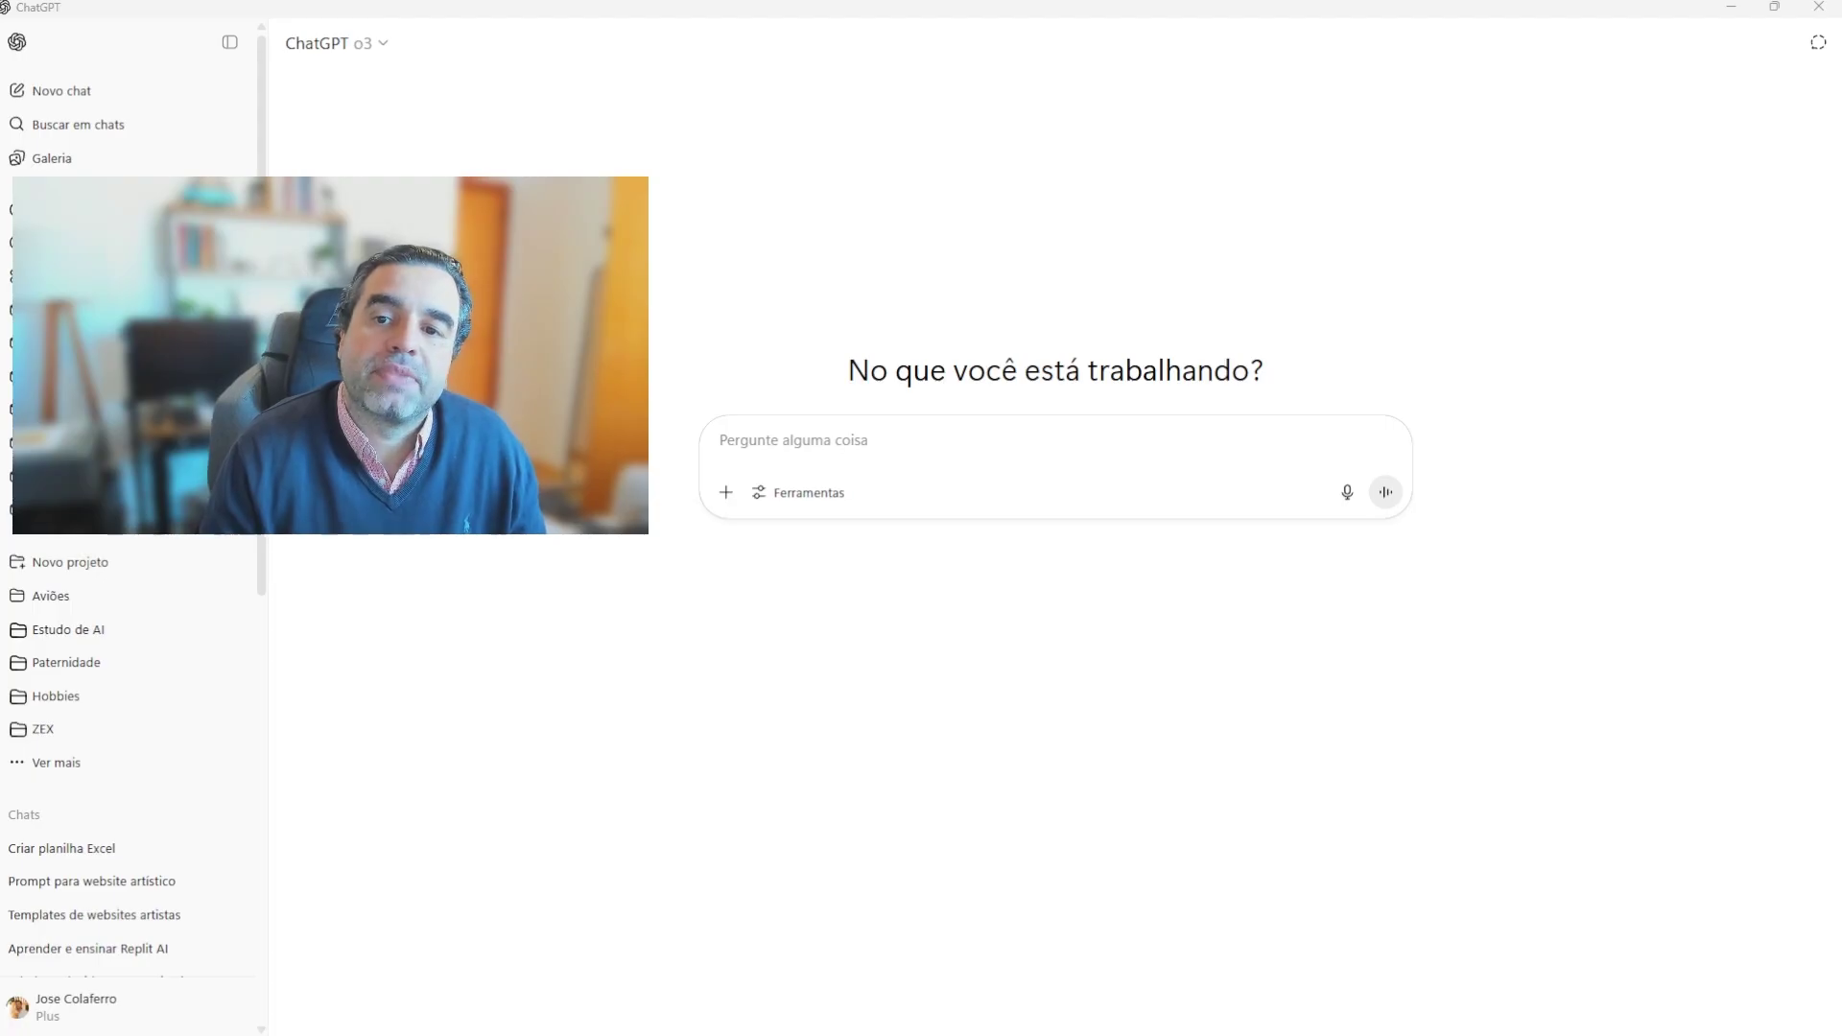
Step: Look over the list of available ChatGPT models
{"action": "left_click", "coordinate": [335, 43]}
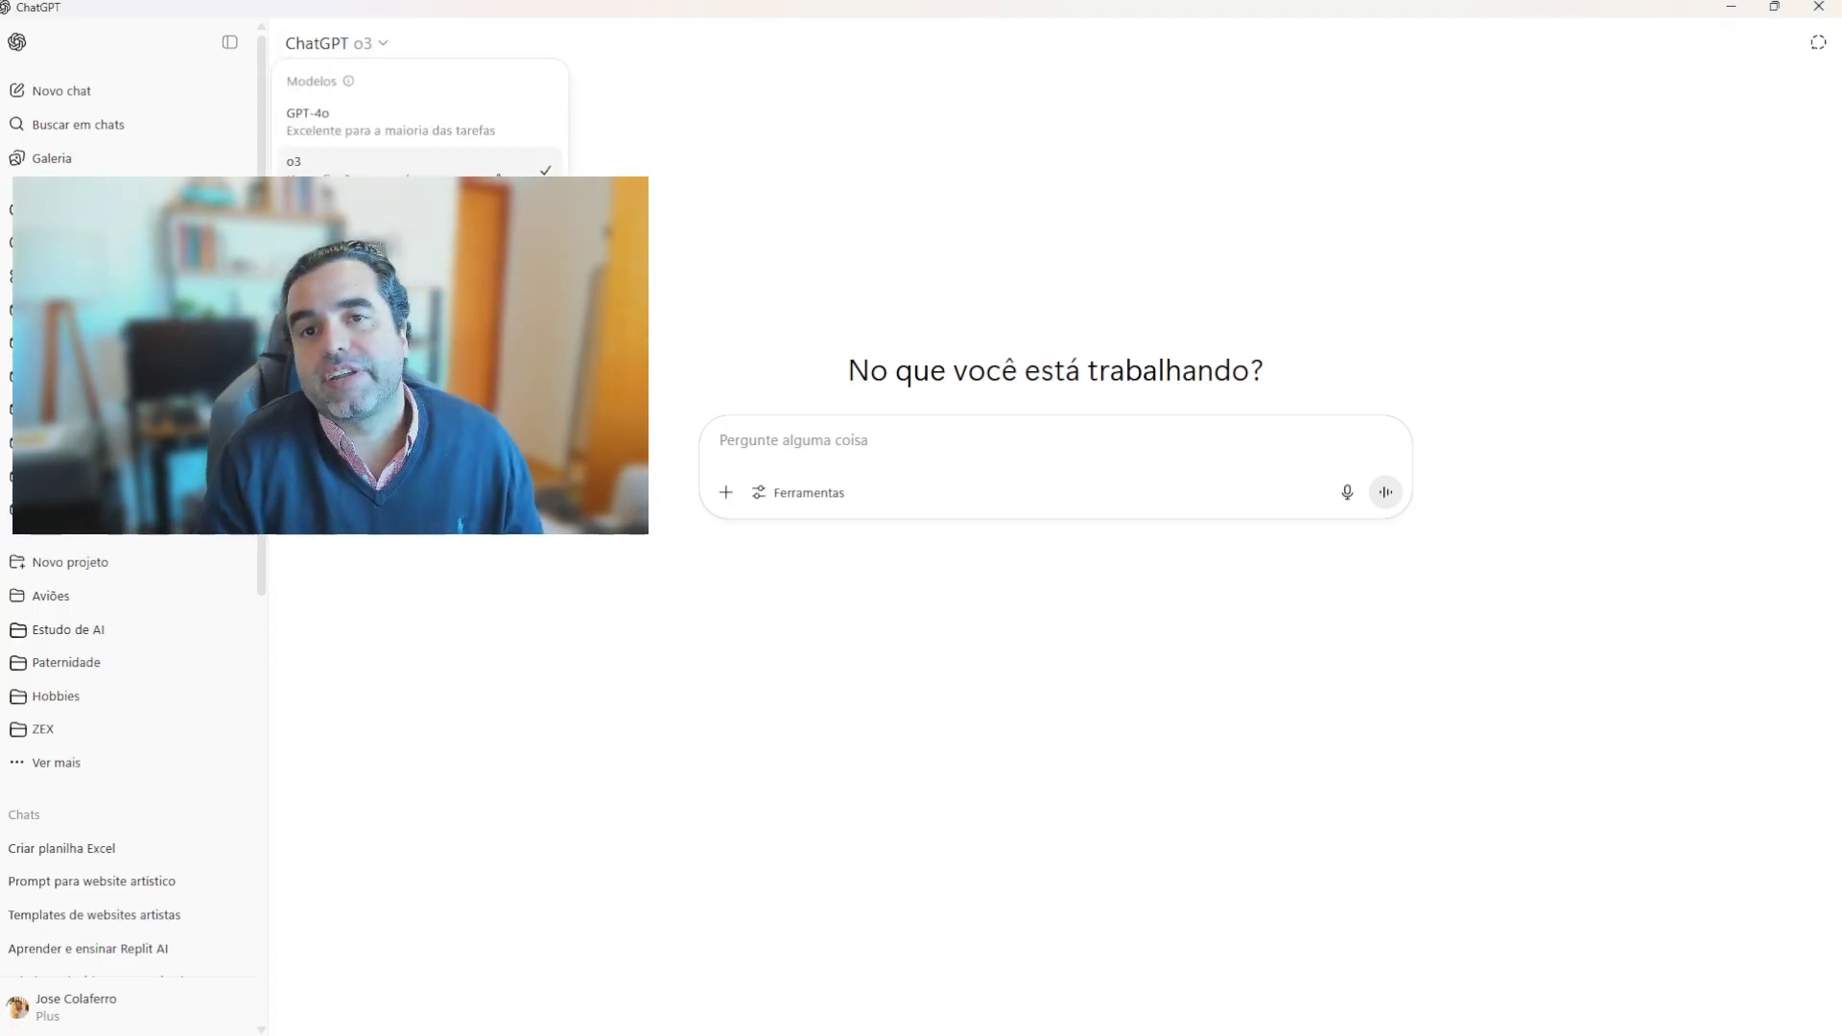
{"action": "key", "text": "Escape"}
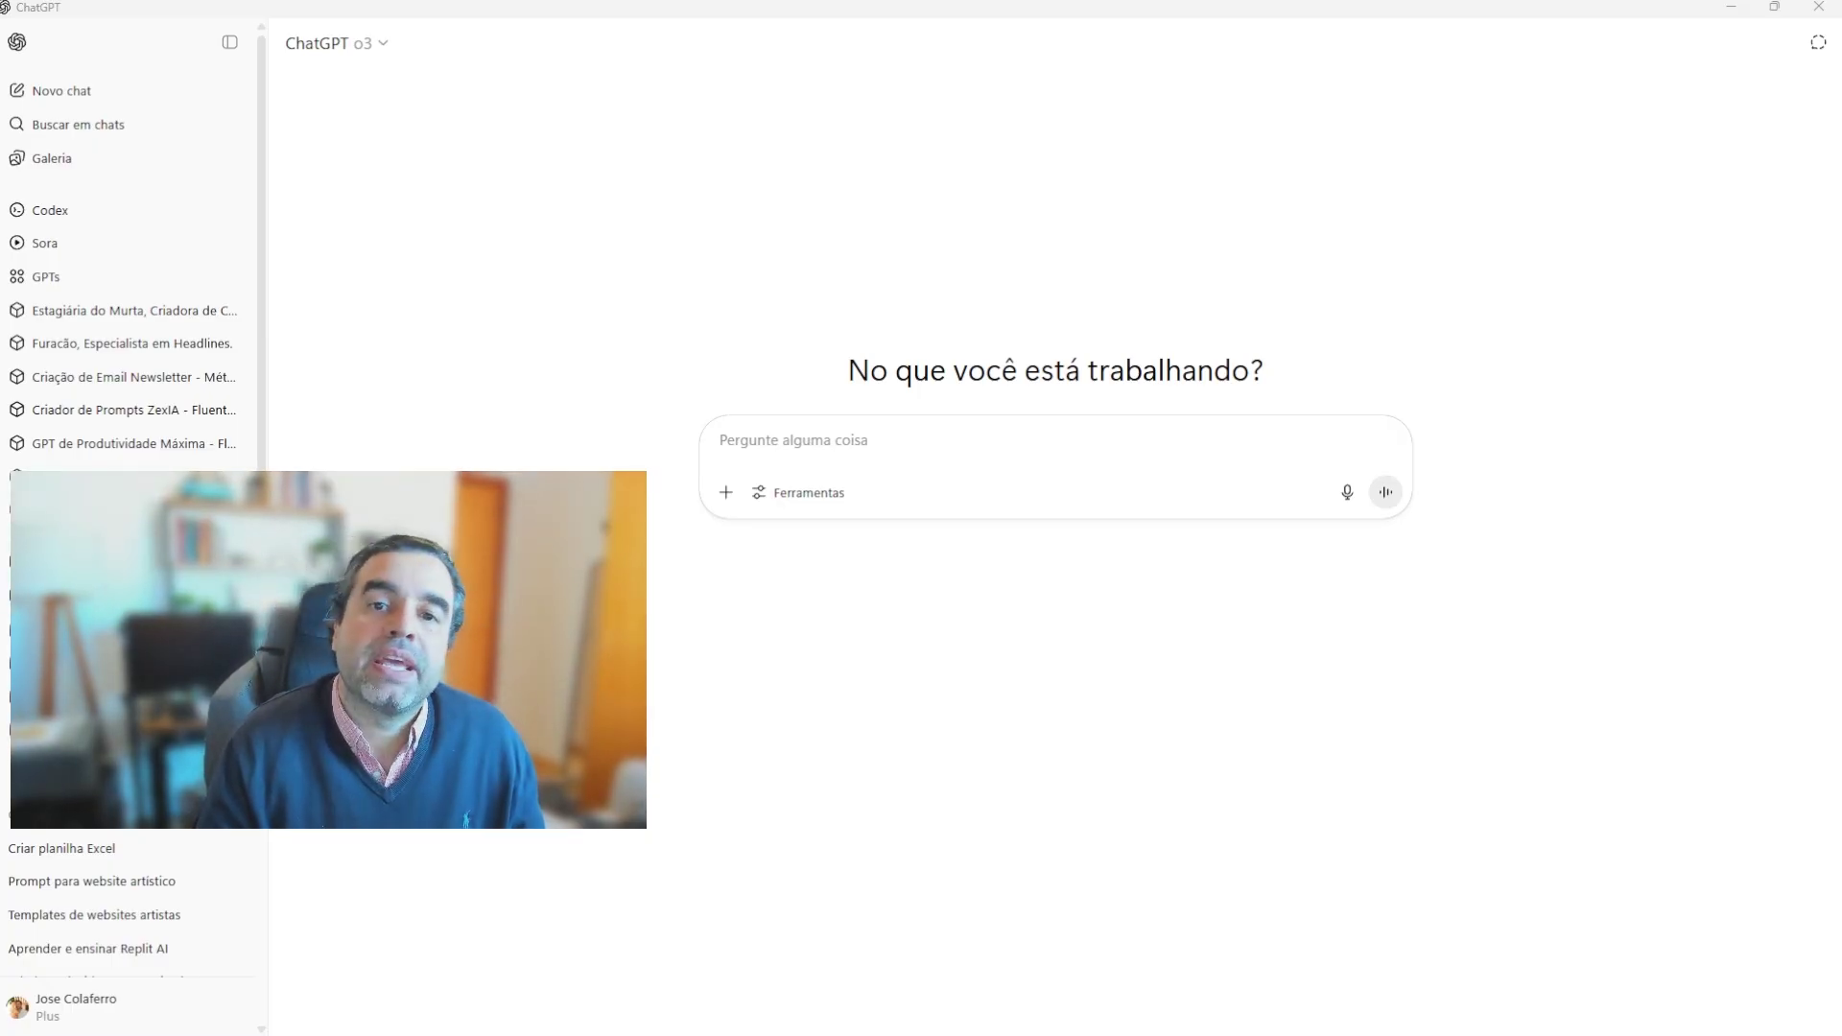
Step: Switch to the Excel workbook customer_success_2025-03_budget and widen the Mês, Orçamento, Realizado and Forecast columns so their values fit
{"action": "key", "text": "alt+Tab"}
{"action": "double_click", "coordinate": [1422, 366]}
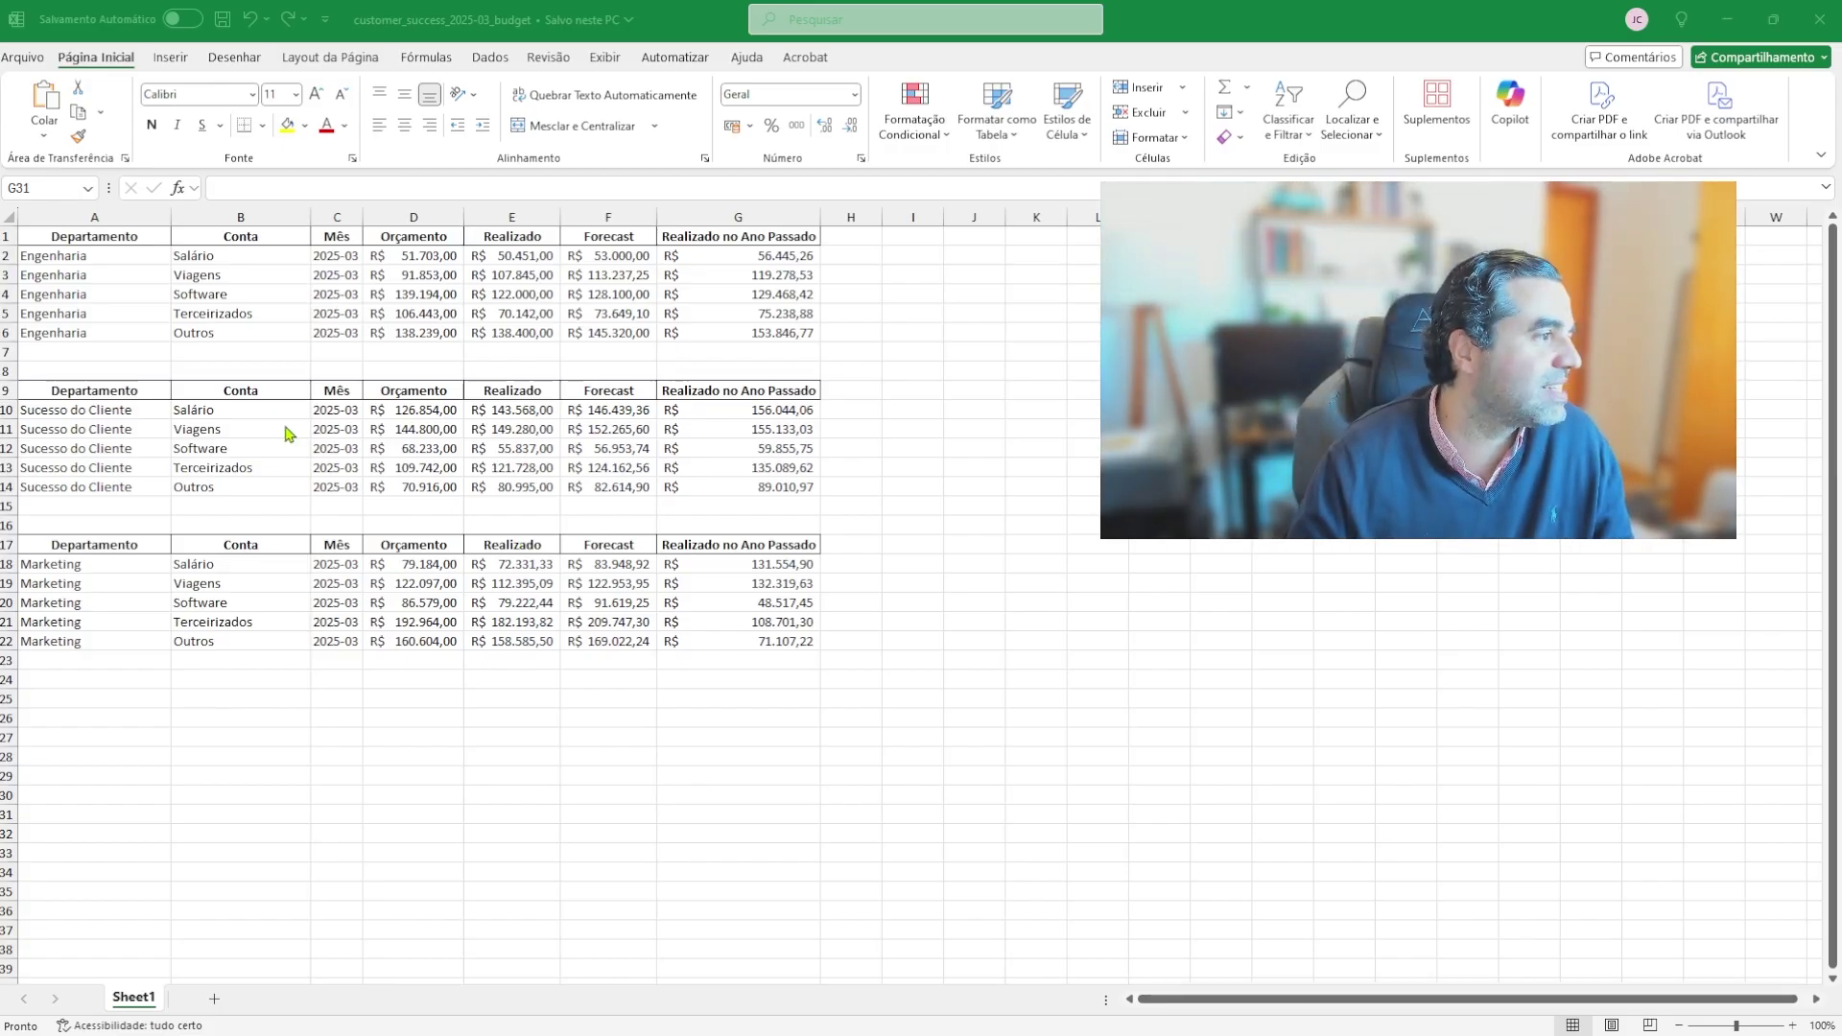
{"action": "scroll", "coordinate": [291, 428], "scroll_direction": "up", "scroll_amount": 1}
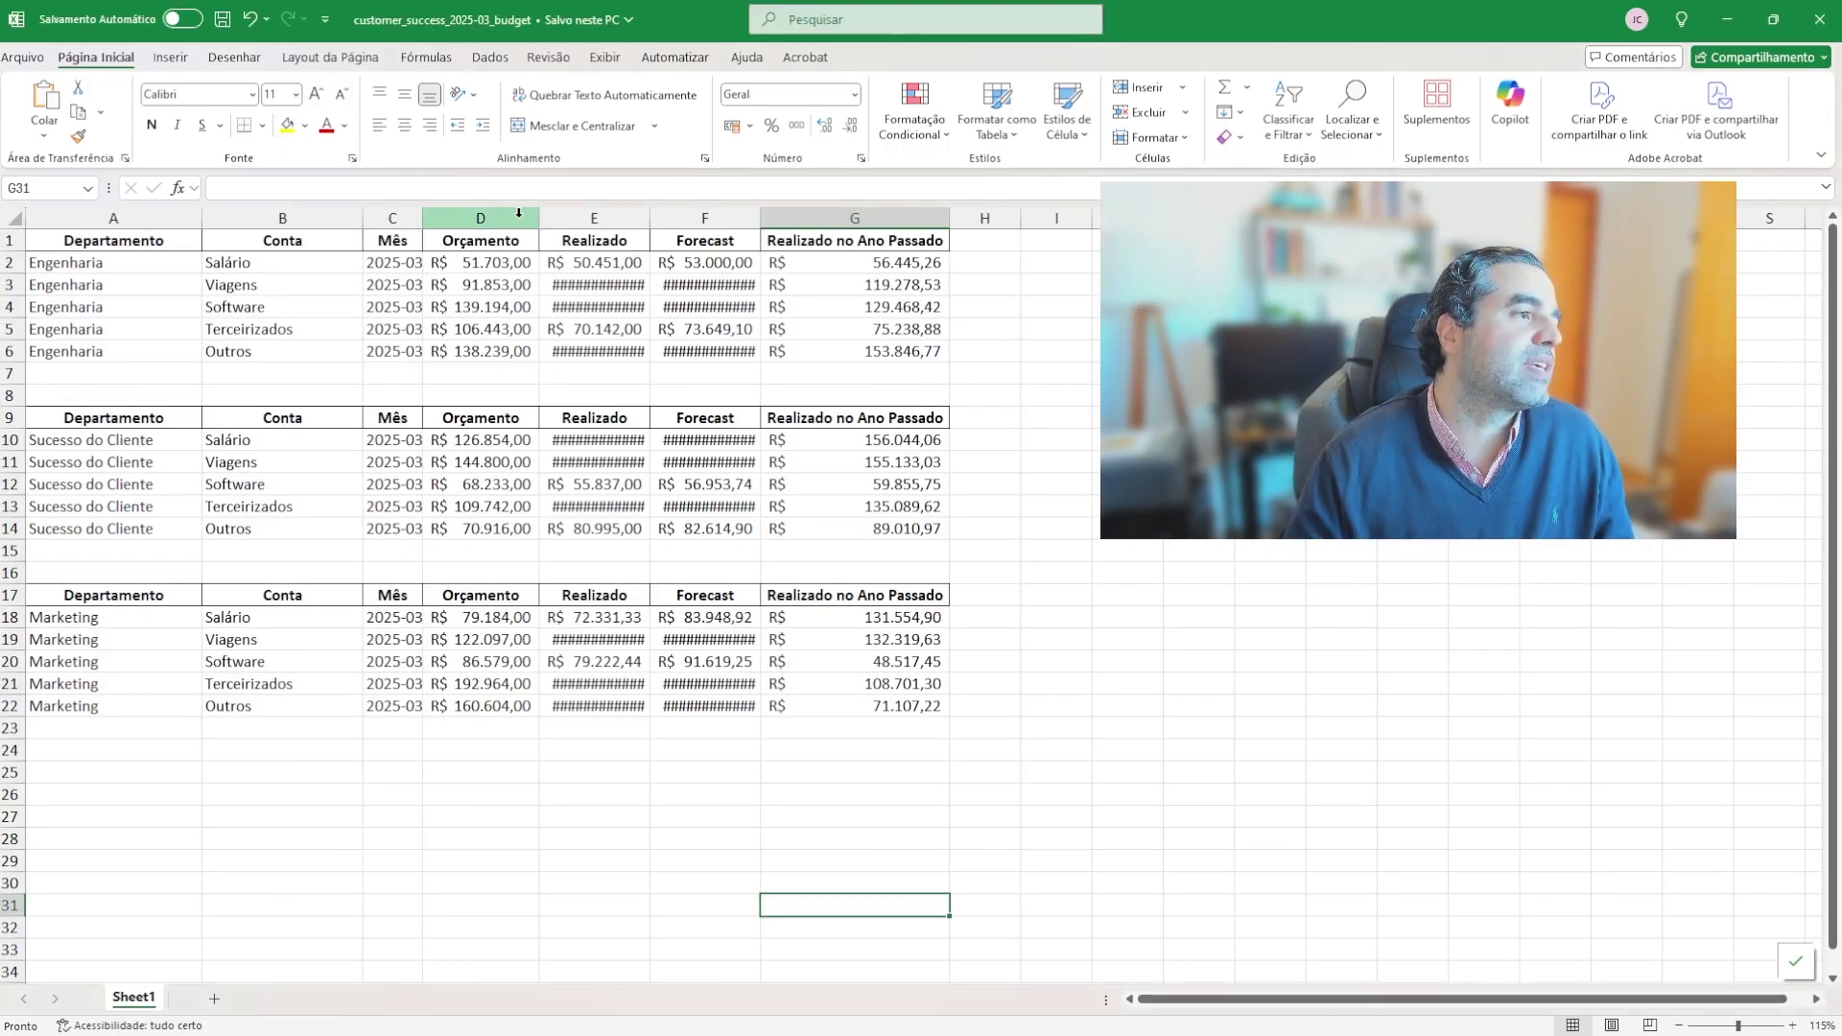
{"action": "left_click_drag", "start_coordinate": [518, 218], "coordinate": [711, 219]}
{"action": "double_click", "coordinate": [649, 218]}
{"action": "left_click", "coordinate": [1164, 771]}
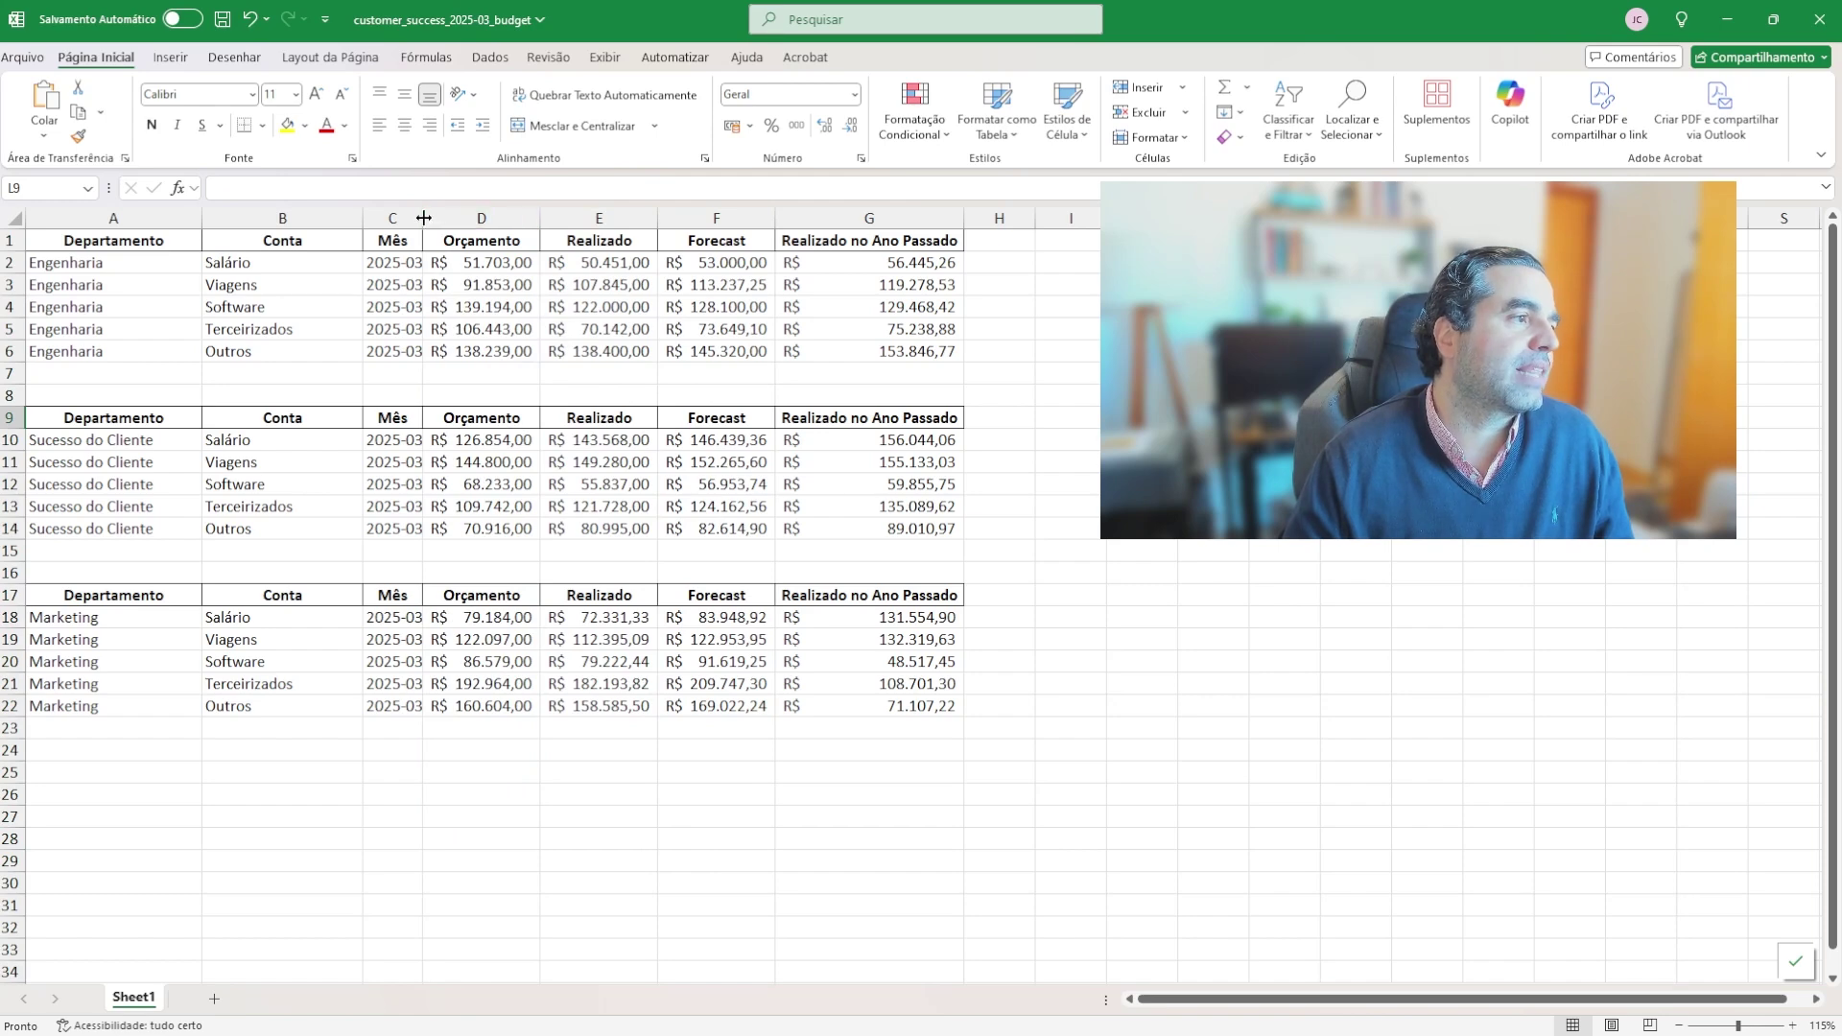
{"action": "mouse_move", "coordinate": [423, 218]}
{"action": "left_mouse_down"}
{"action": "mouse_move", "coordinate": [518, 221]}
{"action": "mouse_move", "coordinate": [458, 228]}
{"action": "left_mouse_up"}
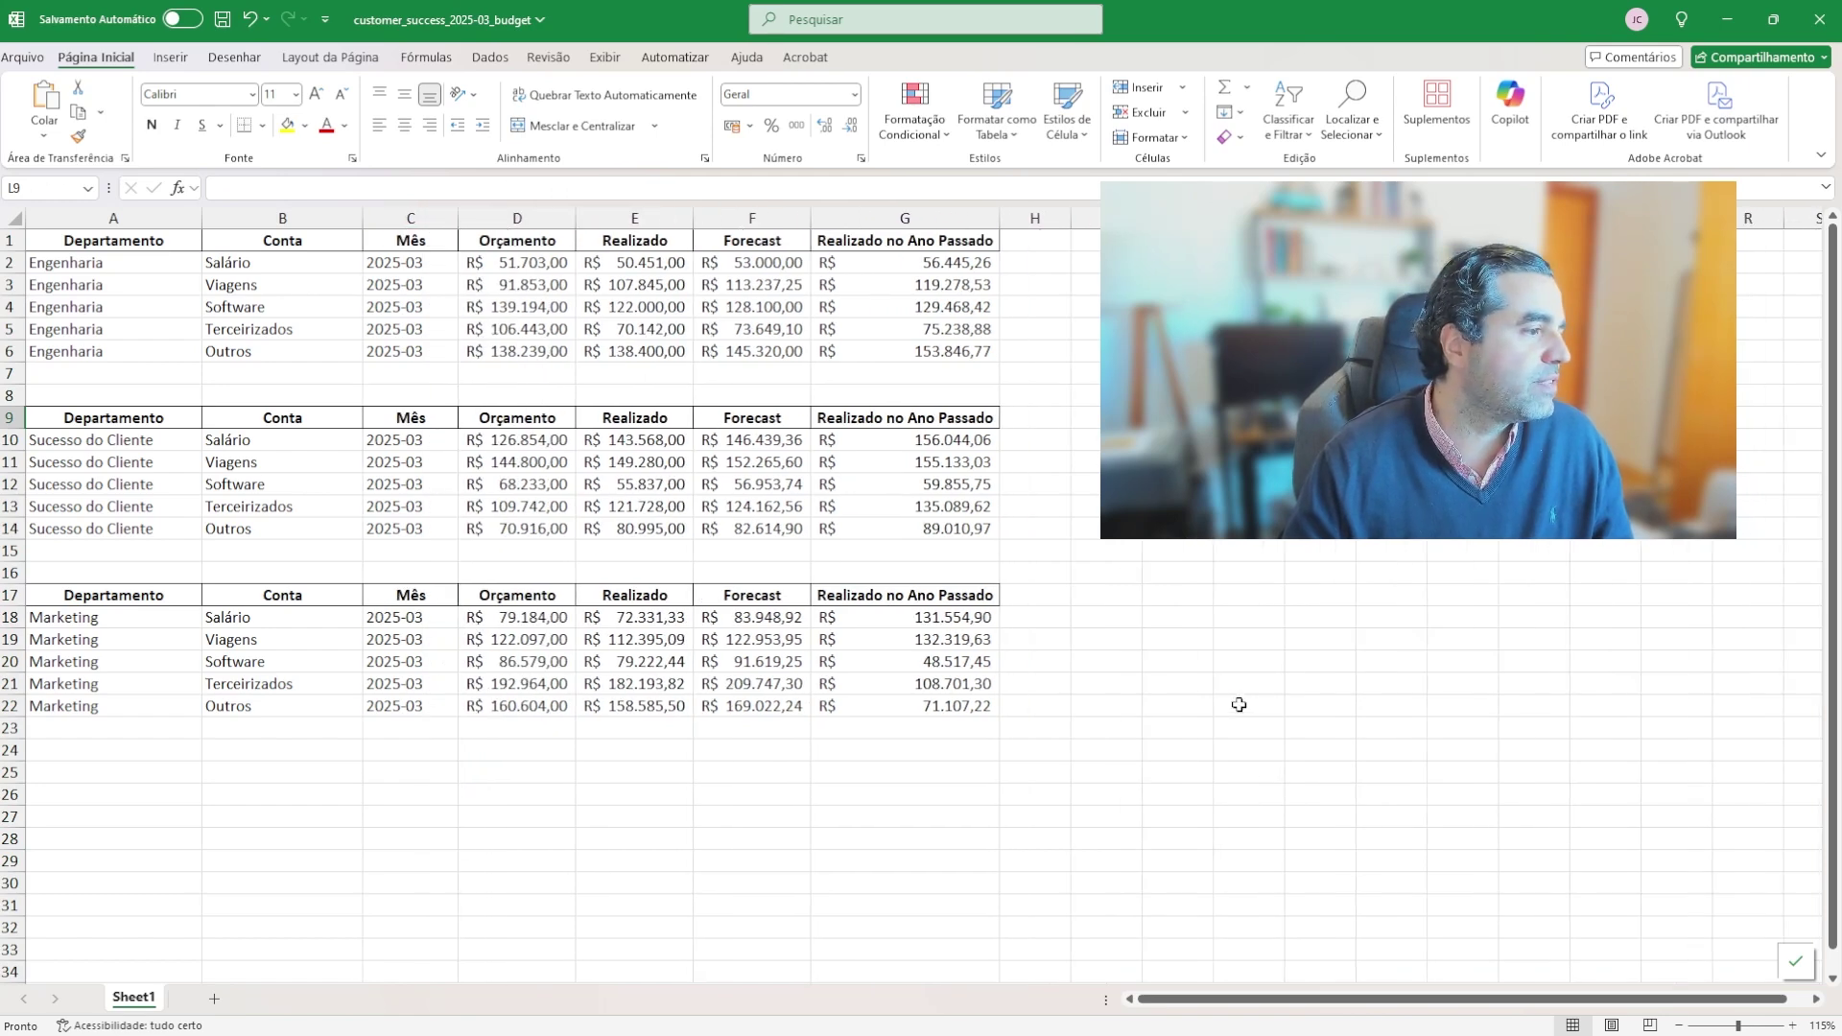
{"action": "left_click", "coordinate": [1242, 705]}
Step: Examine the departments and their expense accounts in the Engenharia, Sucesso do Cliente and Marketing tables
{"action": "left_click", "coordinate": [271, 574]}
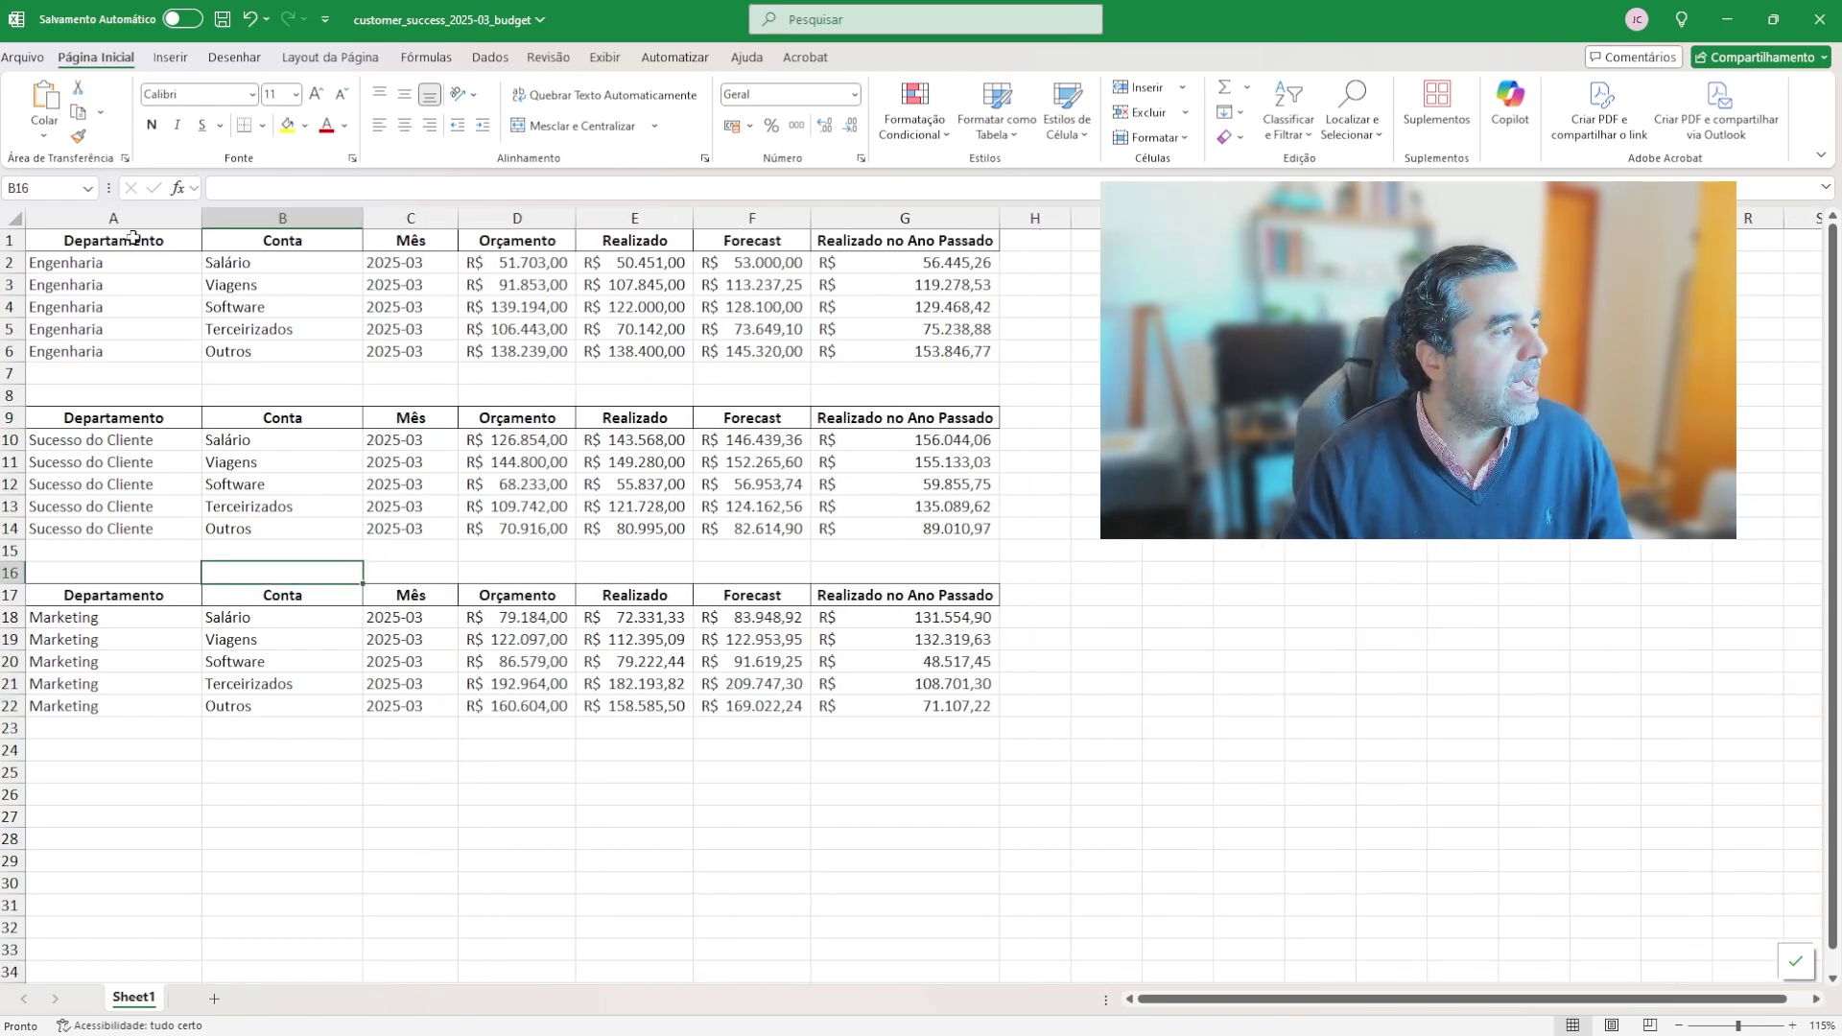
{"action": "left_click", "coordinate": [143, 209]}
{"action": "left_click", "coordinate": [219, 241]}
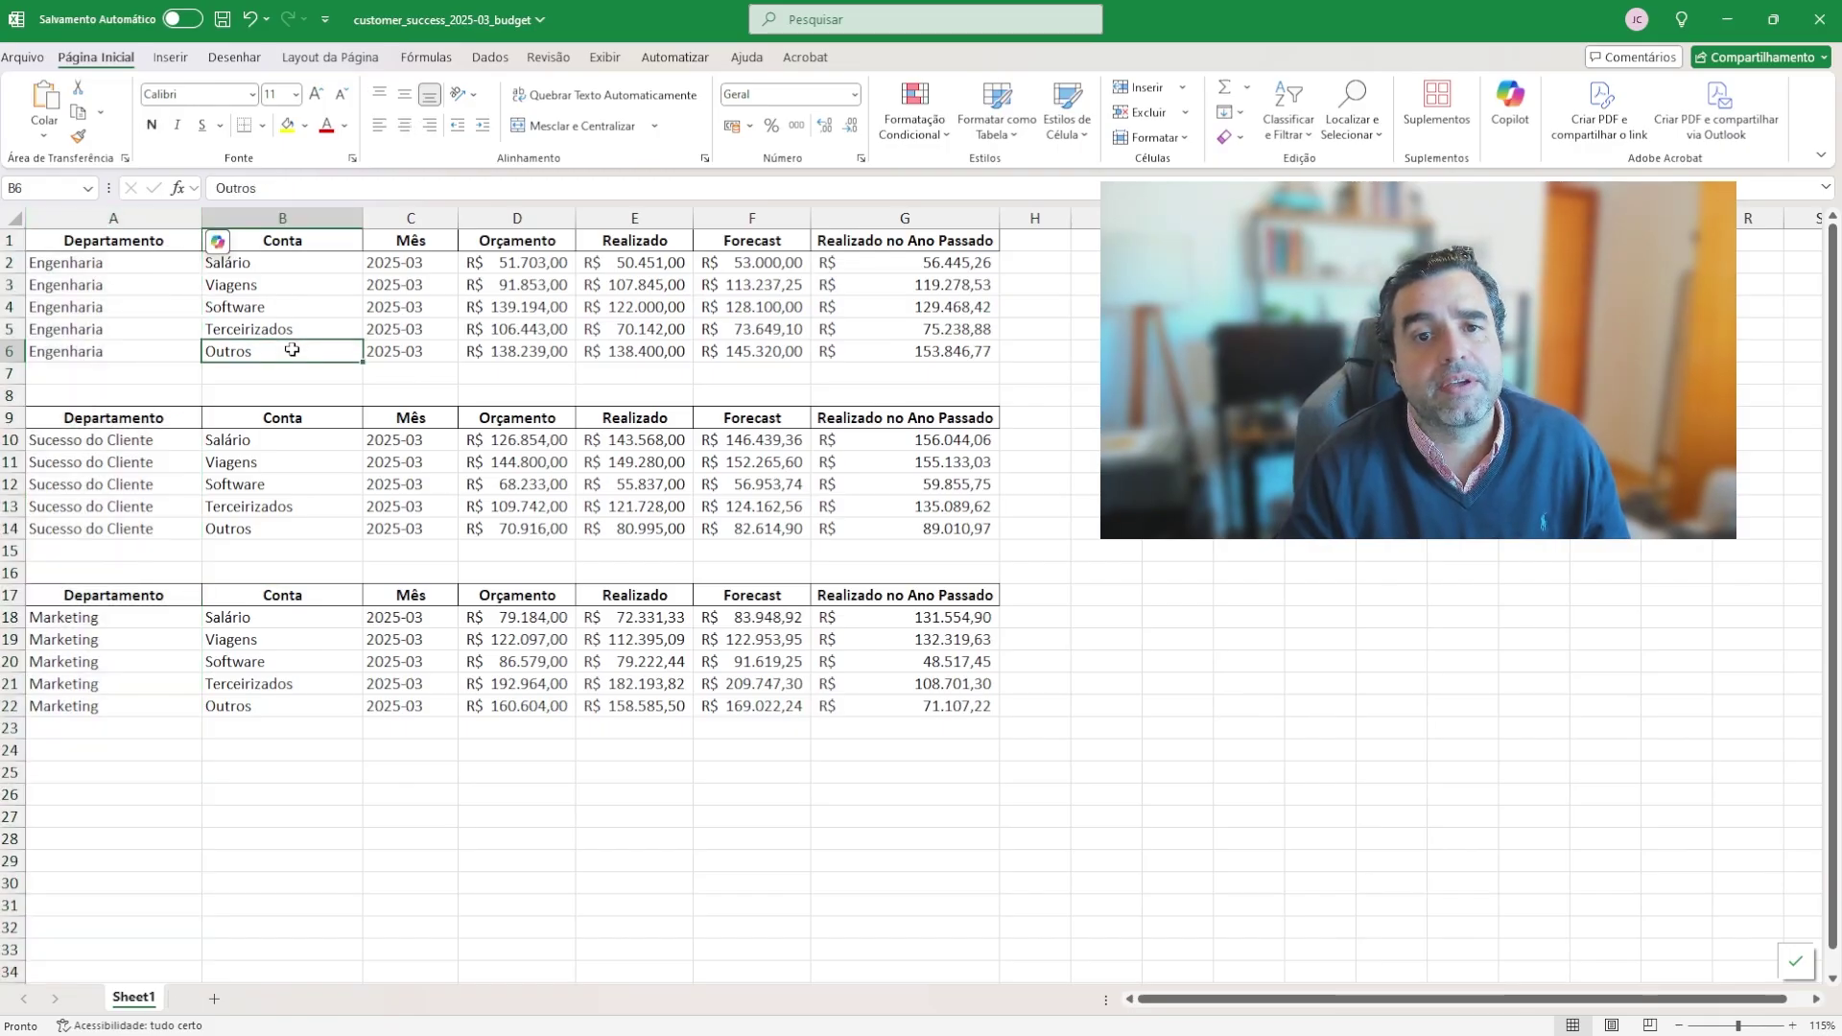
{"action": "left_click", "coordinate": [126, 270]}
{"action": "left_click_drag", "start_coordinate": [126, 271], "coordinate": [113, 531]}
{"action": "left_click_drag", "start_coordinate": [55, 610], "coordinate": [48, 663]}
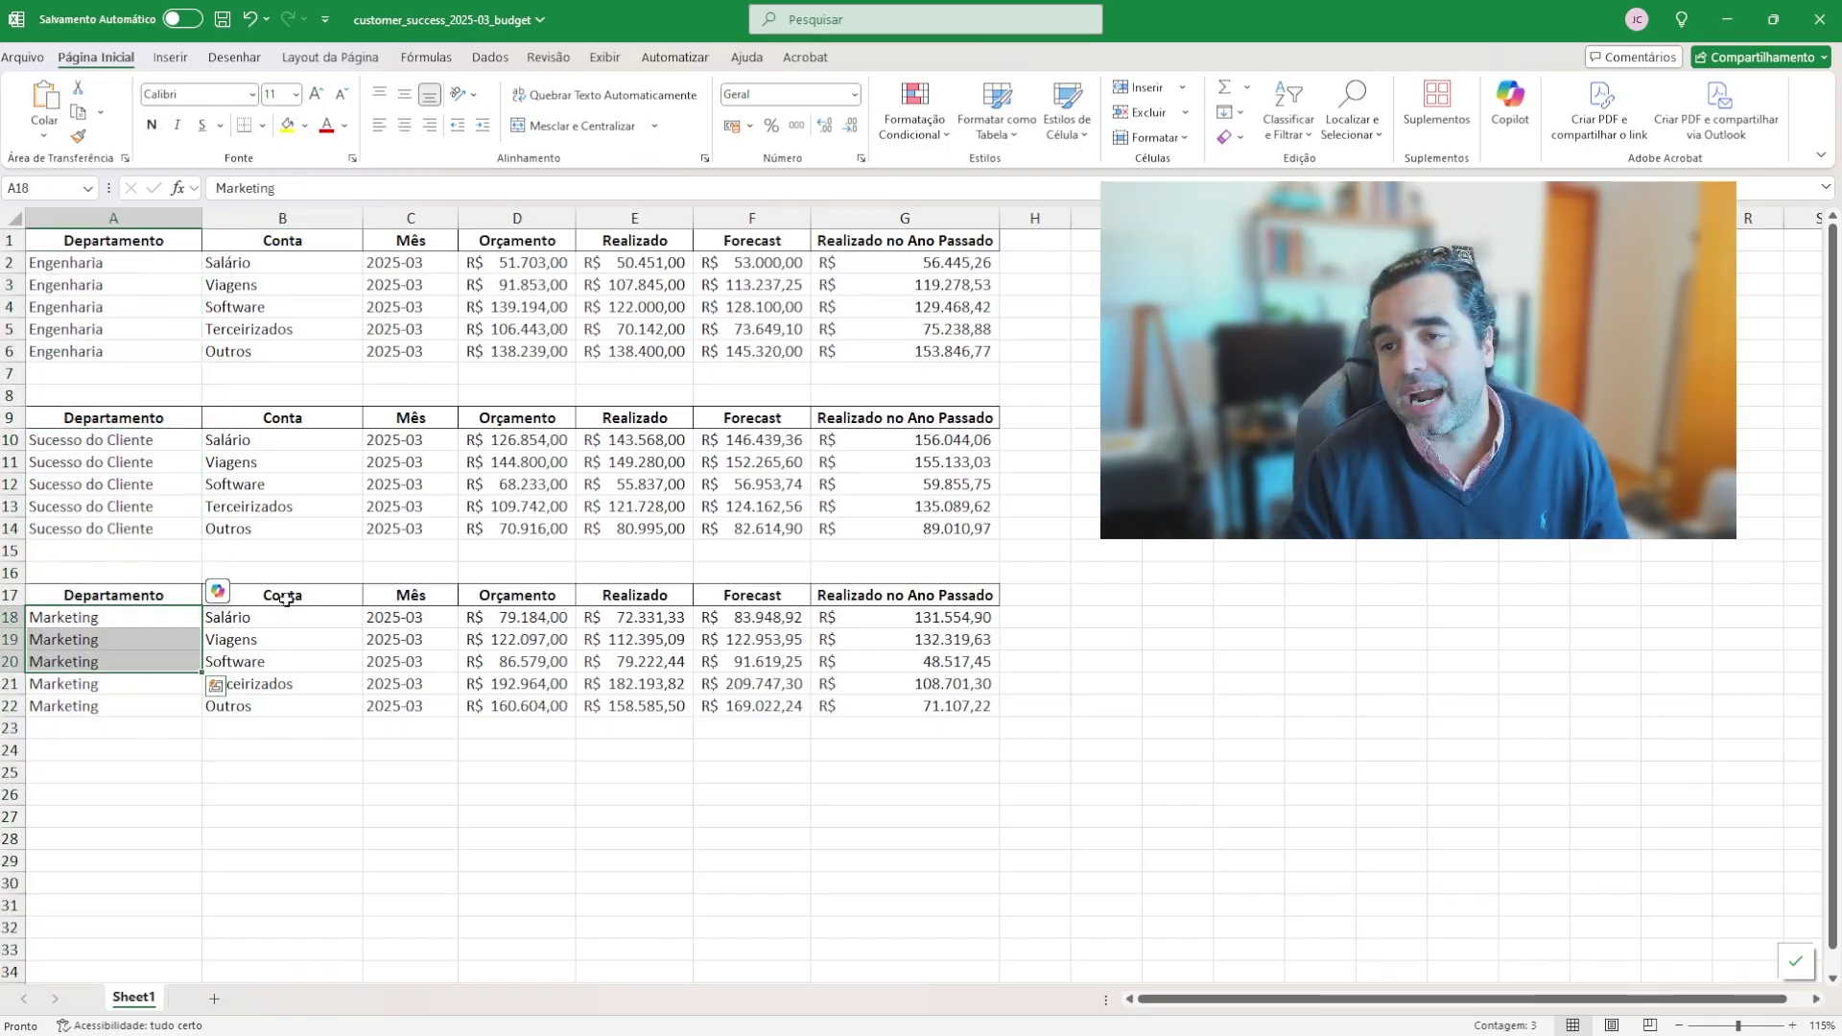
{"action": "left_click", "coordinate": [411, 485]}
{"action": "left_click_drag", "start_coordinate": [242, 268], "coordinate": [273, 352]}
{"action": "left_click", "coordinate": [383, 302]}
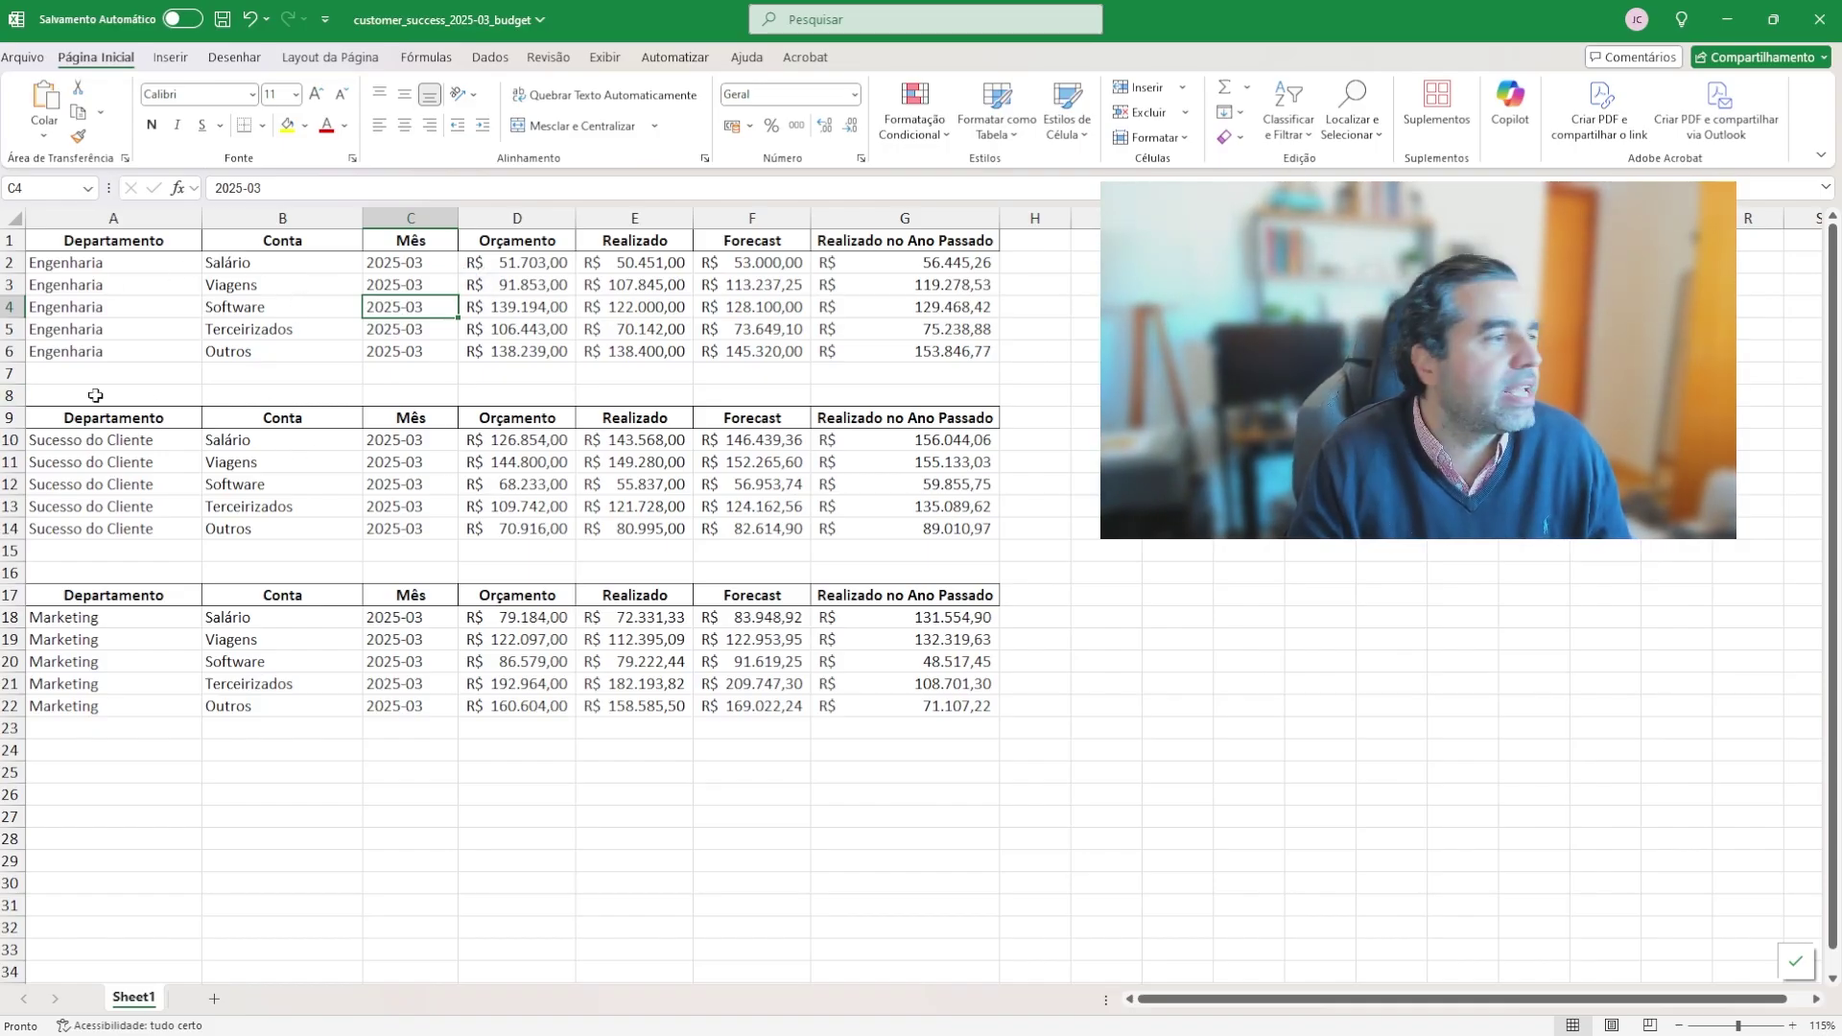
Step: Examine the Orçamento, Realizado, Forecast and Realizado no Ano Passado columns of the three department tables
{"action": "scroll", "coordinate": [230, 410], "scroll_direction": "up", "scroll_amount": 1}
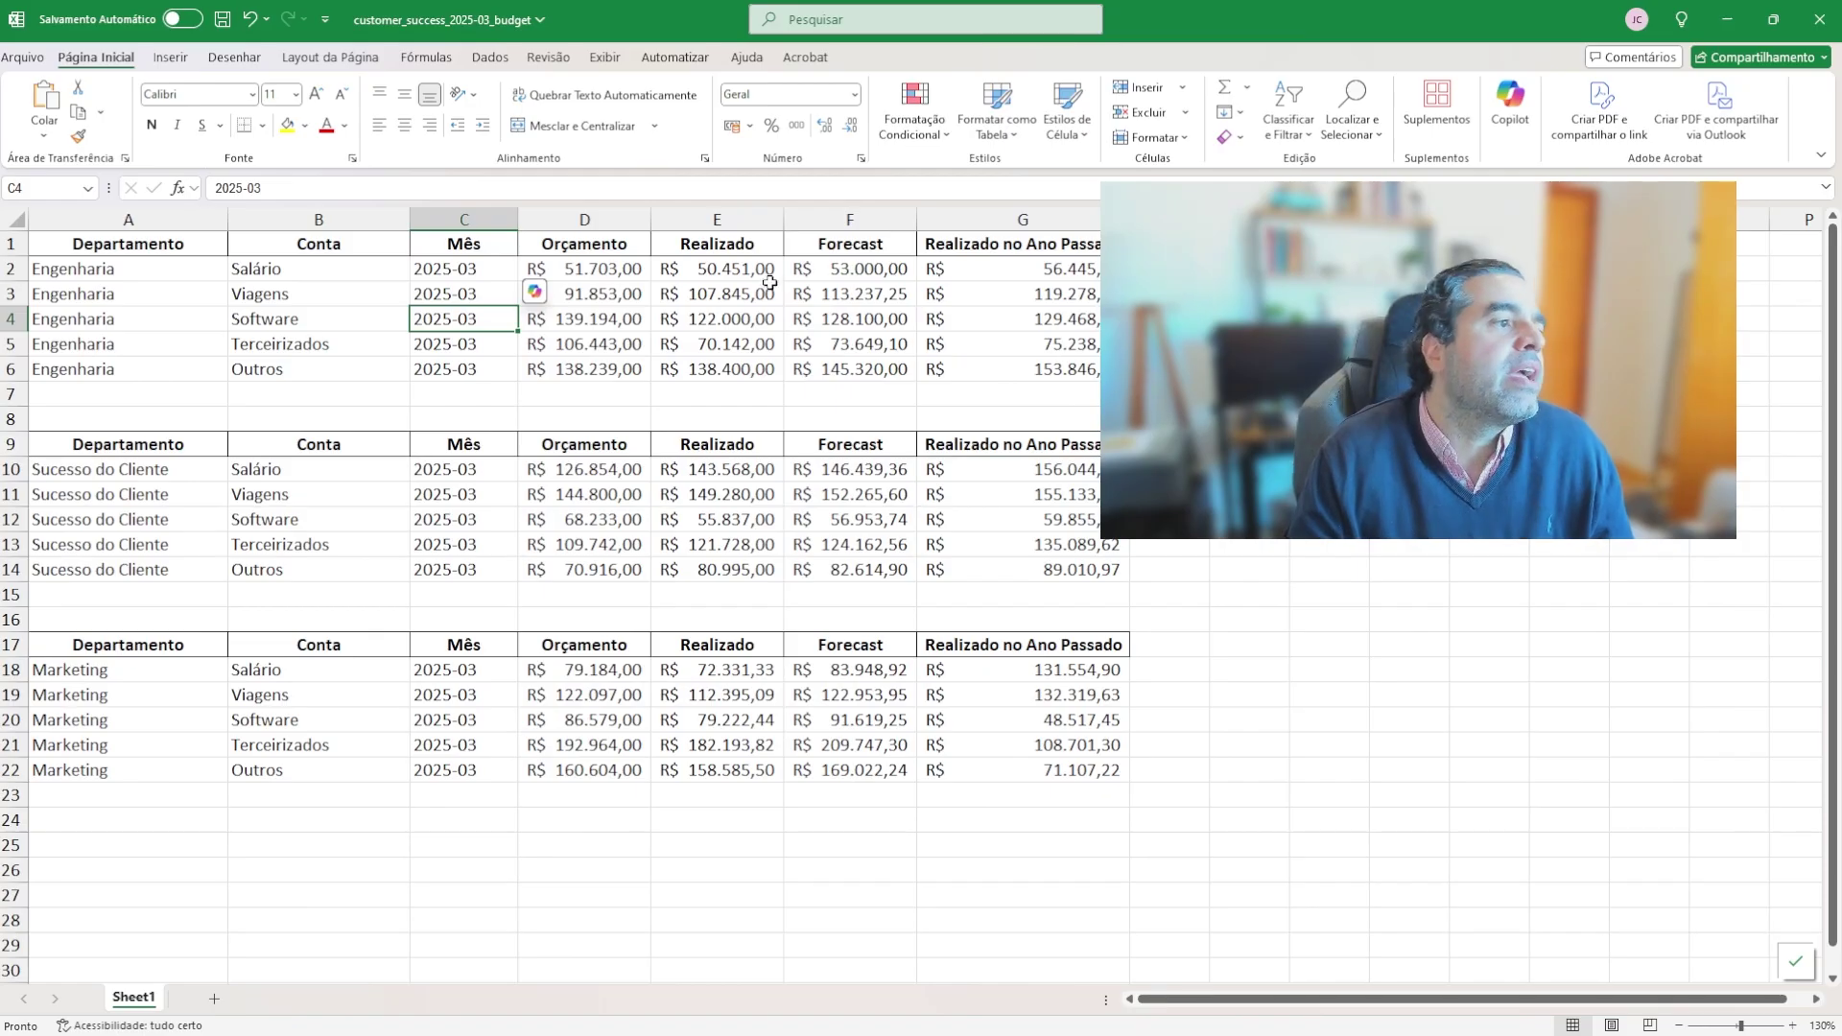
{"action": "left_click_drag", "start_coordinate": [585, 219], "coordinate": [1051, 215]}
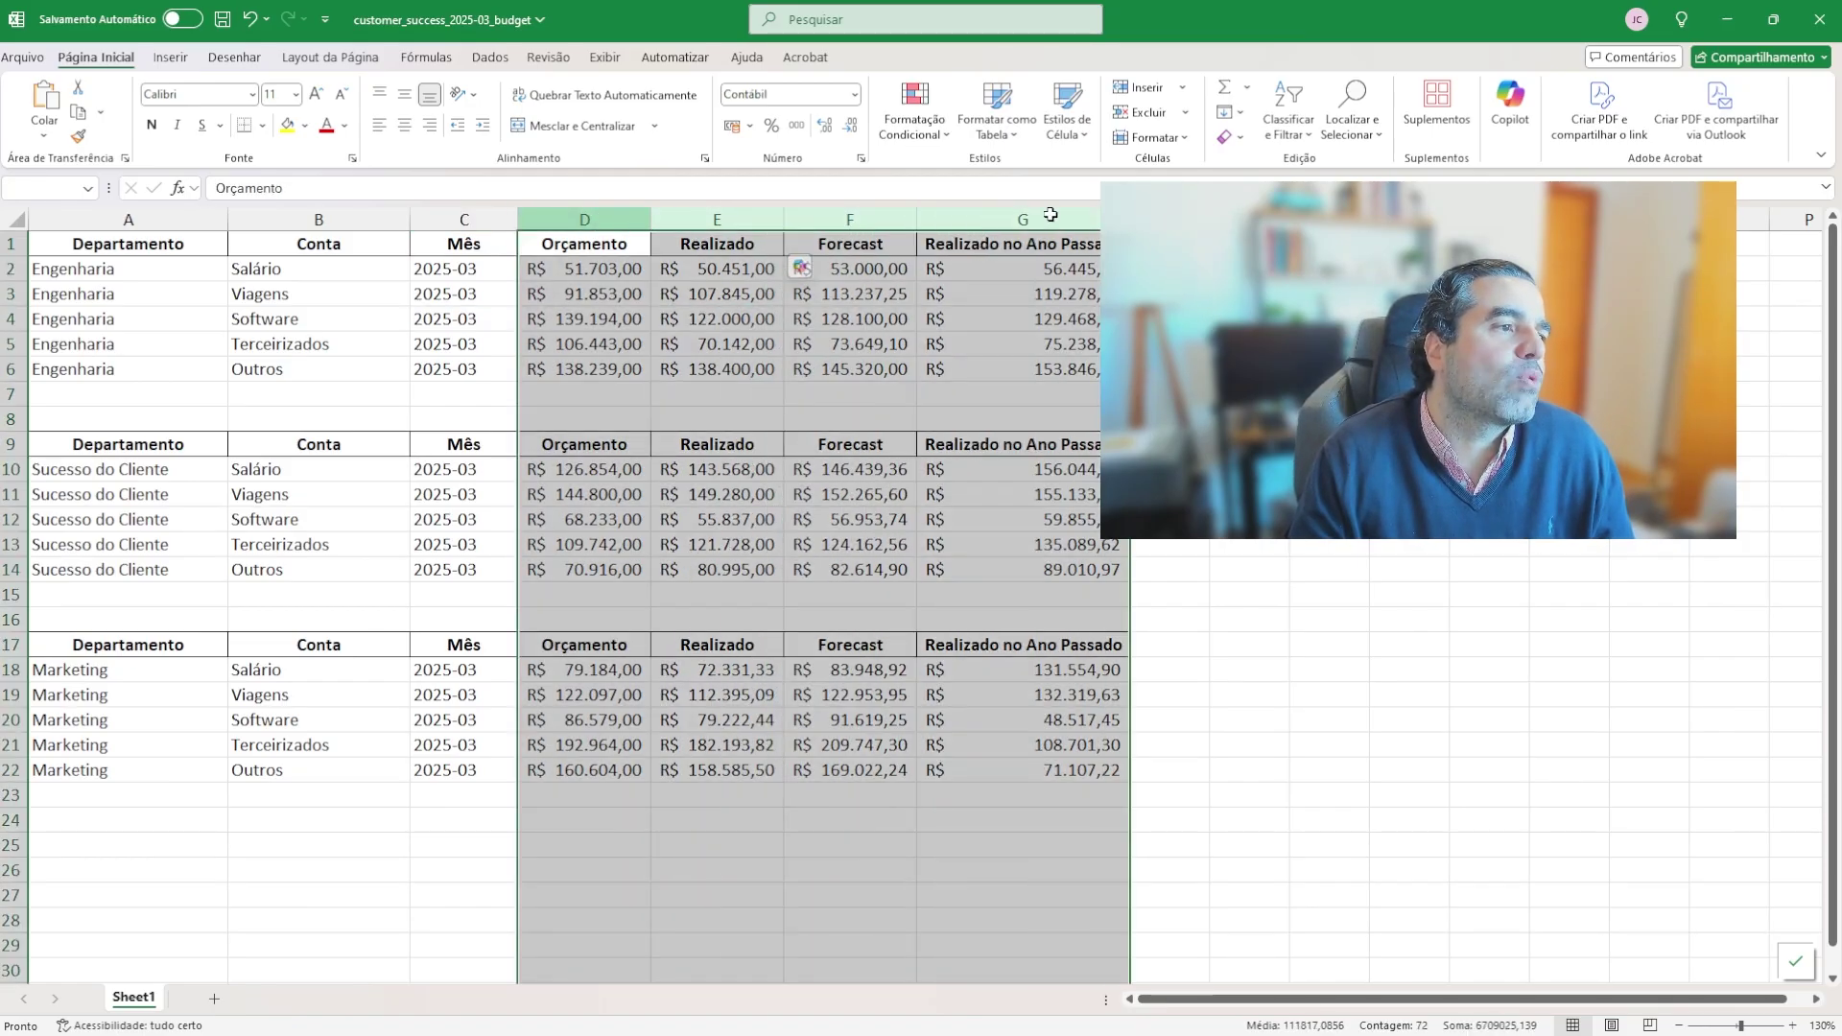
{"action": "left_click", "coordinate": [1330, 319]}
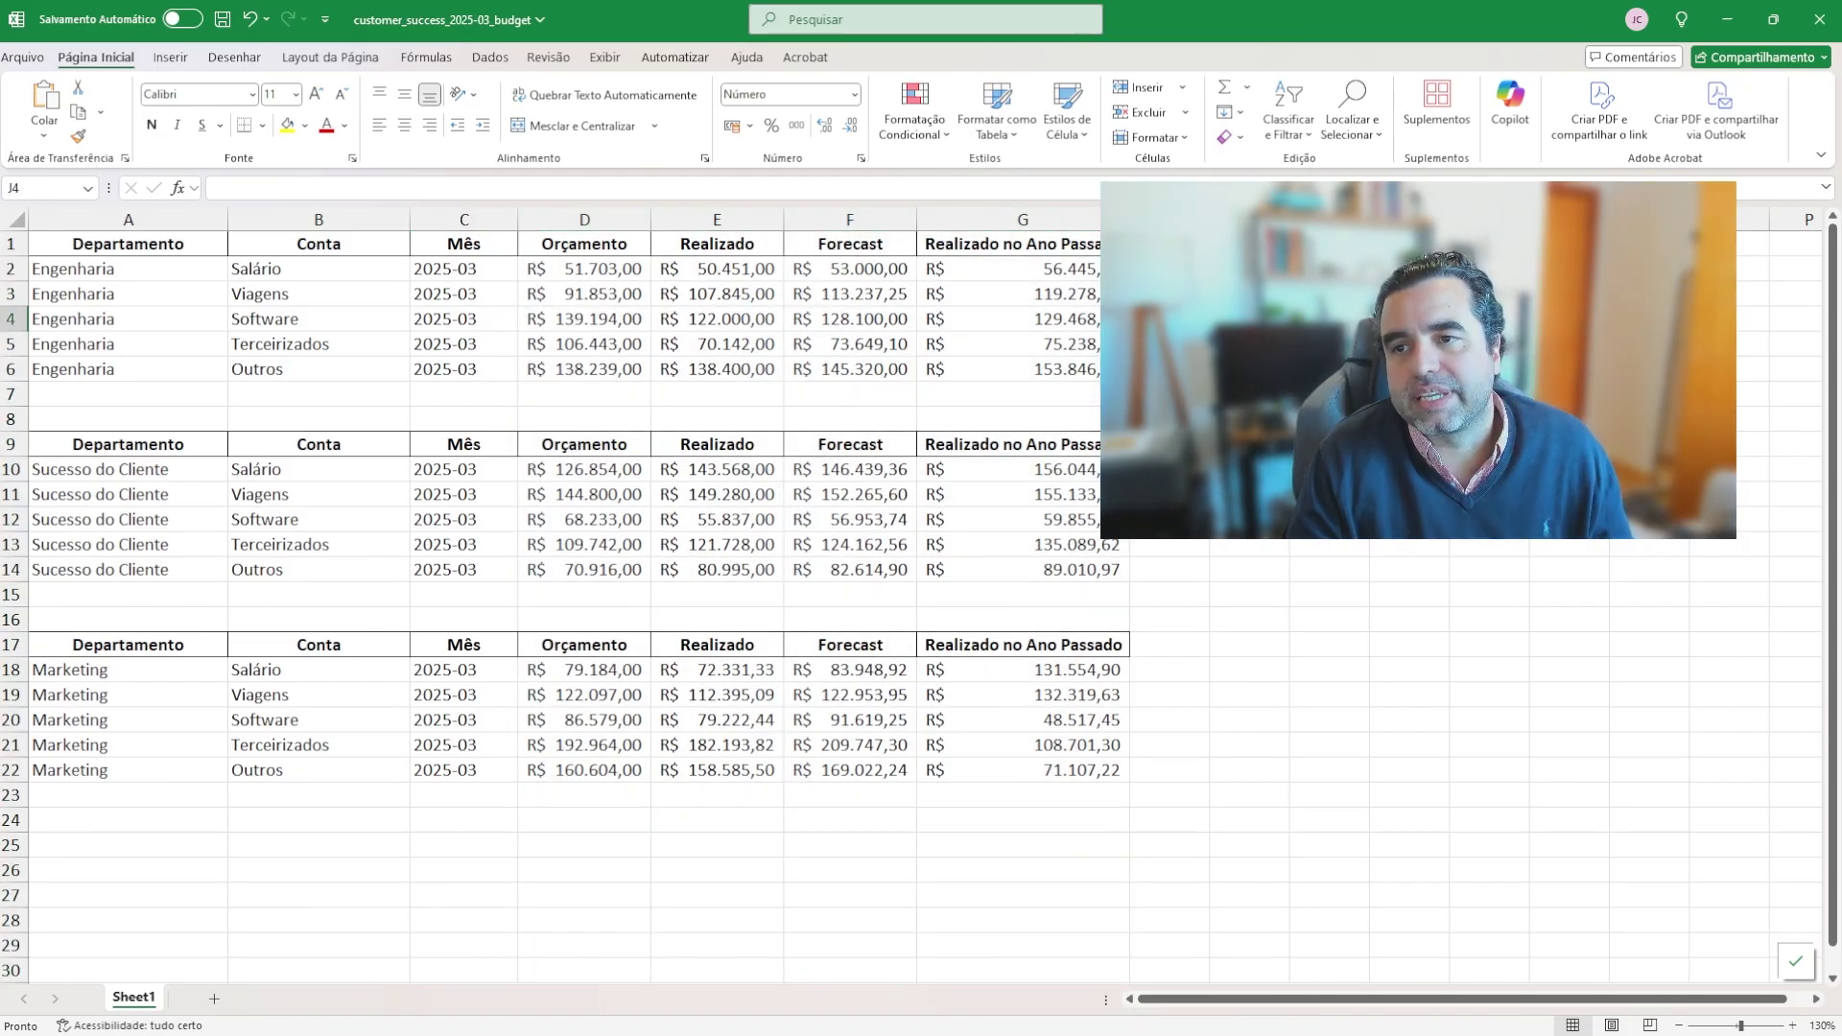
{"action": "left_click_drag", "start_coordinate": [1392, 345], "coordinate": [1452, 340]}
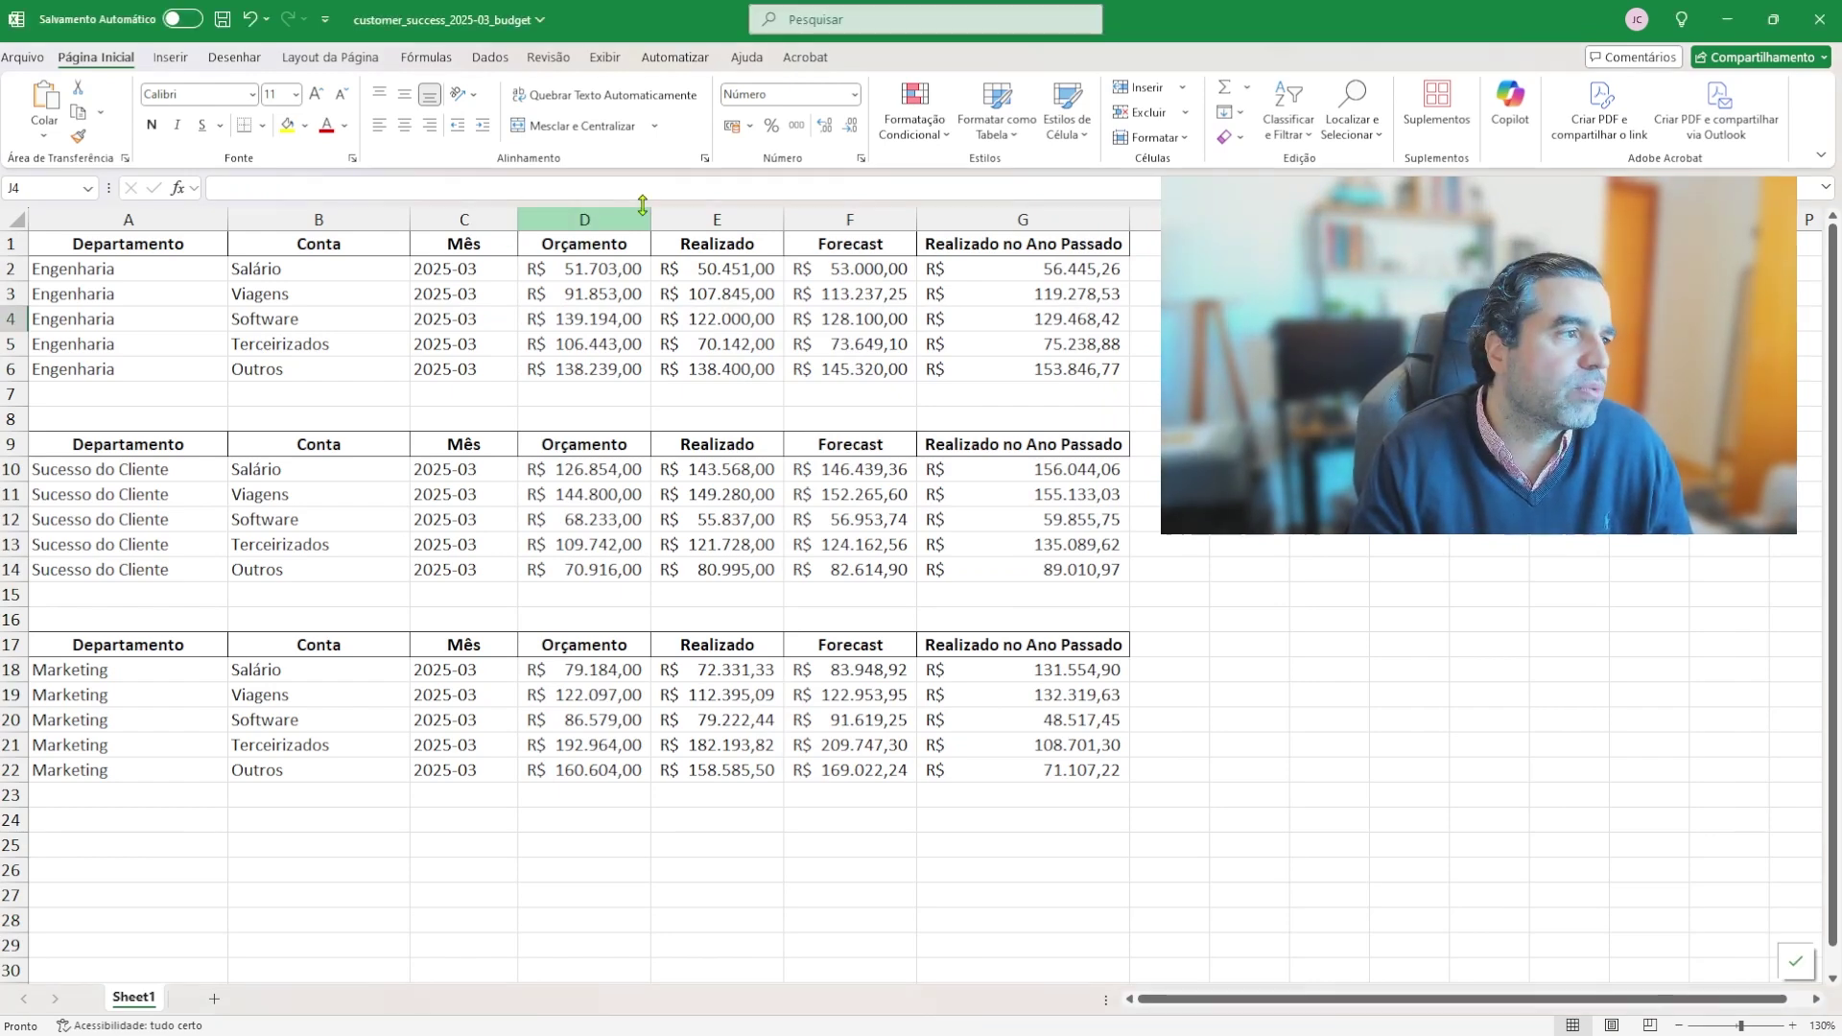
{"action": "left_click", "coordinate": [587, 219]}
{"action": "left_click", "coordinate": [738, 223]}
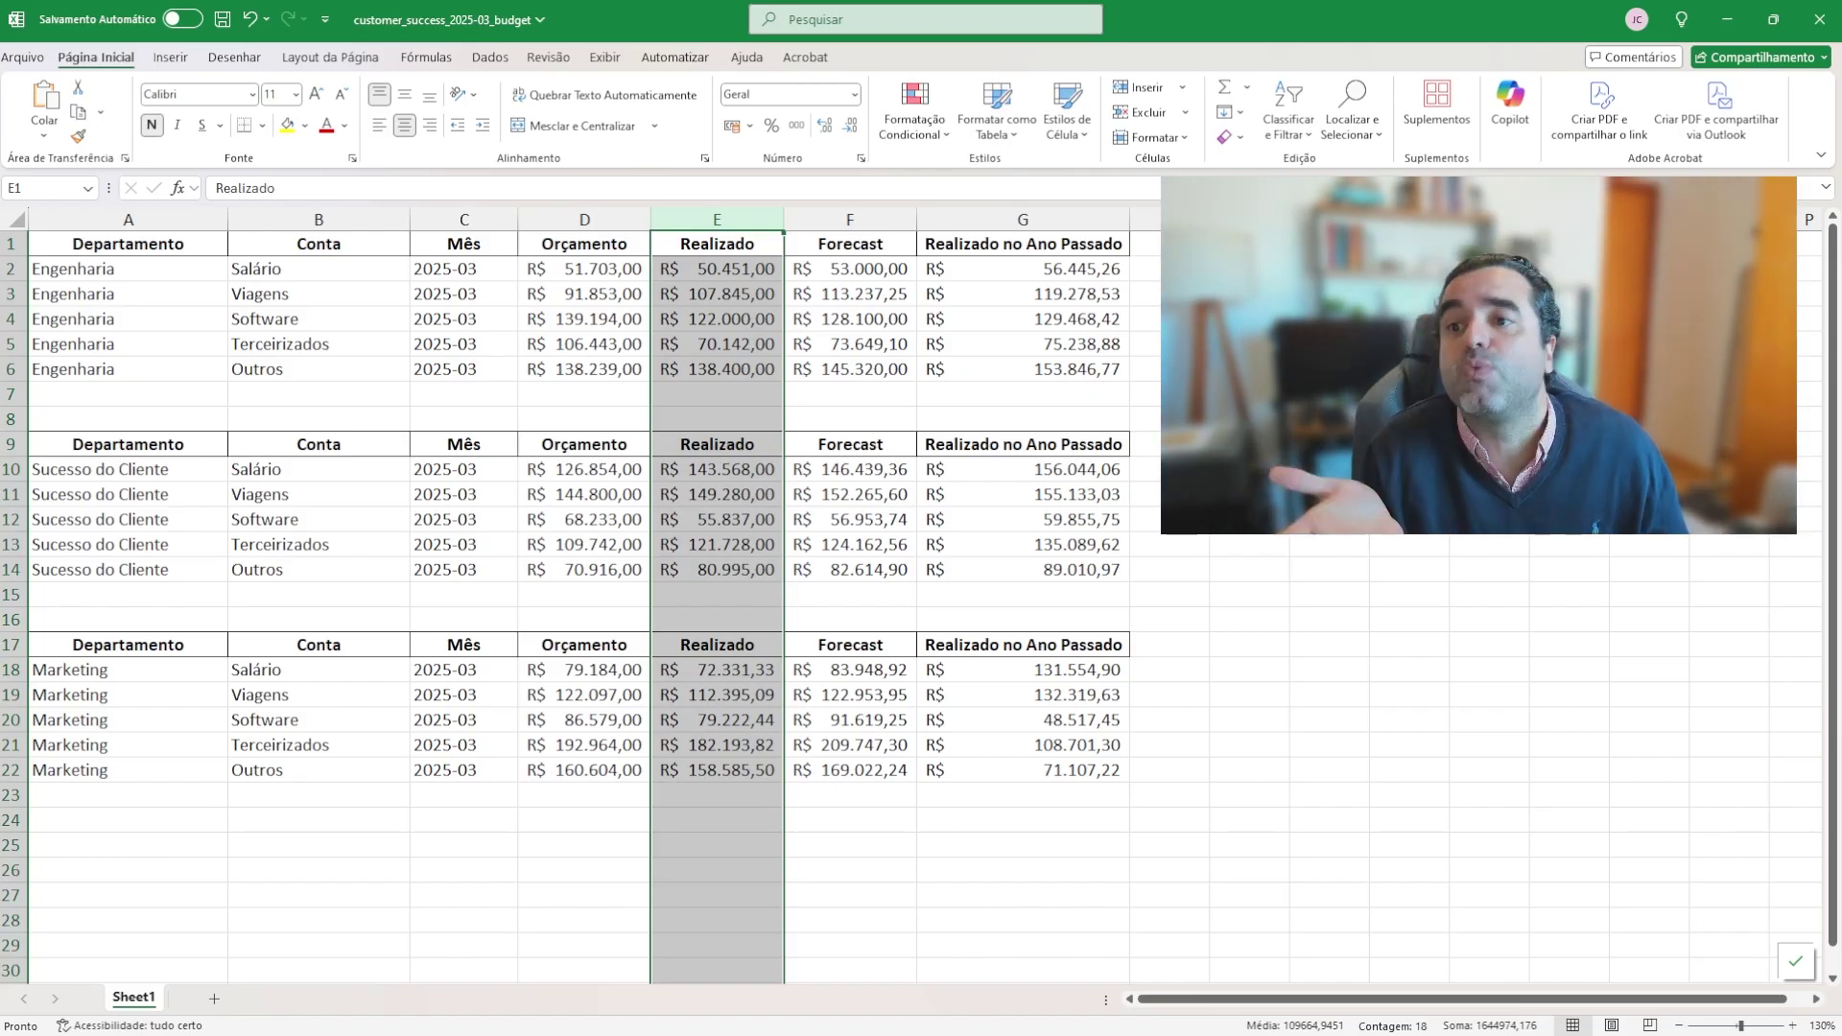
{"action": "left_click", "coordinate": [1190, 616]}
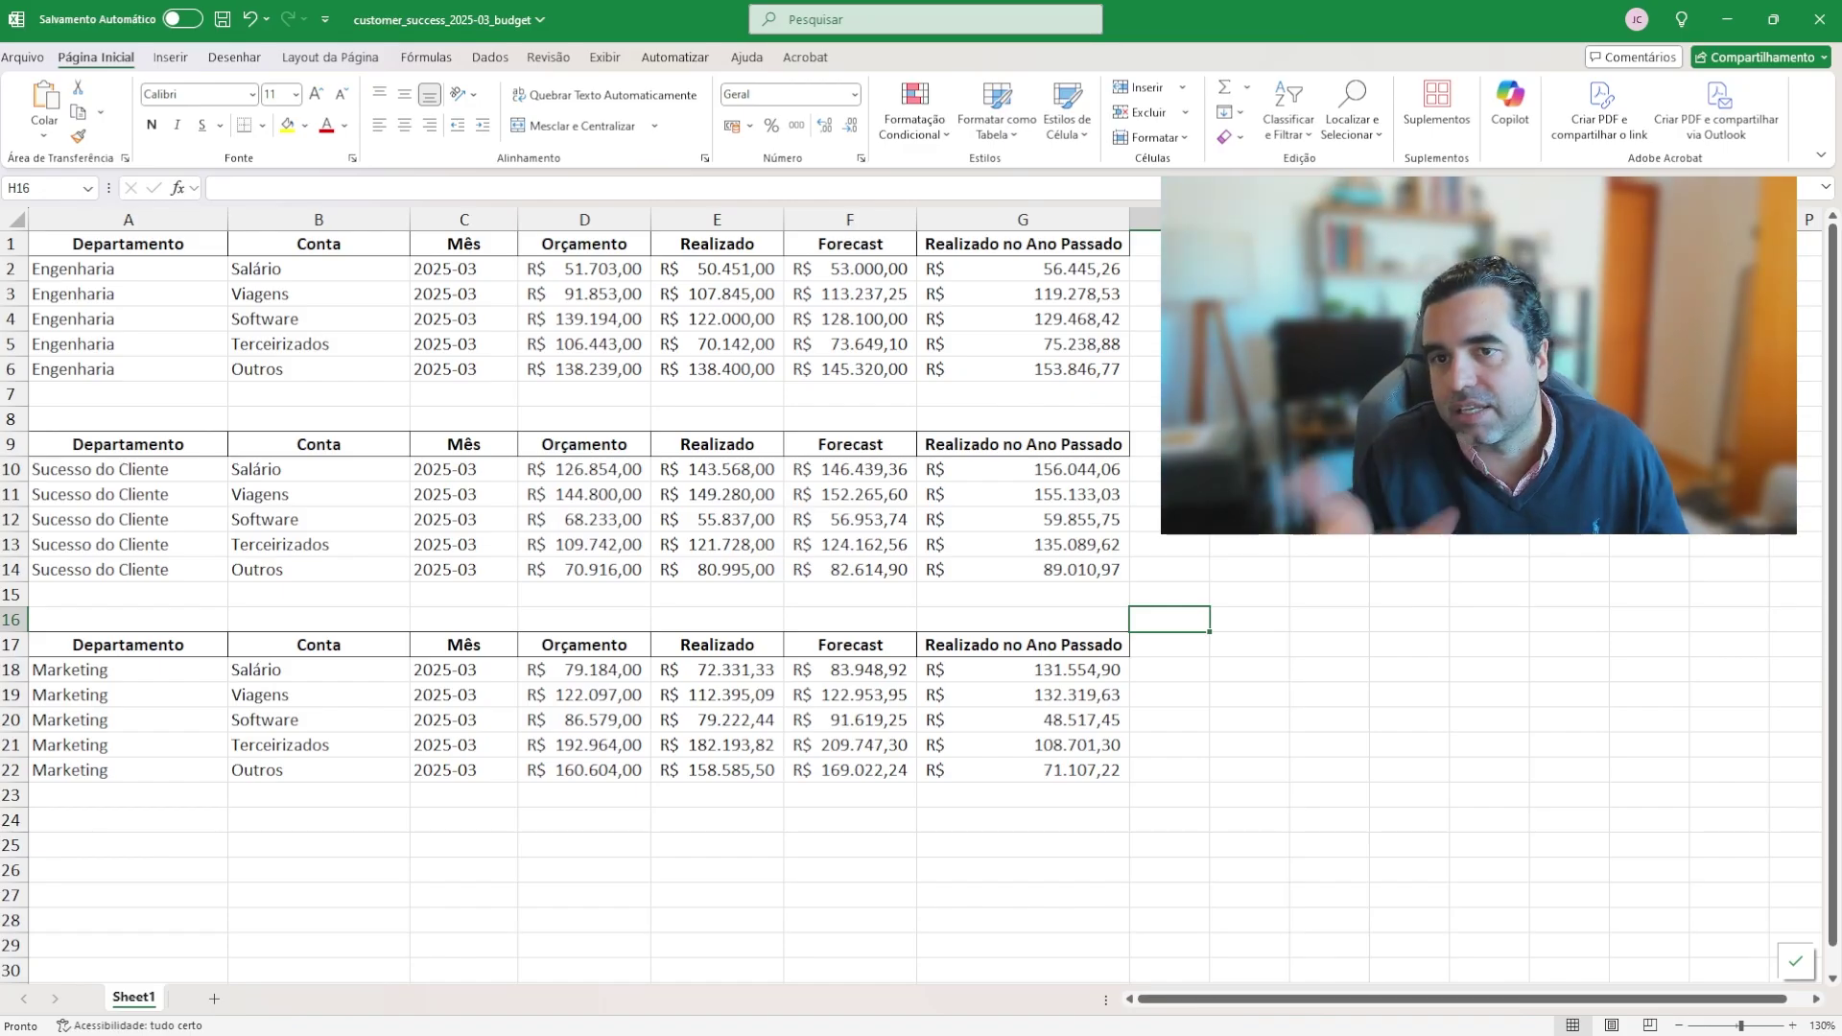
{"action": "left_click", "coordinate": [818, 219]}
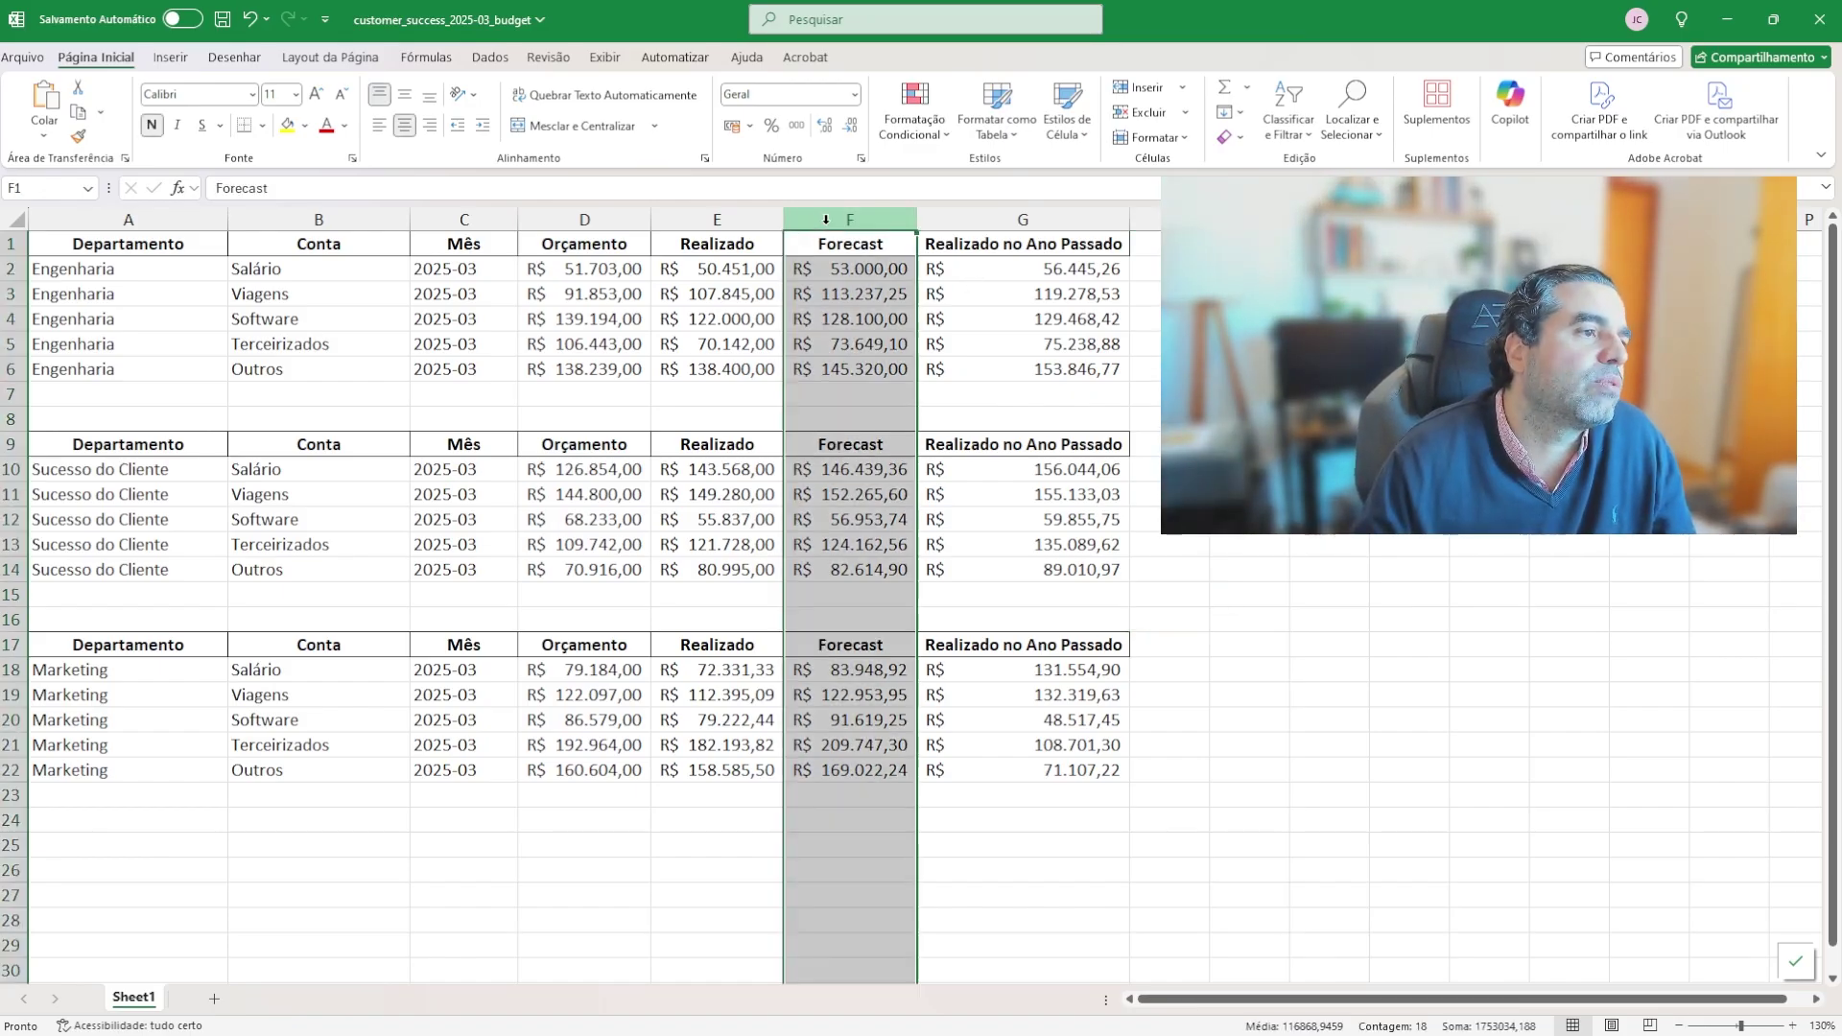
{"action": "left_click", "coordinate": [1237, 343]}
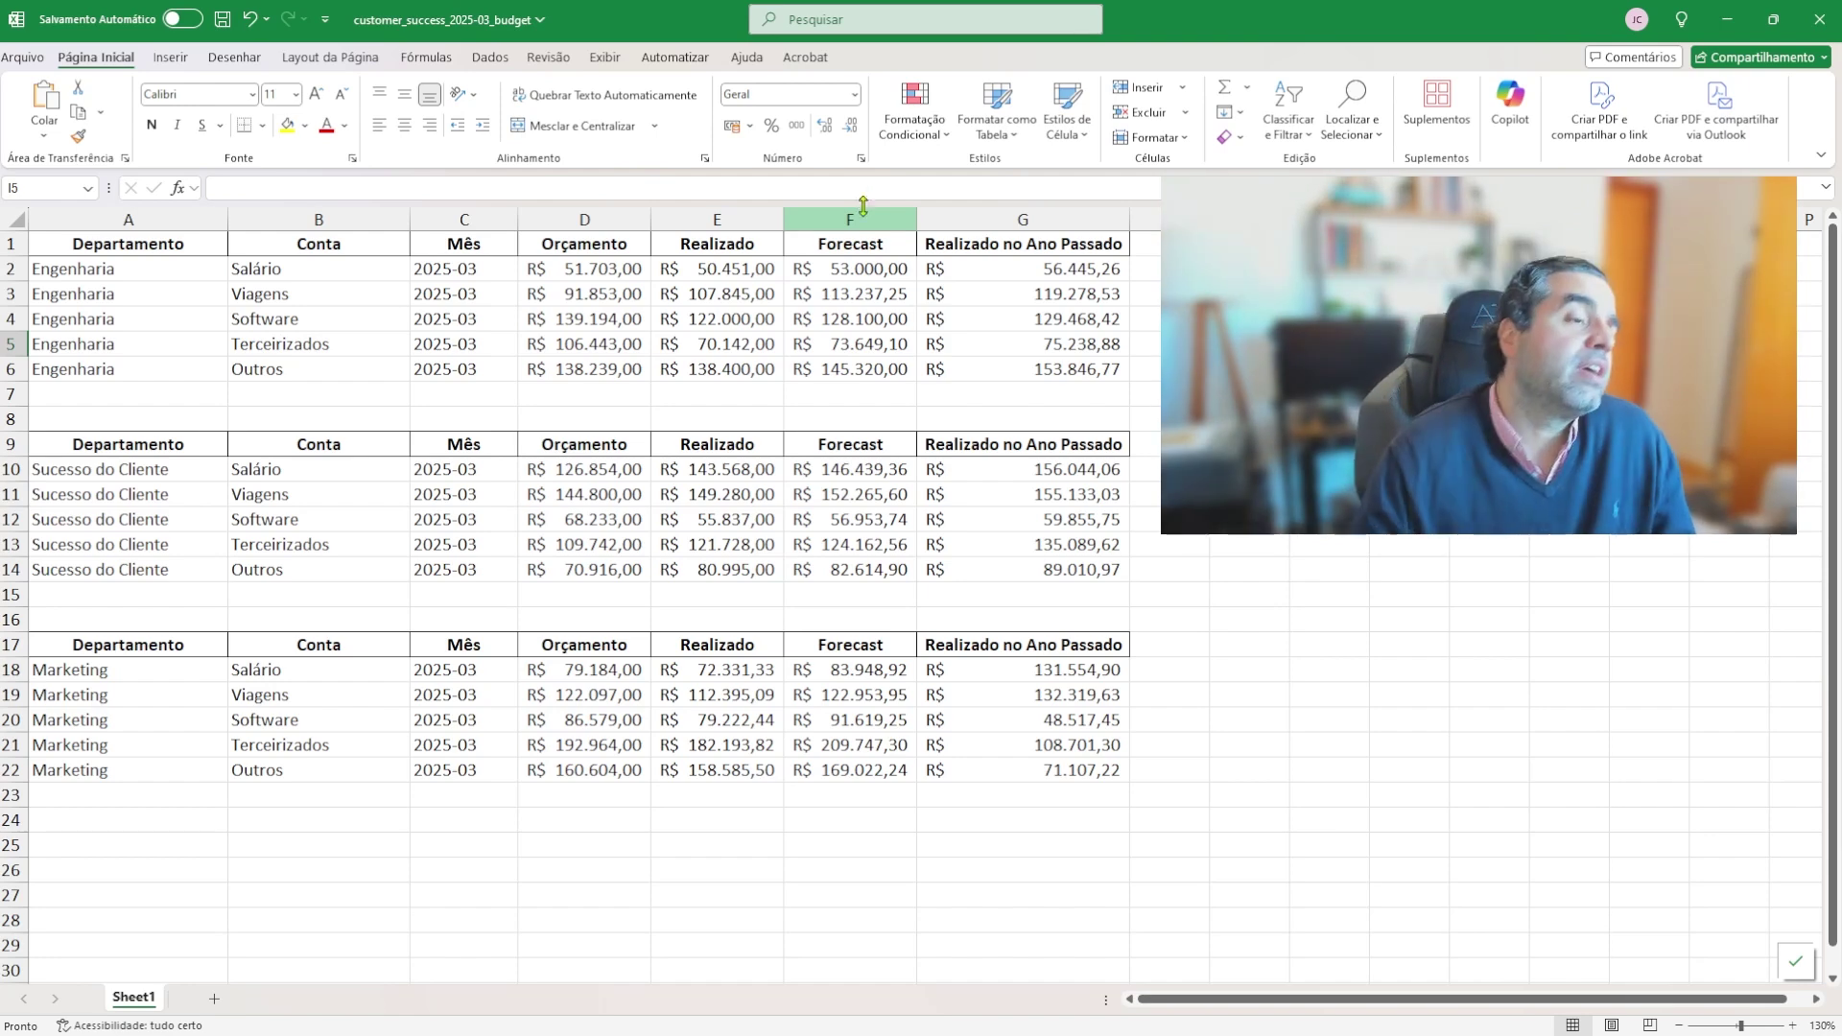
{"action": "left_click", "coordinate": [984, 221]}
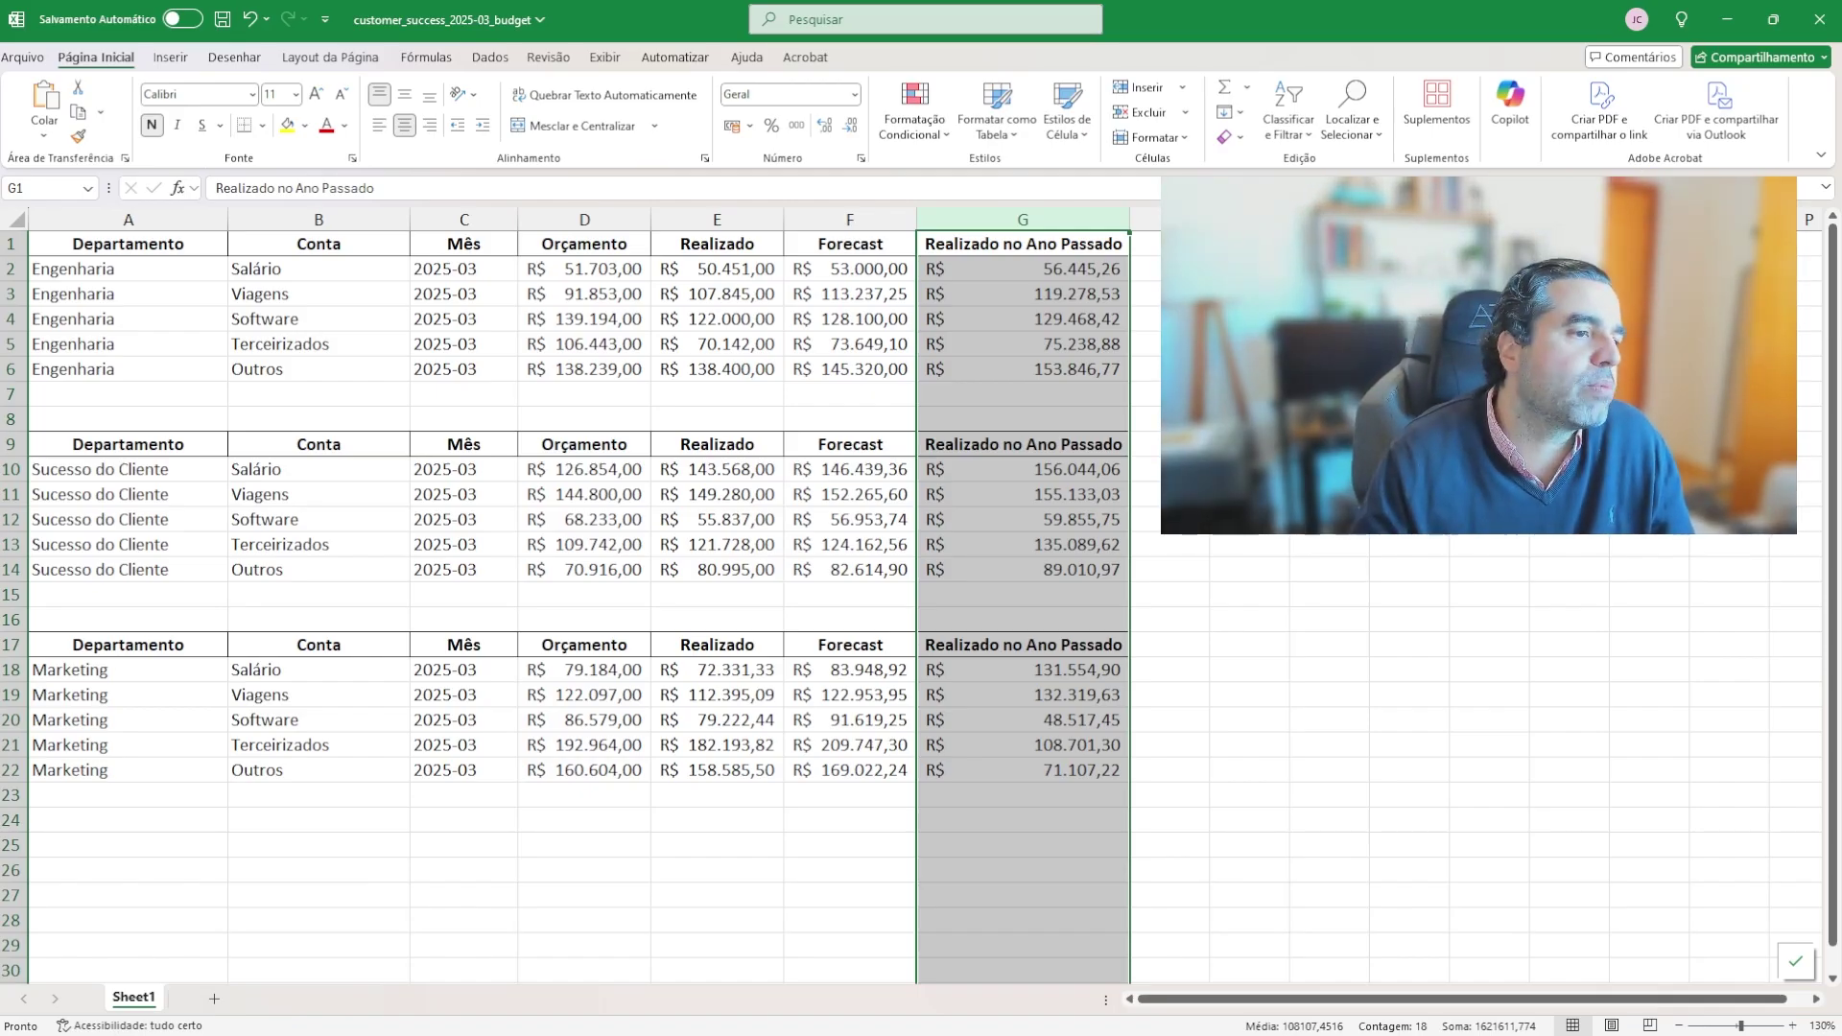
{"action": "left_click", "coordinate": [1399, 550]}
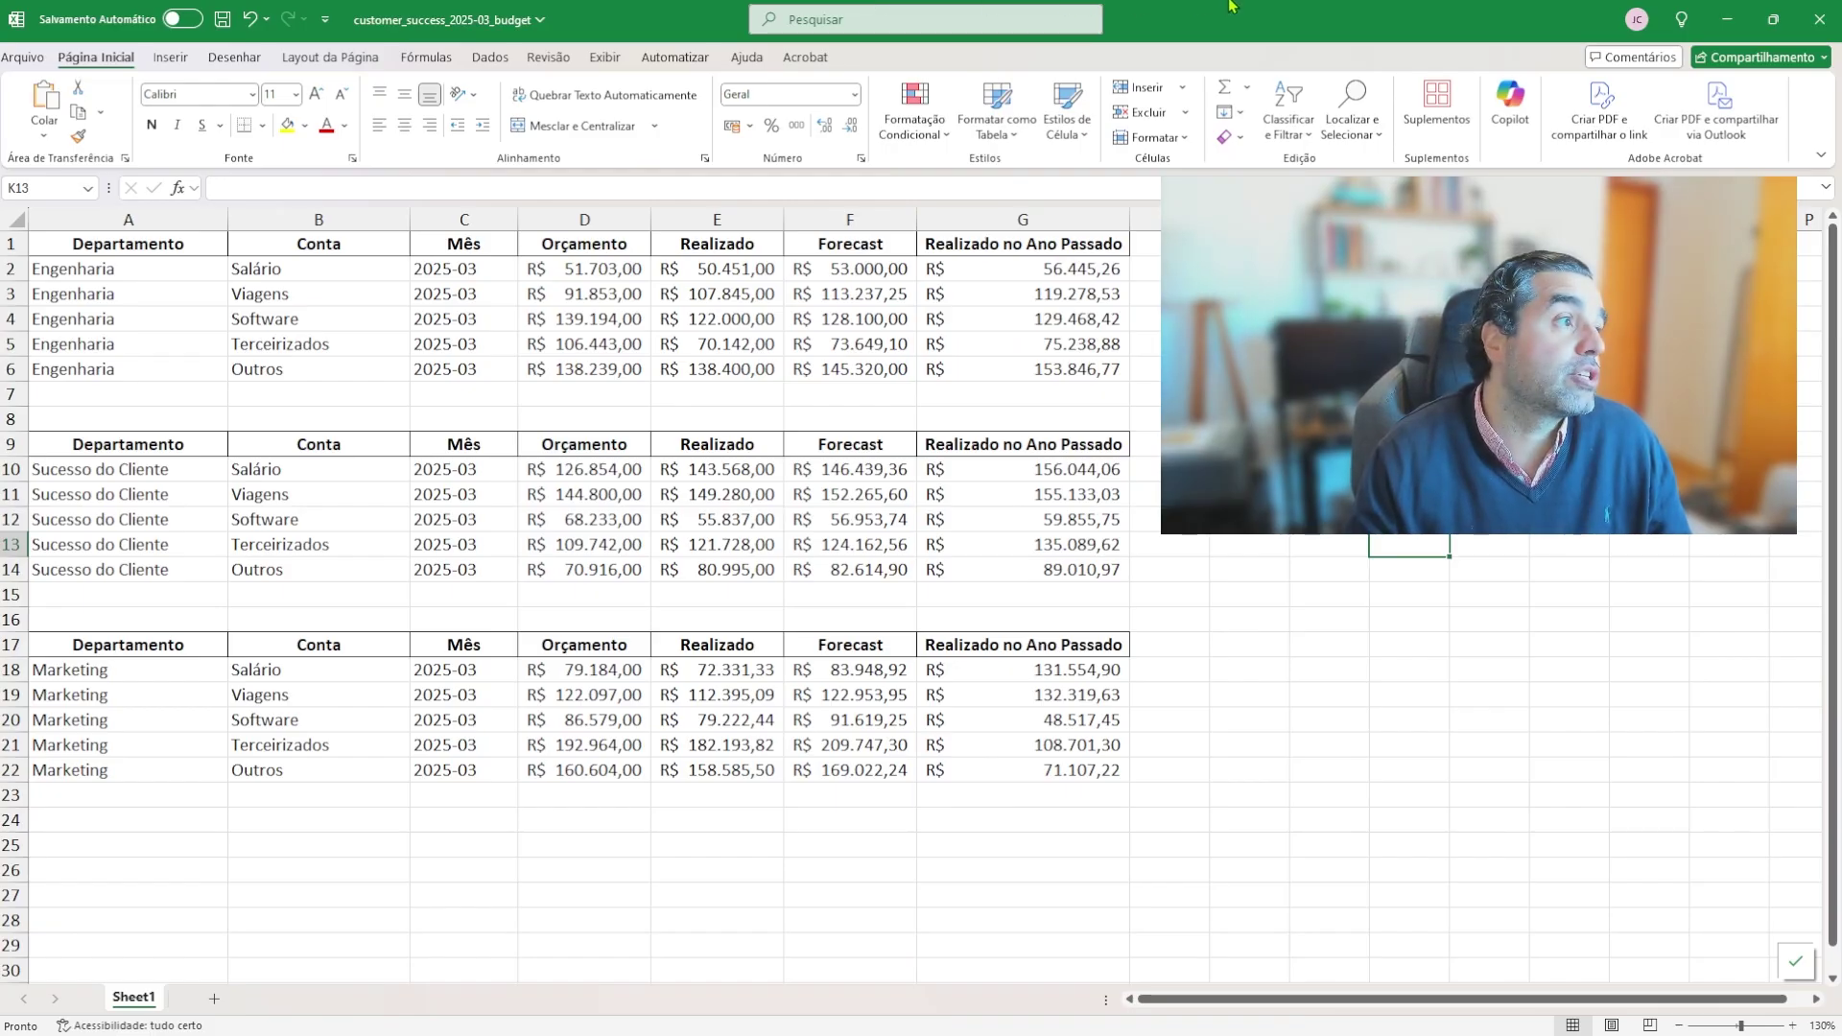
Step: Close the workbook and begin a ChatGPT prompt with "Me ajude a analisar o fechamento do mês de Março de 2025"
{"action": "left_click", "coordinate": [1819, 18]}
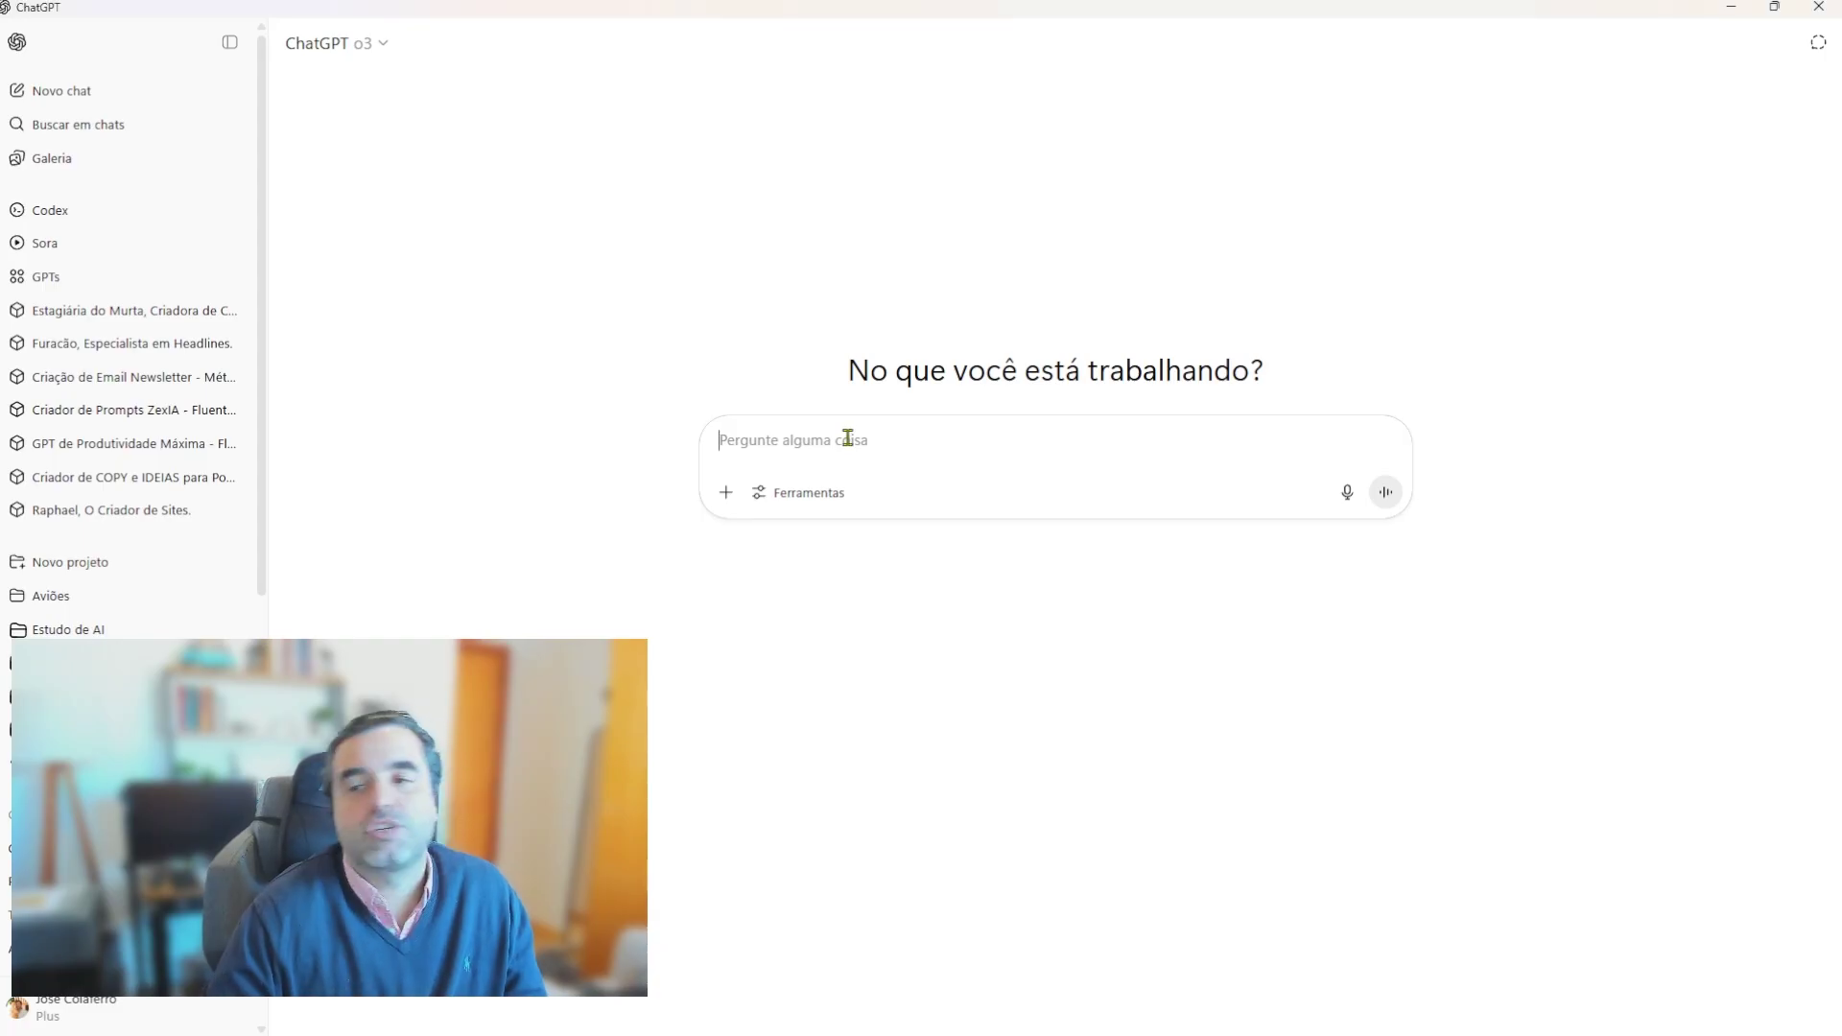
{"action": "type", "text": "Me ajude a "}
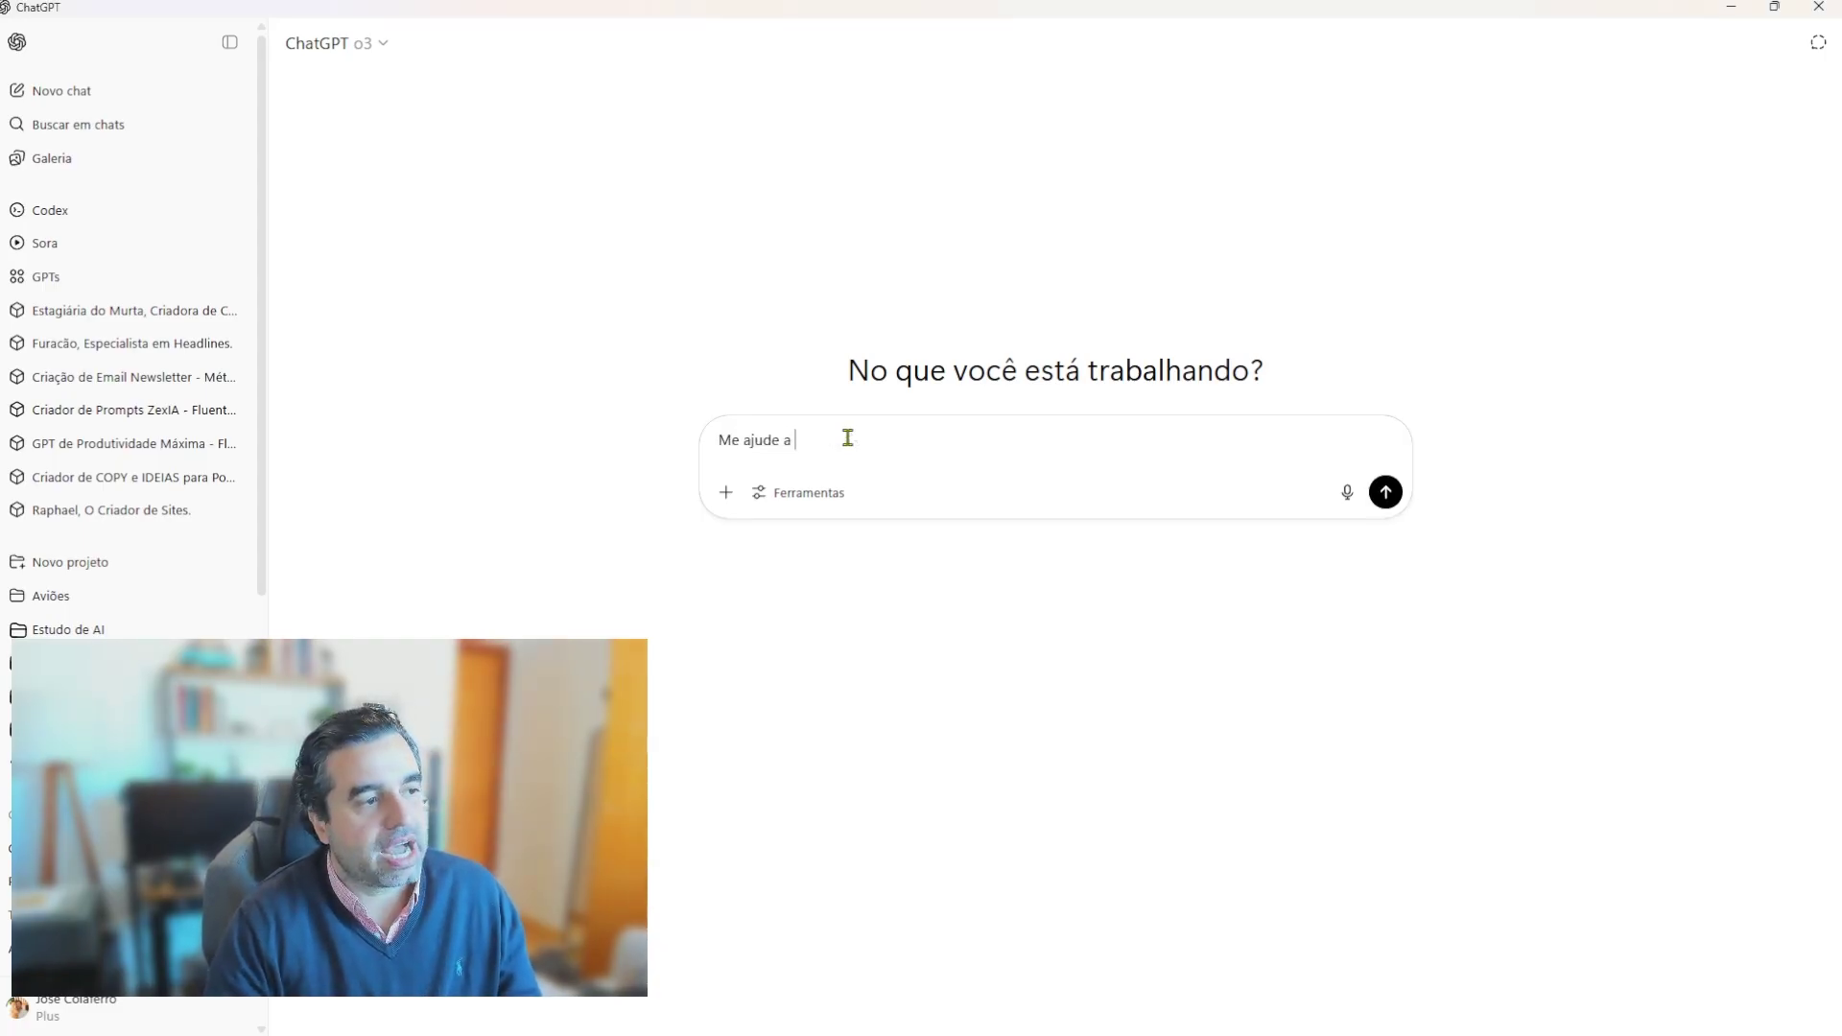
{"action": "type", "text": "analisar o fechame"}
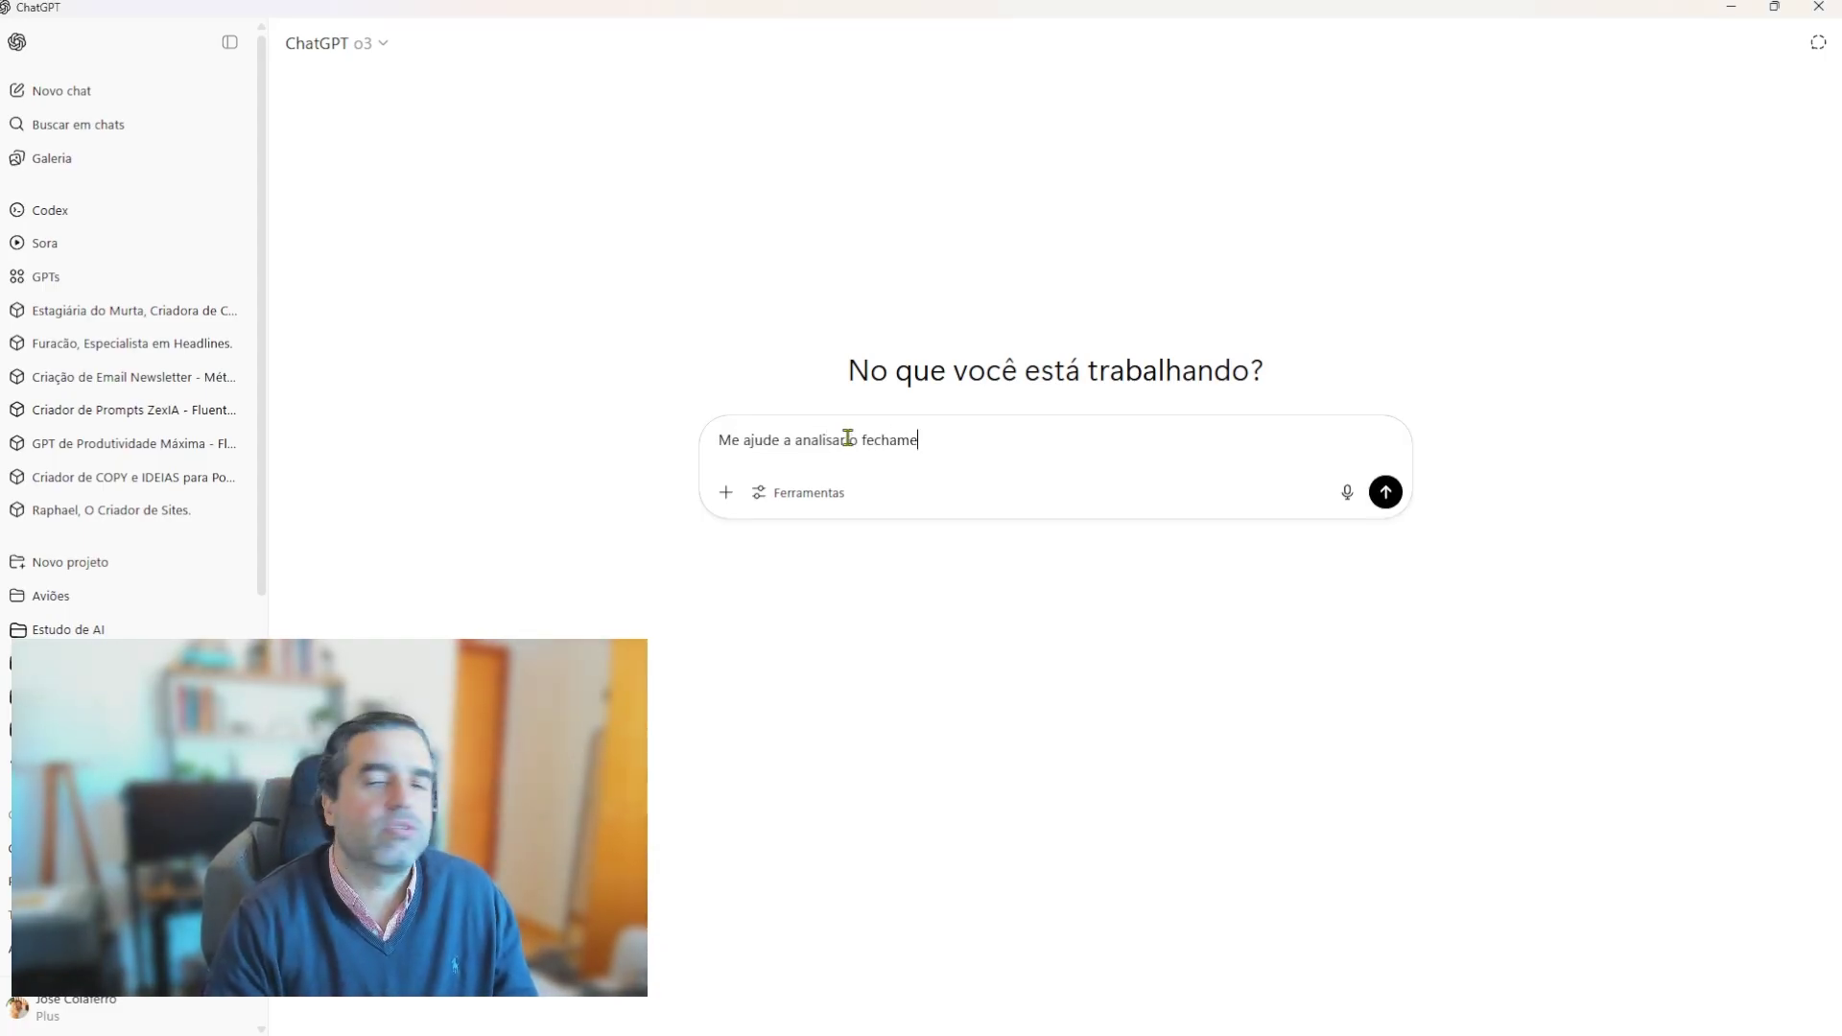
{"action": "type", "text": "nto do "}
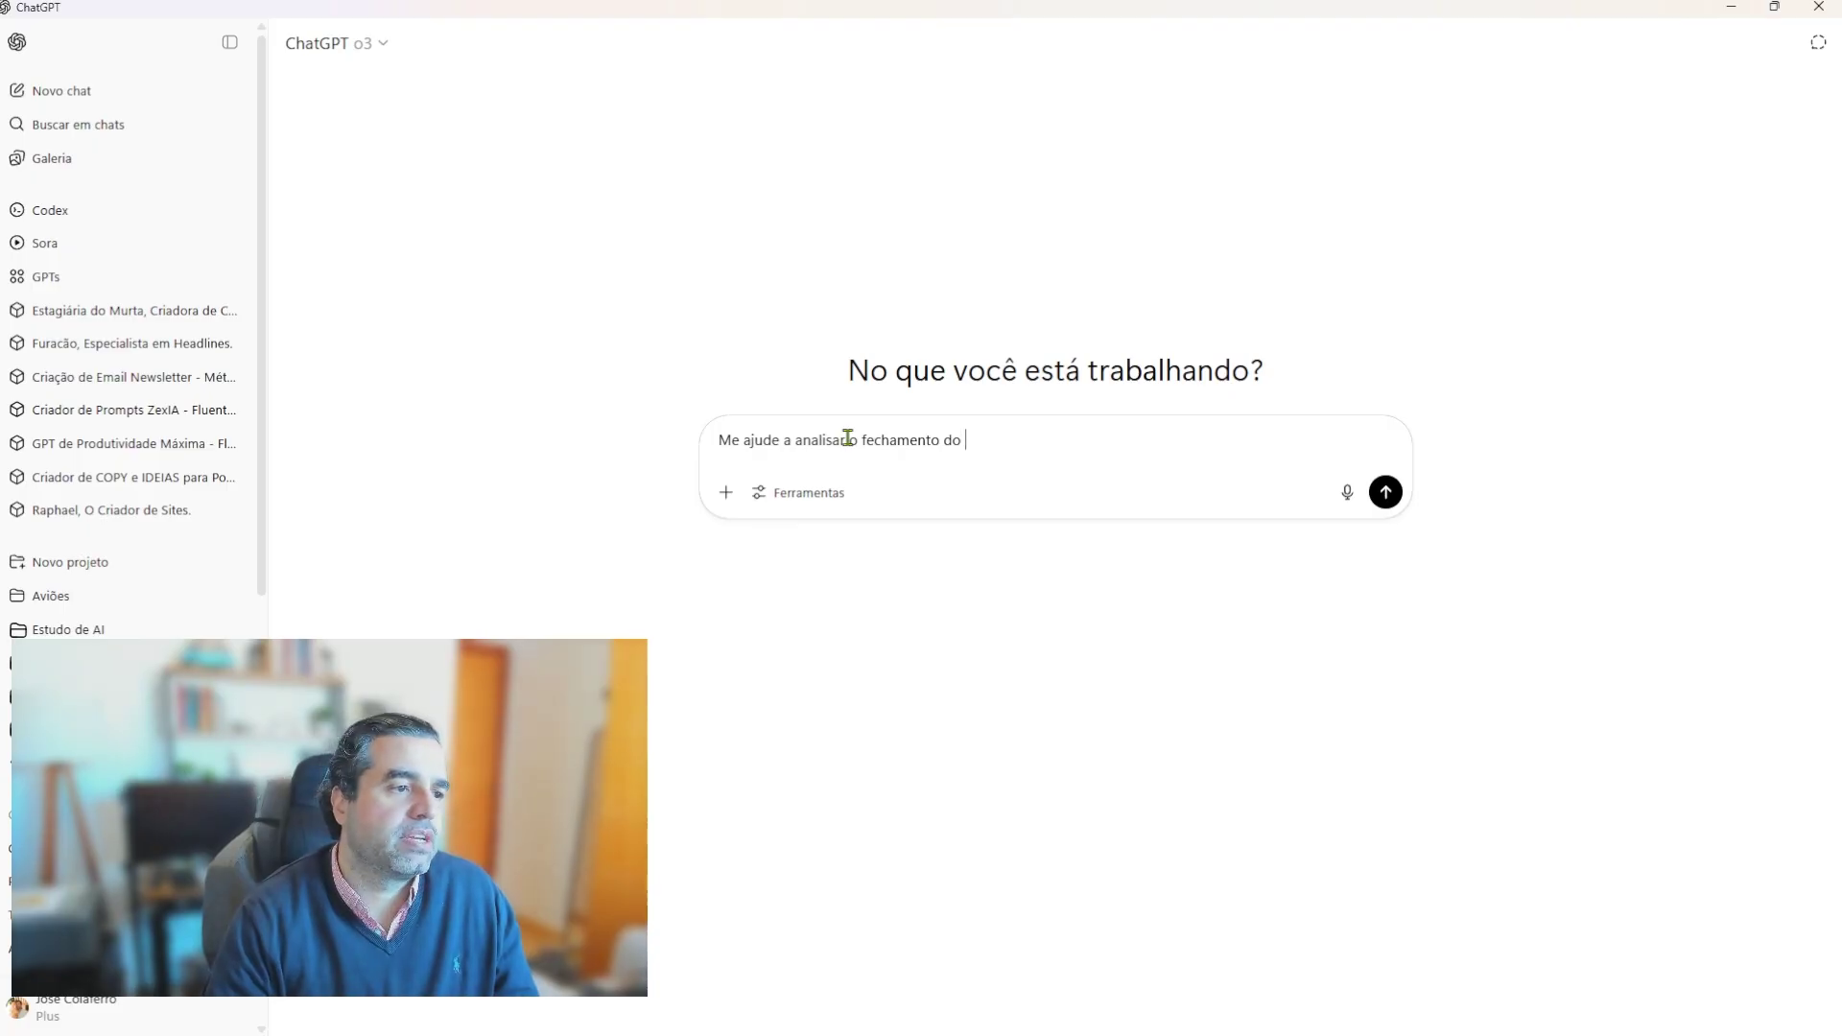
{"action": "type", "text": "mês de Março de 2025"}
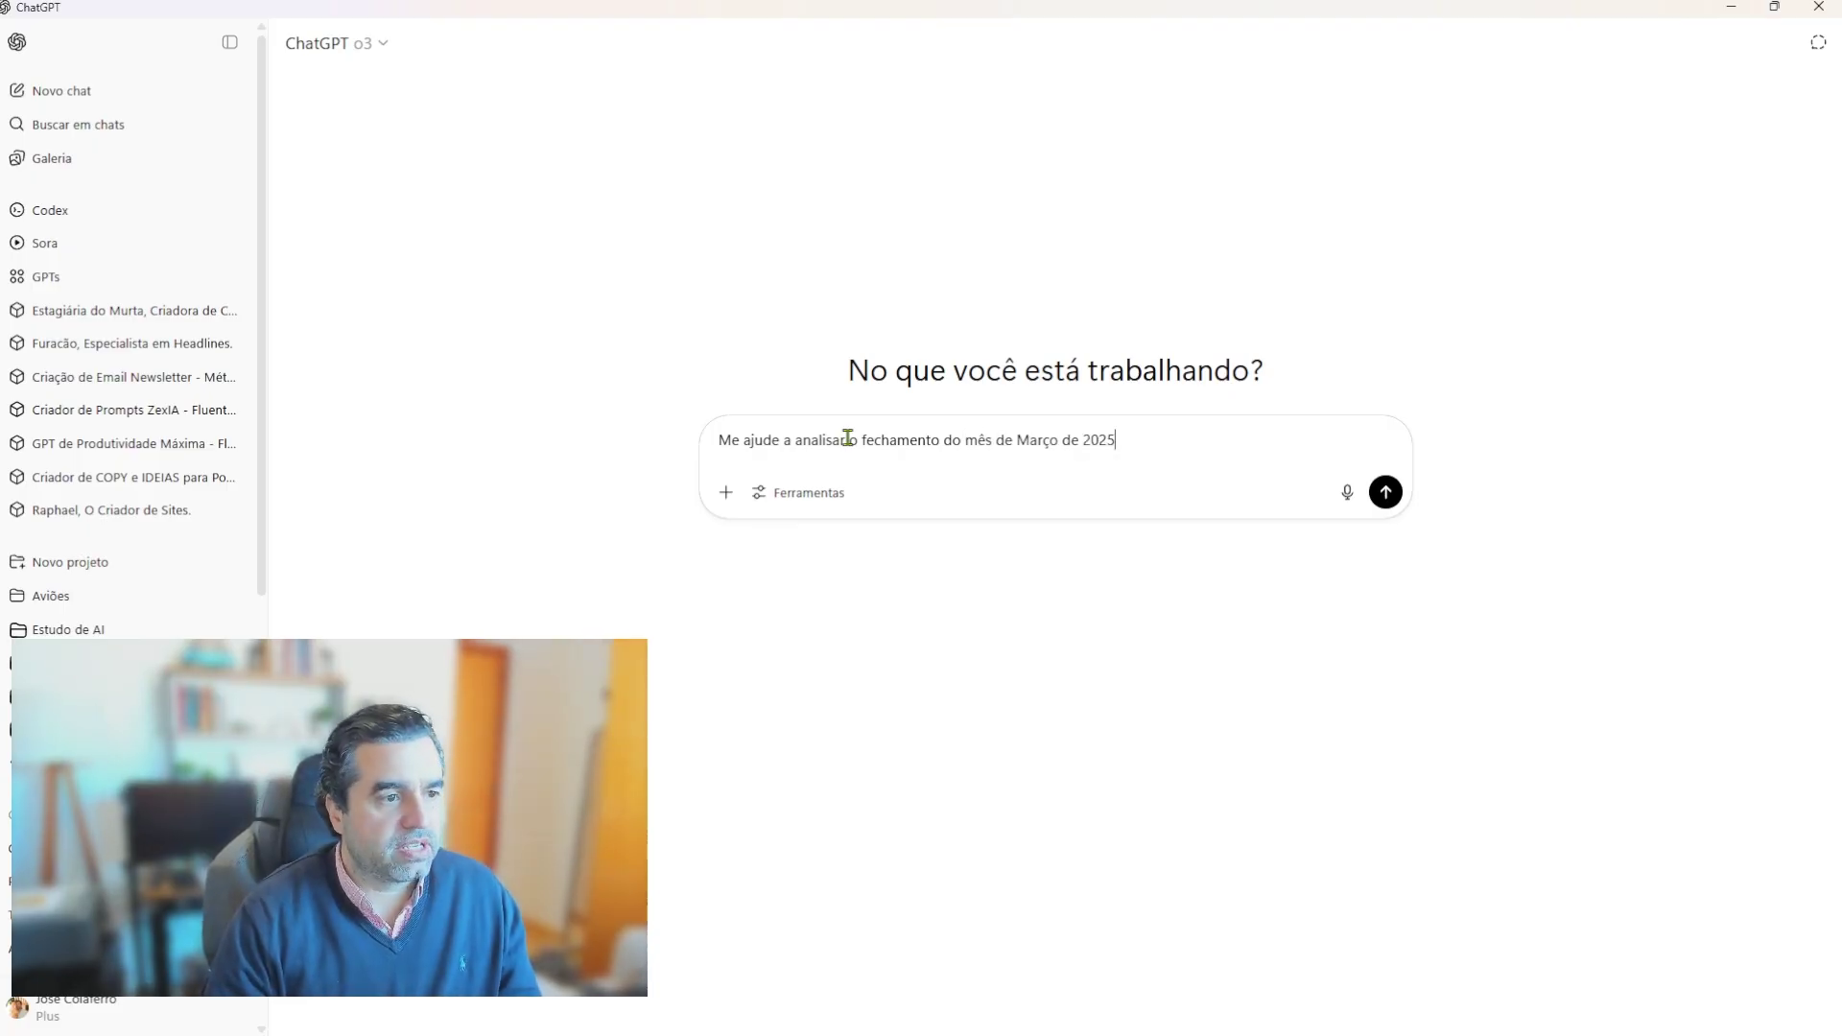
Step: Continue the prompt with "utilizando as planilhas em anexo. Siga os seguintes passos:" and leave a blank line below it
{"action": "type", "text": " utilizando as pla"}
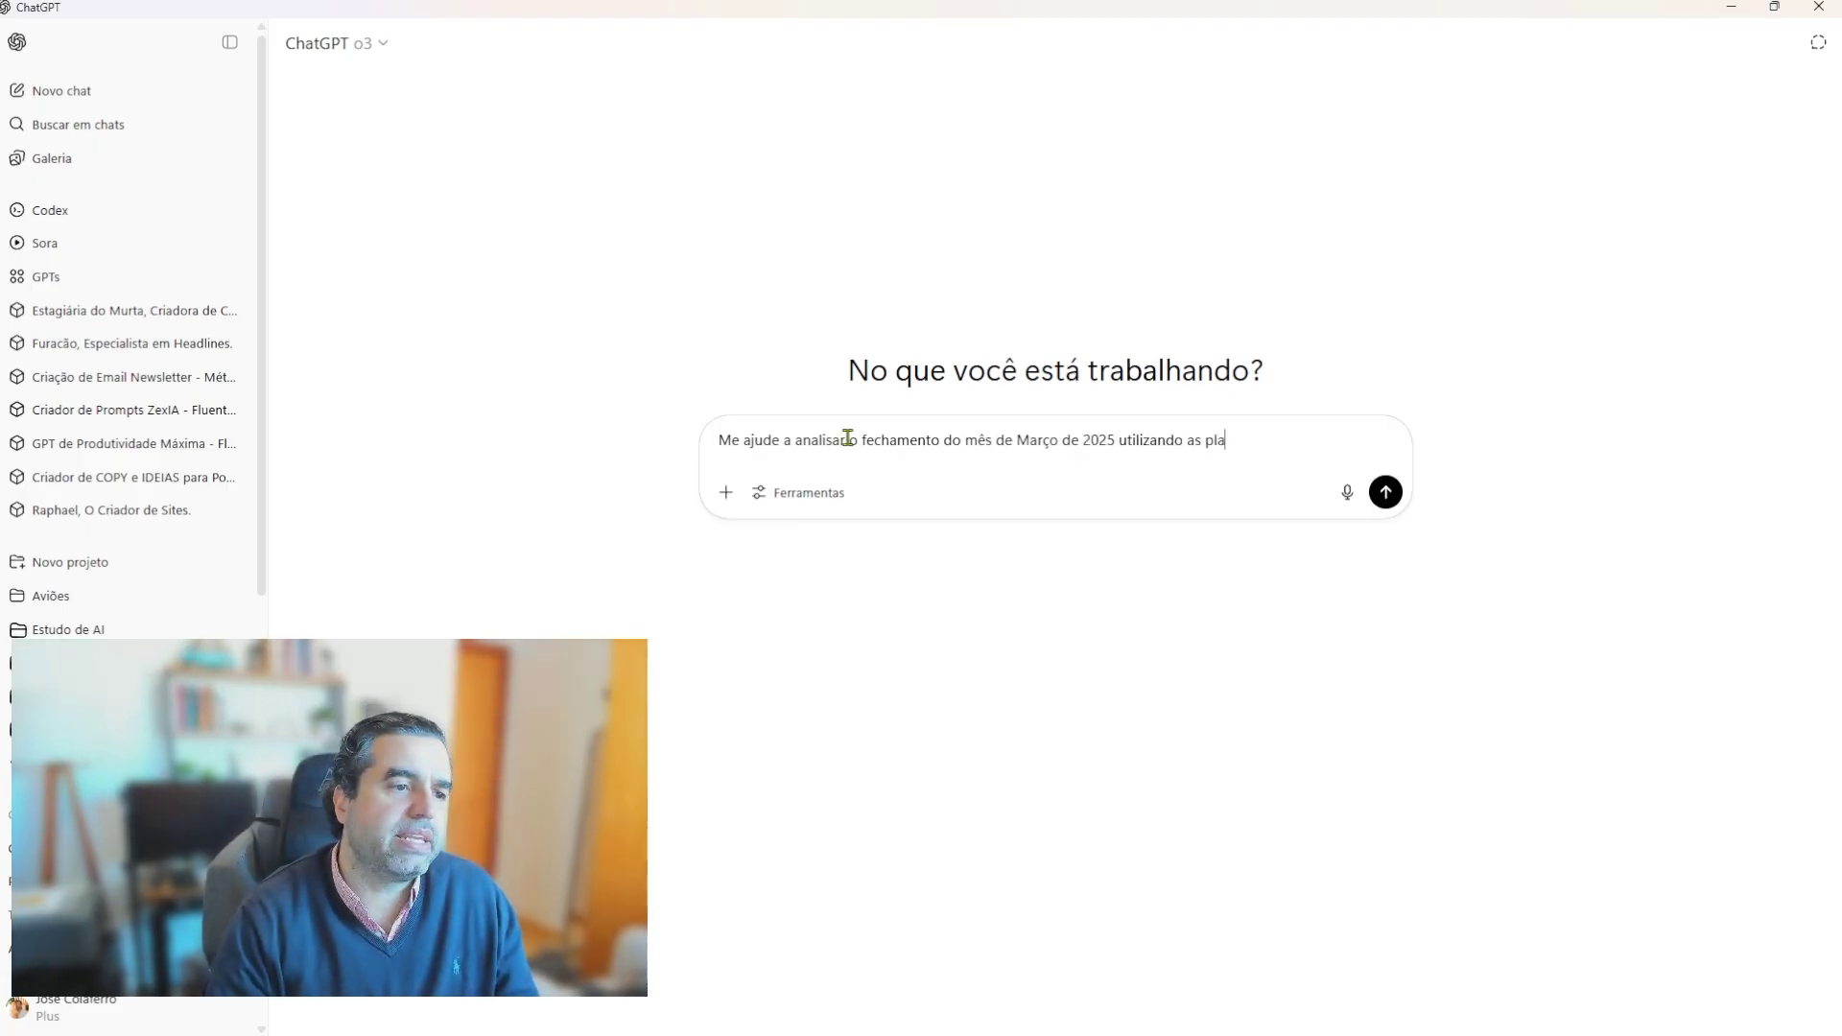
{"action": "type", "text": "nilhas em anexo. Siga "}
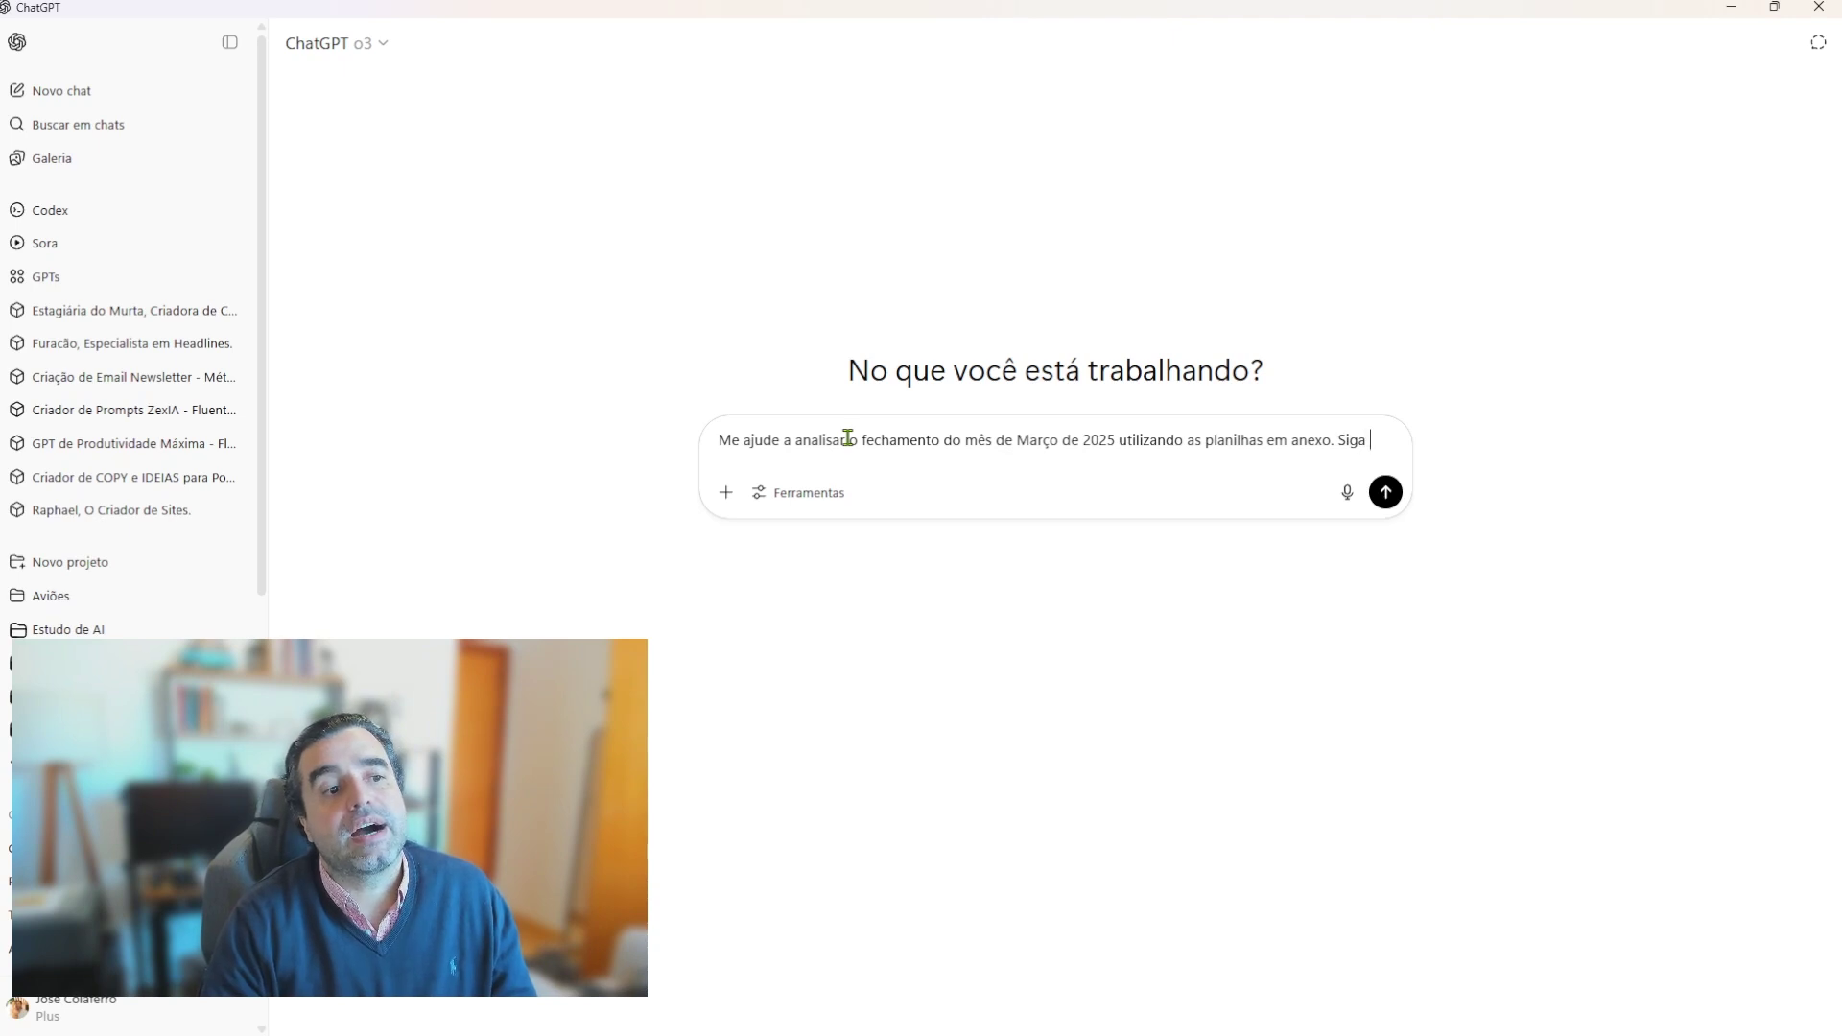
{"action": "type", "text": "os seguintes pa"}
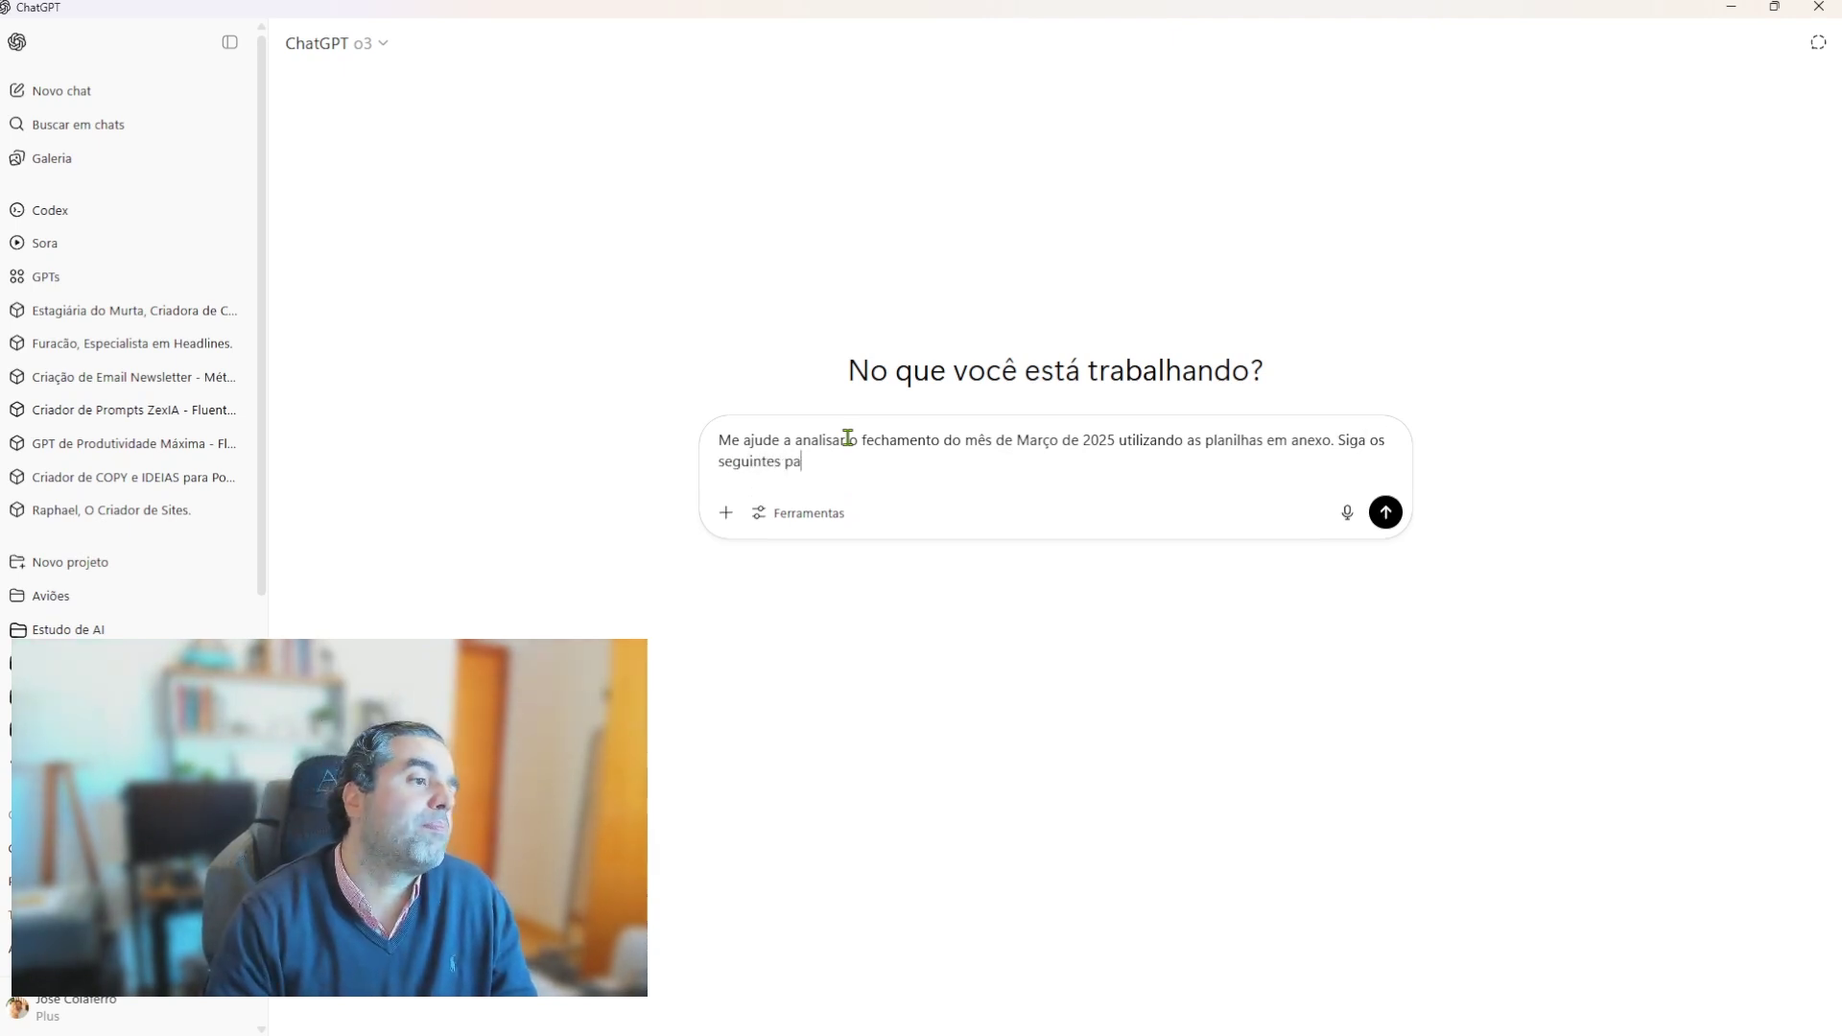
{"action": "type", "text": "ssos:"}
{"action": "key", "text": "shift+Return"}
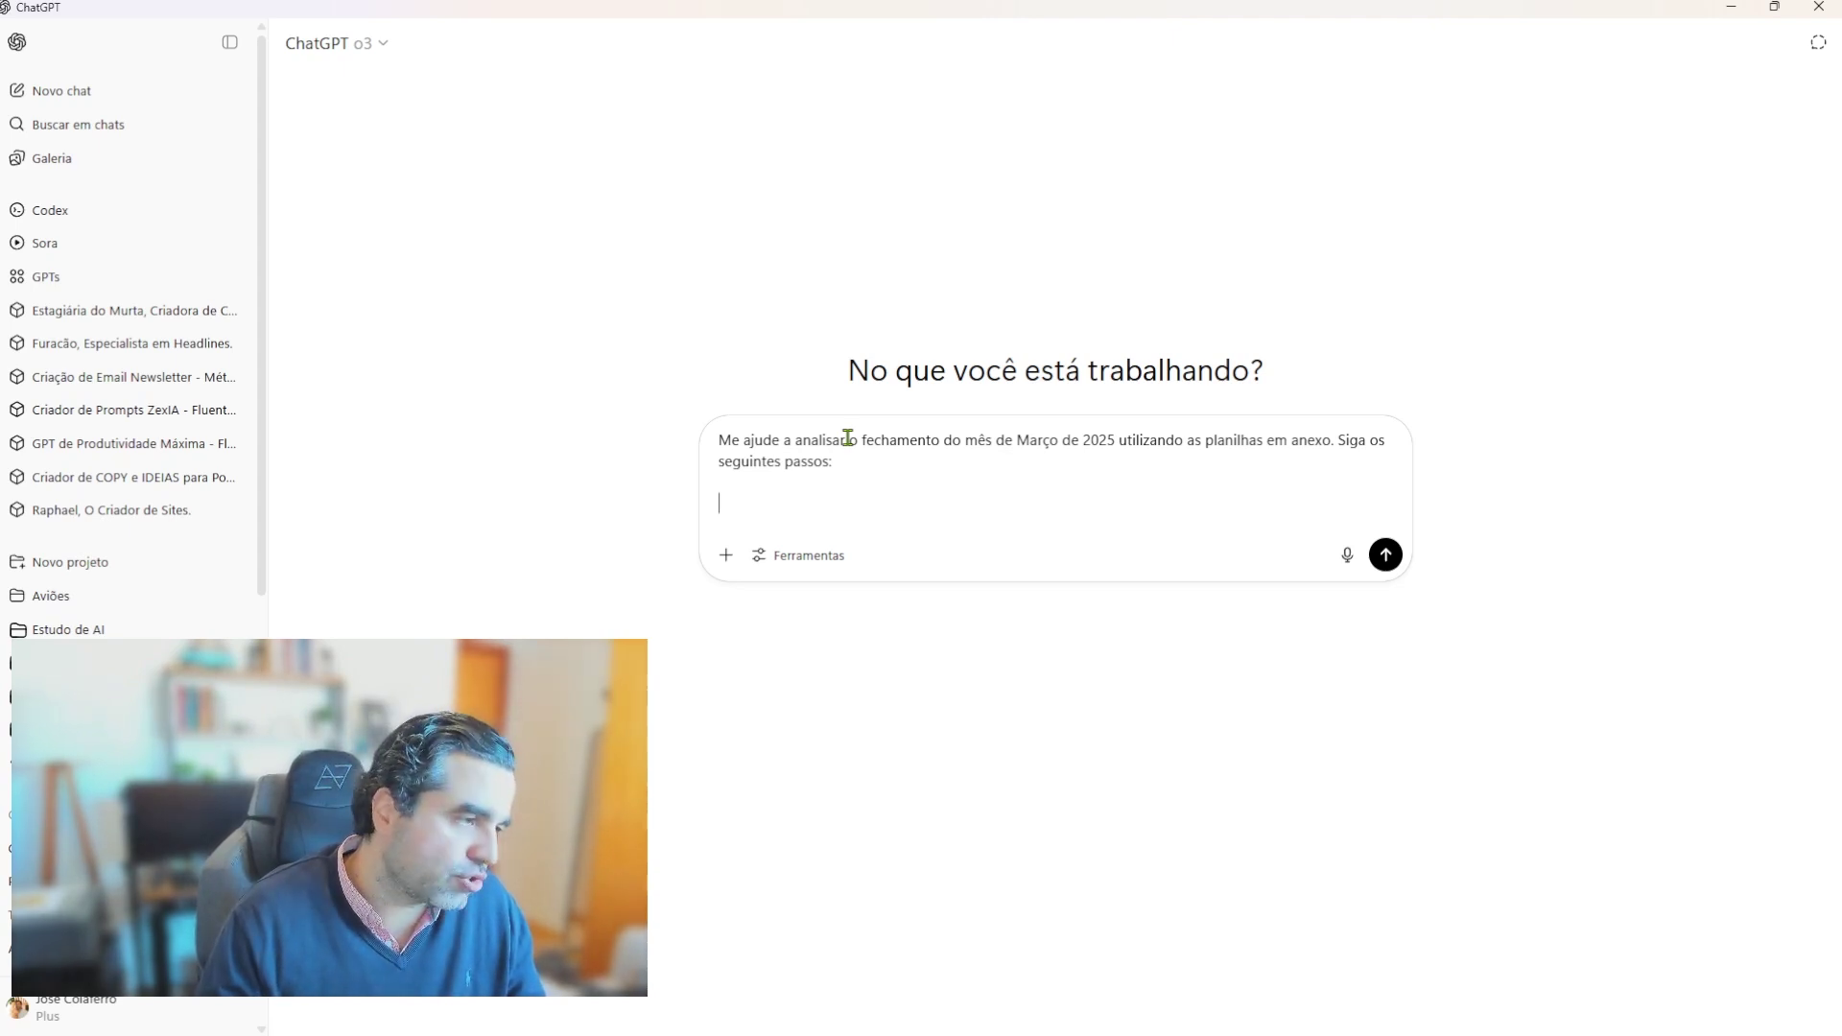
Step: Add the opening tag "<innstruções>" under the prompt's introduction, followed by an empty line
{"action": "type", "text": "<intruçõ"}
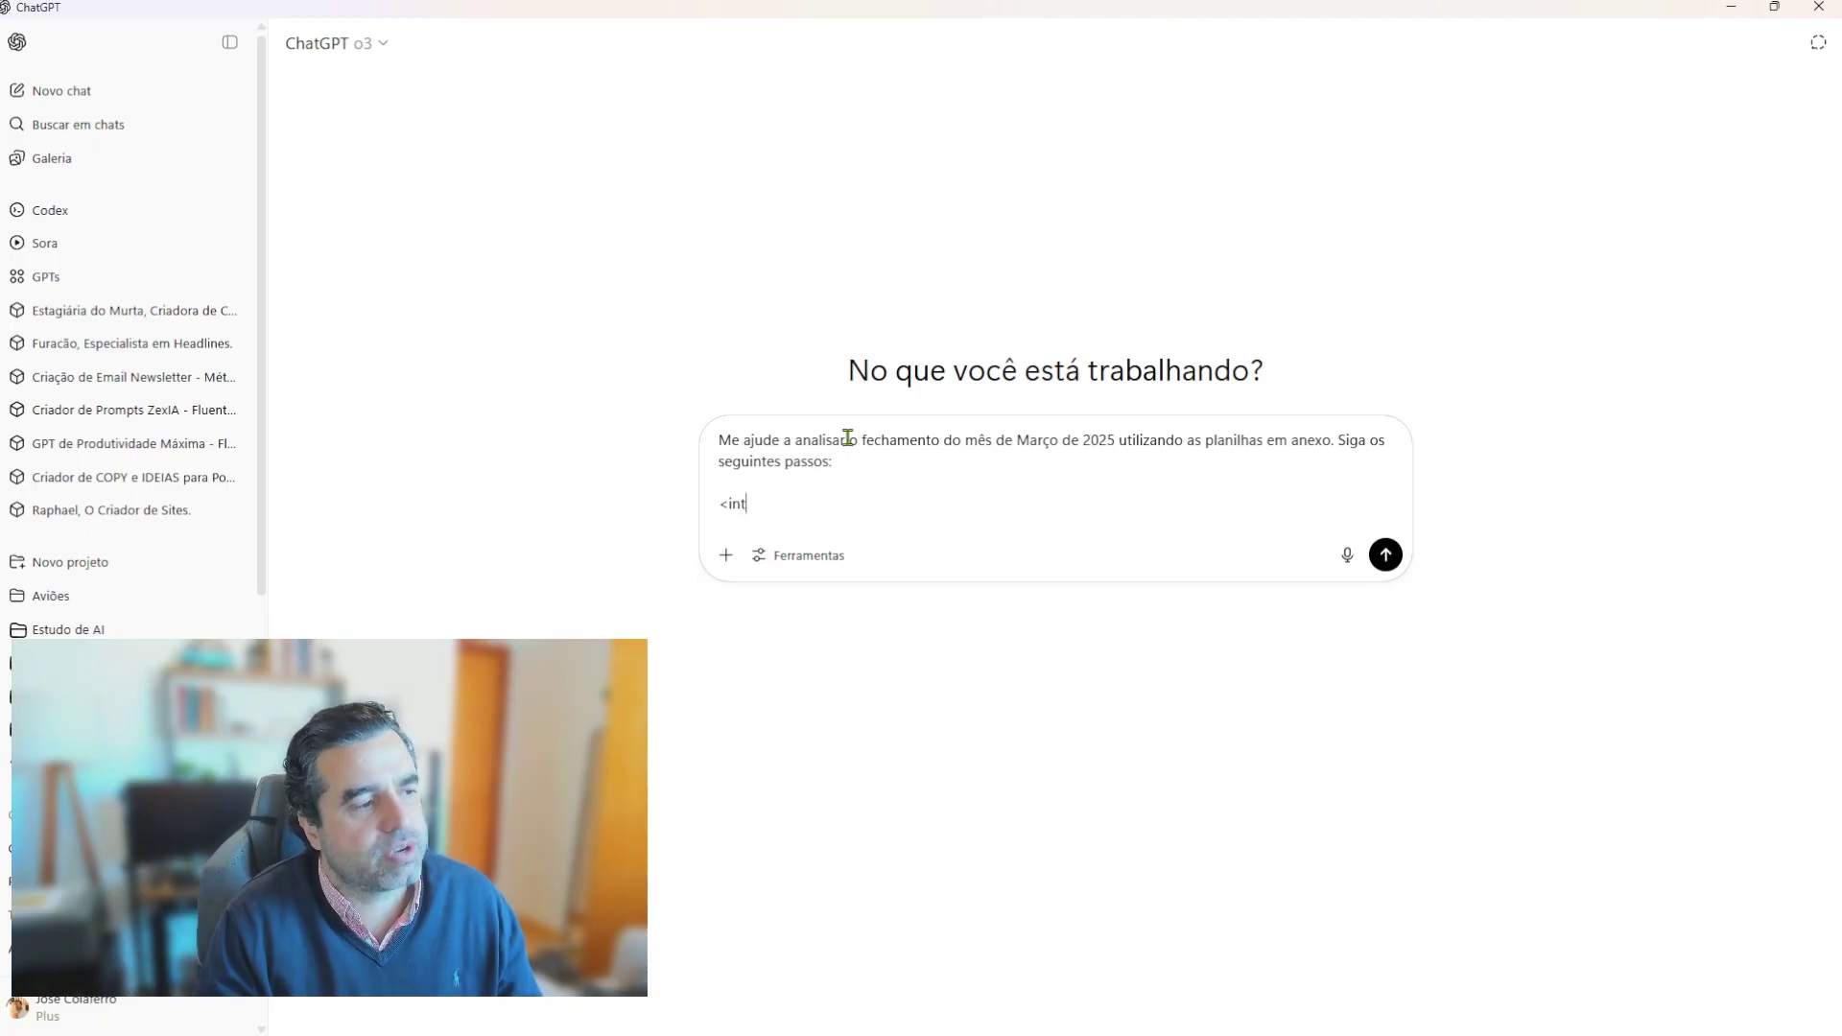
{"action": "key", "text": "BackSpace"}
{"action": "type", "text": "nstruções"}
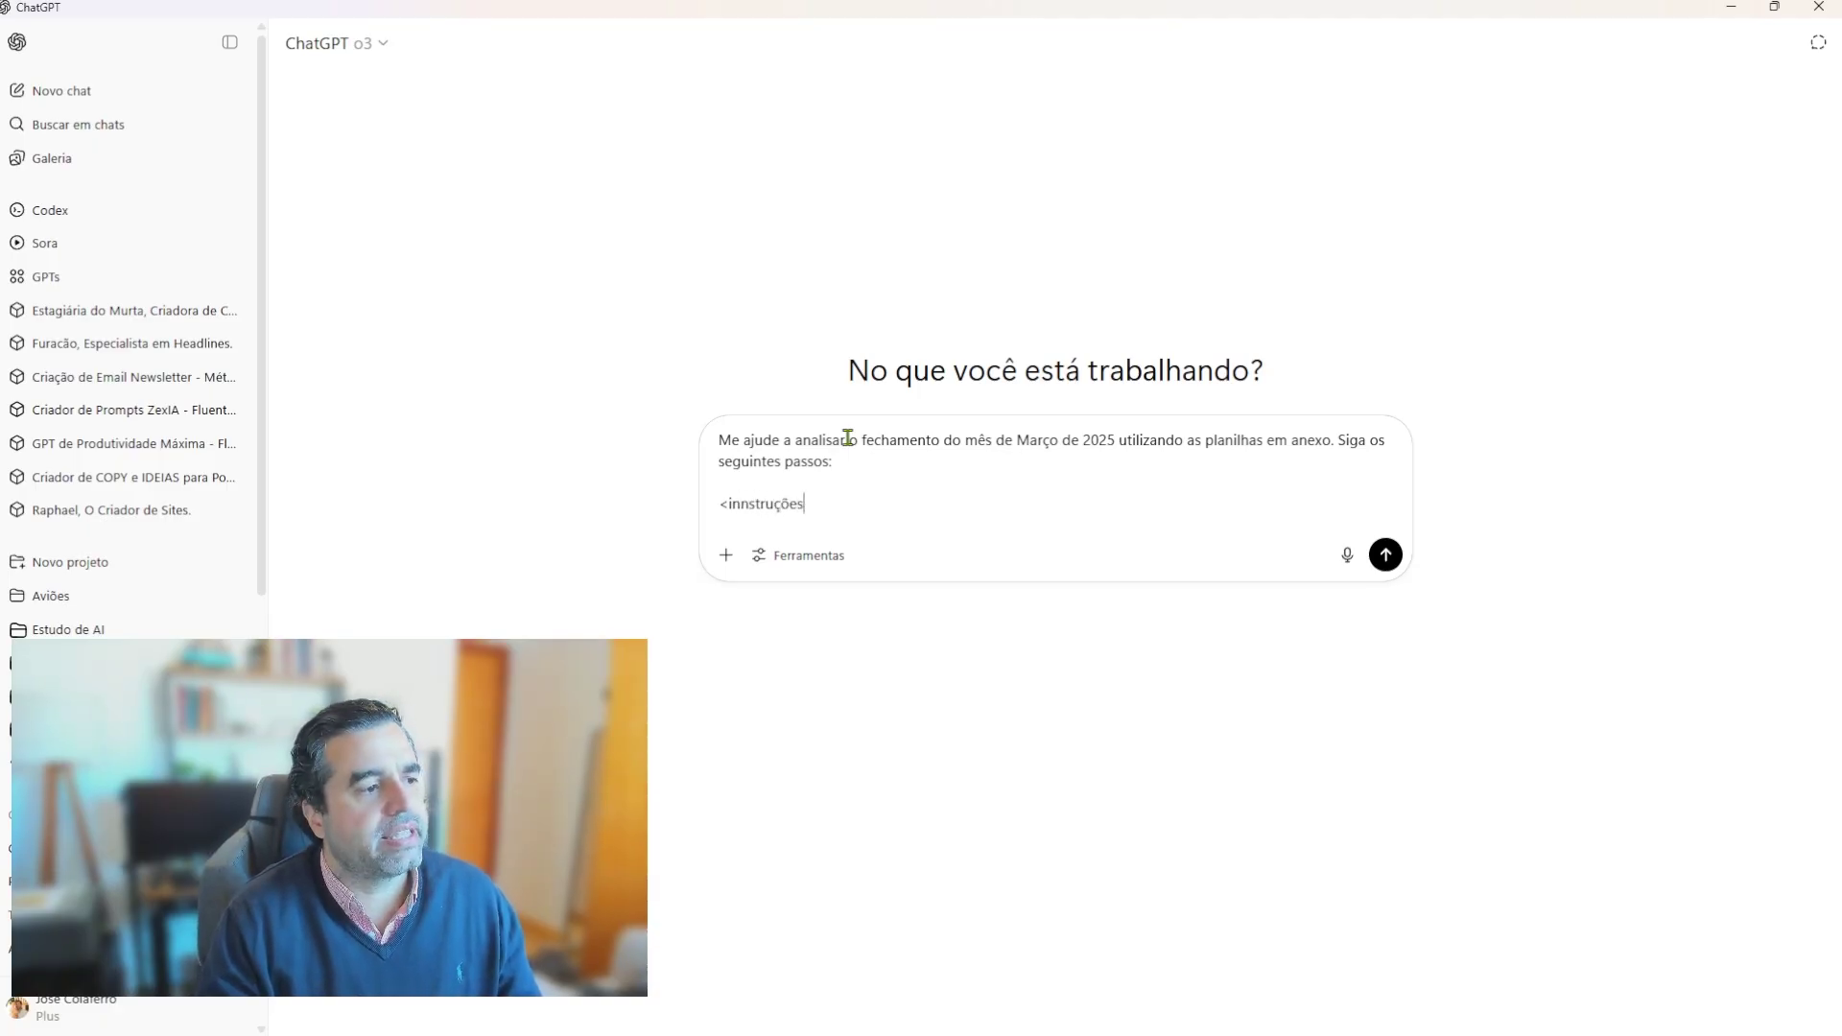
{"action": "type", "text": ">"}
{"action": "key", "text": "shift+Return"}
{"action": "key", "text": "shift+Return"}
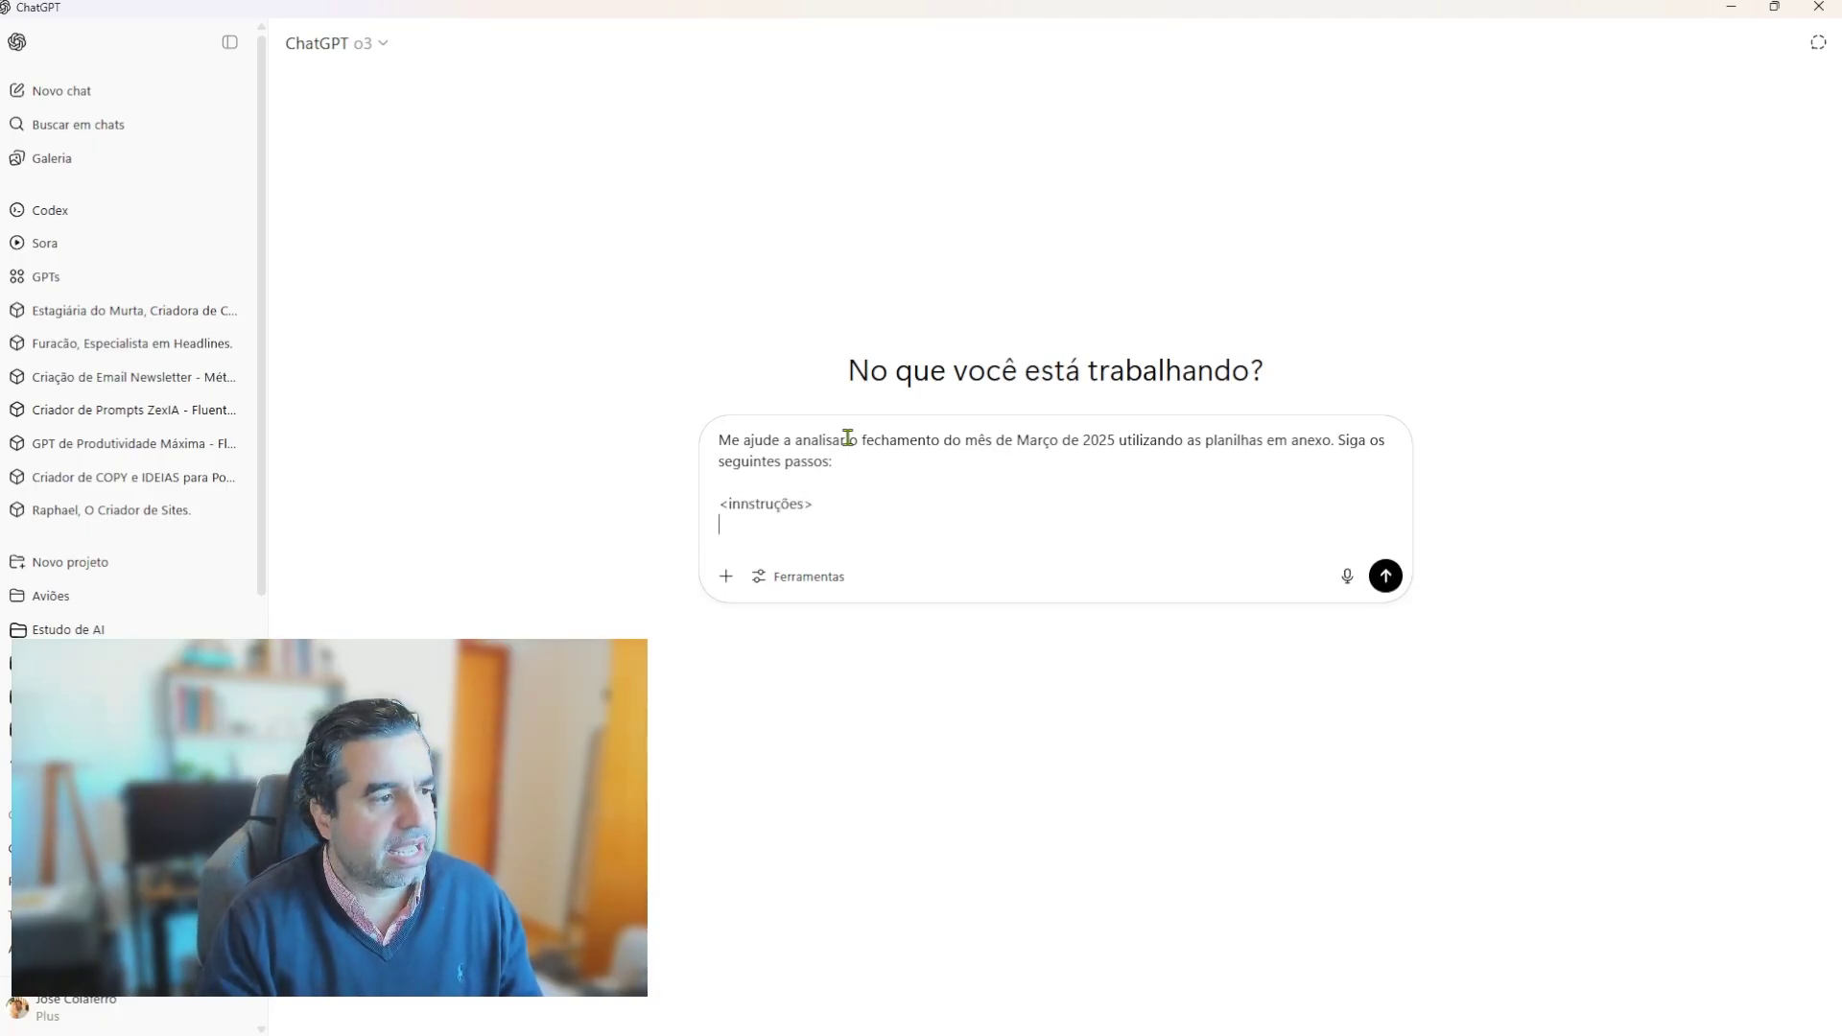
Step: Add the closing tag "</instruções>" below the opening tag and correct the opening tag's spelling to "<instruções>"
{"action": "type", "text": "<inst"}
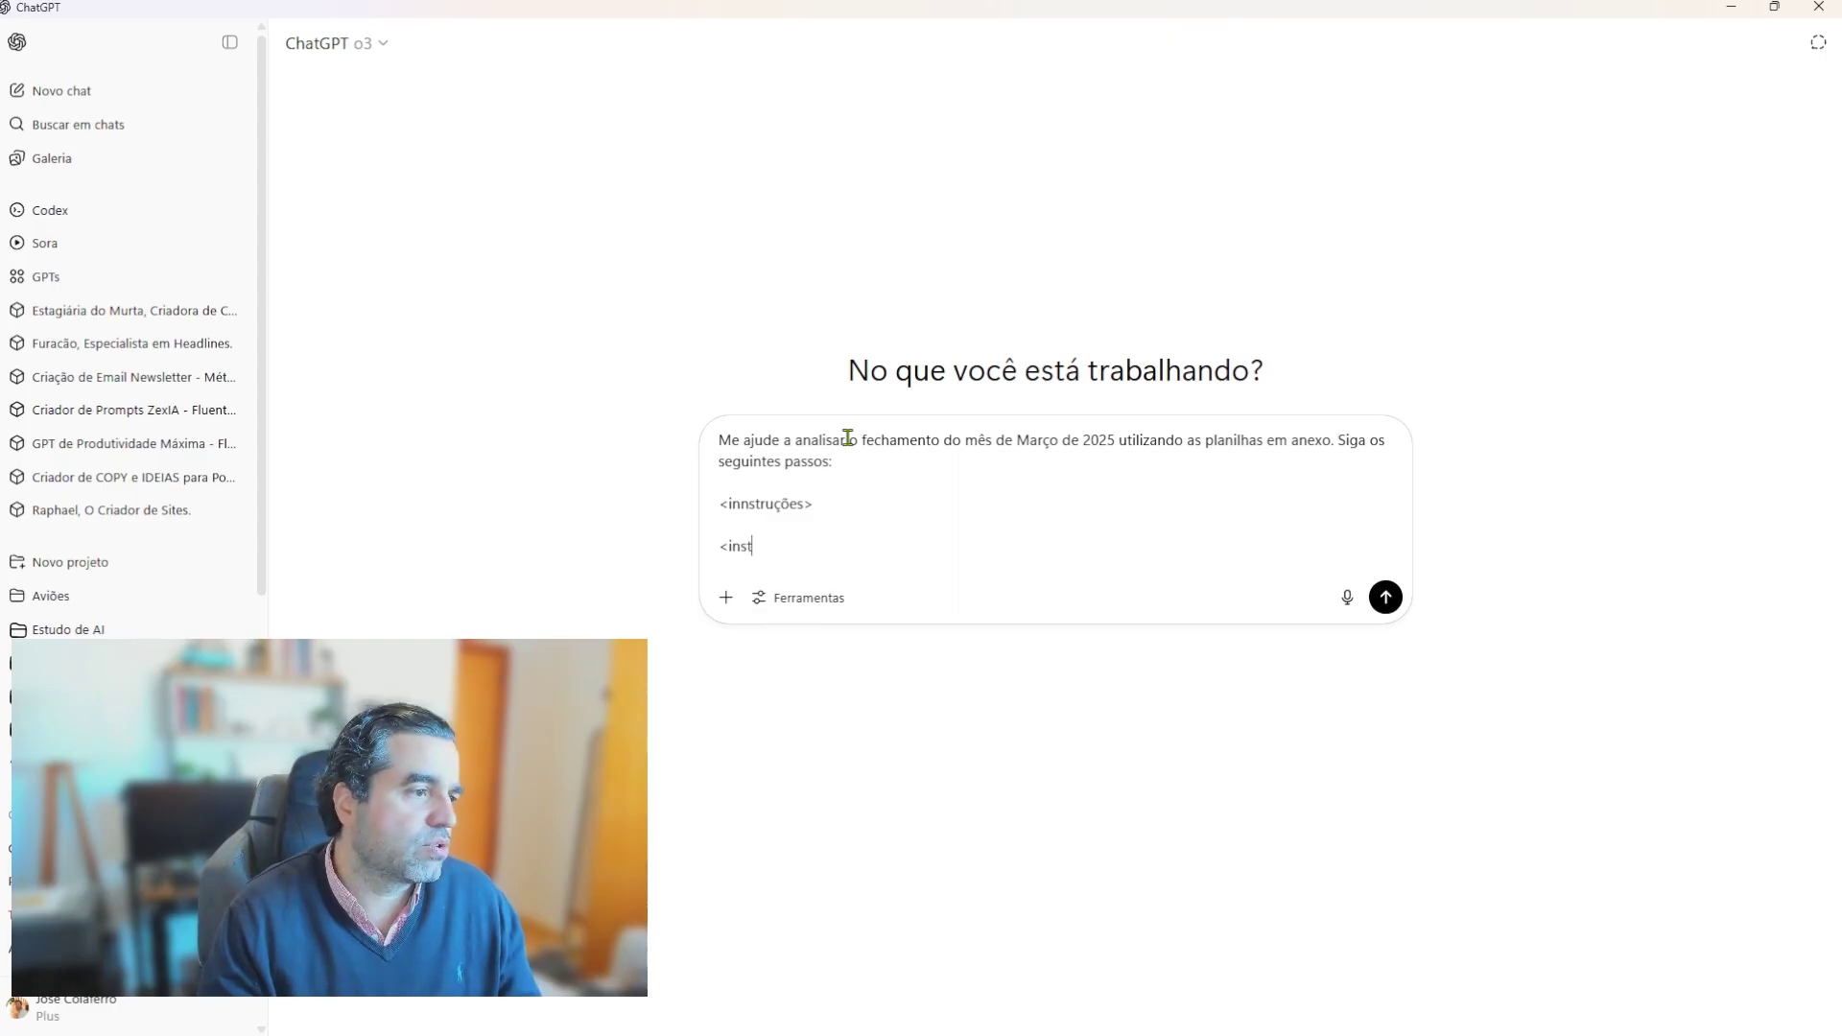
{"action": "key", "text": "BackSpace"}
{"action": "key", "text": "BackSpace"}
{"action": "key", "text": "BackSpace"}
{"action": "key", "text": "BackSpace"}
{"action": "type", "text": "/i"}
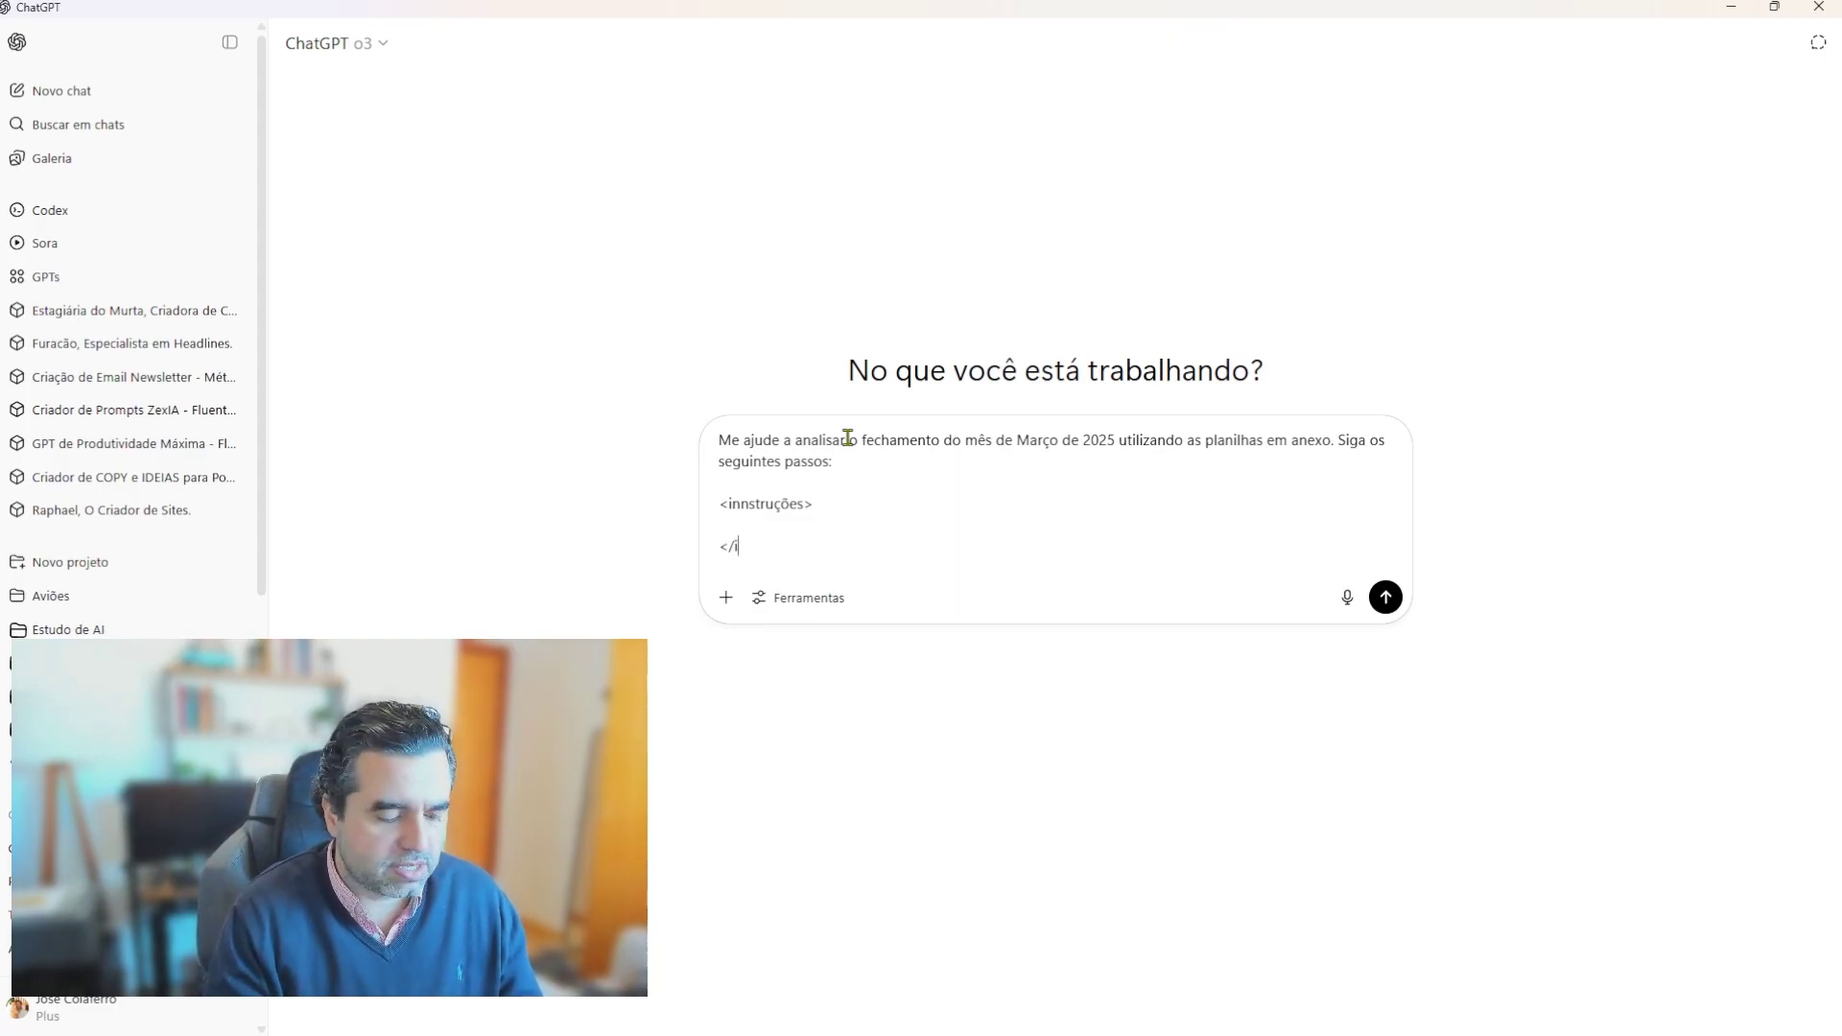
{"action": "type", "text": "nstruções"}
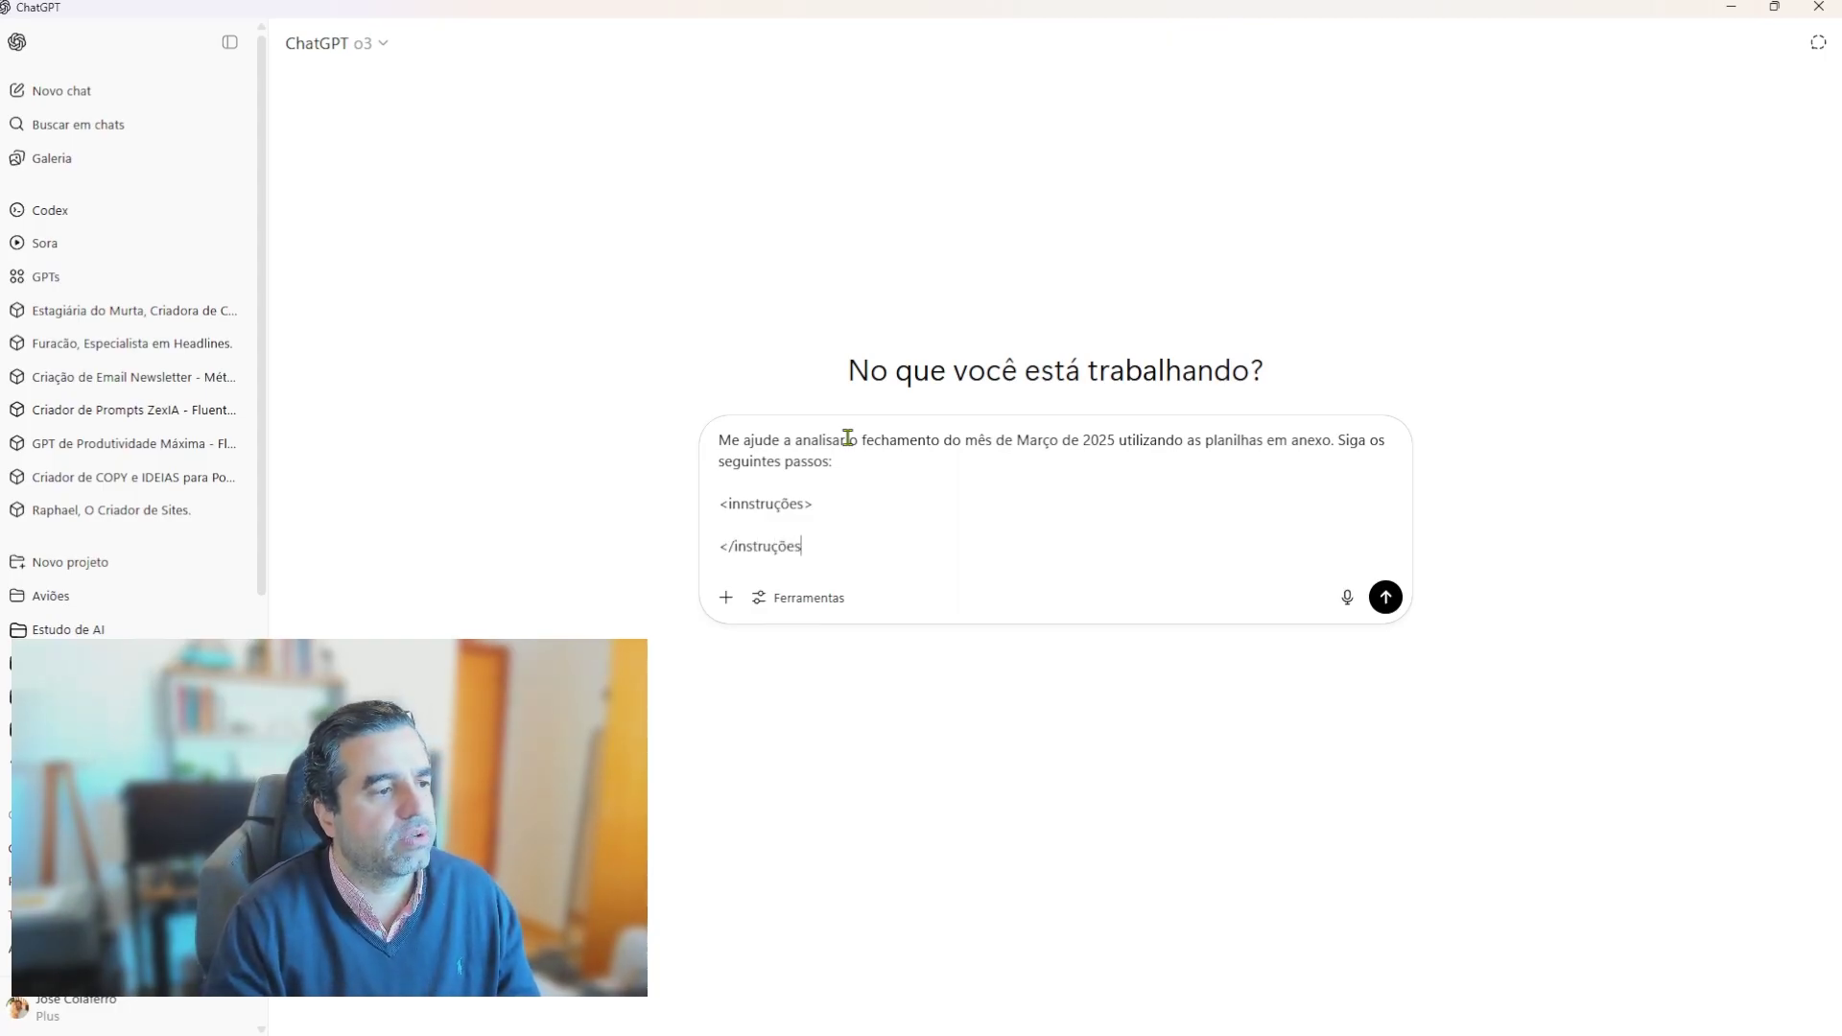
{"action": "type", "text": ">"}
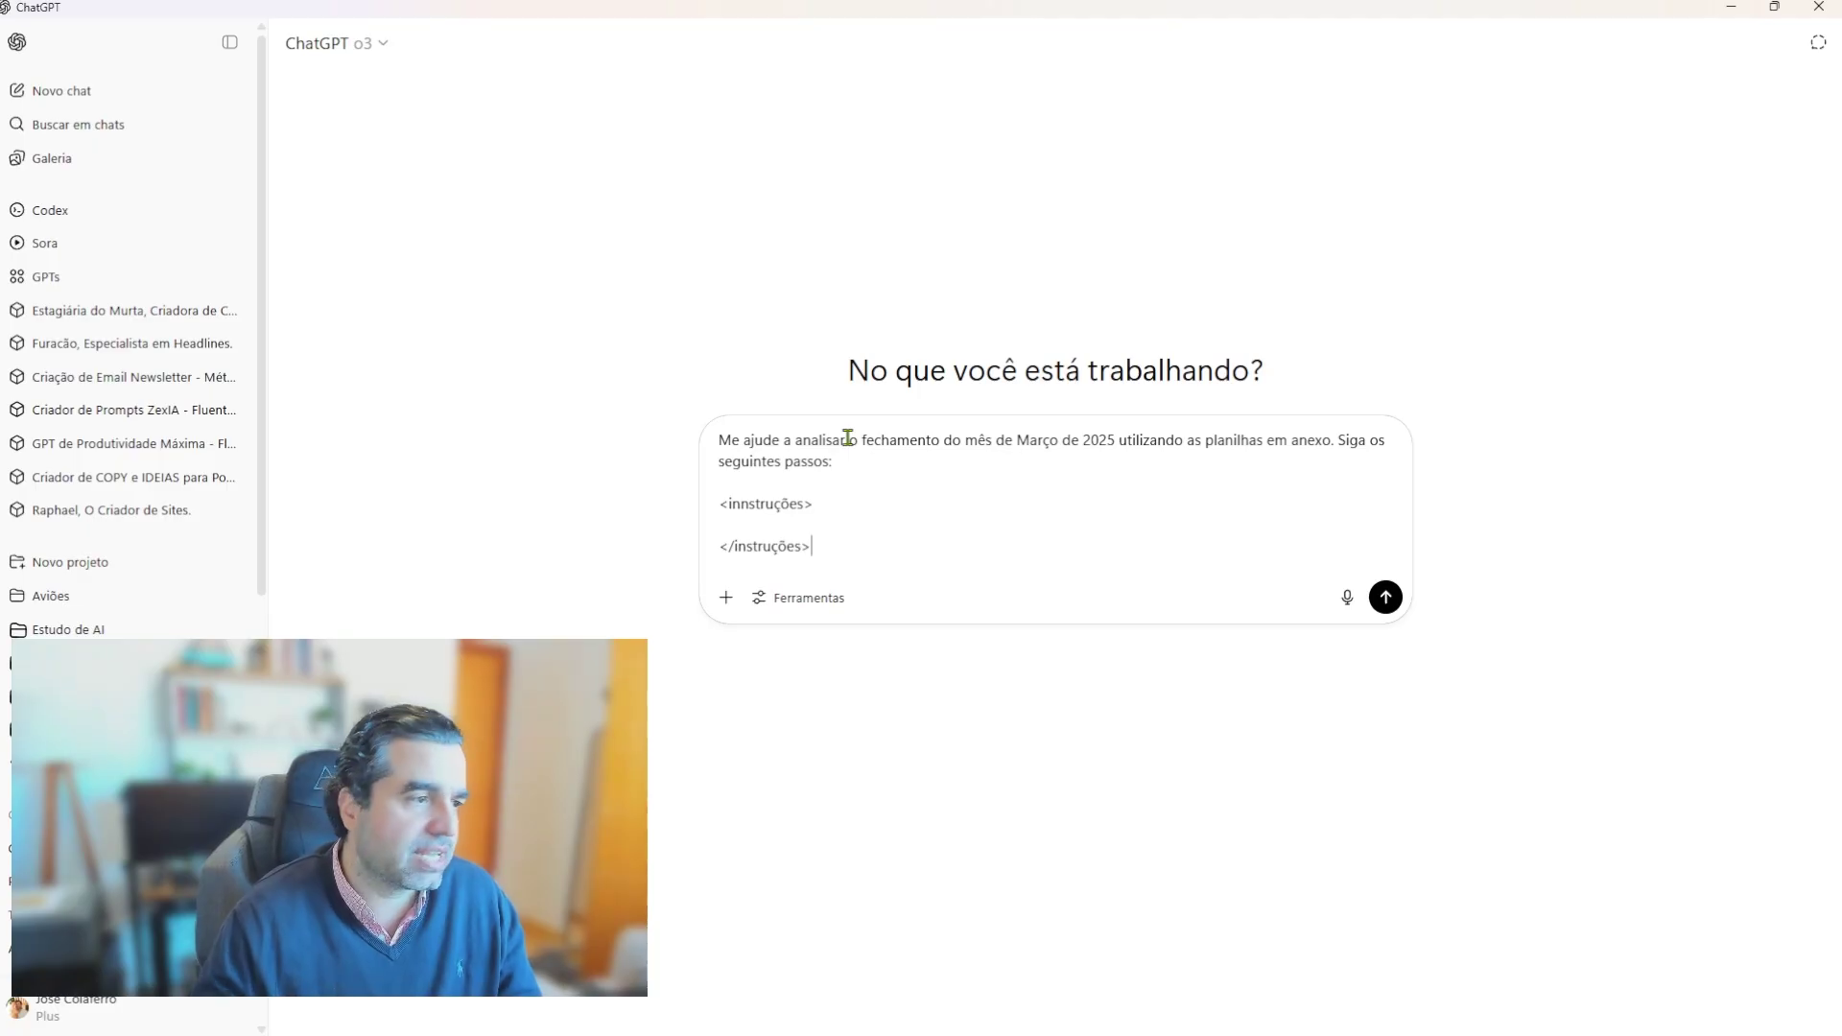
{"action": "left_click", "coordinate": [748, 505]}
{"action": "key", "text": "BackSpace"}
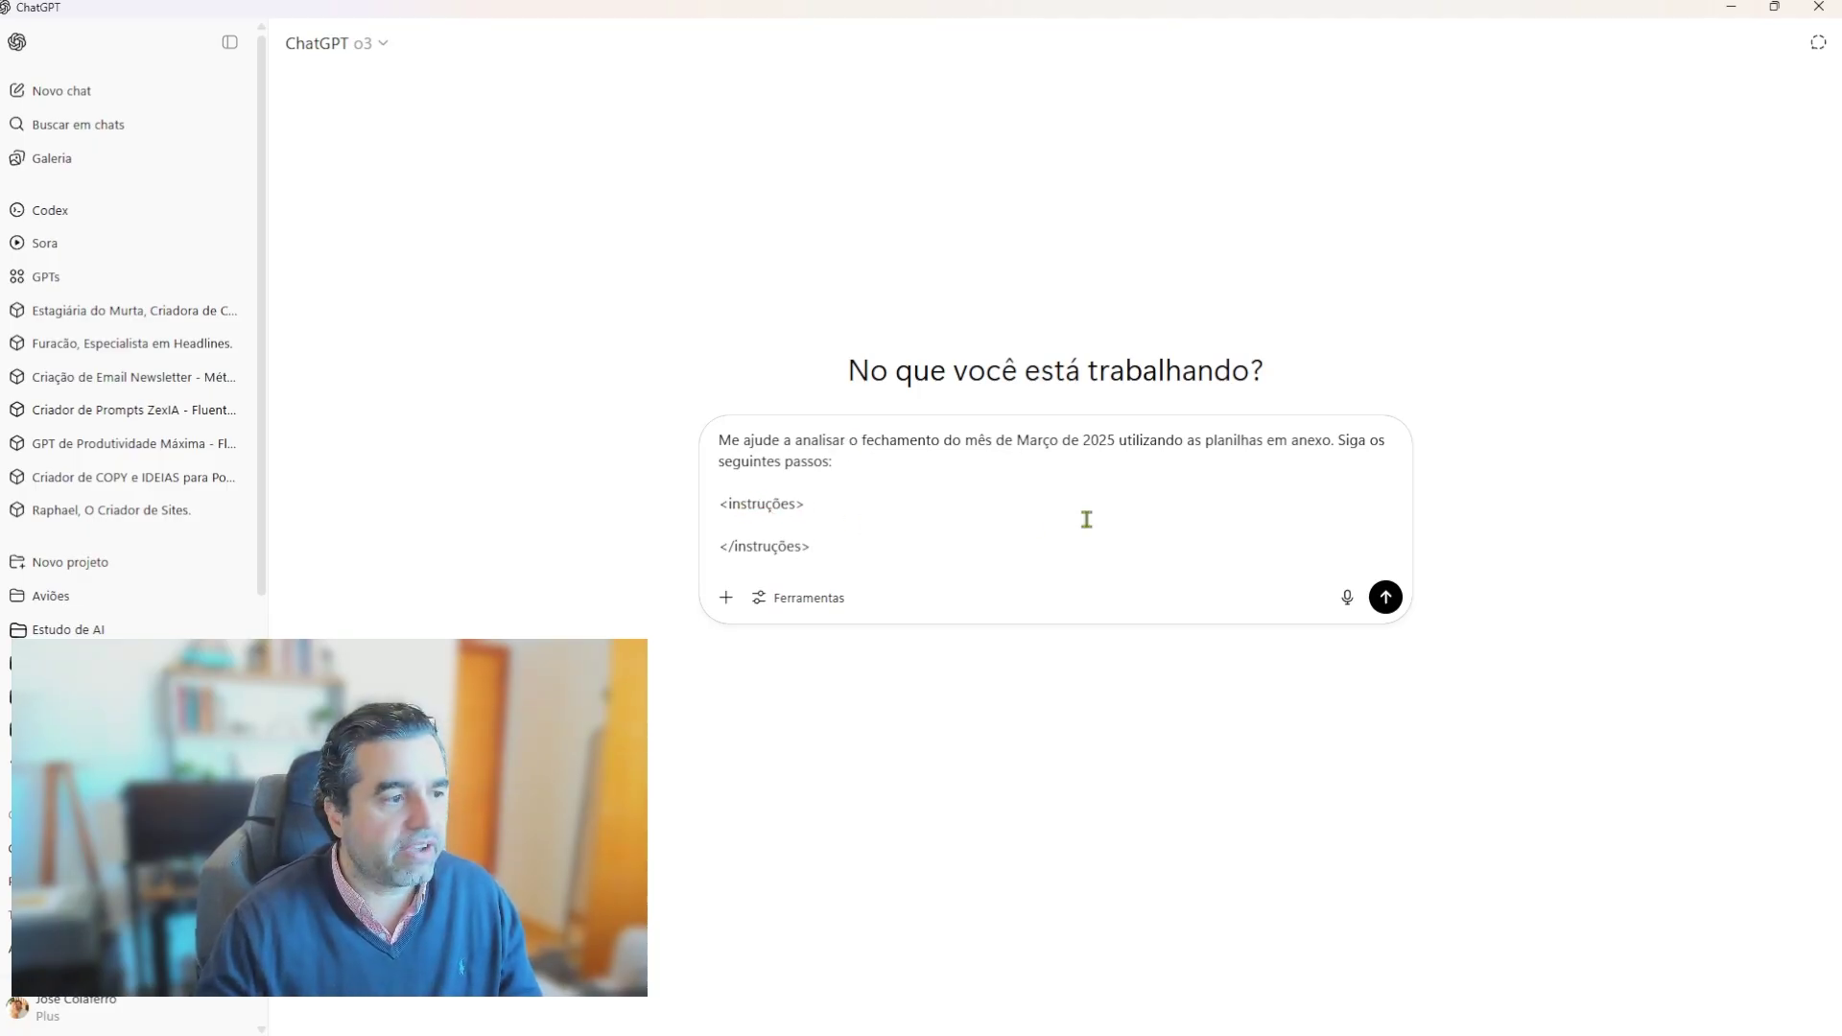
{"action": "left_click", "coordinate": [1062, 509]}
{"action": "key", "text": "shift+Return"}
{"action": "key", "text": "shift+Return"}
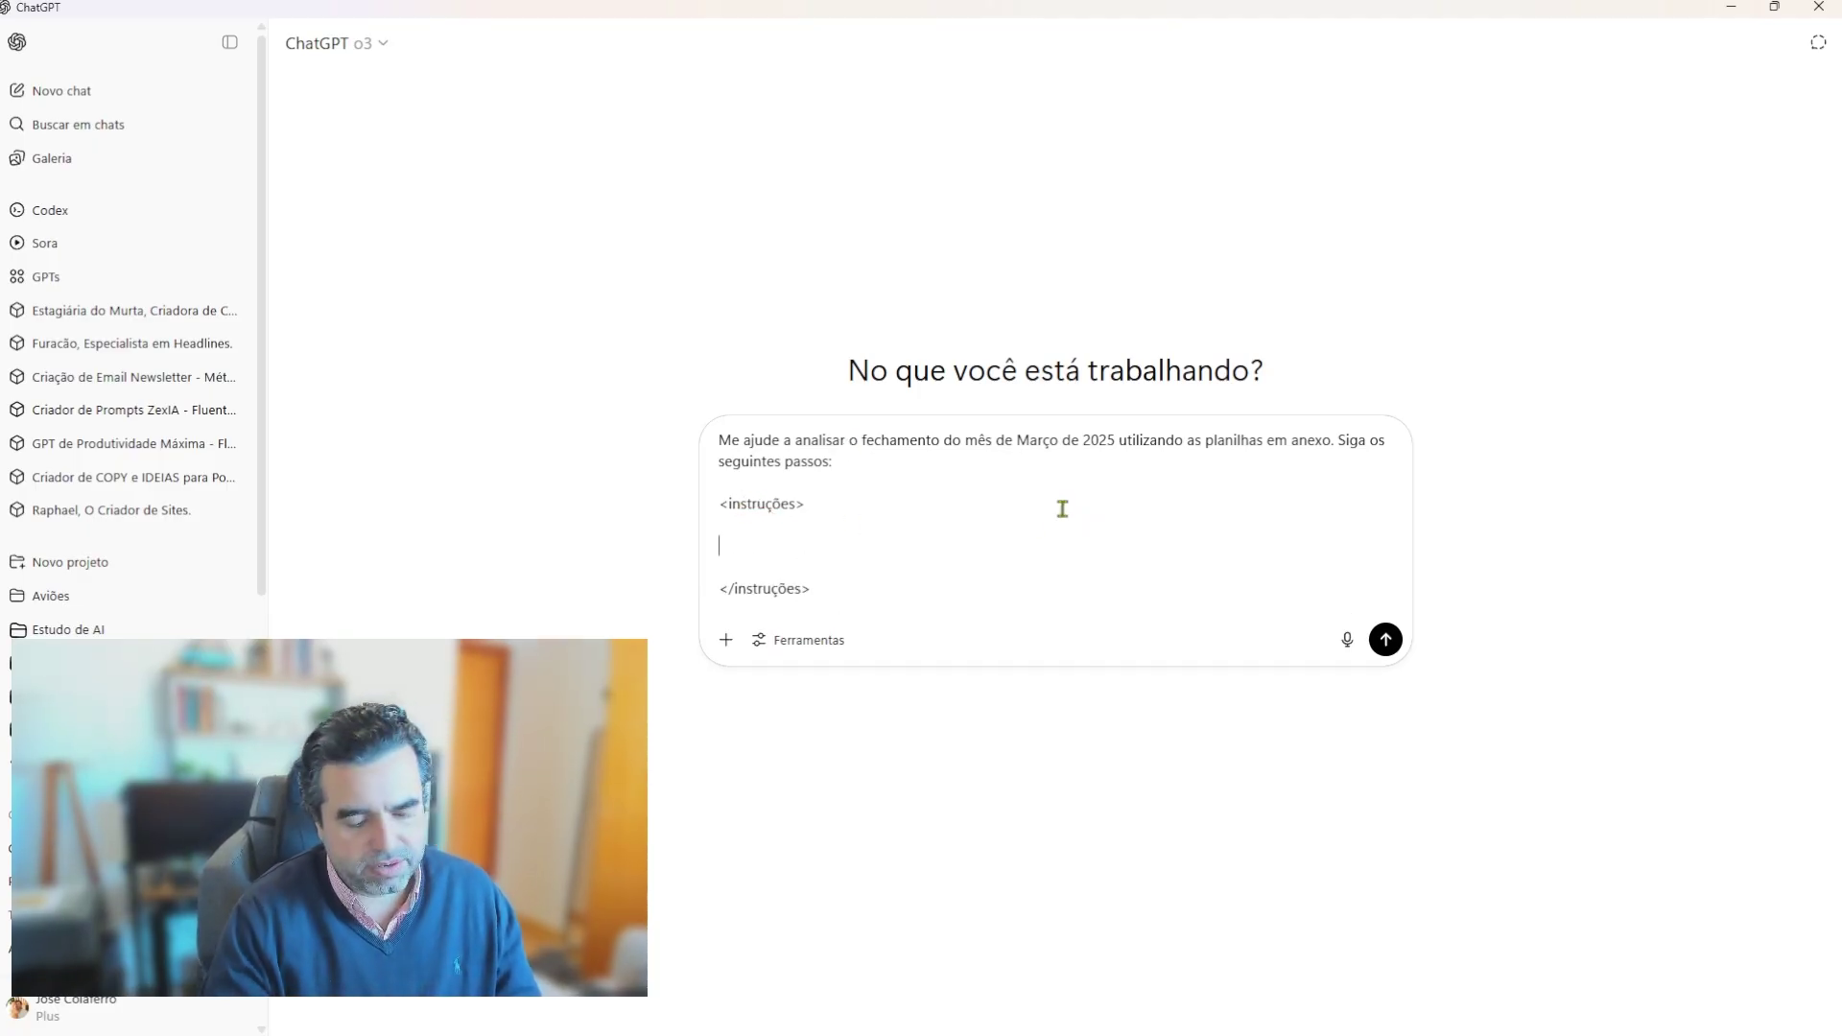
{"action": "type", "text": "instruções"}
{"action": "key", "text": "ctrl+BackSpace"}
Step: Delete both instruction tags from the prompt, keeping an empty line under the introduction
{"action": "left_click_drag", "start_coordinate": [879, 583], "coordinate": [711, 489]}
{"action": "key", "text": "BackSpace"}
{"action": "key", "text": "shift+Return"}
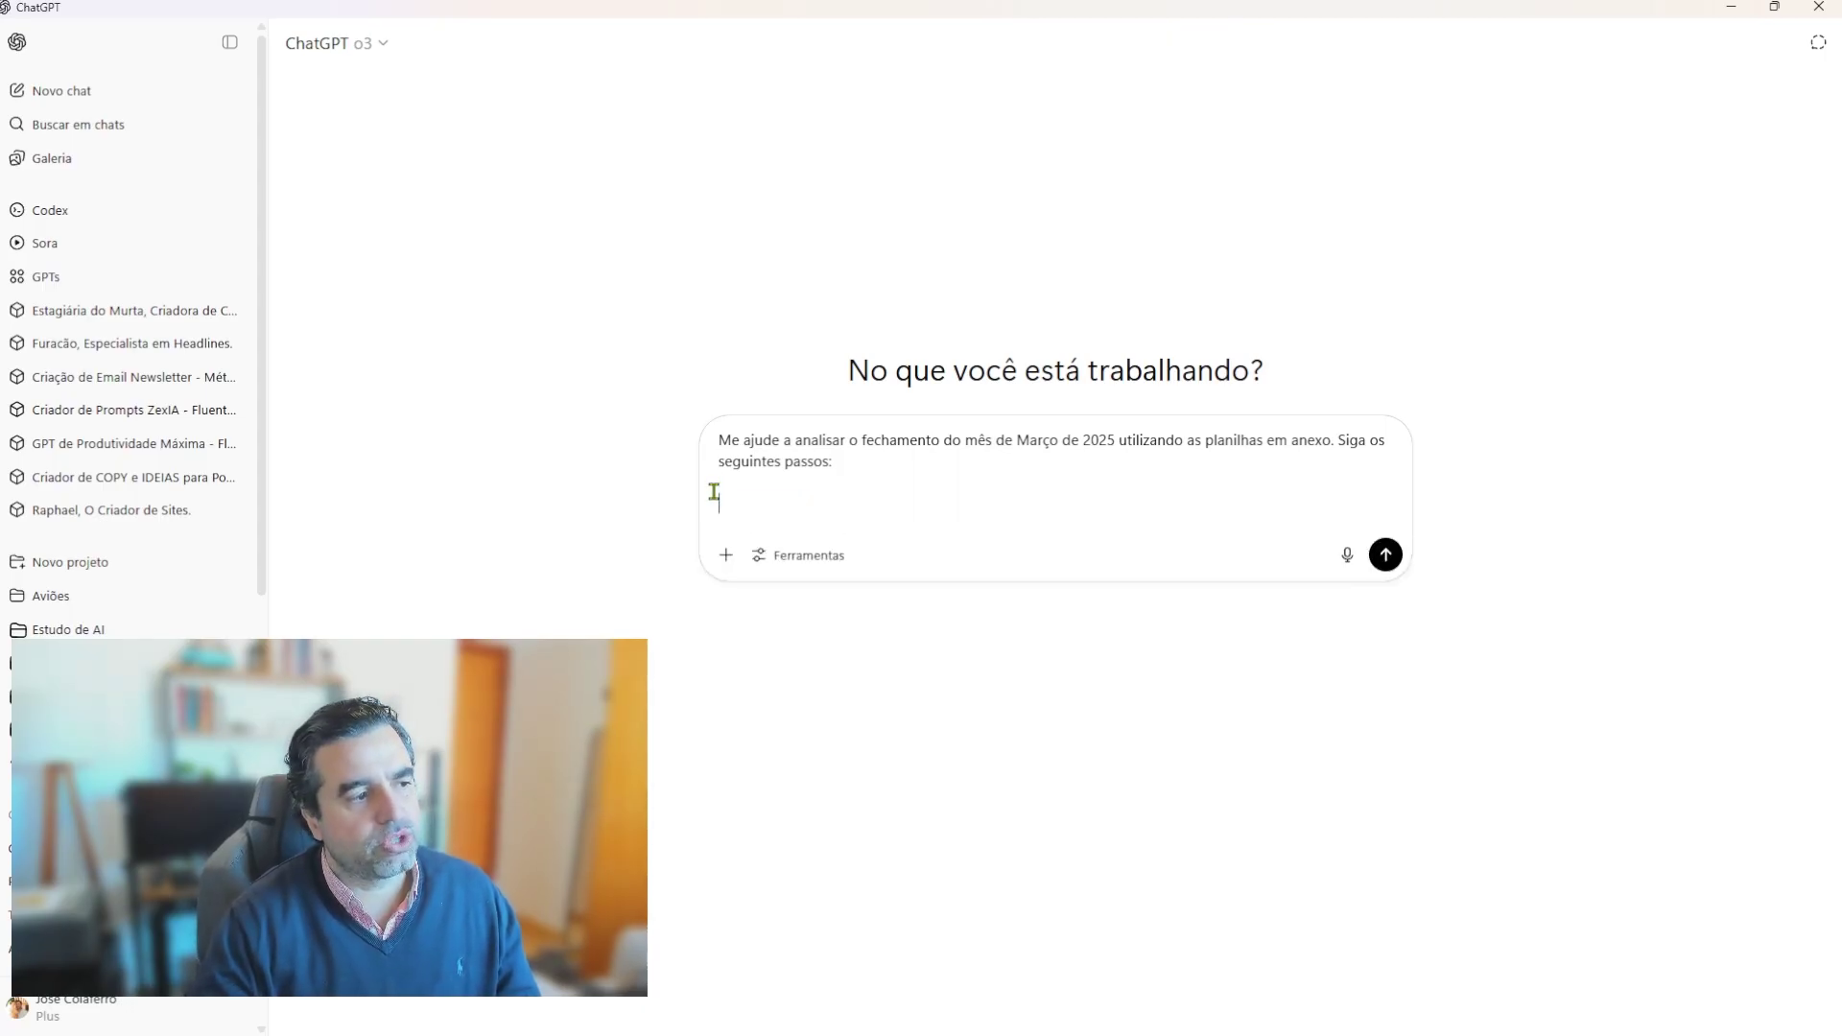
Step: Insert a "---" separator under the prompt's introduction, followed by a blank line
{"action": "type", "text": "."}
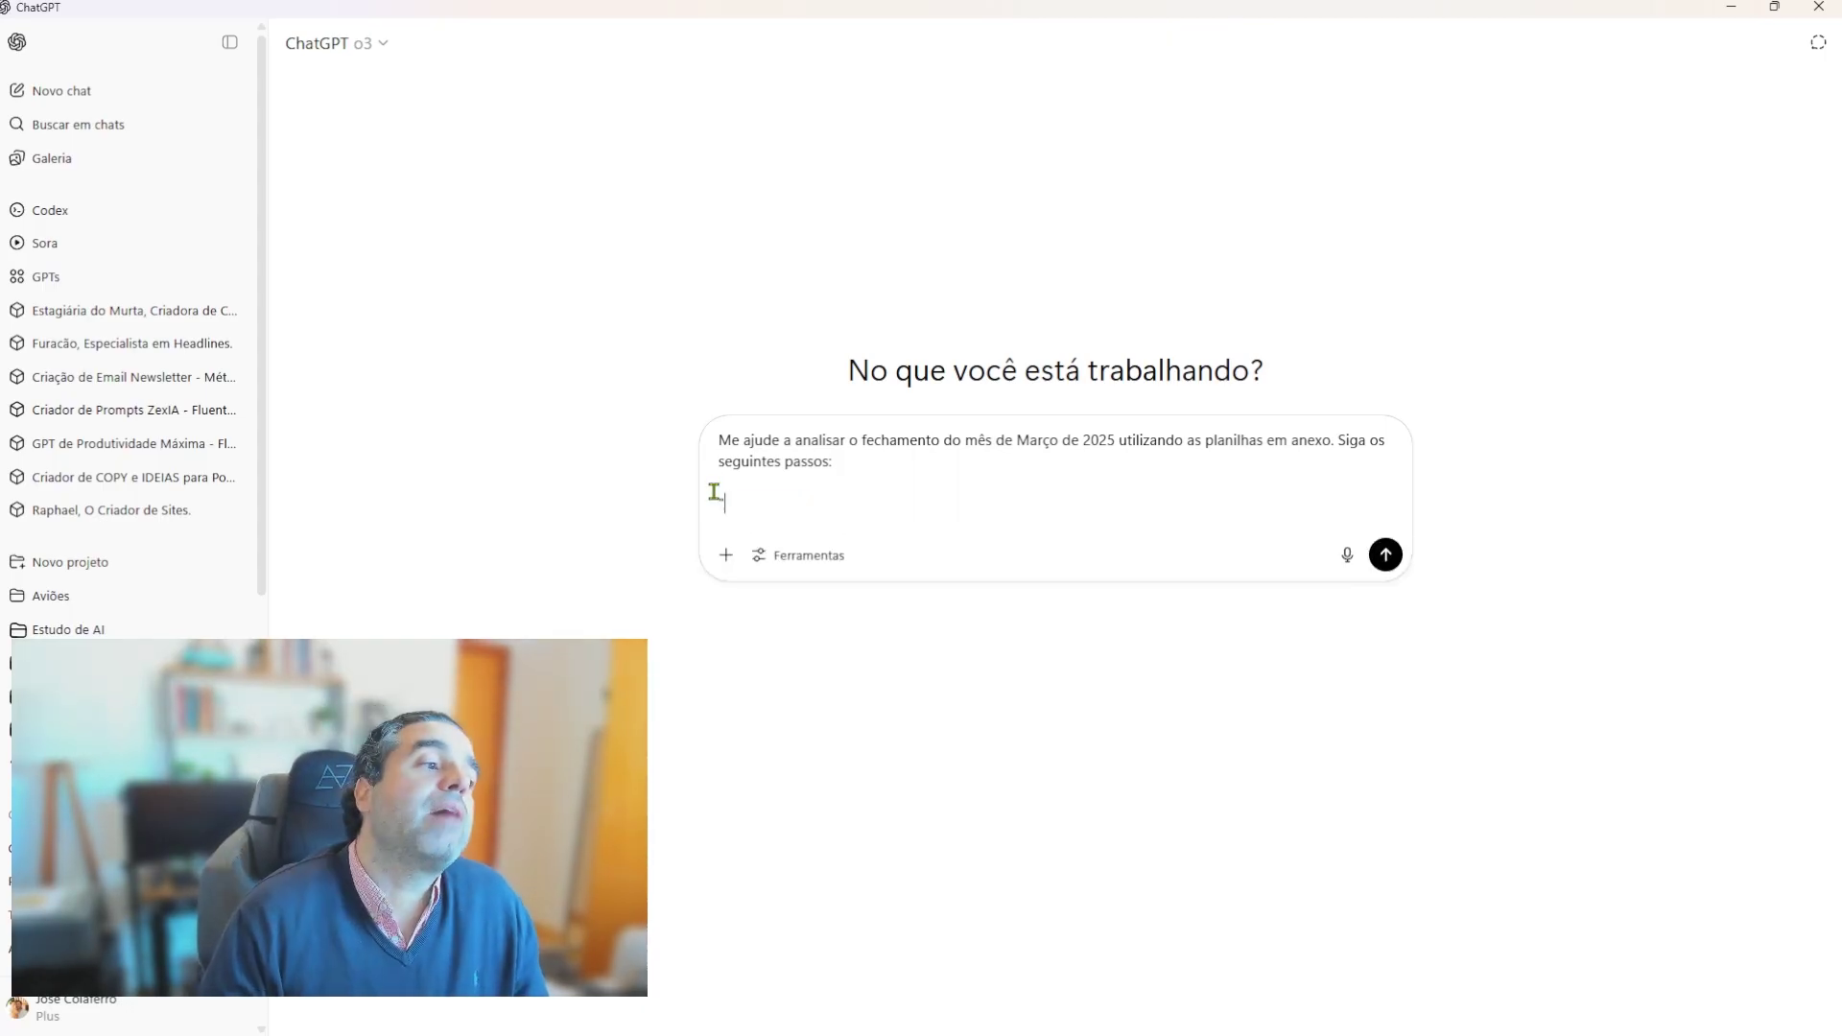
{"action": "type", "text": ".."}
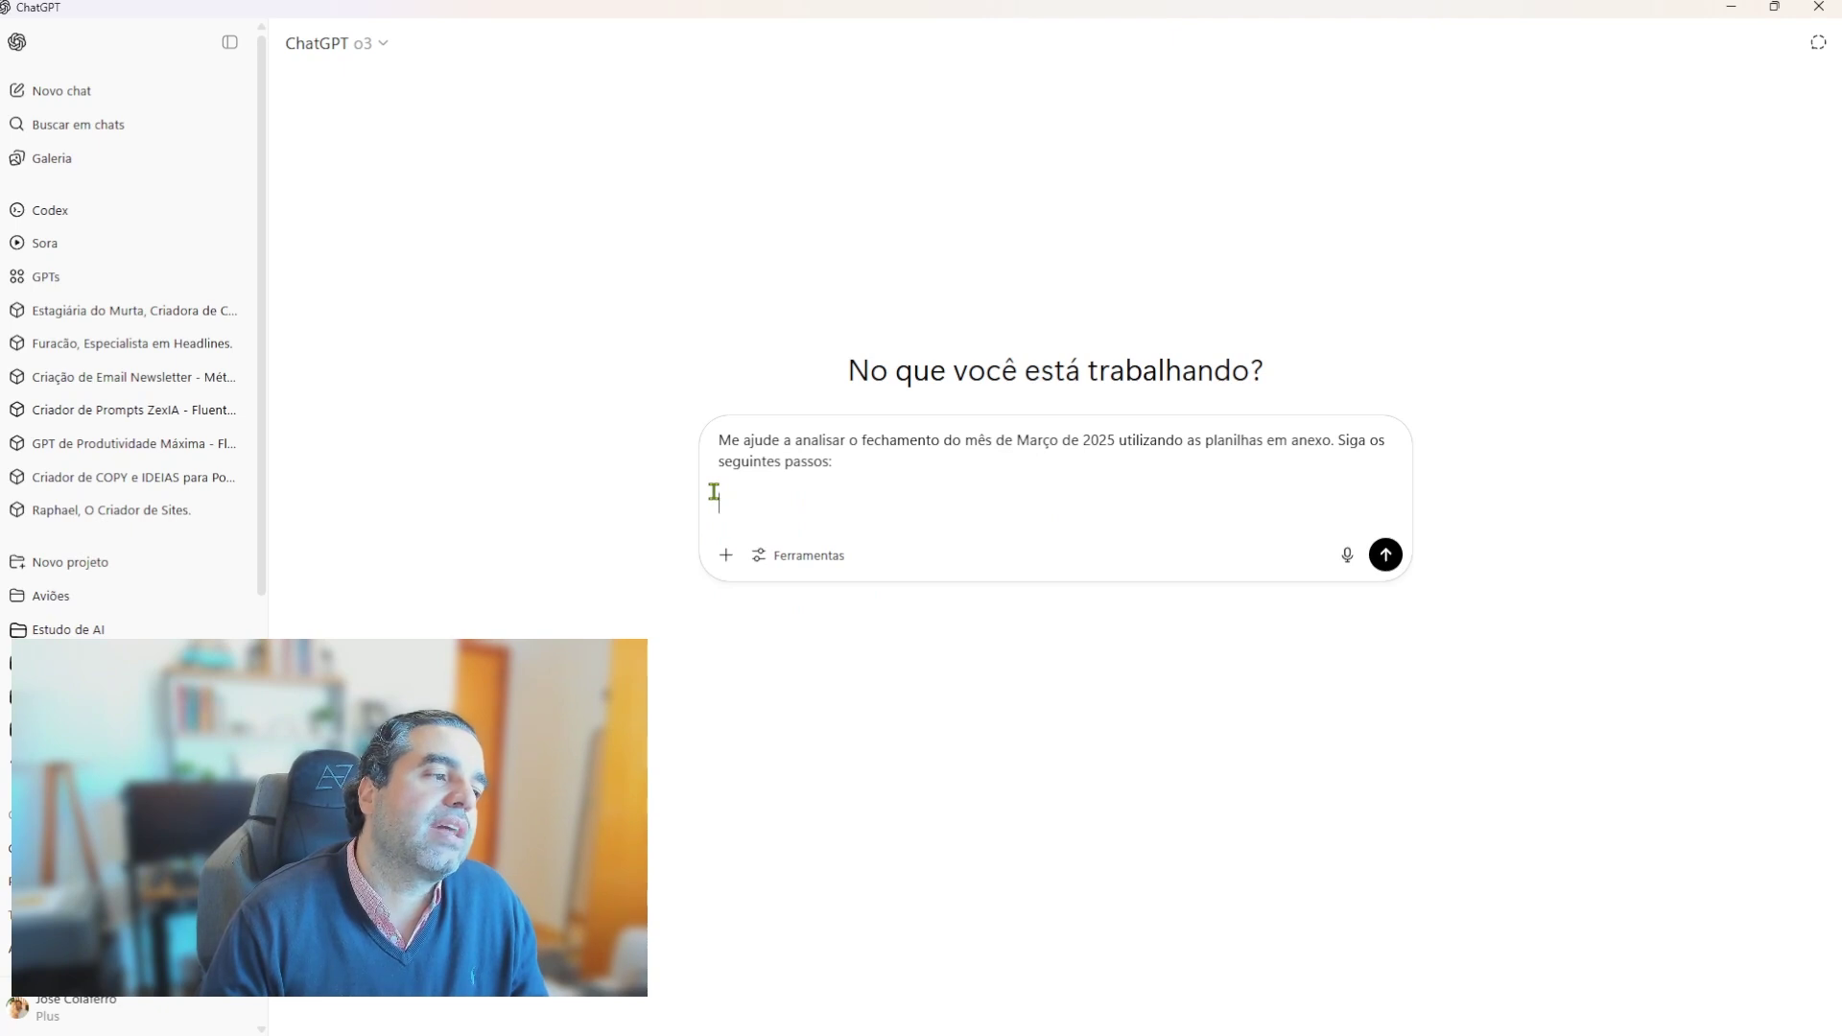
{"action": "type", "text": "."}
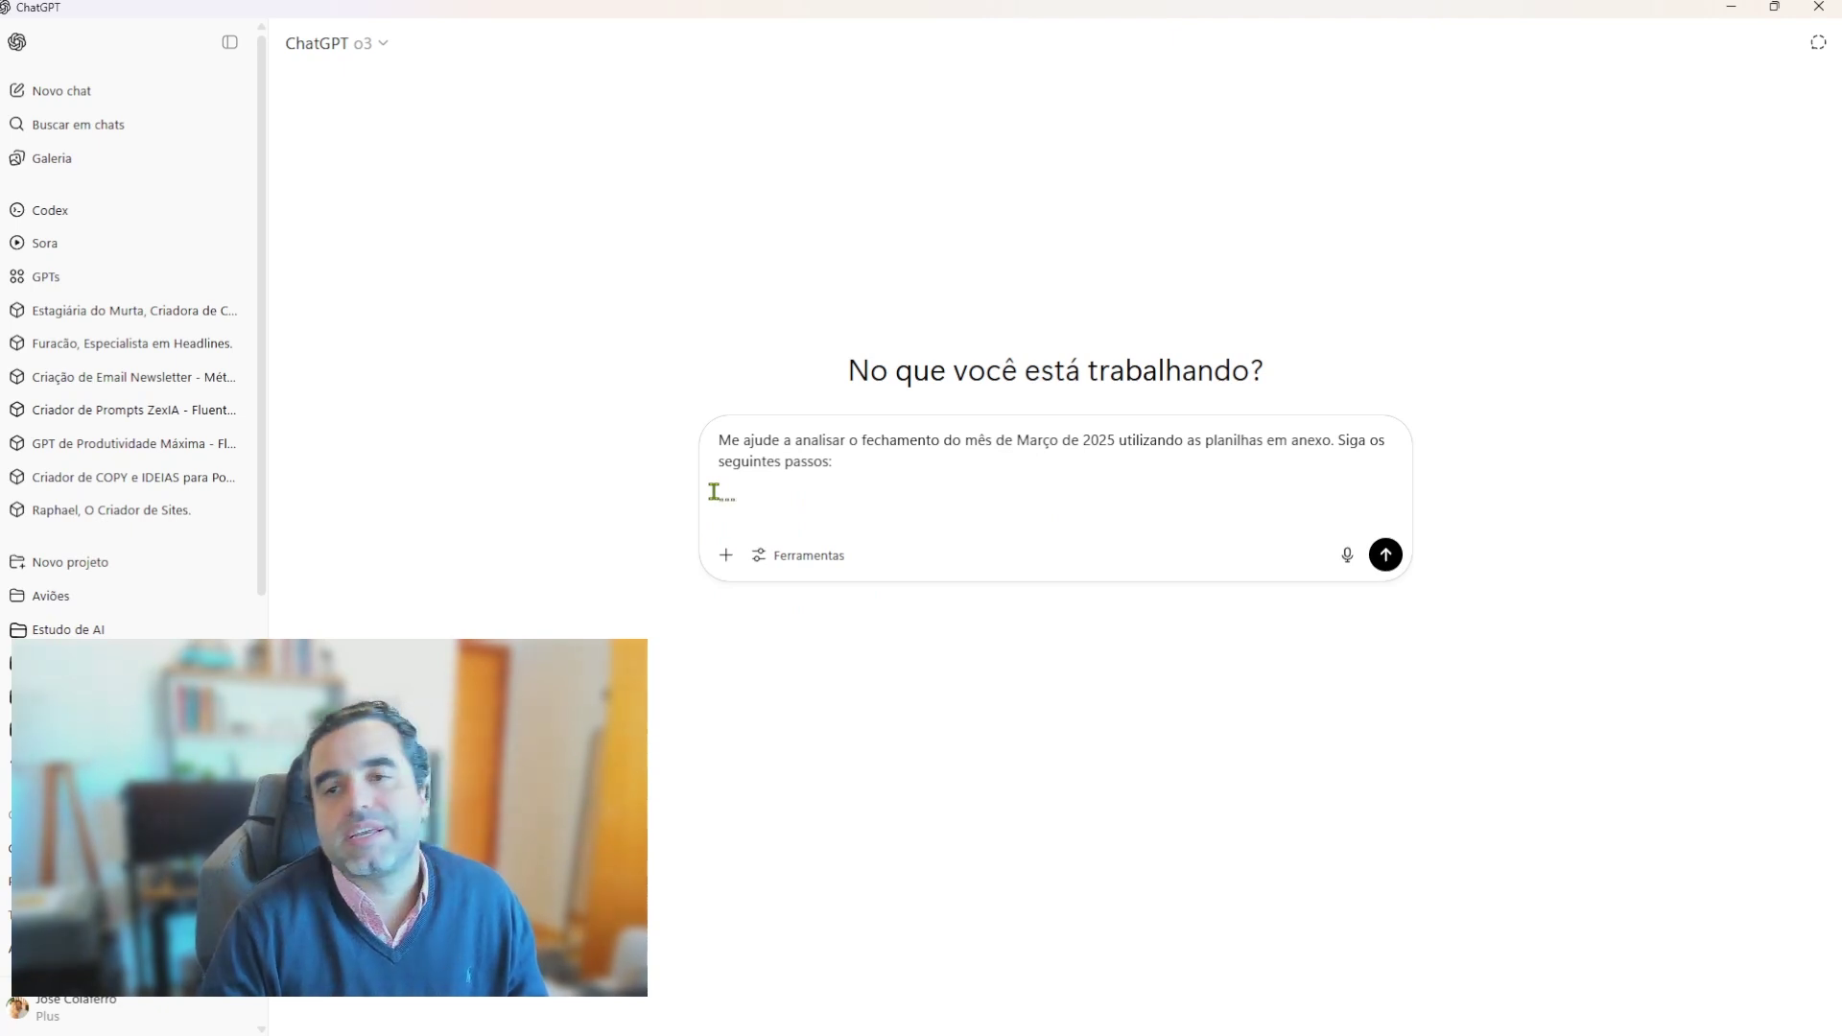
{"action": "key", "text": "shift+Return"}
{"action": "key", "text": "BackSpace"}
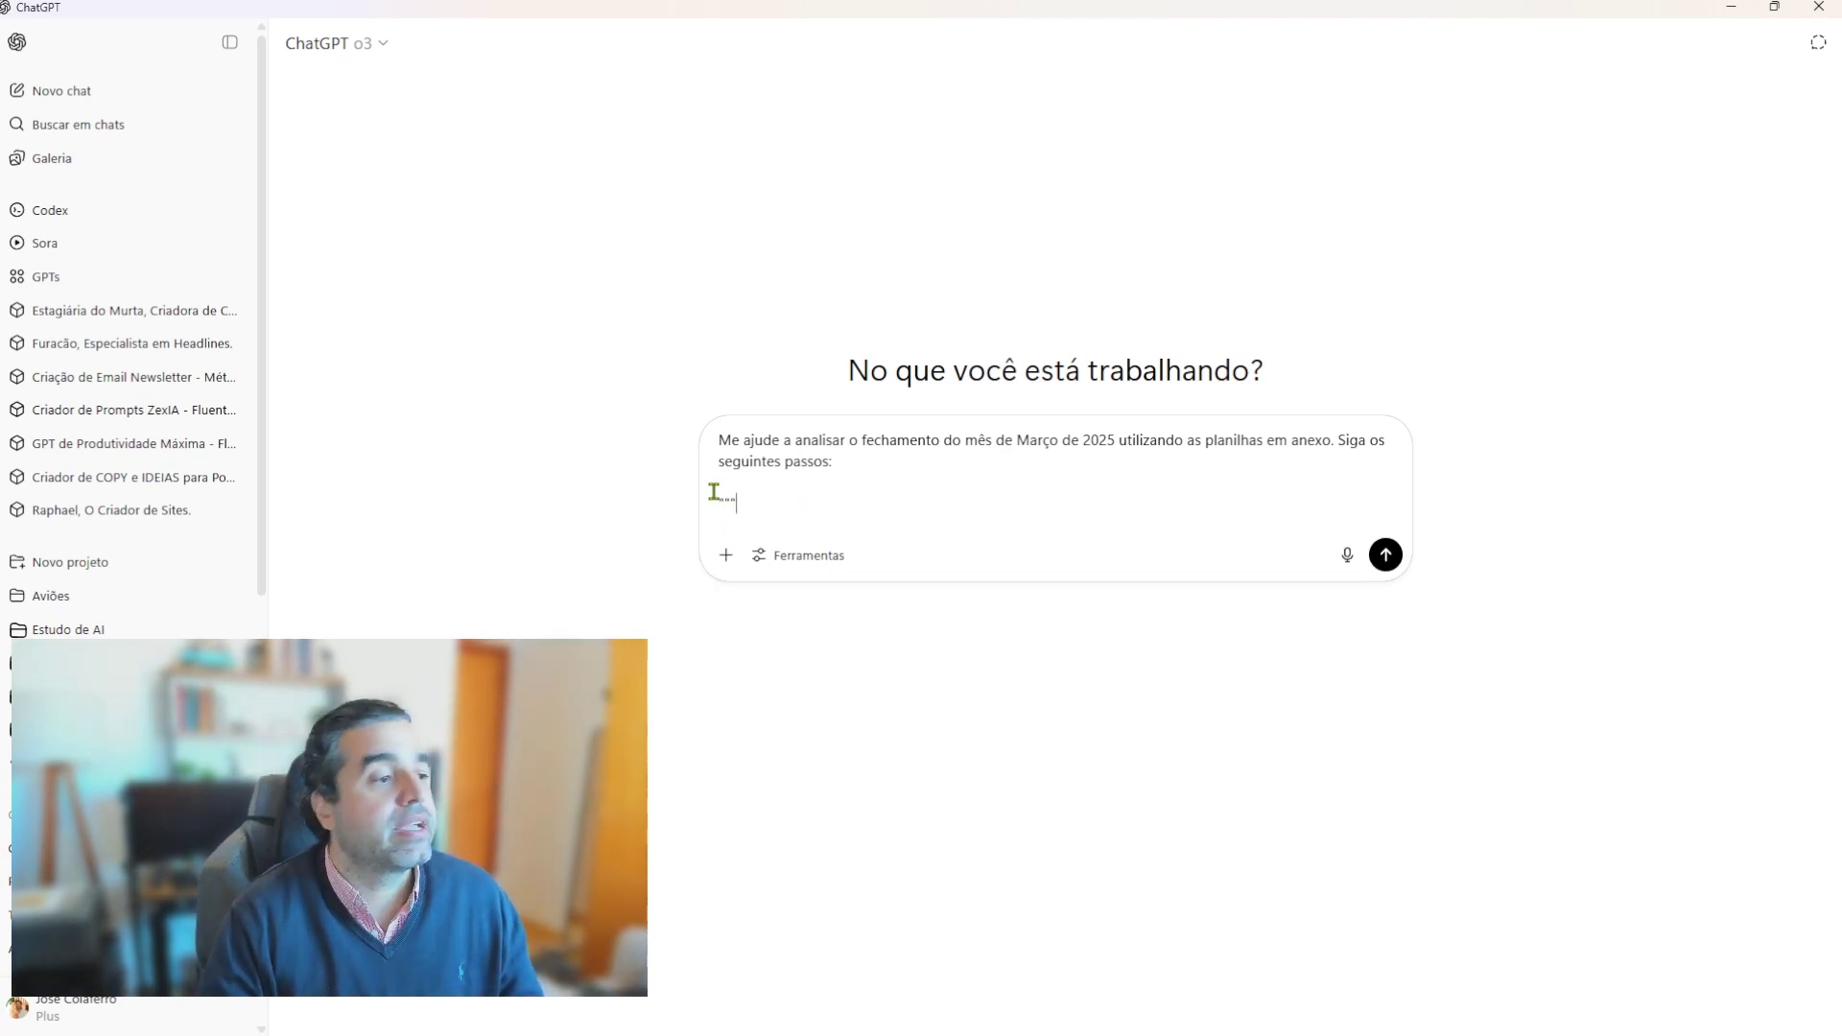
{"action": "key", "text": "shift+Return"}
{"action": "key", "text": "shift+Return"}
{"action": "key", "text": "BackSpace"}
{"action": "key", "text": "BackSpace"}
{"action": "key", "text": "shift+Return"}
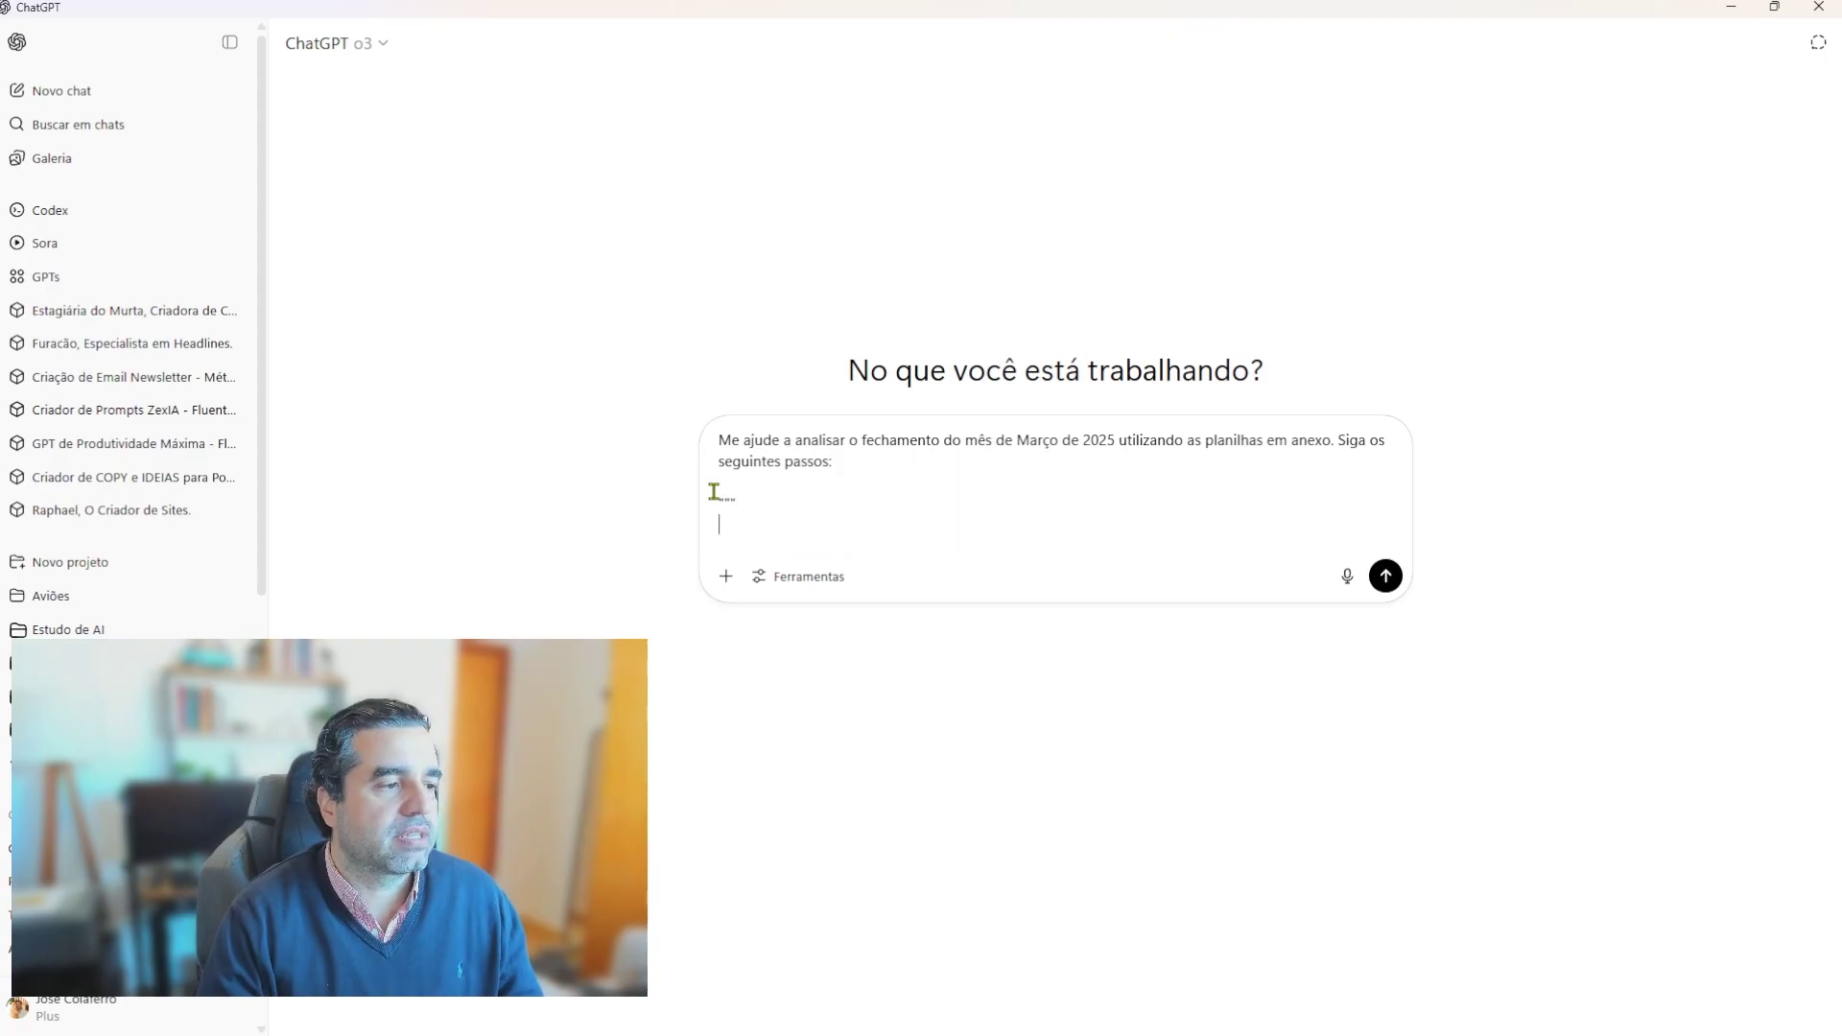
{"action": "key", "text": "shift+Return"}
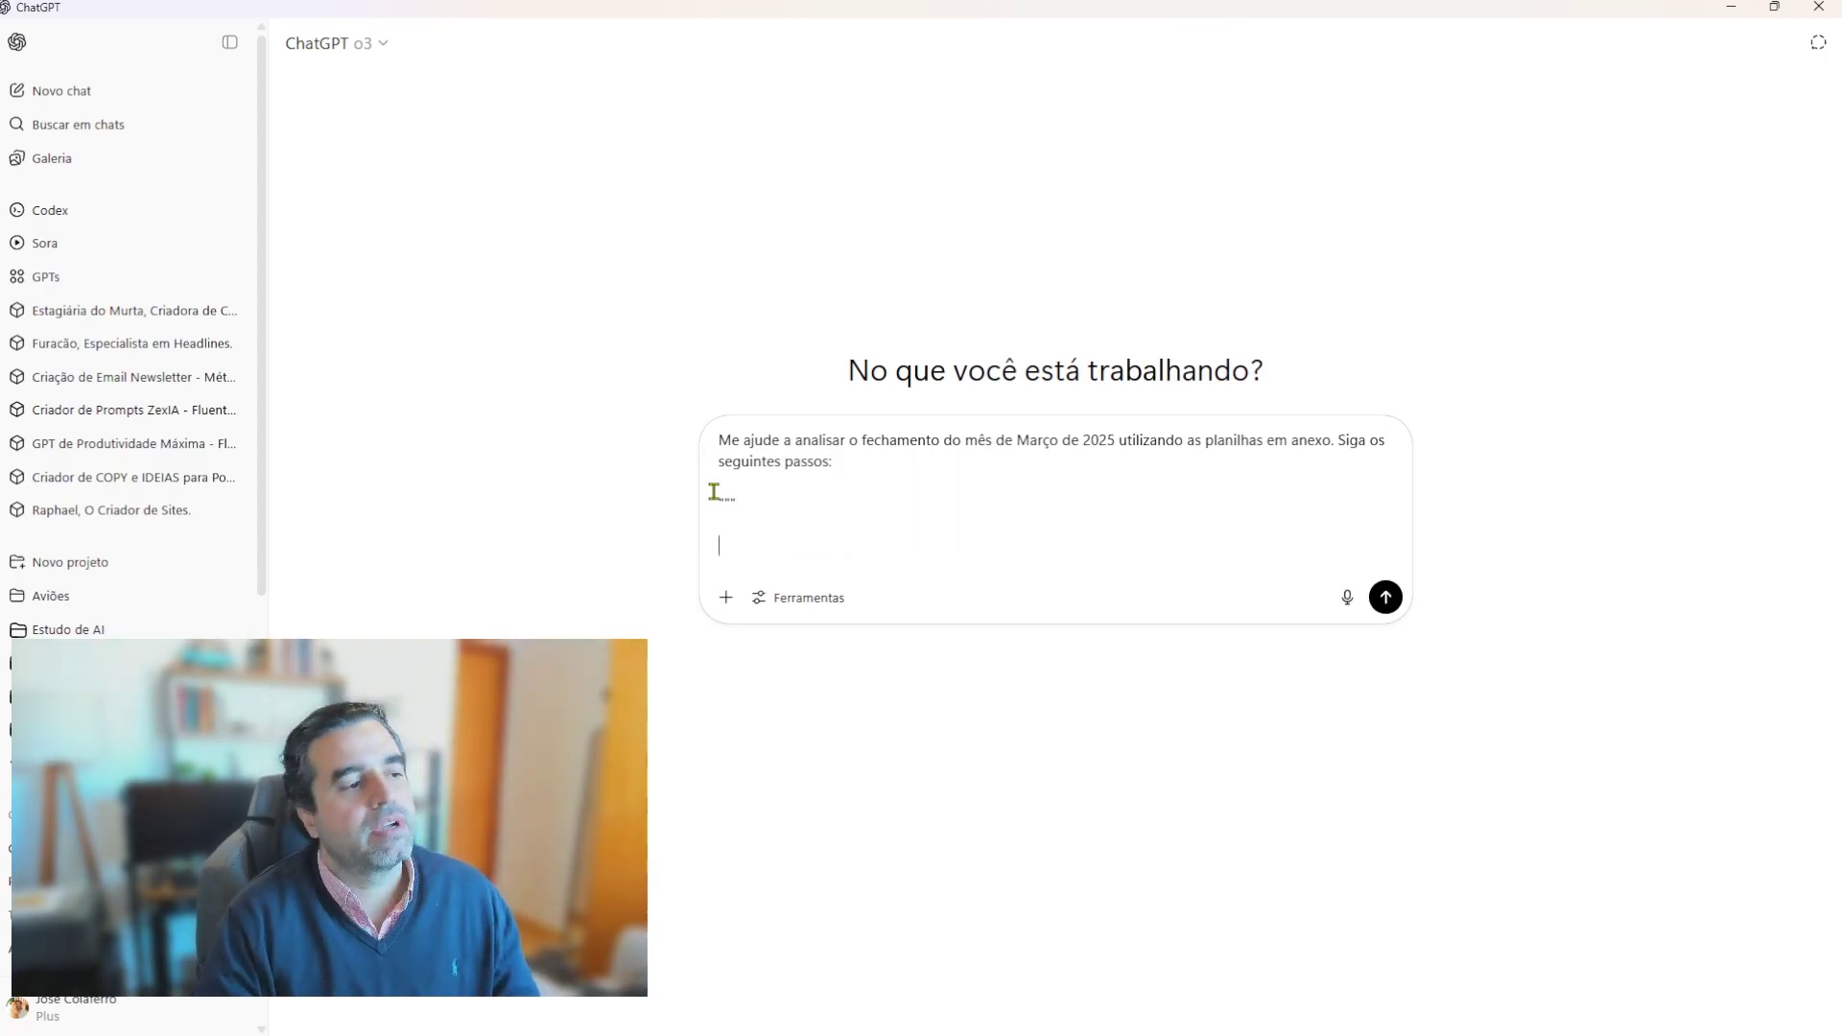
Step: Write the first instruction bullet: "- Consolide o orçamento de cada departamento VS o valor real gasto (realizado)"
{"action": "type", "text": "-"}
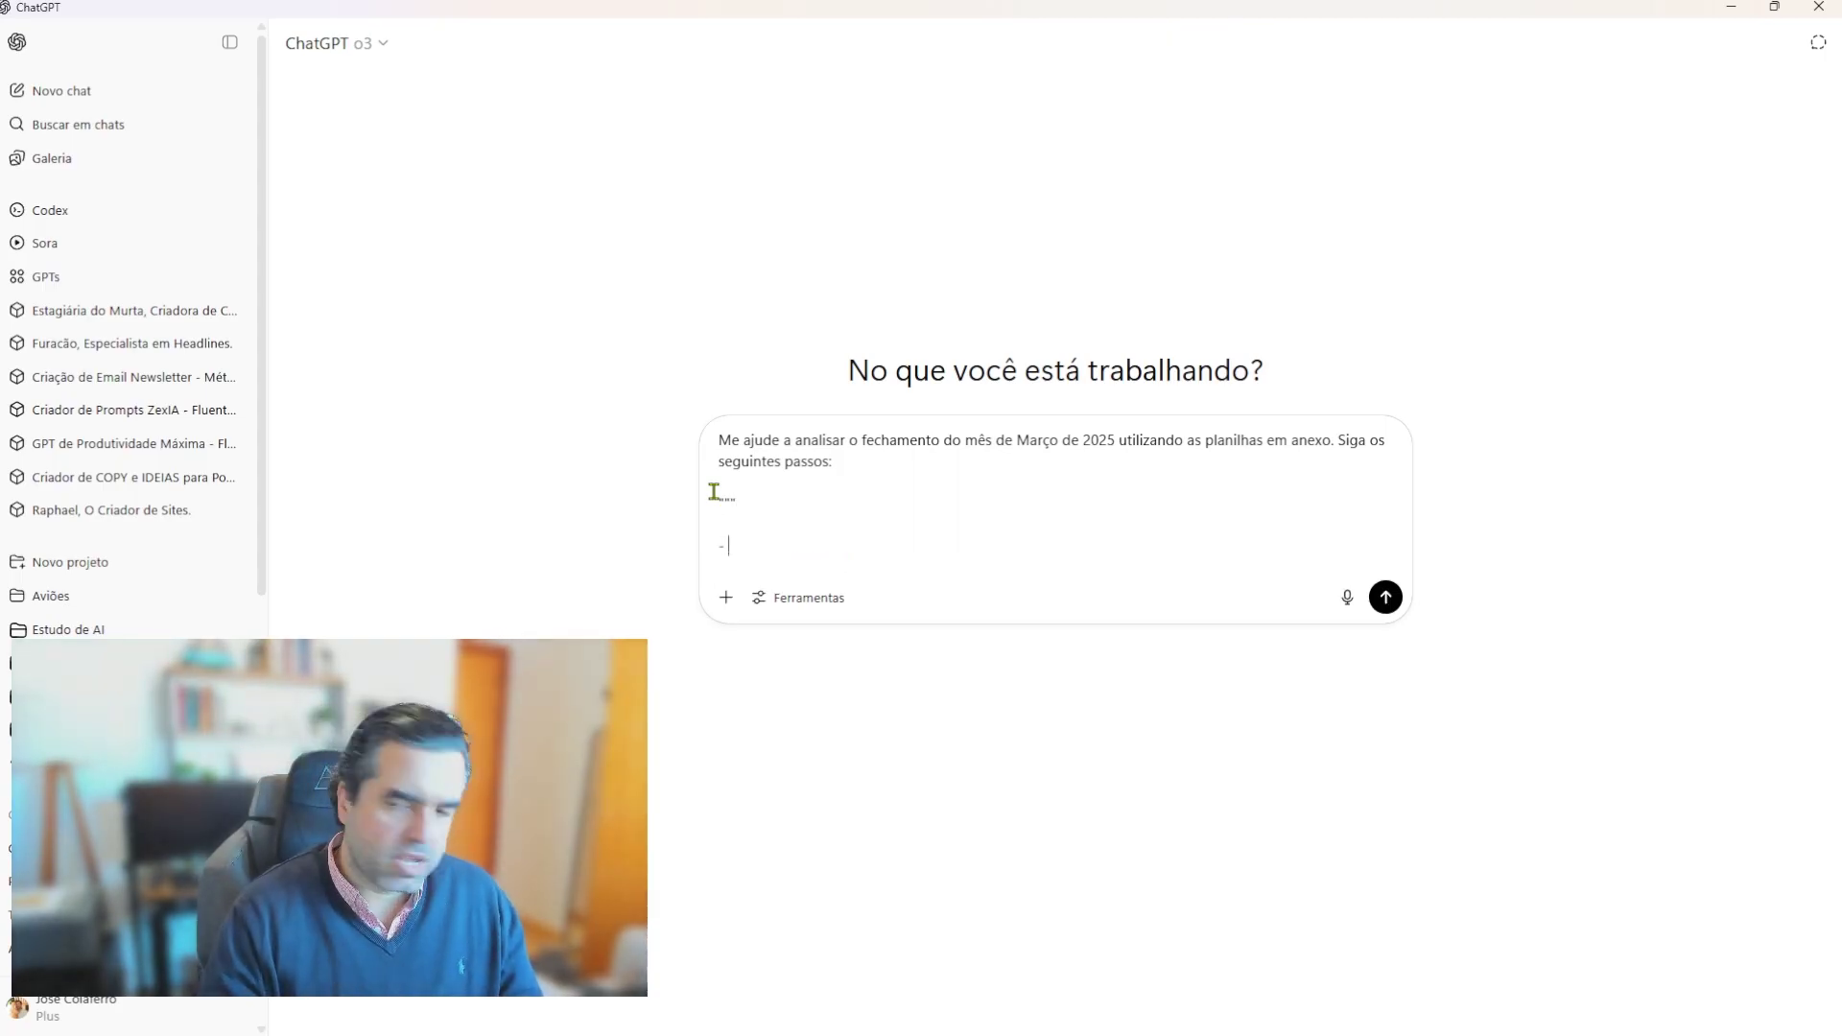
{"action": "type", "text": " Consolid"}
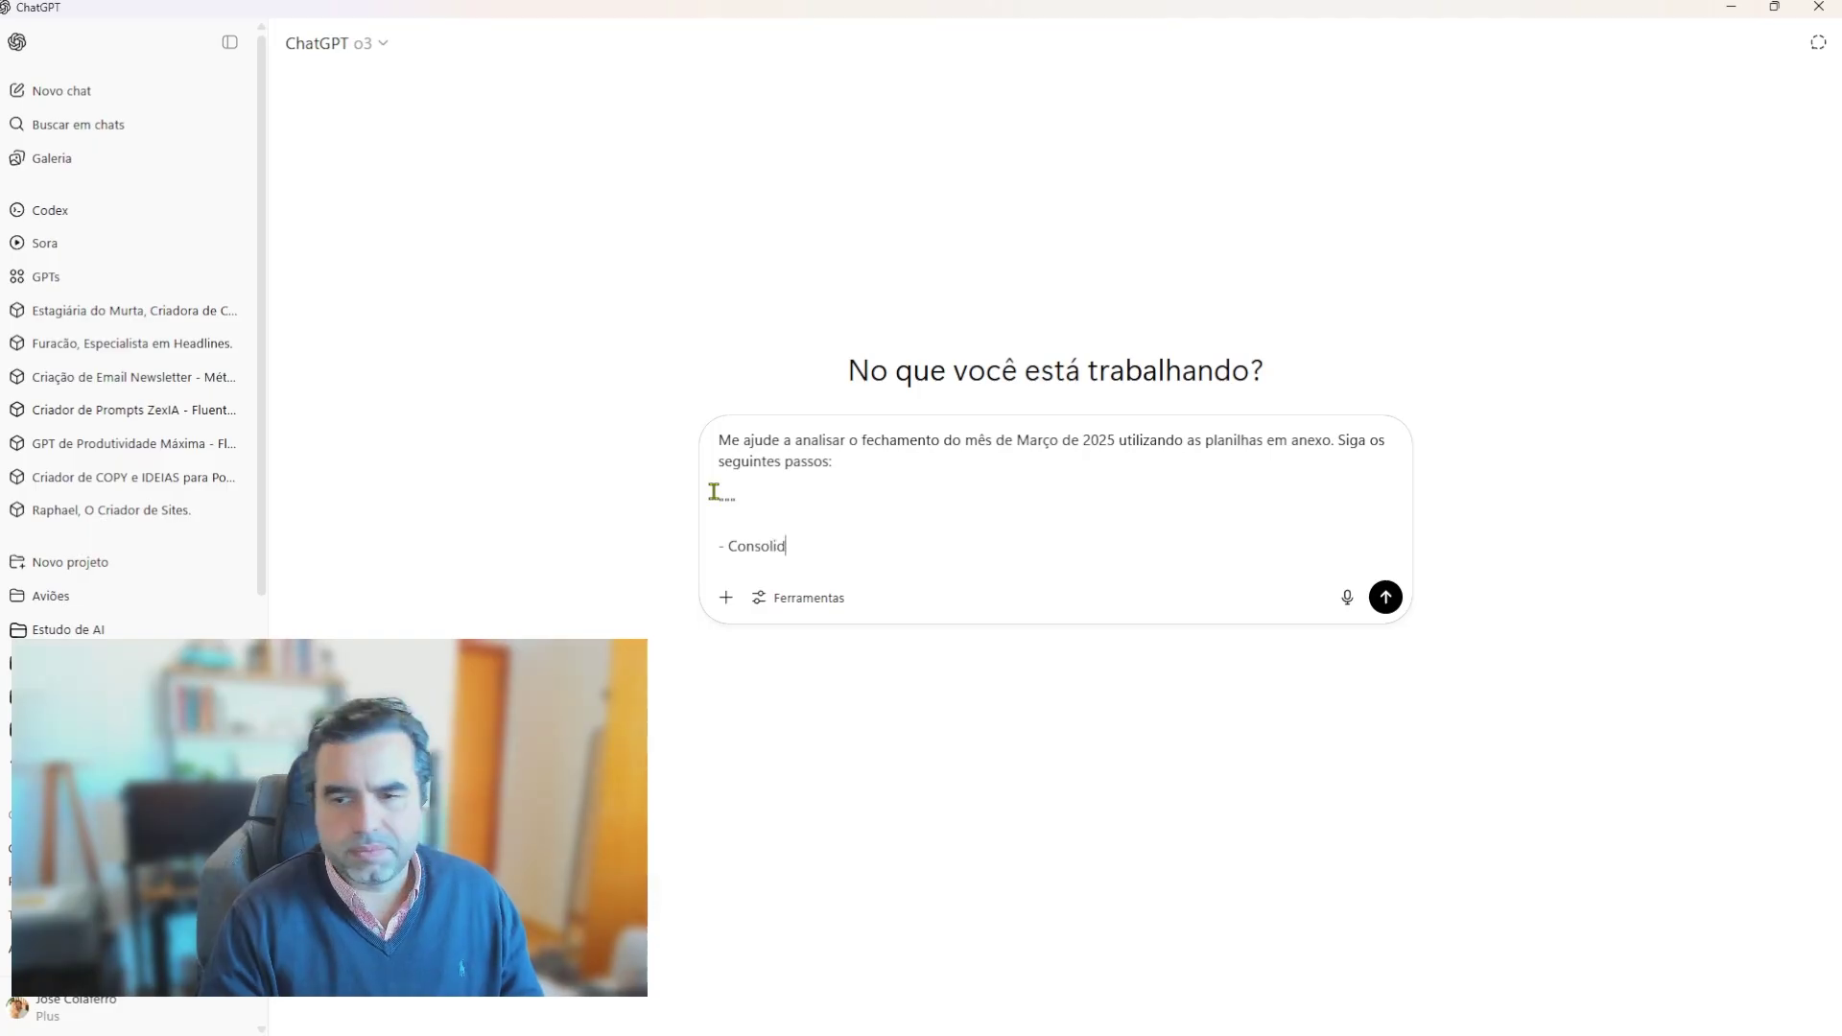
{"action": "type", "text": "e o orçamento de cad"}
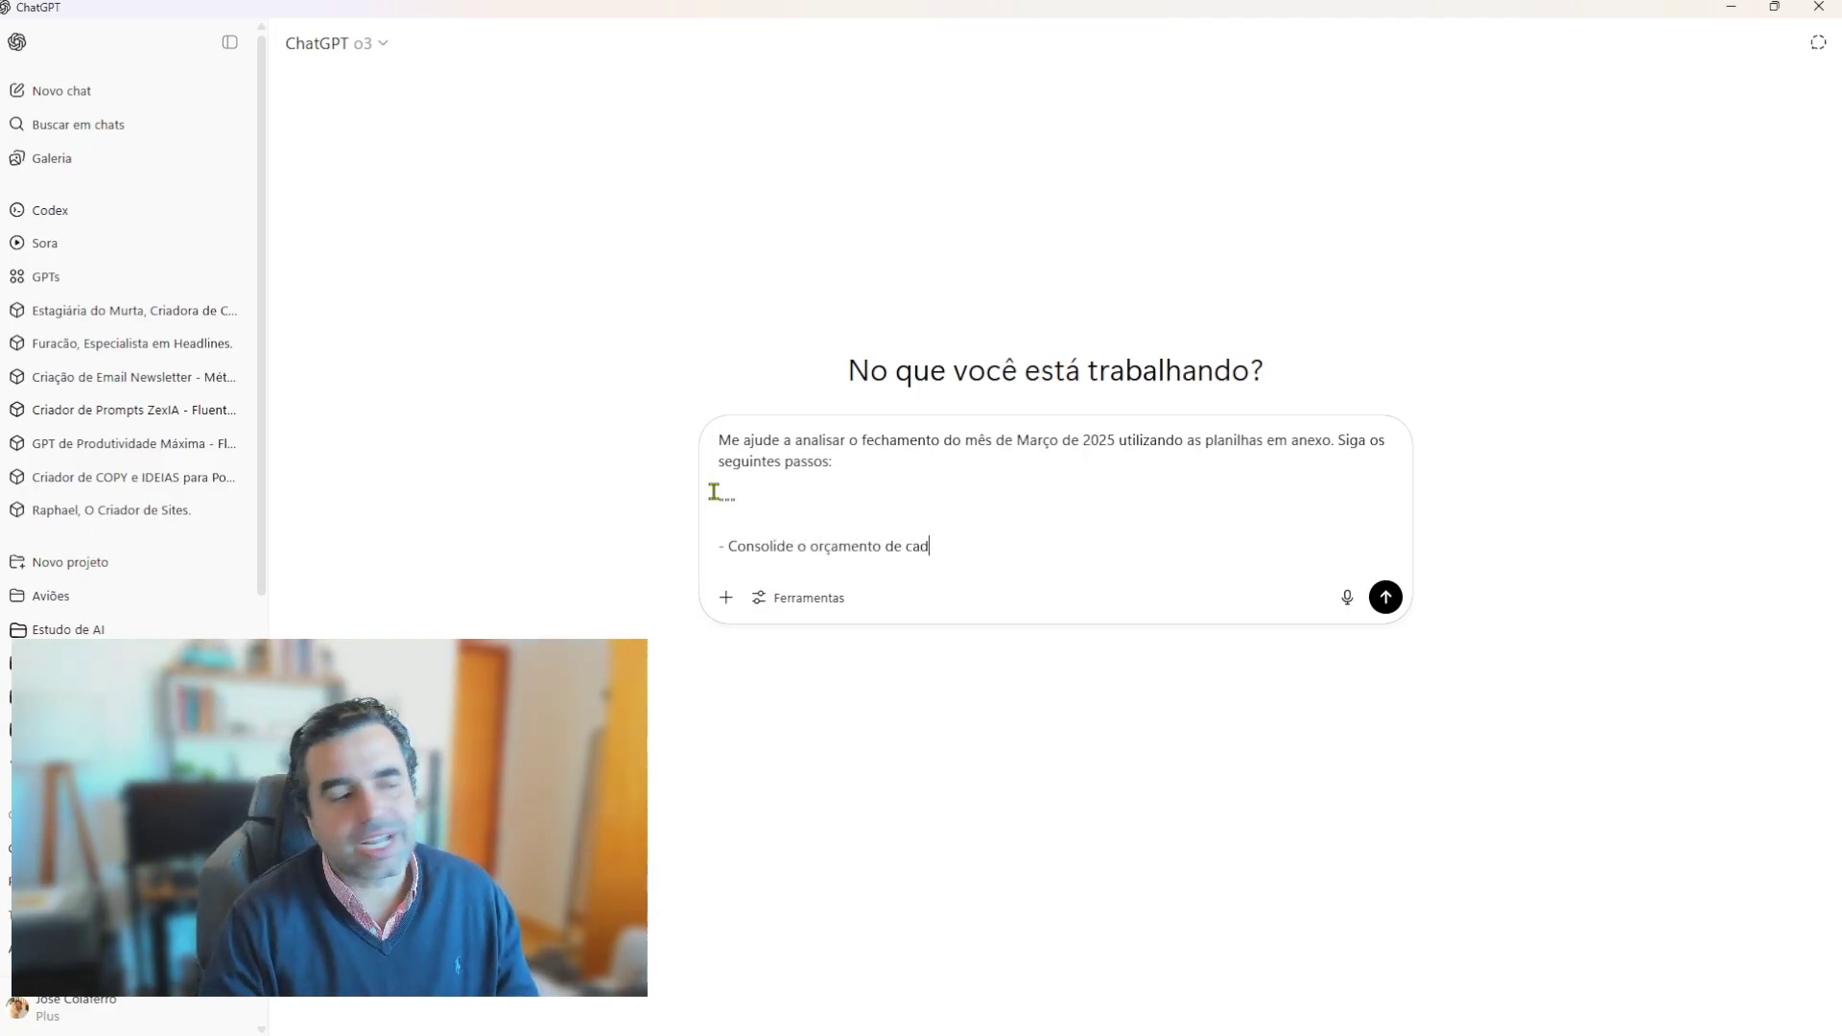
{"action": "type", "text": "a departamento VS"}
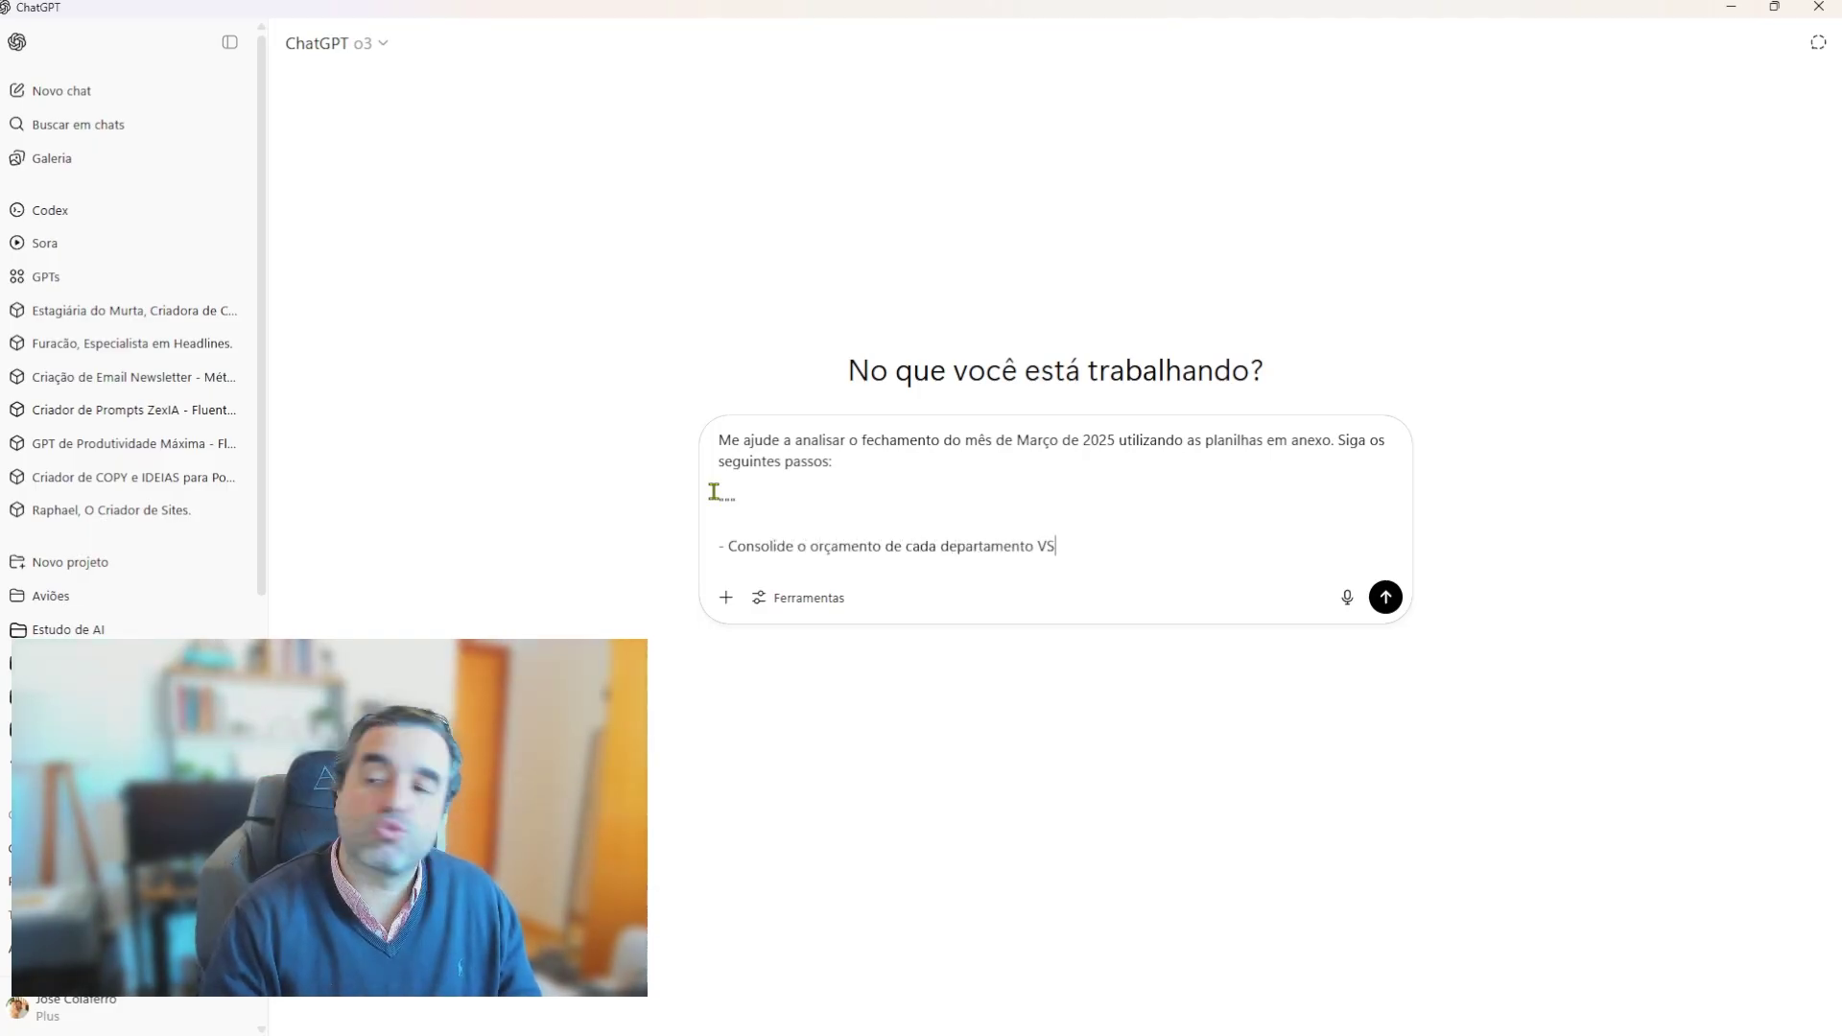
{"action": "type", "text": " o valor r"}
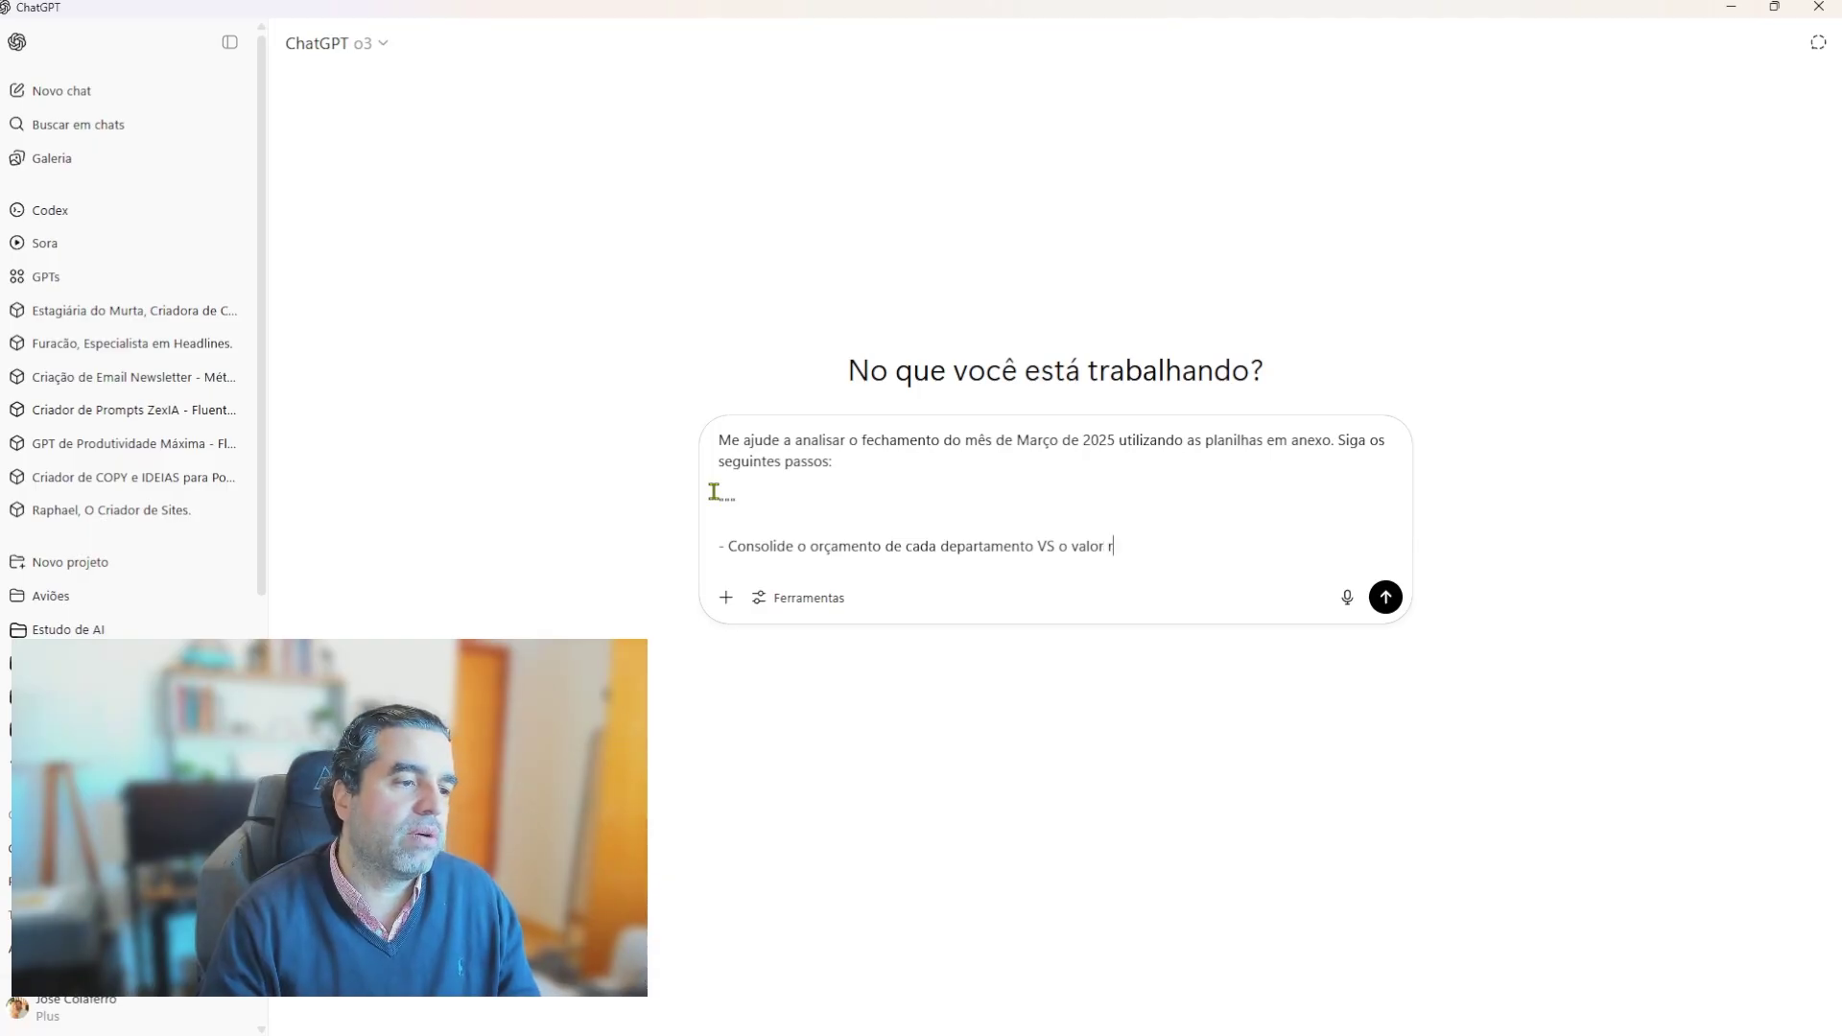
{"action": "type", "text": "eal gasto "}
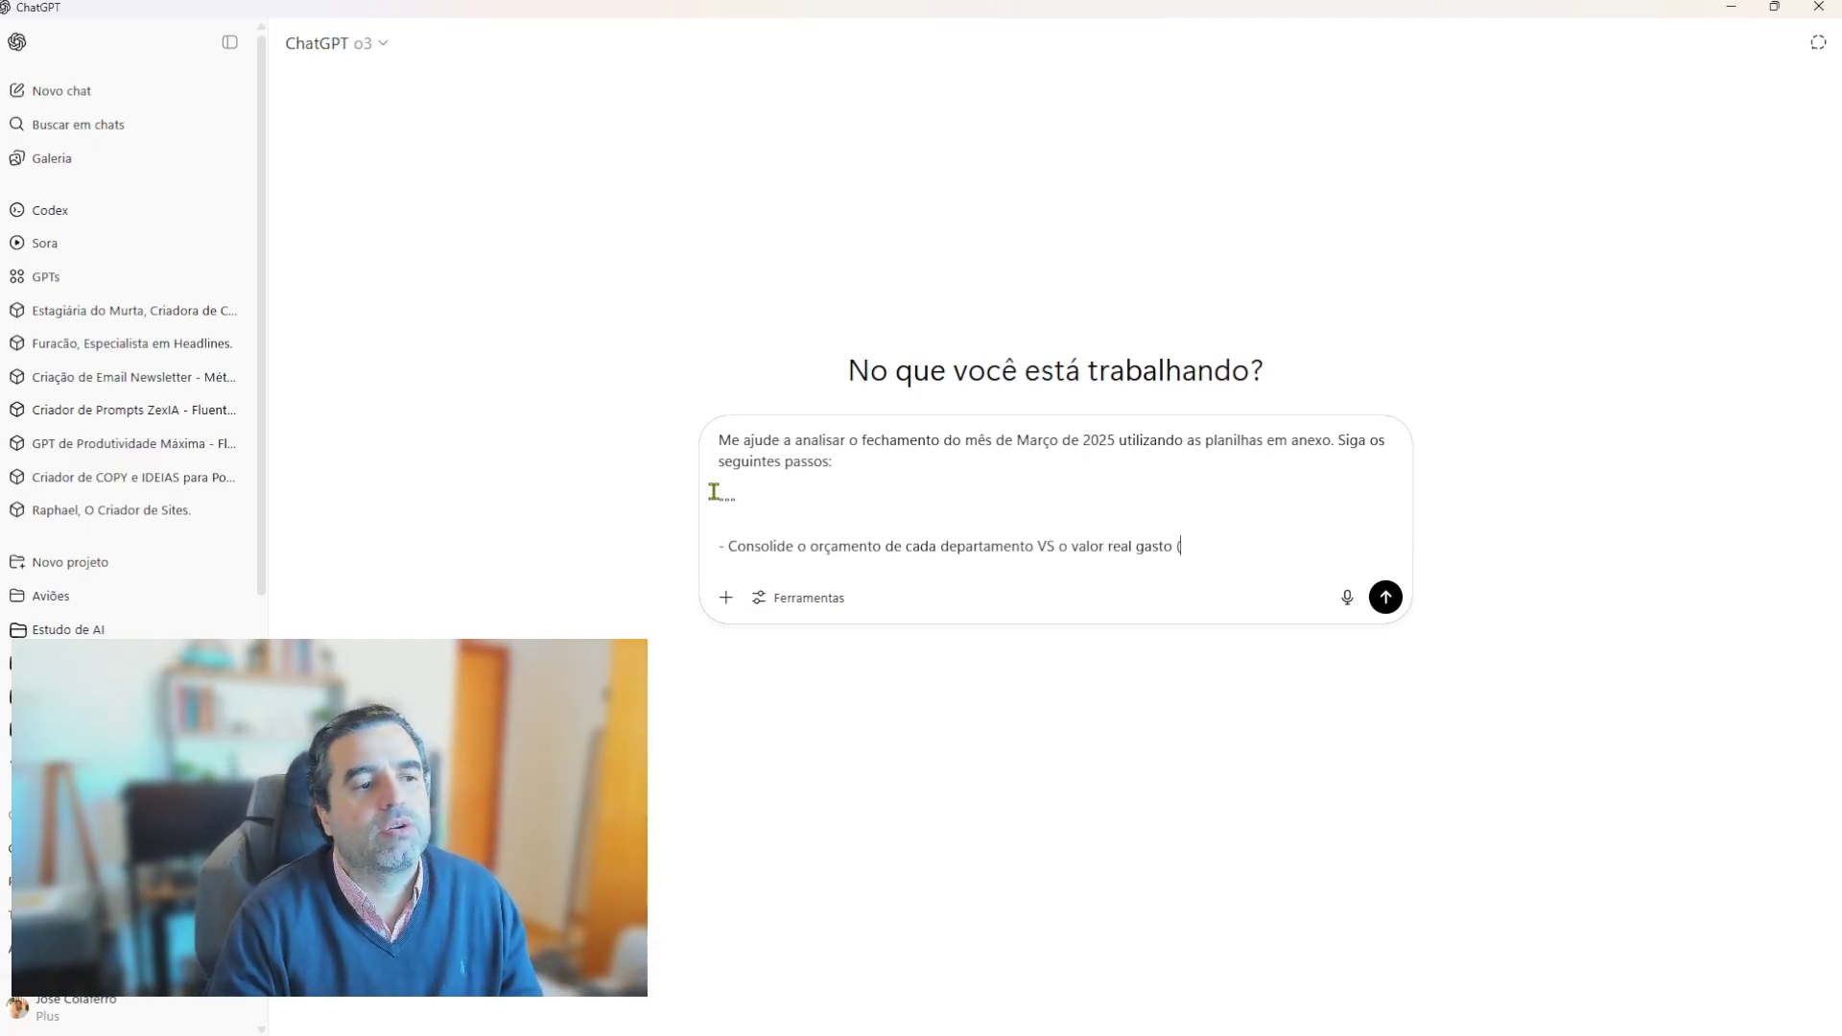
{"action": "type", "text": "(realizado"}
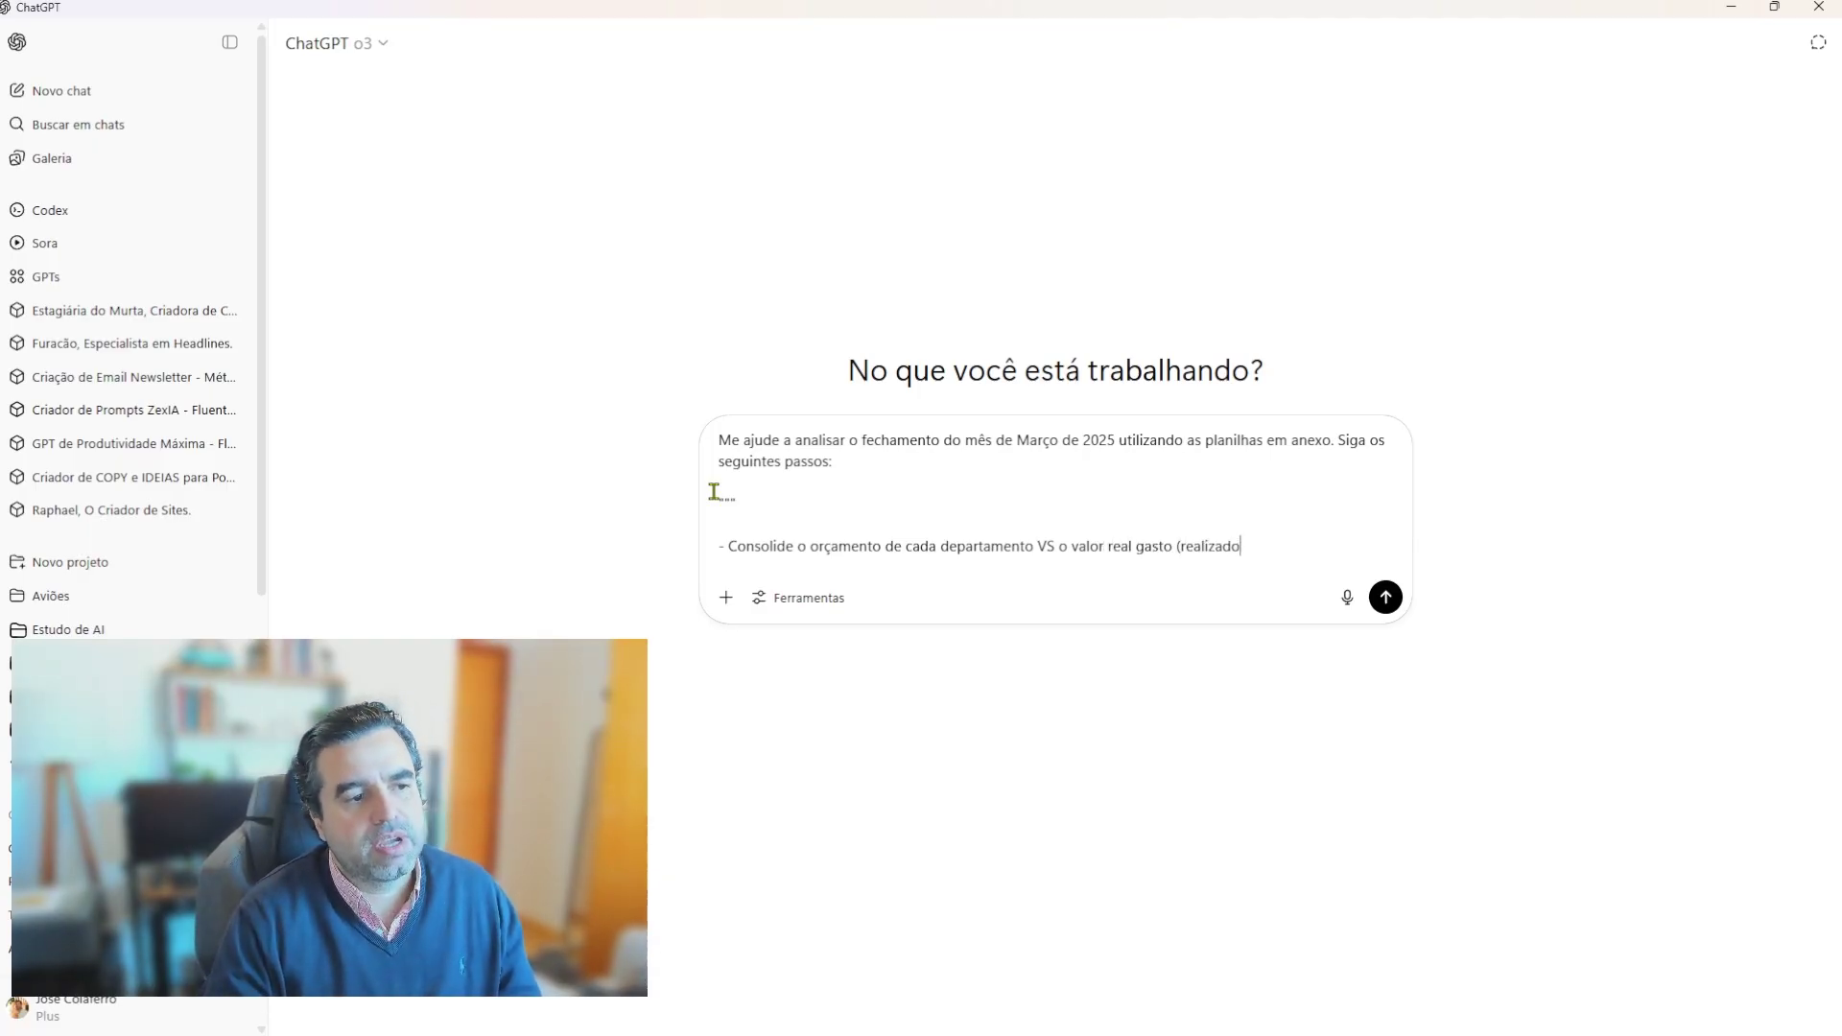
Step: Switch to the Excel budget workbook to check the Realizado column, and return to the ChatGPT prompt
{"action": "key", "text": "alt+Tab"}
{"action": "left_click", "coordinate": [933, 370]}
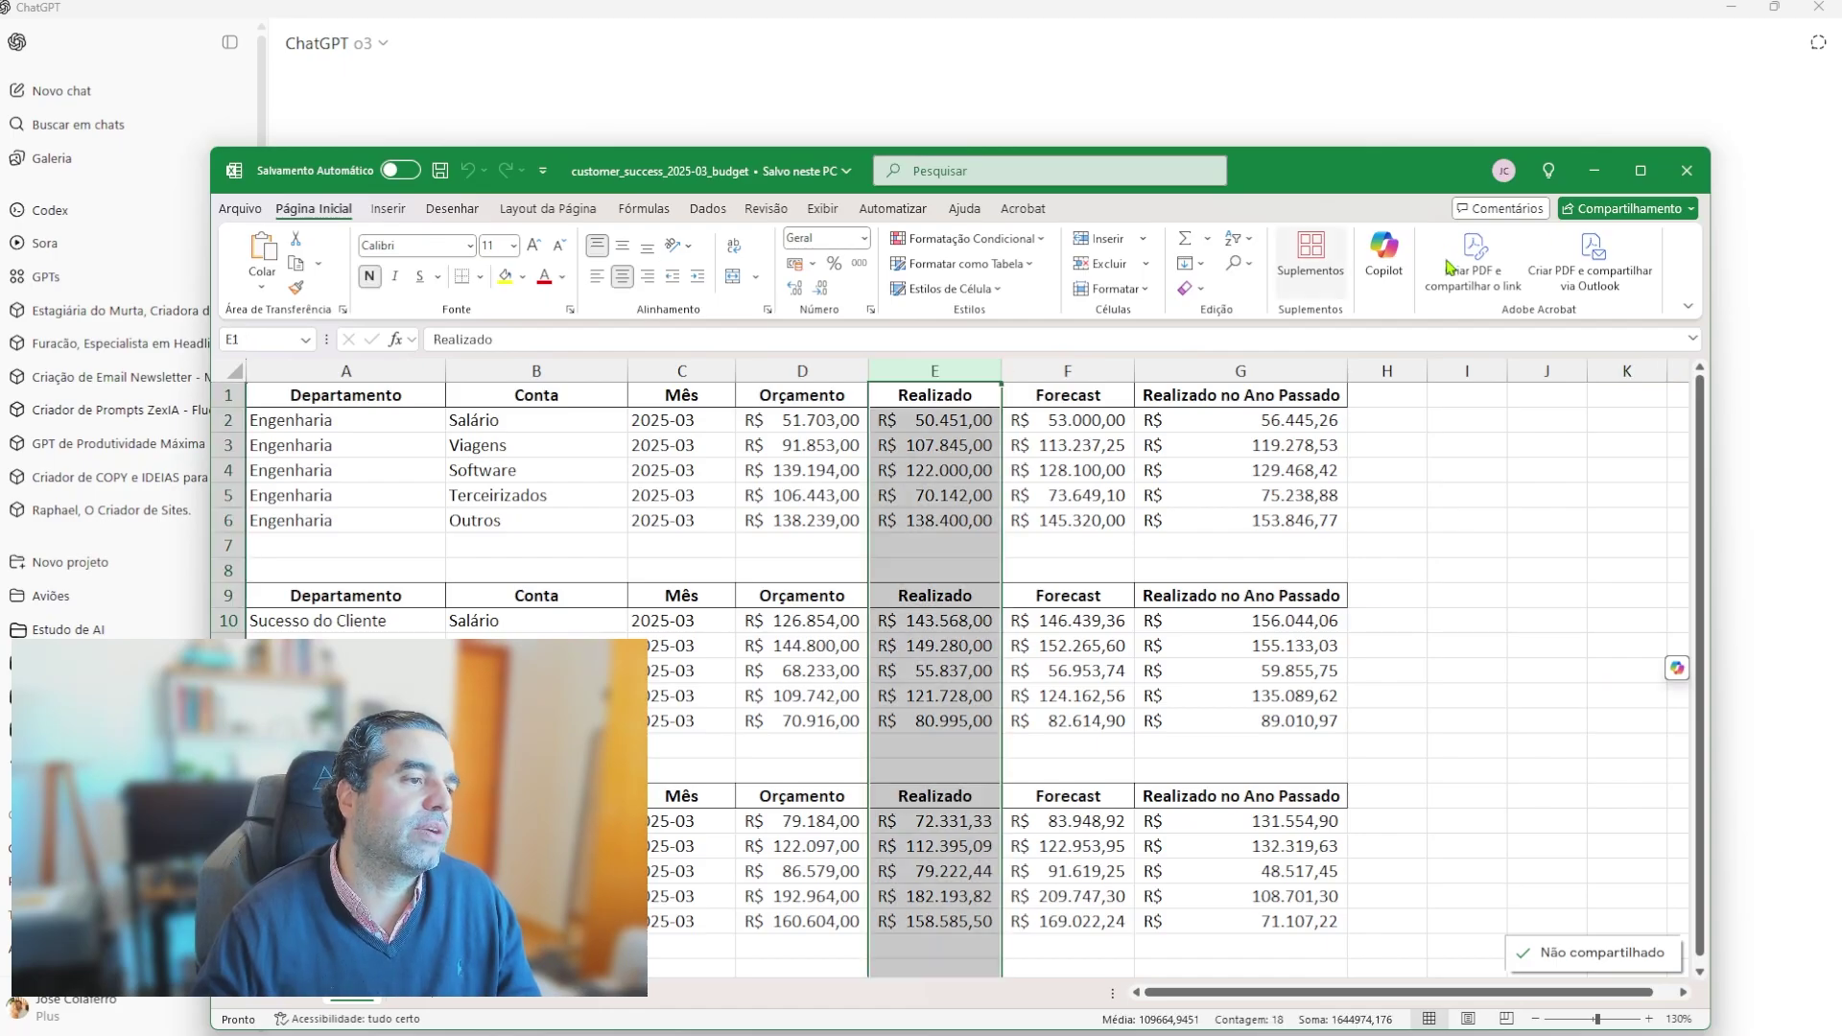
{"action": "left_click", "coordinate": [1594, 170]}
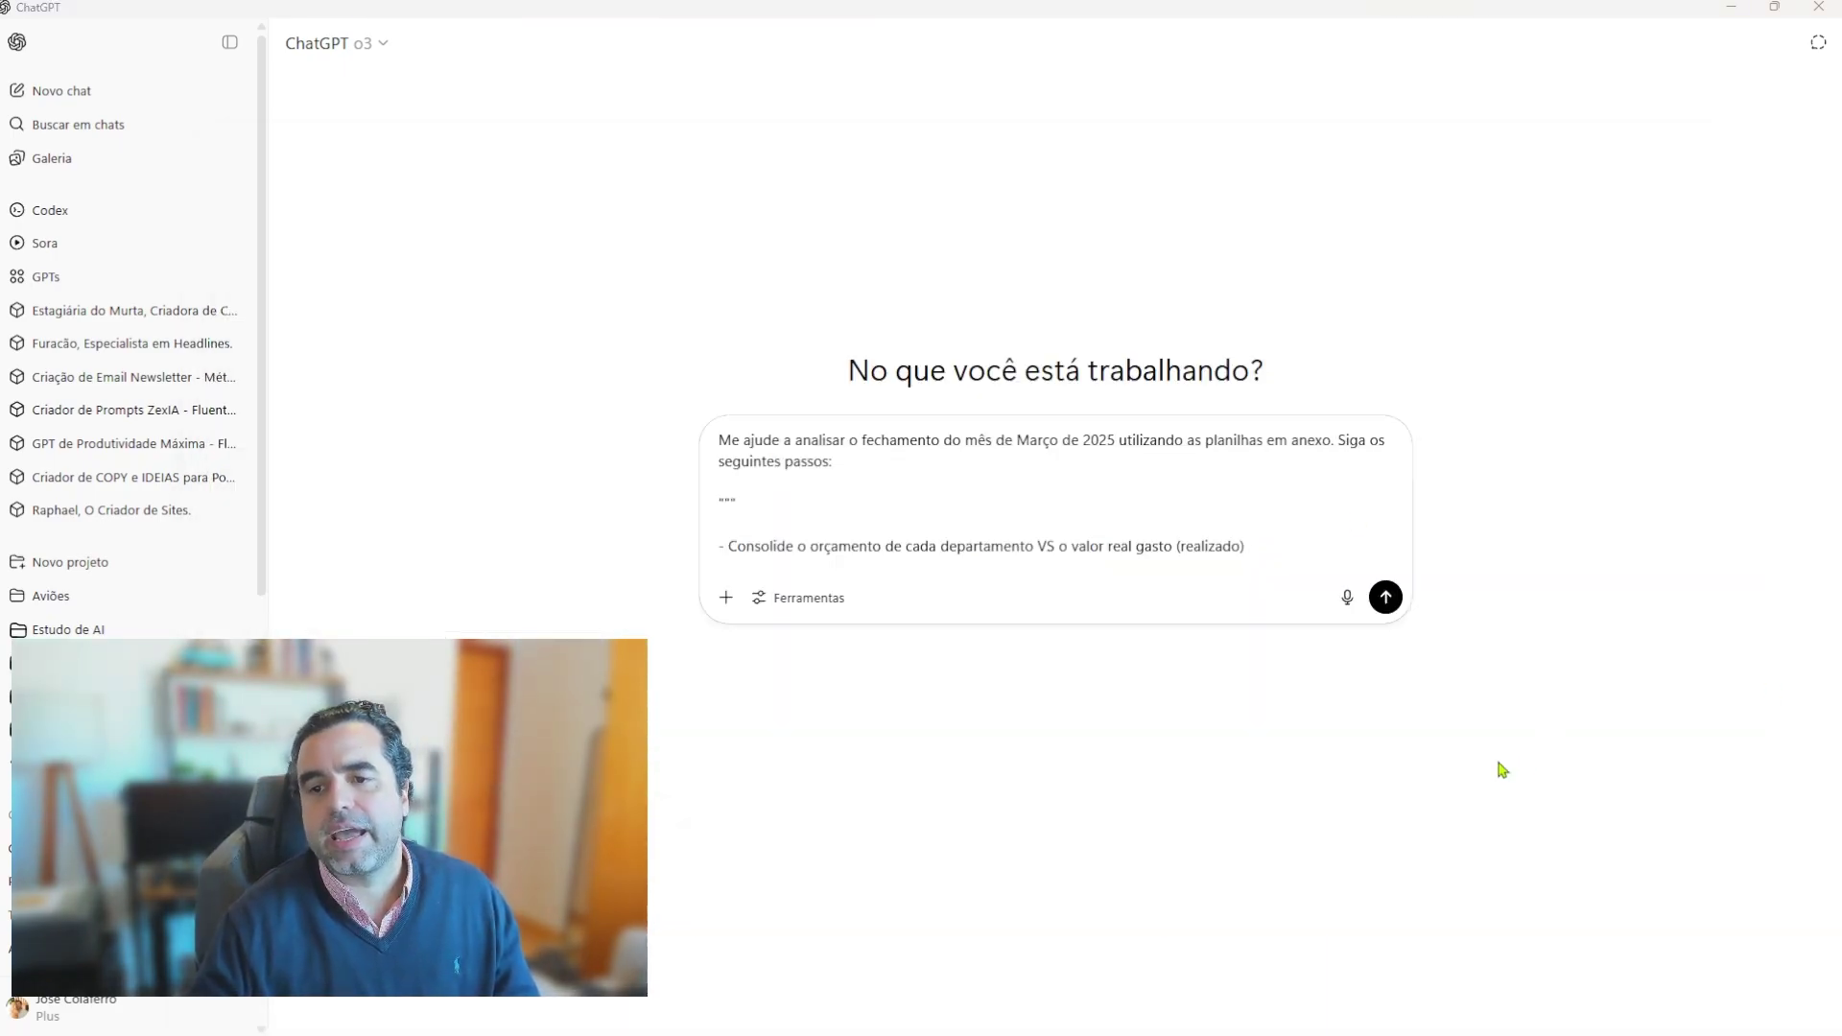
Step: Add a second bullet reading "- Analise a variação percentual, destaque qualquer variação acima de 7% e me"
{"action": "left_click", "coordinate": [1271, 553]}
{"action": "key", "text": "shift+Return"}
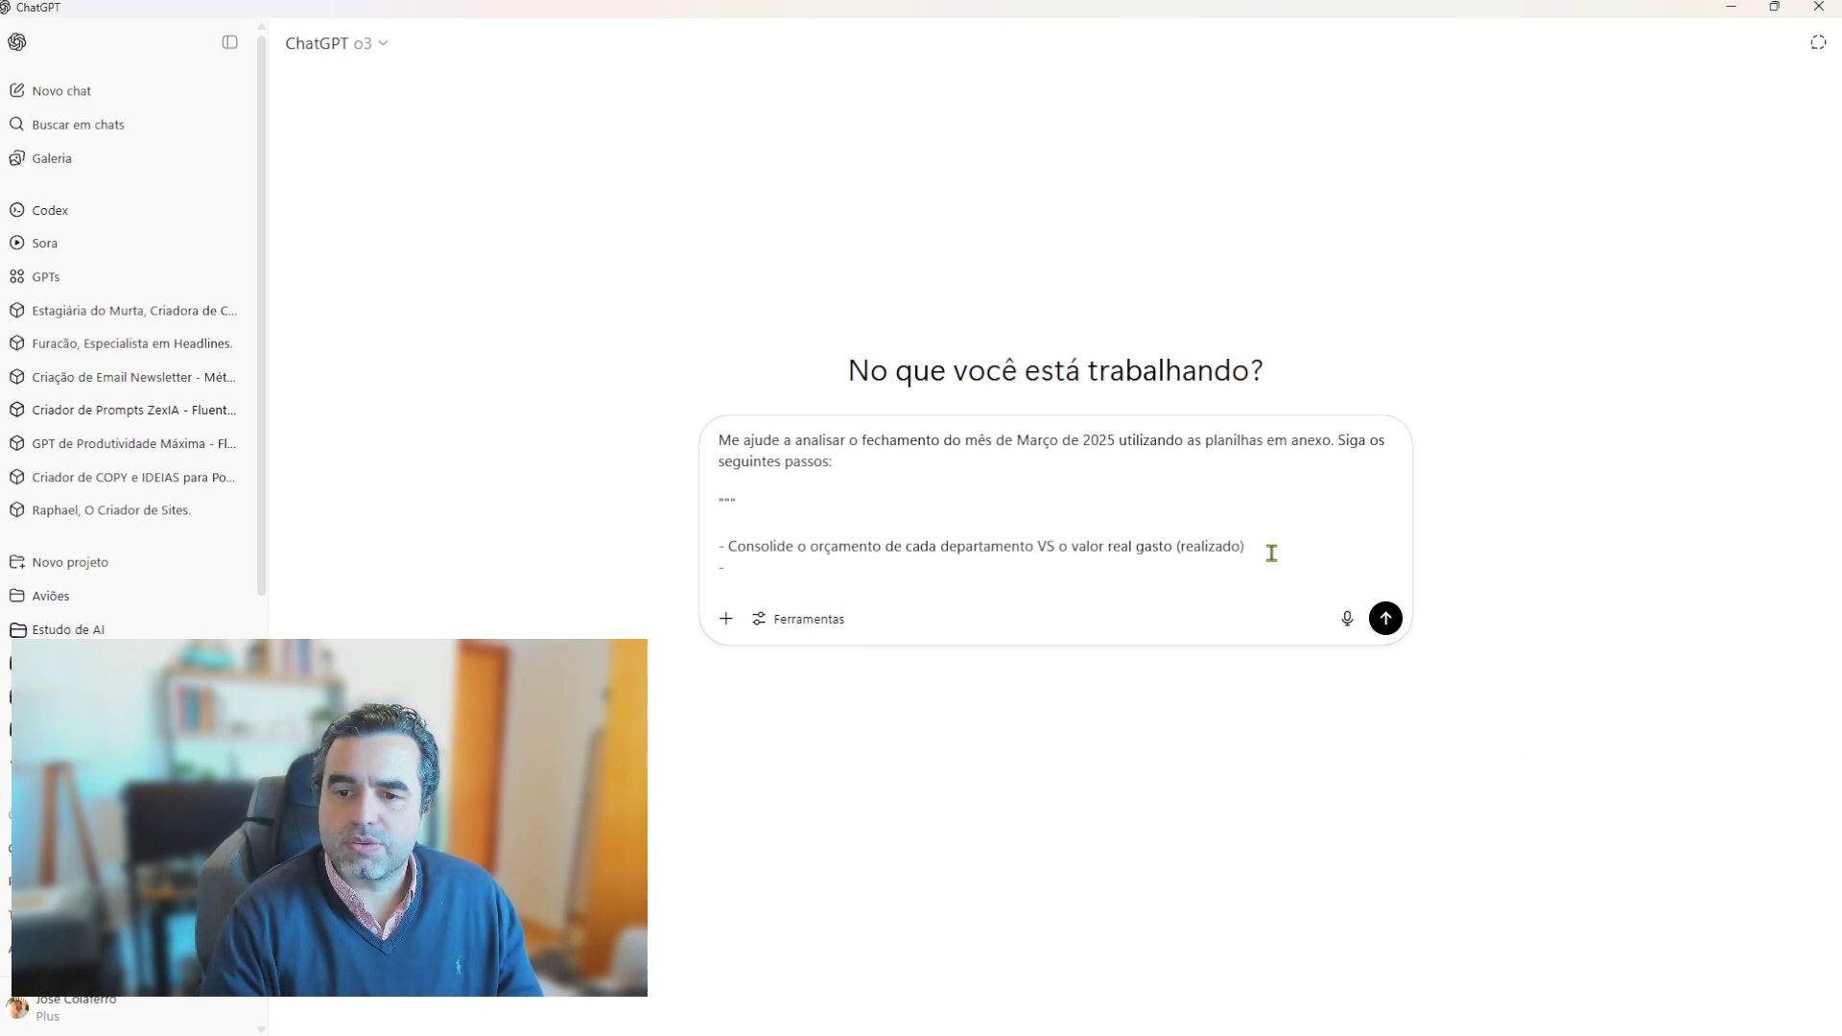
{"action": "type", "text": "- Analise a "}
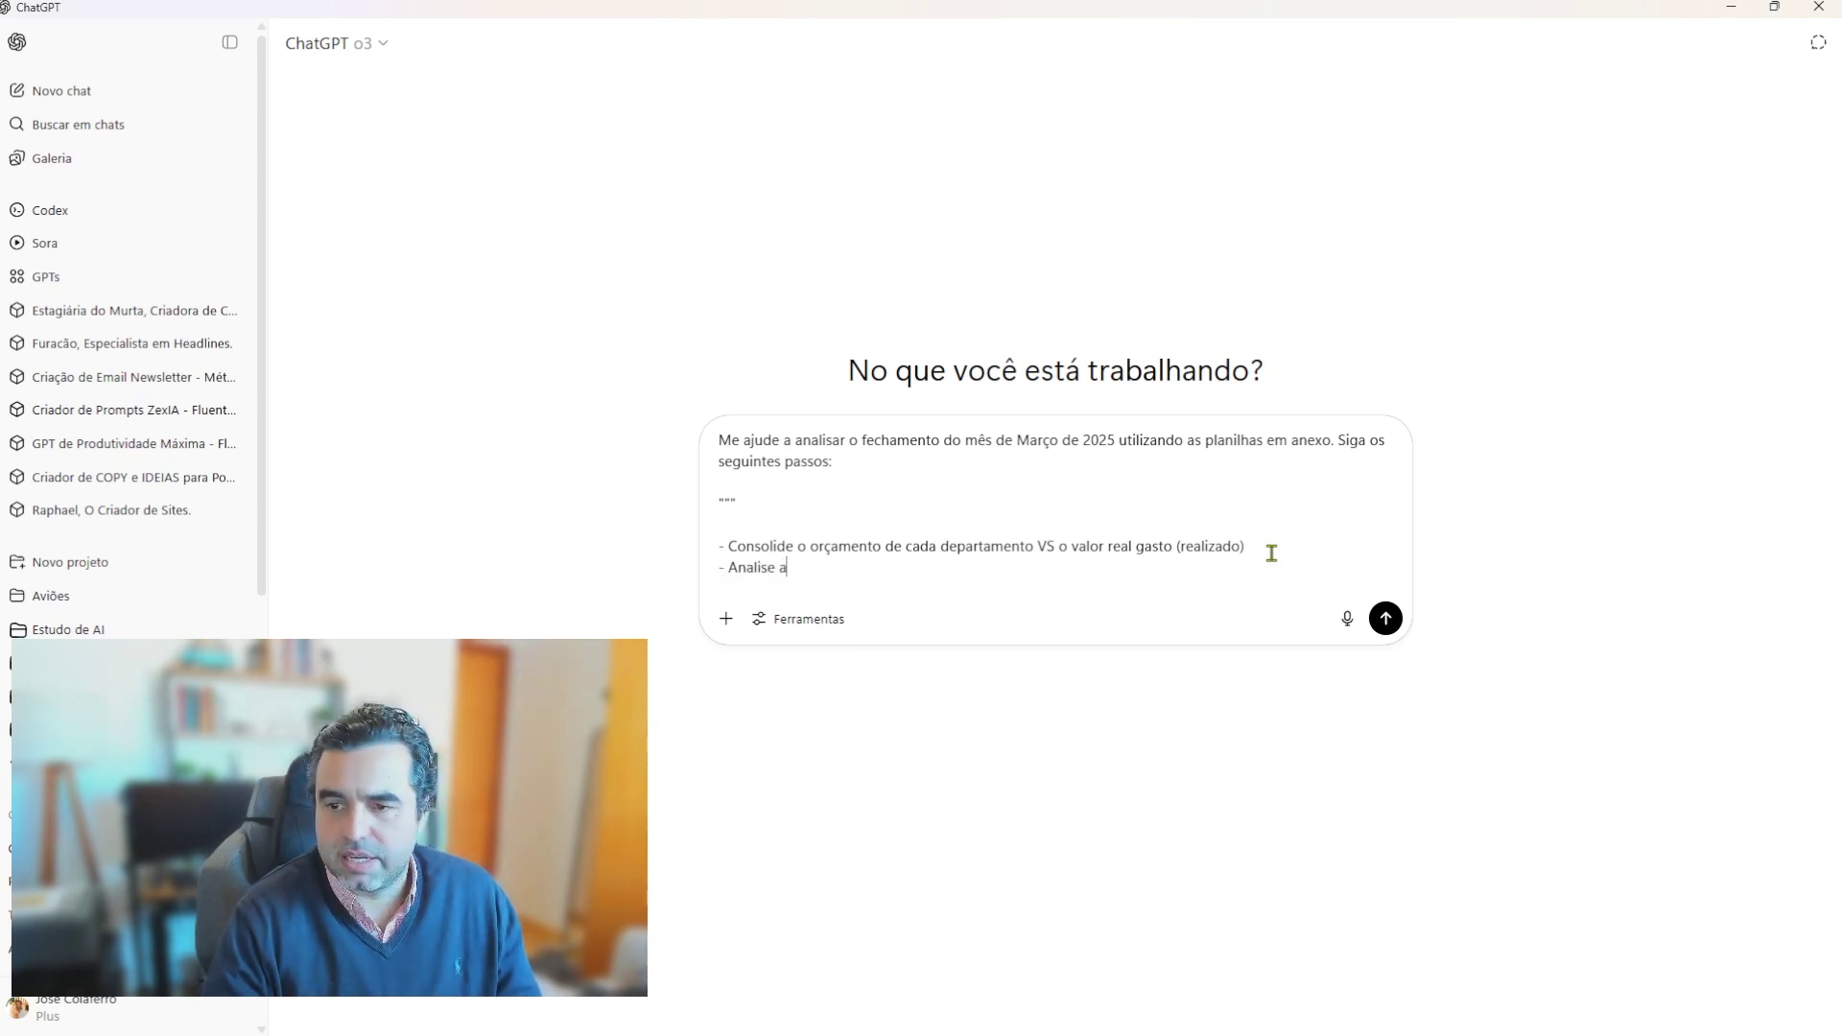
{"action": "type", "text": "variação Per"}
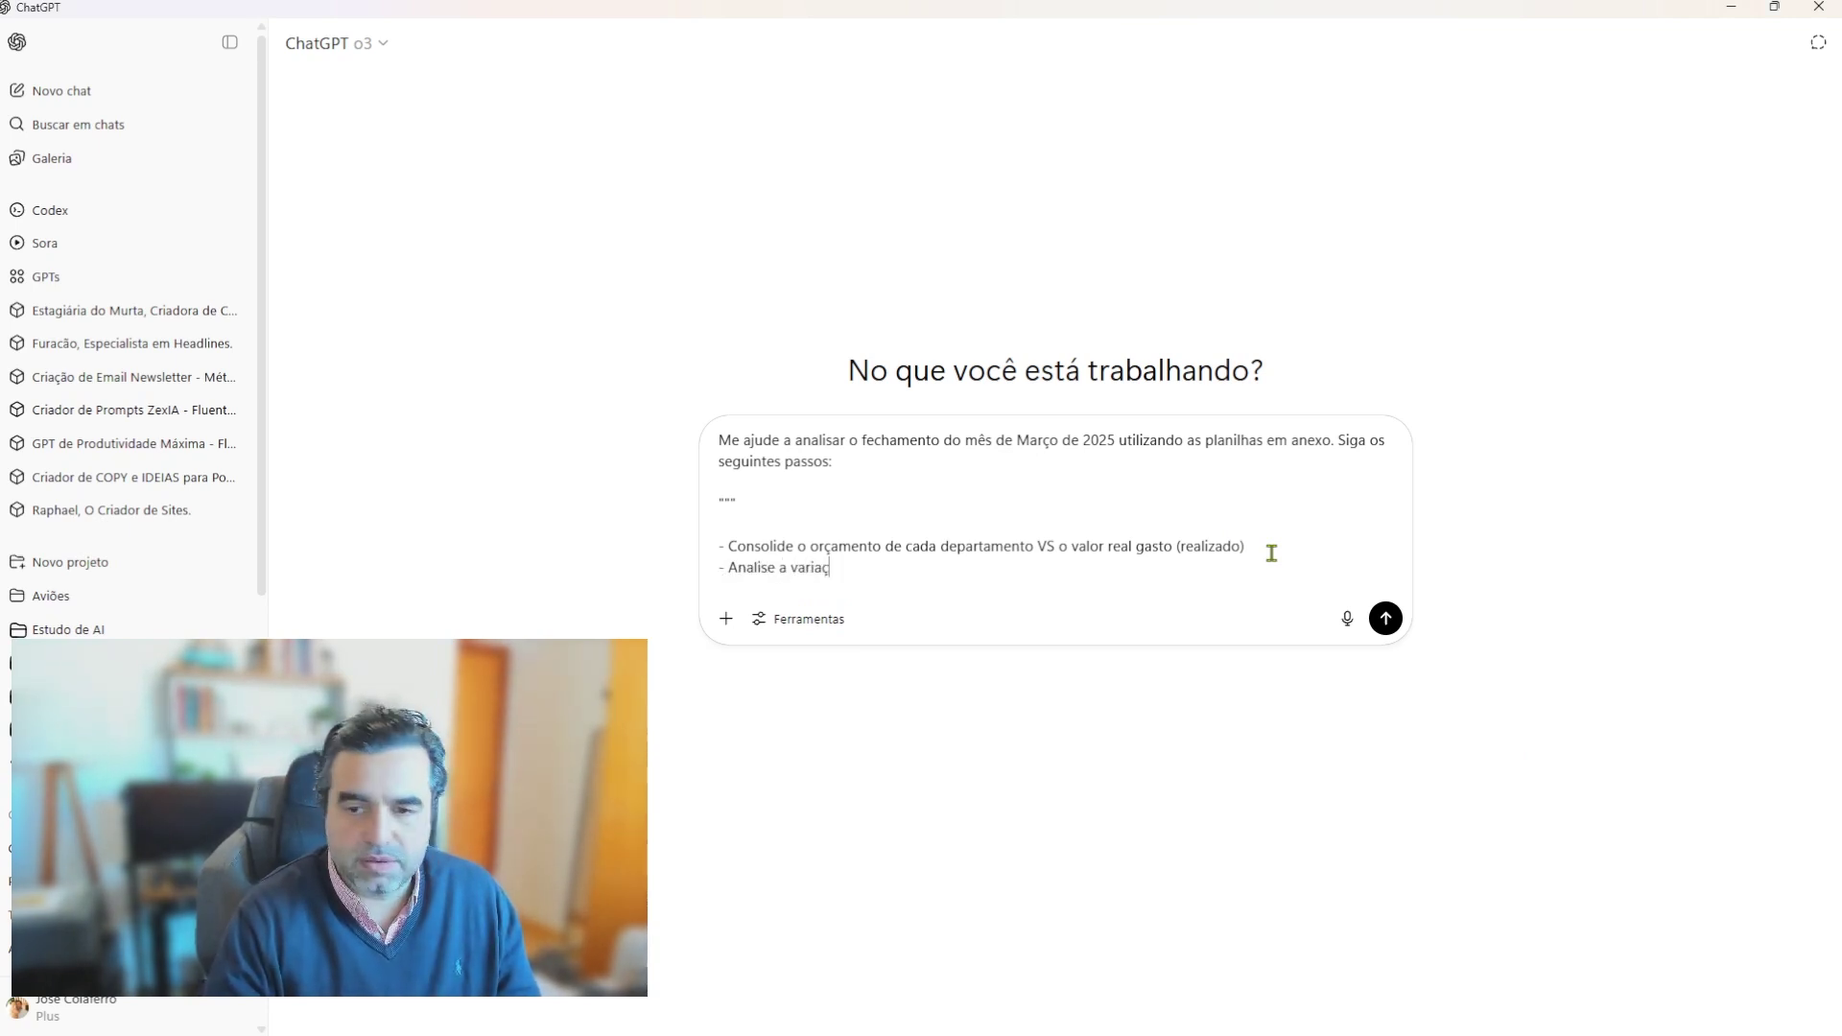
{"action": "type", "text": "centual, destaqu"}
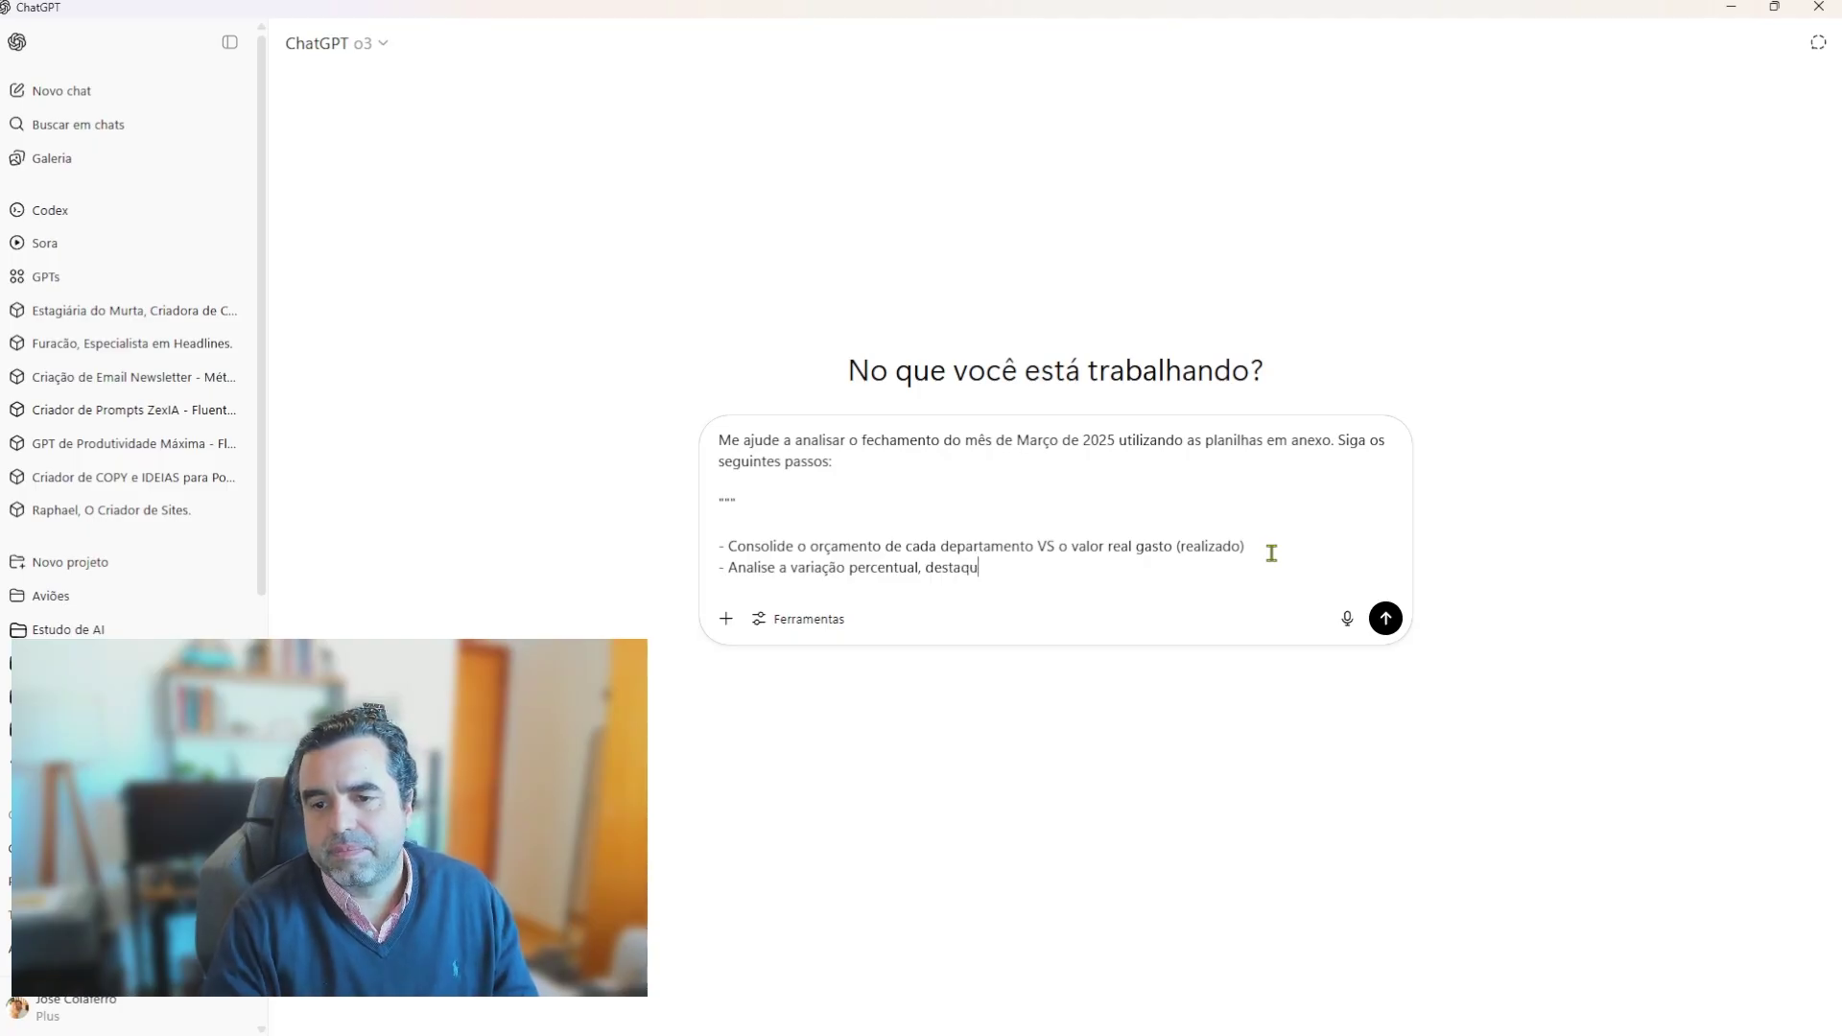
{"action": "type", "text": "e qualquer v"}
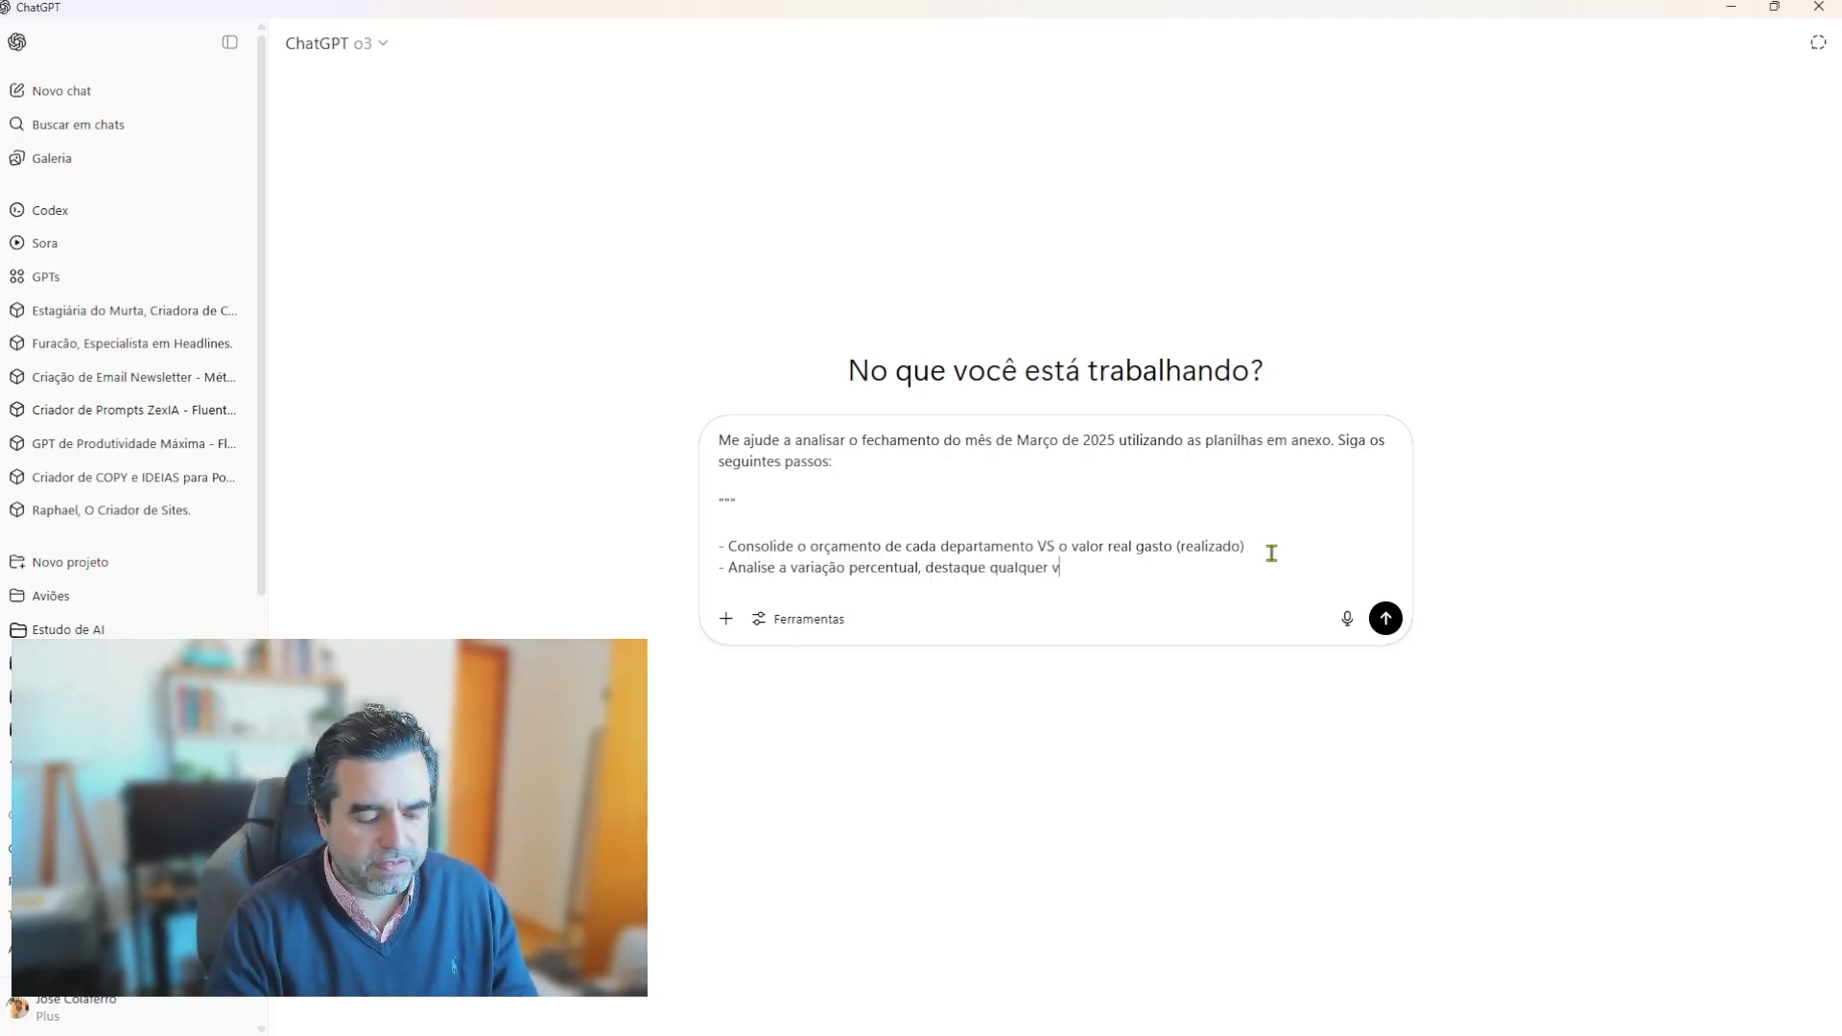
{"action": "type", "text": "ariação acima d"}
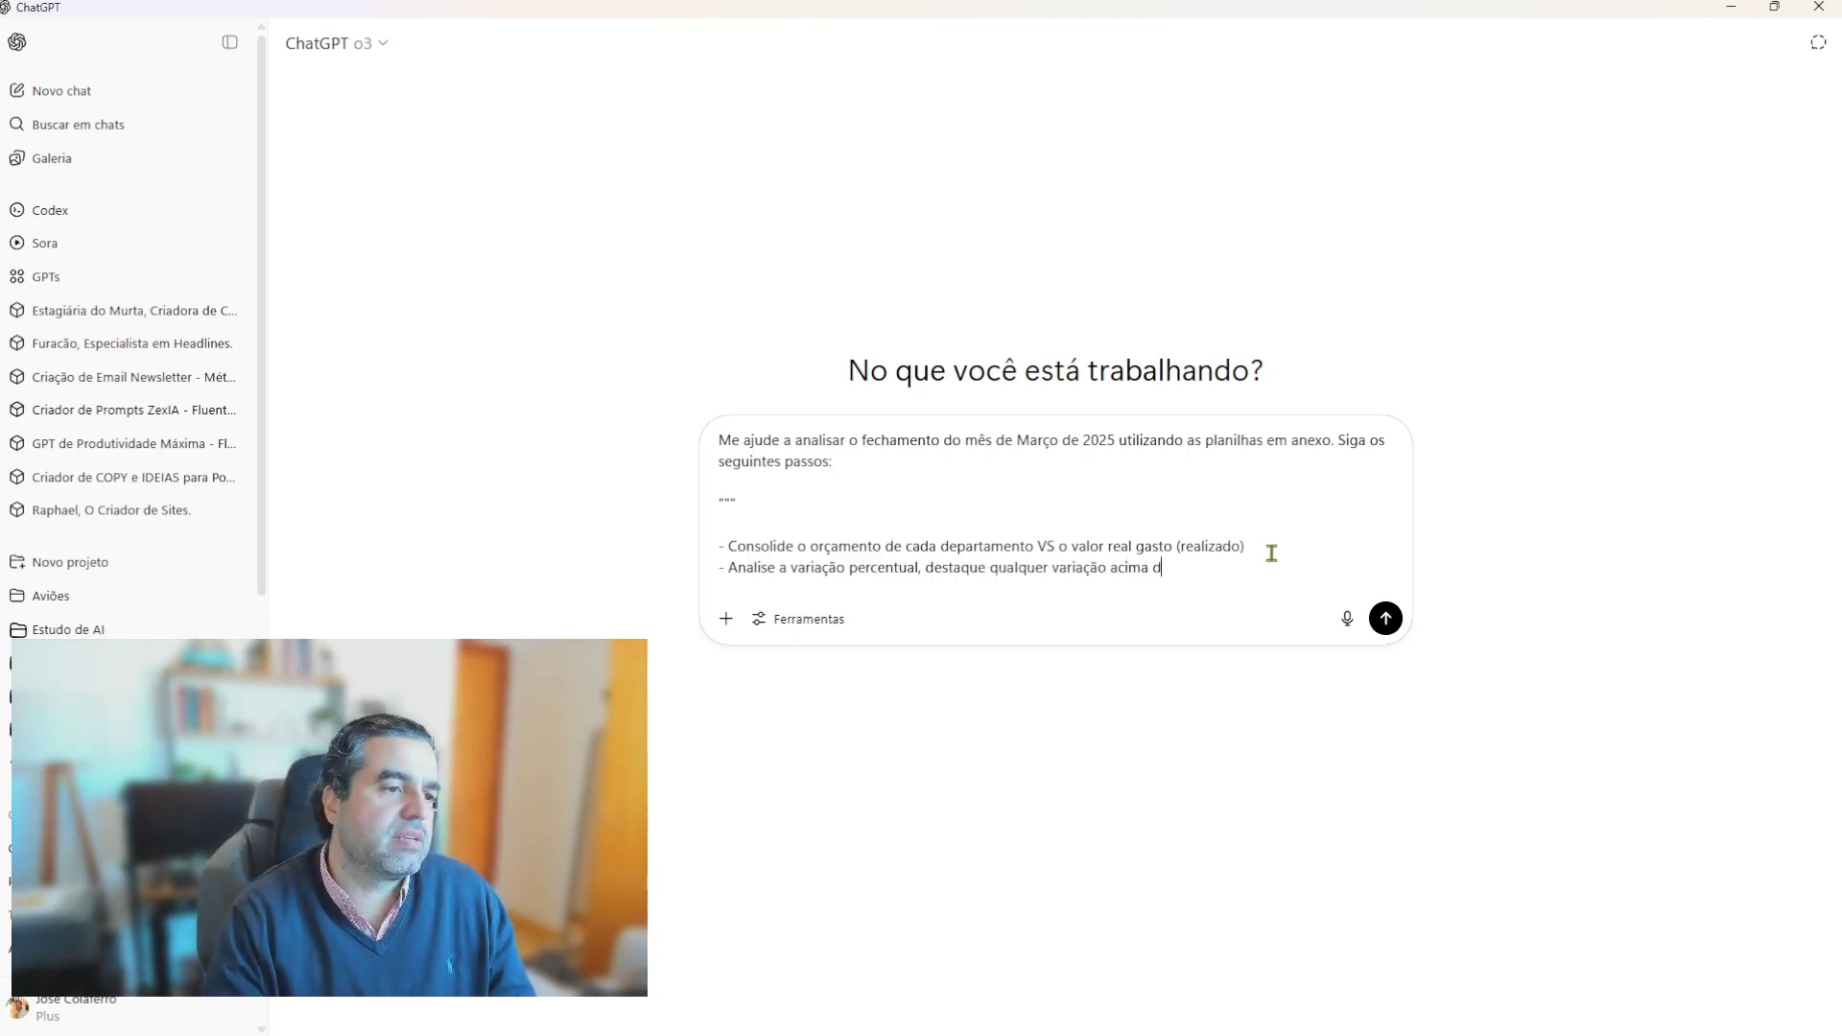
{"action": "type", "text": "e 7% e me"}
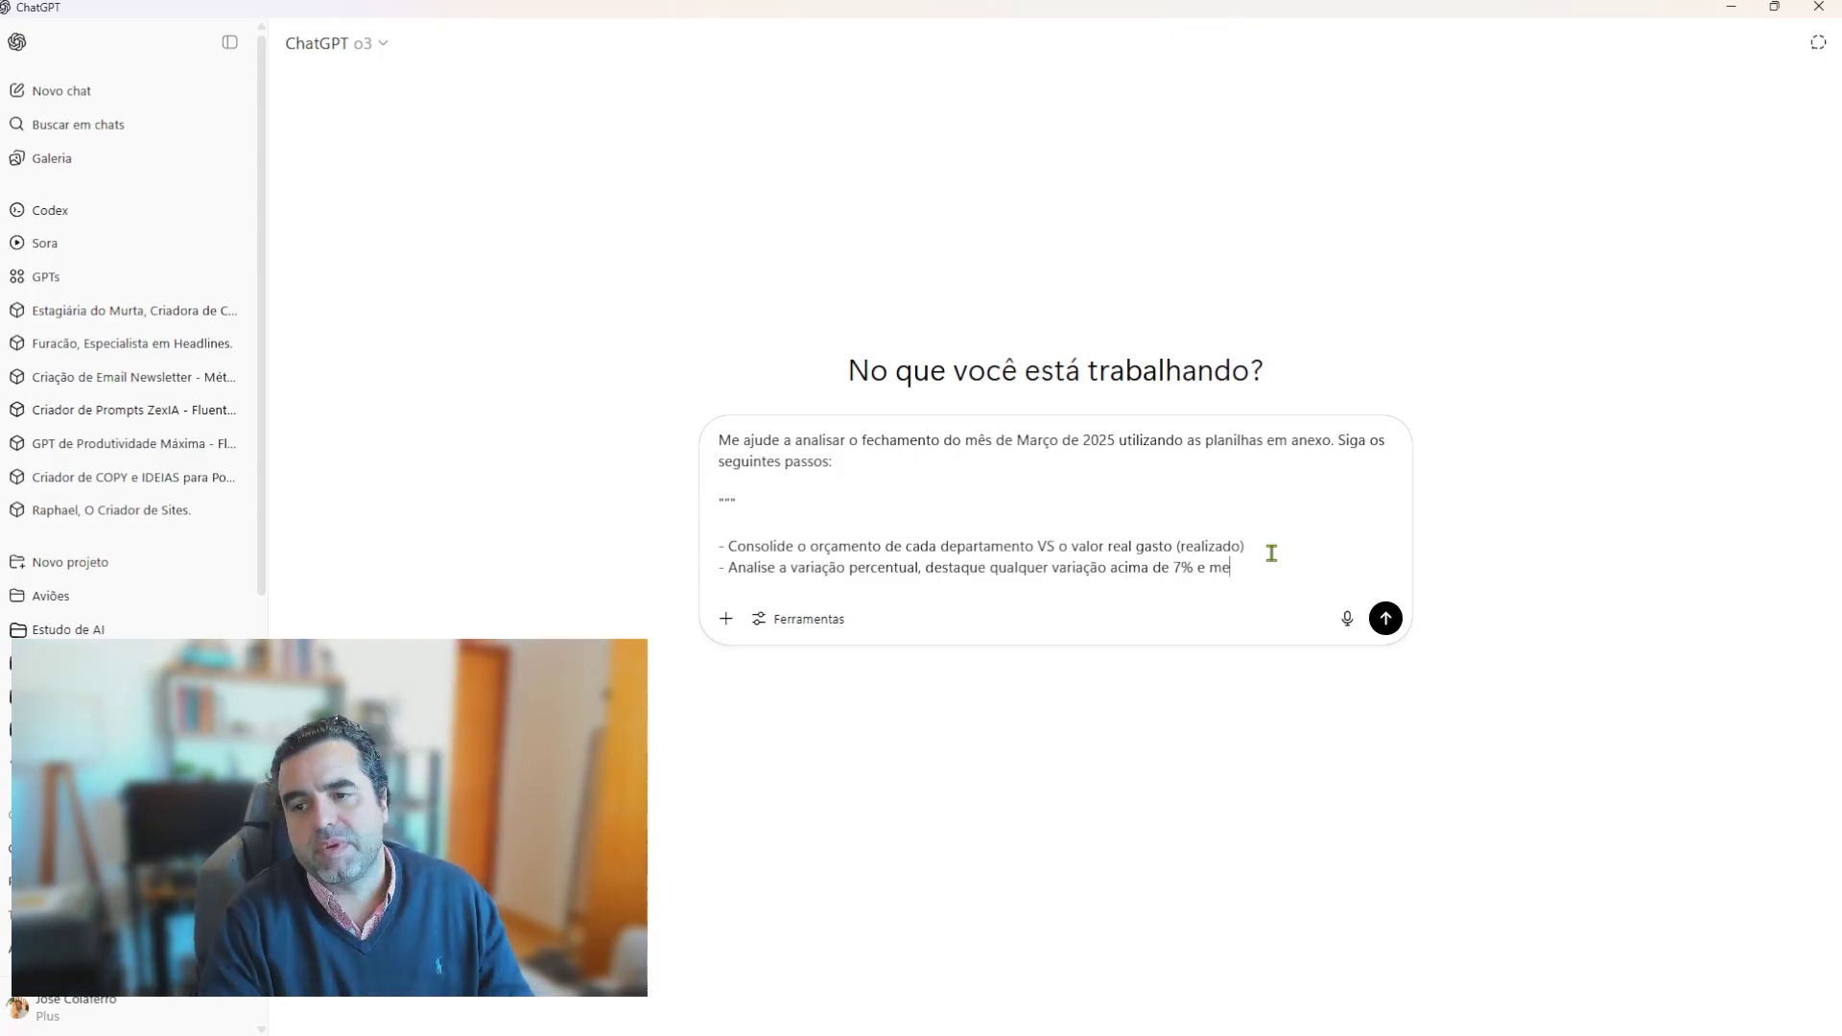
Step: Complete the second bullet's sentence with "mostre a categoria dos gastos que mais contriburam nessas variações."
{"action": "type", "text": " mostre a cat"}
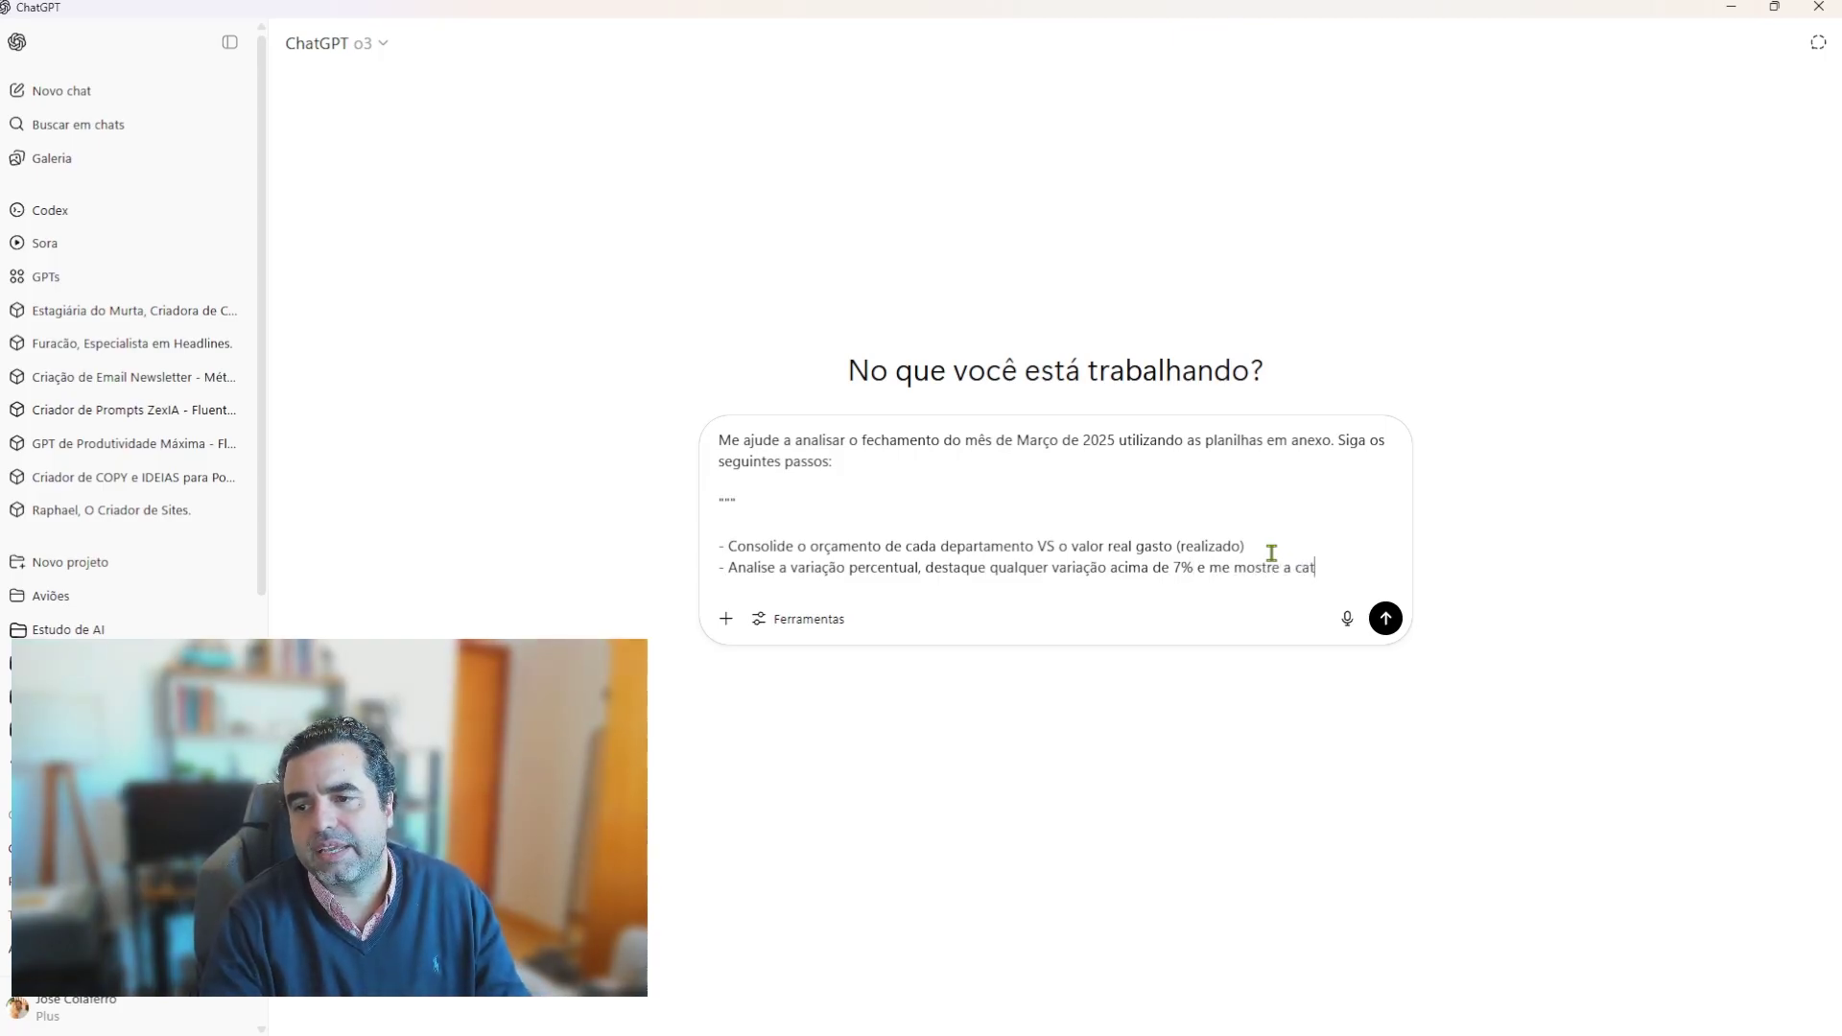
{"action": "type", "text": "egoria dos gastos que mais contriburam"}
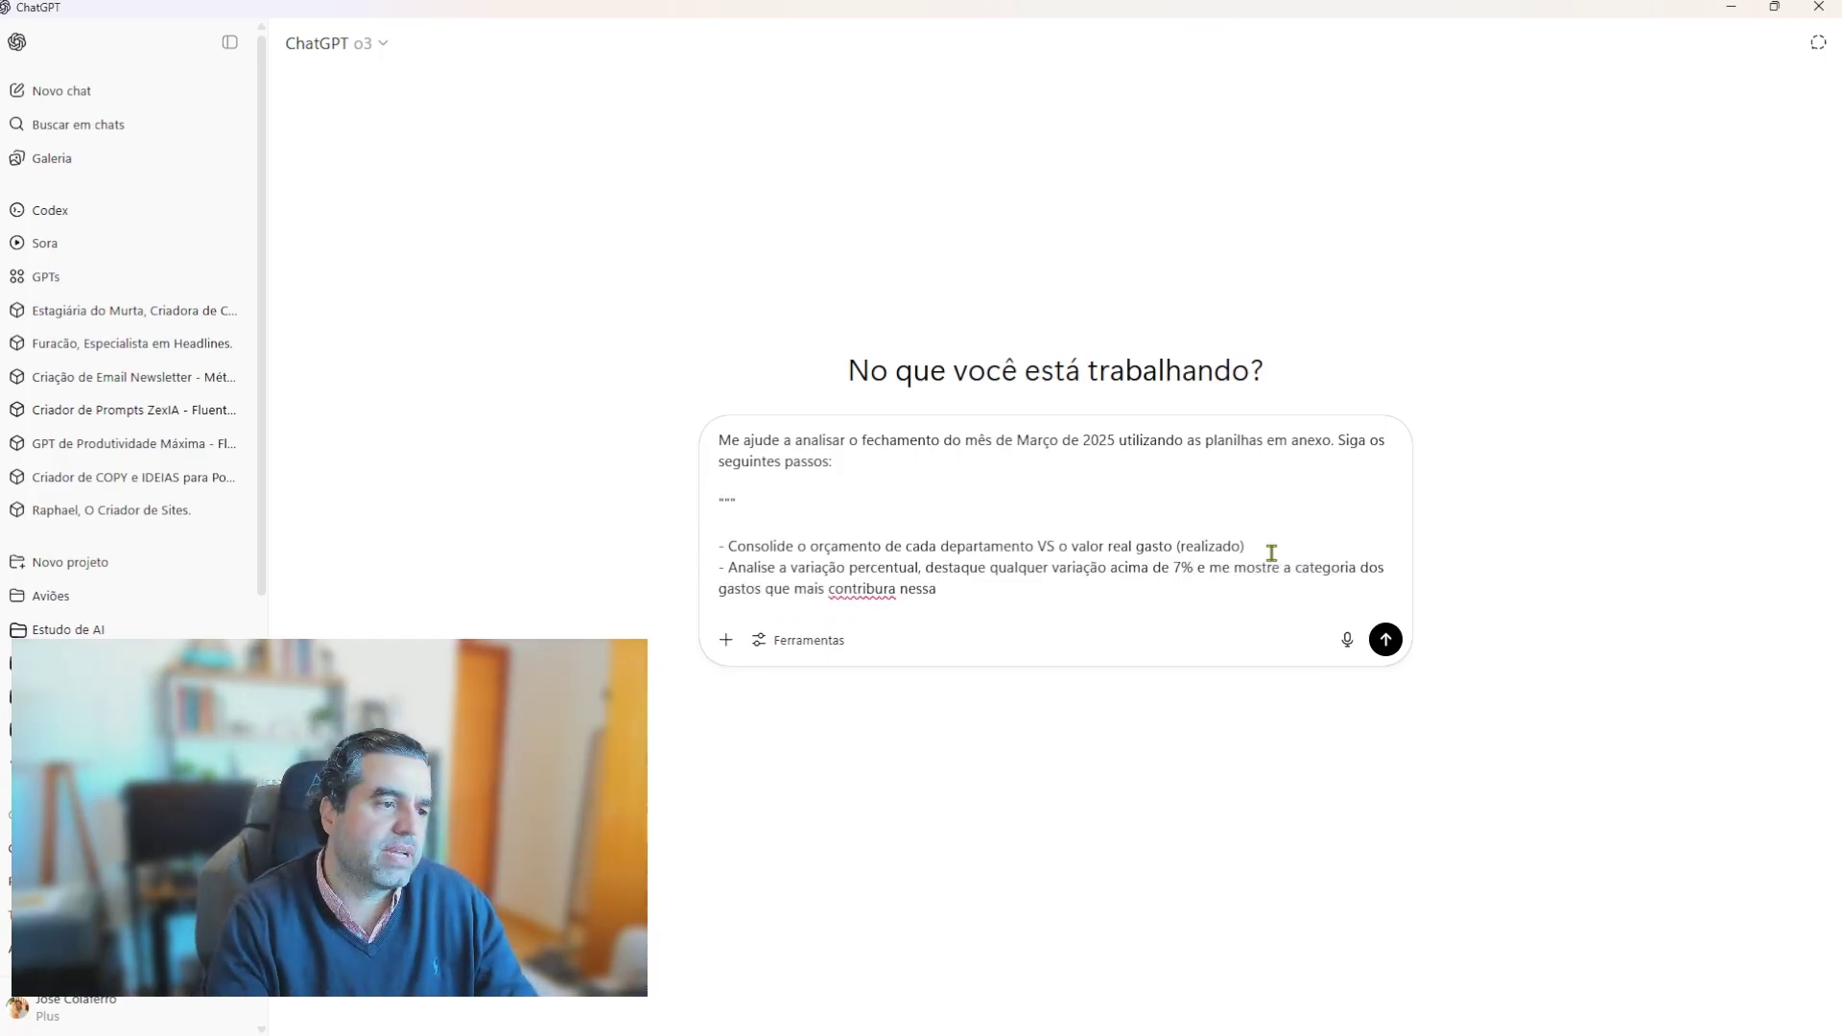
{"action": "type", "text": " nessa"}
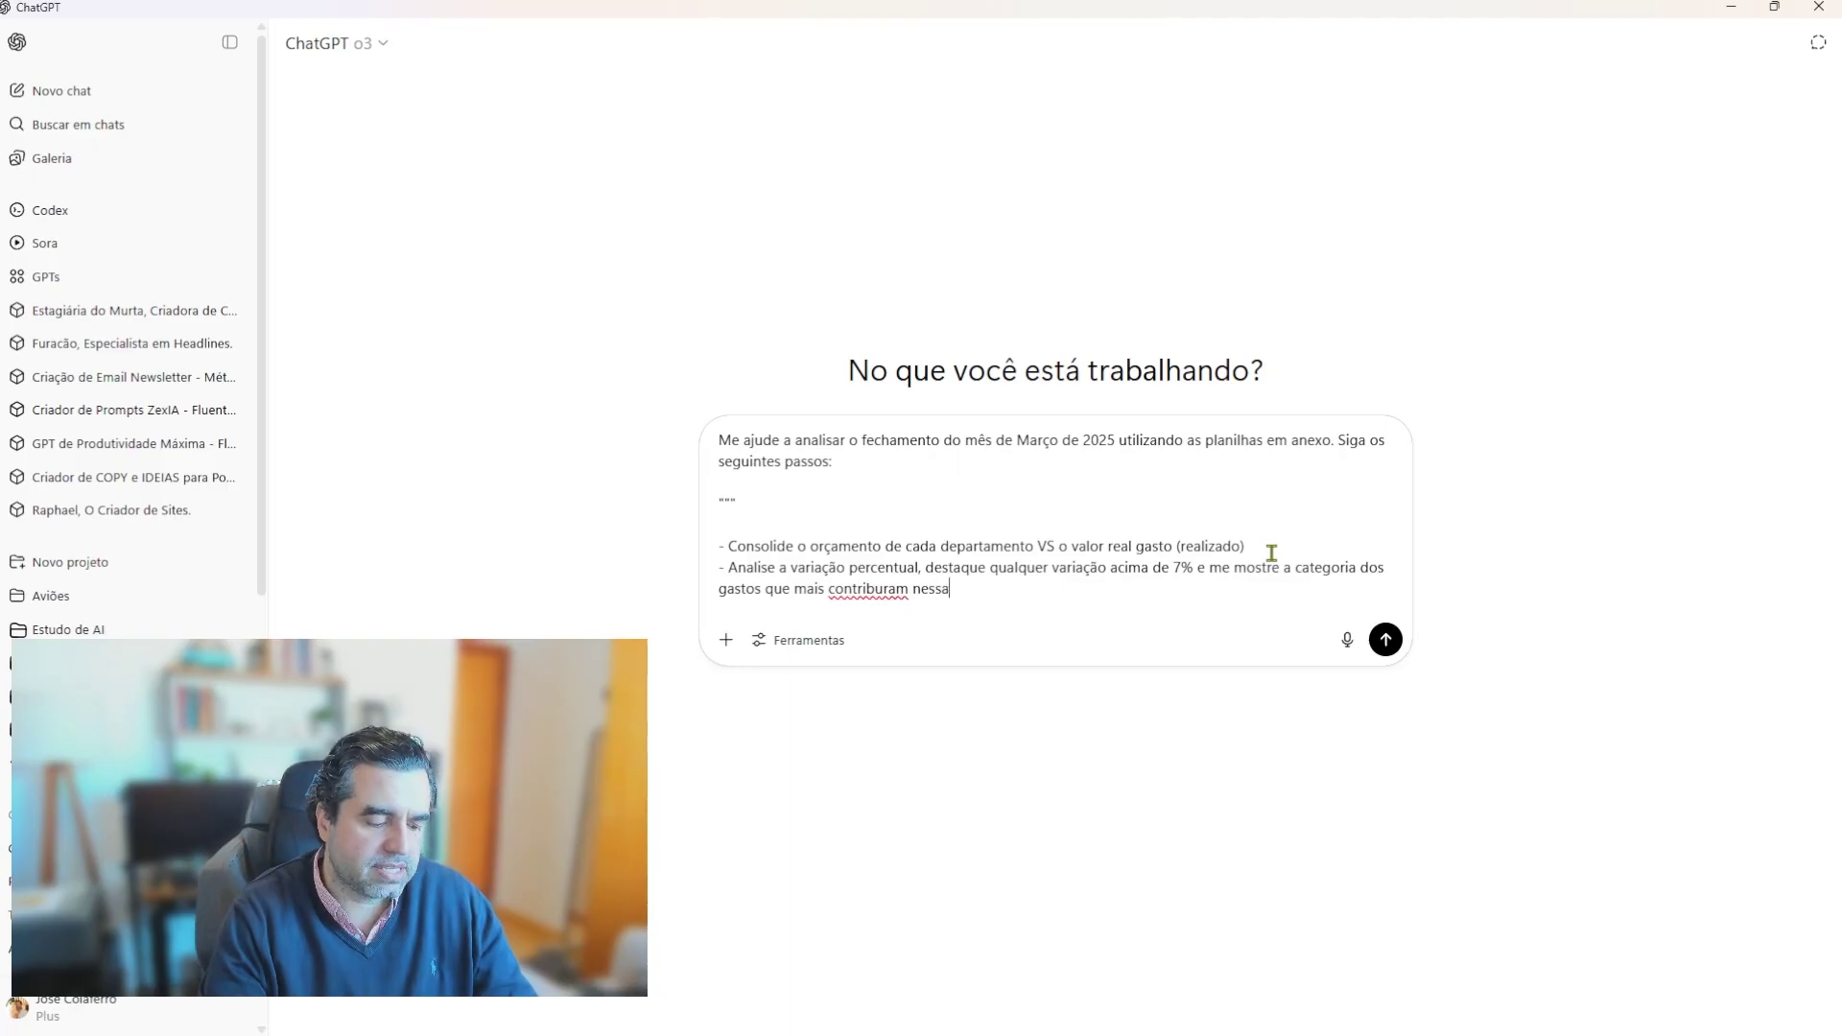
{"action": "type", "text": "s variações."}
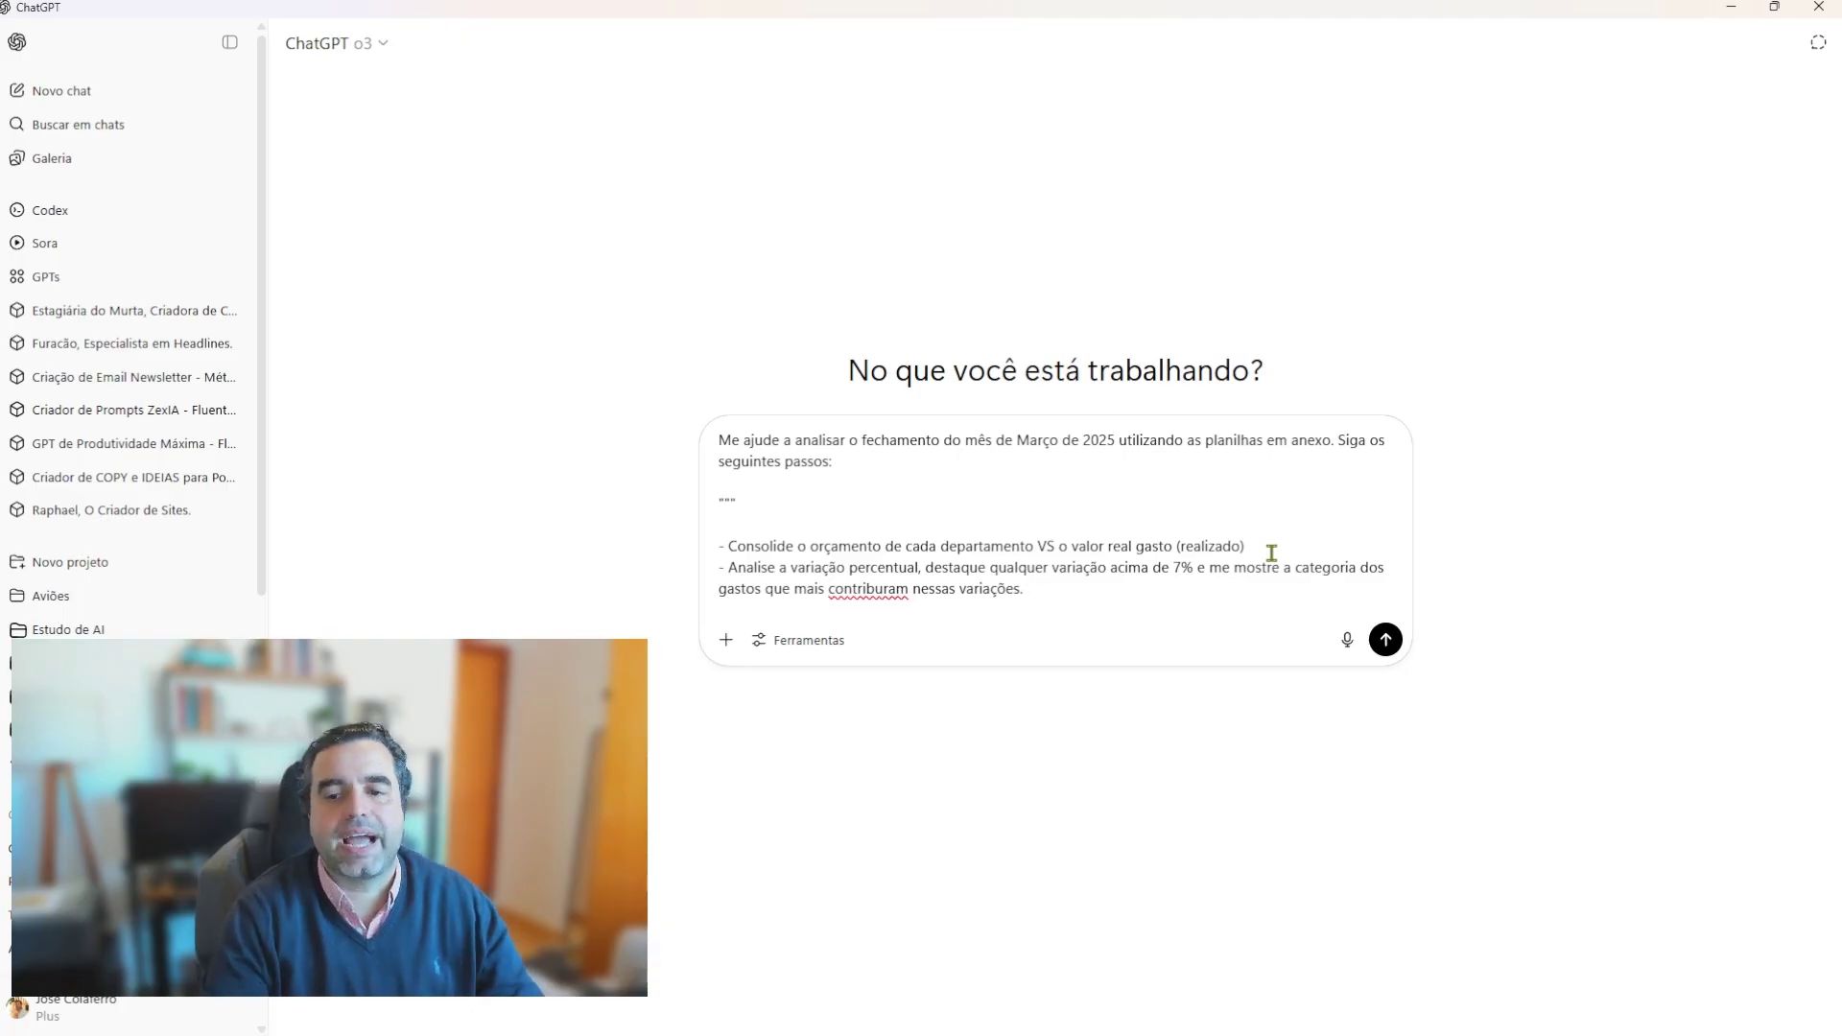
Step: Extend the second bullet with the sentence "Não crie hipóteses do porque essas categorias contribuiram com tais variações"
{"action": "type", "text": "Não cr"}
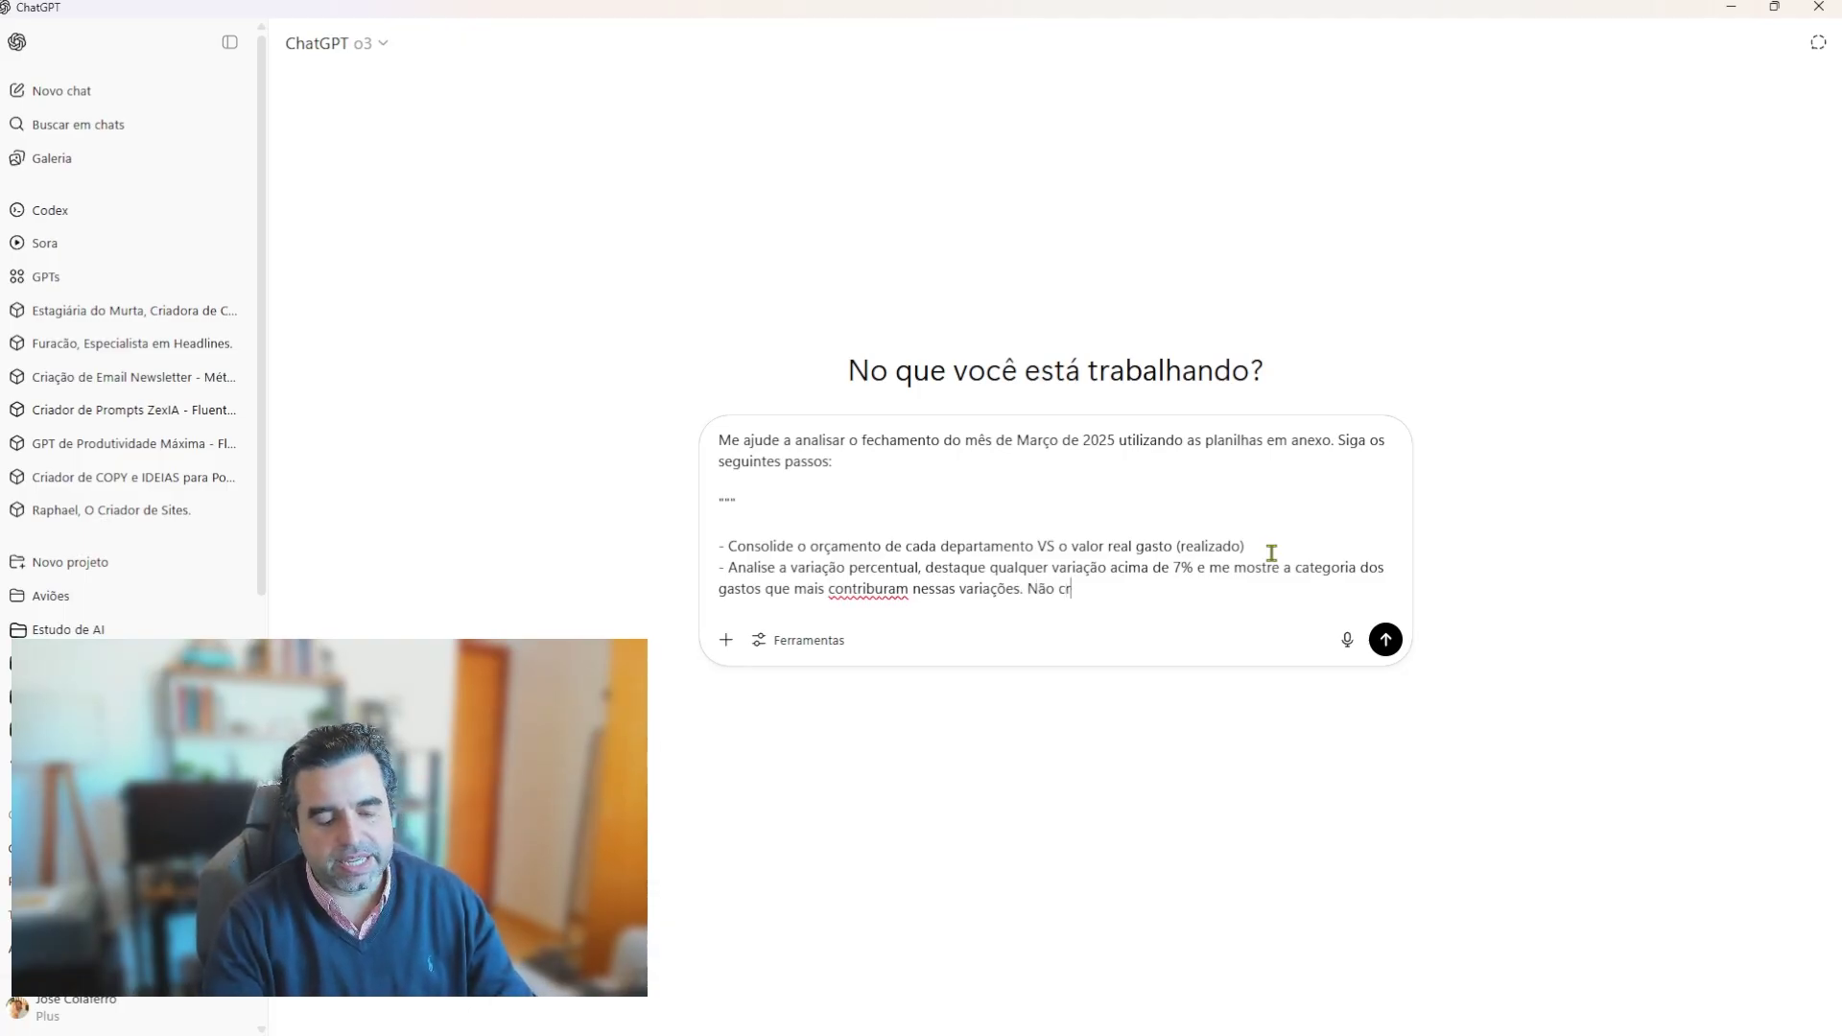
{"action": "type", "text": "ie hipóteses "}
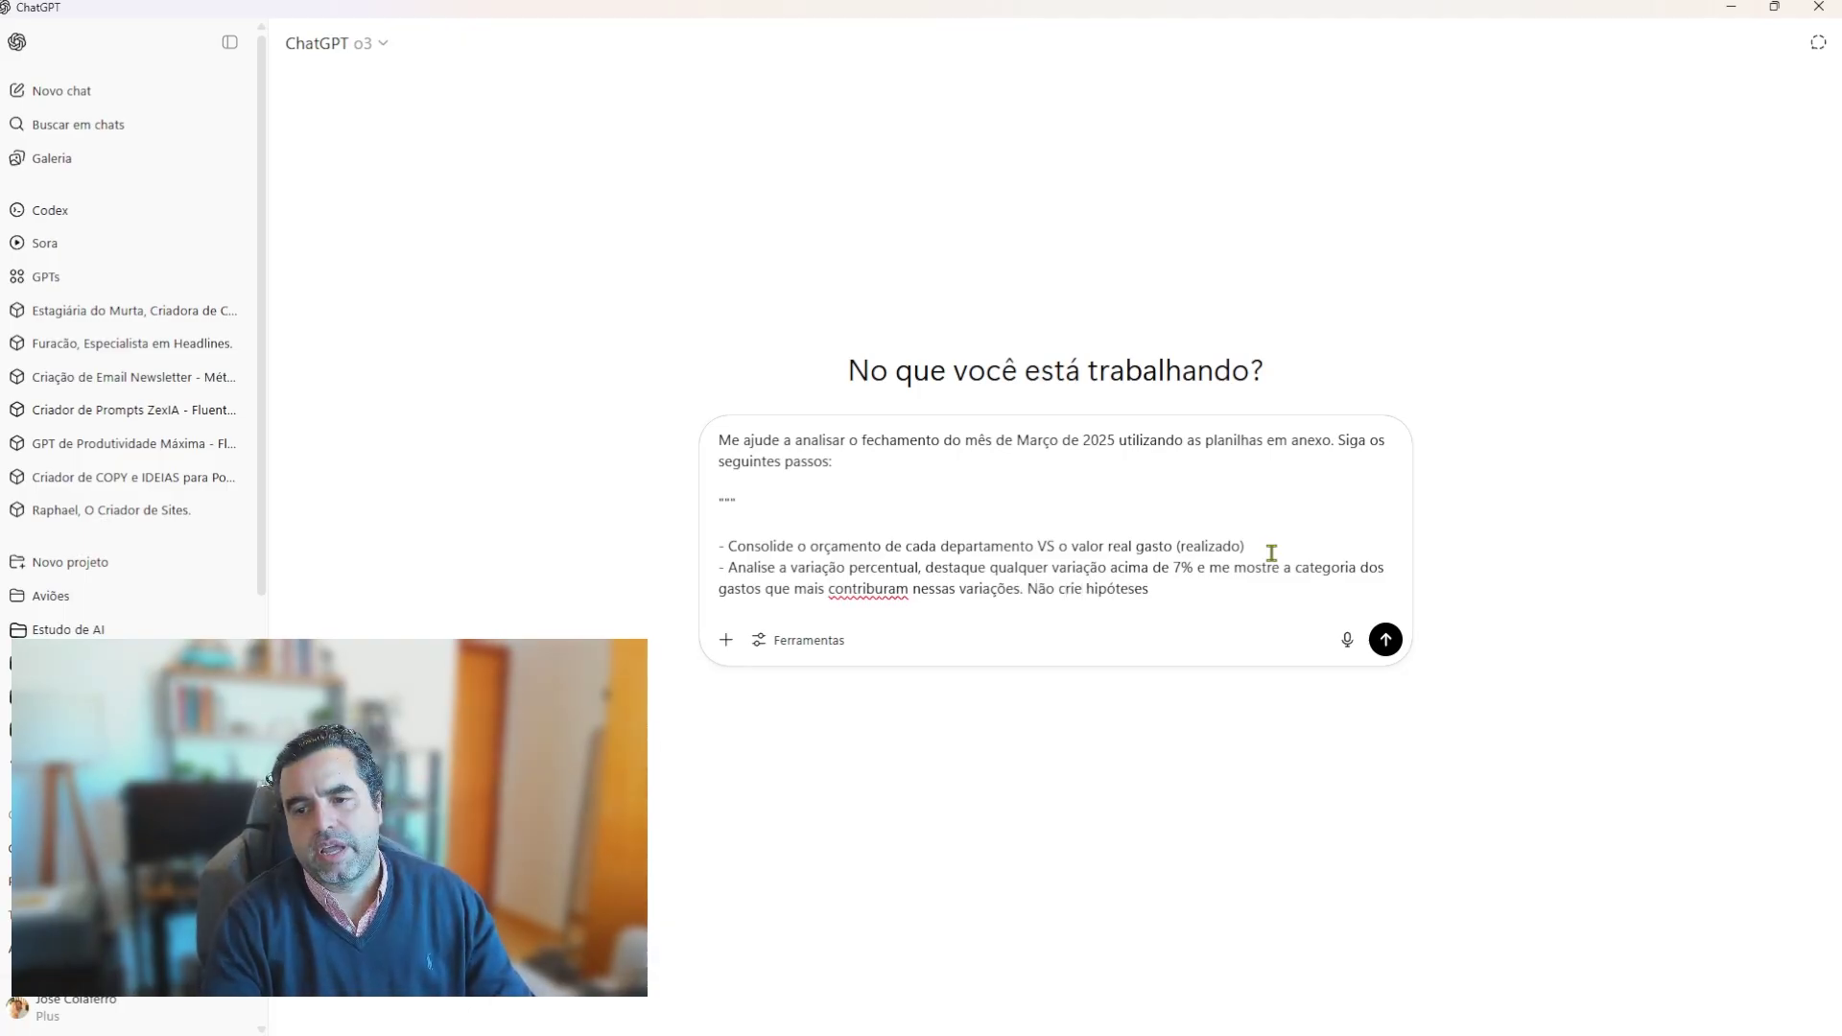
{"action": "type", "text": "do porque essas c"}
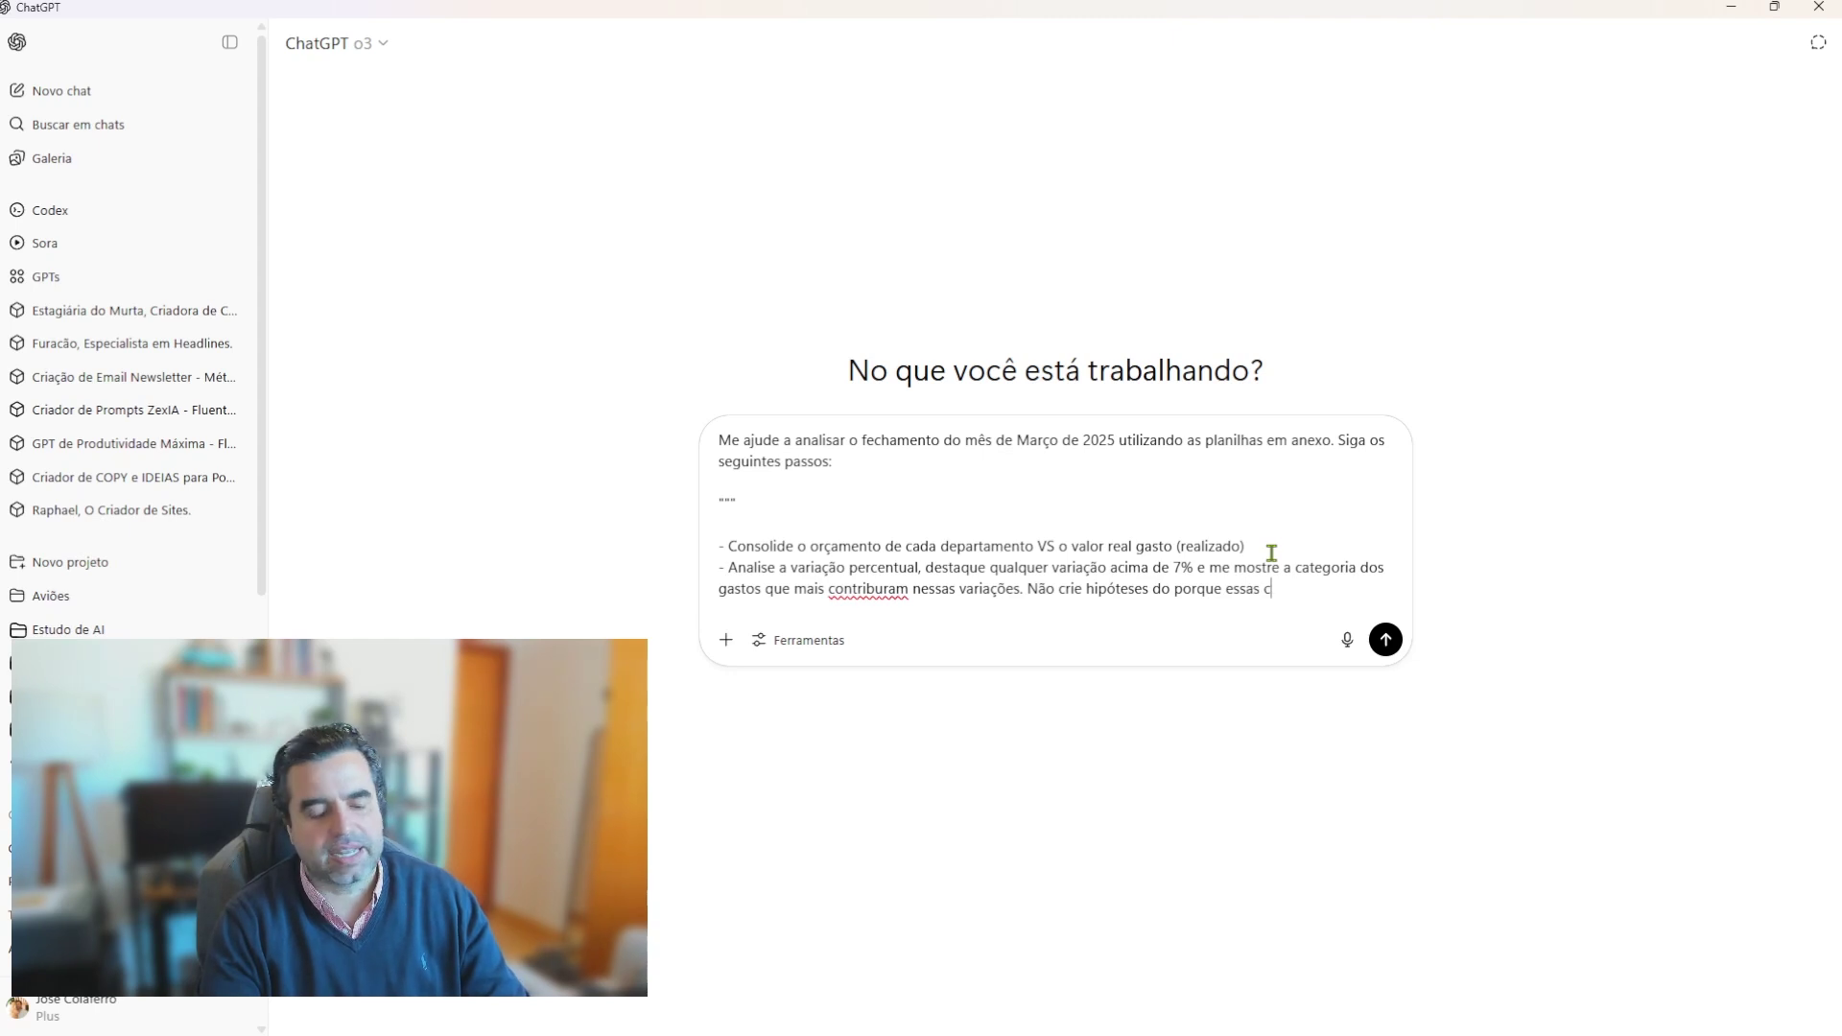
{"action": "type", "text": "ategorias contribuiram com "}
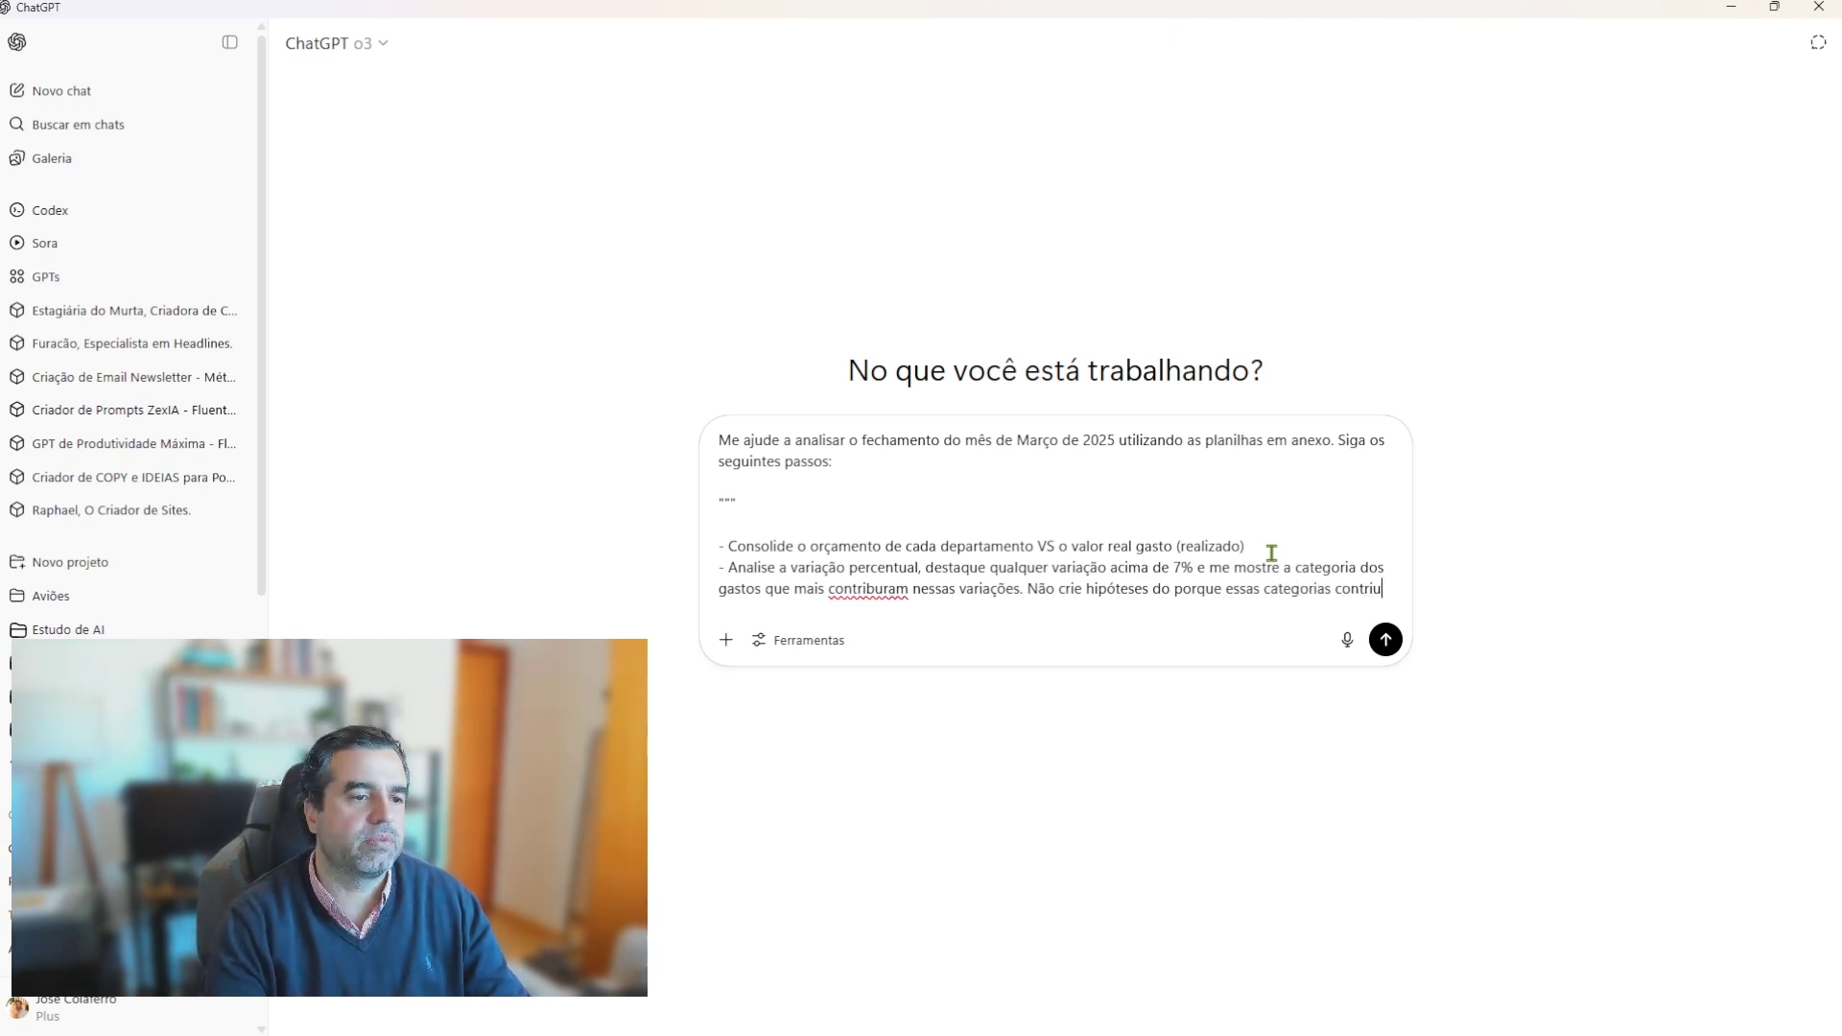
{"action": "type", "text": "tais varia"}
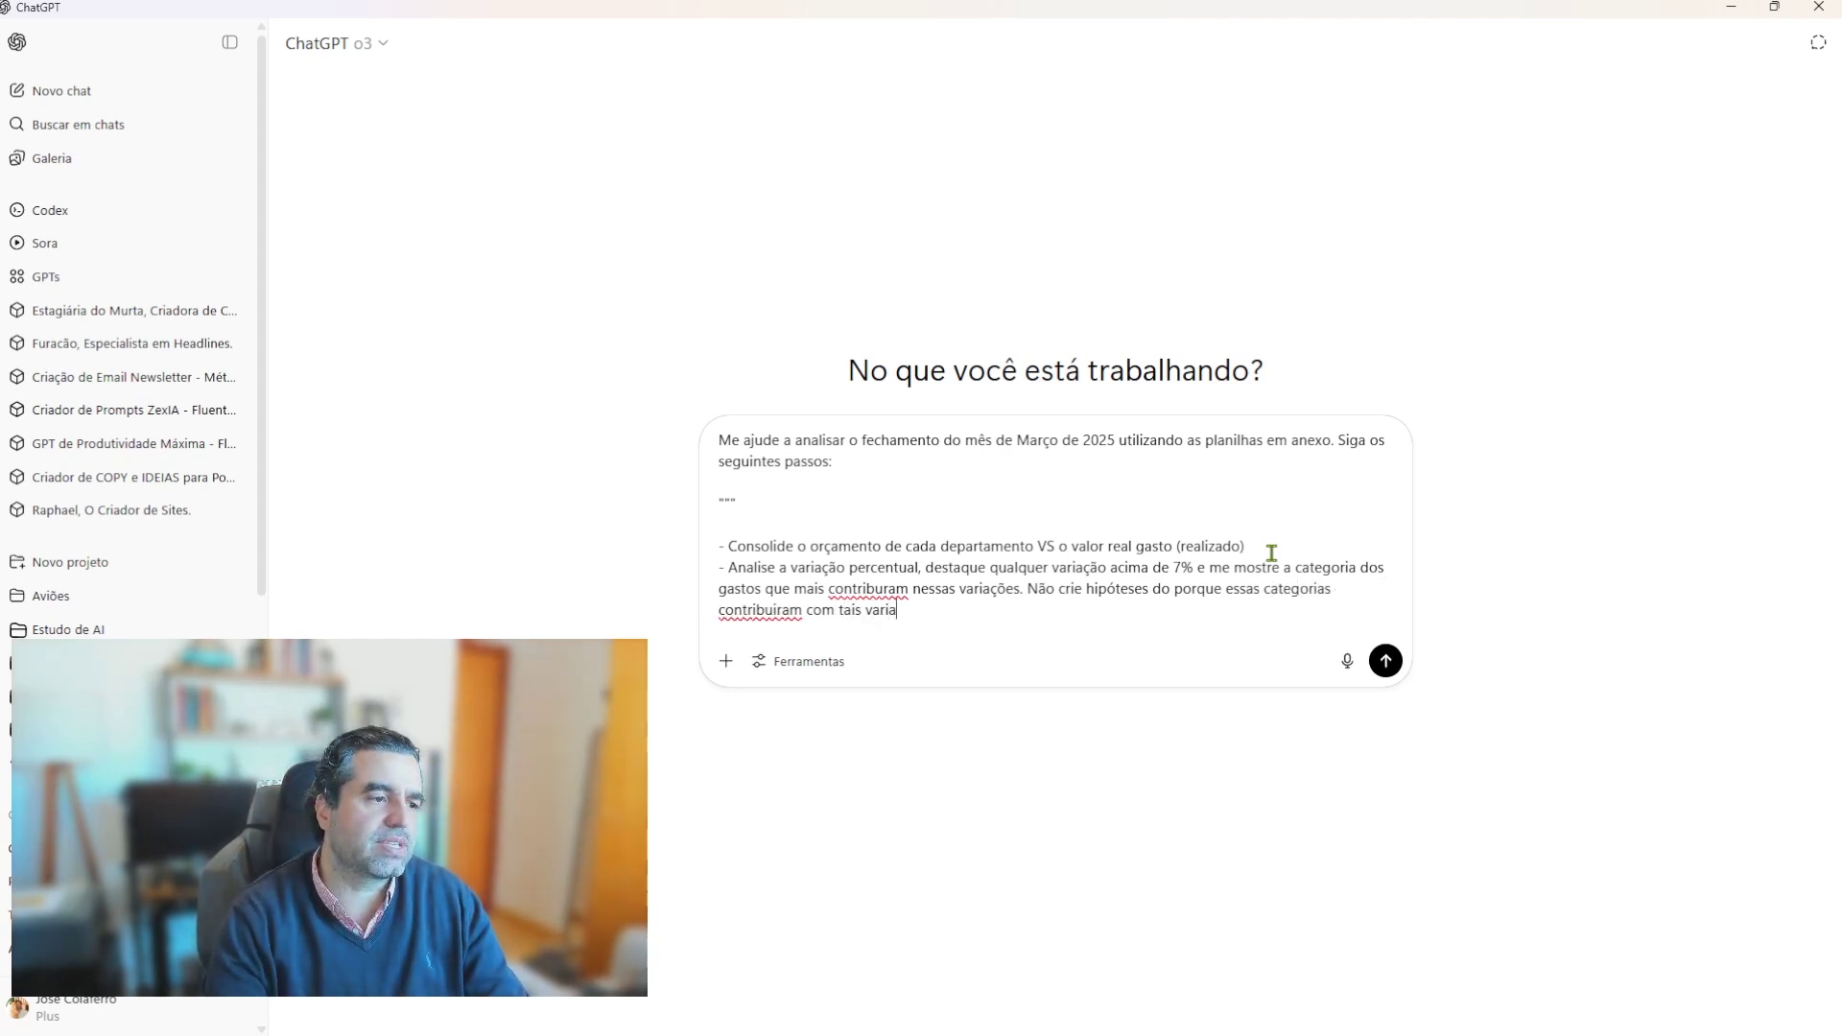
{"action": "type", "text": "cões"}
Step: Add a third bullet reading "- Crie tabelas e gráficos para mostrar e fundamentar suas conclusões"
{"action": "key", "text": "shift+Return"}
{"action": "type", "text": "-"}
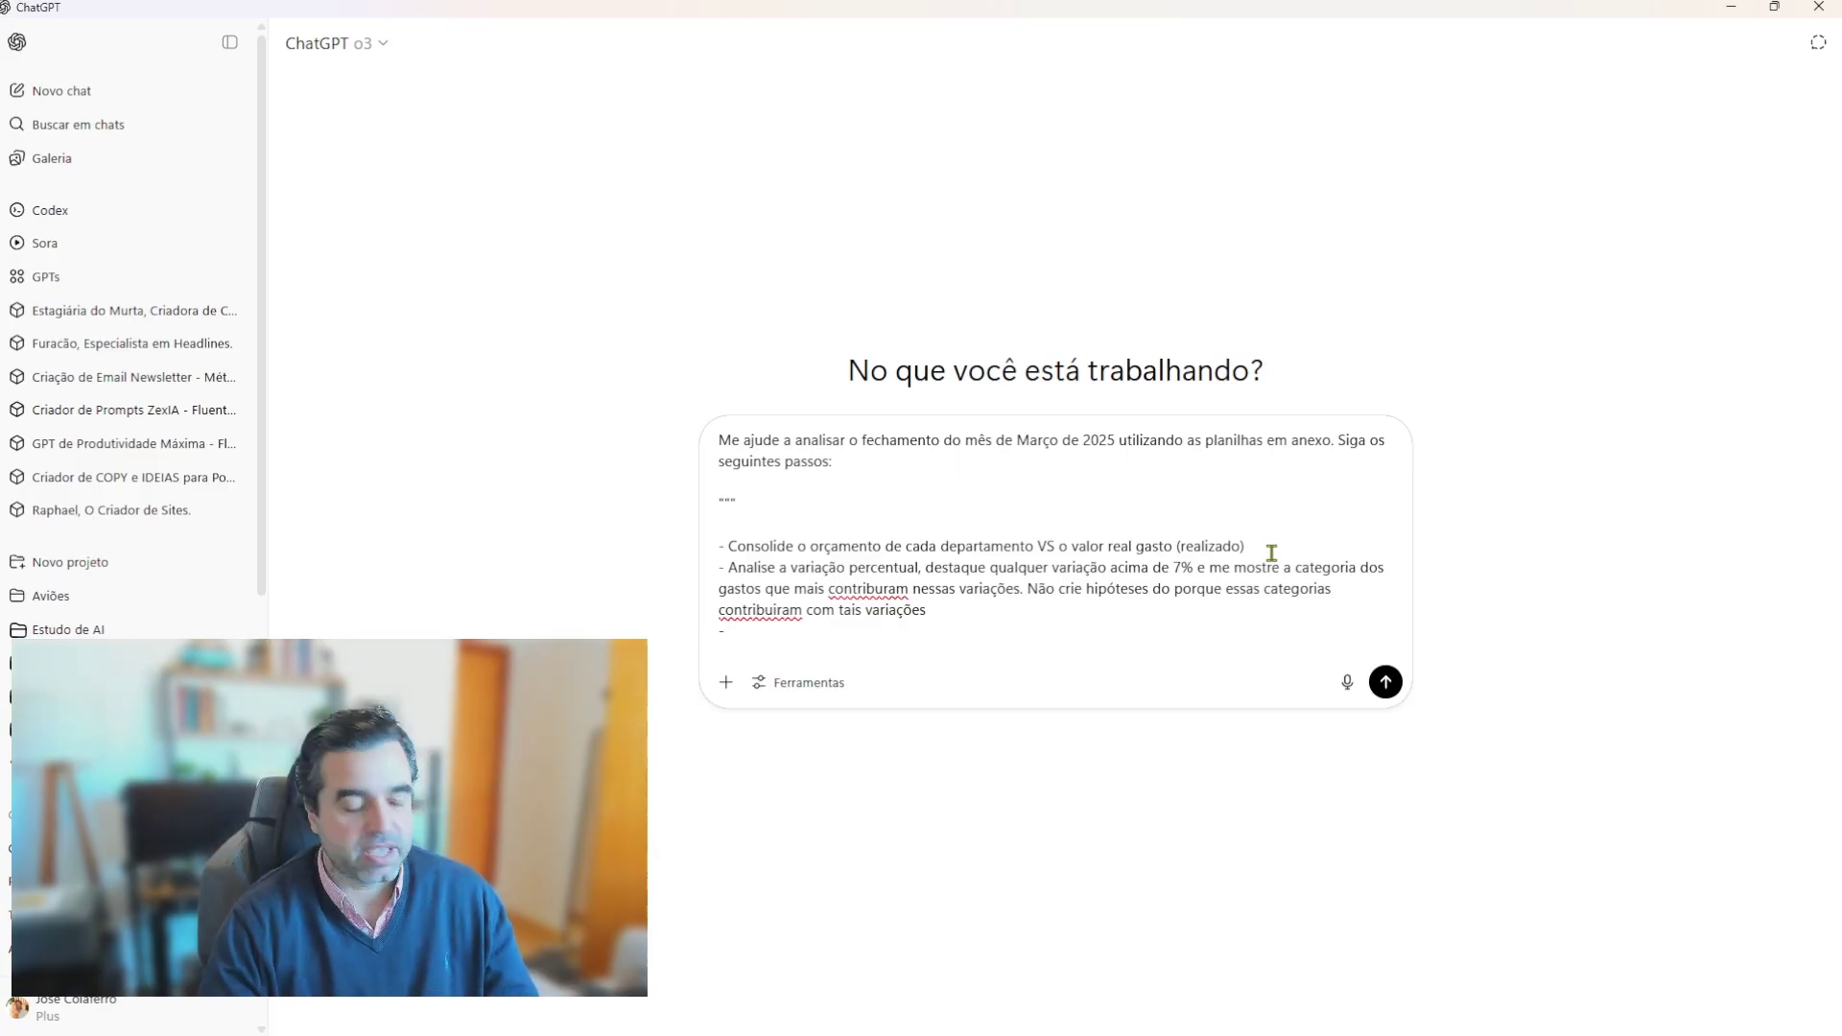
{"action": "type", "text": "rie"}
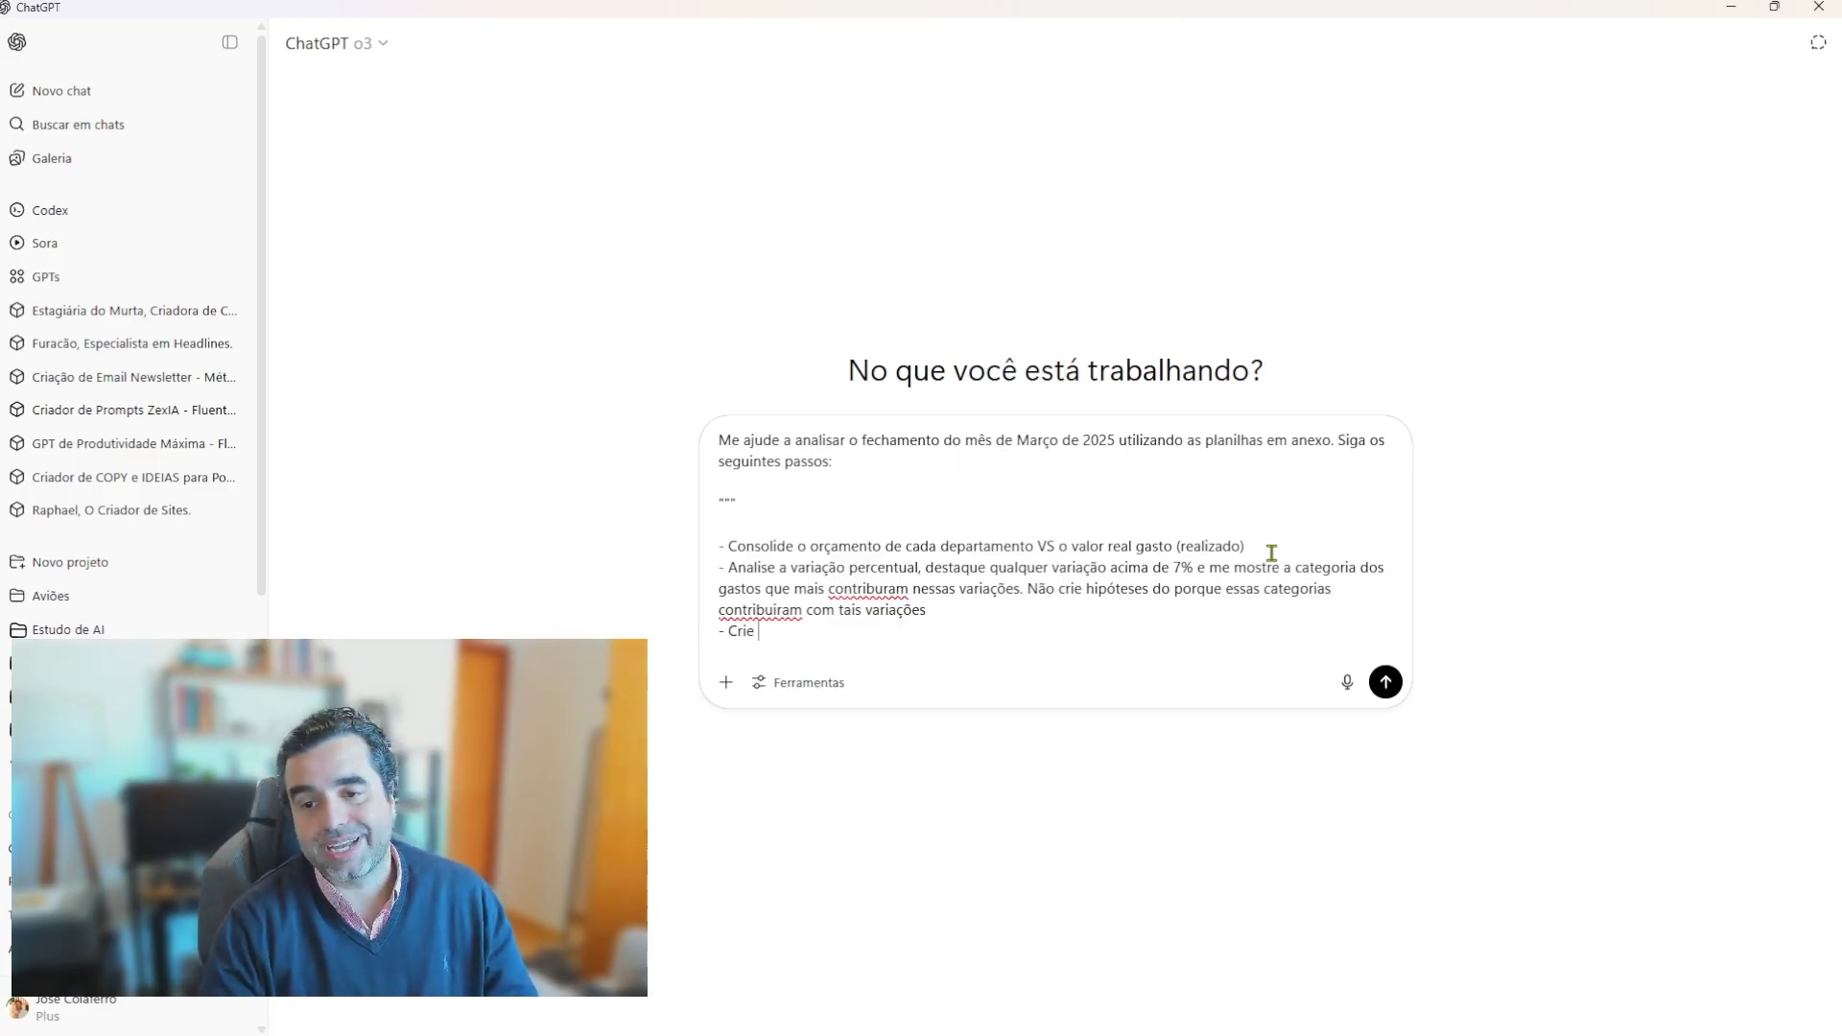
{"action": "type", "text": " tabelas e grá"}
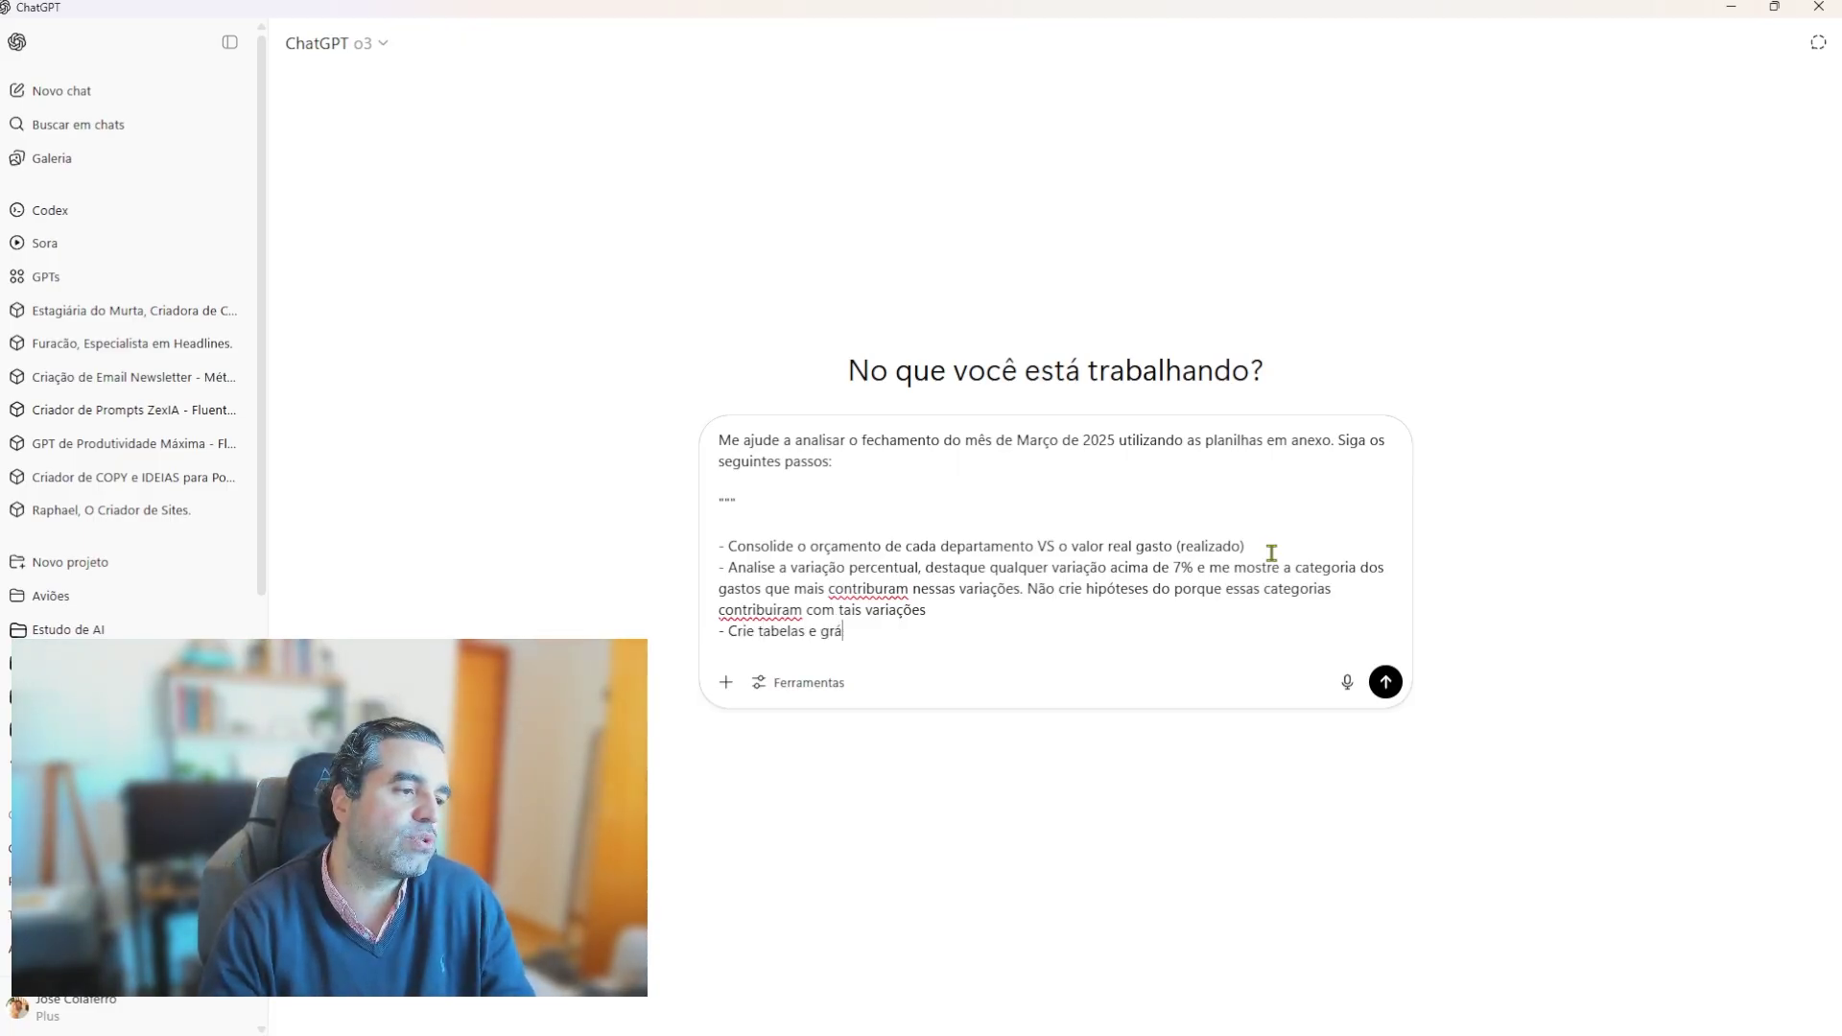
{"action": "type", "text": "ficos para mostrar e funda"}
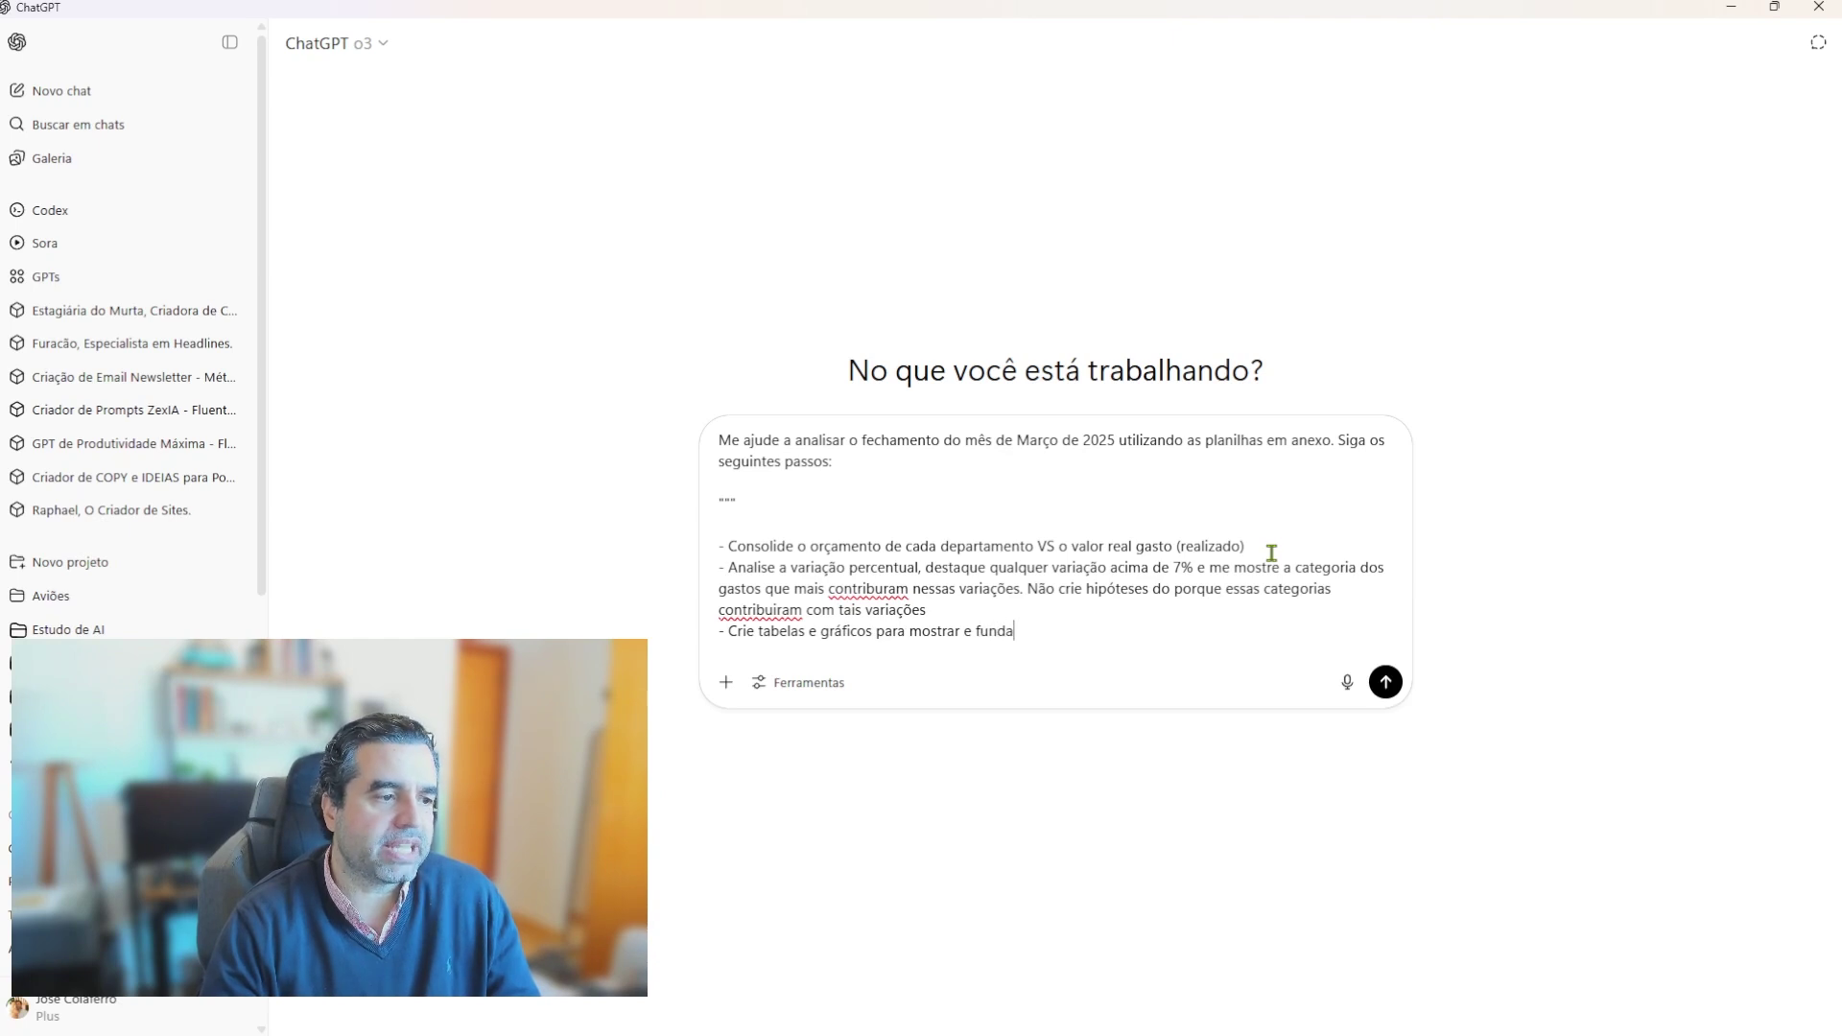
{"action": "type", "text": "mentar suas "}
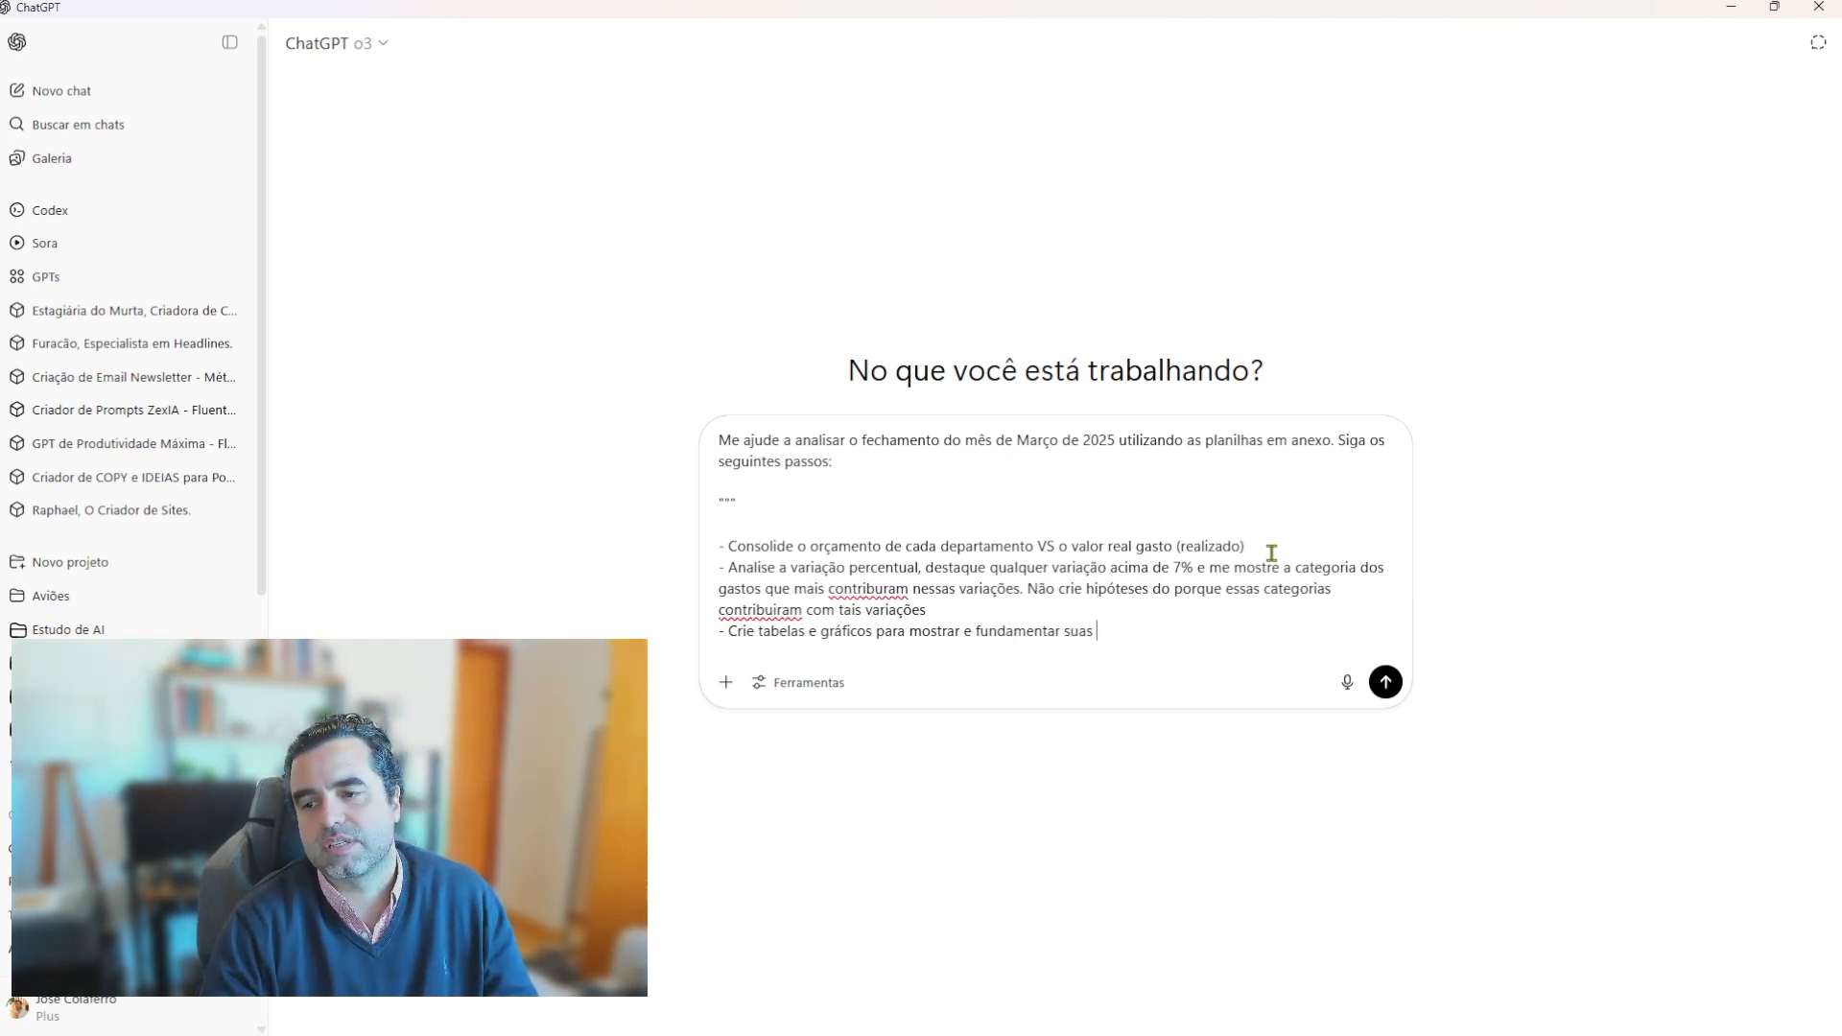
{"action": "type", "text": "conclusões"}
Step: Add a fourth bullet reading "- Procure na Internet por Guias sobre variações de orçamento aceitaveis para empresas do segmento"
{"action": "key", "text": "shift+Return"}
{"action": "type", "text": "- Procur"}
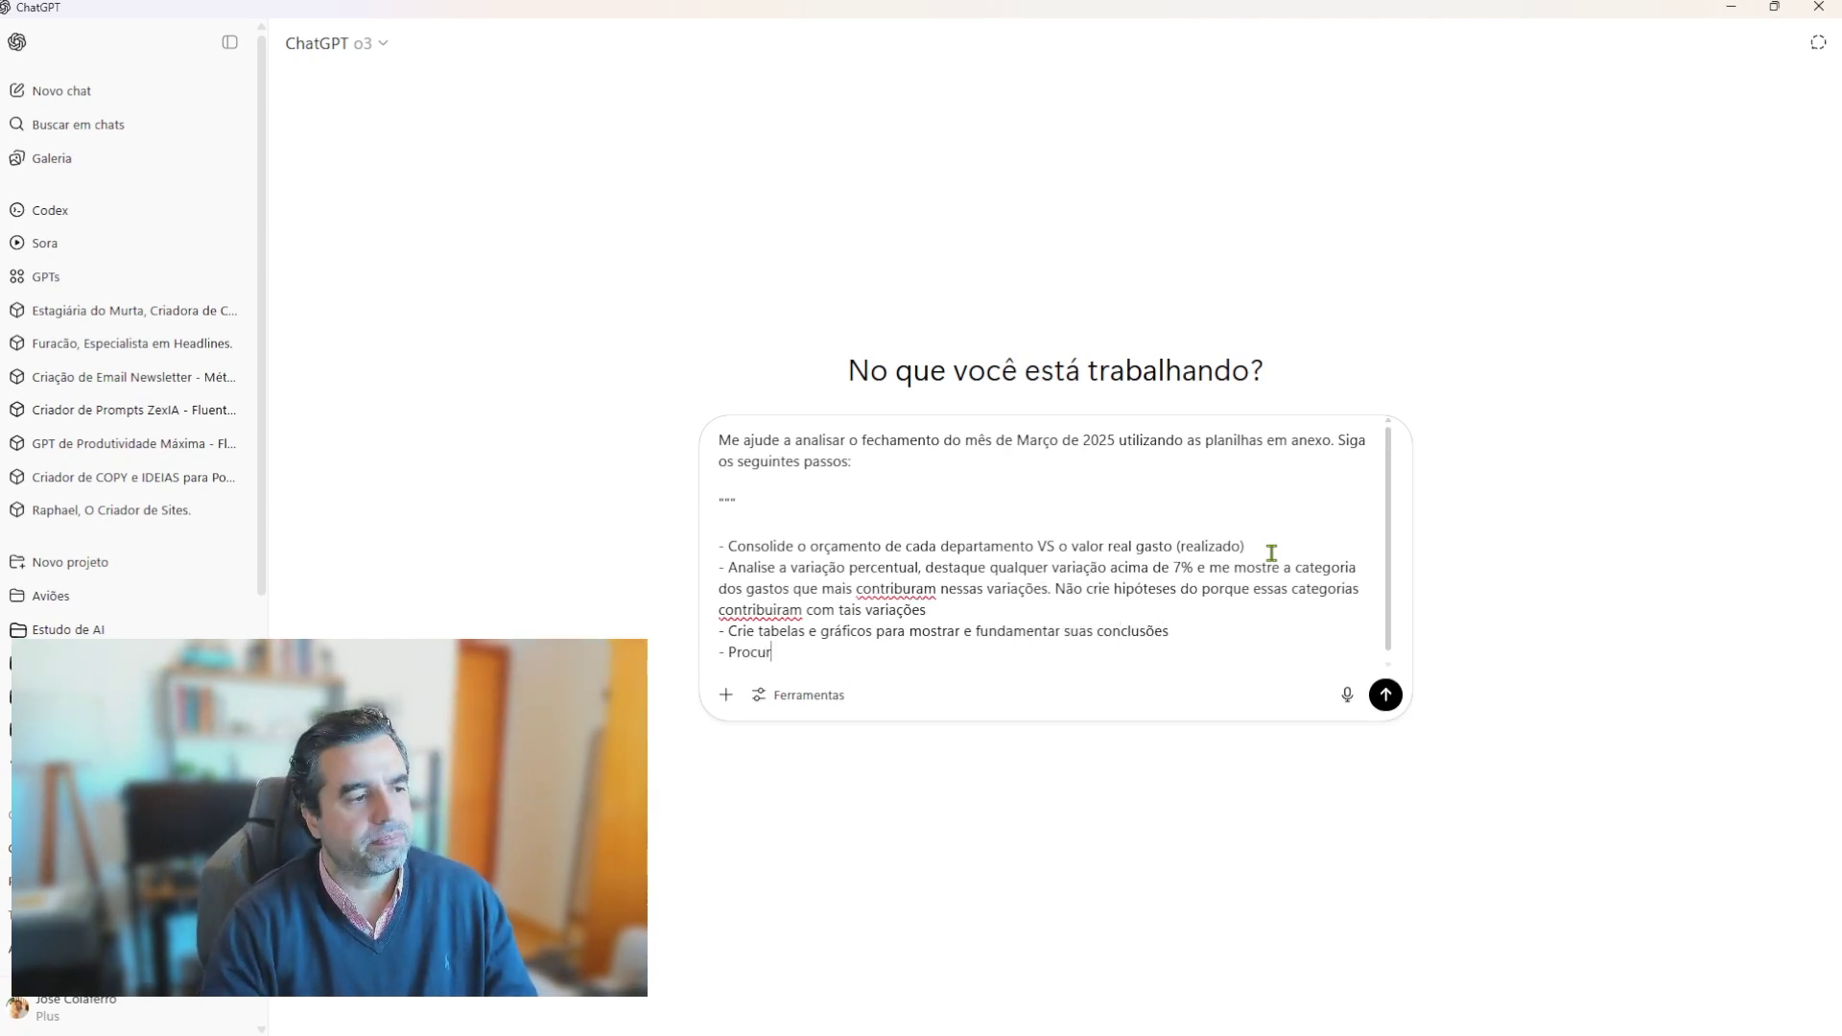
{"action": "type", "text": "e na Internet por "}
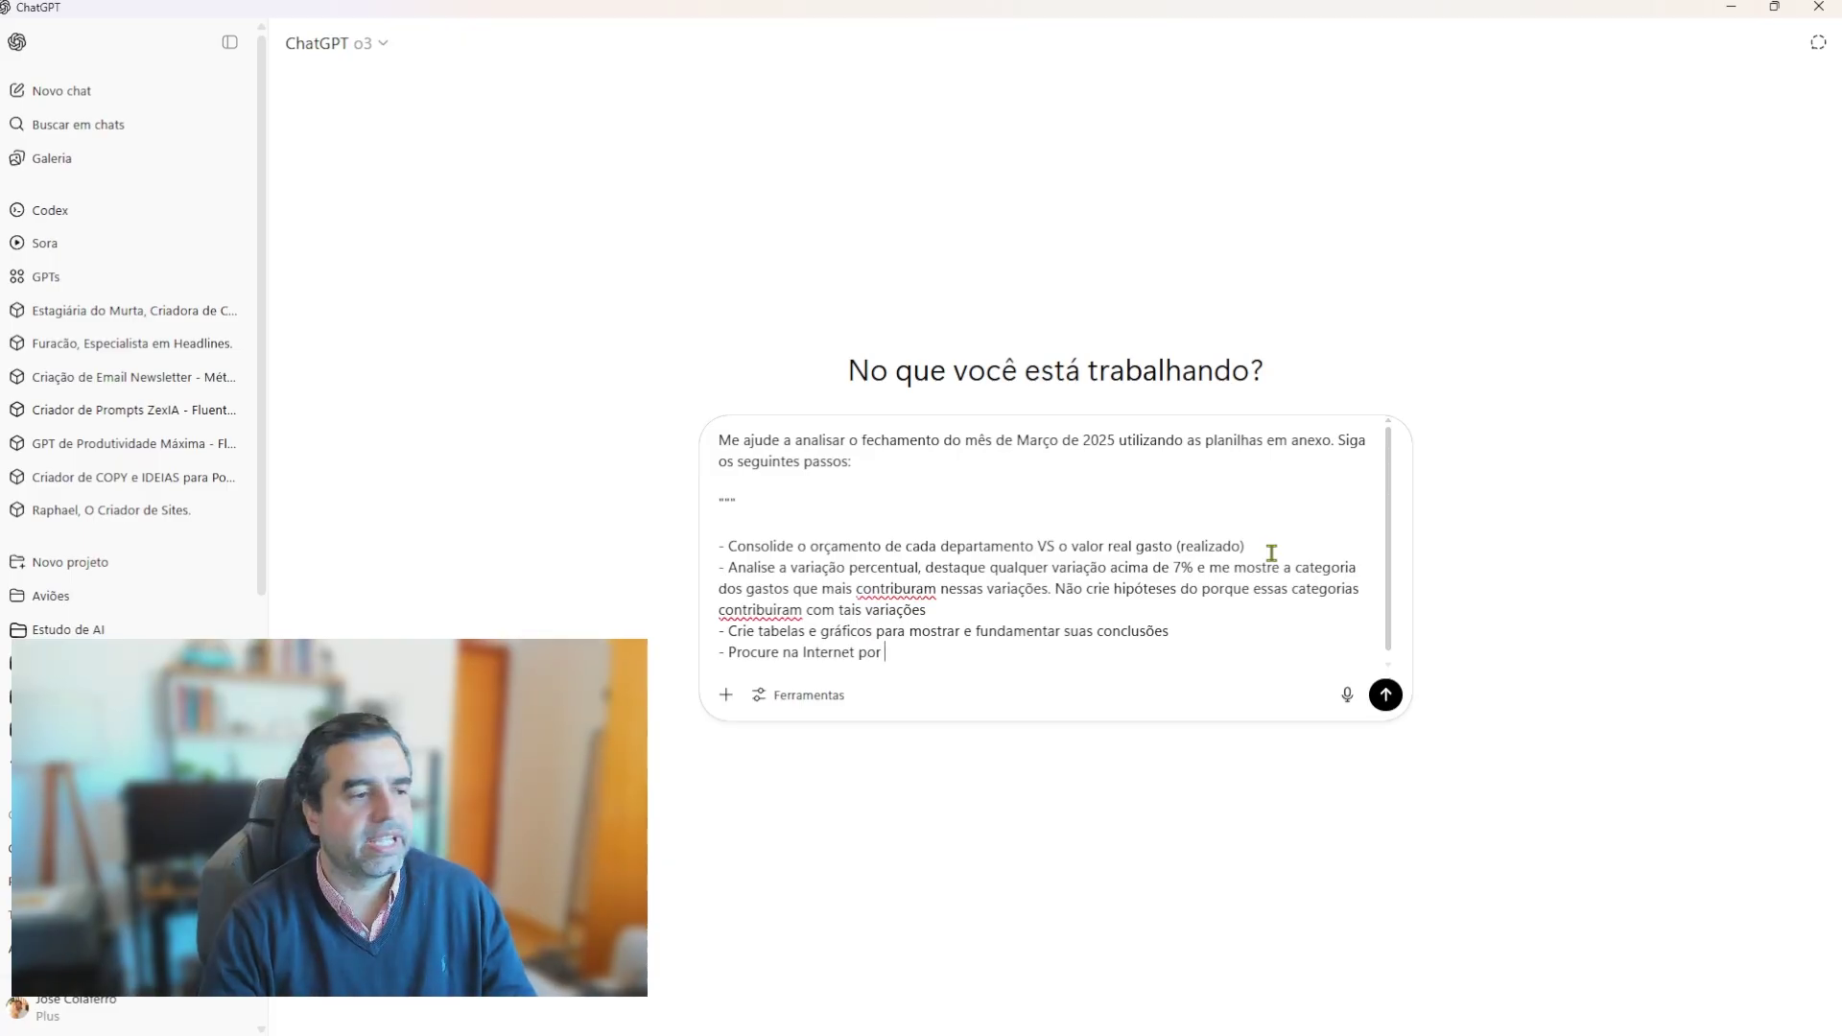
{"action": "type", "text": "Guias sobre var"}
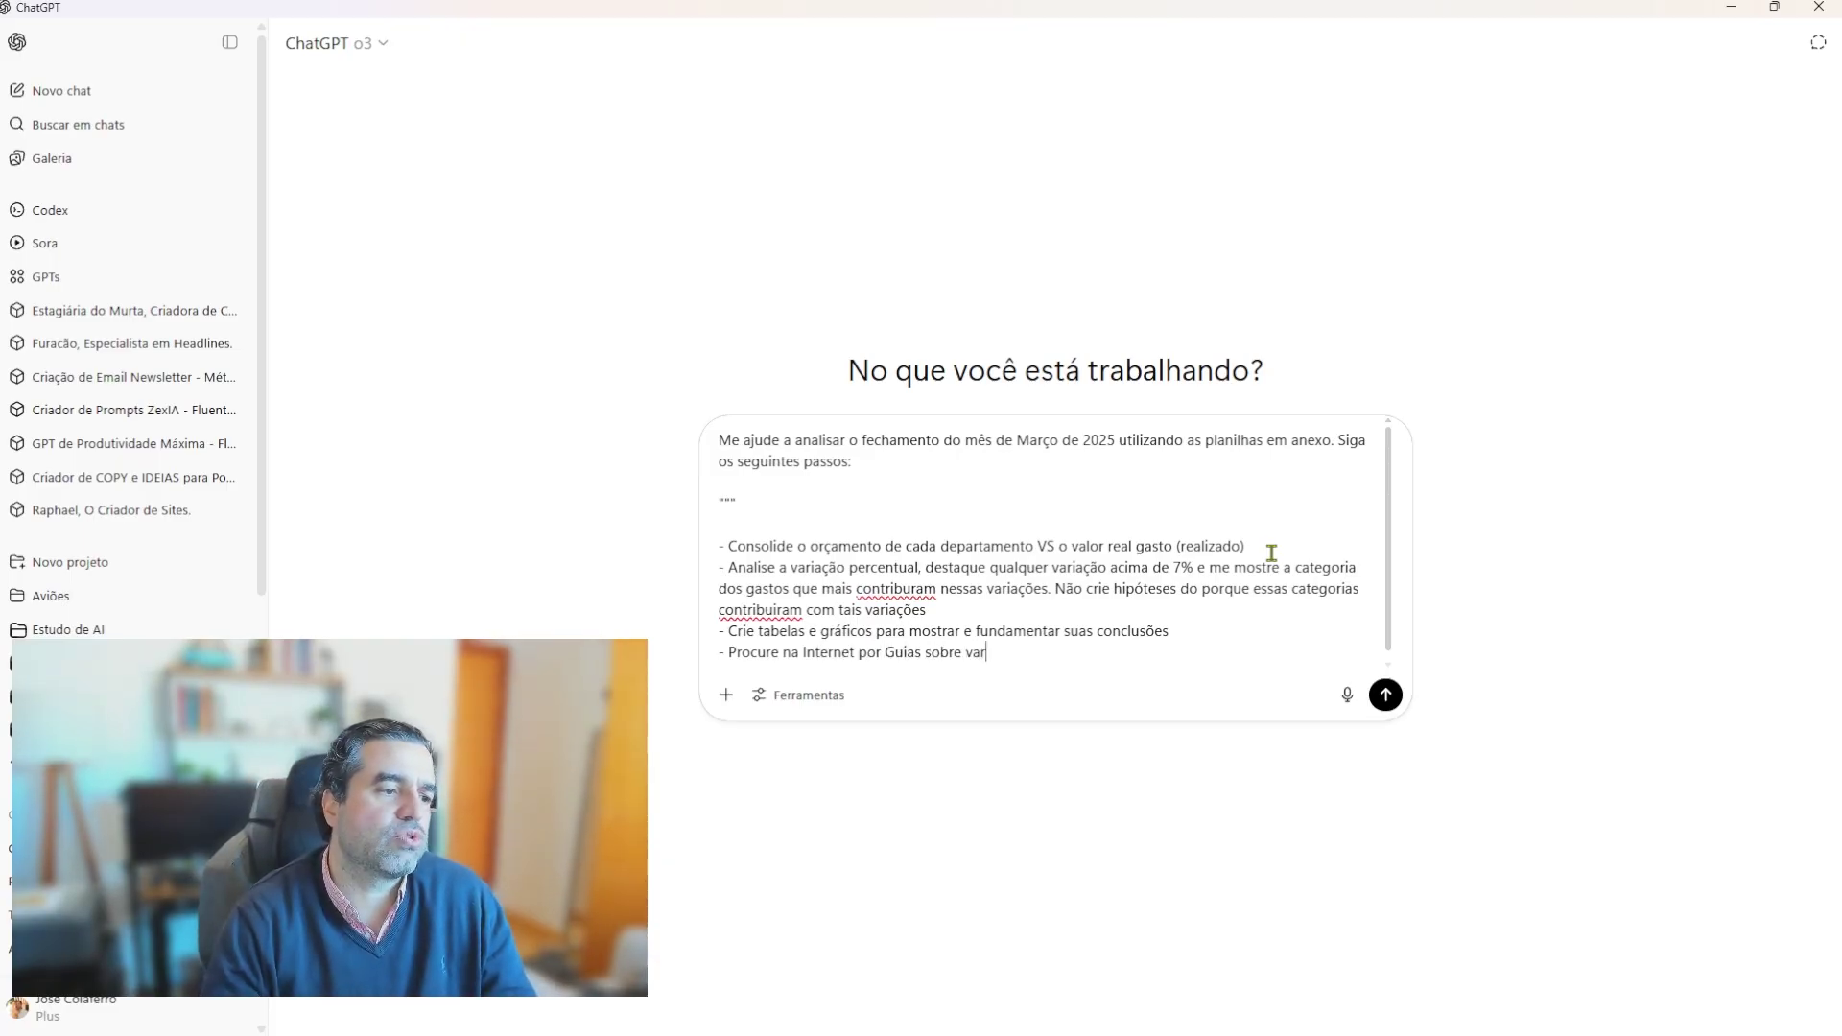
{"action": "type", "text": "iacões de orçamento ac"}
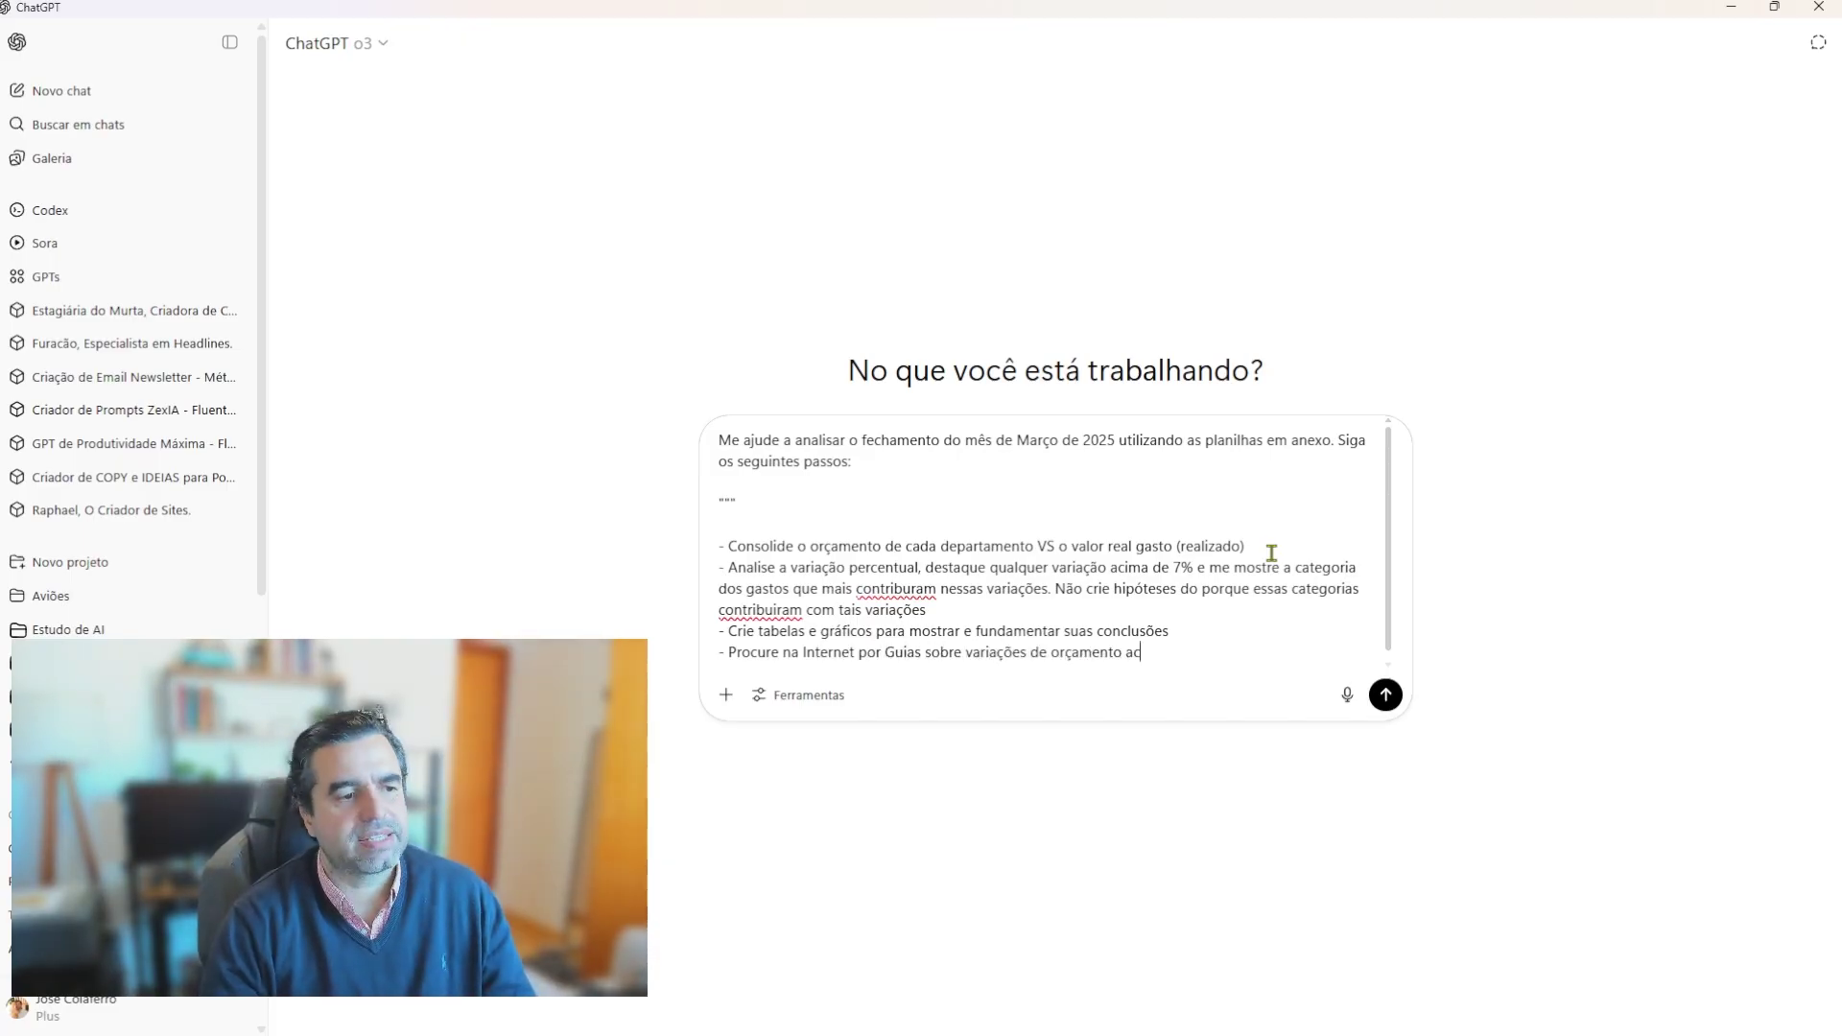
{"action": "type", "text": "eitaveis  para em"}
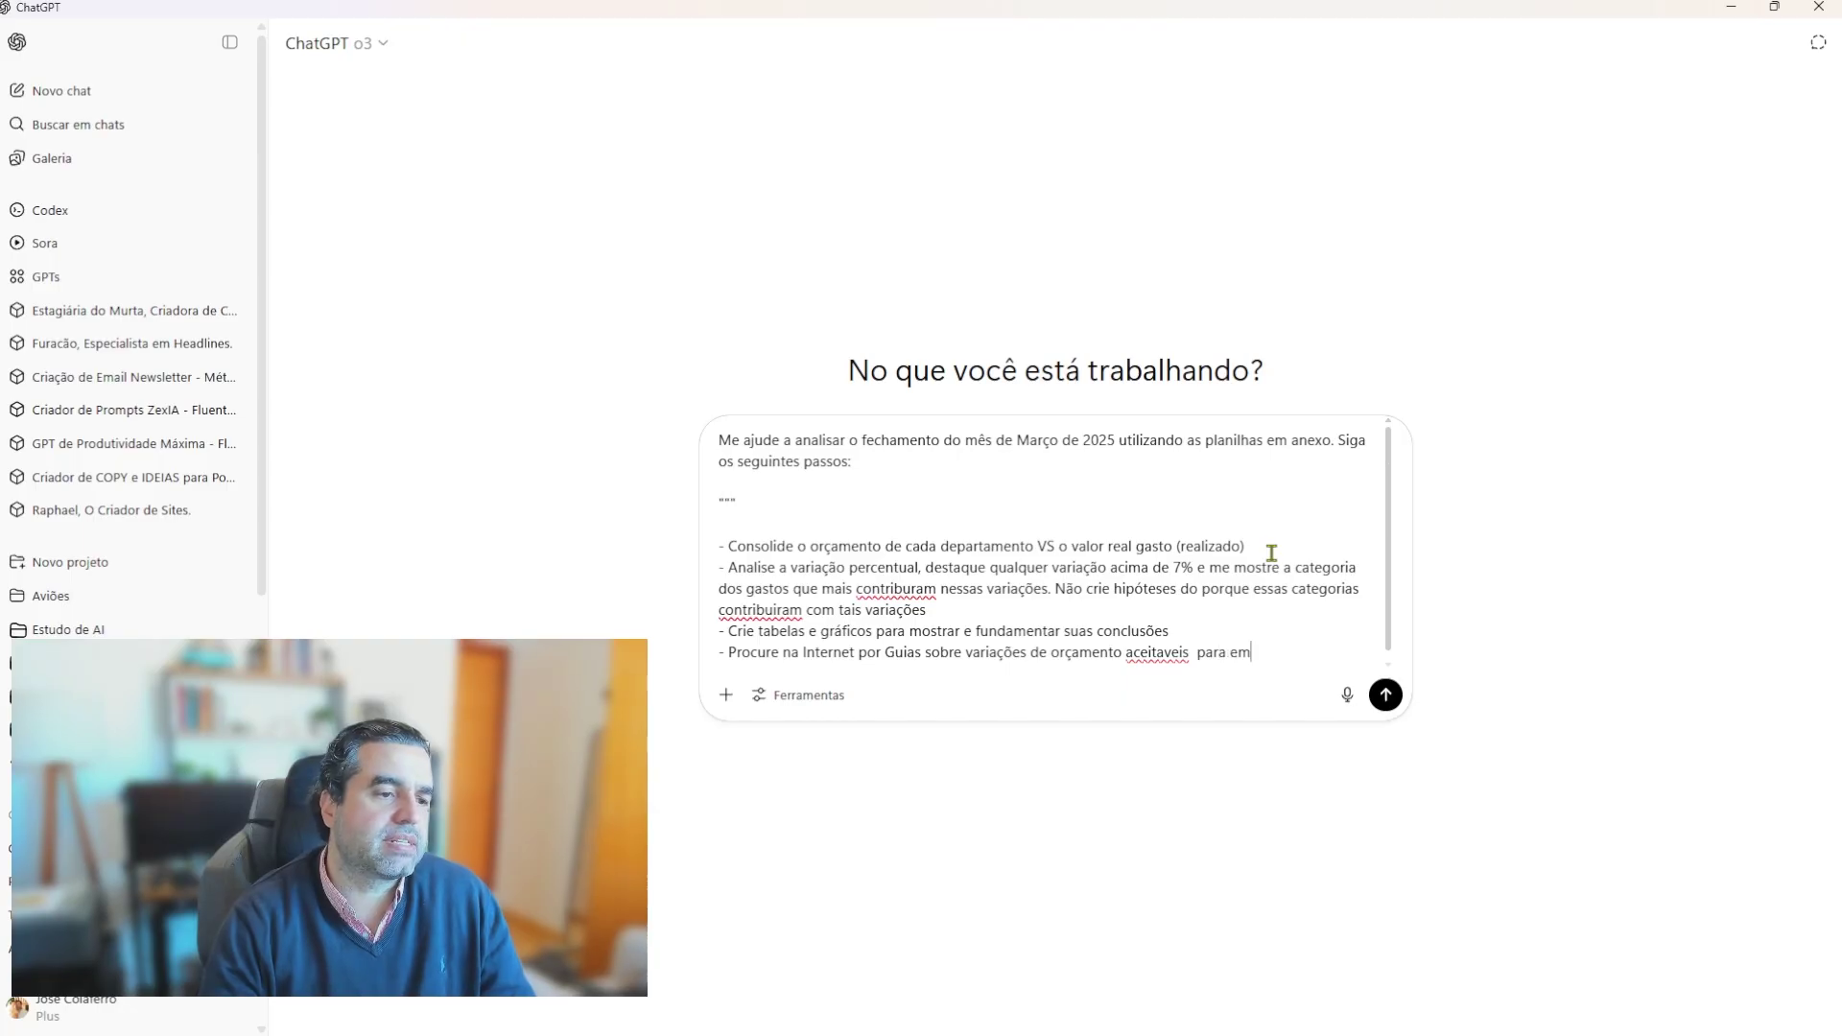
{"action": "type", "text": "presas do segmento"}
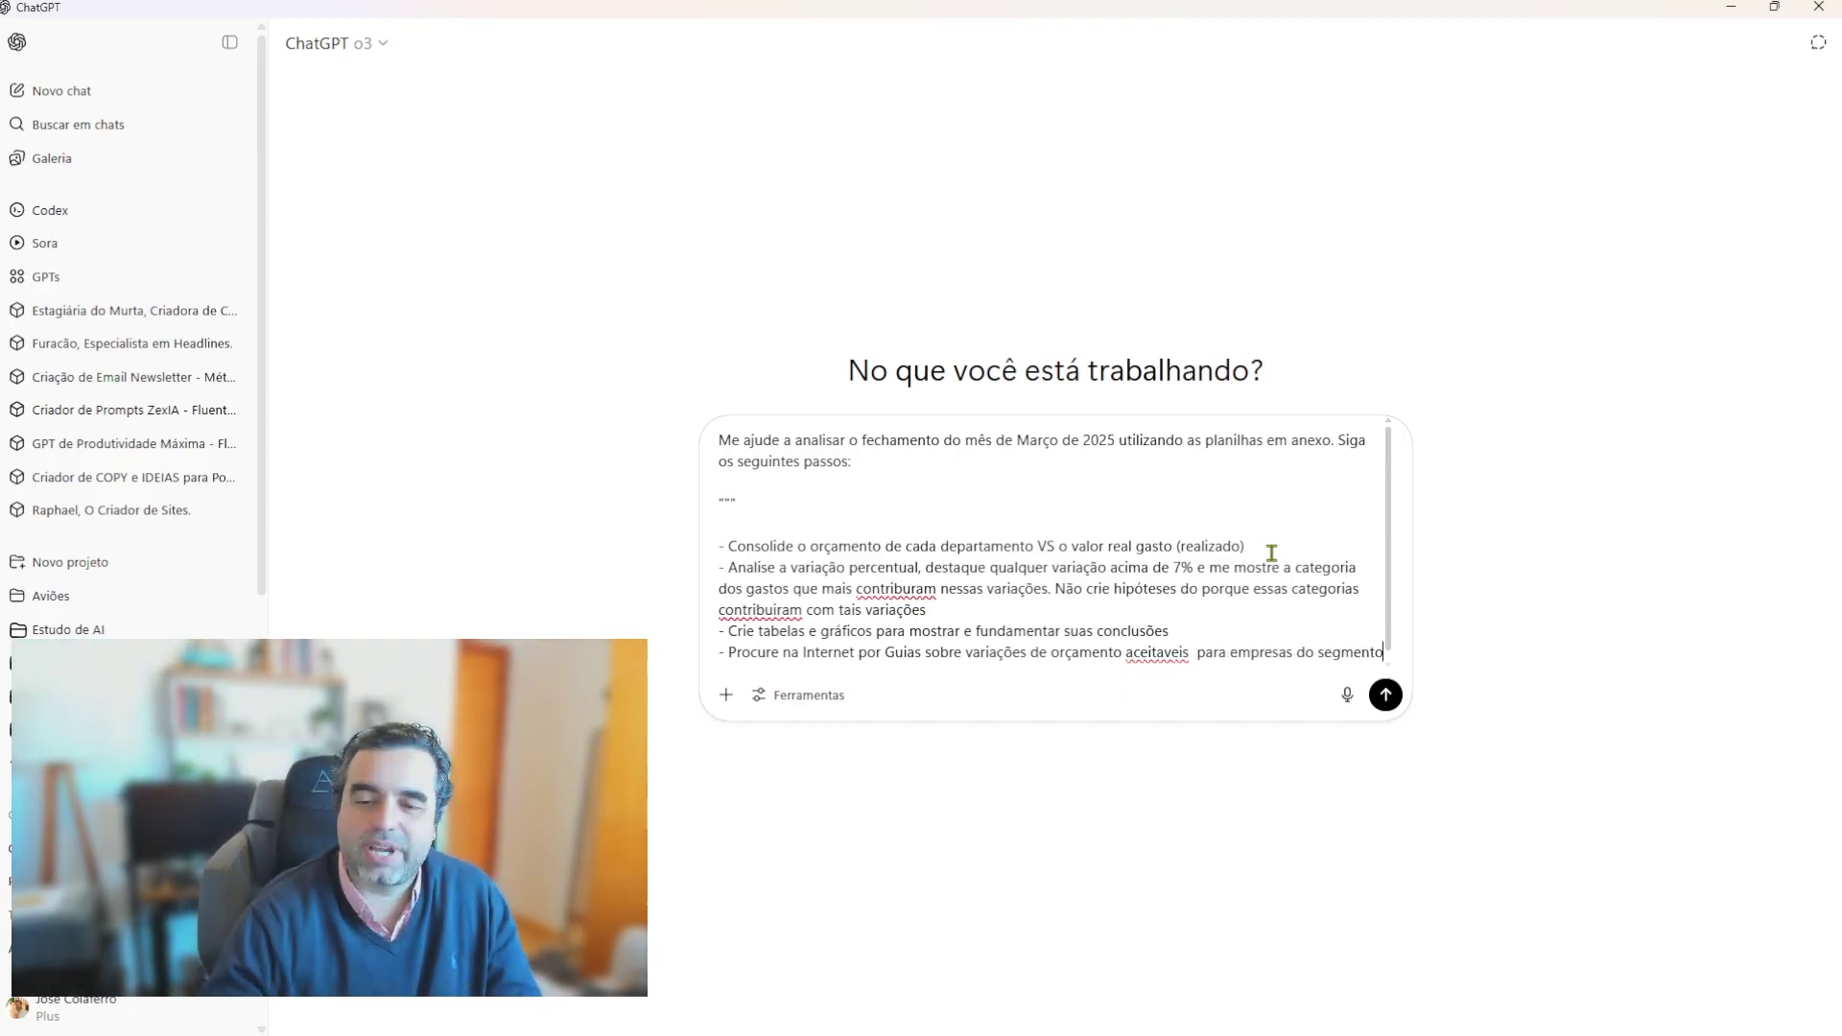
Step: Switch to the Excel budget workbook, view it at full size to review the departmental budgets, and return to the ChatGPT prompt
{"action": "key", "text": "alt+Tab"}
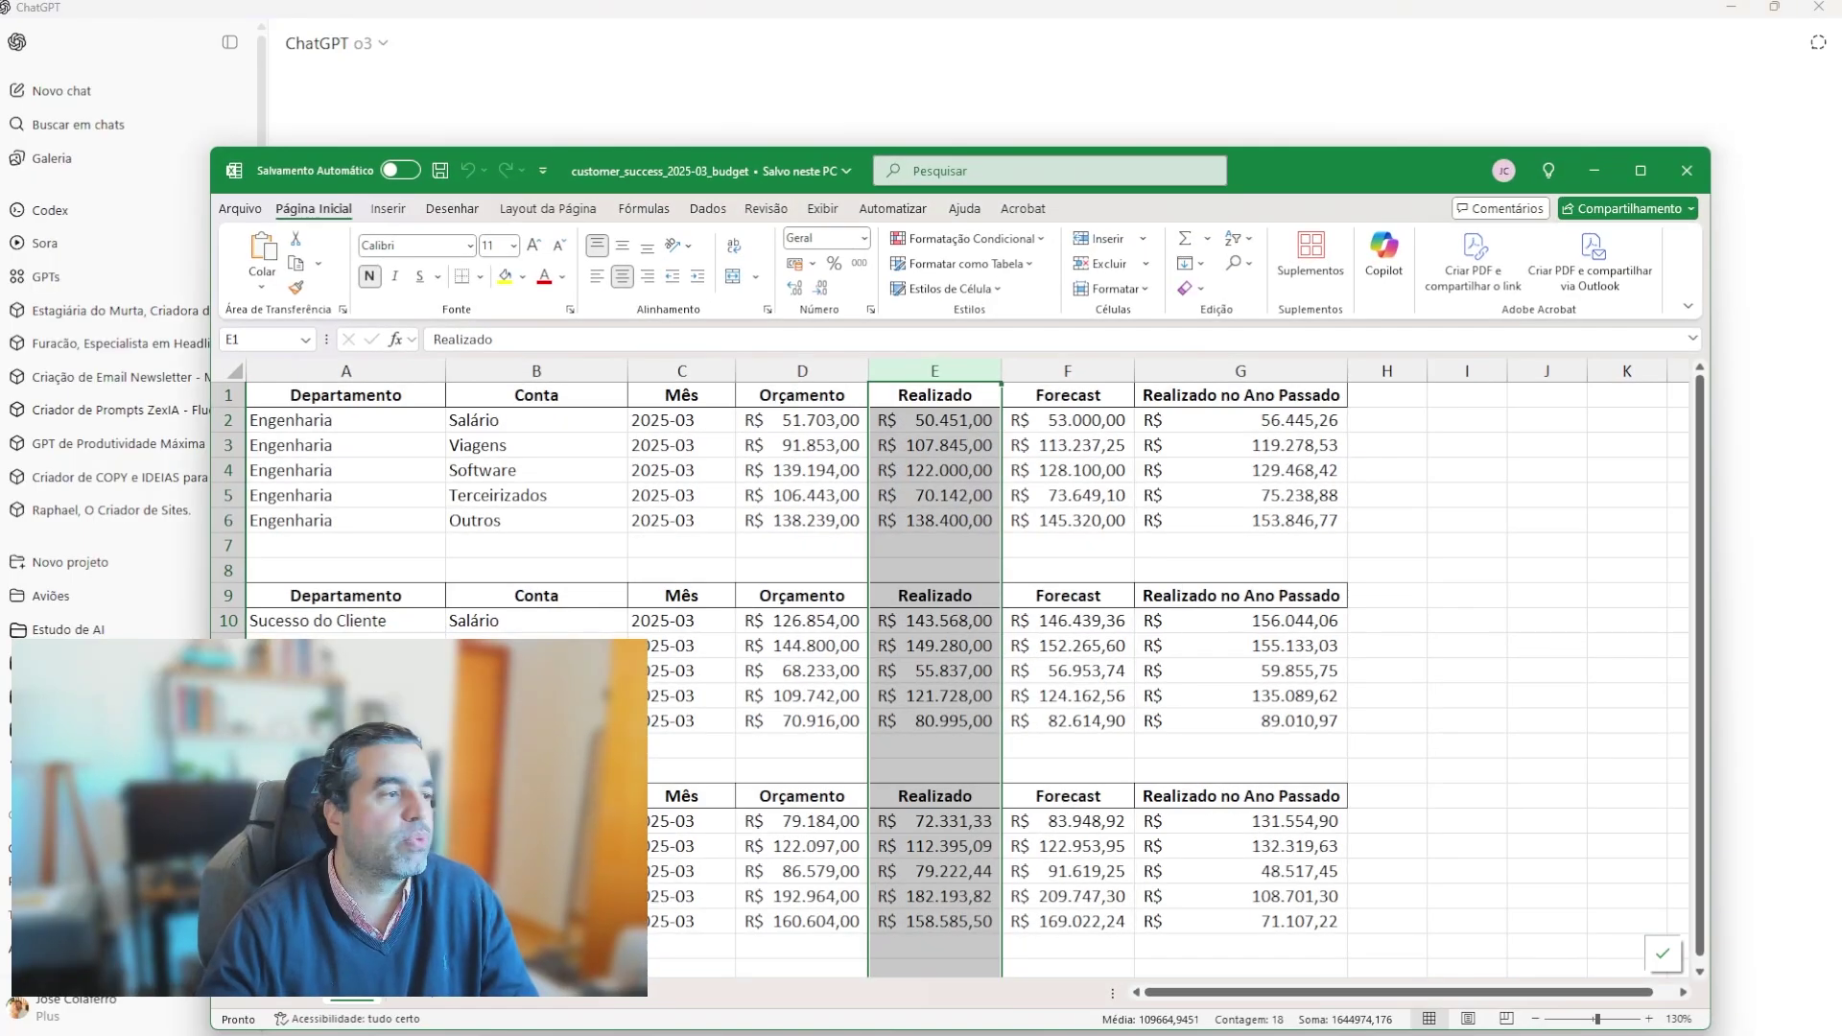
{"action": "left_click_drag", "start_coordinate": [1371, 182], "coordinate": [1342, 124]}
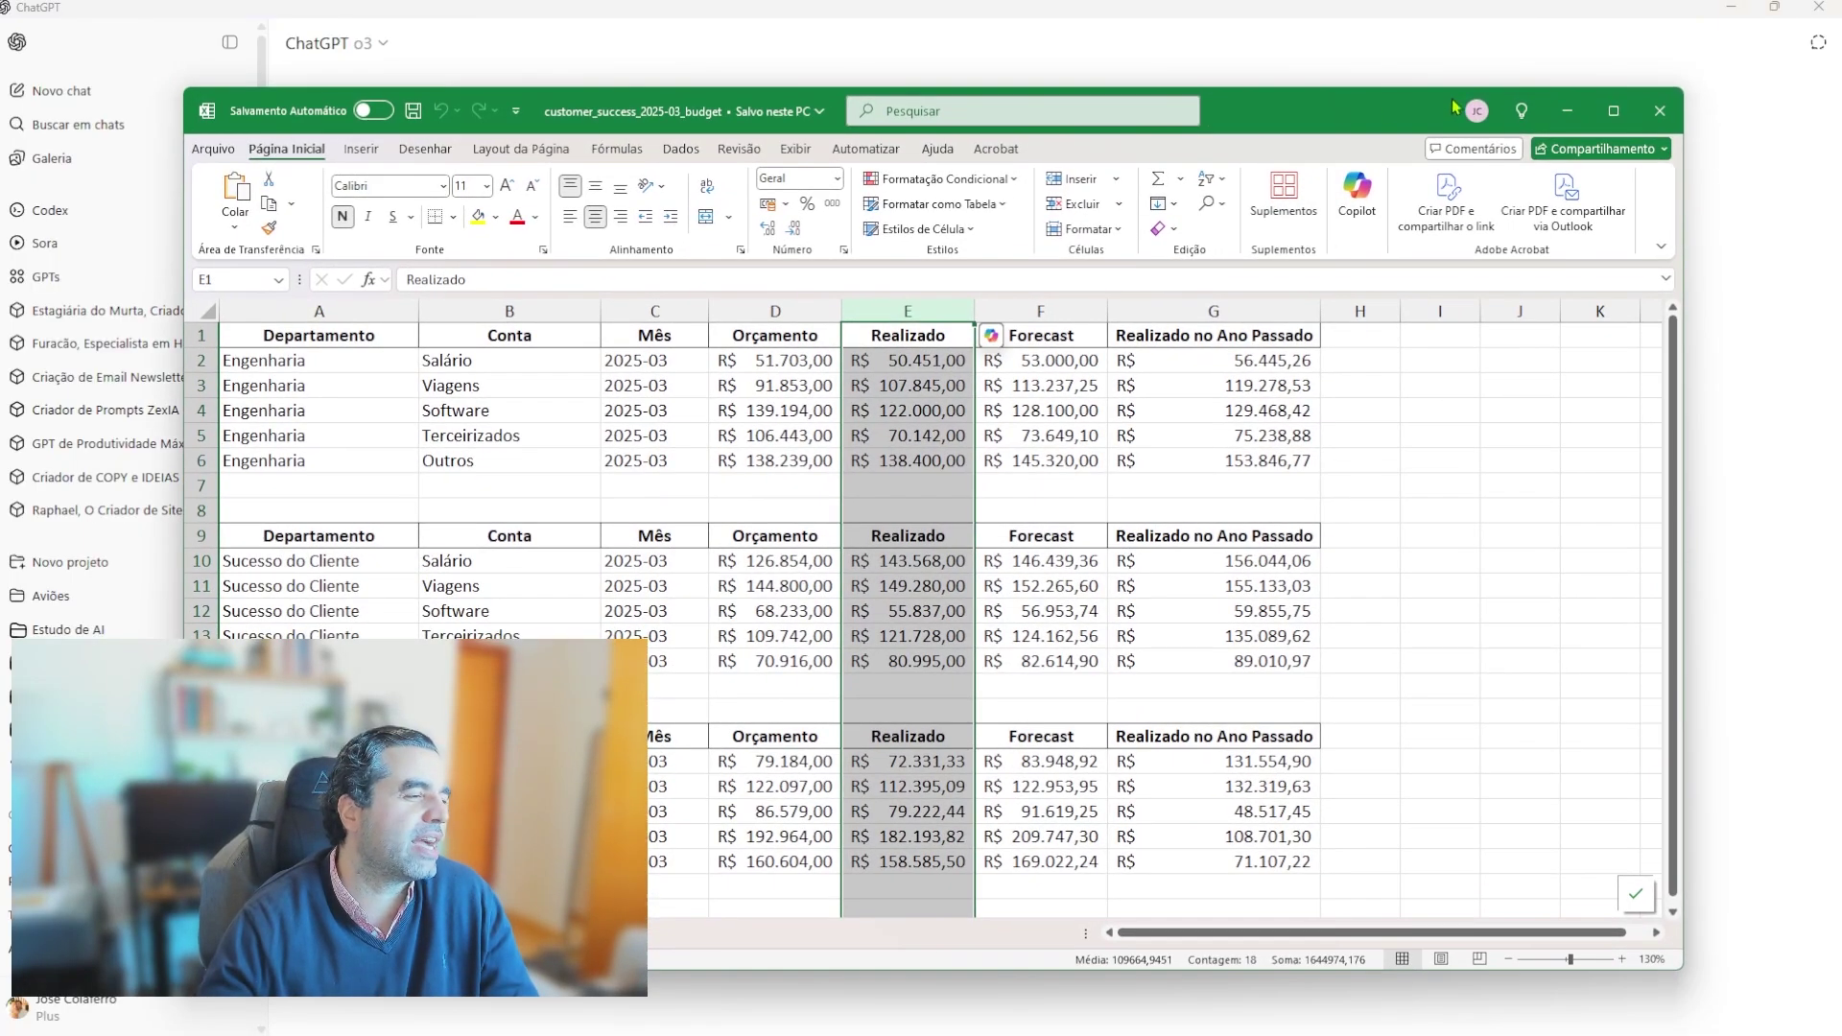
{"action": "left_click", "coordinate": [1612, 114]}
{"action": "left_click", "coordinate": [1223, 492]}
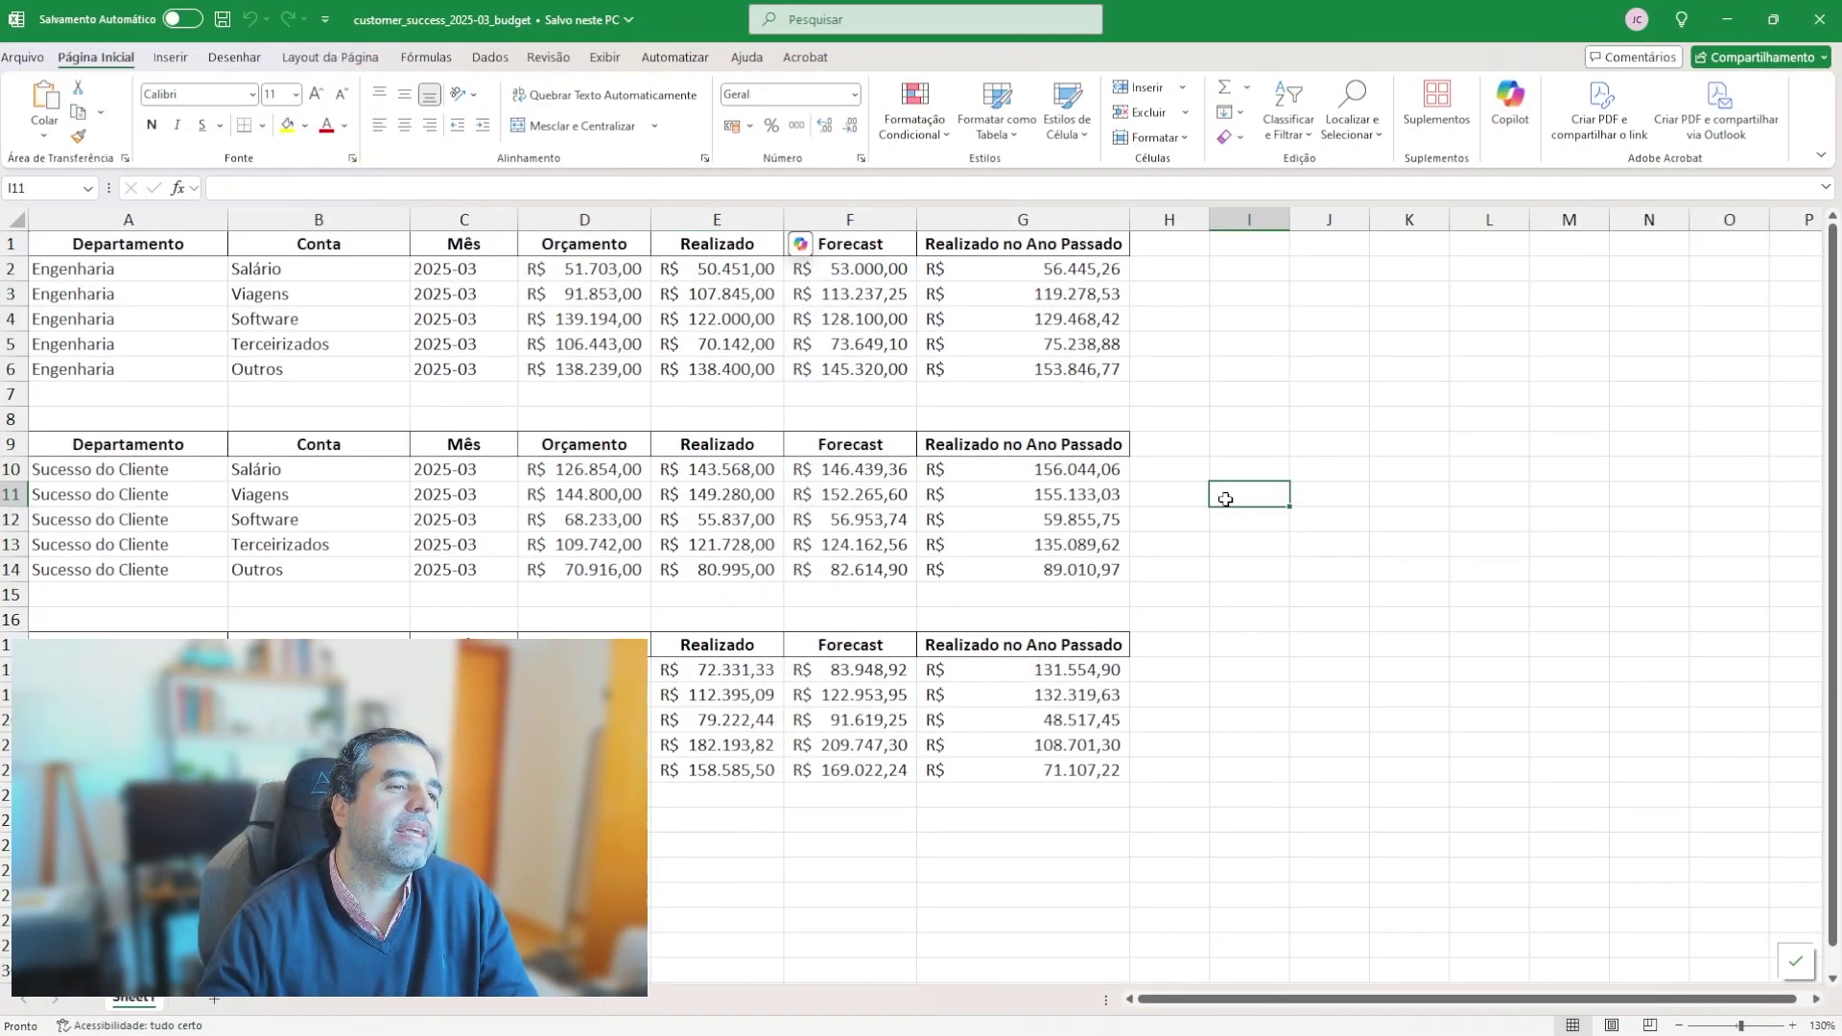
{"action": "left_click", "coordinate": [1745, 21]}
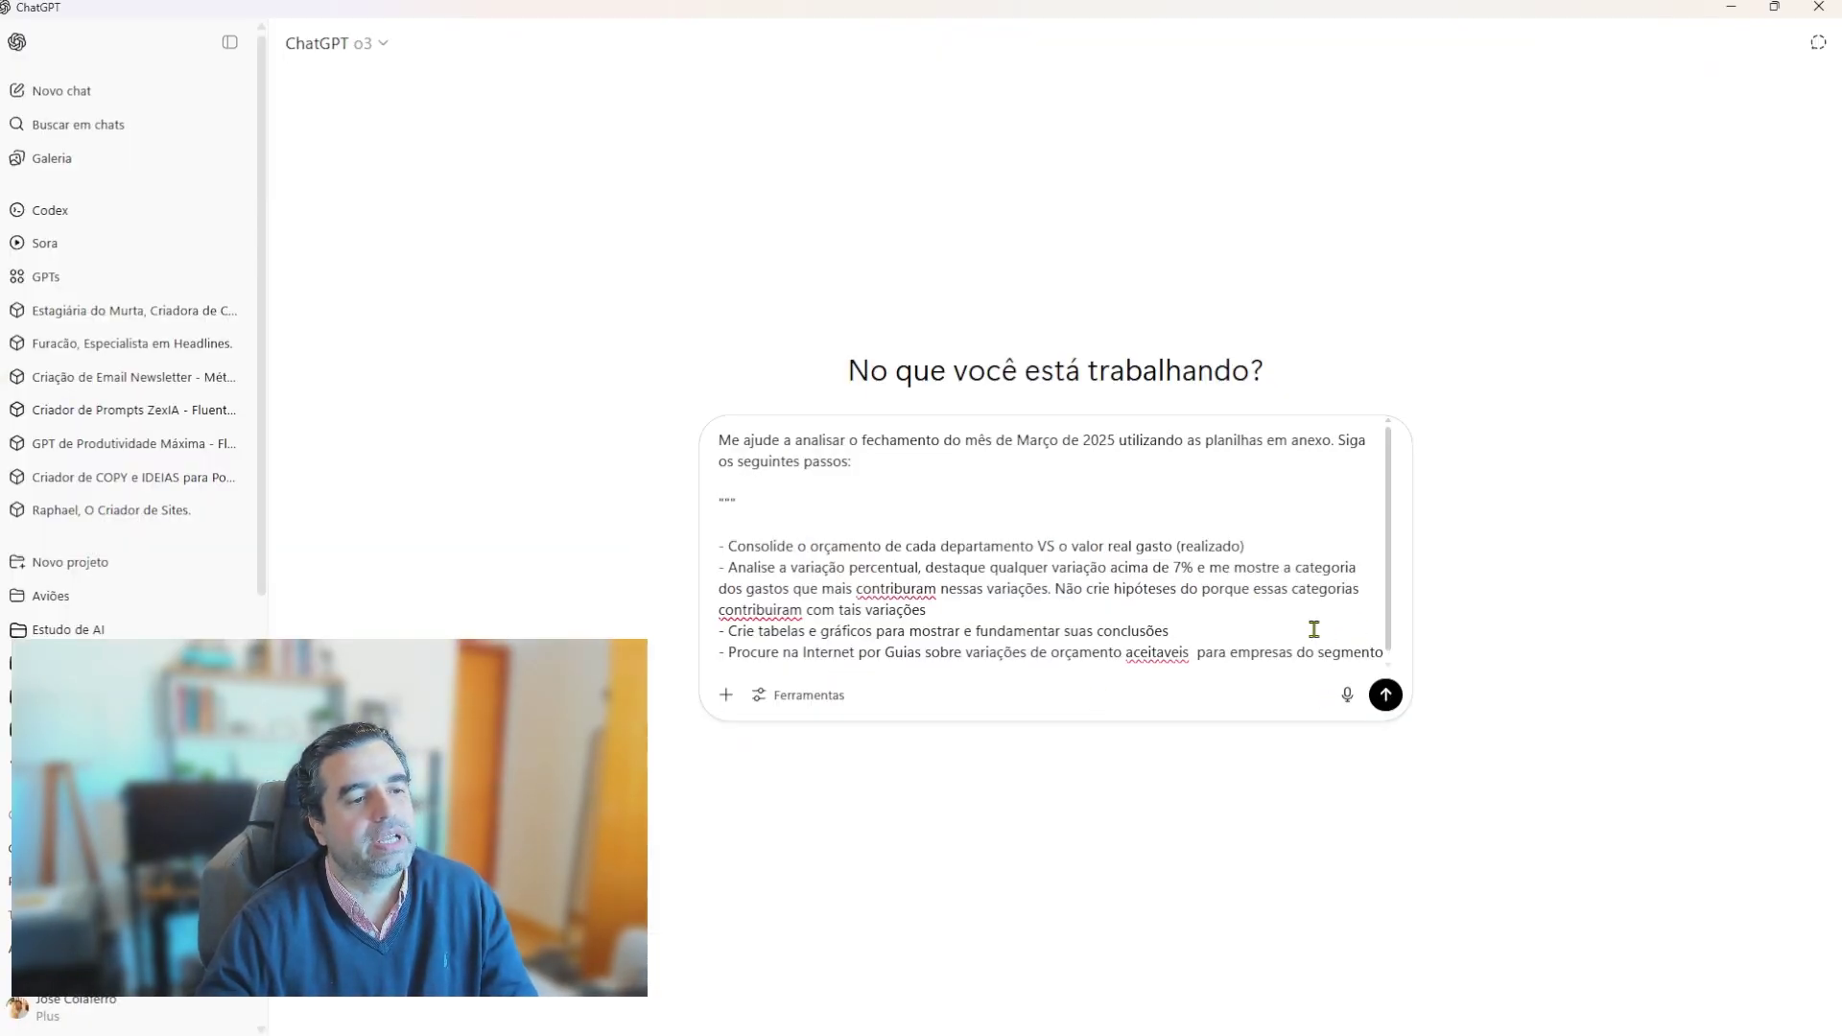
Step: Complete the fourth bullet with the company segment "de industria de vidros"
{"action": "left_click", "coordinate": [1408, 654]}
{"action": "type", "text": "d"}
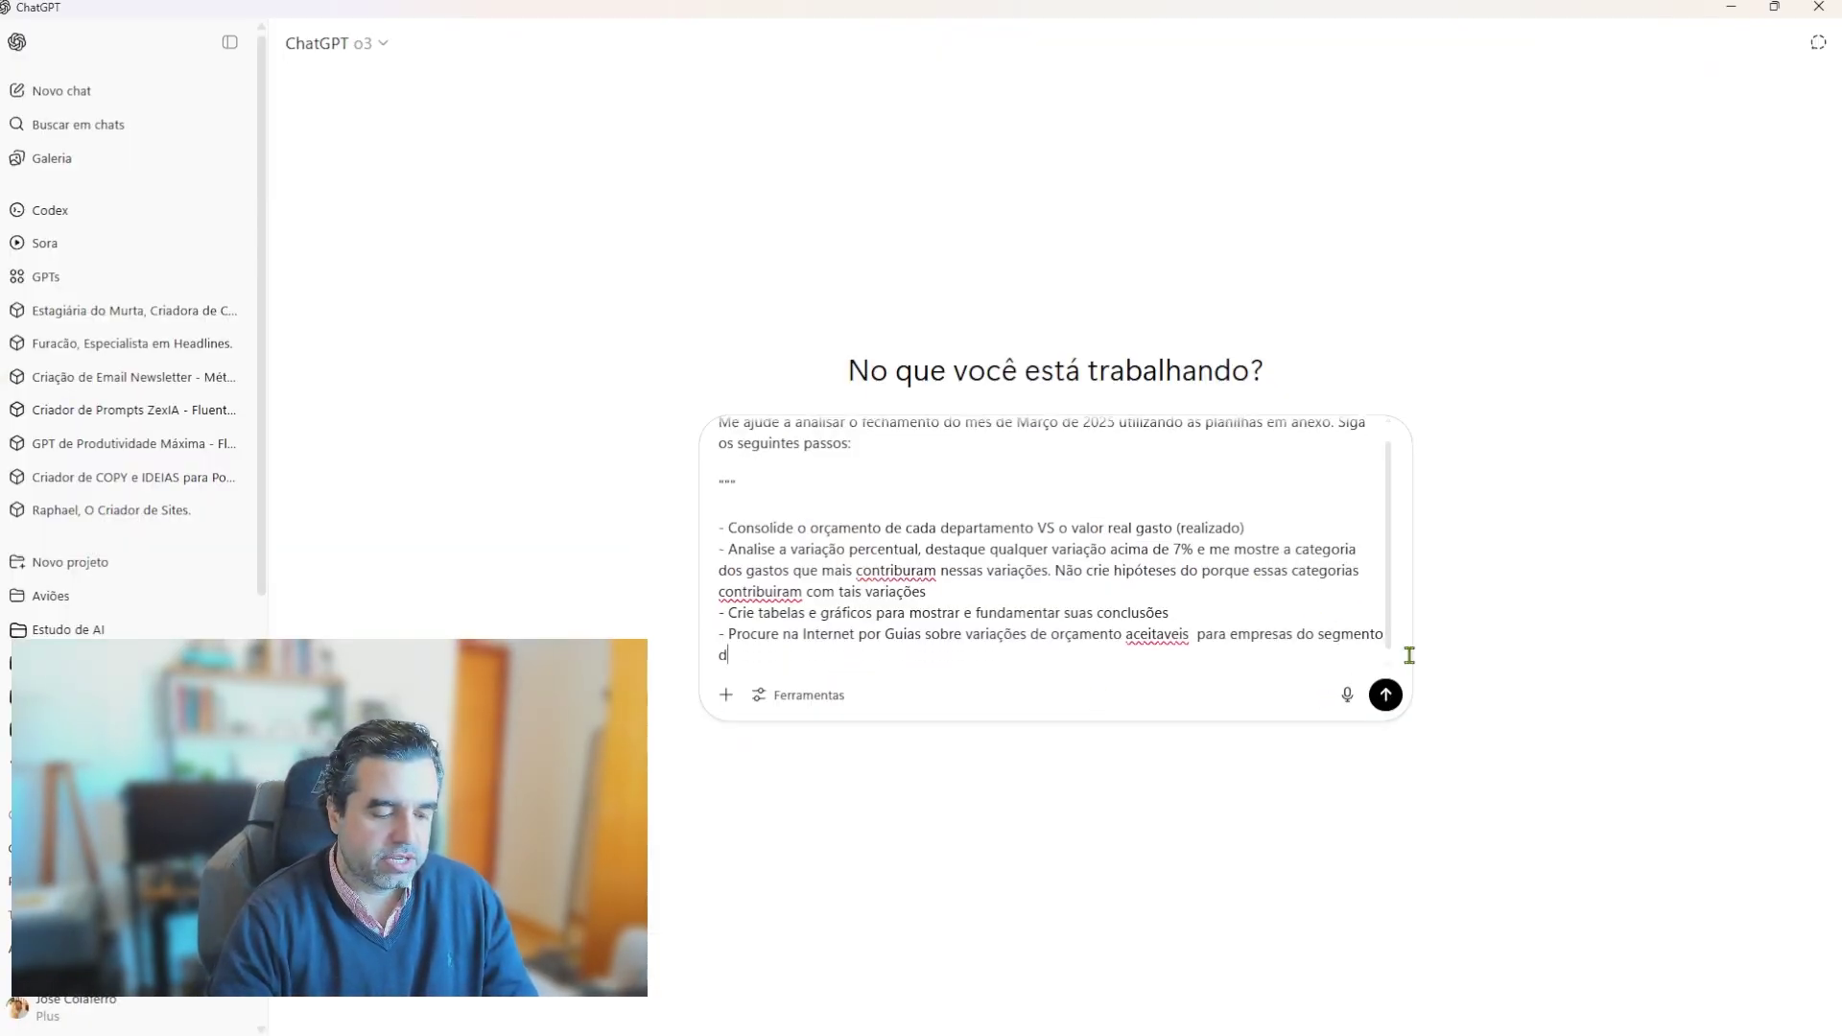
{"action": "type", "text": "e industria de vi"}
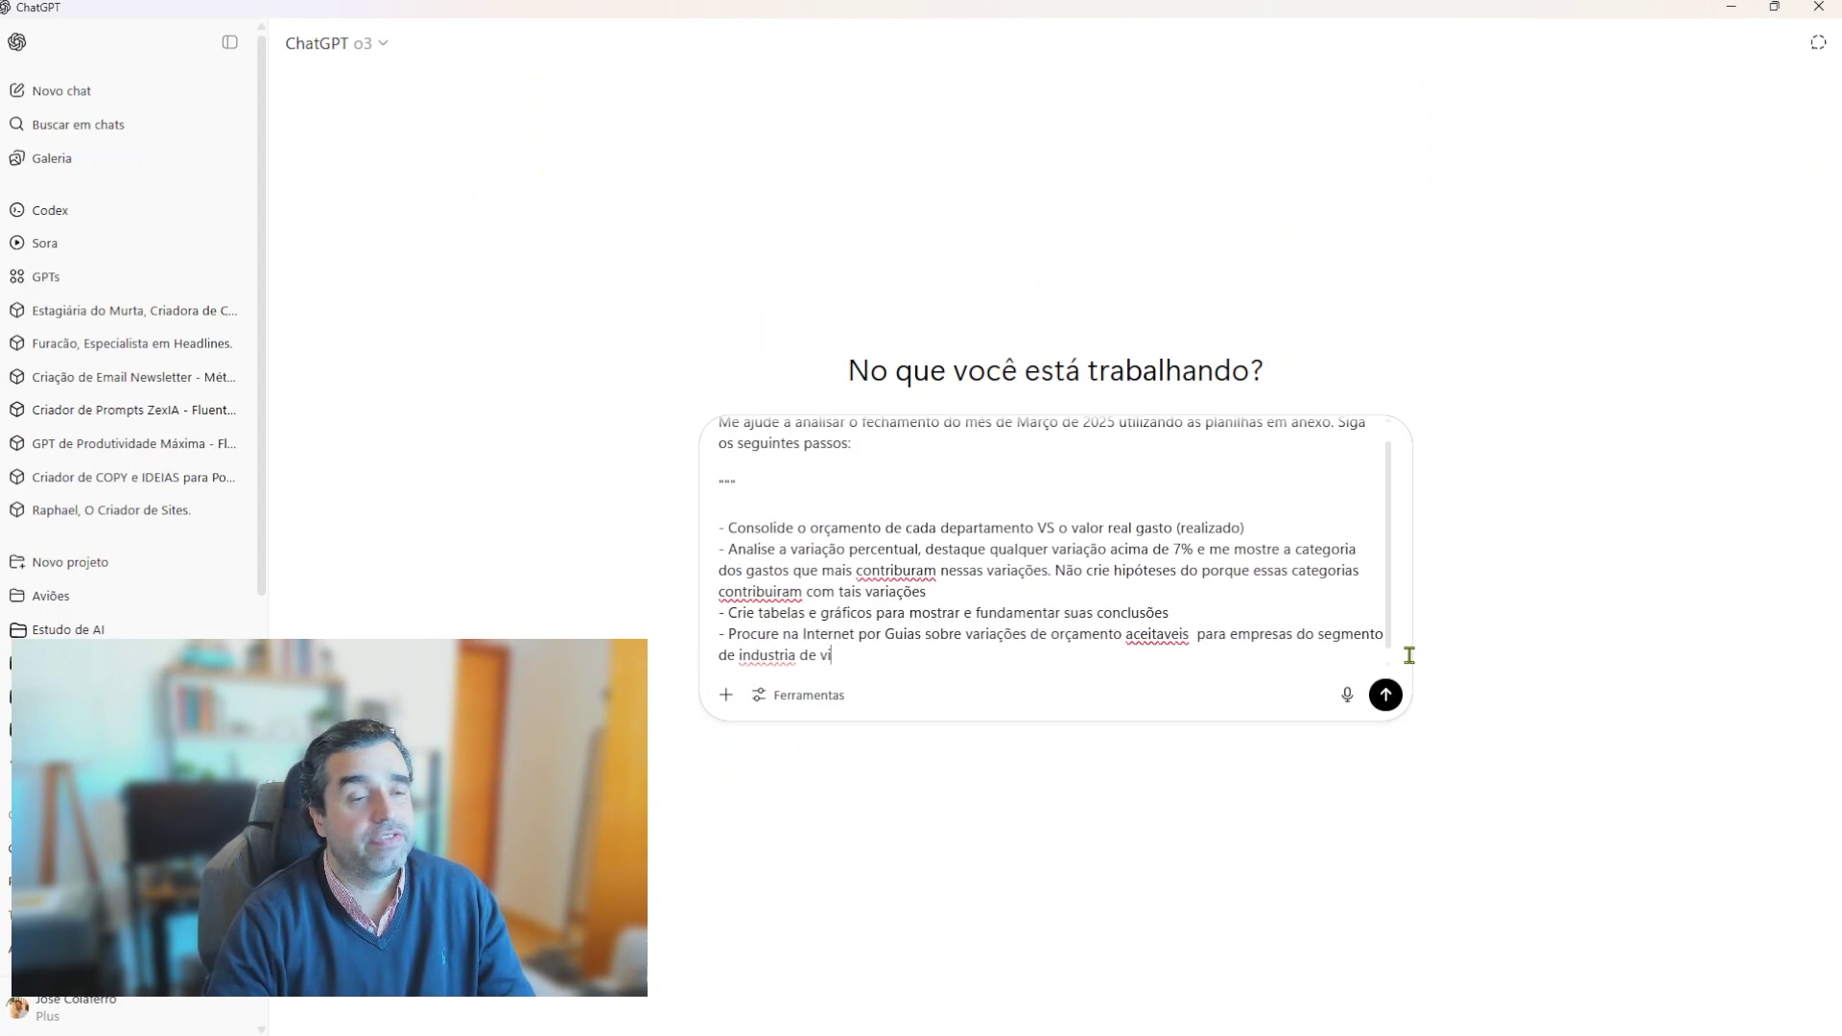
{"action": "type", "text": "dros"}
Step: Start a fifth bullet, then consult the budget tables in the Excel workbook and return to the ChatGPT prompt
{"action": "key", "text": "shift+Return"}
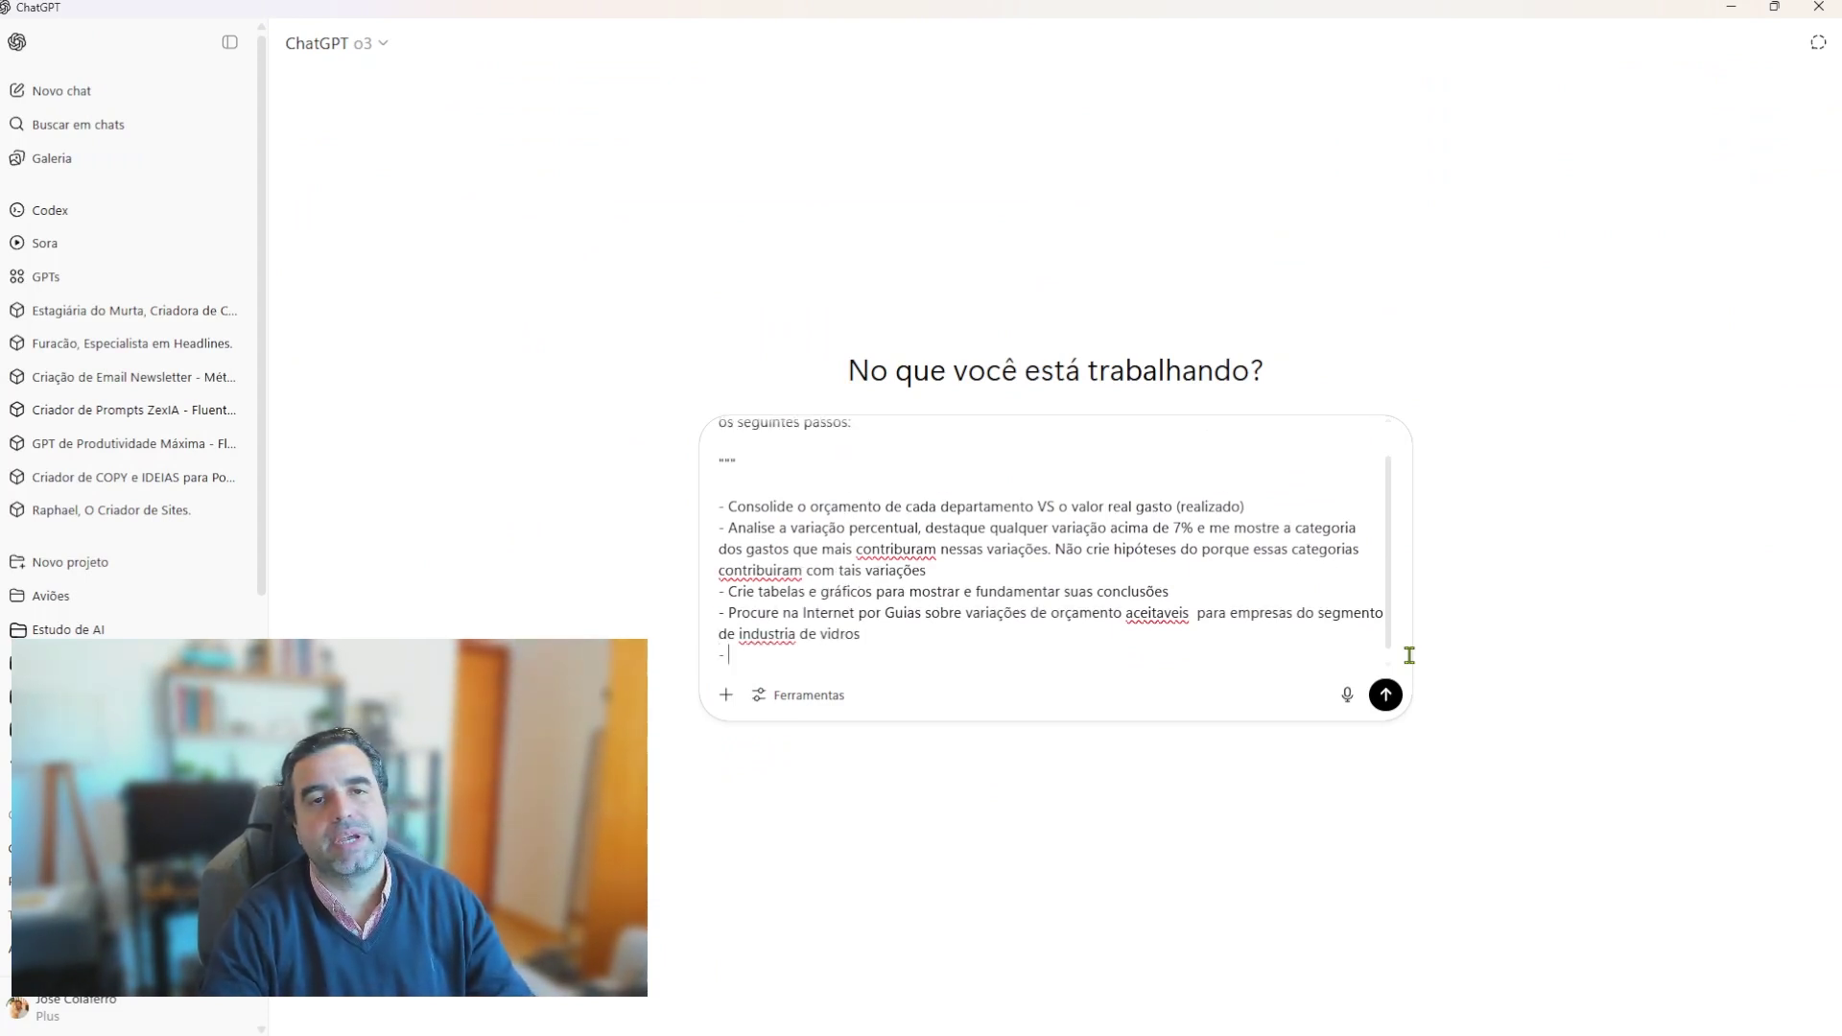
{"action": "type", "text": "-"}
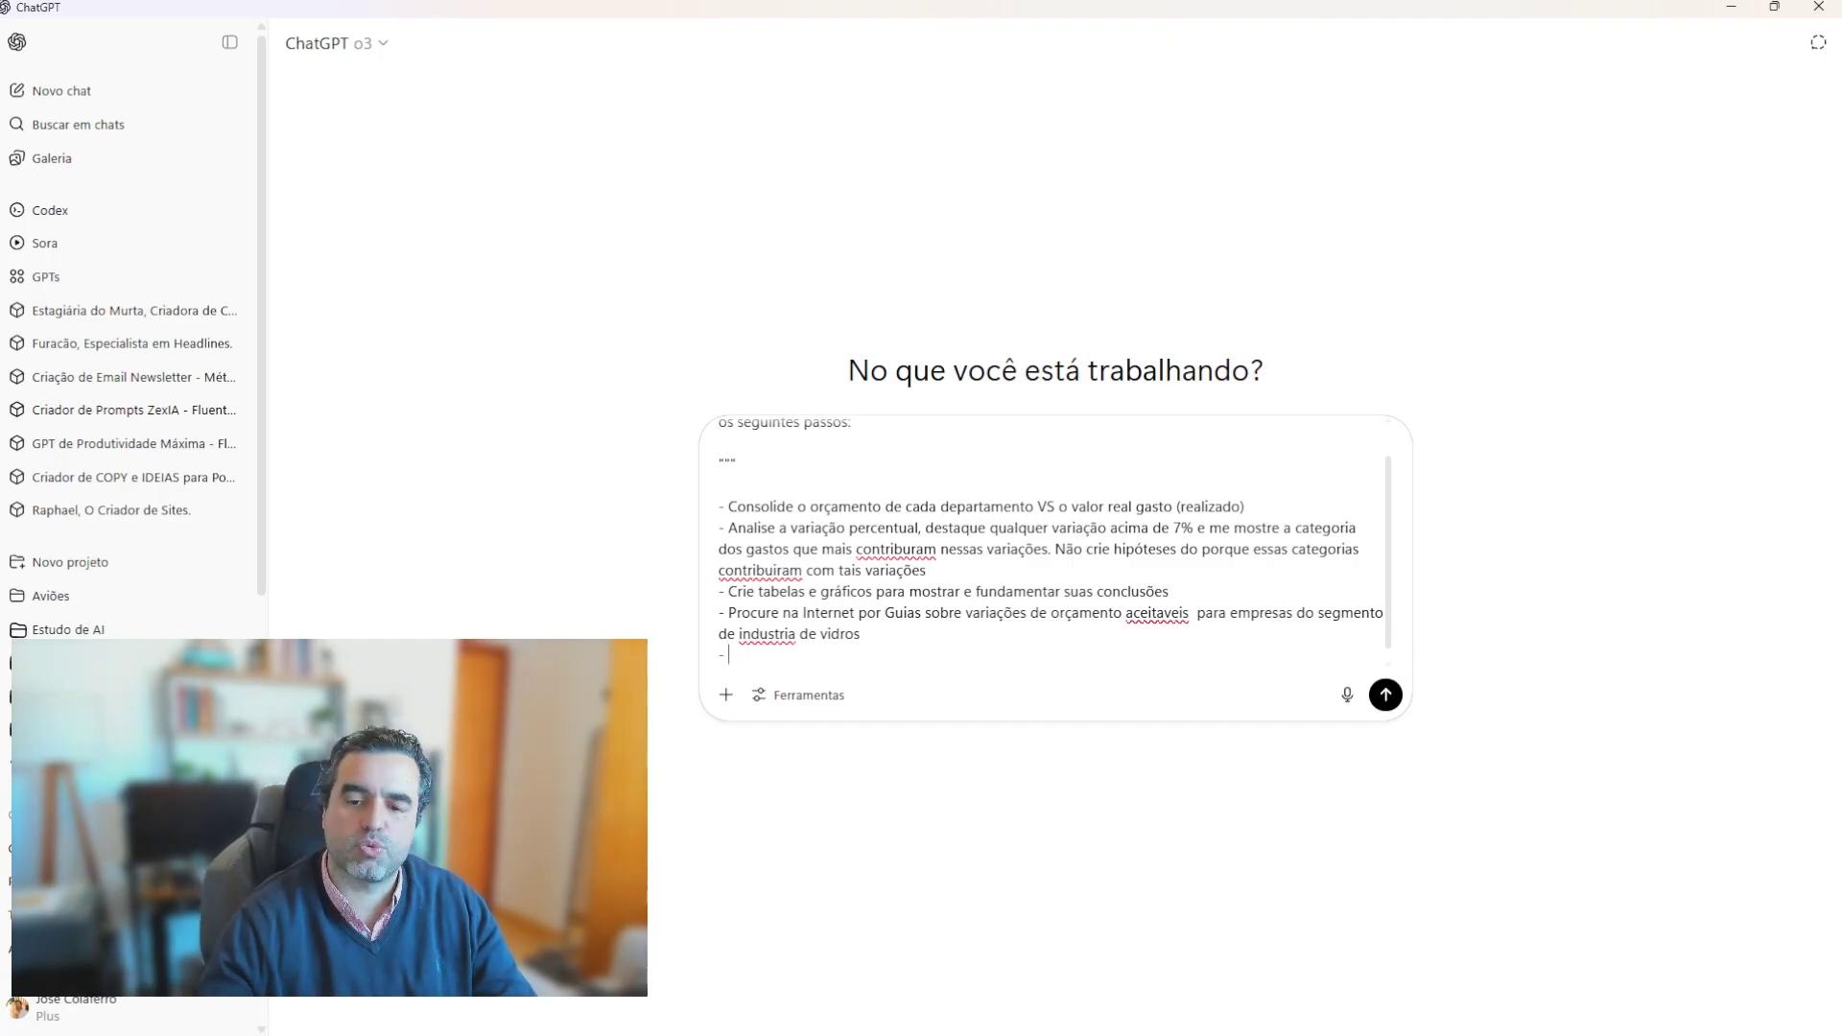
{"action": "key", "text": "alt+Tab"}
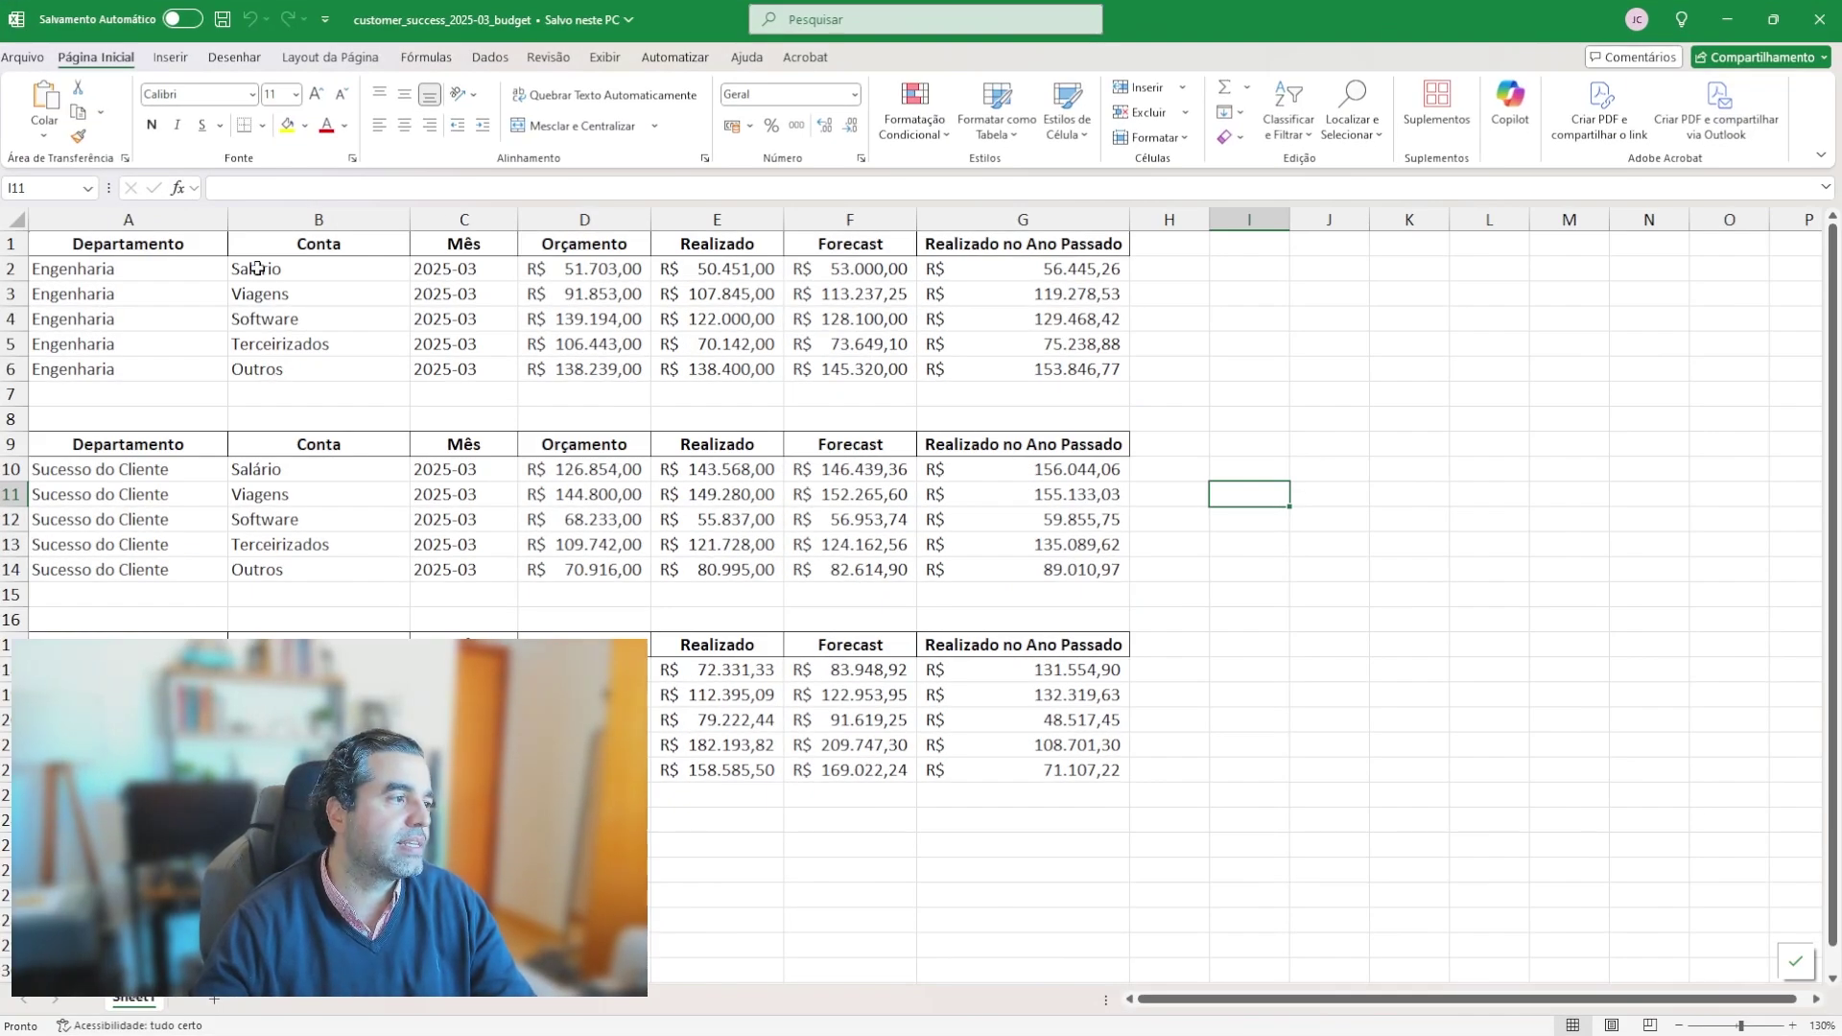
{"action": "left_click", "coordinate": [1727, 20]}
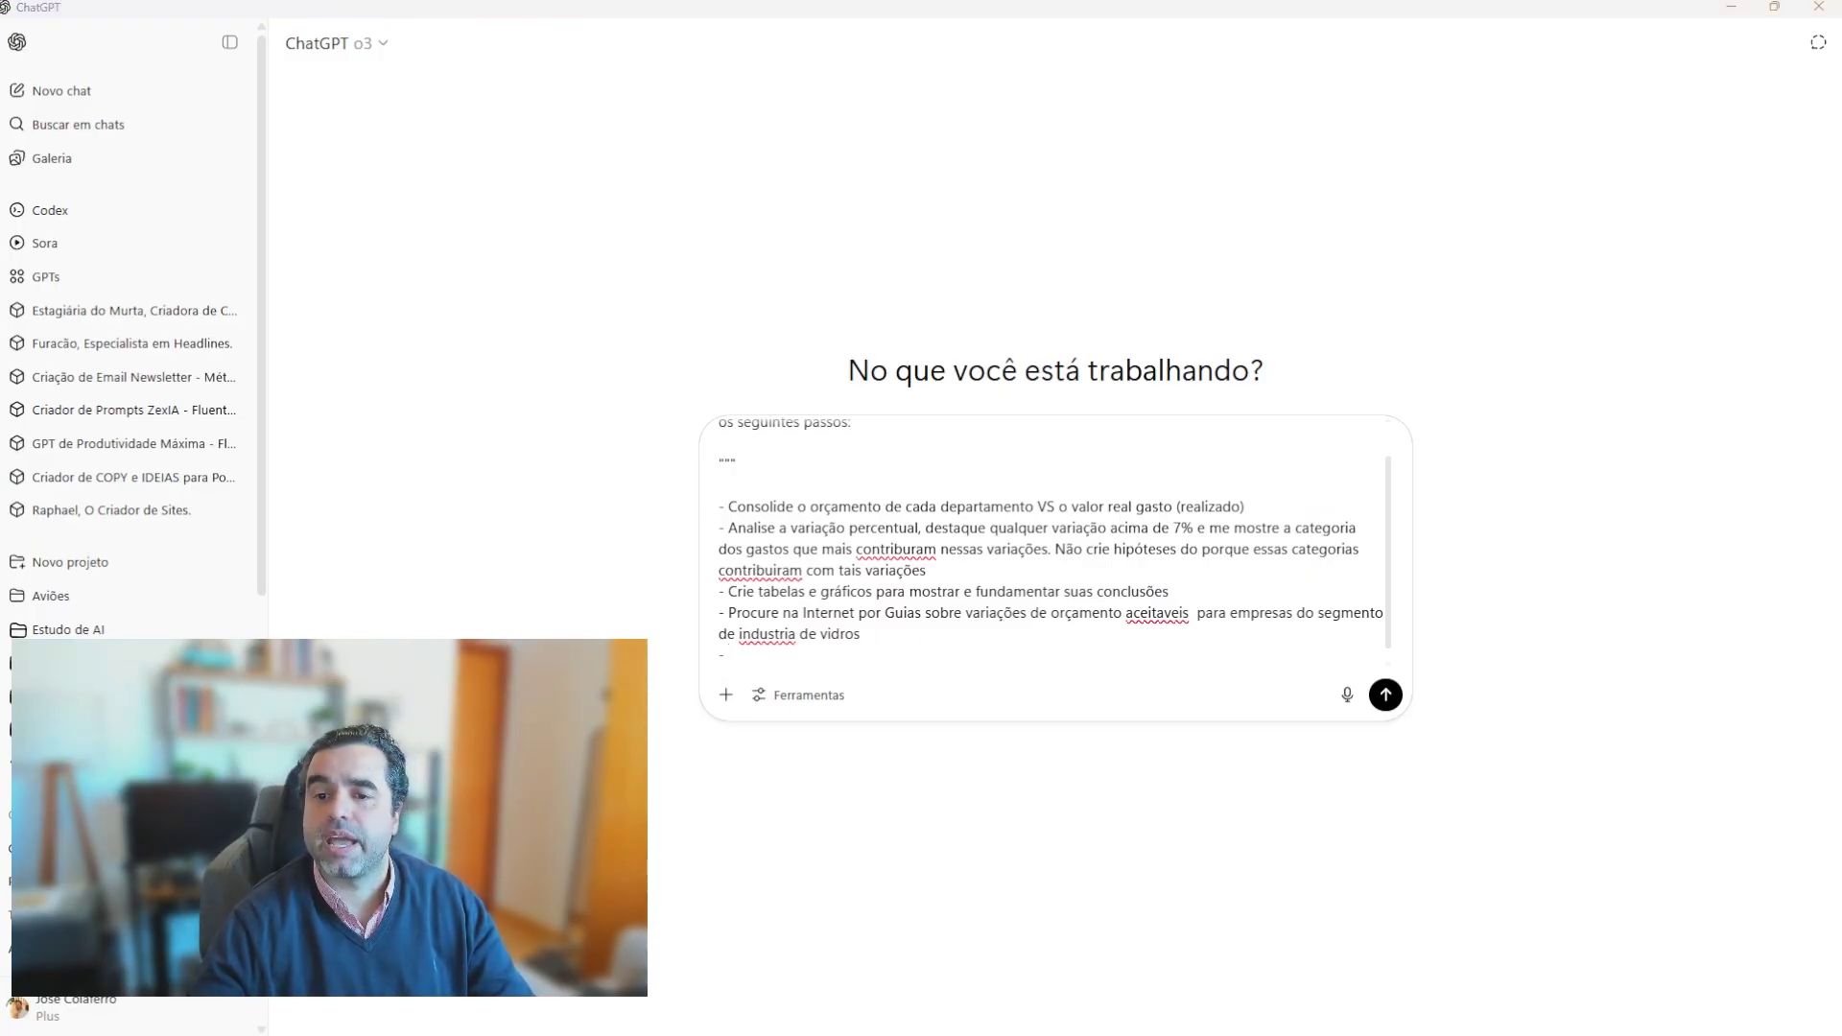
Step: Write the fifth bullet "Fecha a análise criando um Sumário Executivo para que eu possa enviar ao CFO da empresa para sua análise", followed by a blank line
{"action": "left_click", "coordinate": [803, 662]}
{"action": "type", "text": "Fecha a análise cri"}
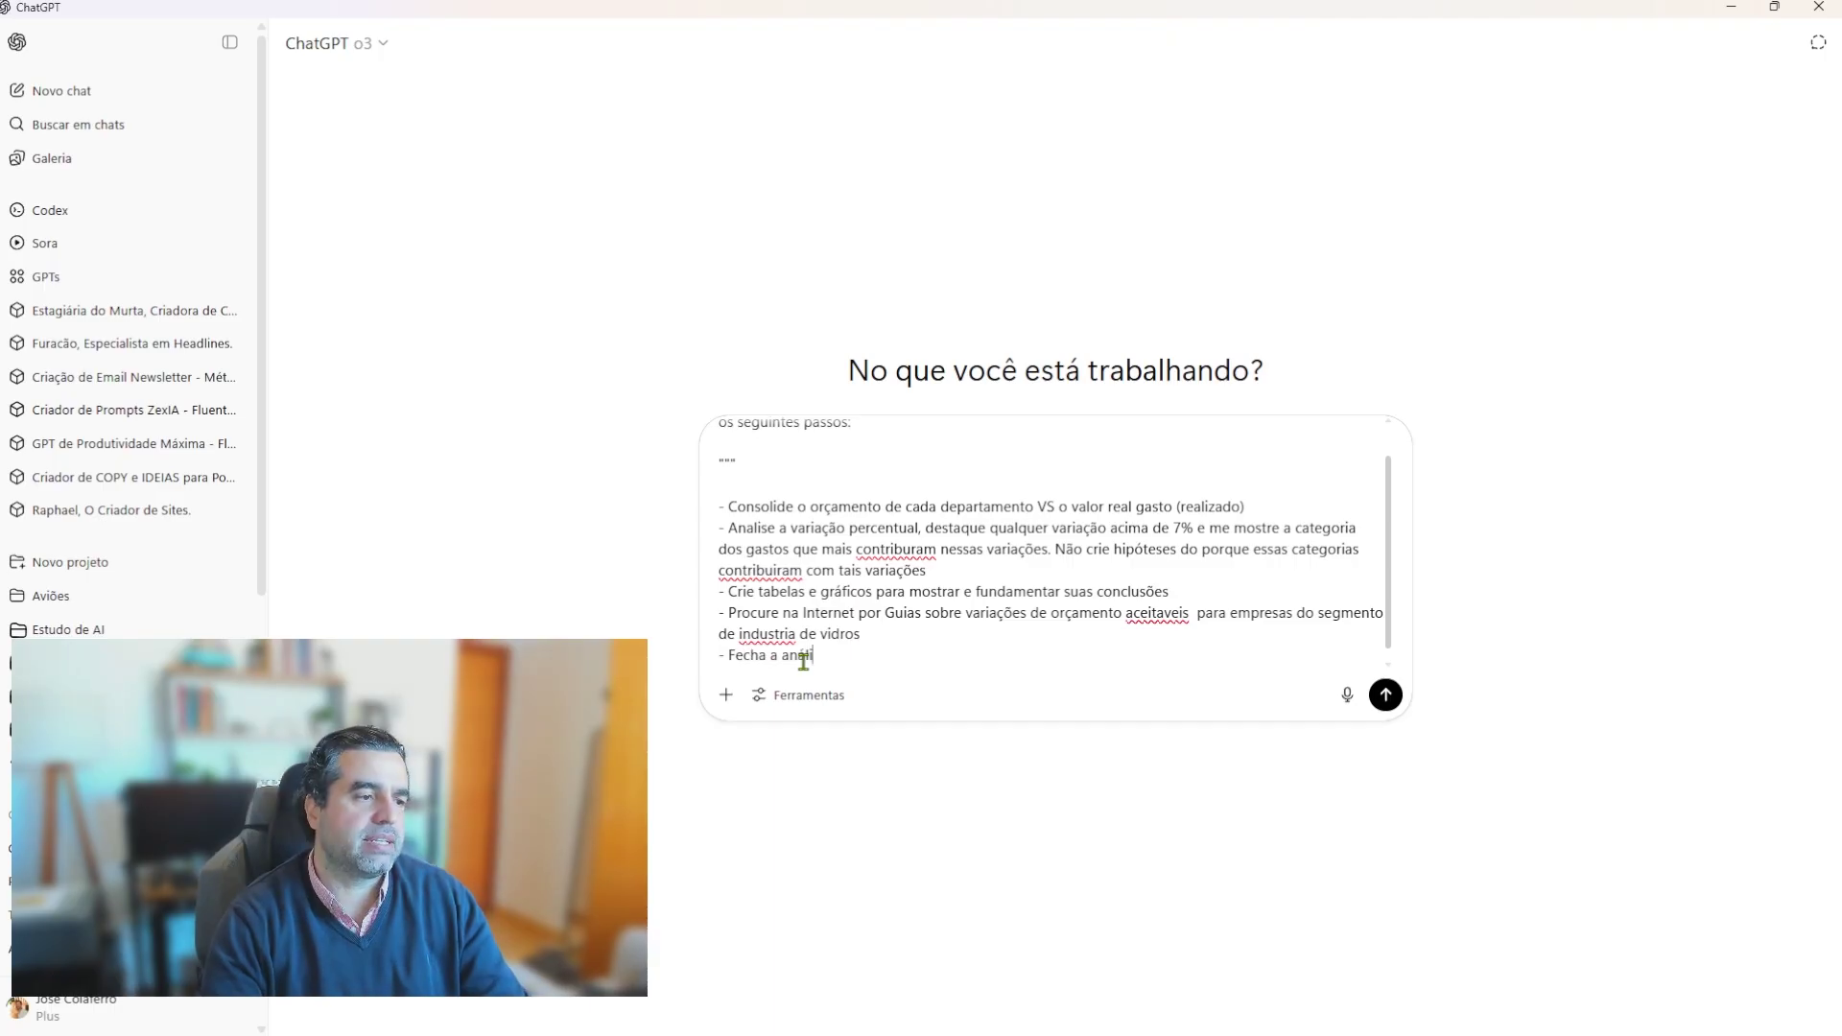
{"action": "type", "text": "ando um Sumá"}
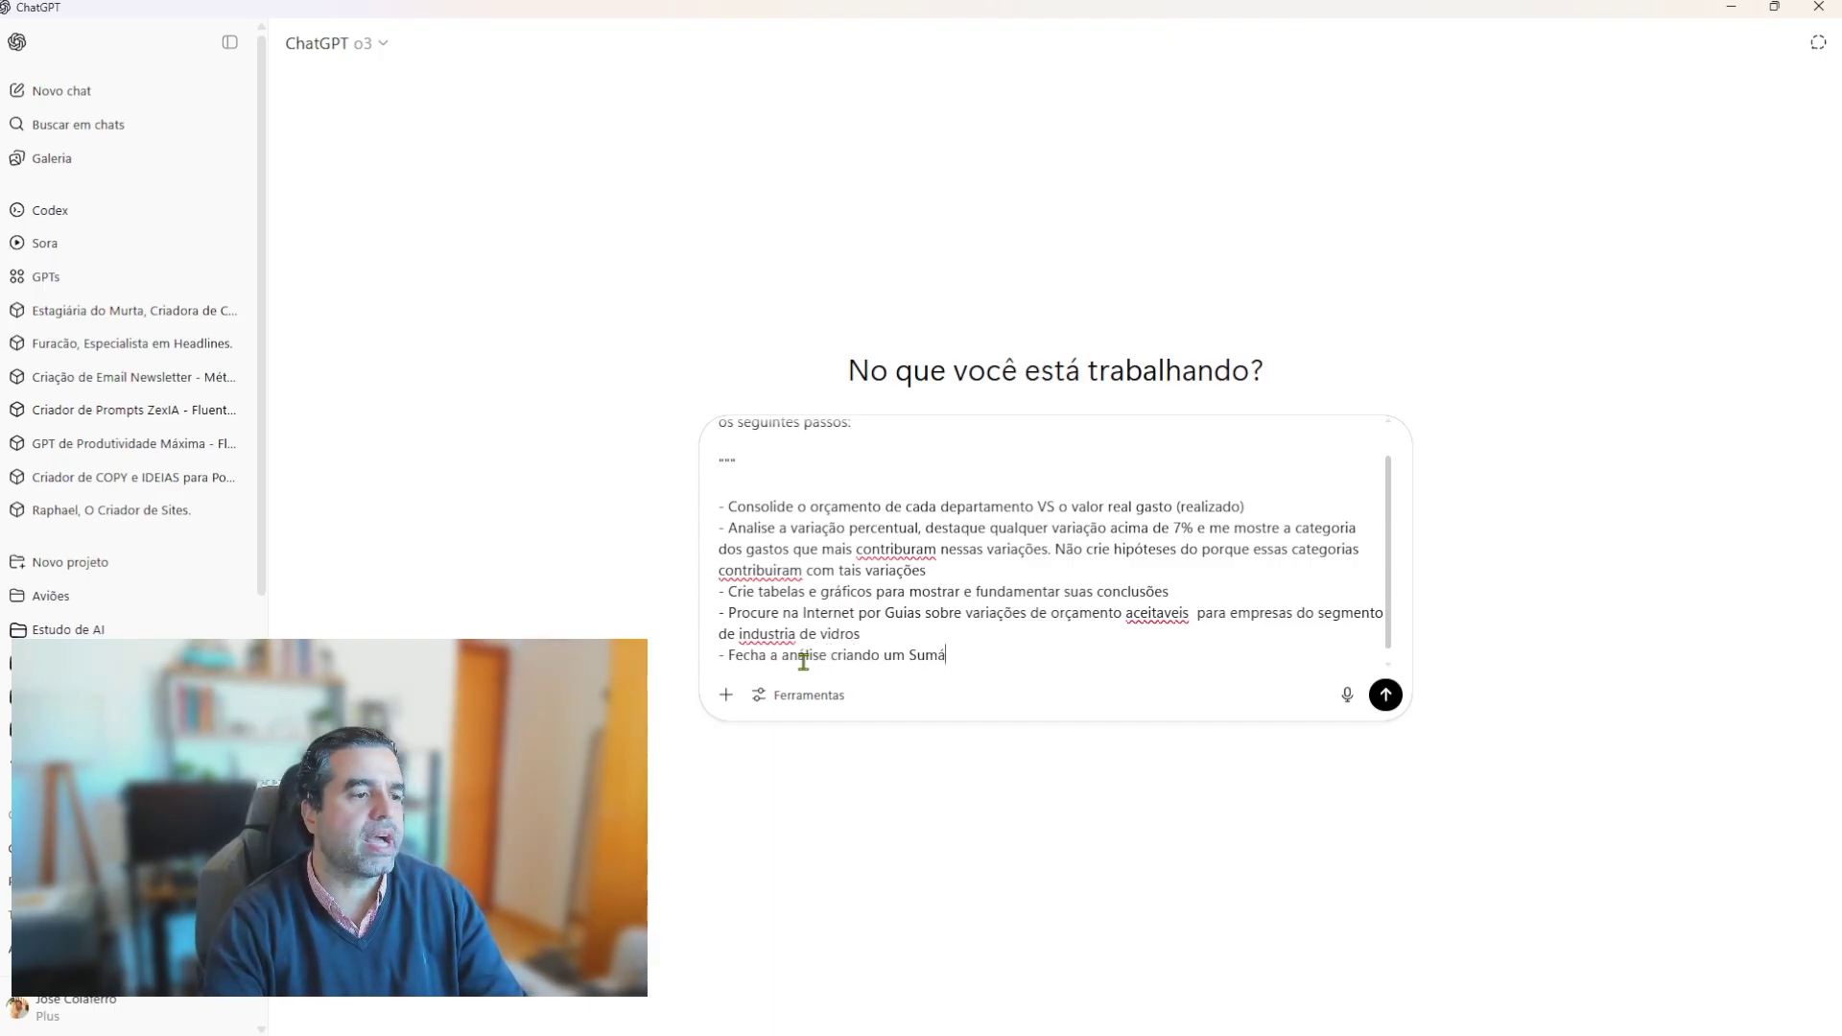
{"action": "type", "text": "rio Executivo para que "}
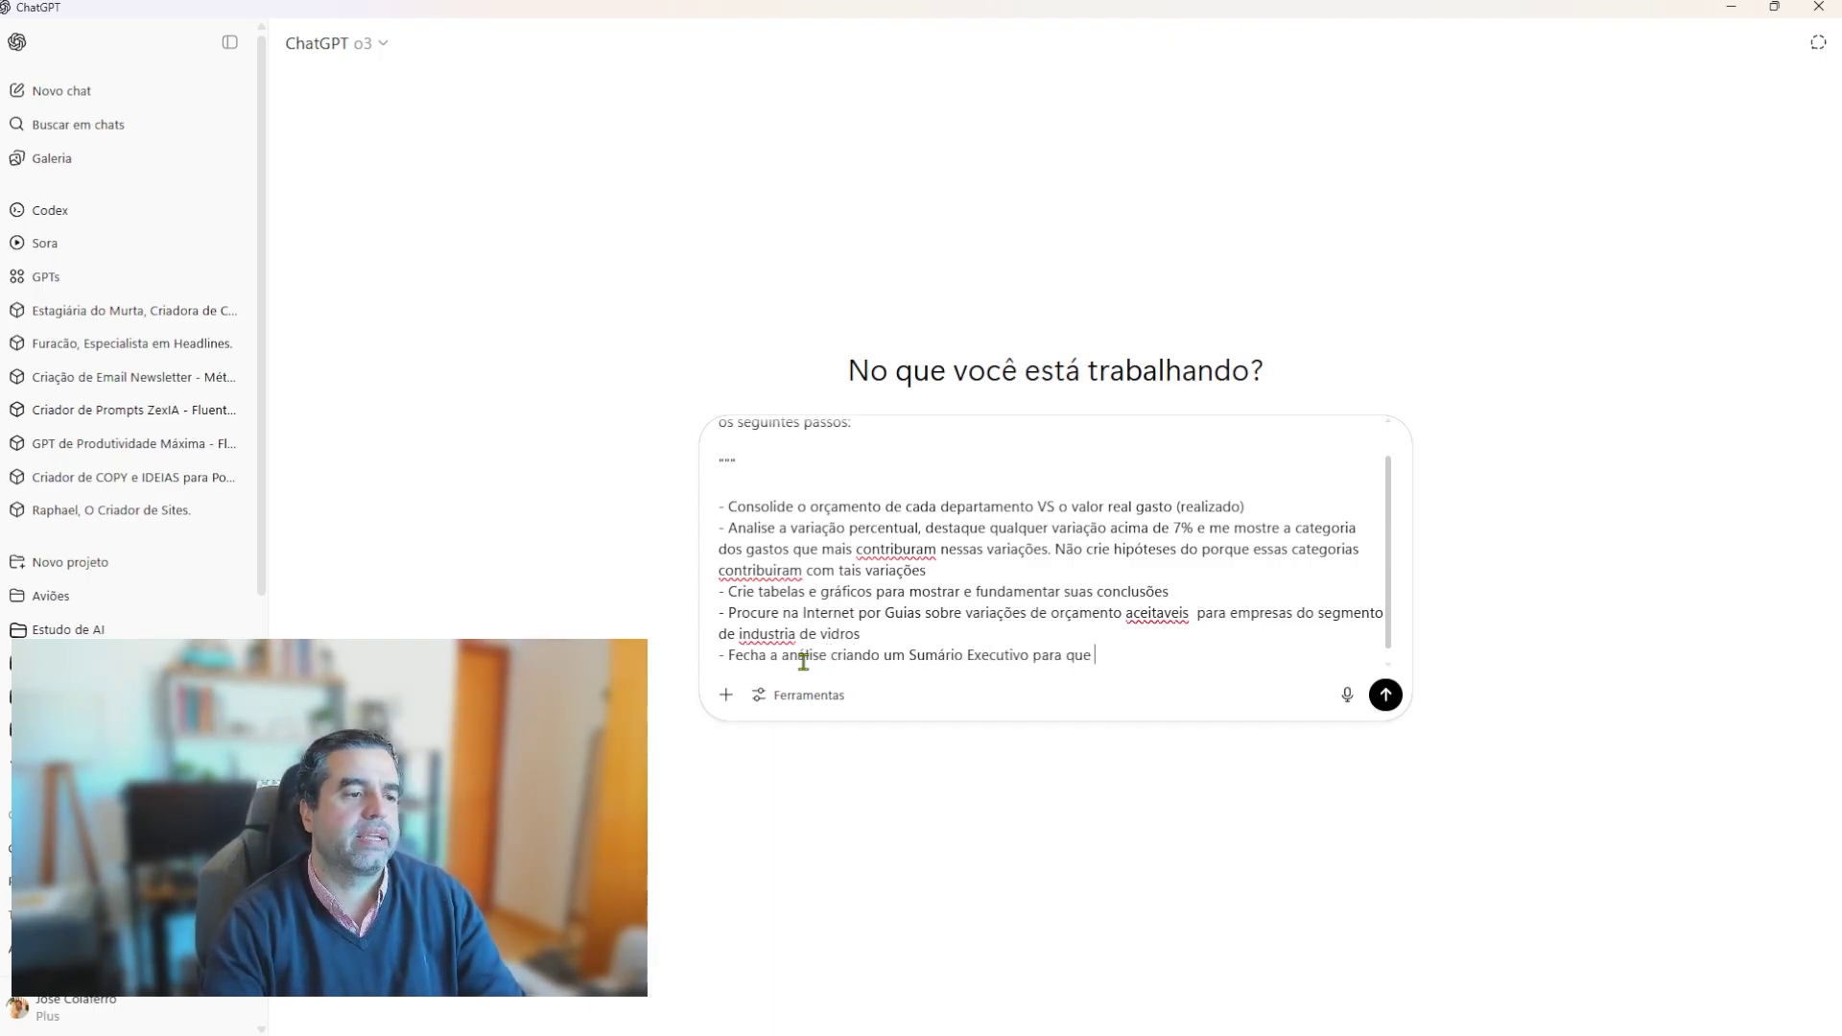
{"action": "type", "text": "eu possa envia"}
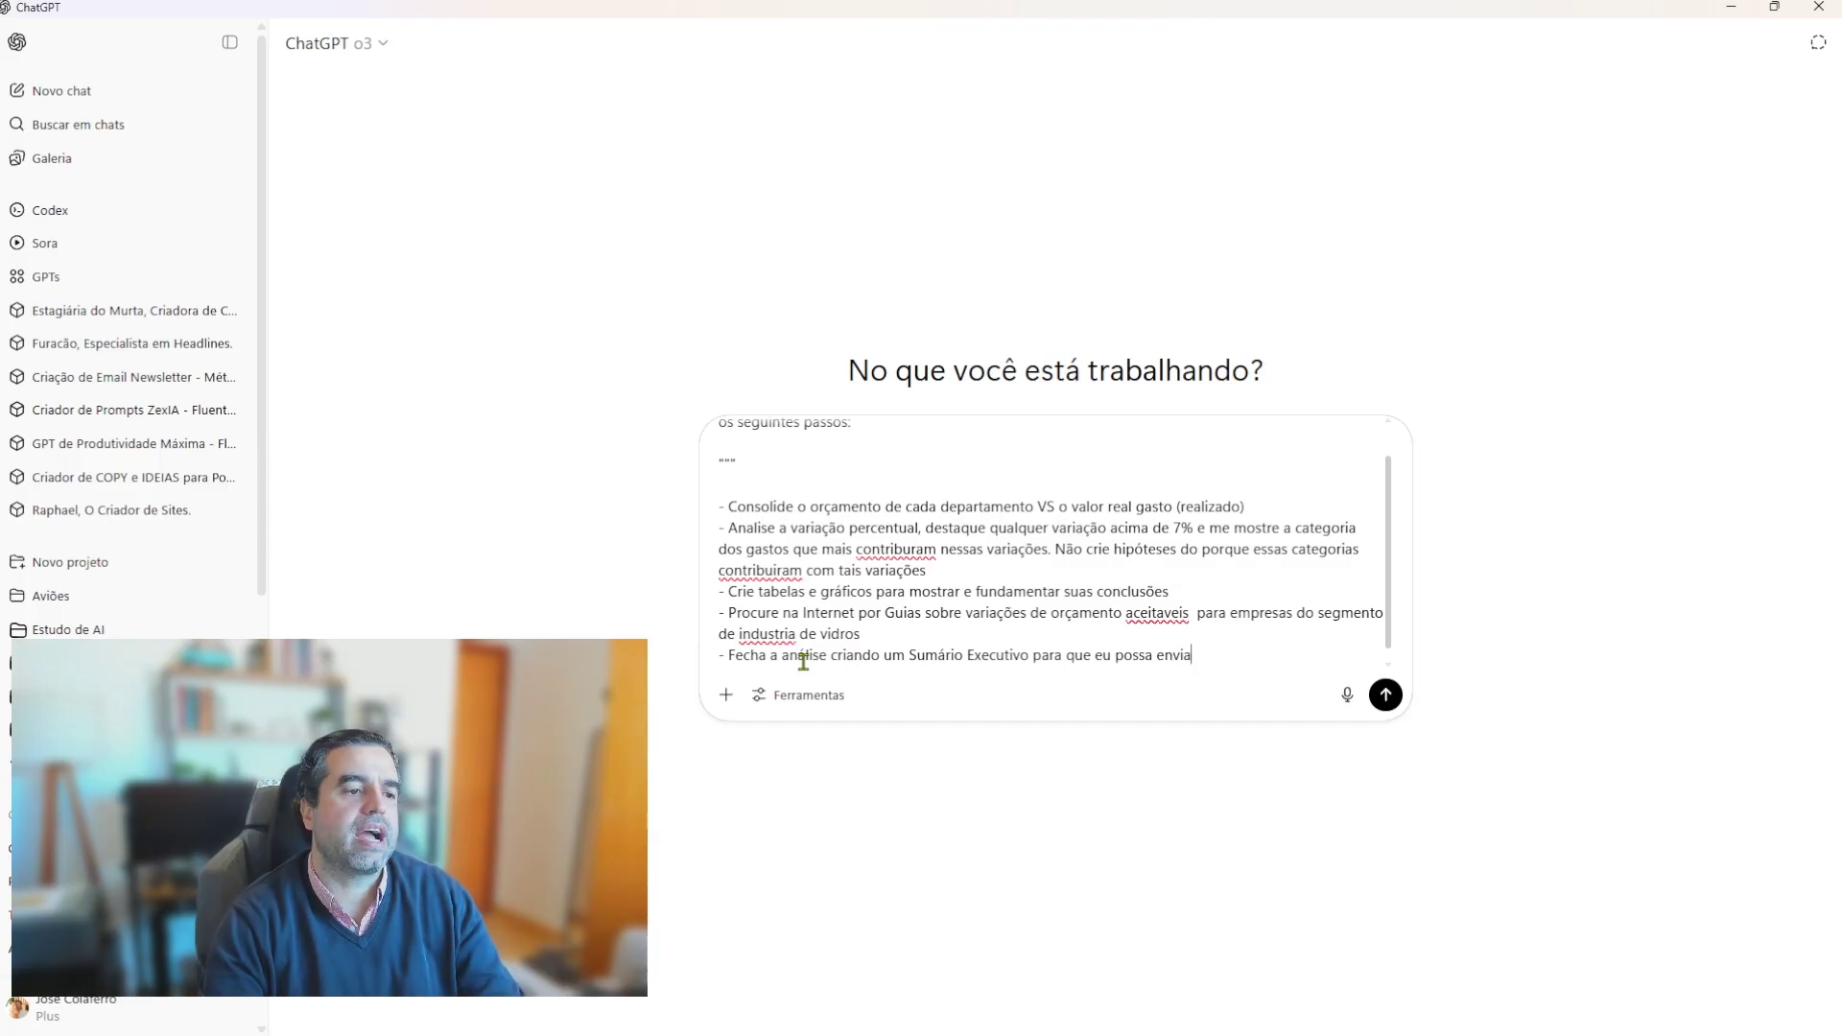
{"action": "type", "text": "r ao CFO"}
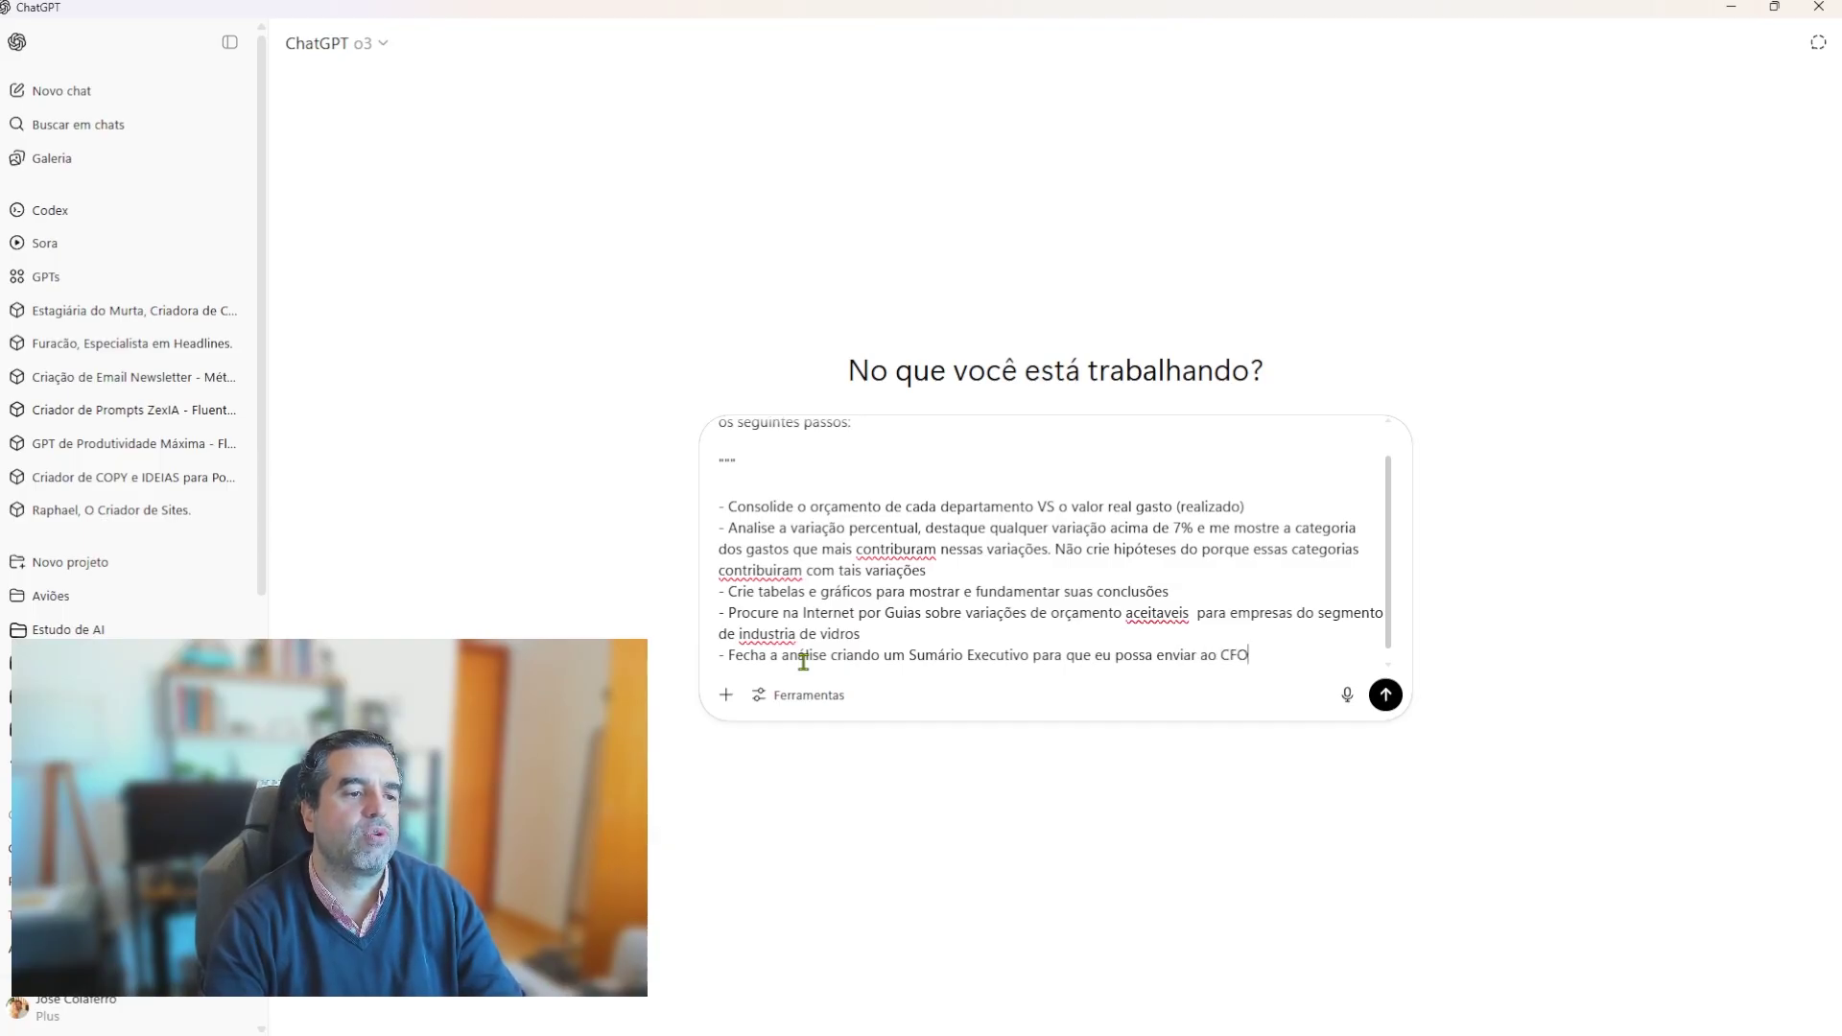
{"action": "type", "text": " da empresa pa"}
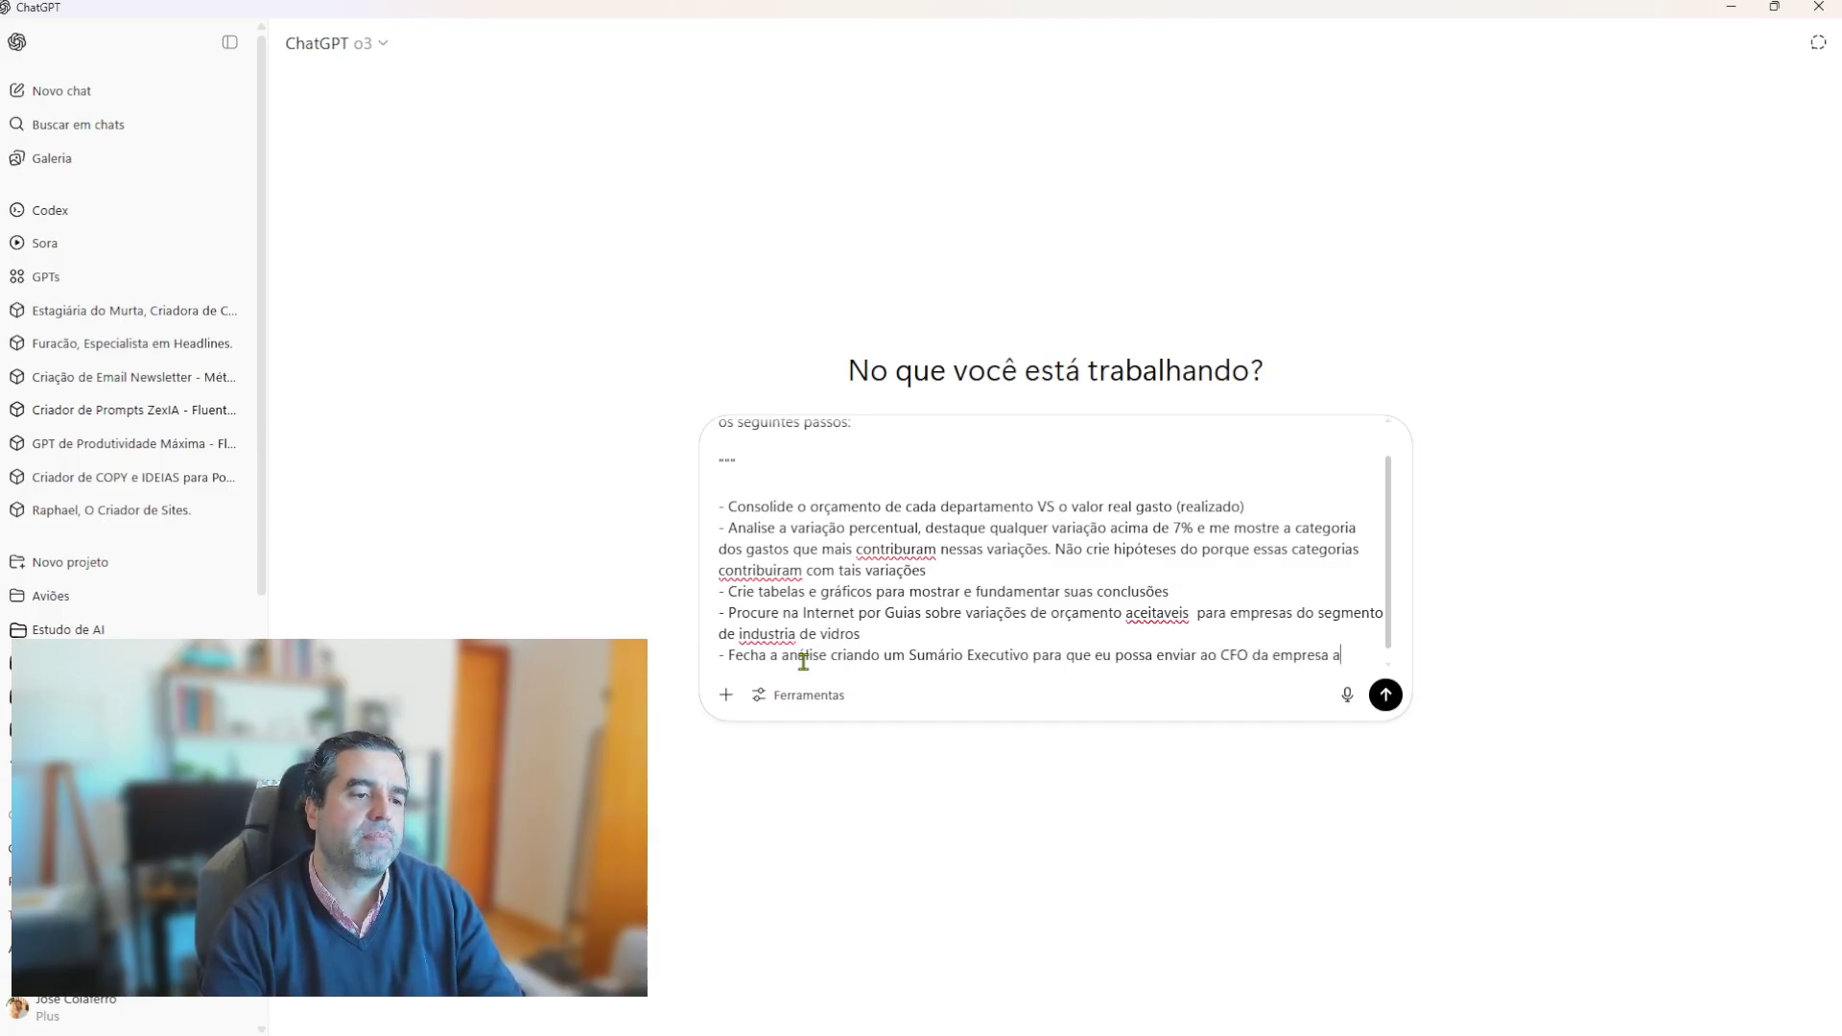
{"action": "type", "text": "ra sua análise"}
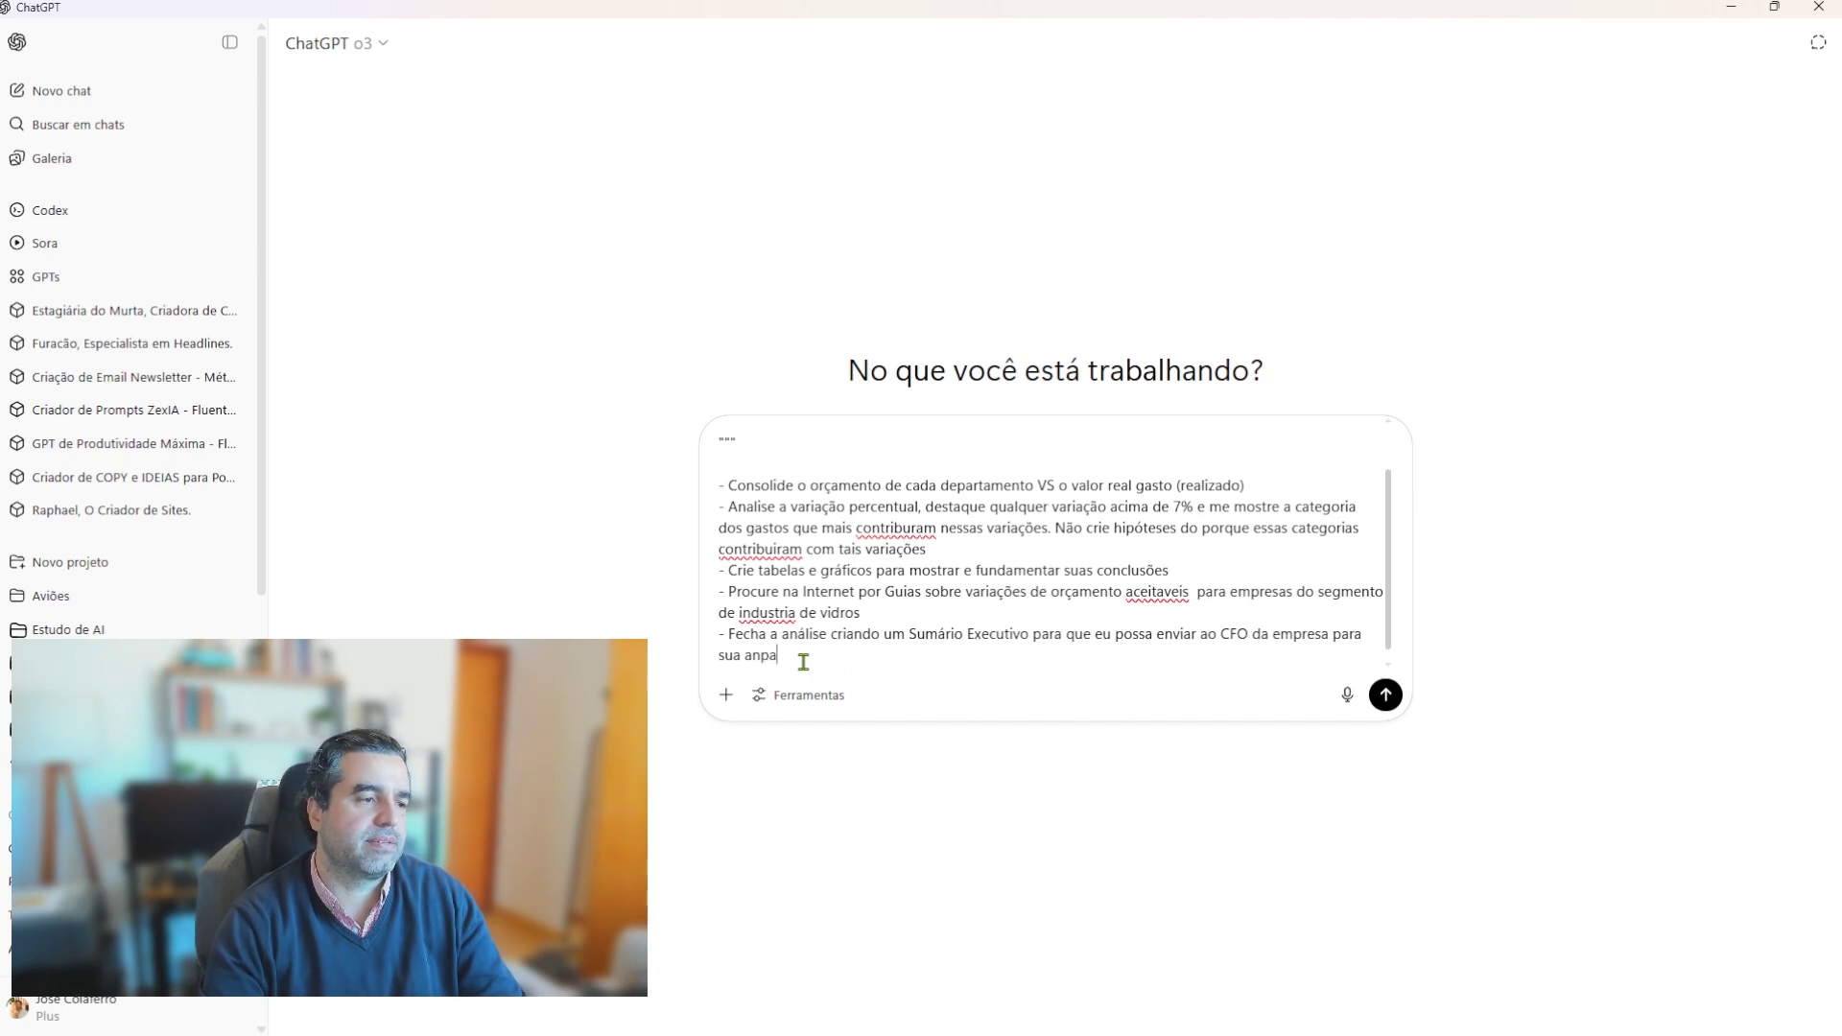
{"action": "key", "text": "shift+Return"}
{"action": "key", "text": "shift+Return"}
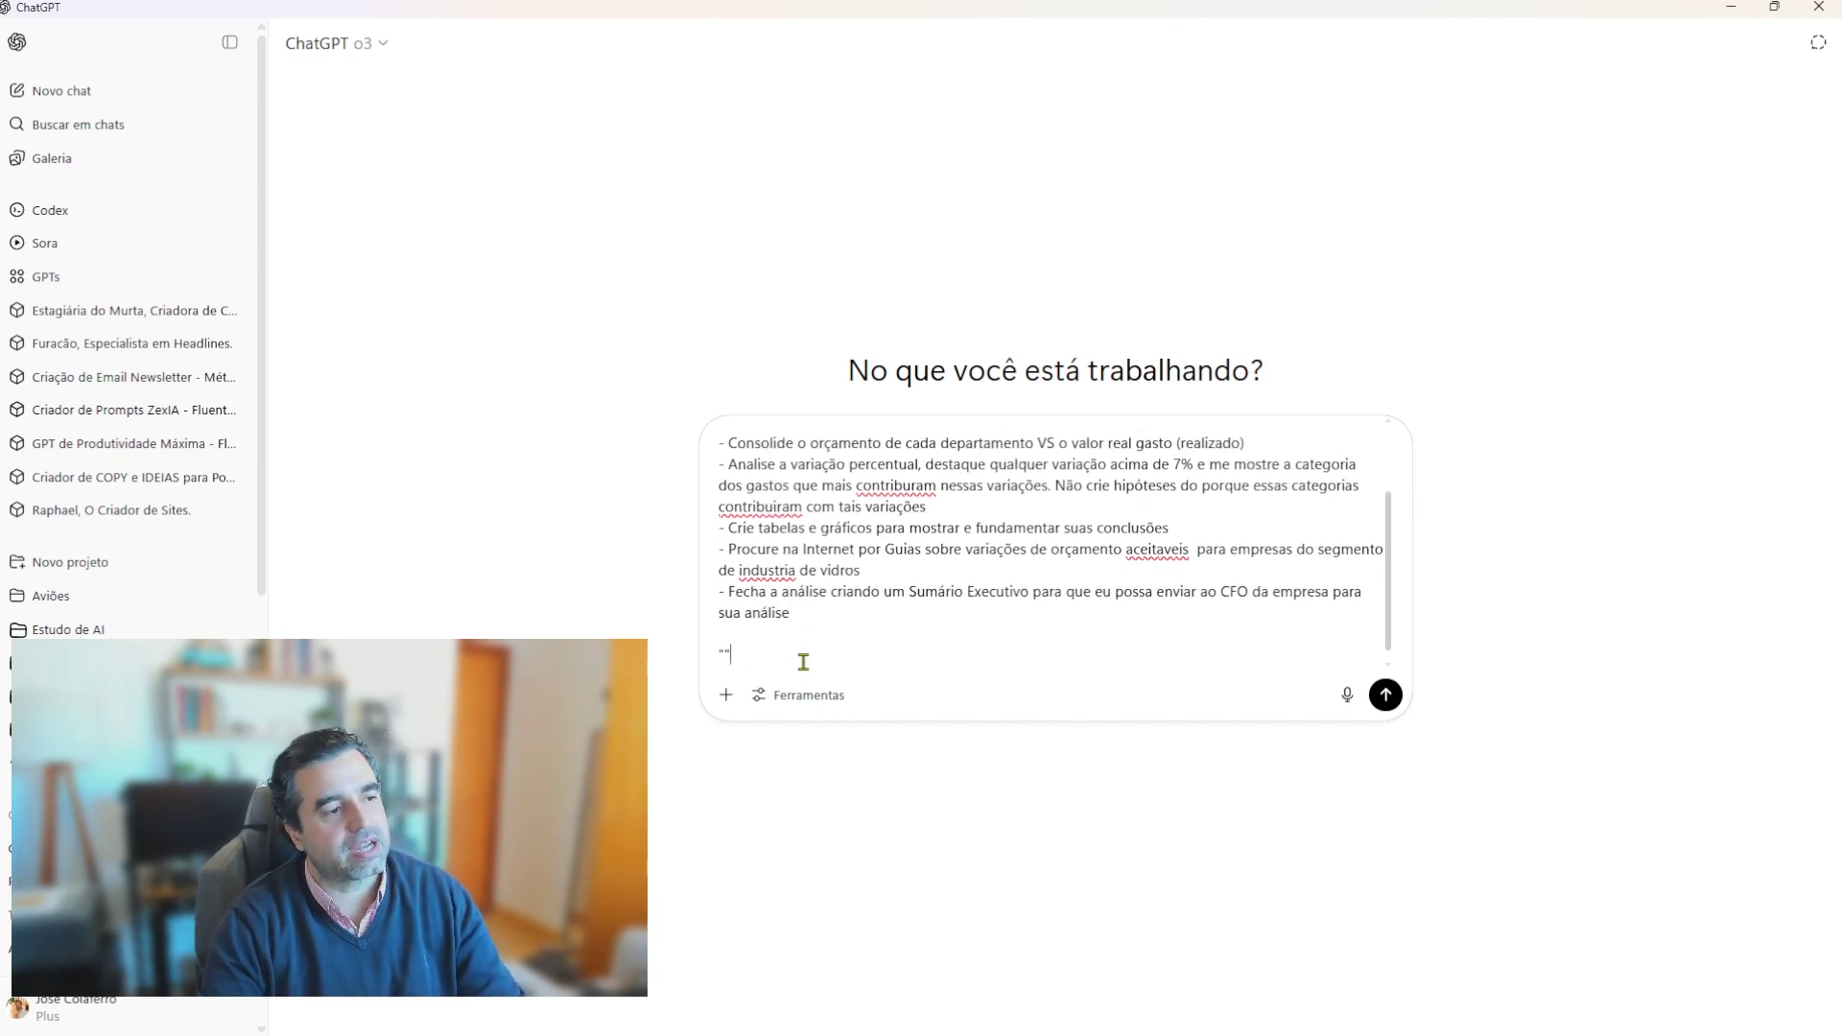
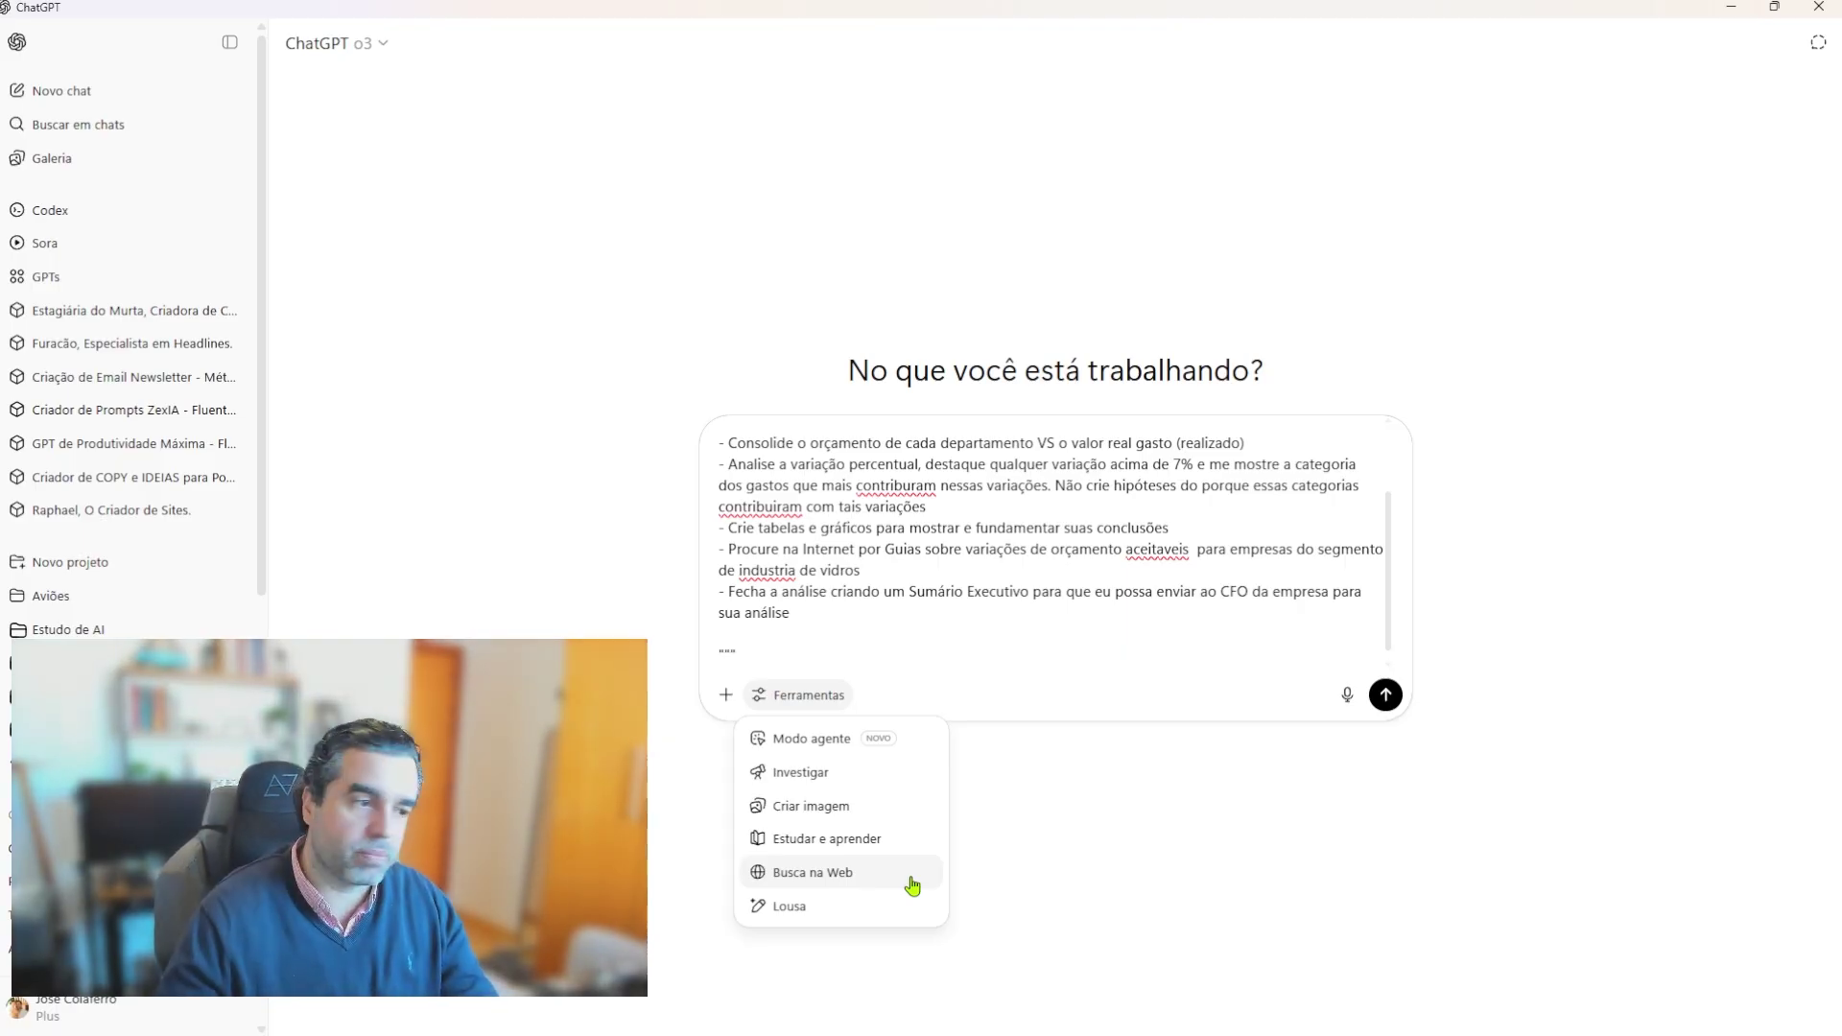
Step: Attach the customer_success_2025-03 budget spreadsheet to the prompt, check the prompt's closing lines, and submit it
{"action": "left_click", "coordinate": [1411, 830]}
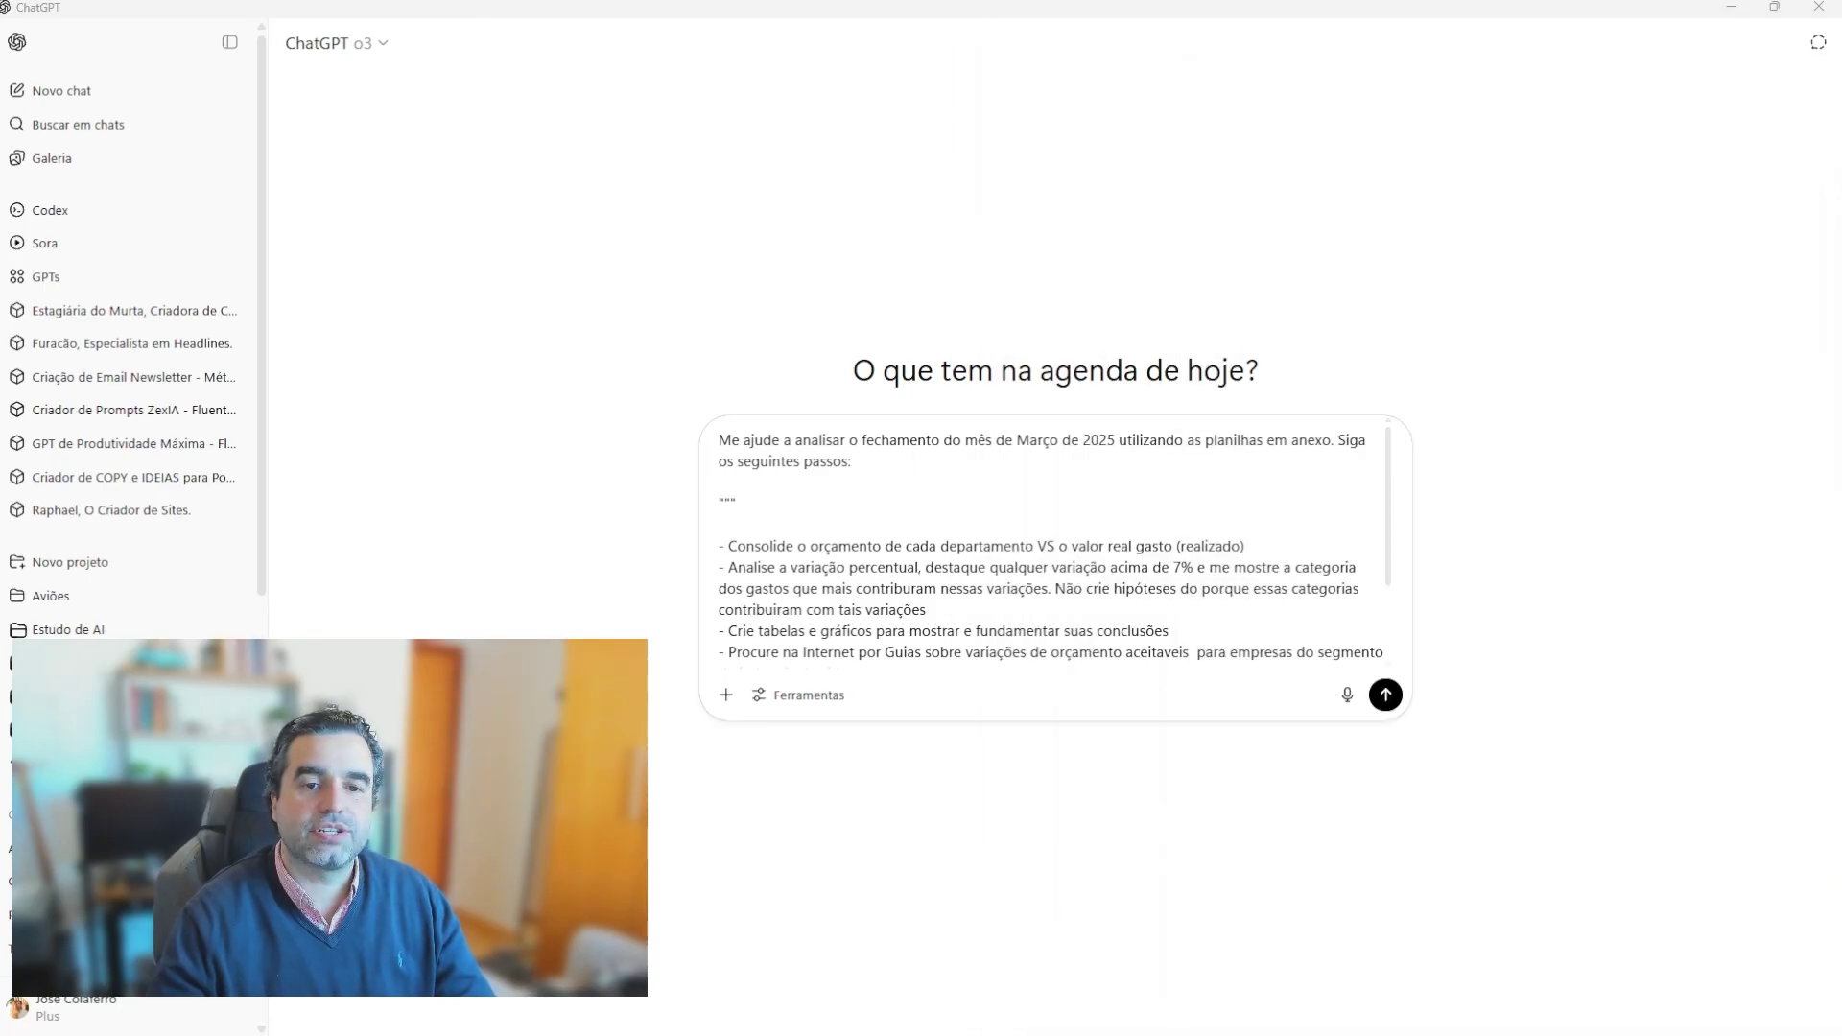
{"action": "key", "text": "ctrl+v"}
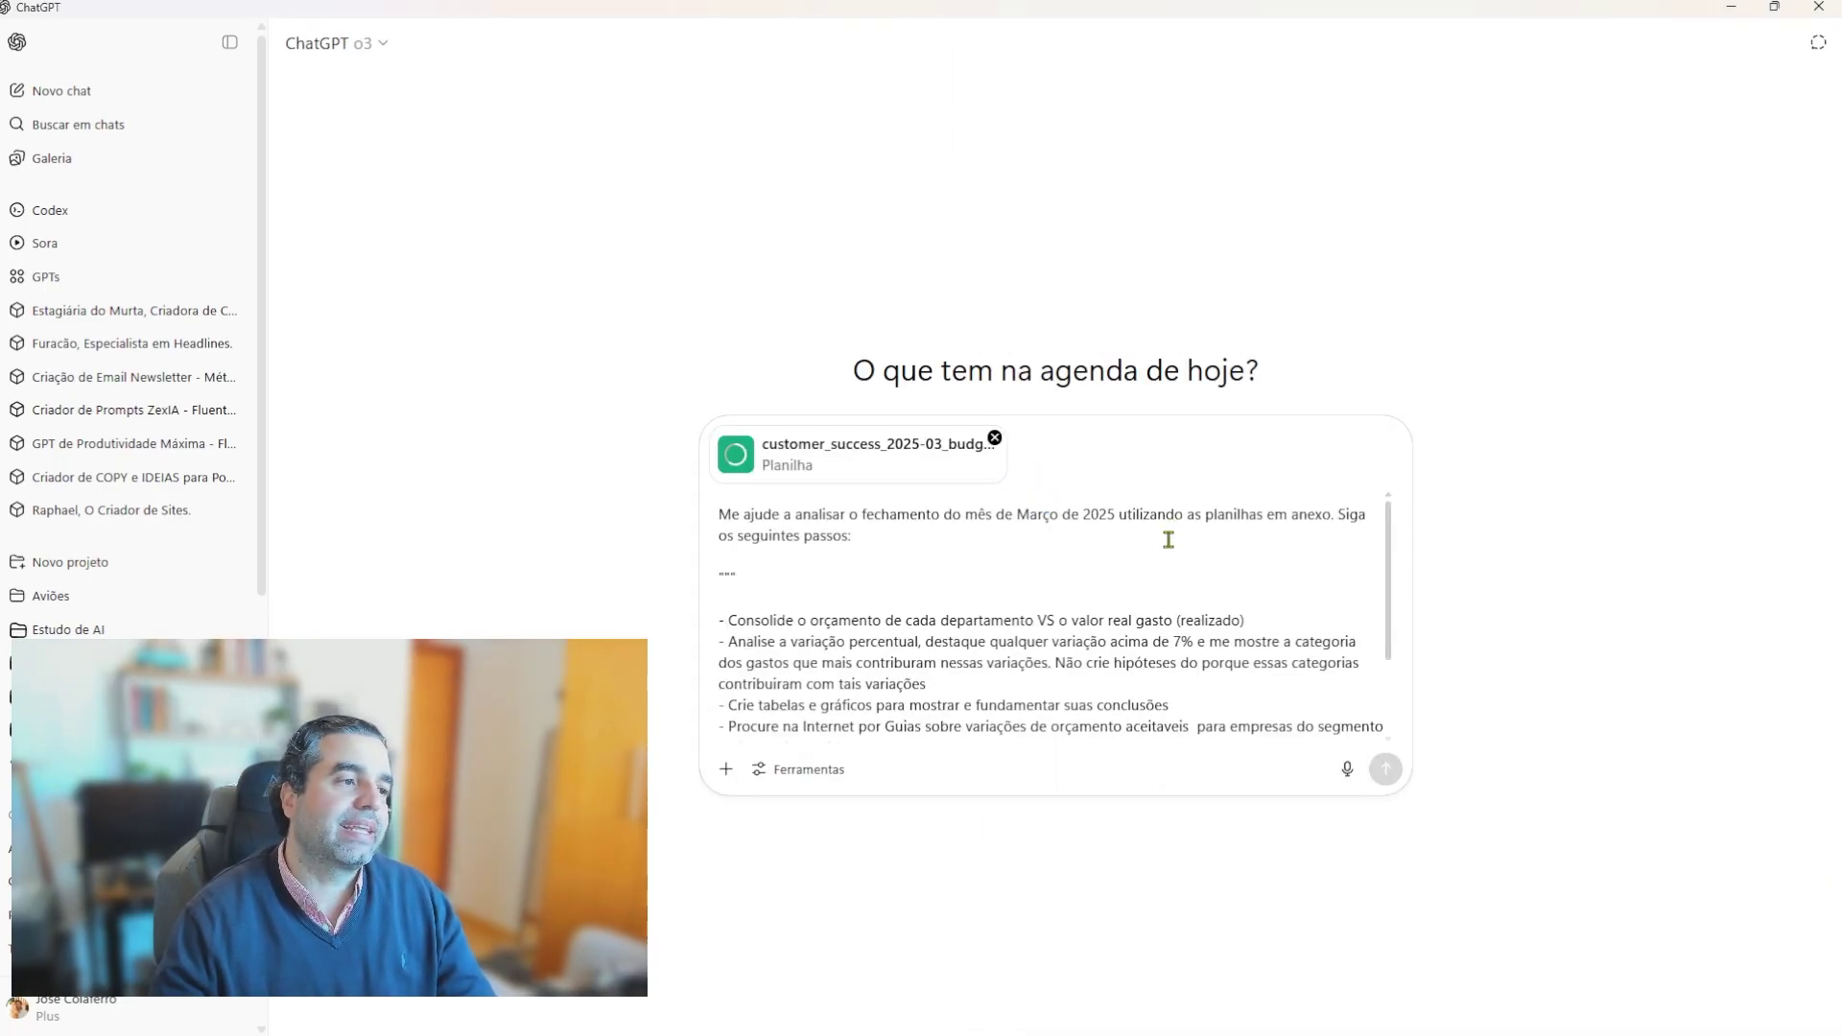
{"action": "scroll", "coordinate": [1219, 622], "scroll_direction": "down", "scroll_amount": 2}
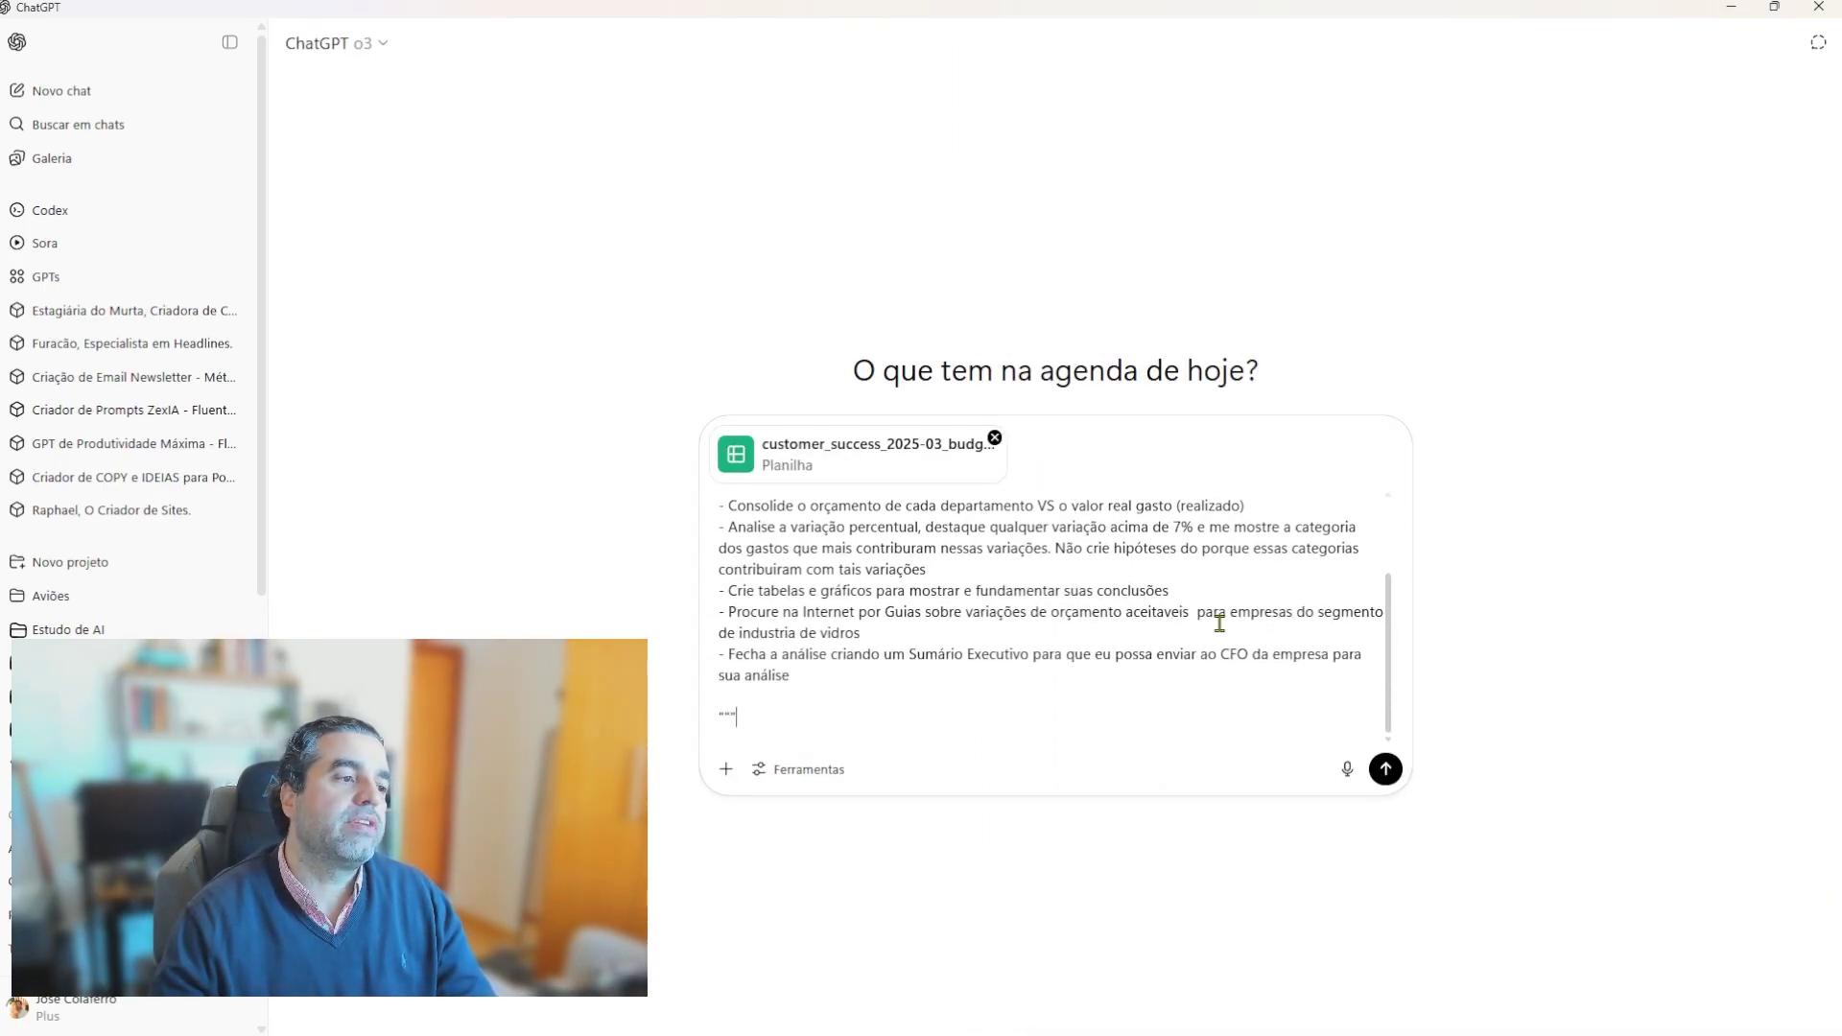
{"action": "left_click", "coordinate": [1388, 777]}
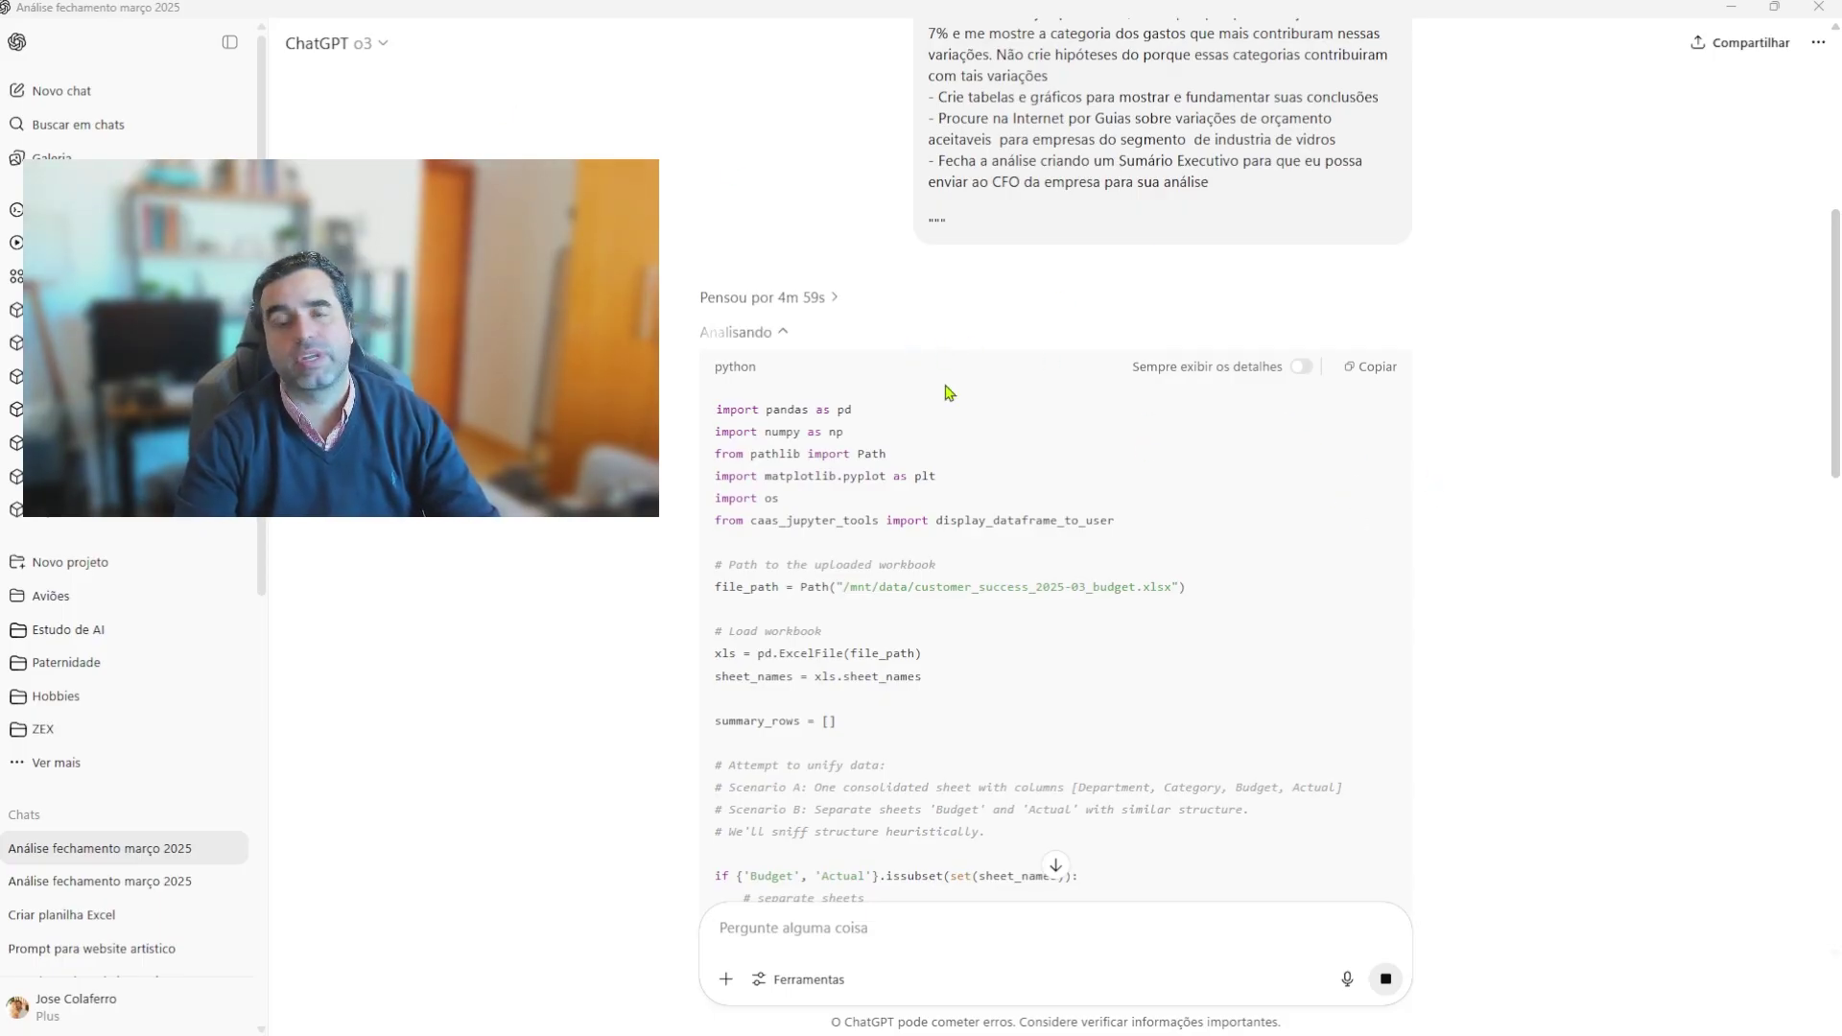
Step: Examine the generated Python script from its library imports through to the variance chart code
{"action": "scroll", "coordinate": [390, 519], "scroll_direction": "down", "scroll_amount": 2}
{"action": "scroll", "coordinate": [390, 519], "scroll_direction": "down", "scroll_amount": 1}
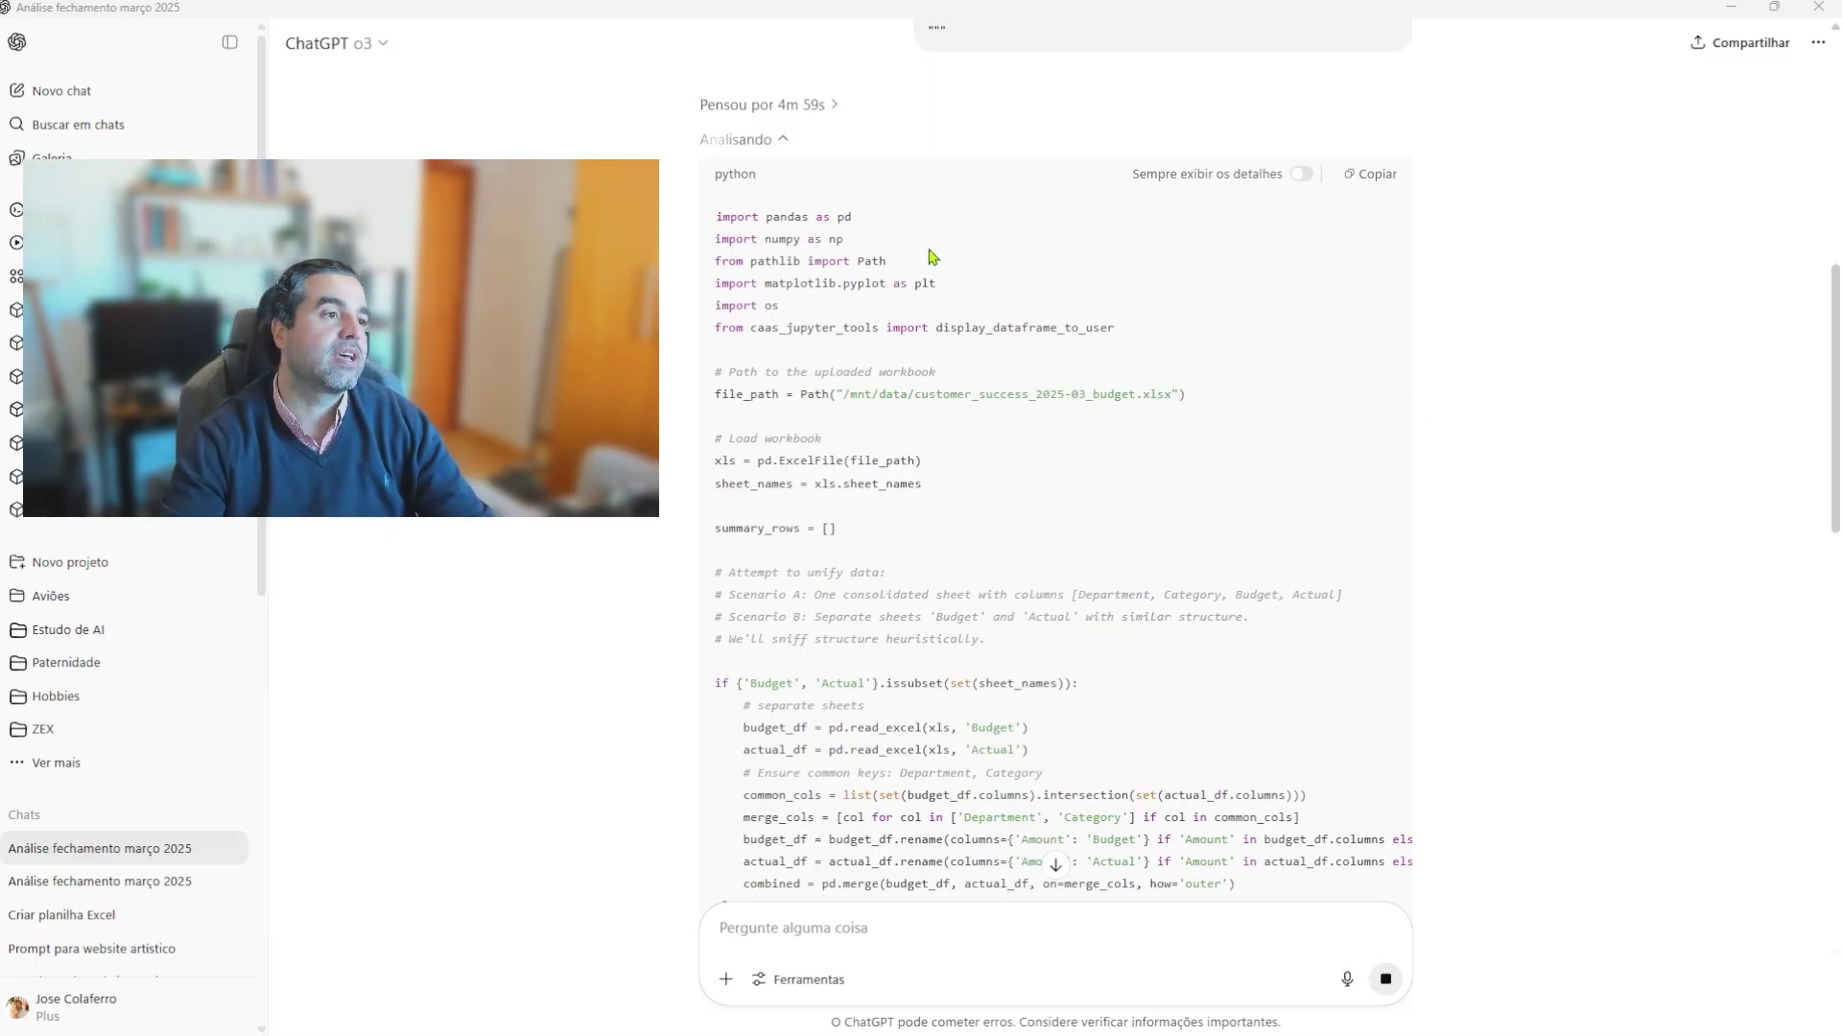
{"action": "double_click", "coordinate": [785, 216]}
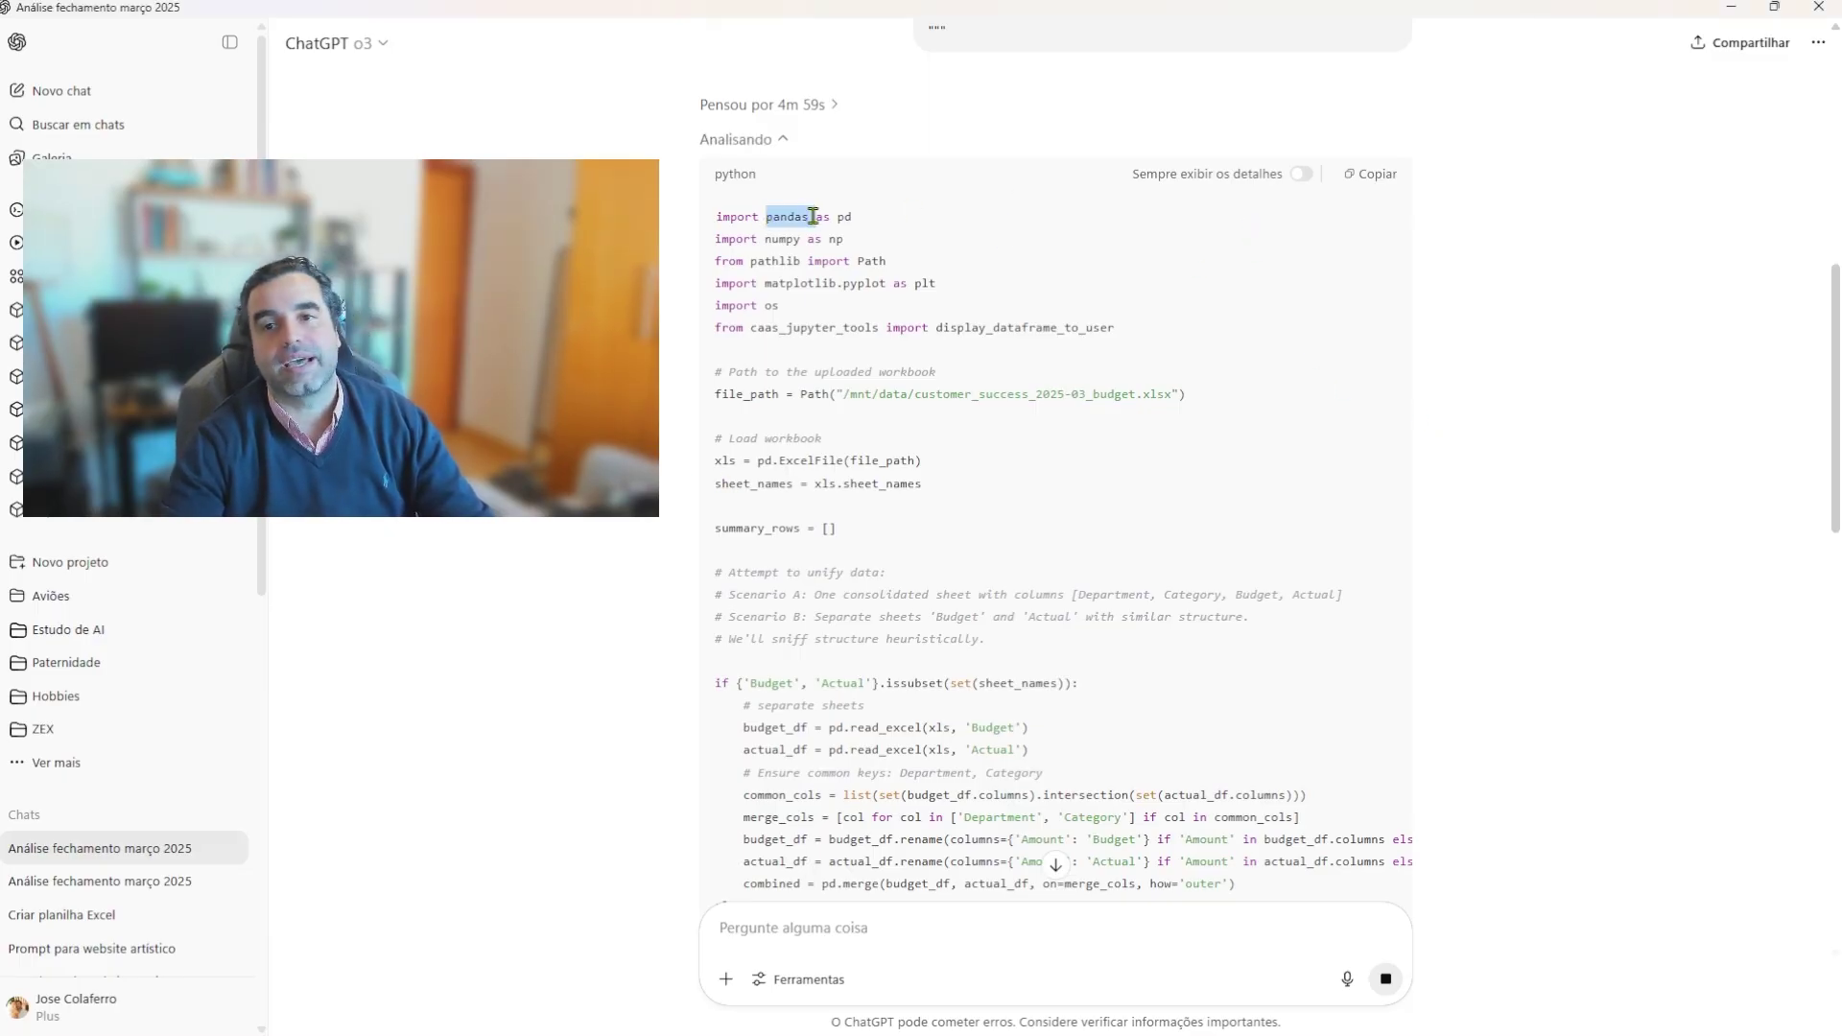
{"action": "left_click", "coordinate": [785, 239]}
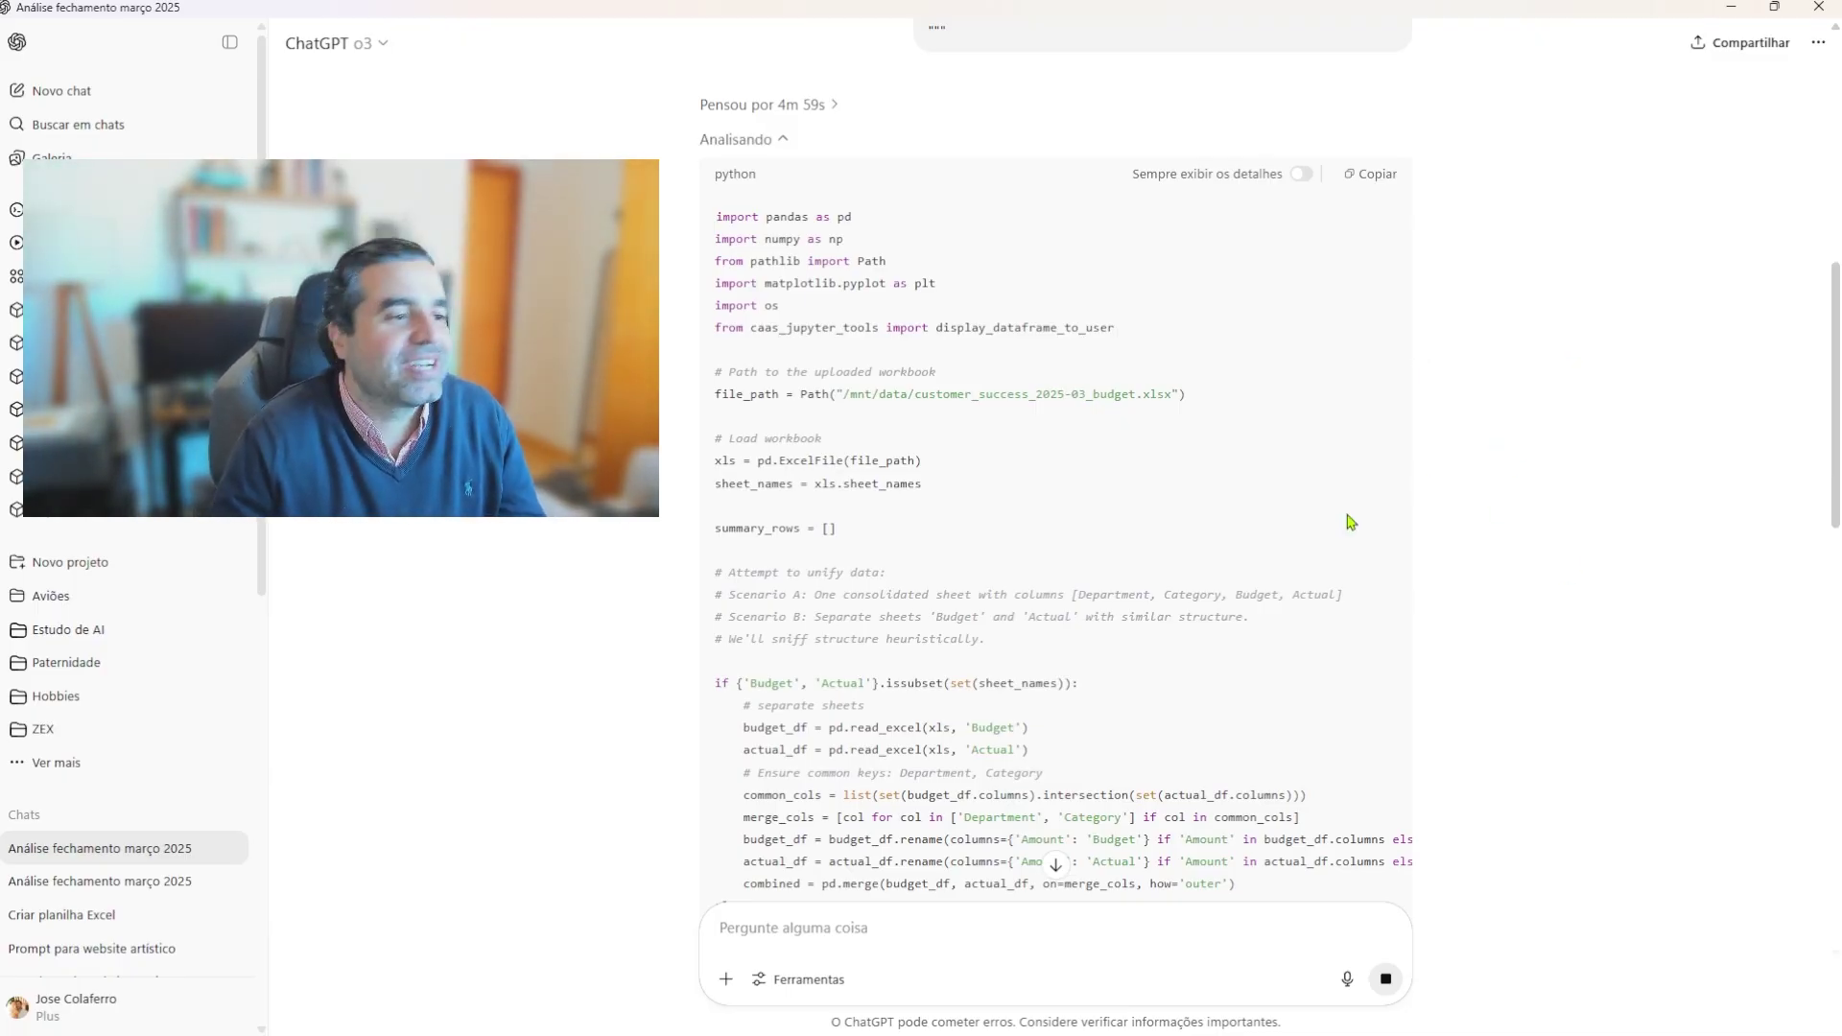
{"action": "scroll", "coordinate": [1233, 729], "scroll_direction": "down", "scroll_amount": 2}
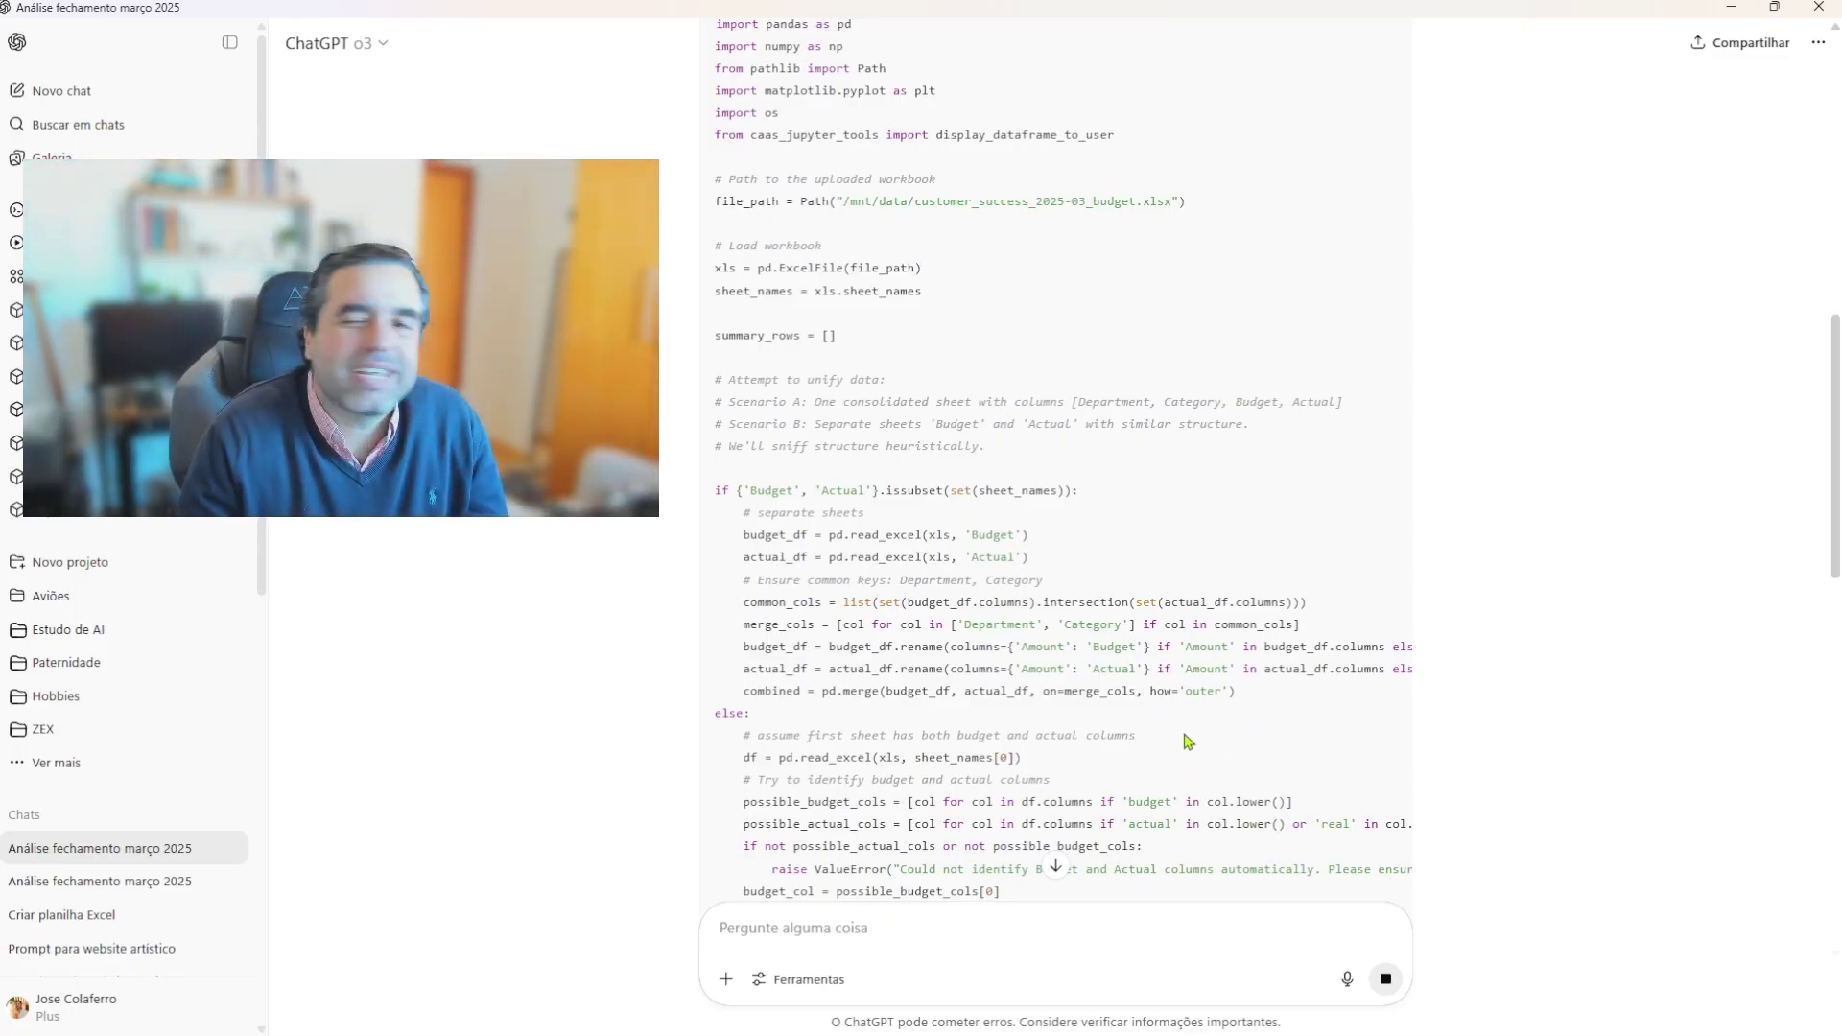
{"action": "scroll", "coordinate": [1138, 687], "scroll_direction": "down", "scroll_amount": 5}
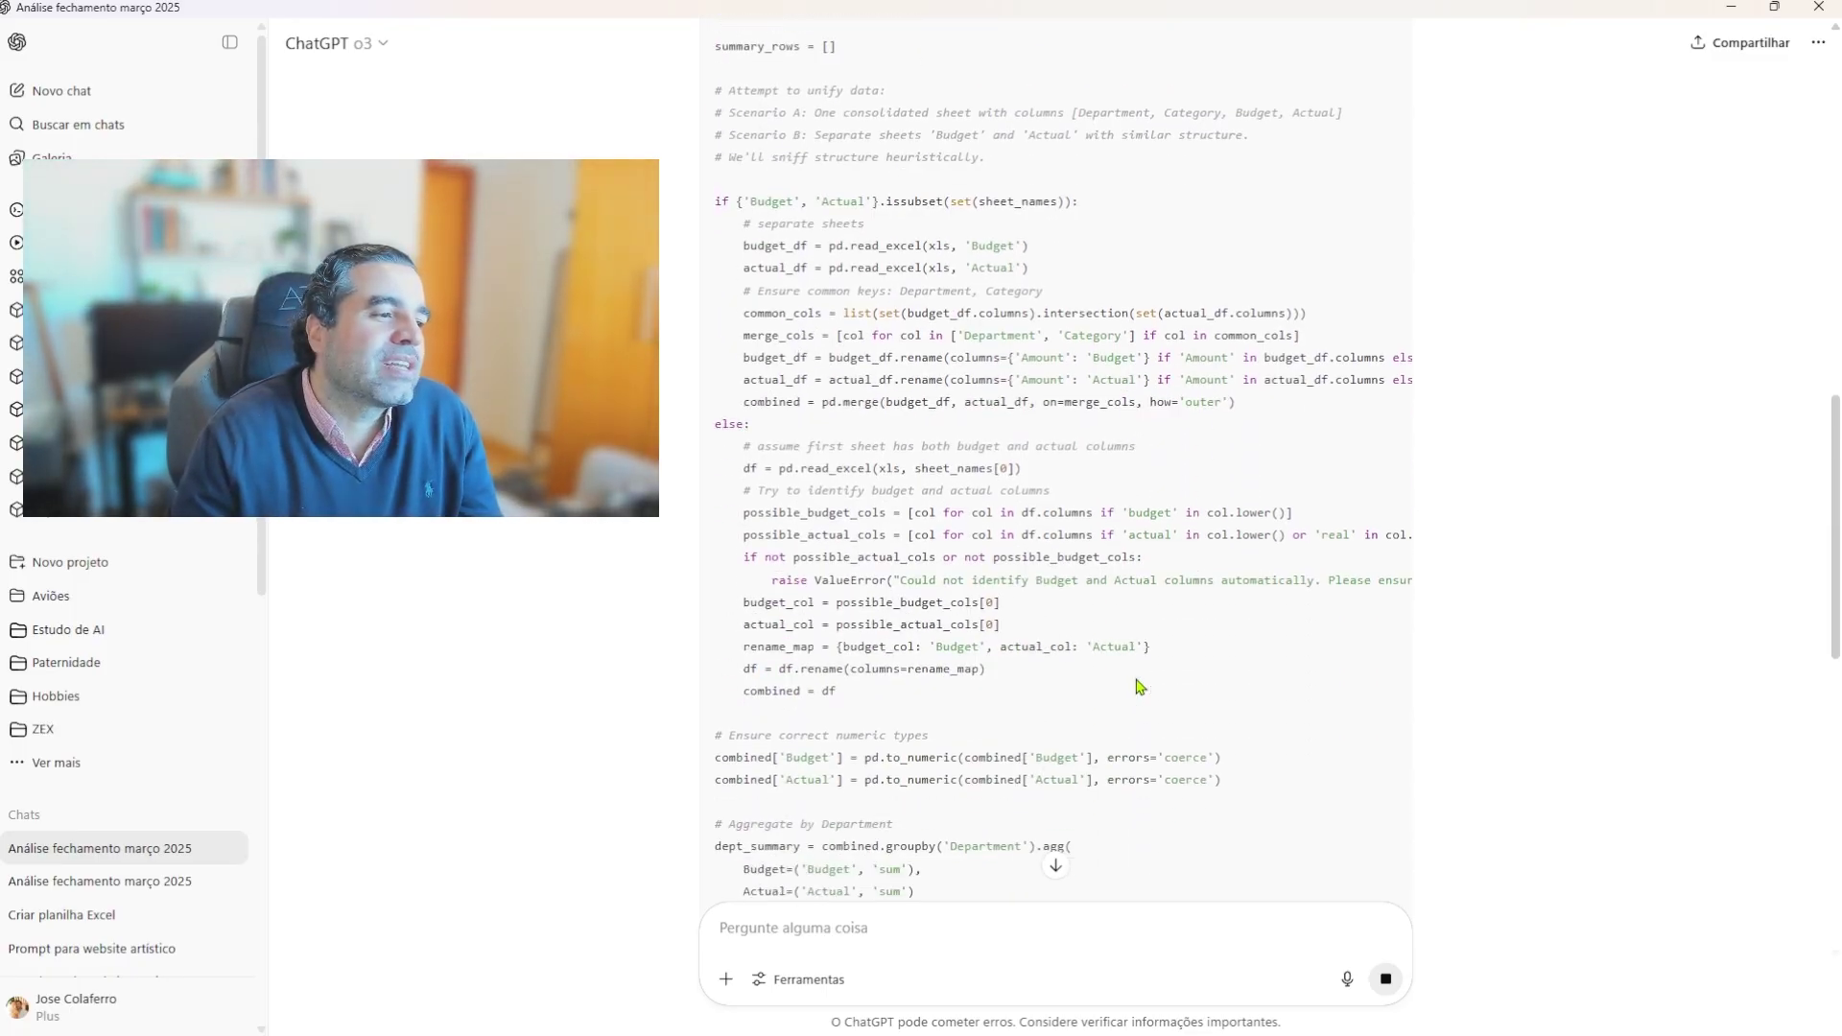
{"action": "scroll", "coordinate": [1138, 687], "scroll_direction": "down", "scroll_amount": 6}
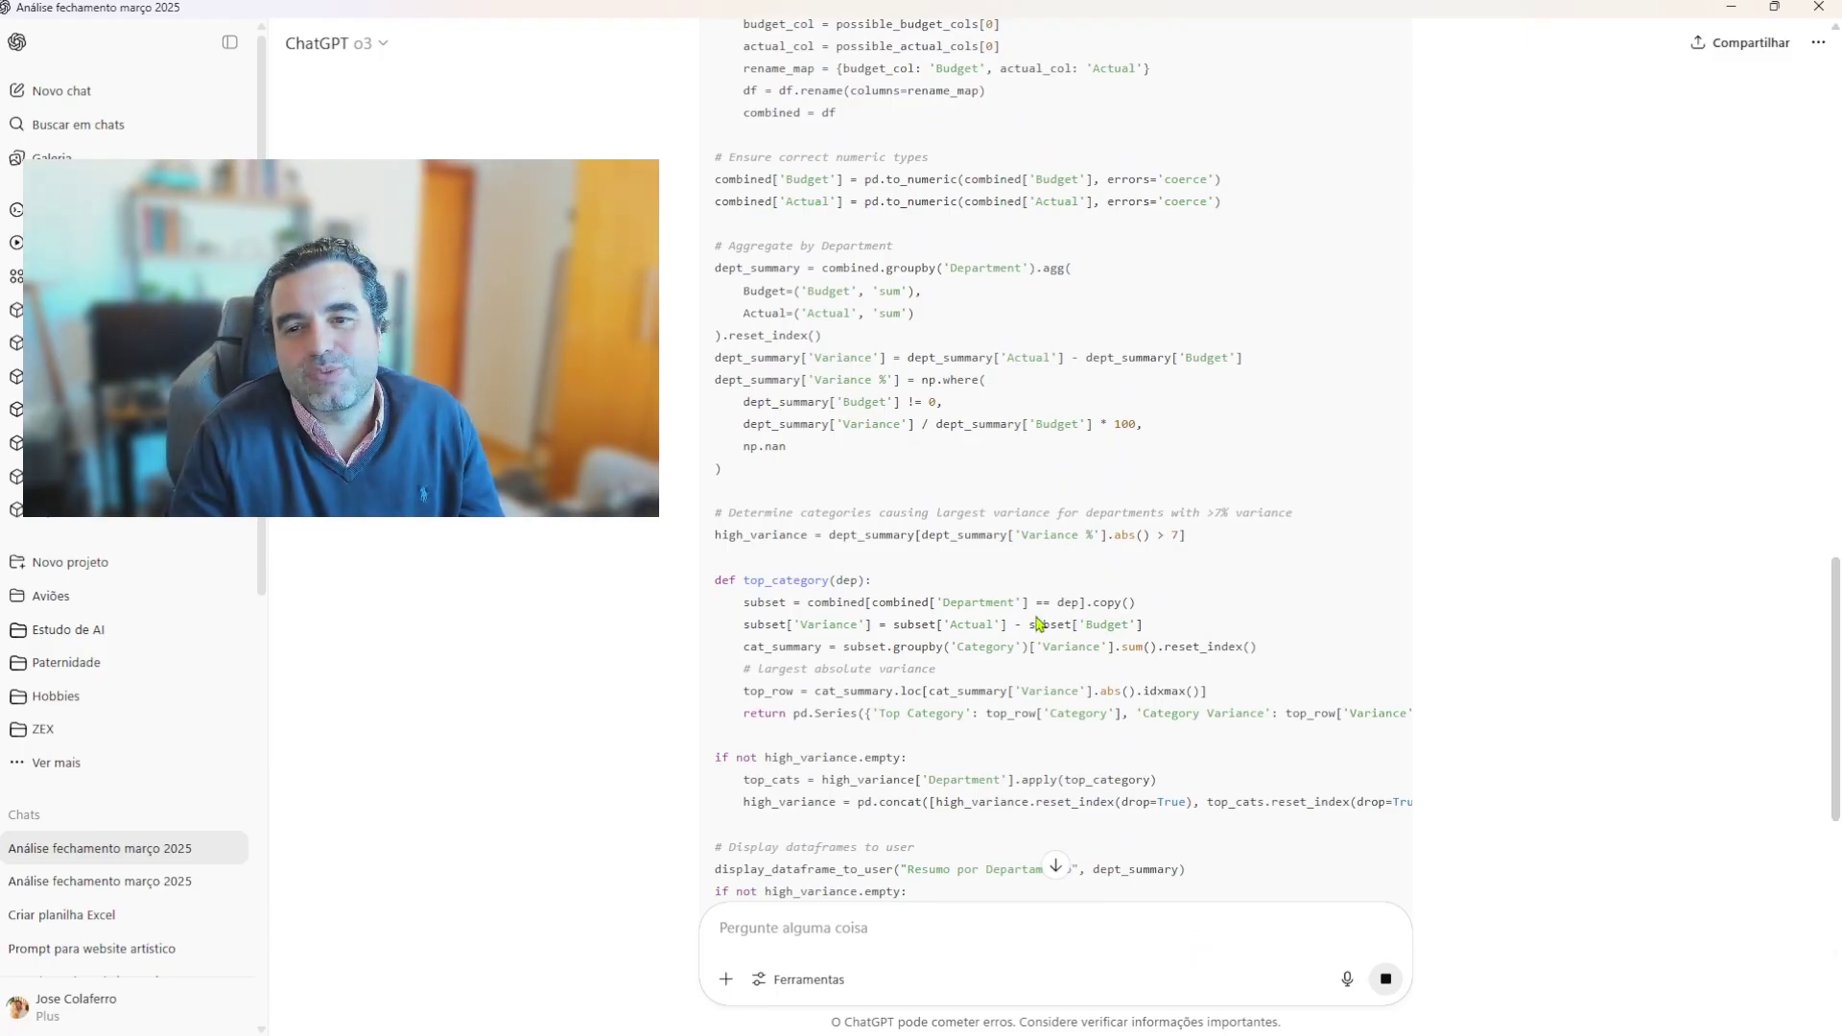
{"action": "scroll", "coordinate": [1025, 657], "scroll_direction": "down", "scroll_amount": 2}
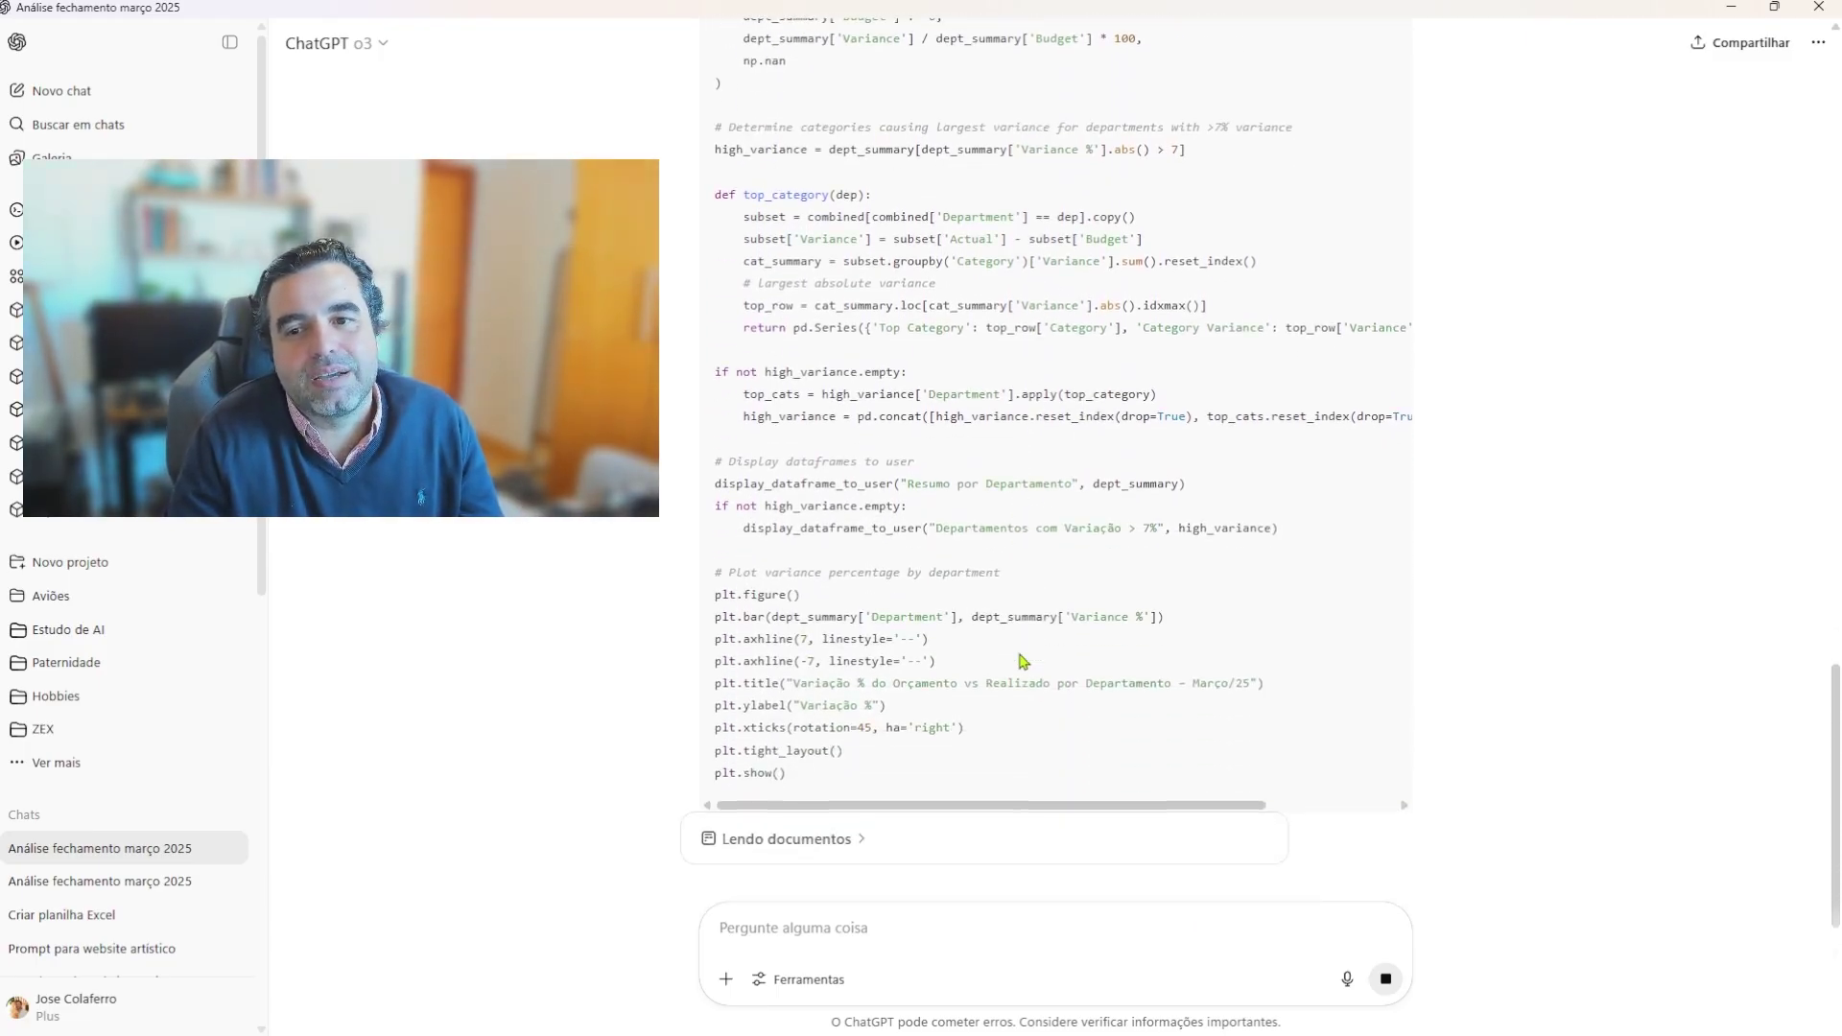
{"action": "scroll", "coordinate": [1082, 705], "scroll_direction": "down", "scroll_amount": 1}
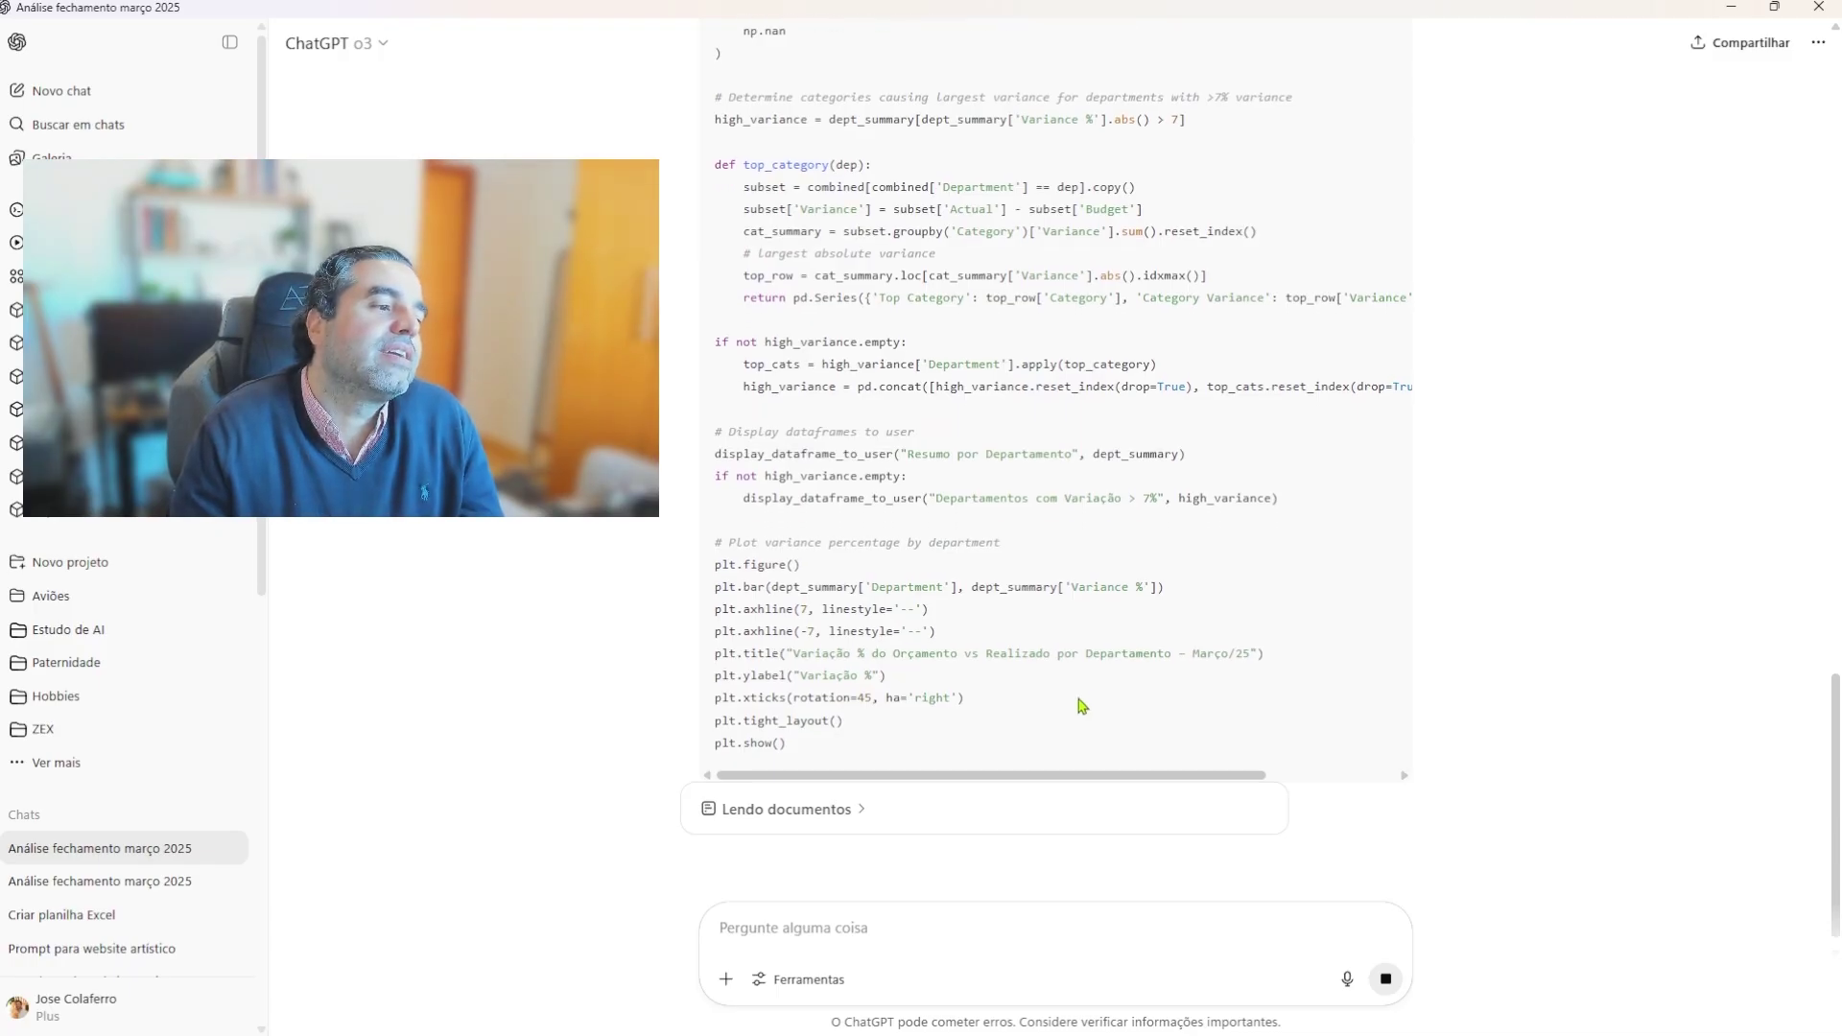
{"action": "scroll", "coordinate": [1083, 705], "scroll_direction": "down", "scroll_amount": 1}
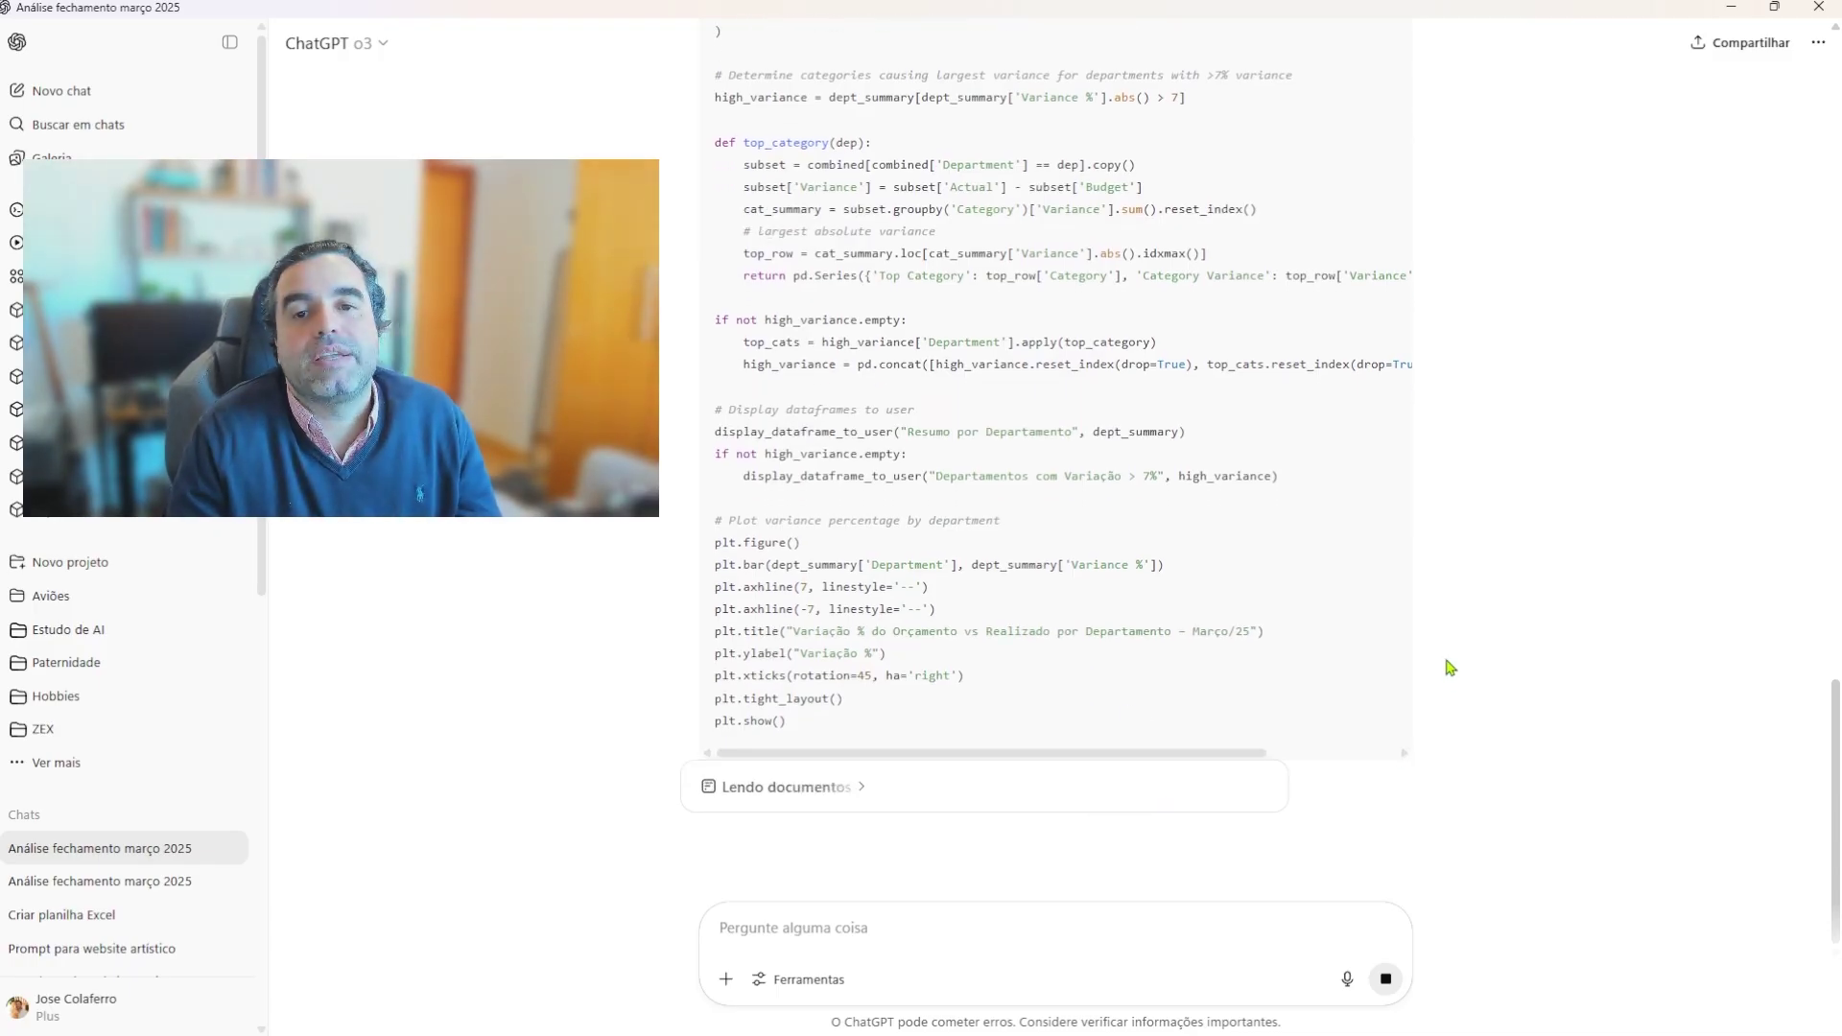
Step: Expand the reasoning summary above the Python script and read its opening analysis plan
{"action": "scroll", "coordinate": [1451, 653], "scroll_direction": "up", "scroll_amount": 10}
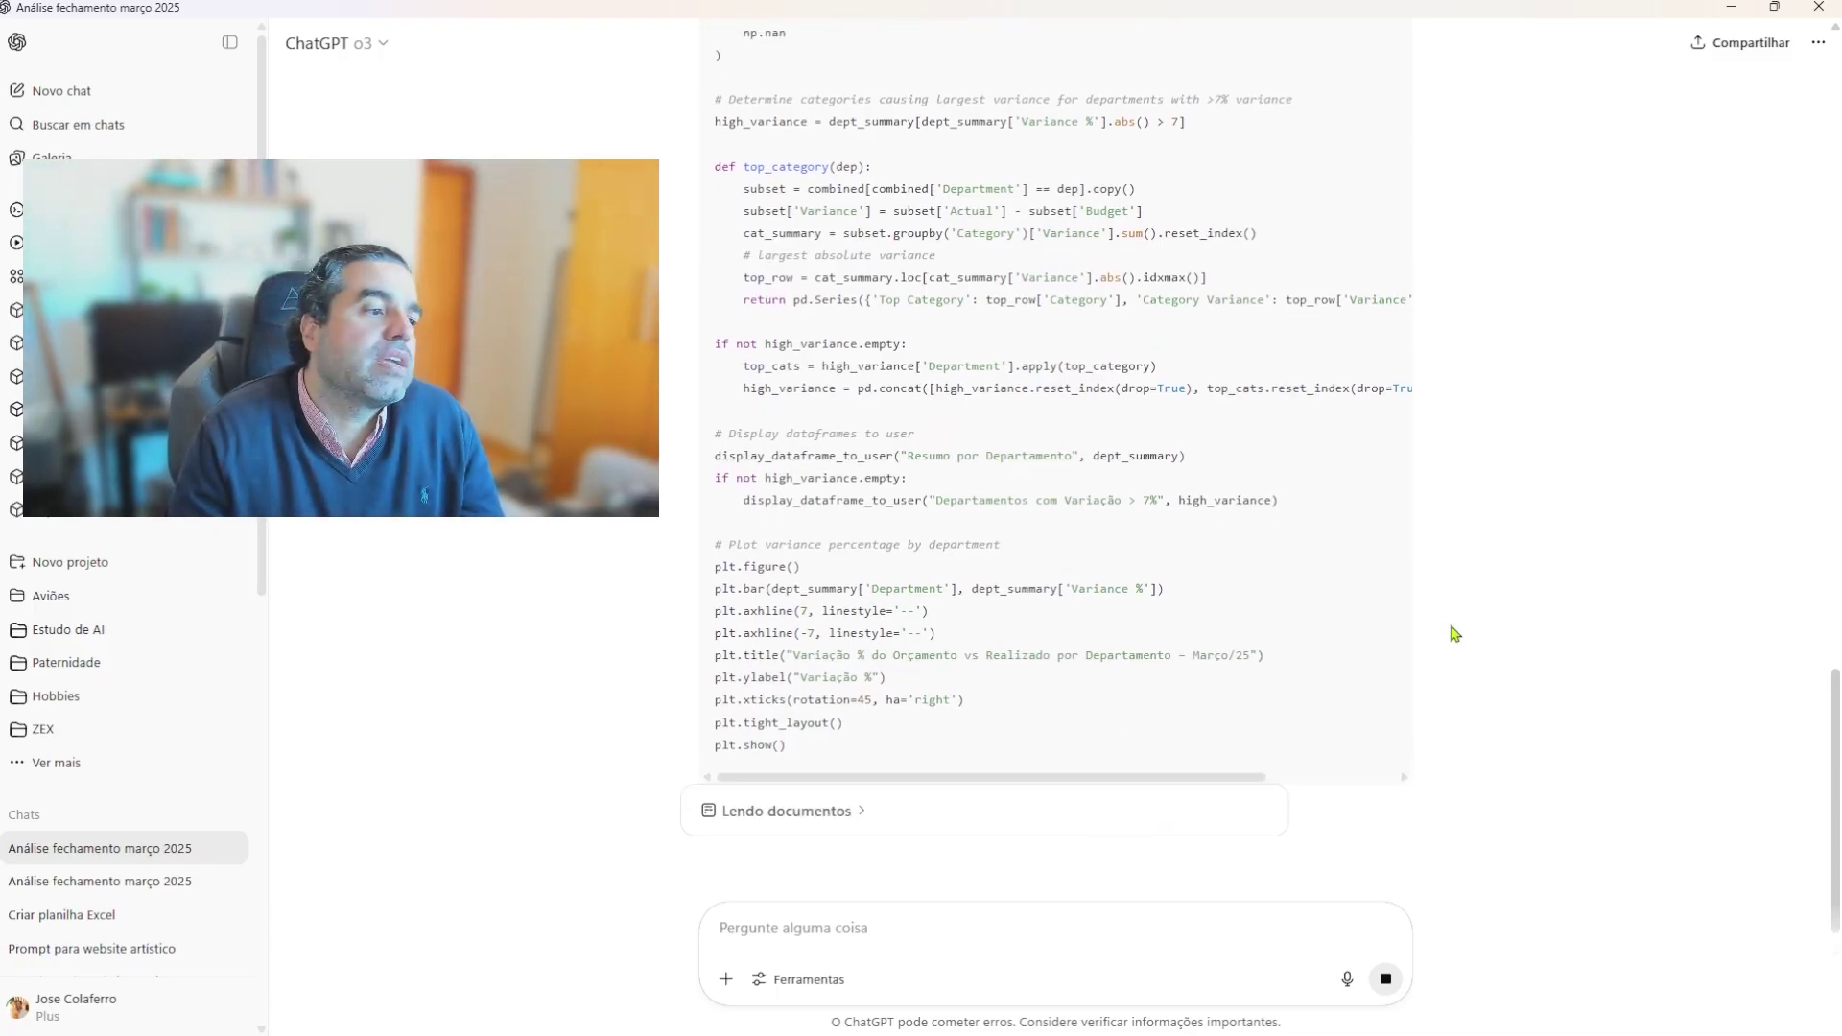
{"action": "scroll", "coordinate": [1456, 682], "scroll_direction": "up", "scroll_amount": 6}
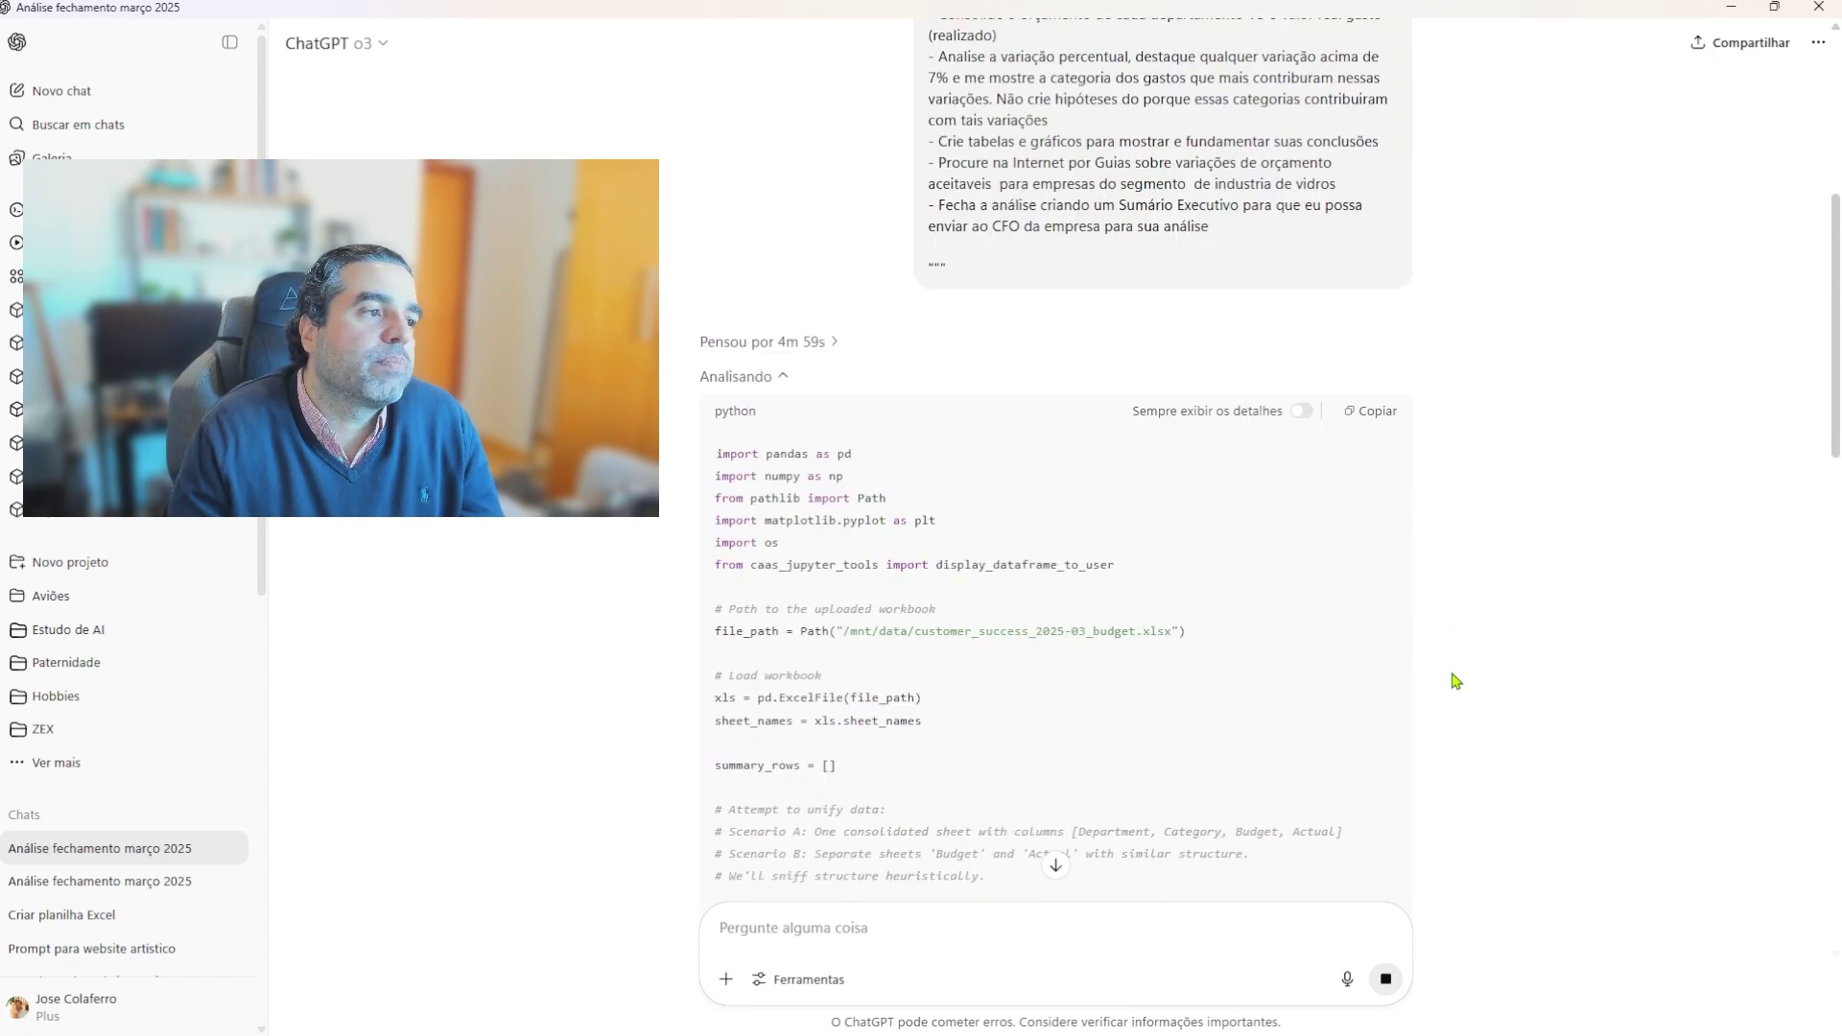
{"action": "scroll", "coordinate": [1456, 681], "scroll_direction": "down", "scroll_amount": 15}
{"action": "scroll", "coordinate": [1456, 680], "scroll_direction": "up", "scroll_amount": 17}
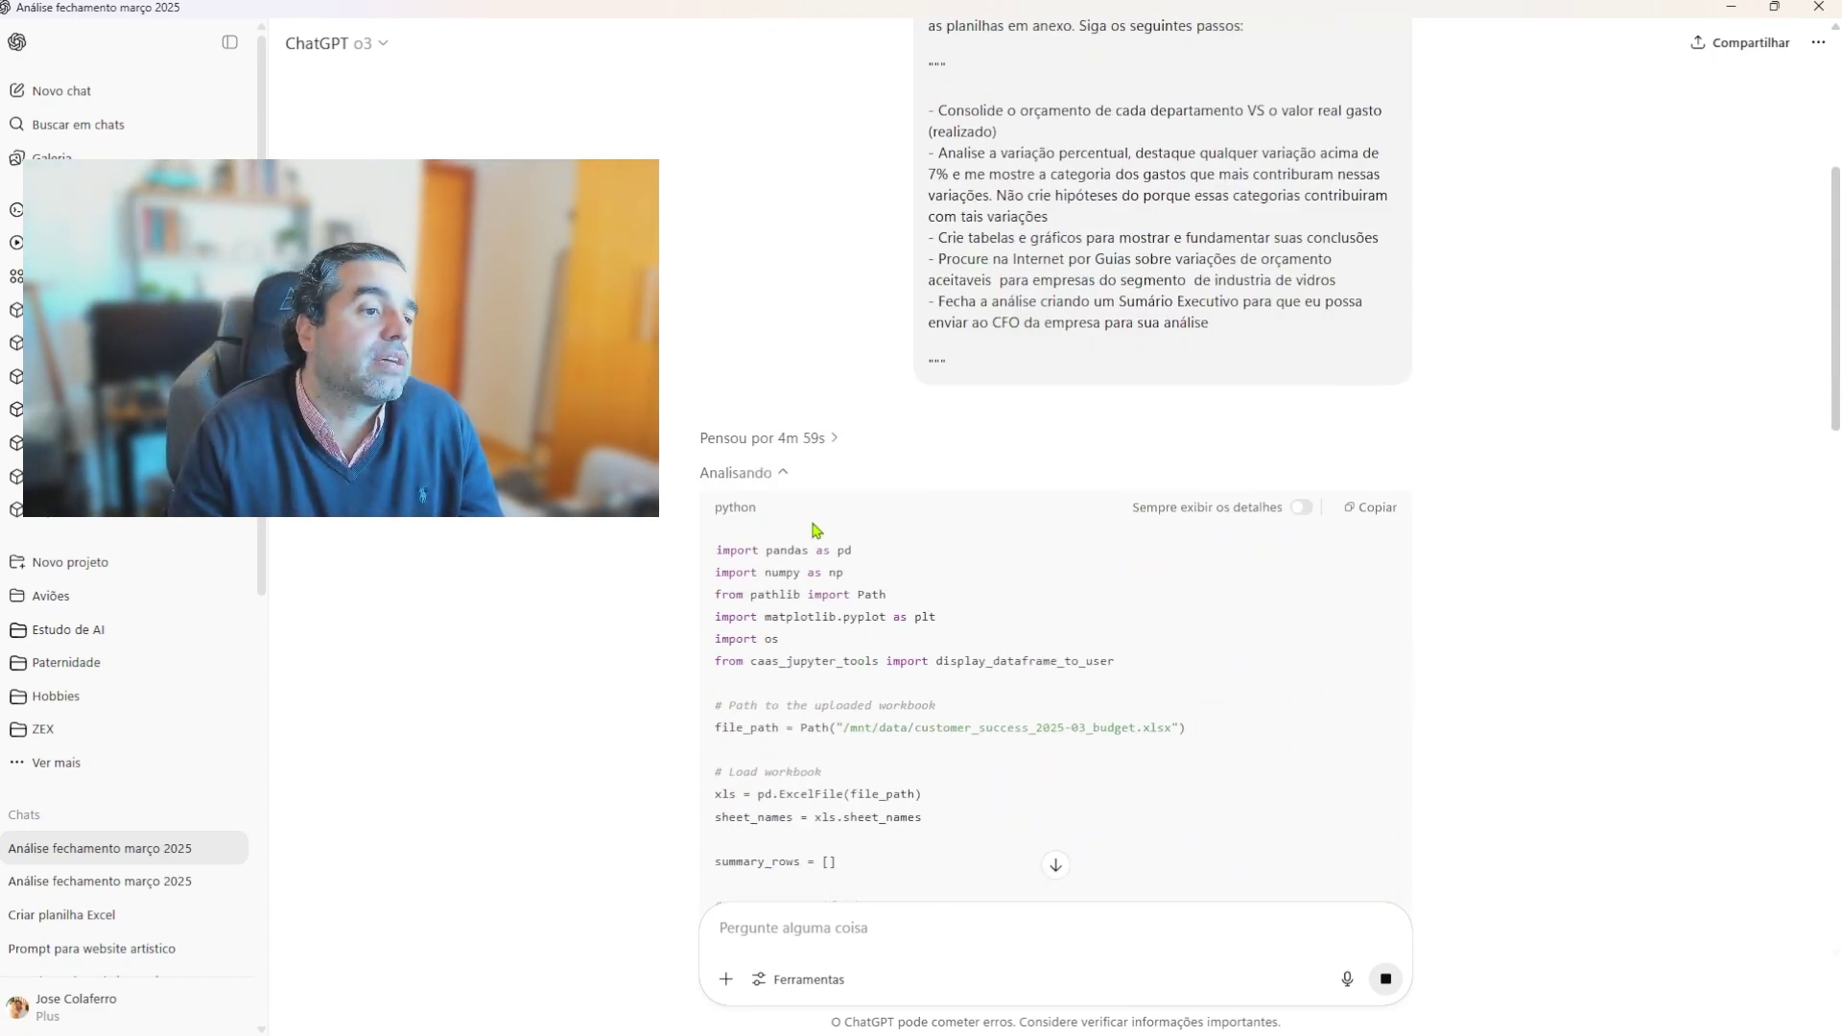
{"action": "left_click", "coordinate": [789, 443]}
{"action": "scroll", "coordinate": [820, 466], "scroll_direction": "down", "scroll_amount": 4}
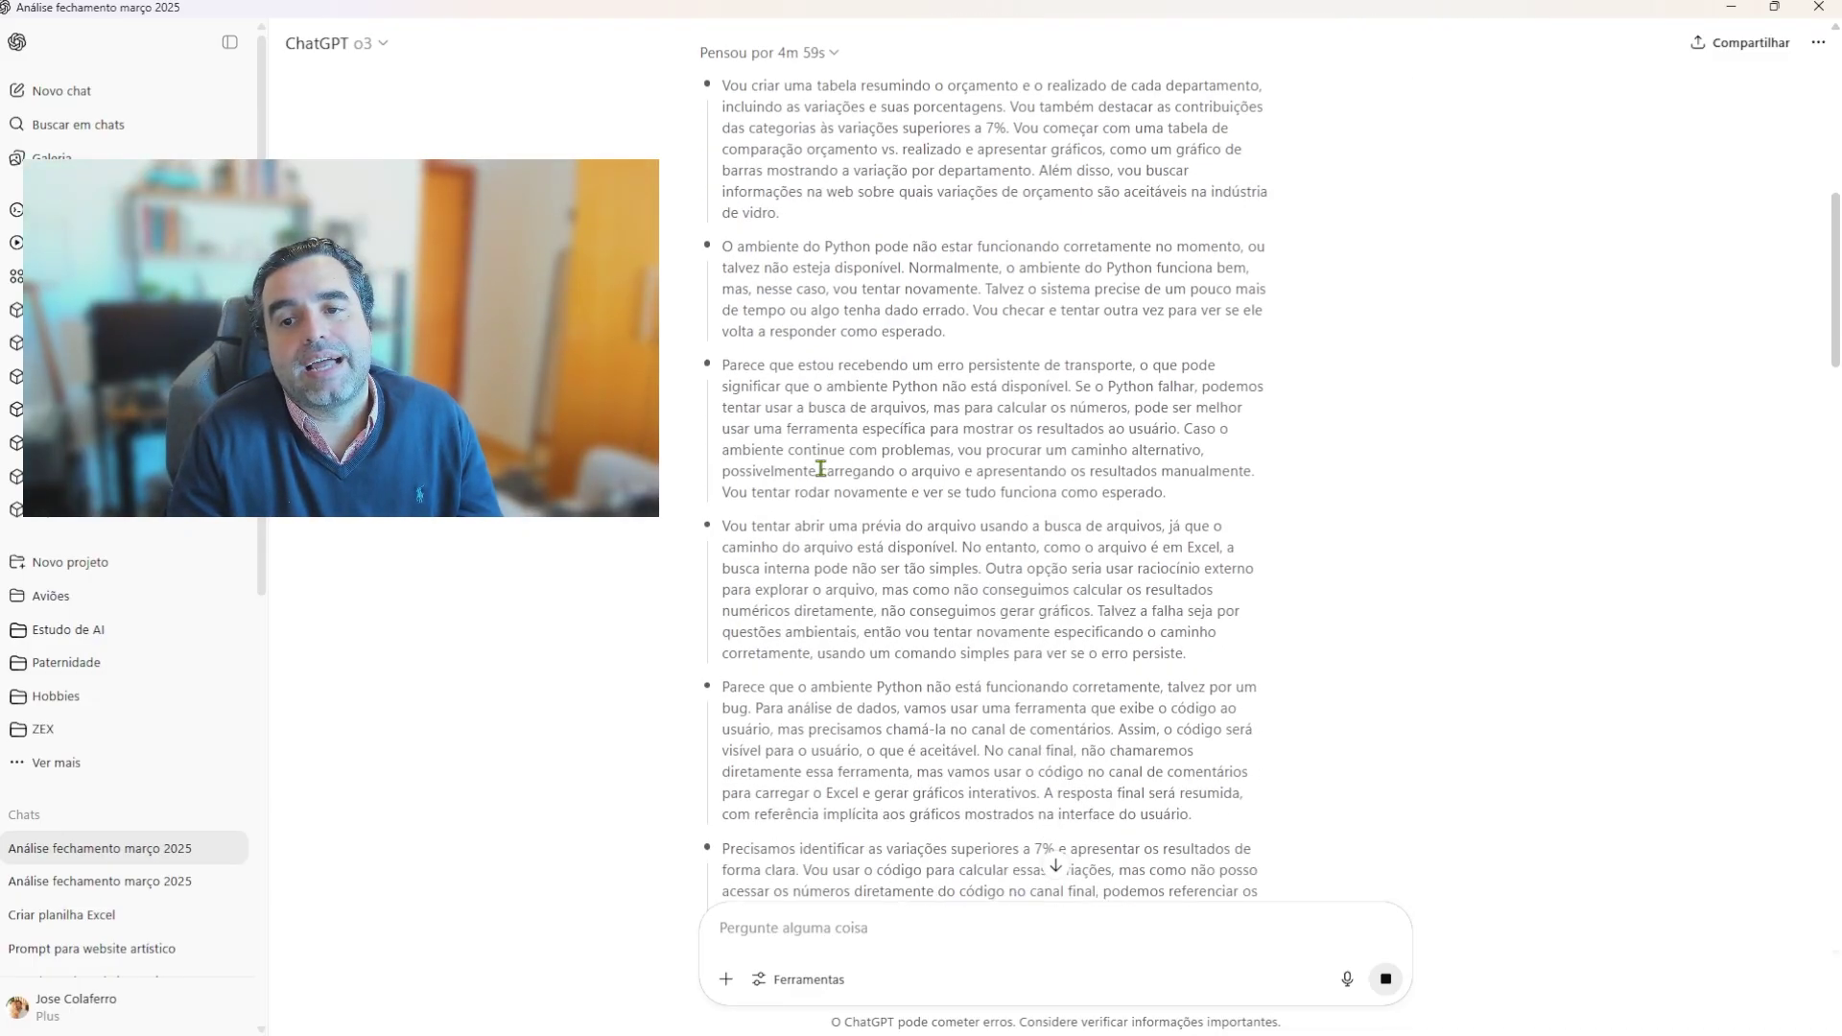
{"action": "scroll", "coordinate": [821, 472], "scroll_direction": "up", "scroll_amount": 2}
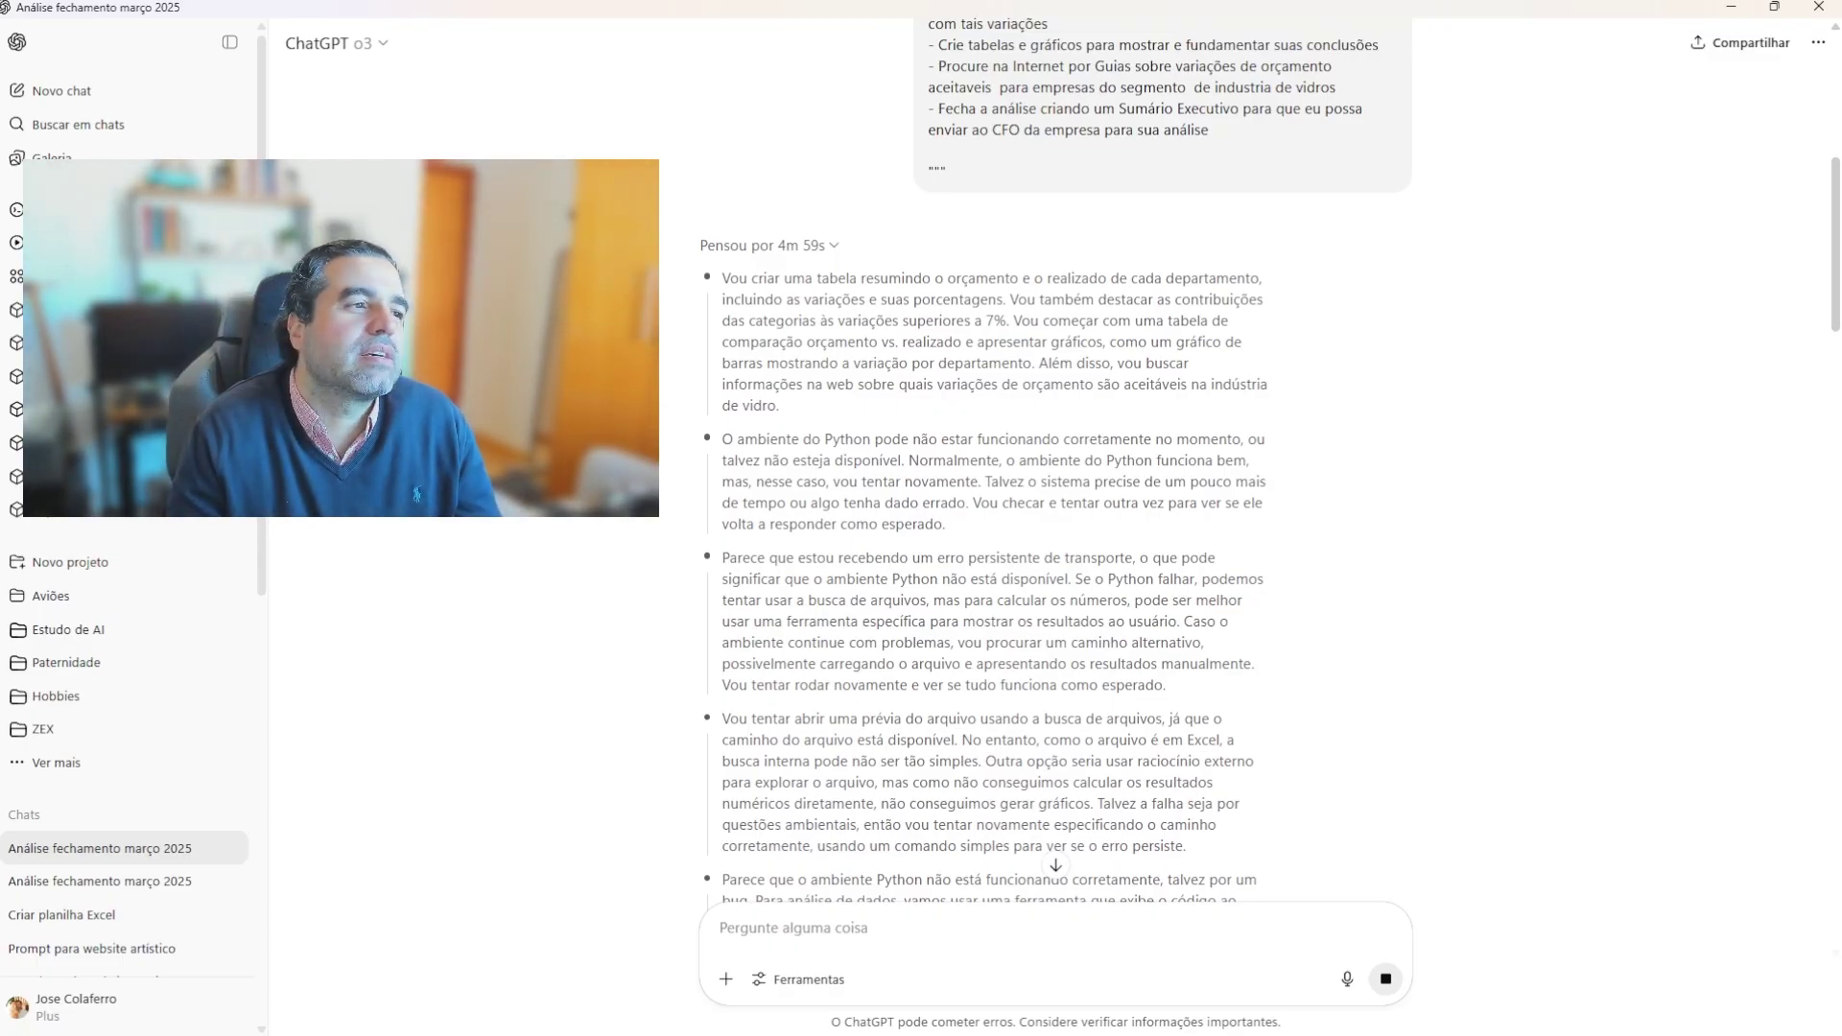
{"action": "left_click_drag", "start_coordinate": [889, 296], "coordinate": [876, 362]}
{"action": "left_click", "coordinate": [876, 361]}
{"action": "scroll", "coordinate": [933, 440], "scroll_direction": "down", "scroll_amount": 2}
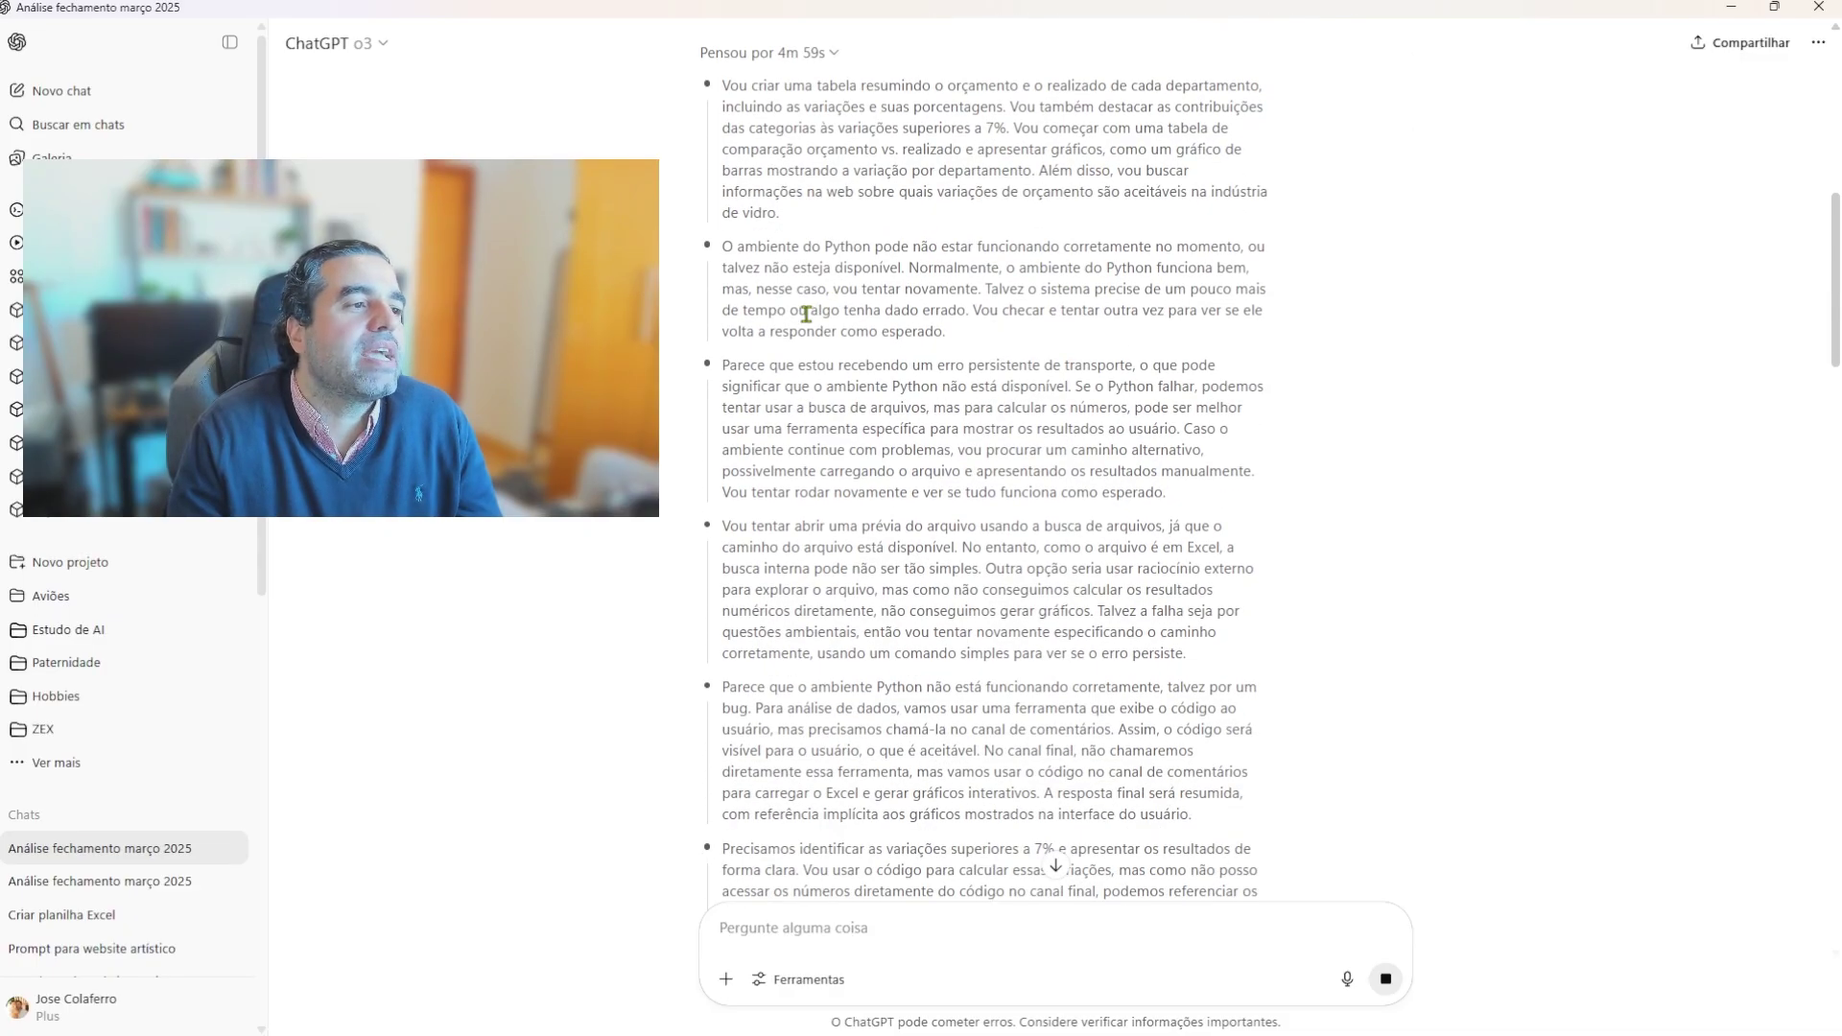
Step: Read the reasoning notes on the Python environment and on the ways to open the Excel file
{"action": "left_click_drag", "start_coordinate": [801, 269], "coordinate": [1120, 514]}
{"action": "left_click", "coordinate": [977, 338]}
{"action": "left_click", "coordinate": [822, 270]}
{"action": "left_click", "coordinate": [1052, 360]}
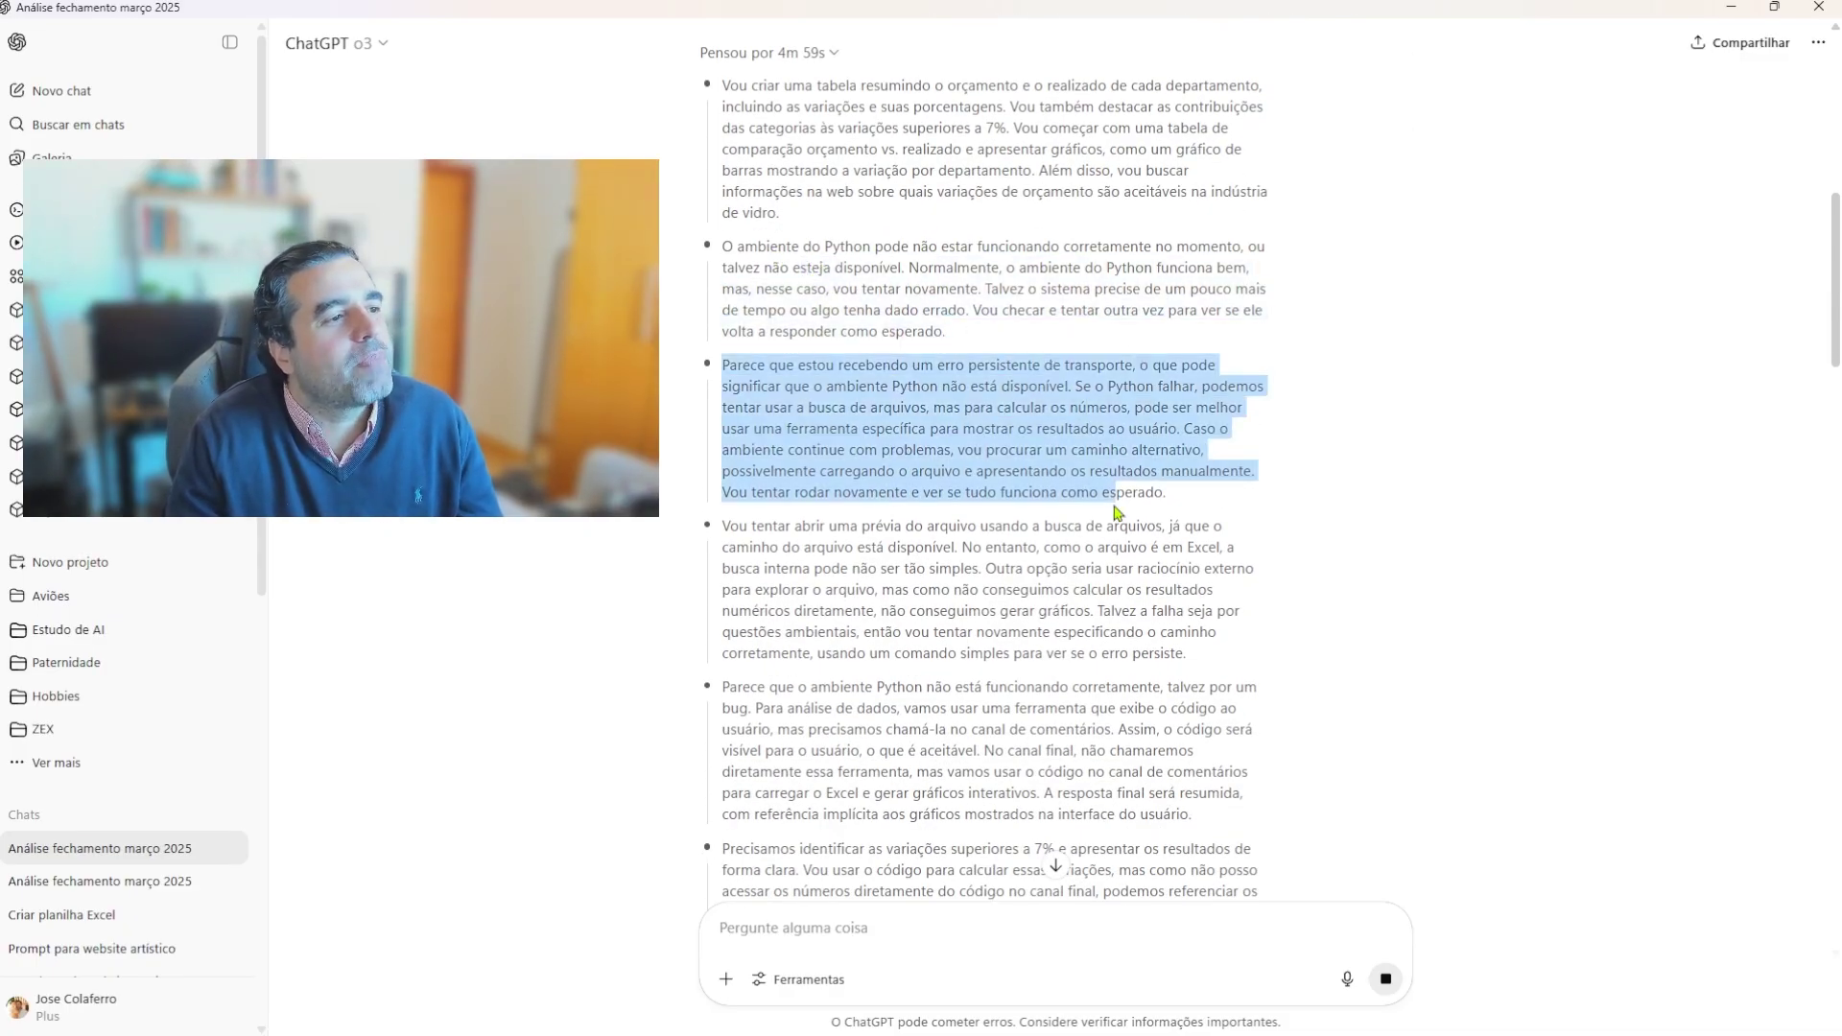
{"action": "left_click", "coordinate": [1120, 514]}
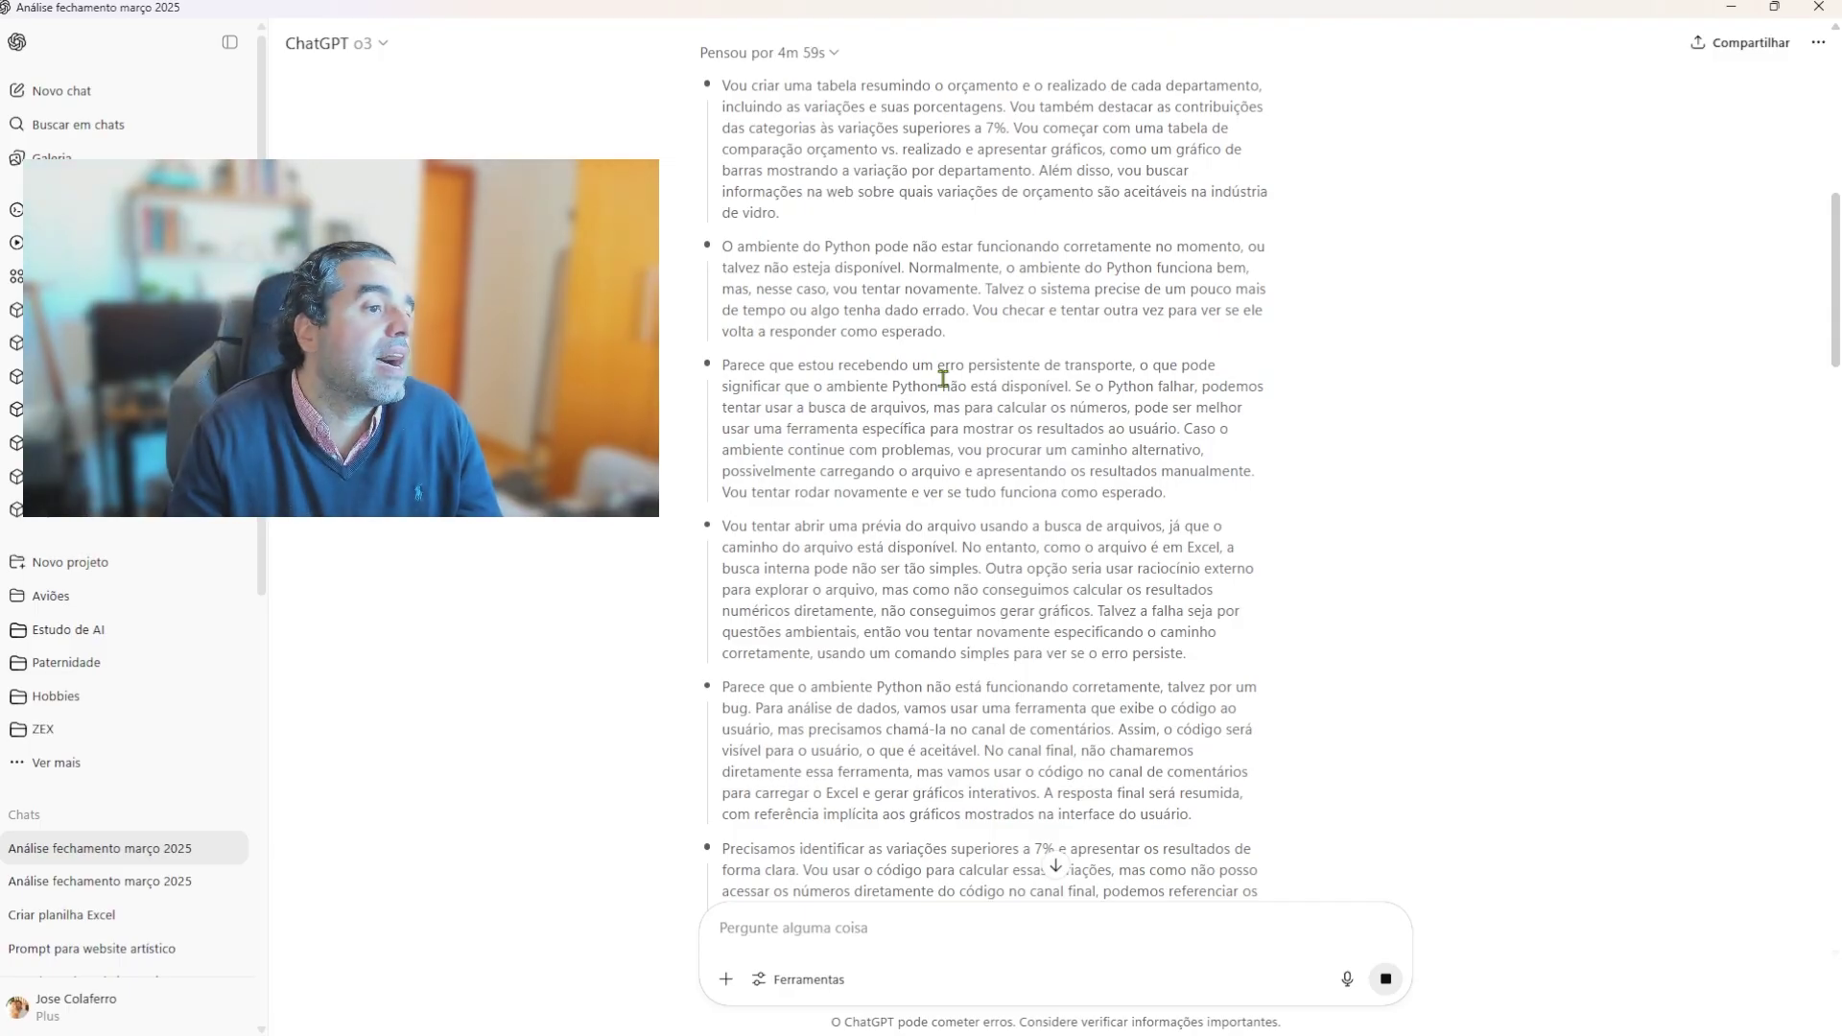
{"action": "left_click_drag", "start_coordinate": [938, 367], "coordinate": [1015, 463]}
{"action": "left_click", "coordinate": [1015, 463]}
{"action": "scroll", "coordinate": [1017, 480], "scroll_direction": "down", "scroll_amount": 2}
{"action": "left_click_drag", "start_coordinate": [825, 336], "coordinate": [1094, 452]}
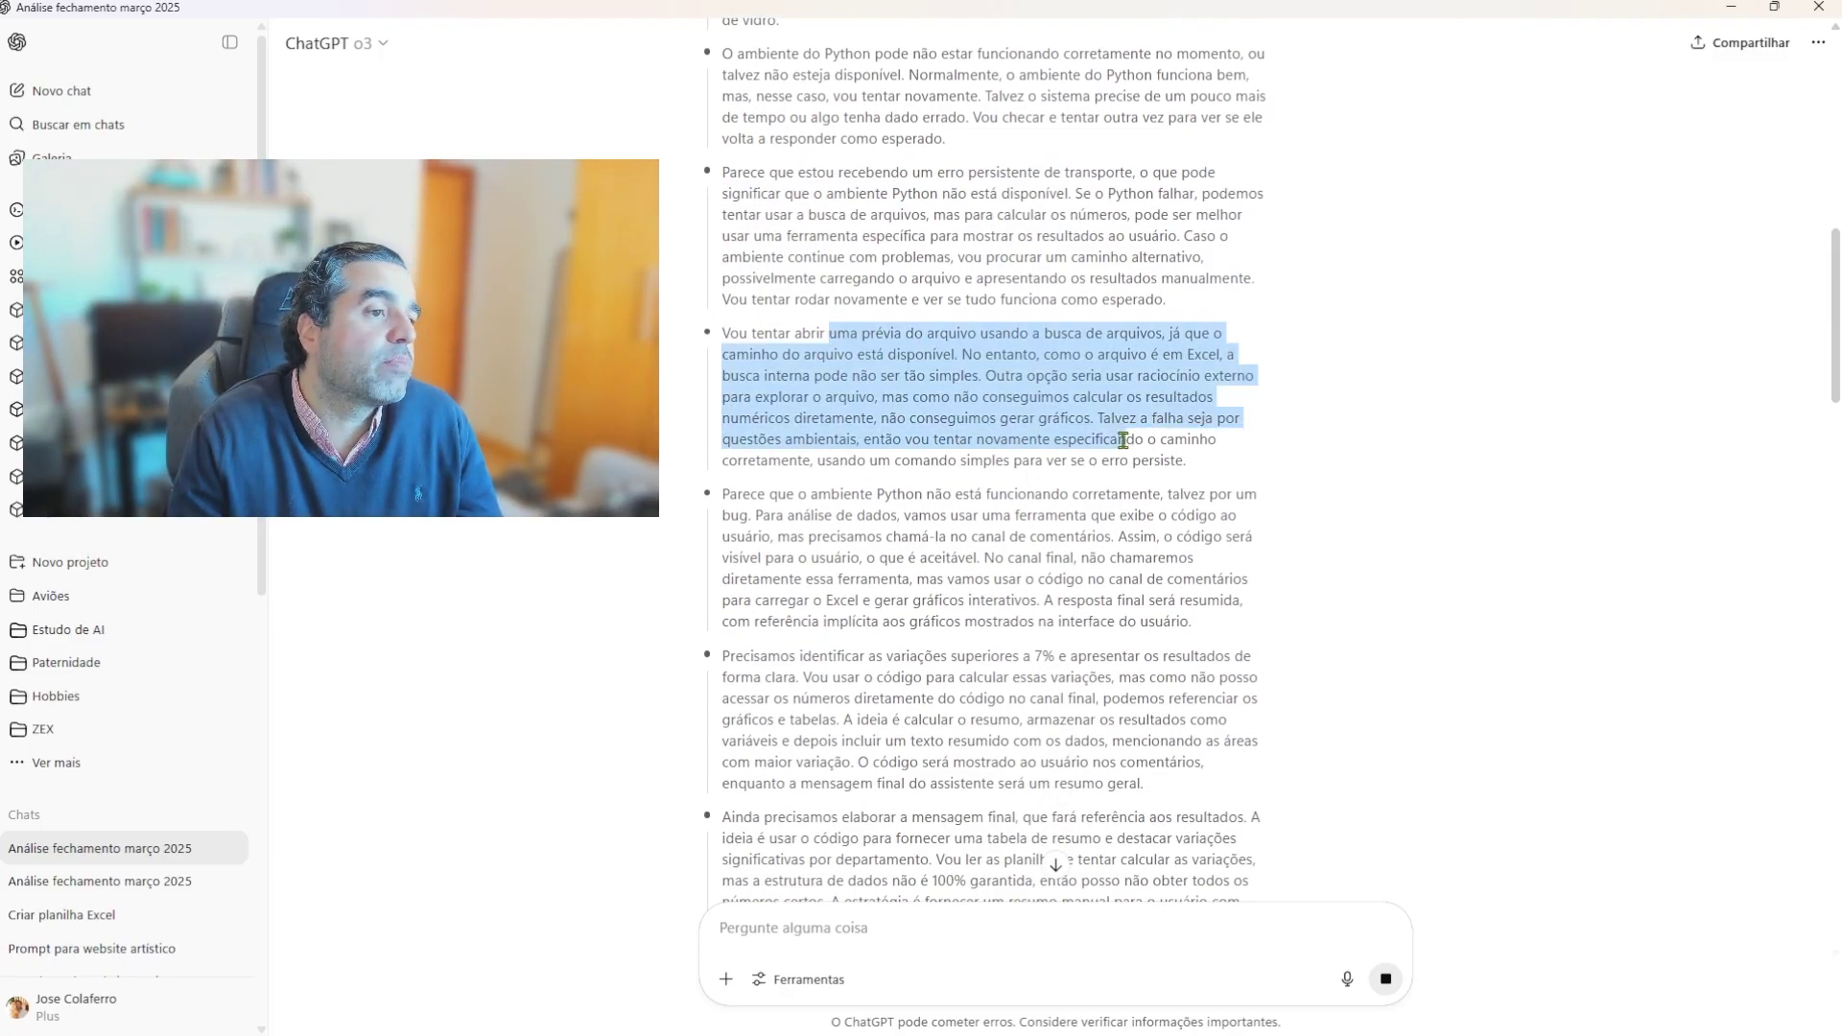
{"action": "left_click", "coordinate": [1094, 456]}
{"action": "scroll", "coordinate": [1024, 483], "scroll_direction": "down", "scroll_amount": 2}
{"action": "left_click_drag", "start_coordinate": [807, 301], "coordinate": [1076, 377]}
{"action": "left_click", "coordinate": [1077, 377]}
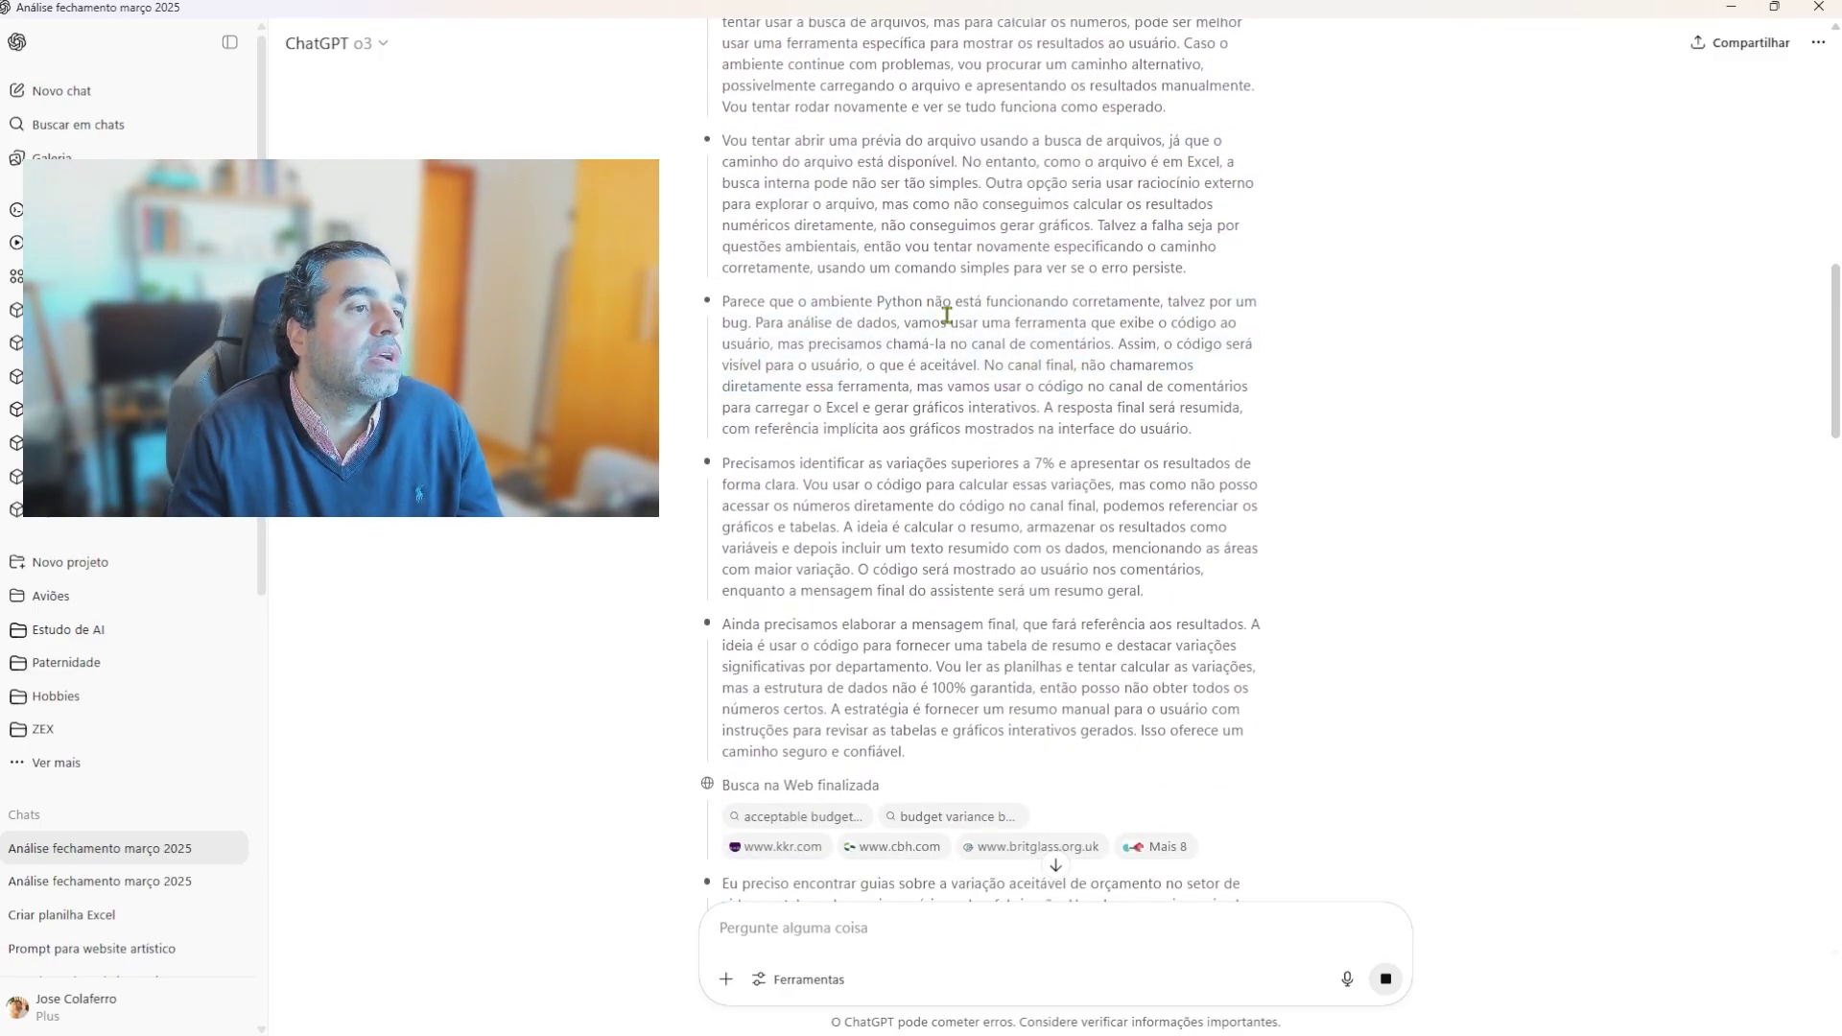
Step: Read the reasoning notes on identifying variances above 7% and on preparing the final message
{"action": "scroll", "coordinate": [913, 475], "scroll_direction": "down", "scroll_amount": 2}
{"action": "left_click_drag", "start_coordinate": [802, 265], "coordinate": [1008, 355]}
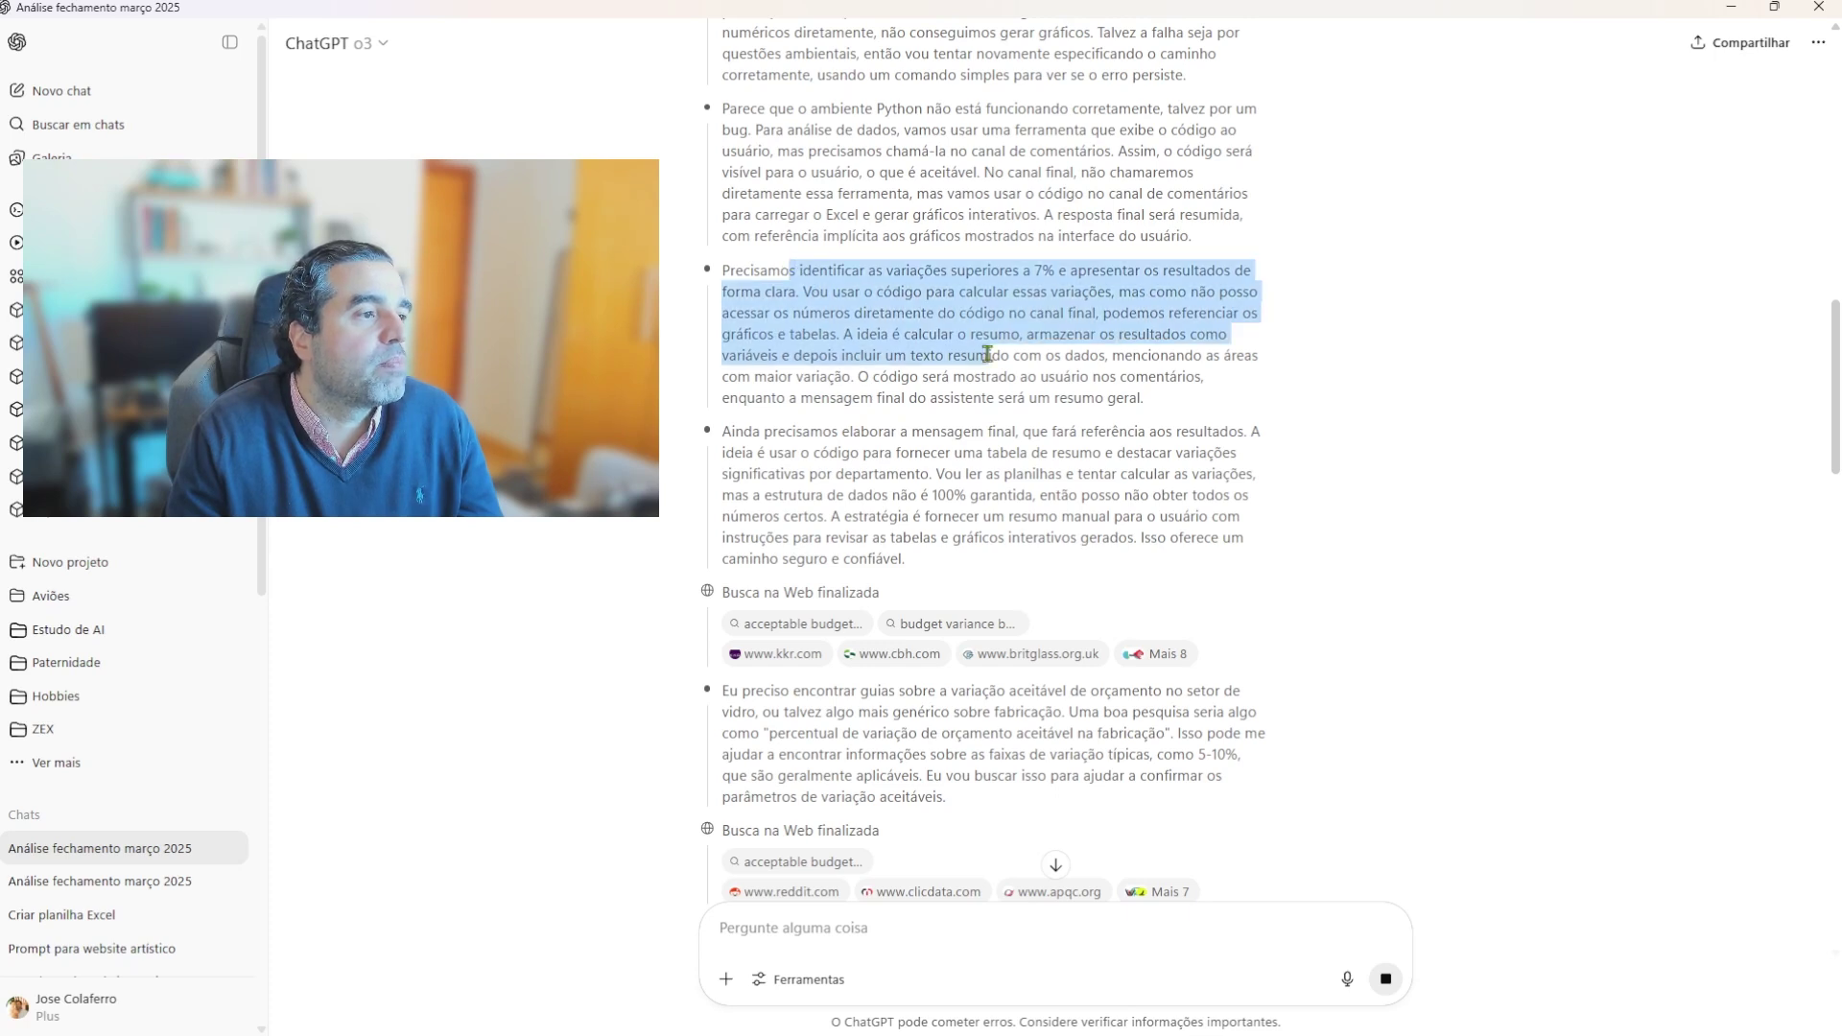
{"action": "left_click", "coordinate": [866, 272]}
{"action": "left_click_drag", "start_coordinate": [866, 273], "coordinate": [1229, 336]}
{"action": "left_click", "coordinate": [1082, 372]}
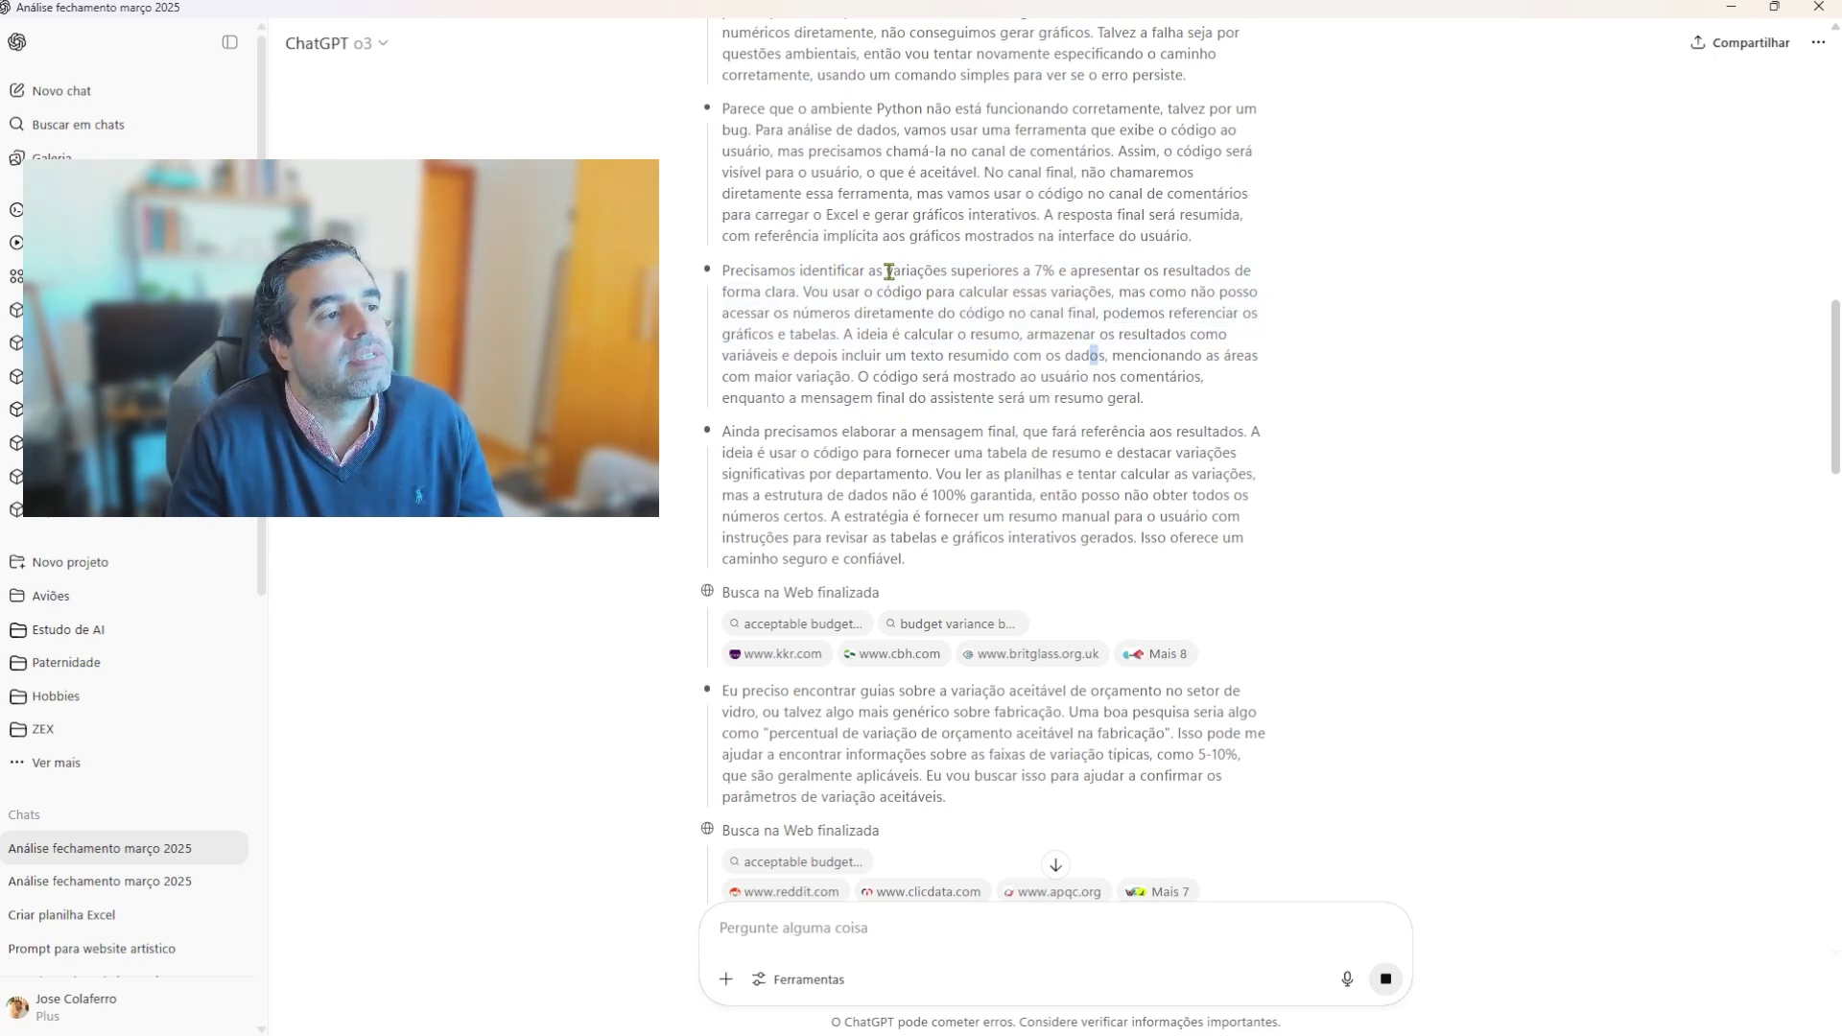
{"action": "left_click_drag", "start_coordinate": [888, 273], "coordinate": [1133, 388]}
{"action": "left_click", "coordinate": [1132, 389]}
{"action": "scroll", "coordinate": [902, 383], "scroll_direction": "down", "scroll_amount": 1}
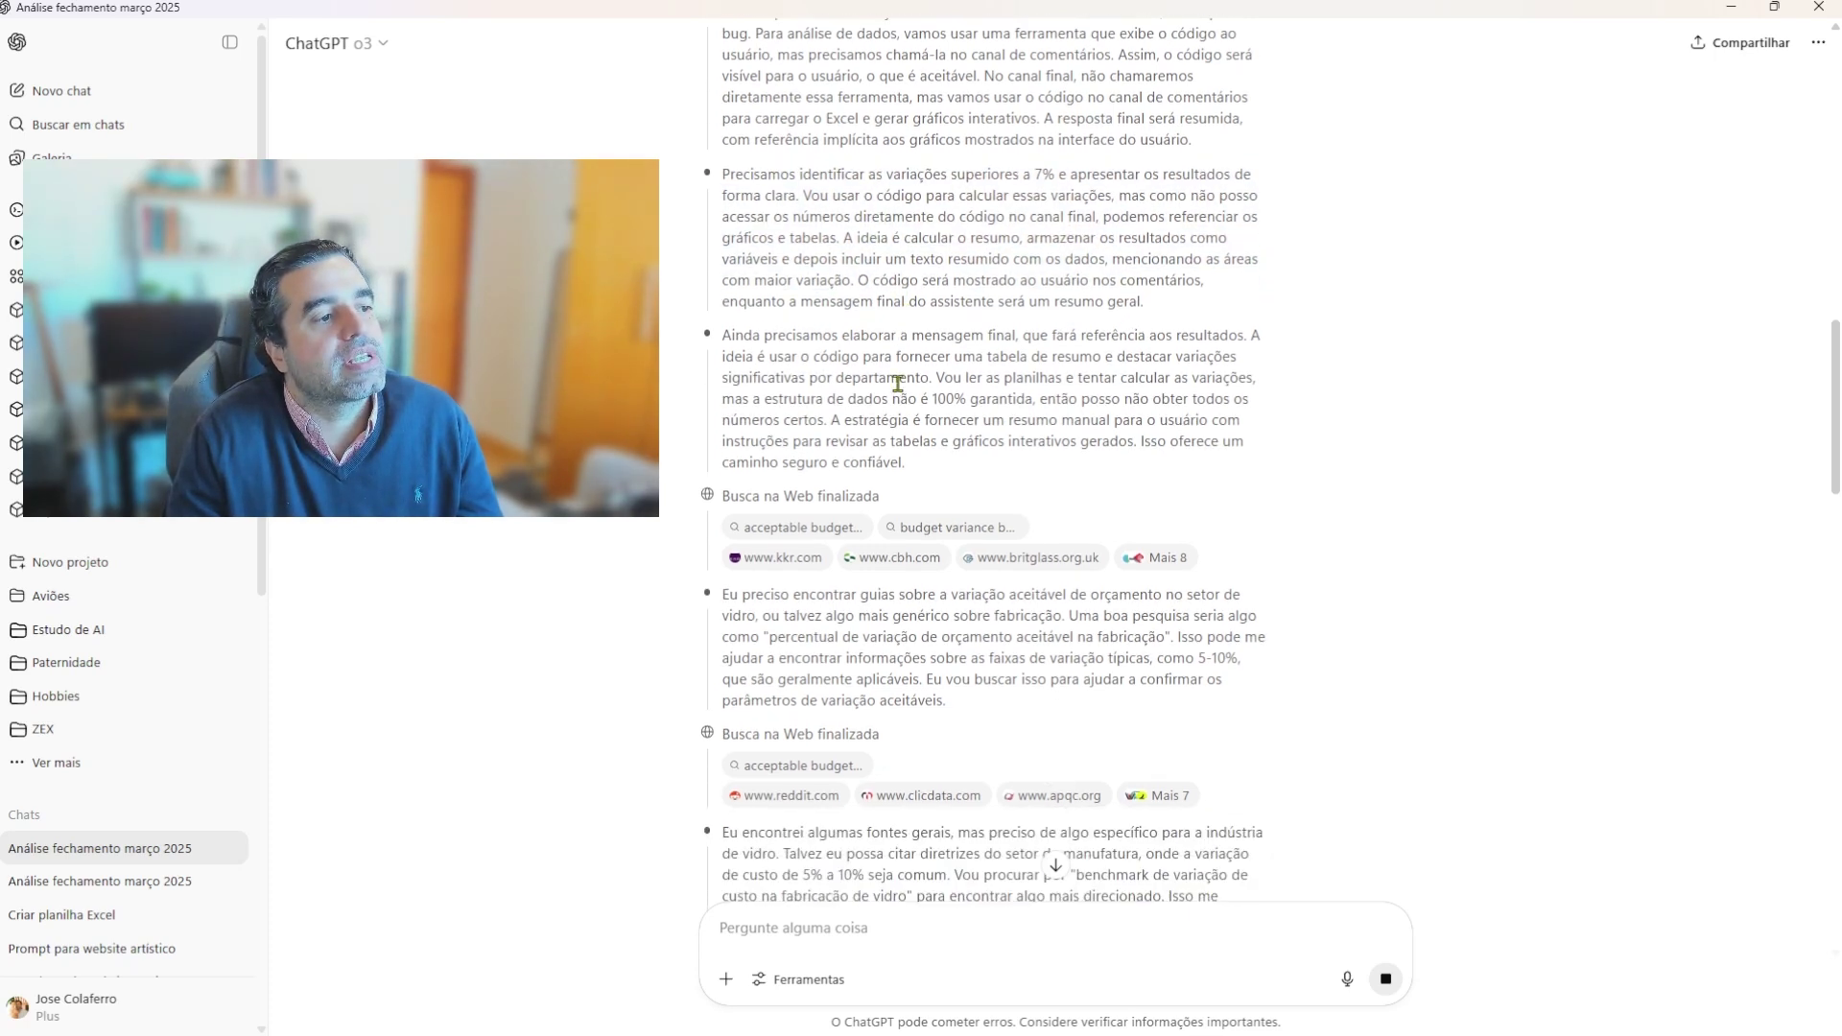
{"action": "scroll", "coordinate": [898, 384], "scroll_direction": "down", "scroll_amount": 1}
{"action": "left_click_drag", "start_coordinate": [780, 241], "coordinate": [1077, 323]}
{"action": "left_click", "coordinate": [1078, 323]}
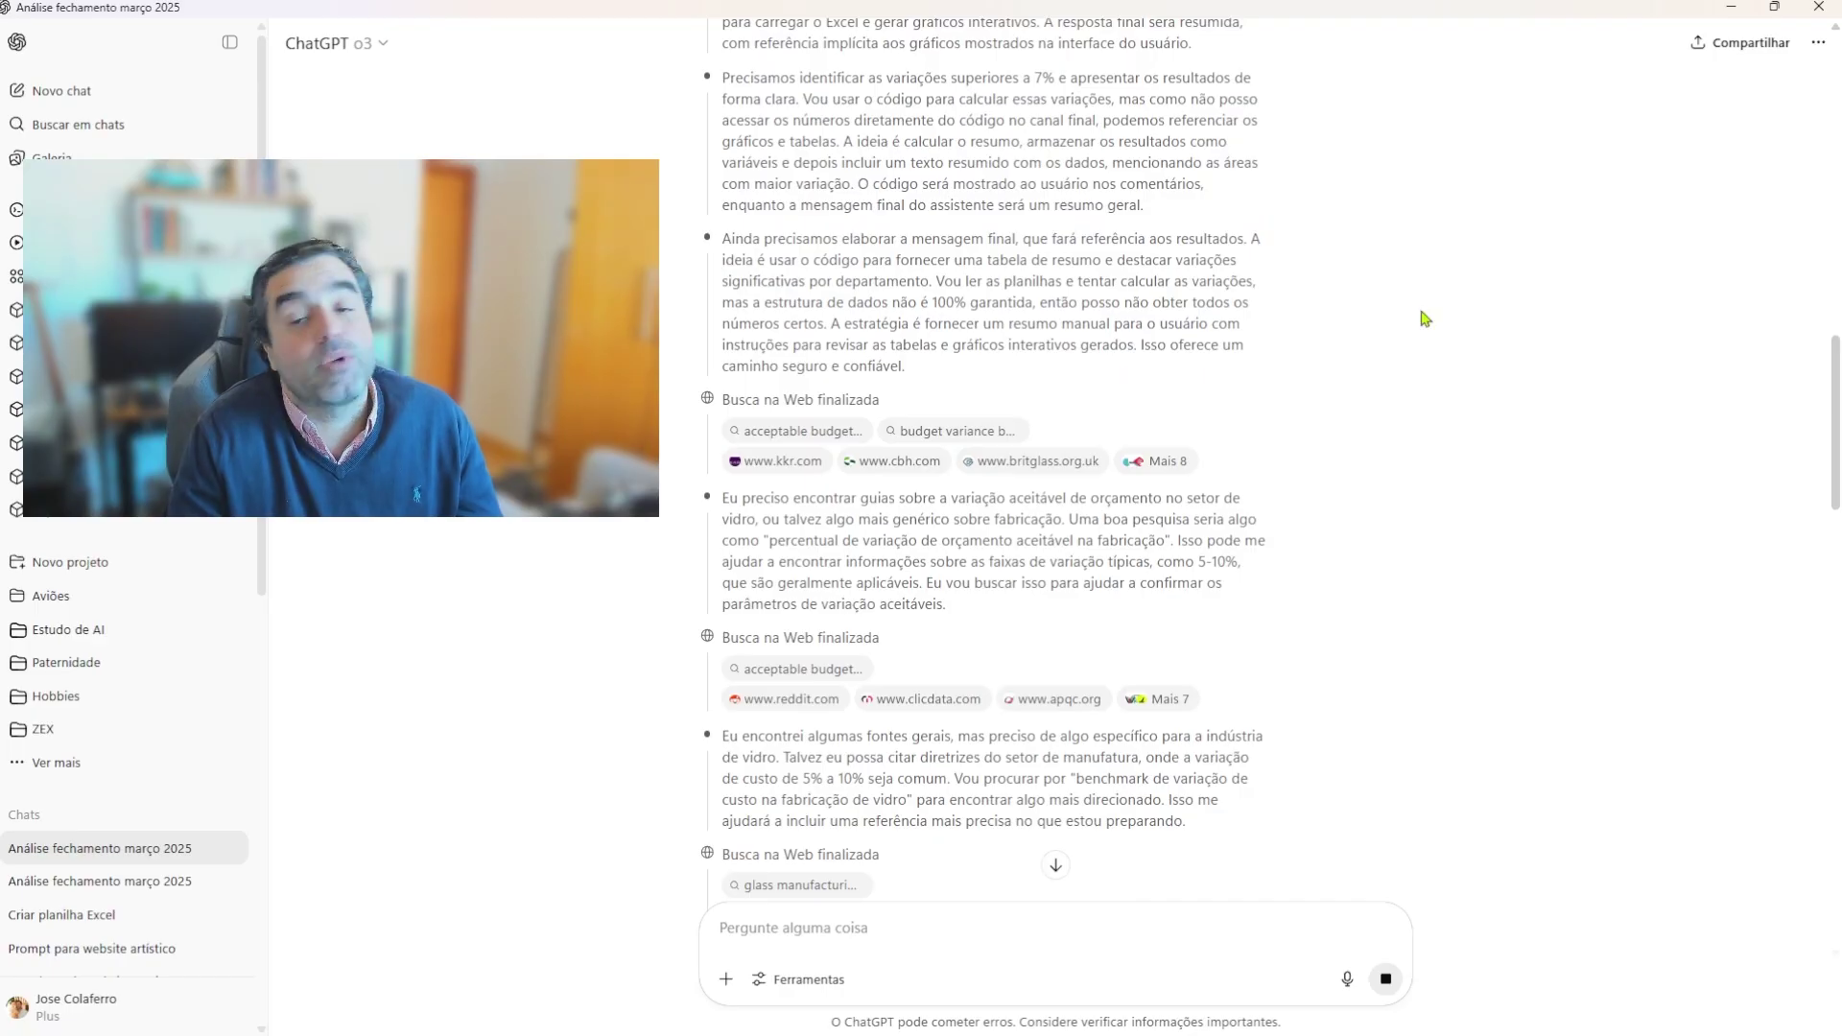
Step: Examine the web-search notes on acceptable budget variances in manufacturing and the glass industry
{"action": "scroll", "coordinate": [1055, 326], "scroll_direction": "down", "scroll_amount": 2}
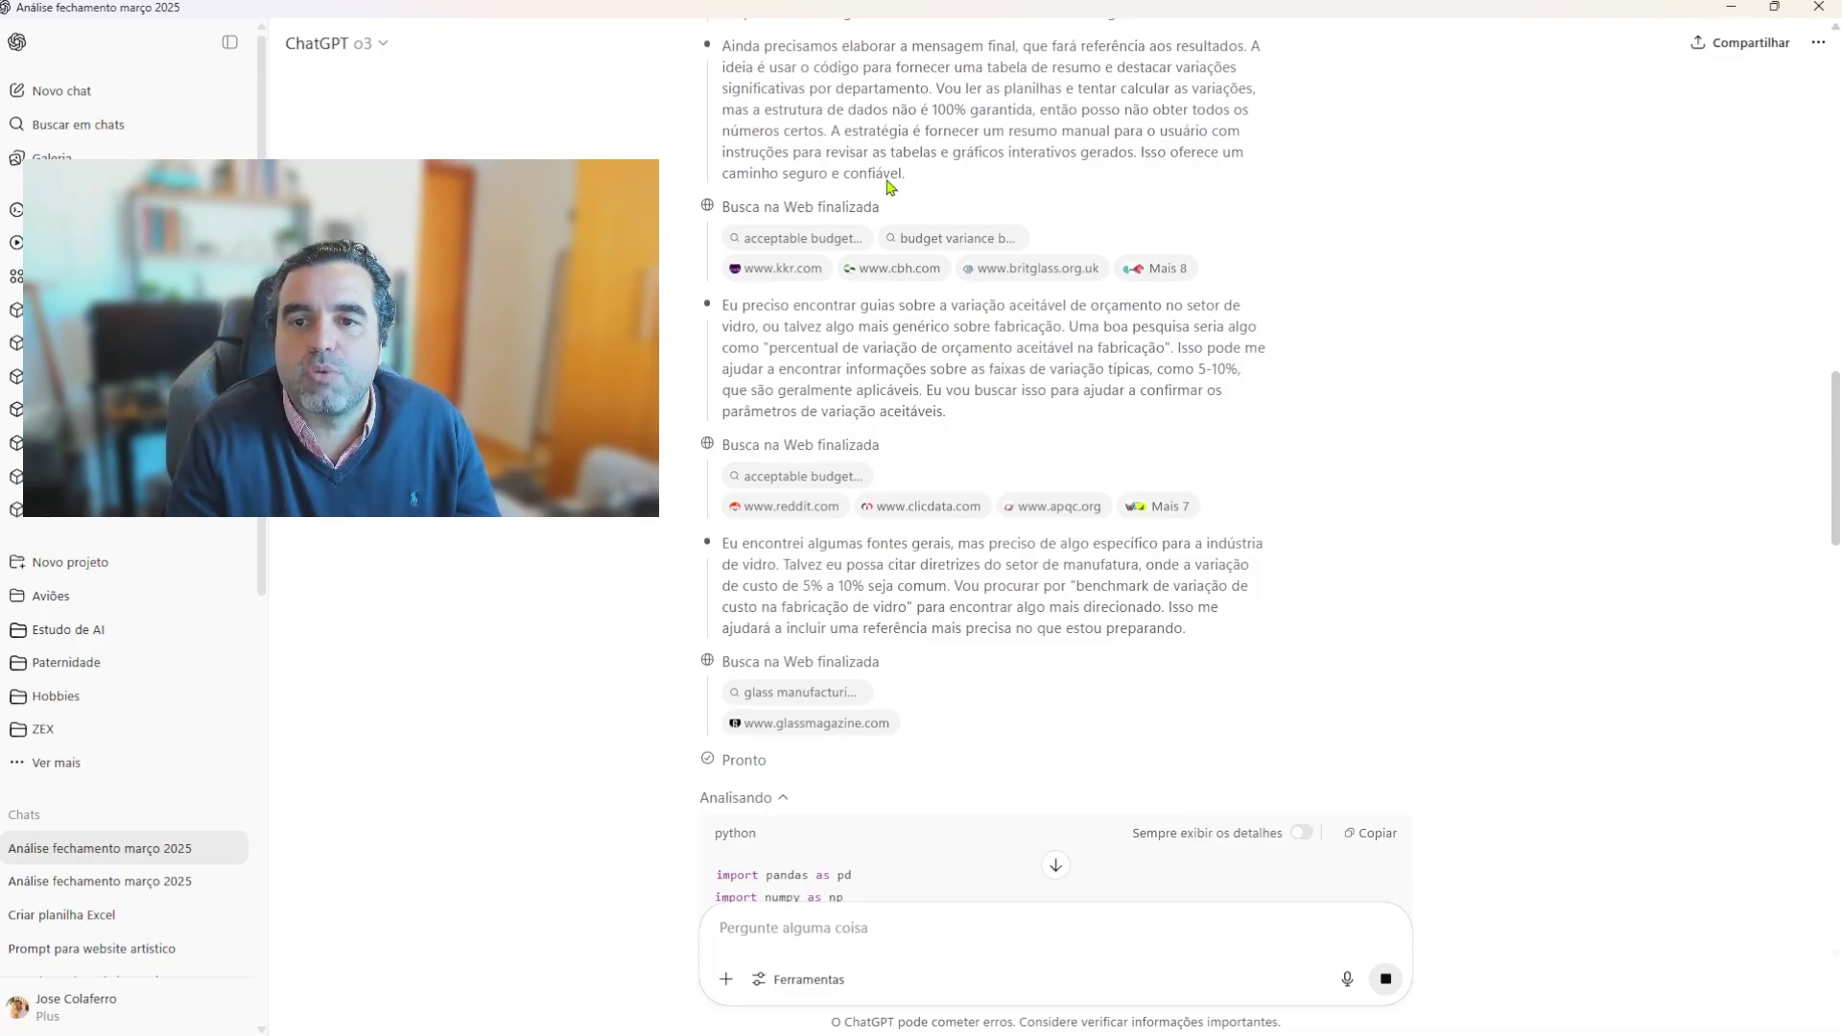
{"action": "left_click_drag", "start_coordinate": [781, 307], "coordinate": [1019, 392]}
{"action": "left_click", "coordinate": [1039, 417]}
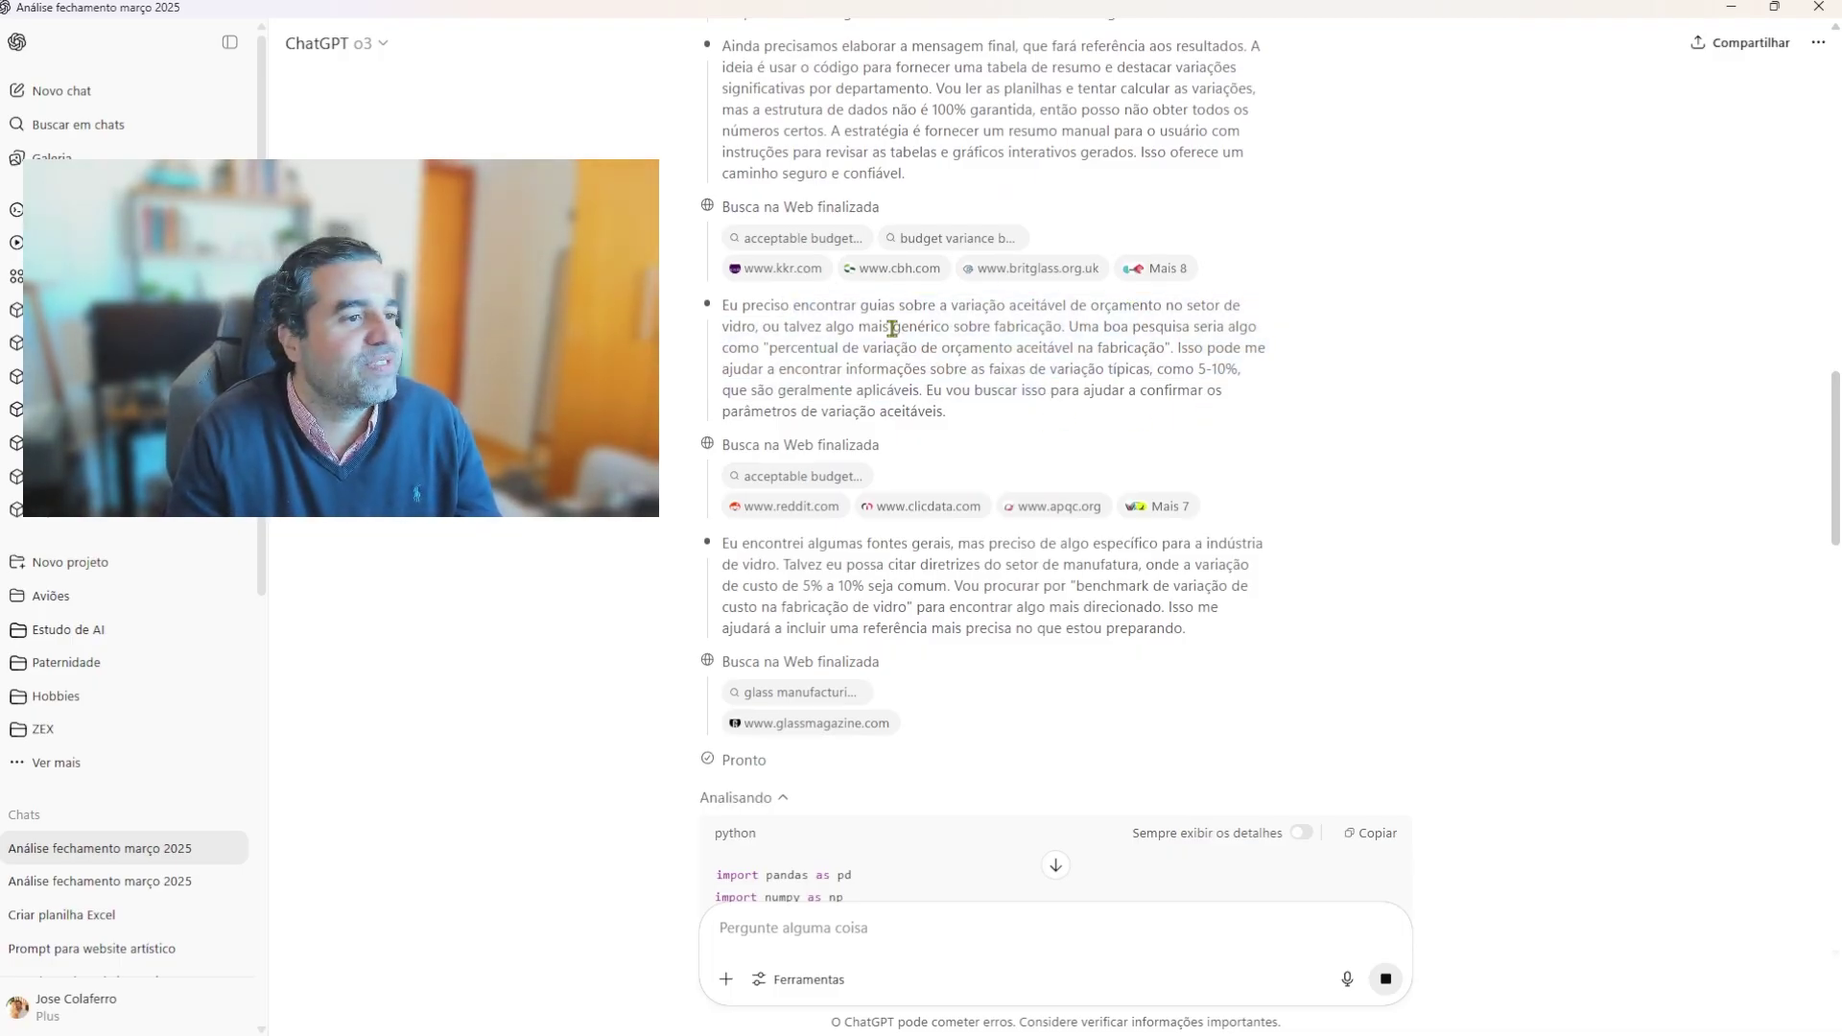
{"action": "left_click_drag", "start_coordinate": [822, 321], "coordinate": [995, 440]}
{"action": "left_click", "coordinate": [959, 427]}
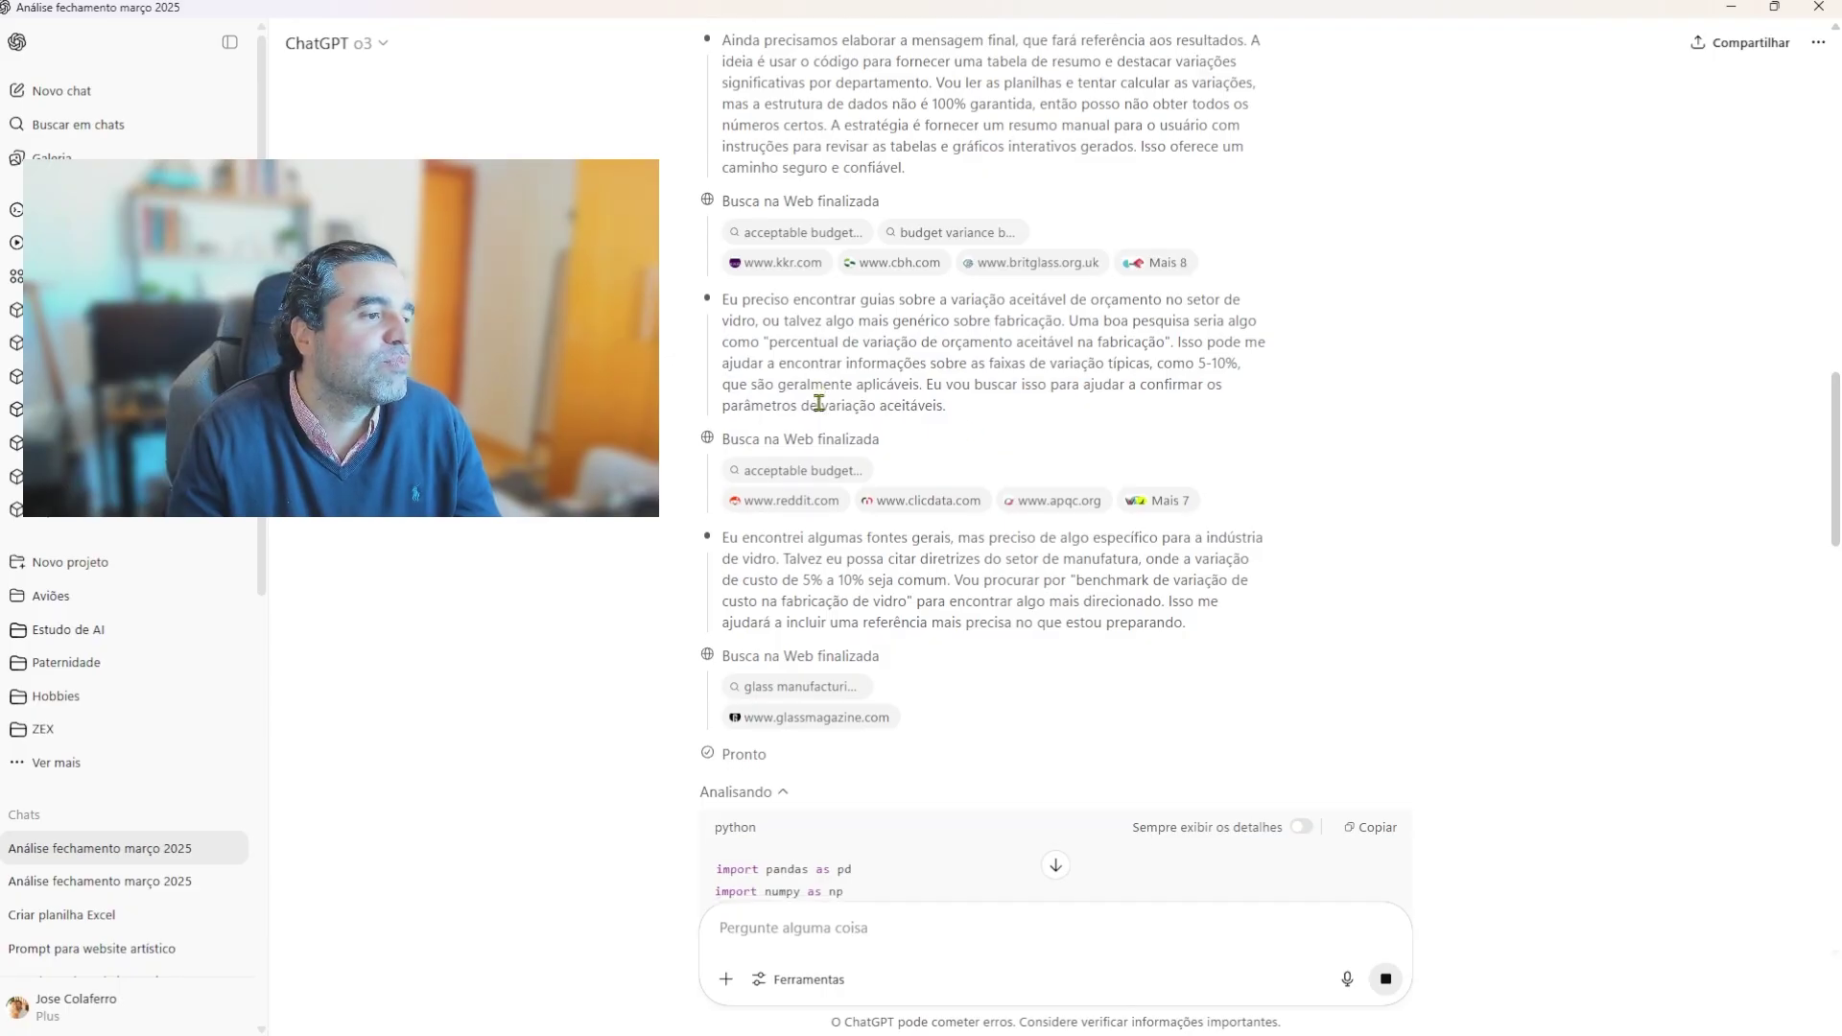
{"action": "scroll", "coordinate": [741, 293], "scroll_direction": "down", "scroll_amount": 3}
{"action": "left_click_drag", "start_coordinate": [742, 266], "coordinate": [1042, 321]}
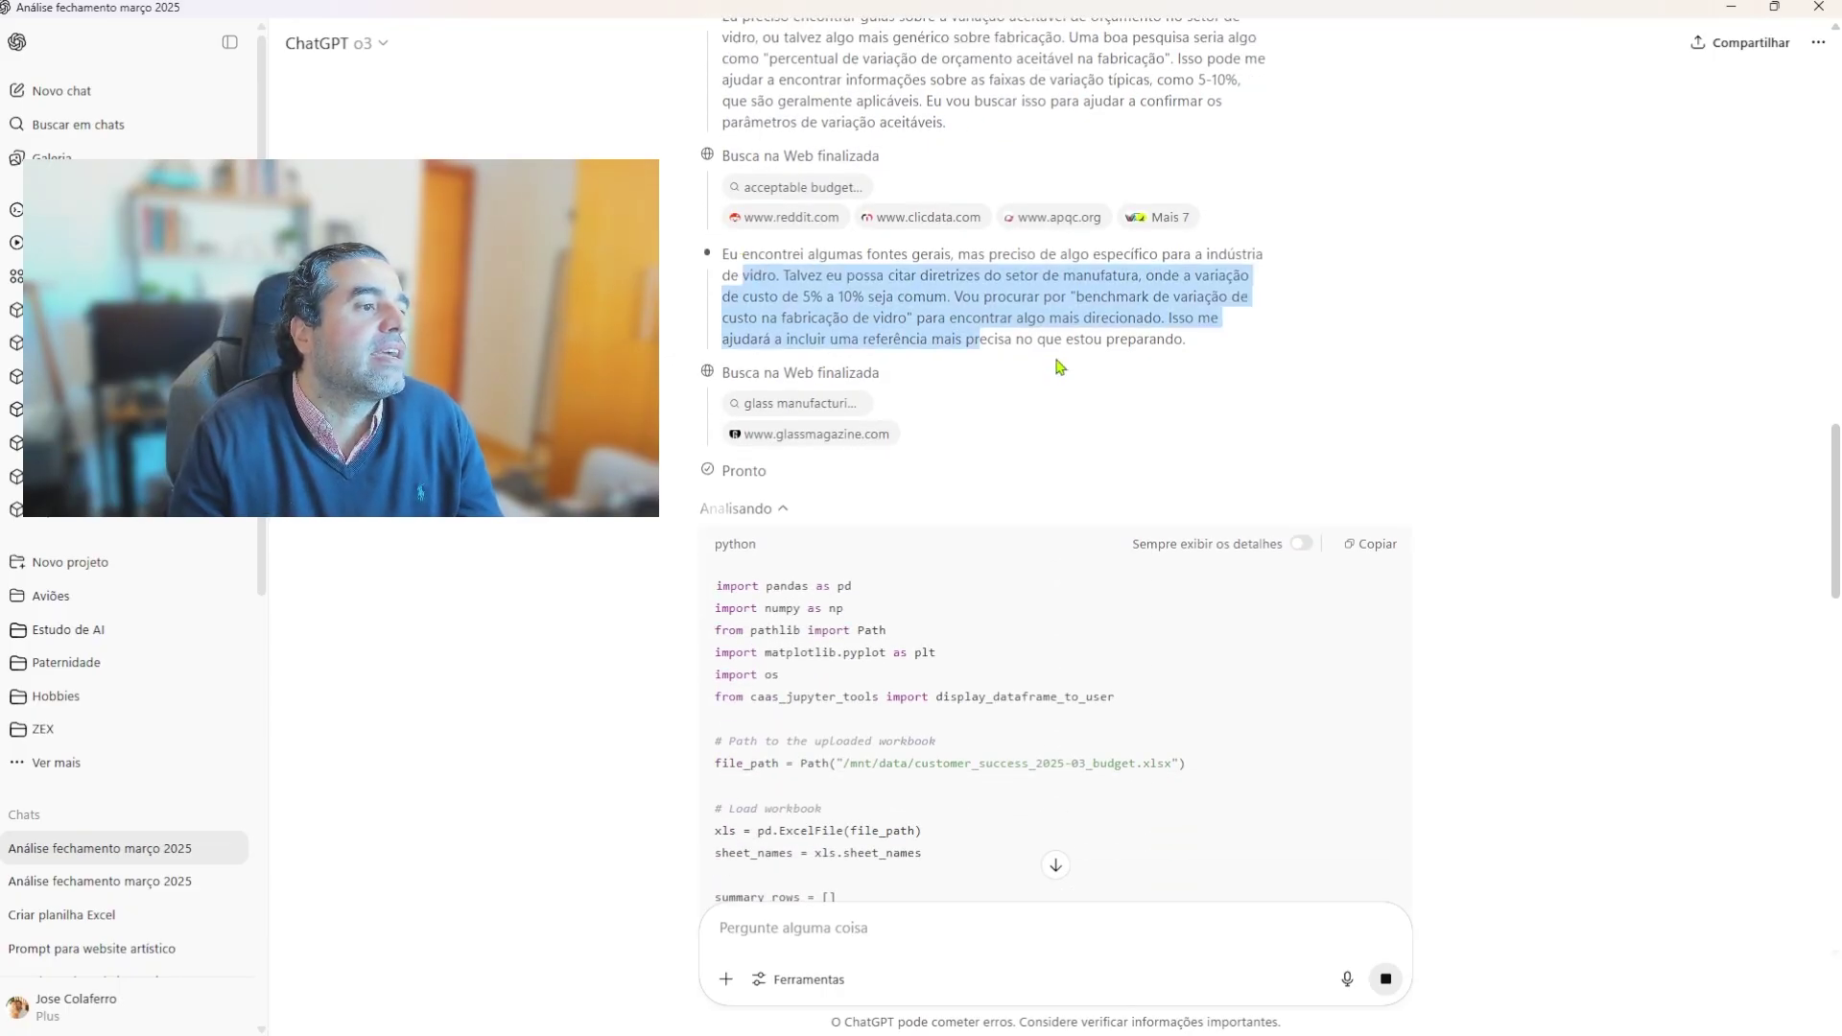
{"action": "left_click_drag", "start_coordinate": [851, 254], "coordinate": [1099, 312]}
{"action": "left_click", "coordinate": [943, 279]}
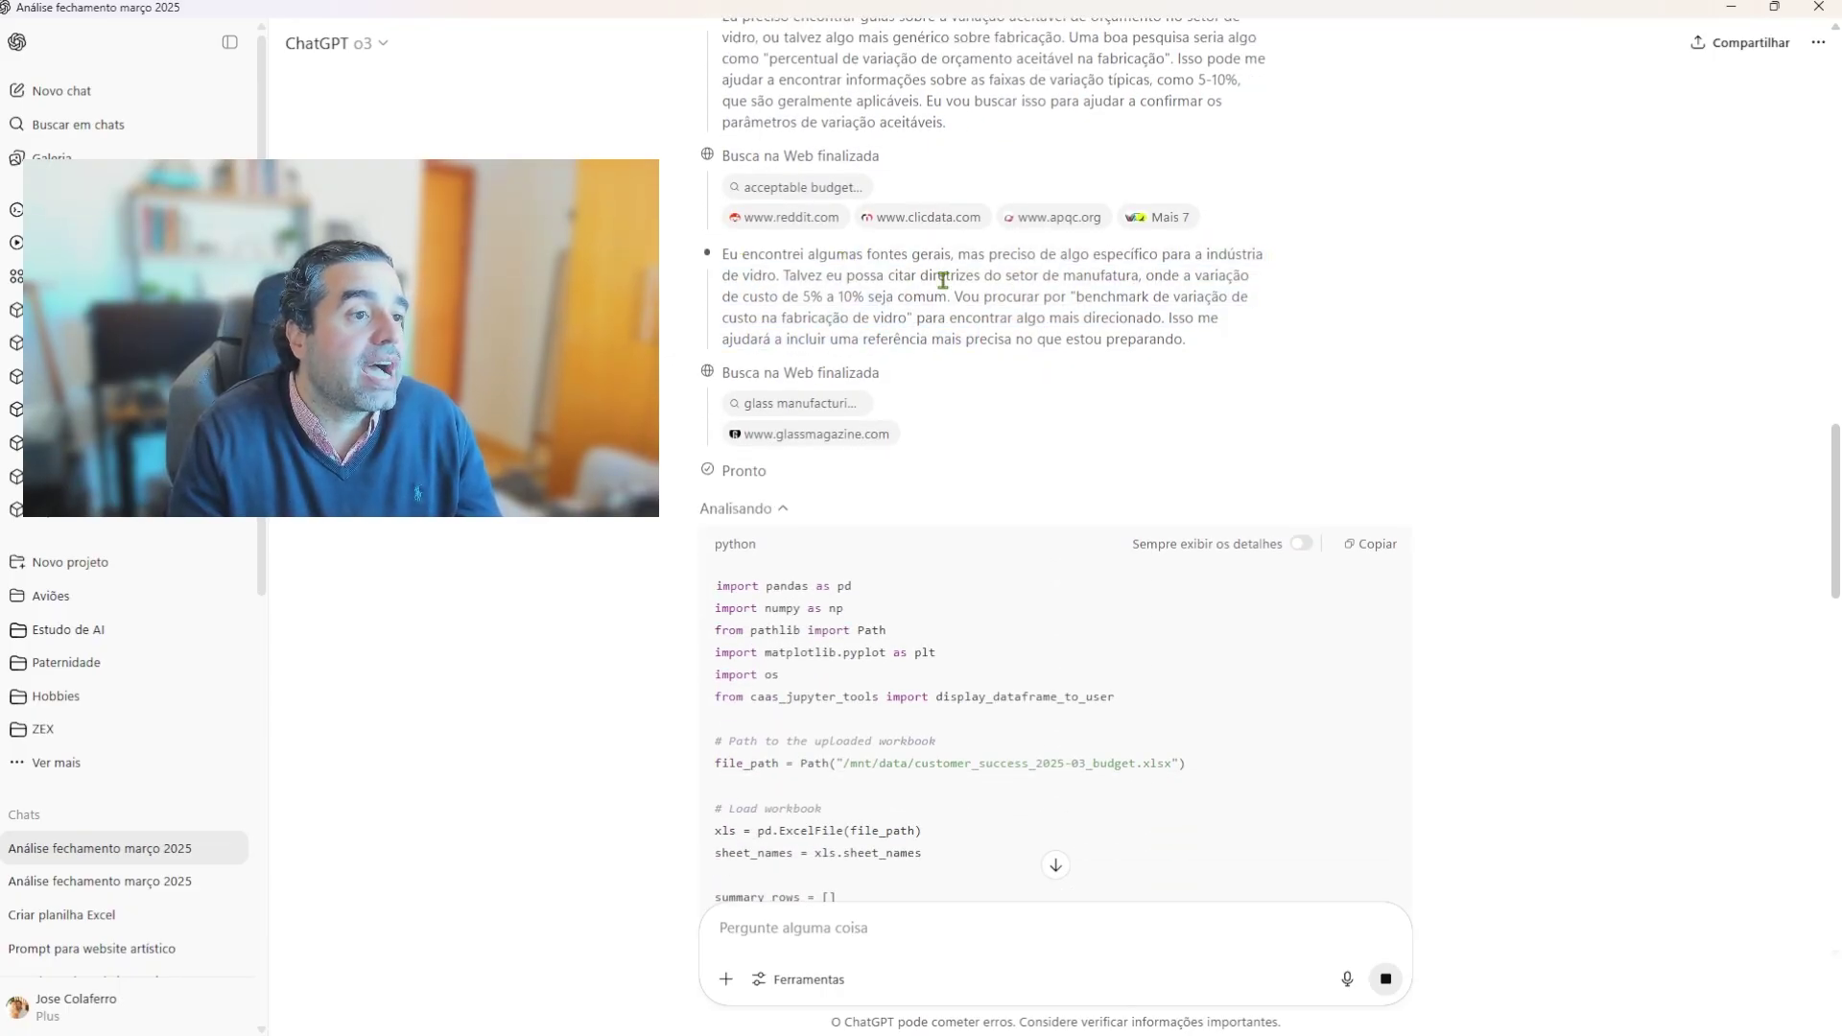
{"action": "triple_click", "coordinate": [840, 256]}
{"action": "left_click", "coordinate": [1063, 315]}
{"action": "left_click_drag", "start_coordinate": [801, 276], "coordinate": [1055, 322]}
{"action": "left_click", "coordinate": [979, 297]}
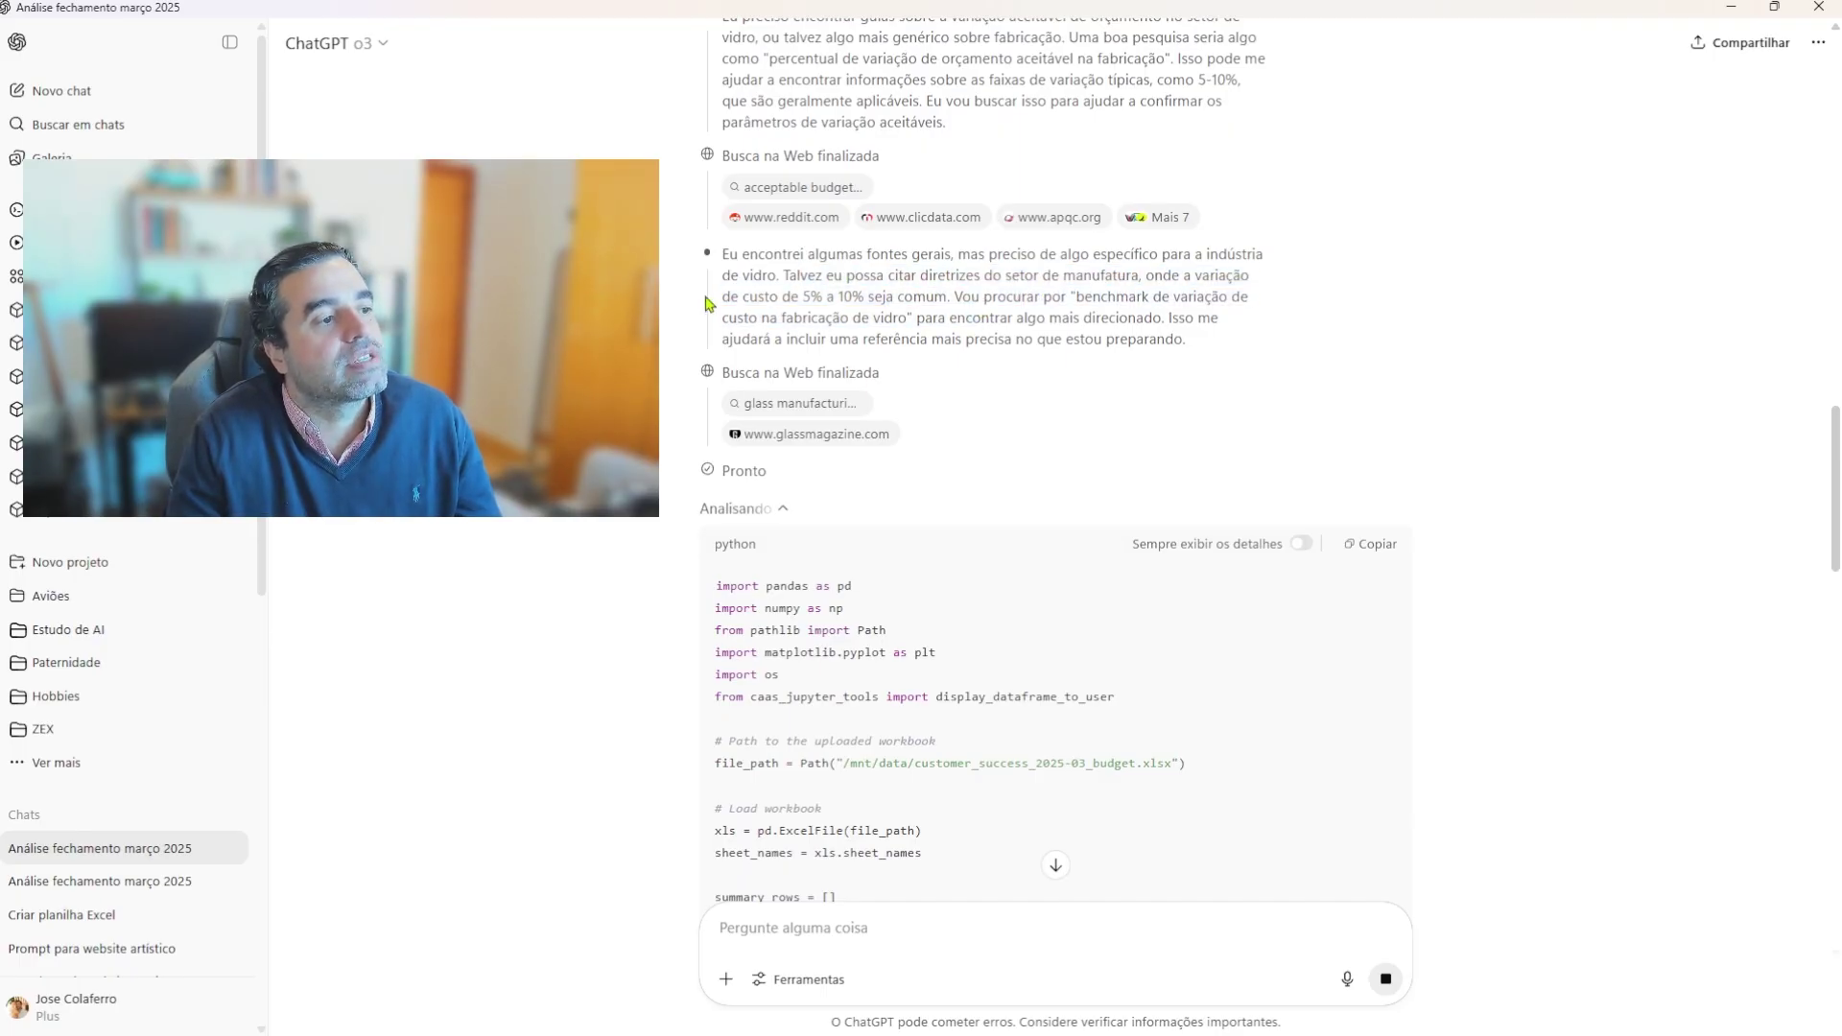
Step: Go past the Python script to the end of the response and read the final reply
{"action": "scroll", "coordinate": [711, 309], "scroll_direction": "down", "scroll_amount": 2}
{"action": "scroll", "coordinate": [699, 320], "scroll_direction": "down", "scroll_amount": 6}
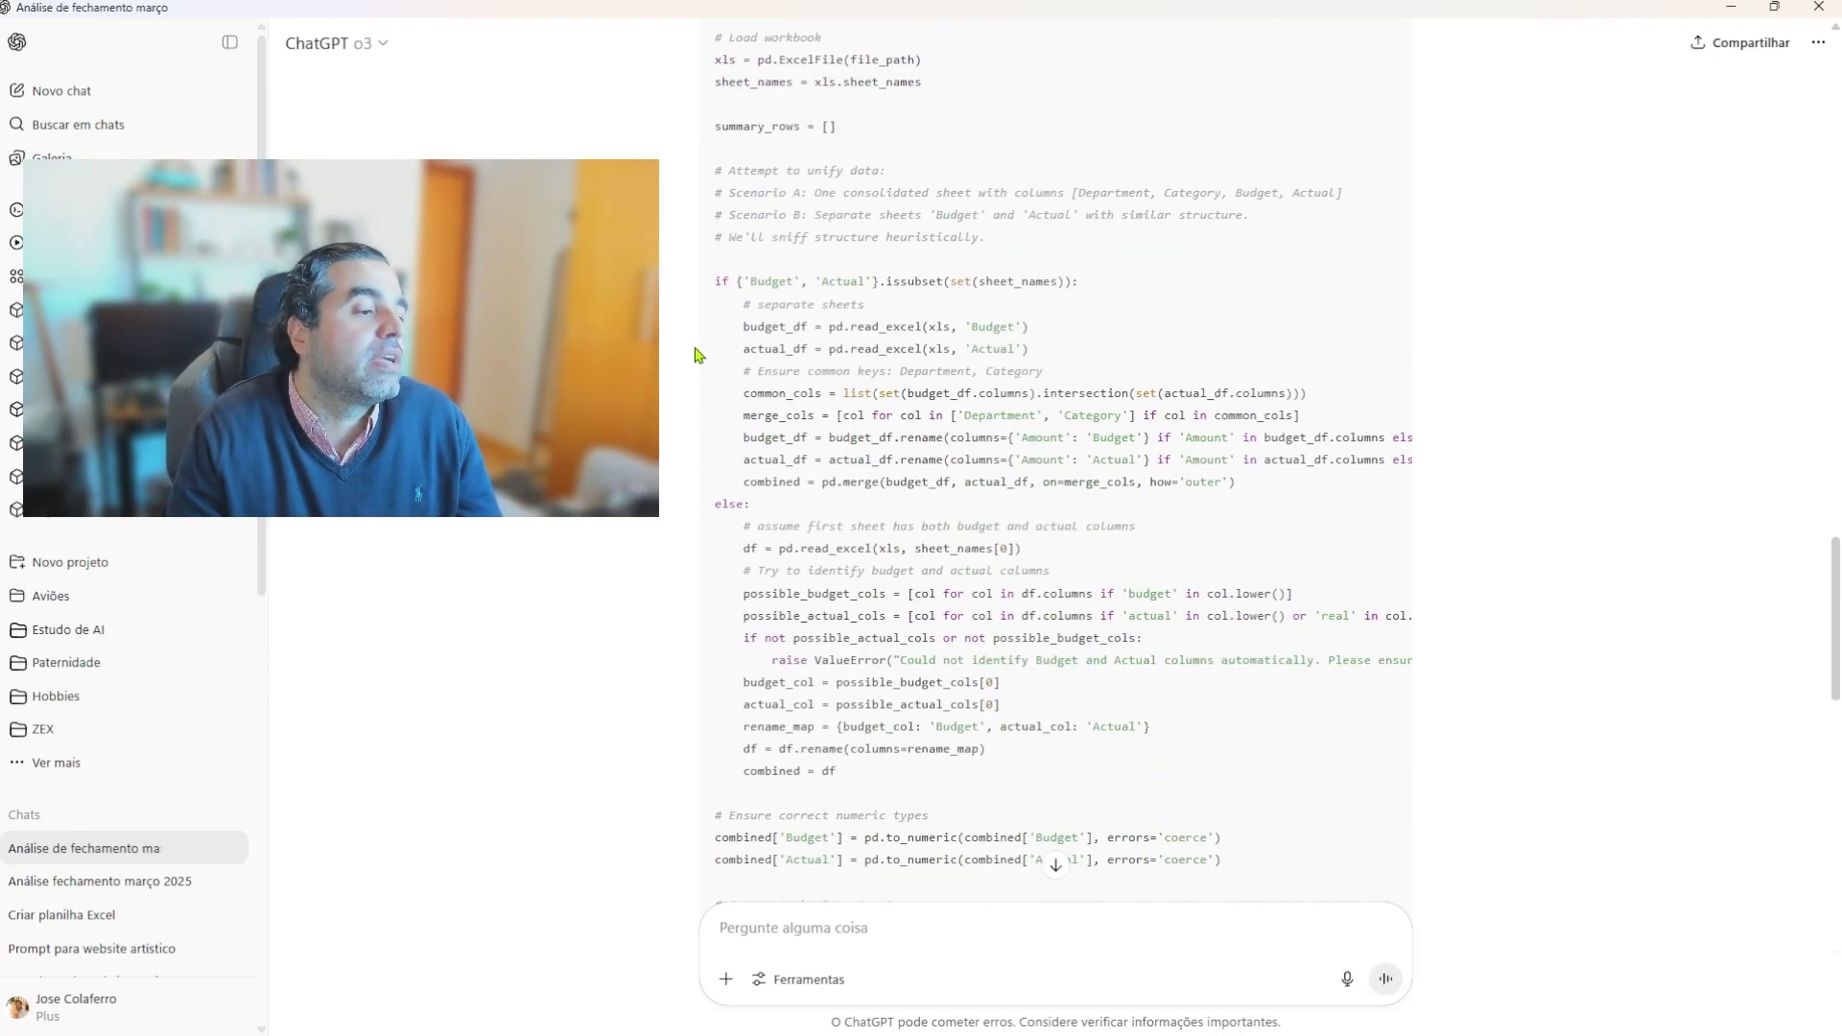
{"action": "scroll", "coordinate": [699, 357], "scroll_direction": "down", "scroll_amount": 15}
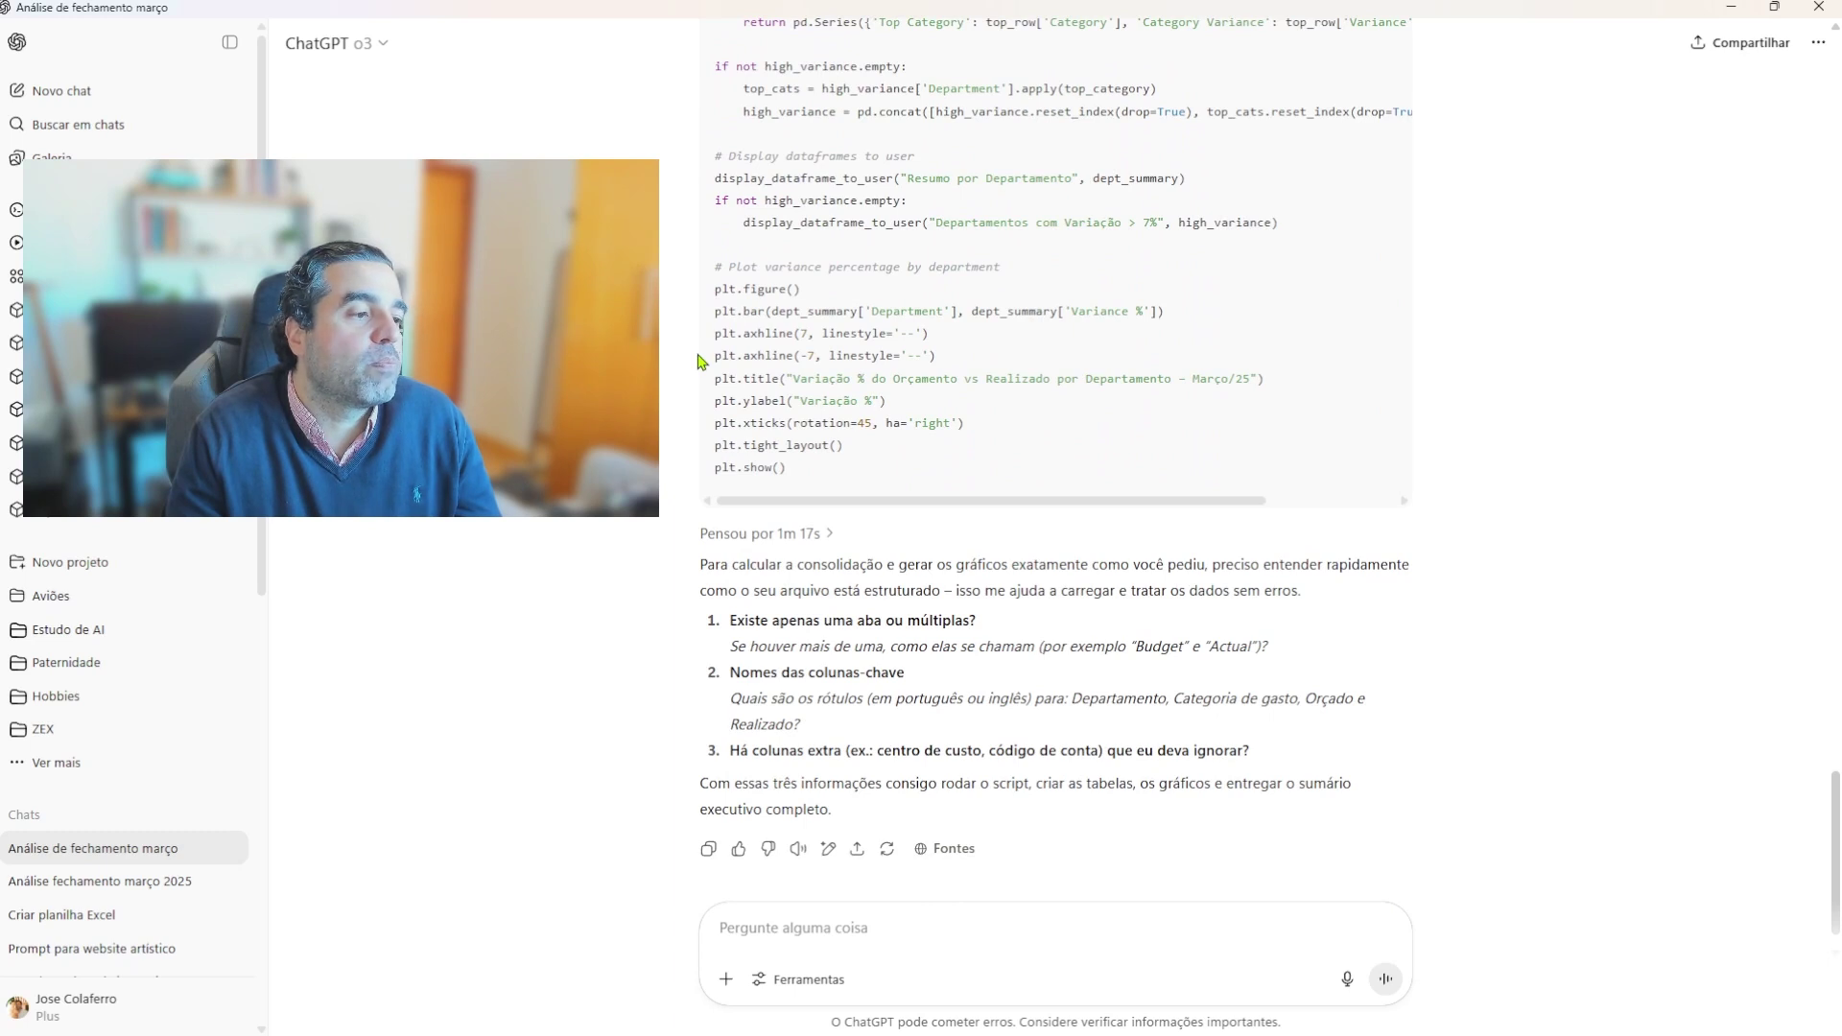
Step: Begin the reply to the clarifying questions with "Apenas uma ABA" and check the sheet and columns in the customer_success_2025-03_budget workbook in Excel
{"action": "scroll", "coordinate": [1579, 428], "scroll_direction": "down", "scroll_amount": 1}
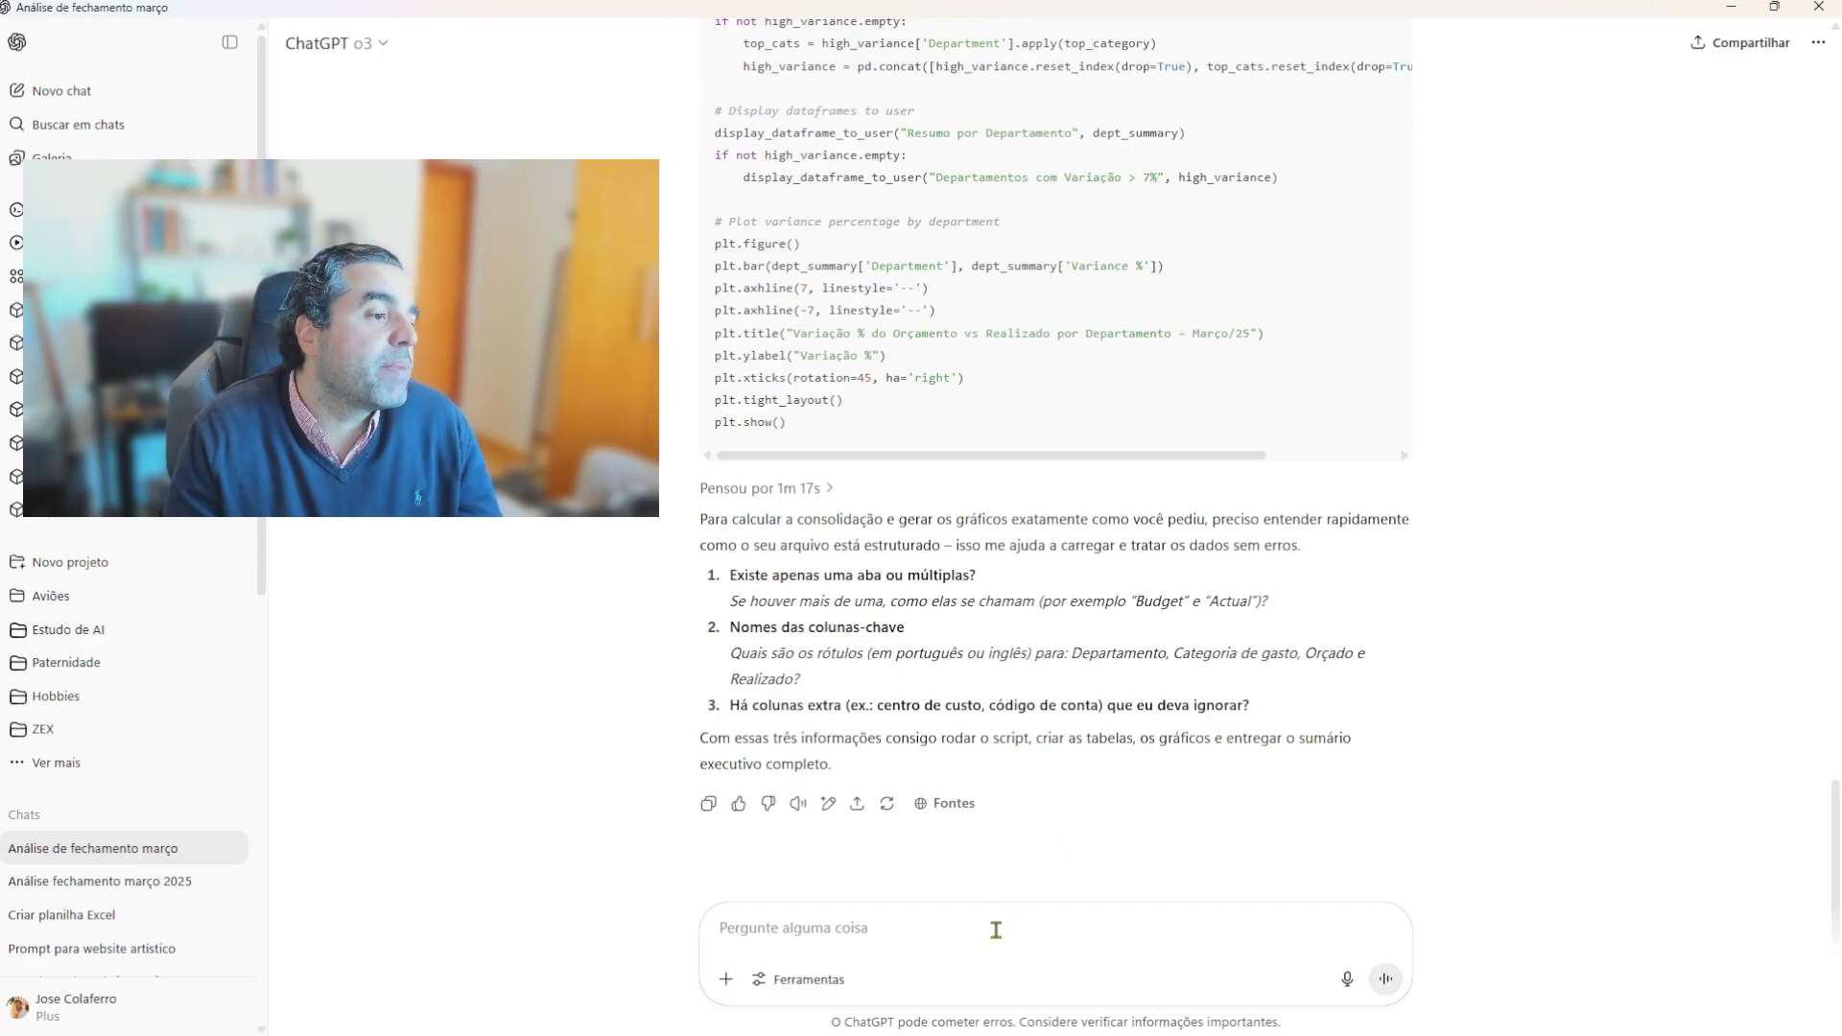
{"action": "type", "text": "A"}
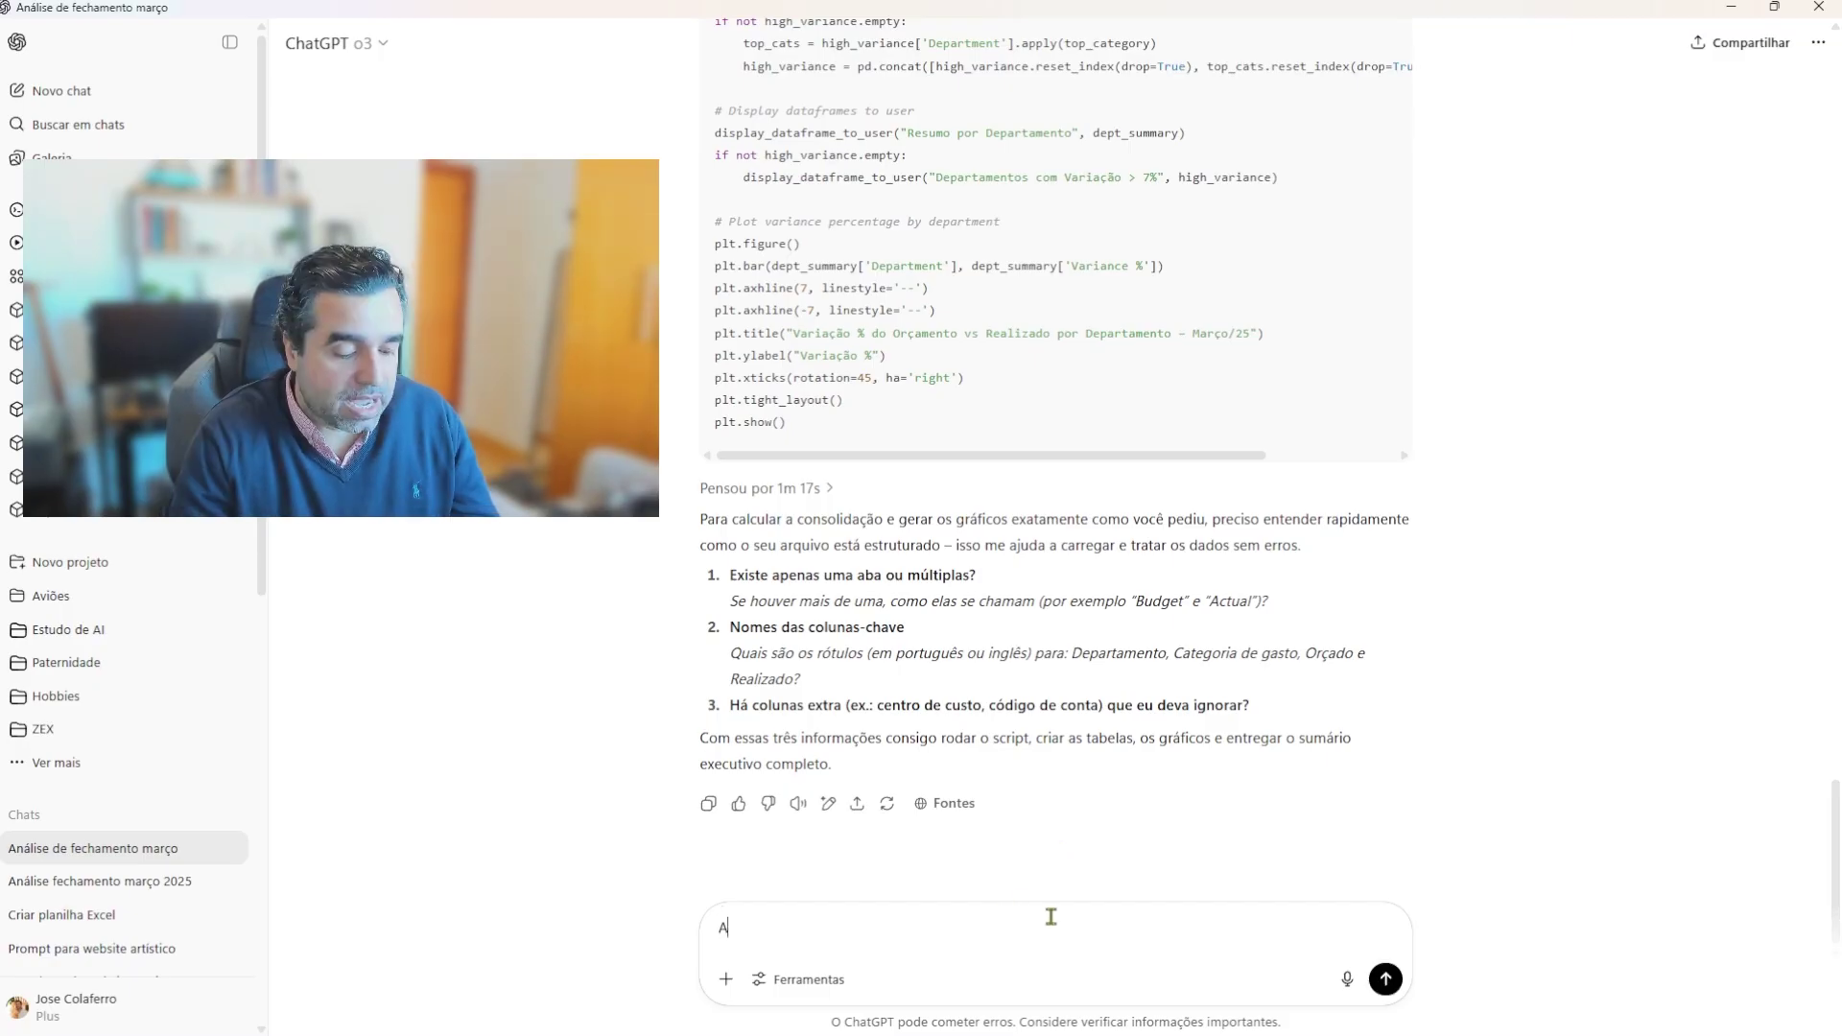
{"action": "type", "text": "penas uma ABA"}
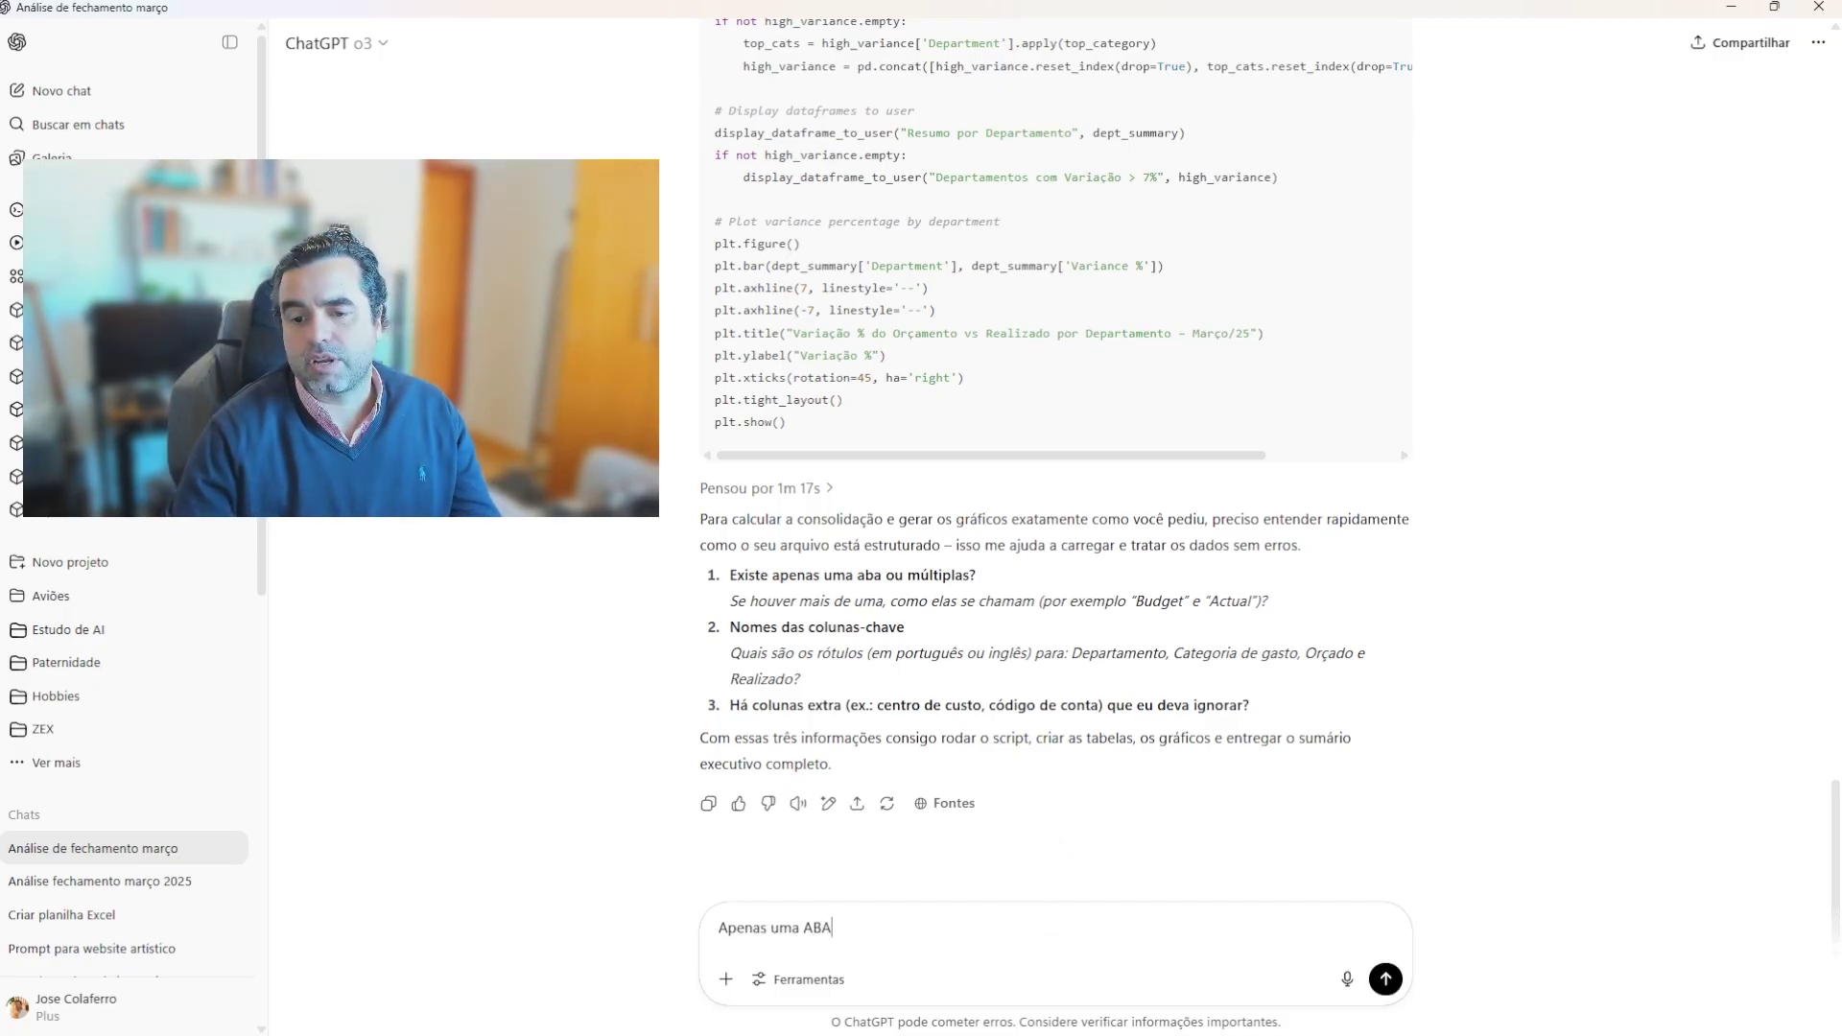
{"action": "key", "text": "alt+Tab"}
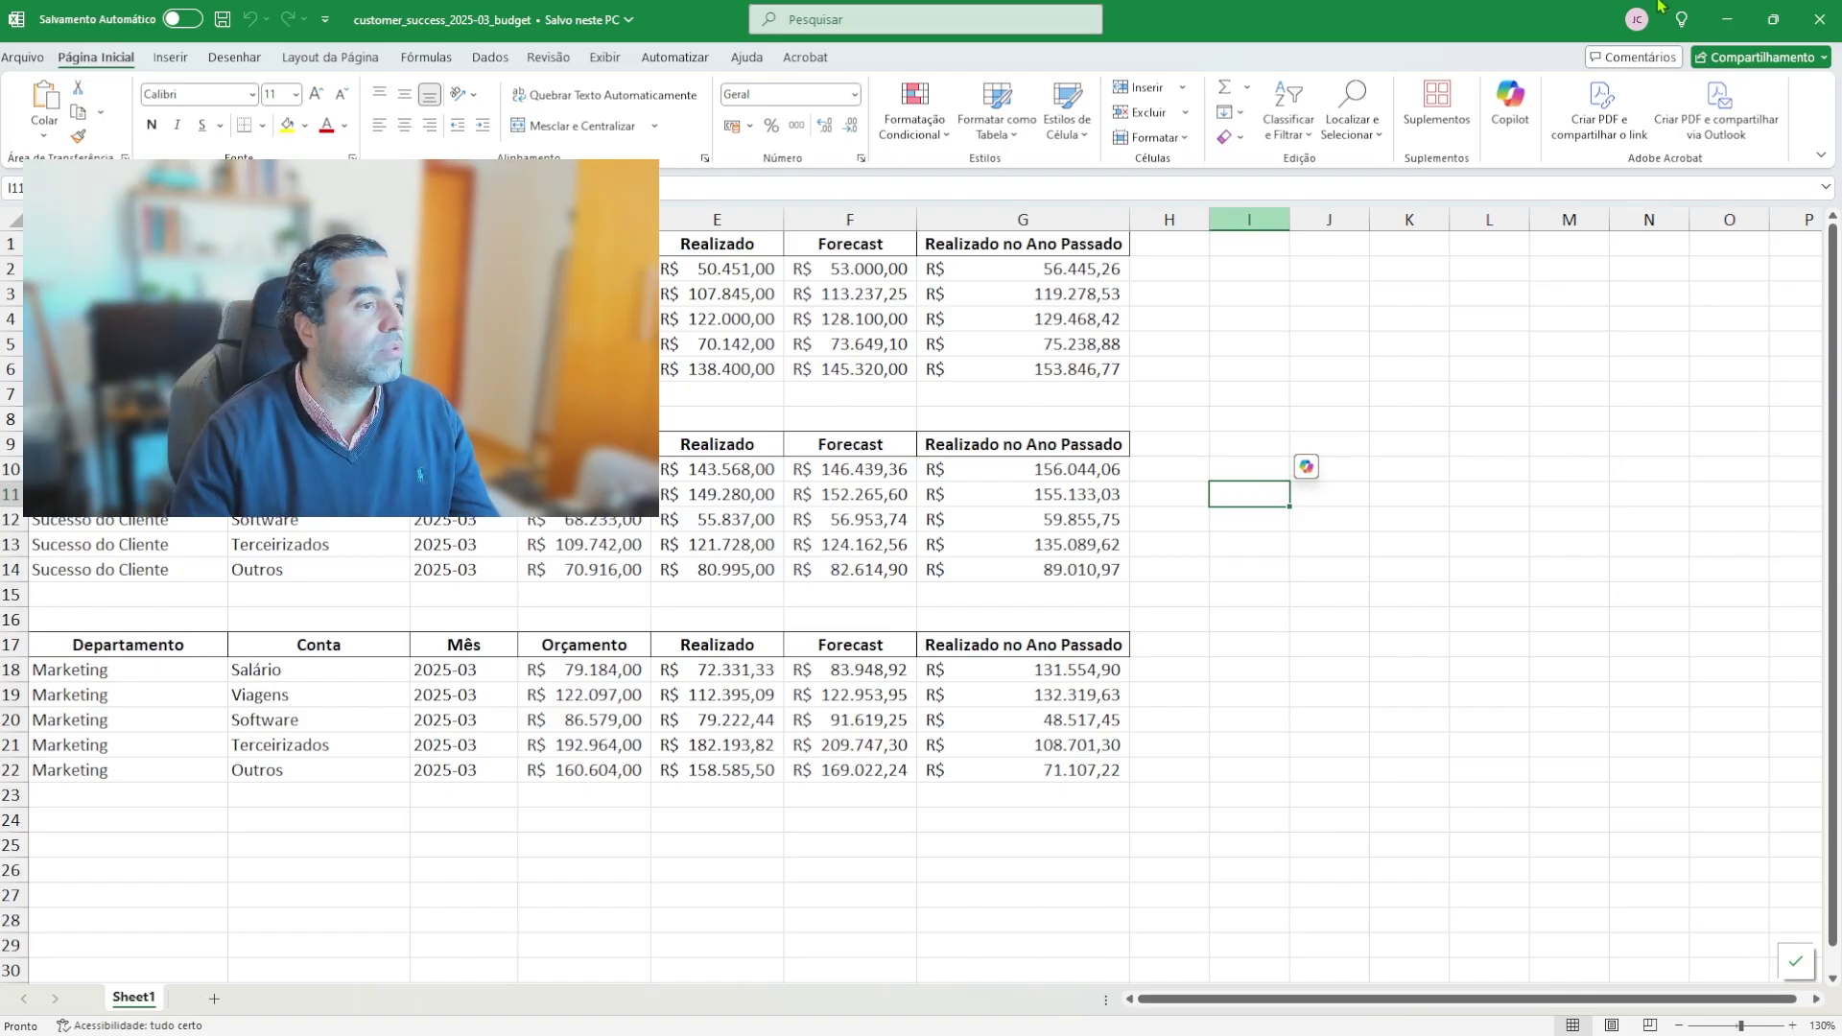
{"action": "left_click", "coordinate": [1728, 19]}
Step: Complete answer 1 as "1. Apenas uma ABA. Os dados de Budget estão na coluno "Orçamento" e o actual na coluna "Realizado"" and start item 2
{"action": "type", "text": "1. Apenas uma ABA. Os dados de B"}
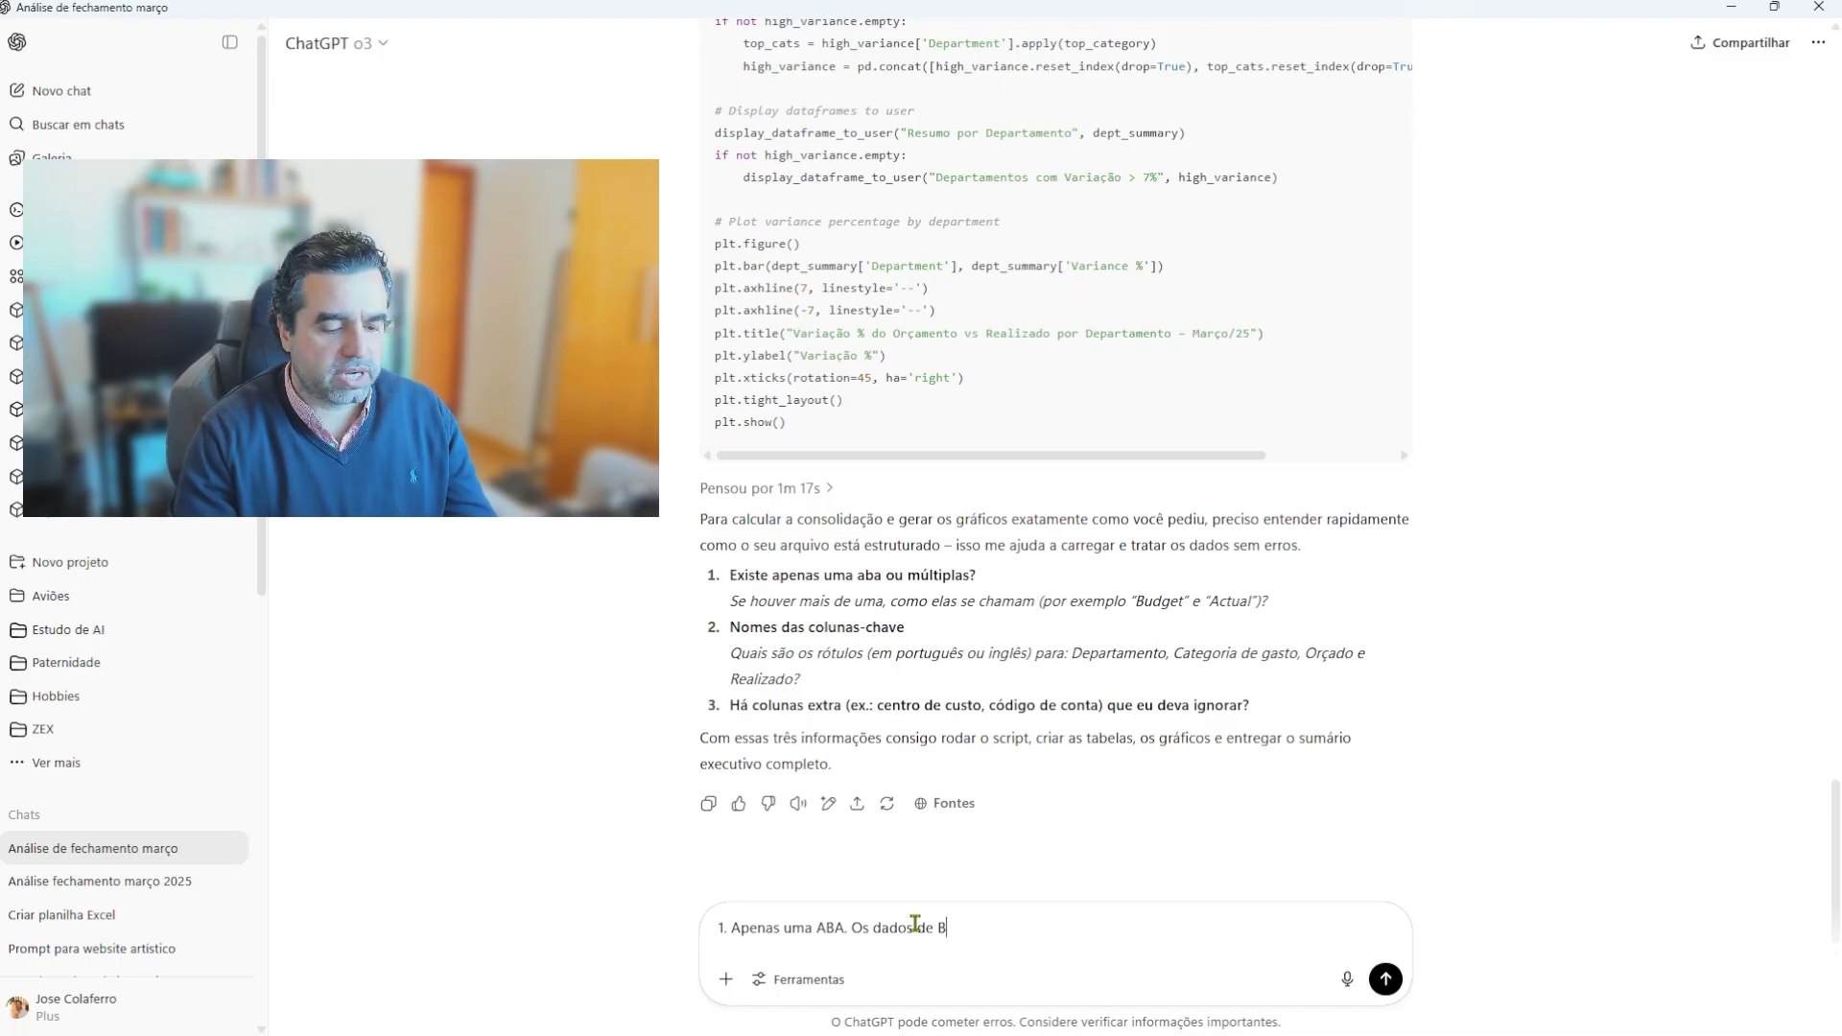
{"action": "type", "text": "udget estão na "}
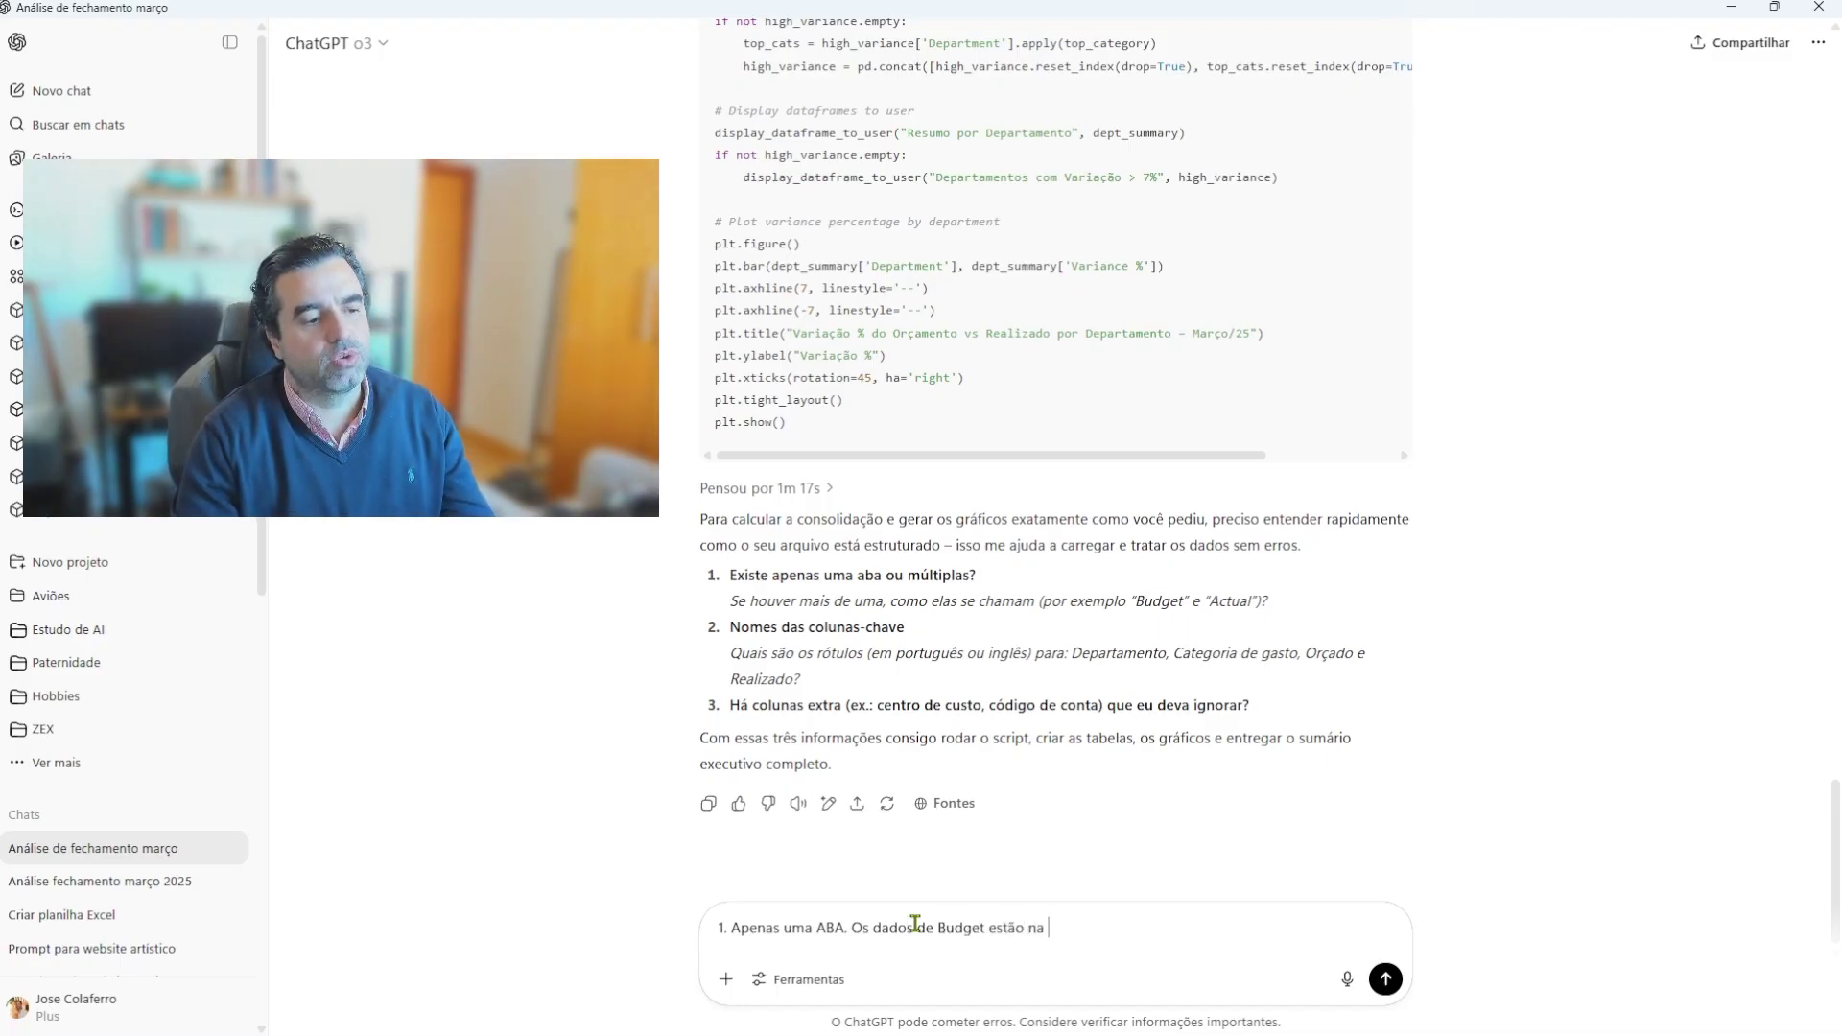
{"action": "type", "text": "coluno \"Orcamento\" e o"}
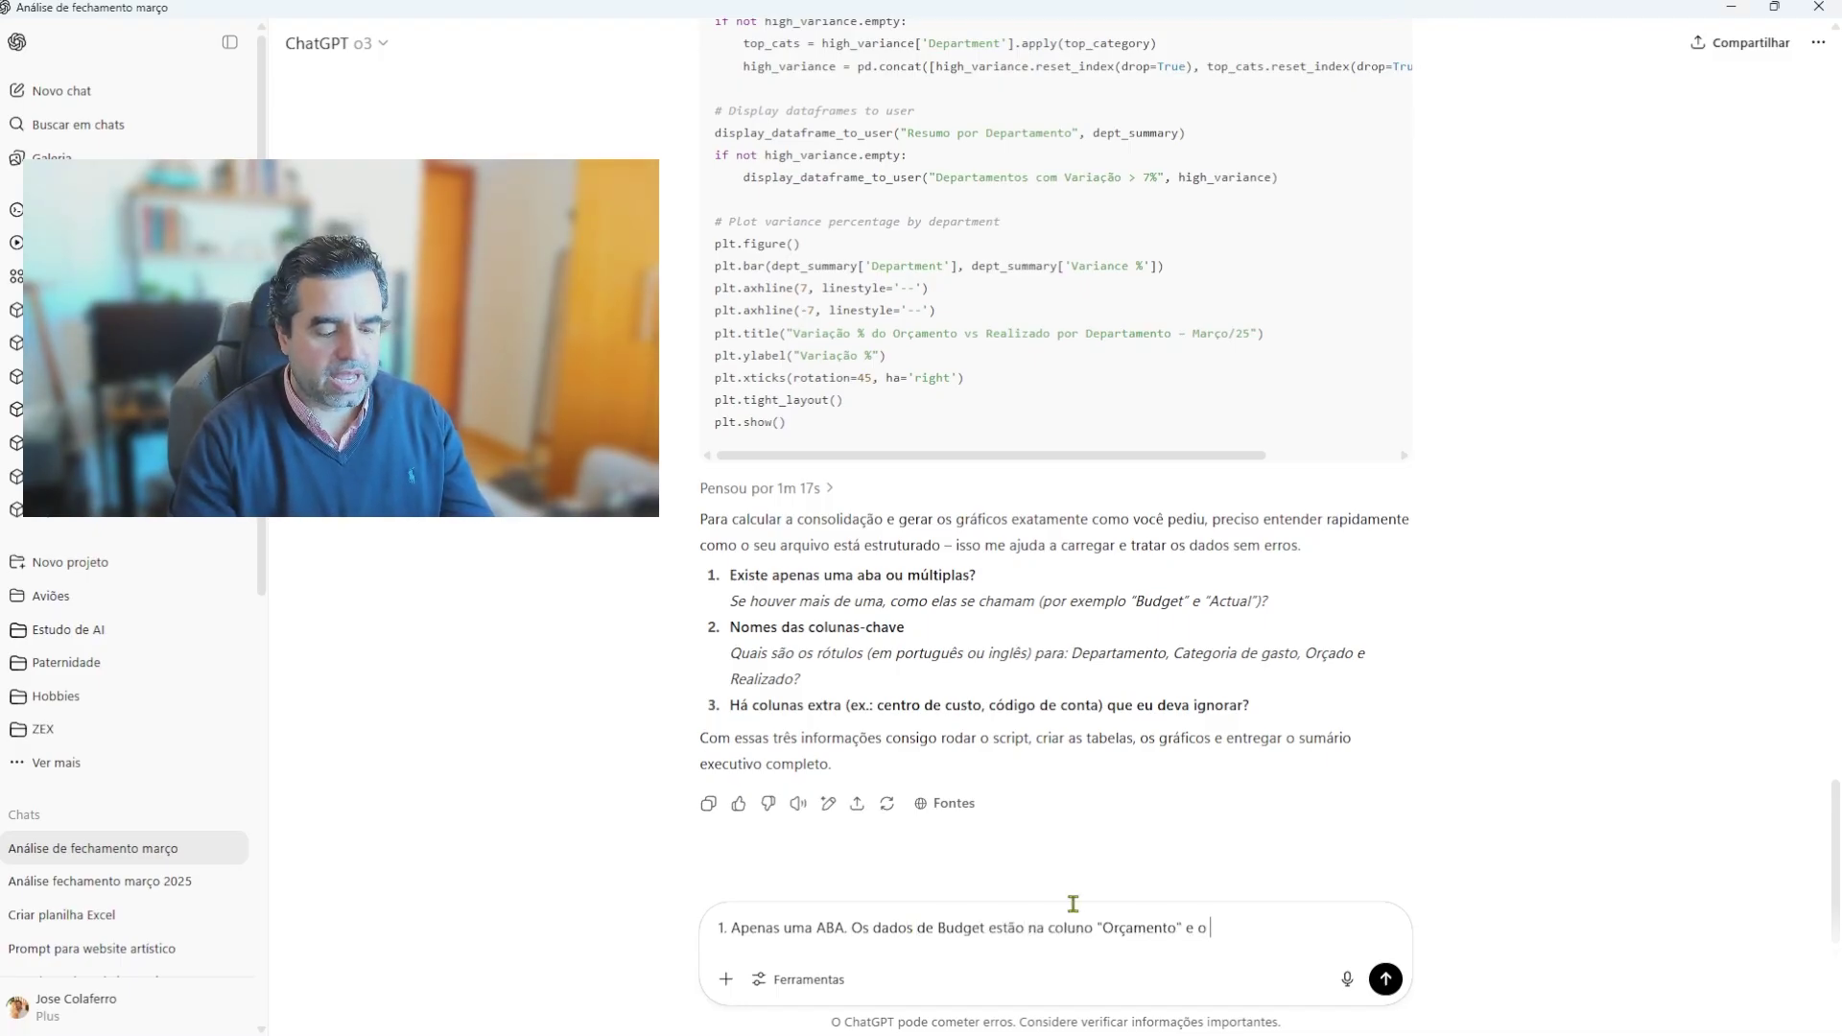
{"action": "type", "text": " actual na col"}
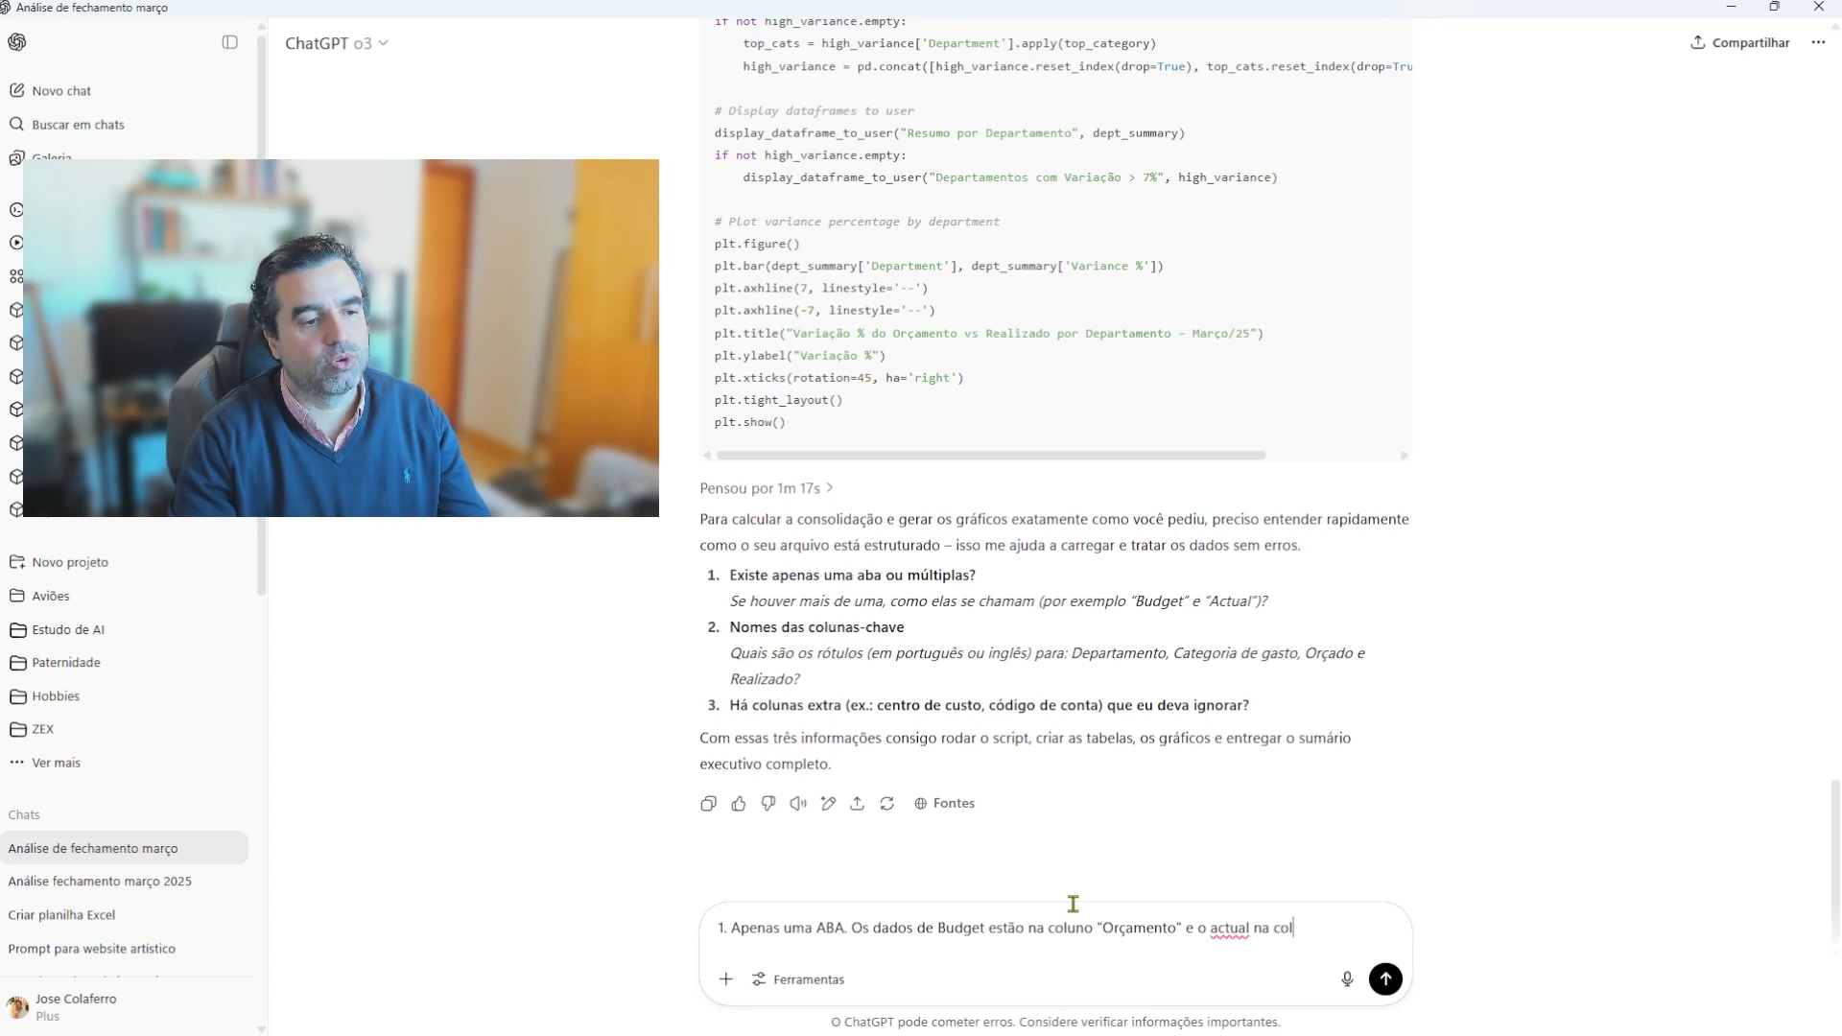
{"action": "type", "text": "una \"Realiza"}
{"action": "type", "text": "do\""}
{"action": "key", "text": "shift+Return"}
{"action": "type", "text": "2."}
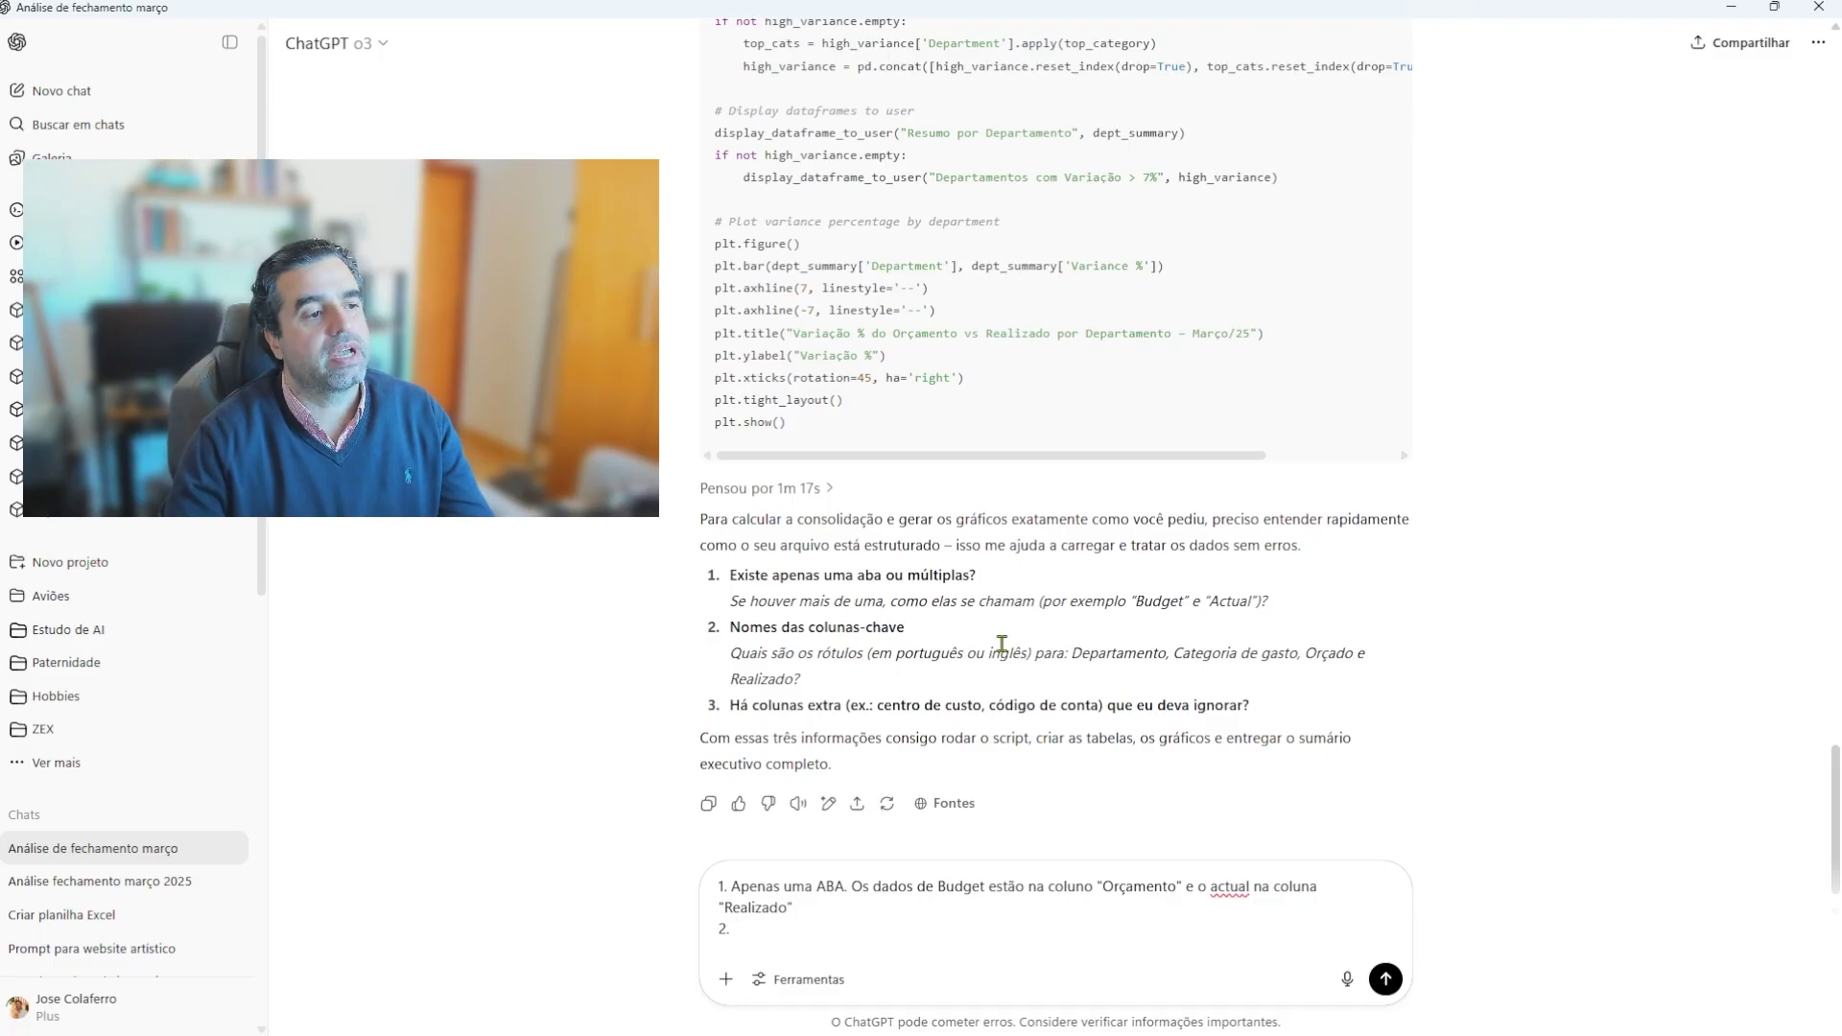
Step: Reread which column labels question 2 asks for and check the matching headers in the budget workbook in Excel
{"action": "left_click_drag", "start_coordinate": [1004, 646], "coordinate": [999, 706]}
{"action": "left_click", "coordinate": [1057, 686]}
{"action": "mouse_move", "coordinate": [1103, 685]}
{"action": "left_mouse_down"}
{"action": "mouse_move", "coordinate": [1091, 601]}
{"action": "mouse_move", "coordinate": [1112, 683]}
{"action": "left_mouse_up"}
{"action": "left_click", "coordinate": [1101, 628]}
{"action": "left_click", "coordinate": [1111, 683]}
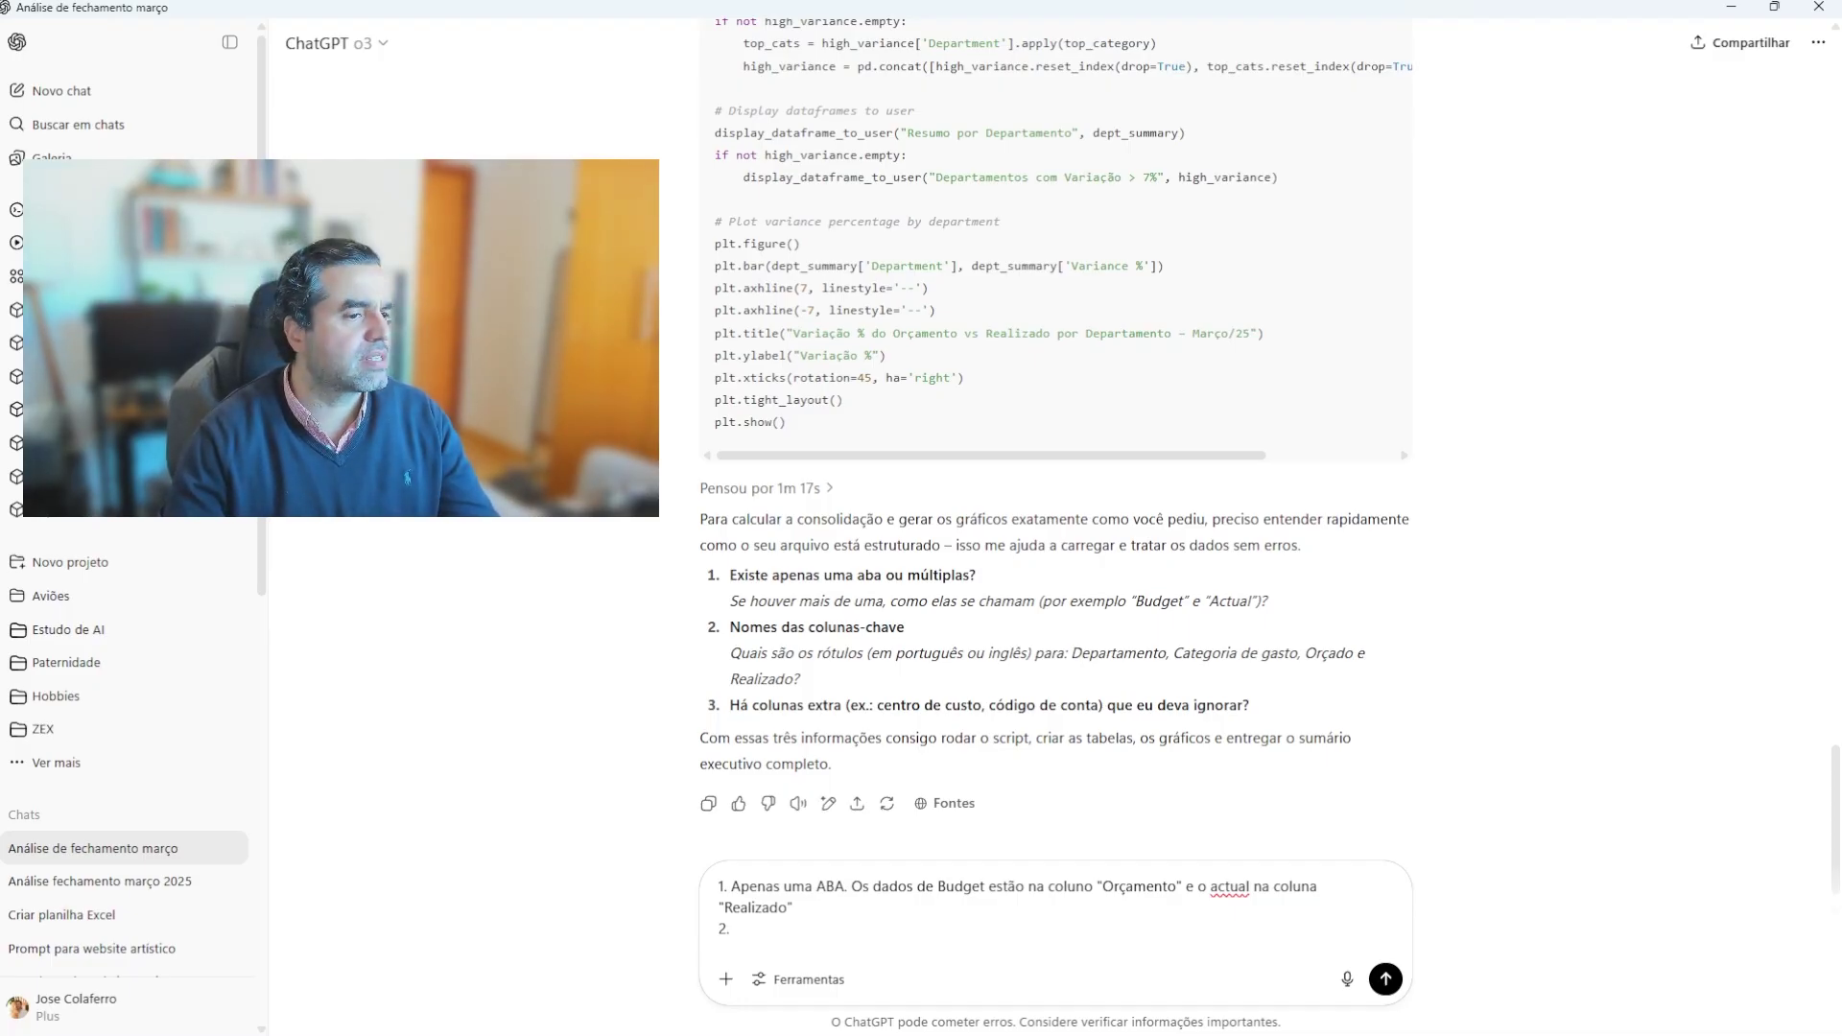
{"action": "left_click_drag", "start_coordinate": [1072, 654], "coordinate": [800, 679]}
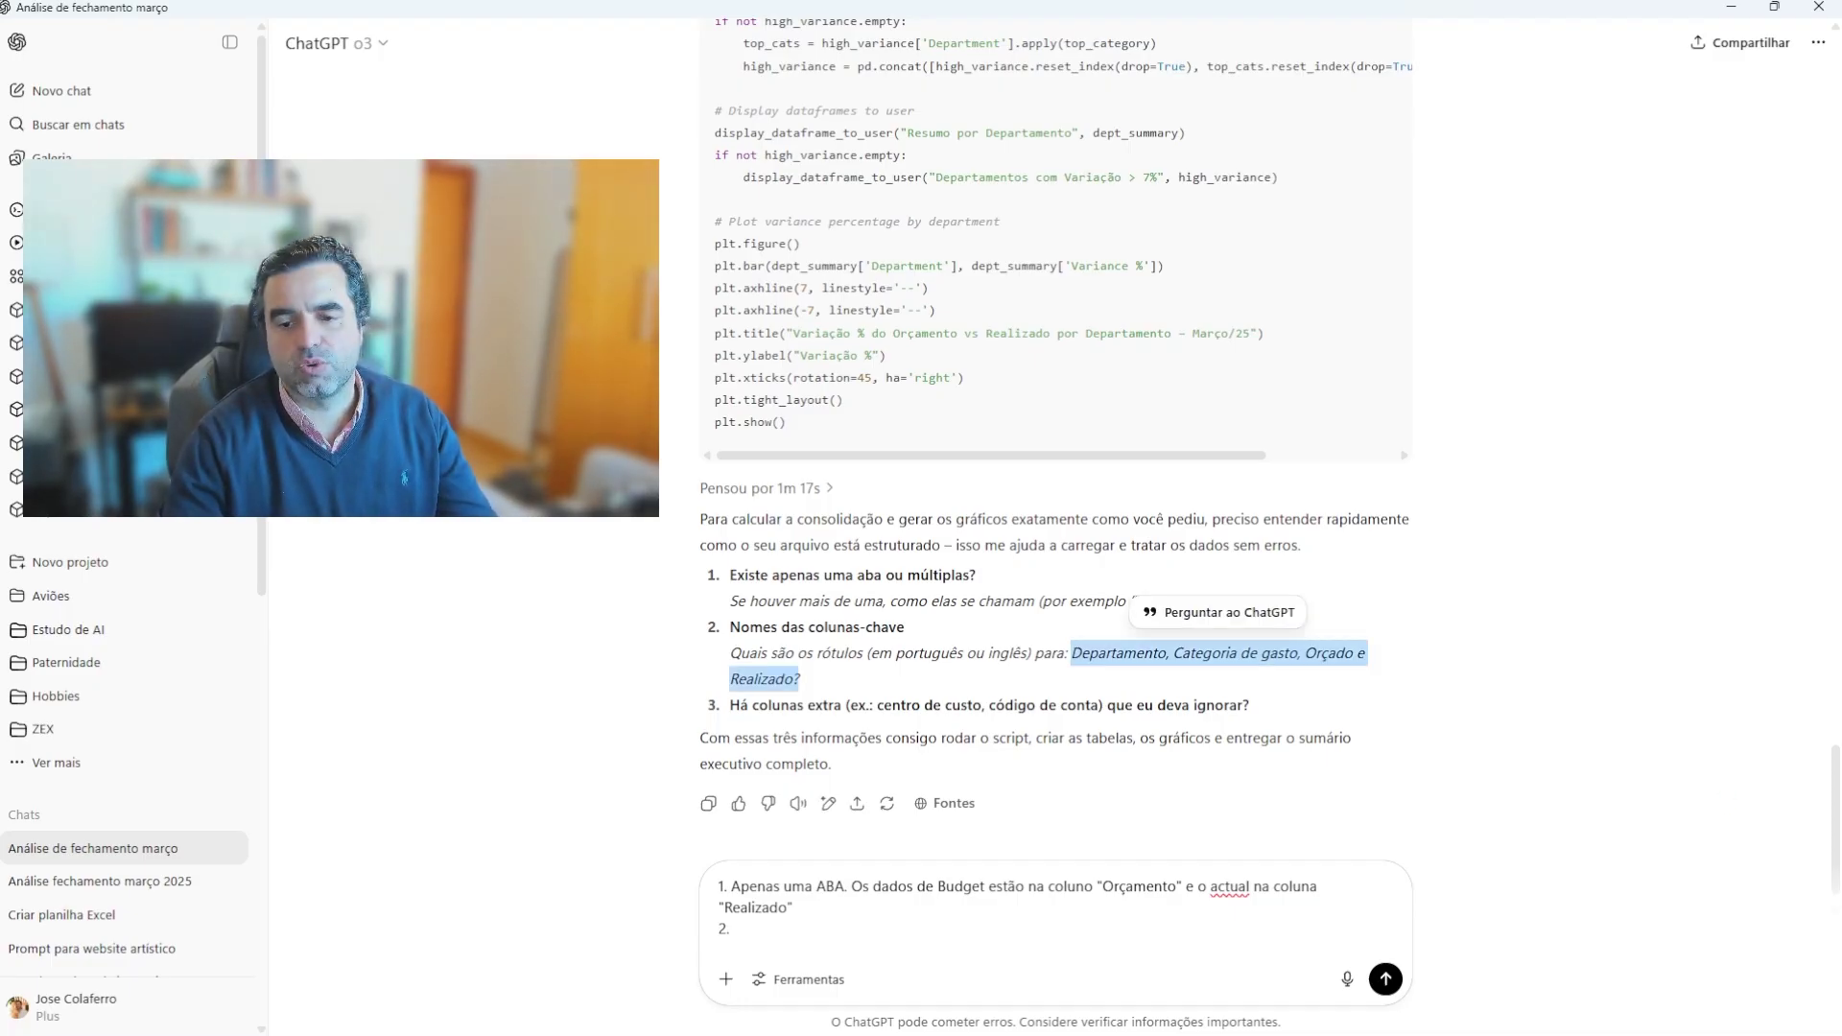
{"action": "key", "text": "alt+Tab"}
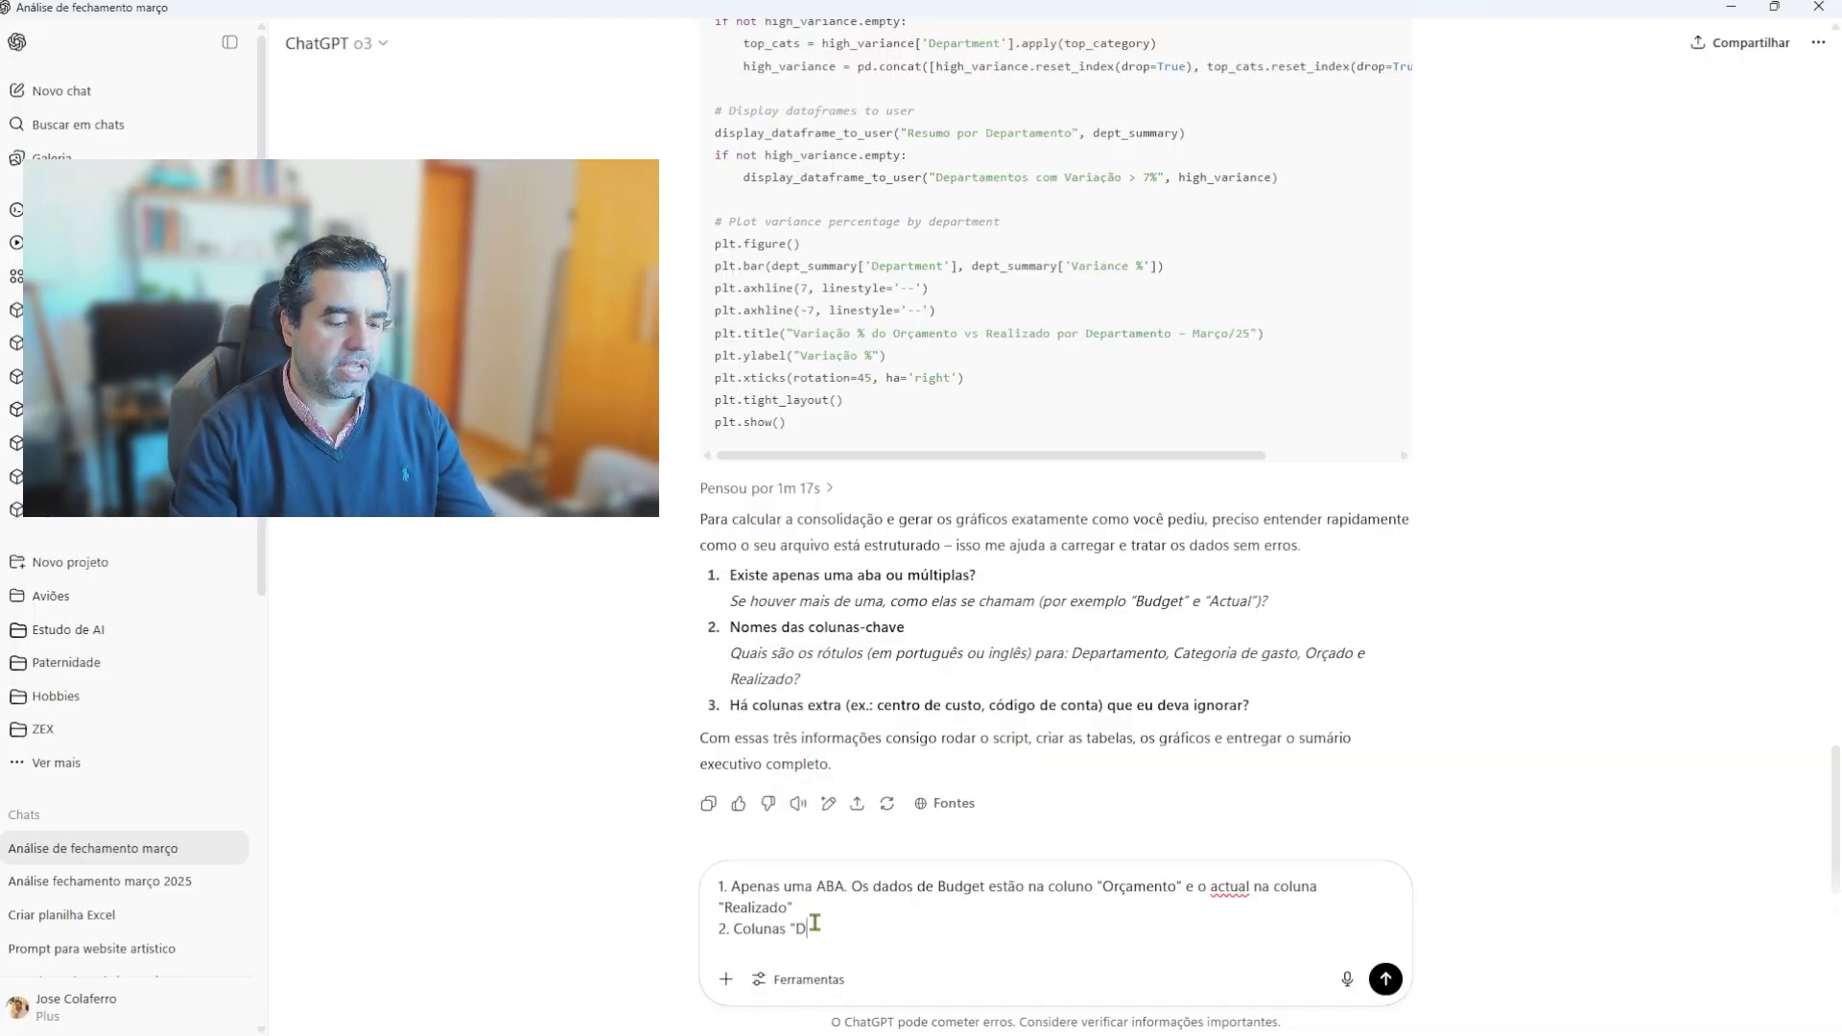
Step: Answer question 2 with the columns "Departamento", "Conta", "Mês", "Orçamento", "Realizado", "Forecast" and "Realizado no Ano Passado"
{"action": "type", "text": "epartamento\" , \""}
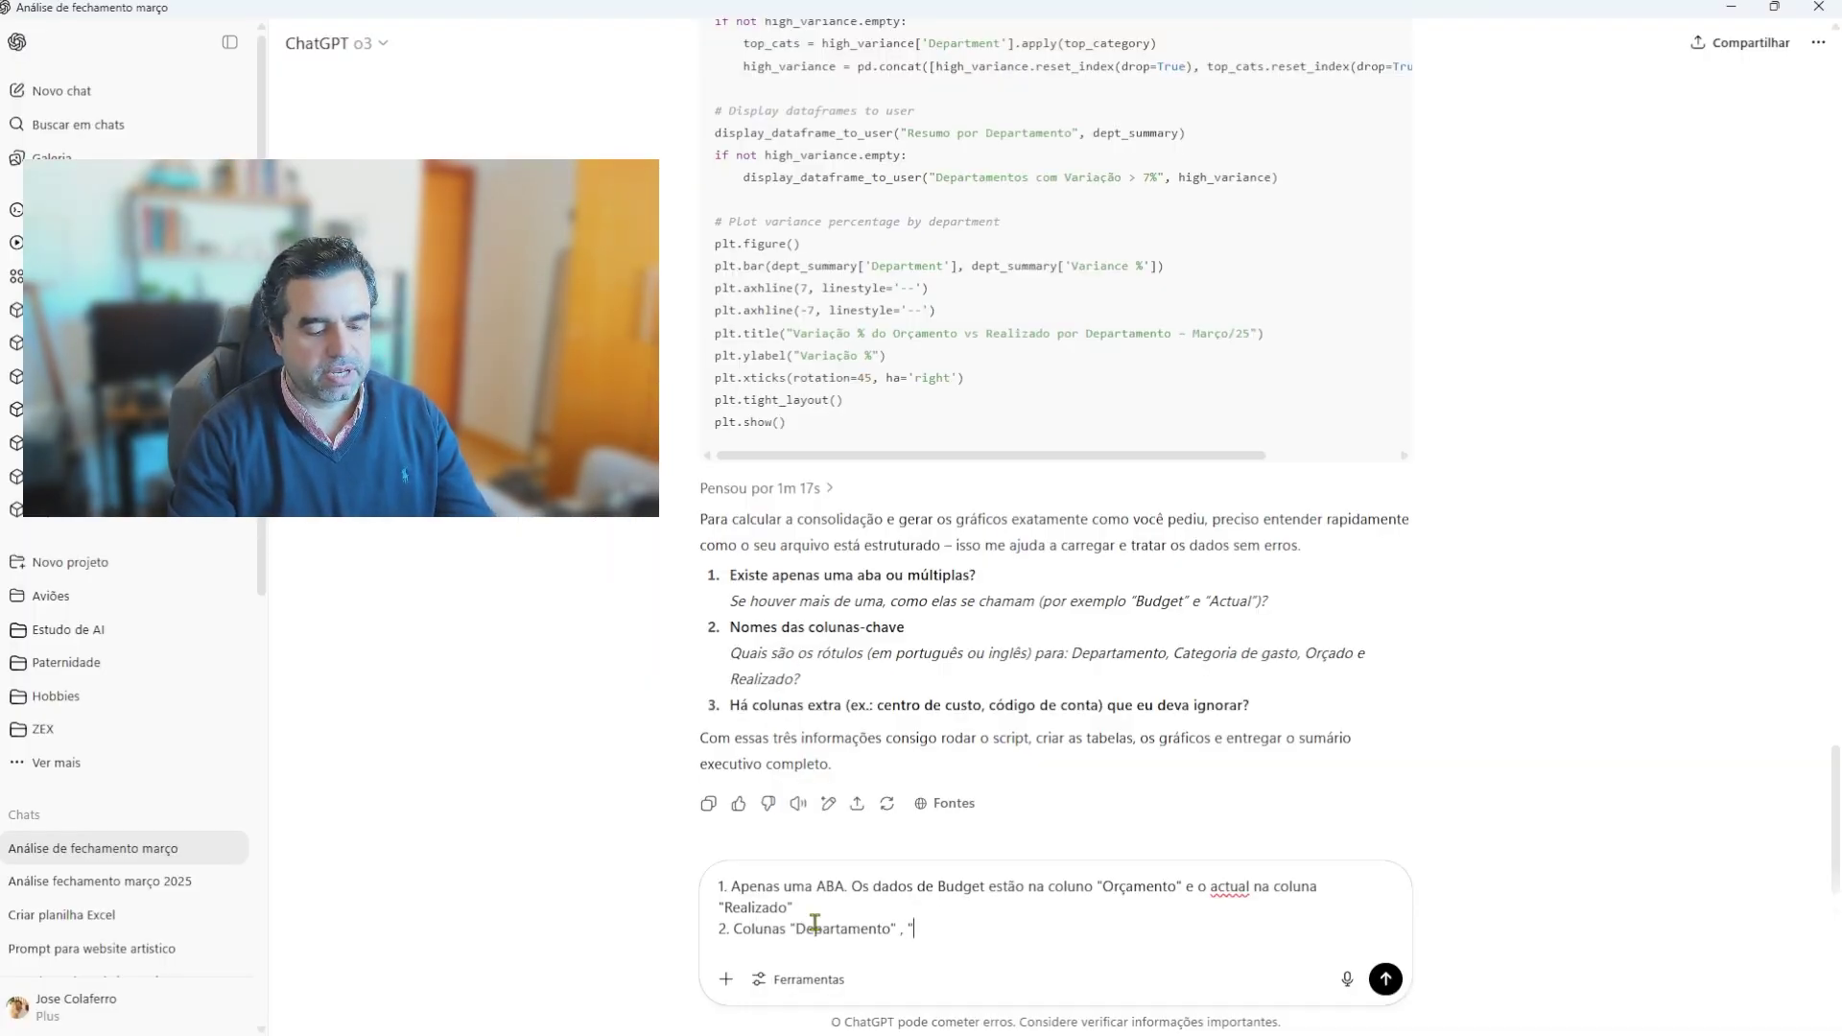
{"action": "type", "text": "Conta\" , \"Mês\" , \""}
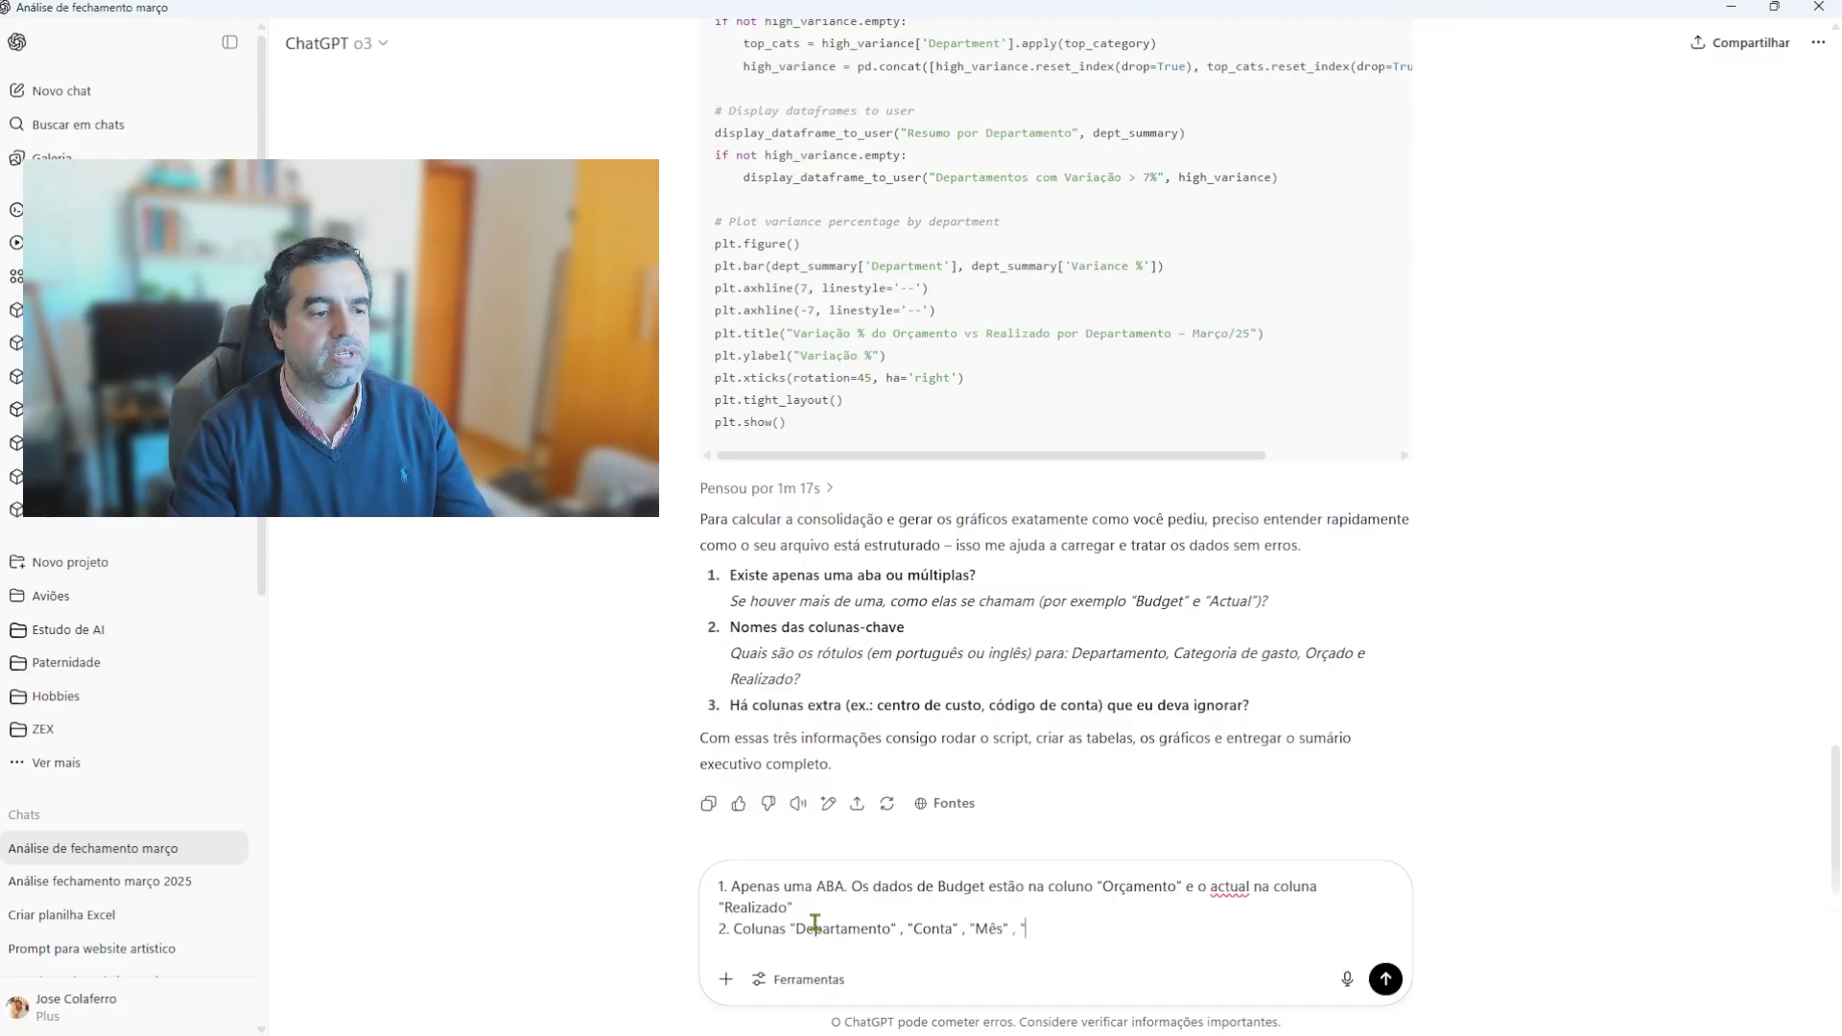
{"action": "type", "text": "Orçamento\" , \"Realizado\" , "}
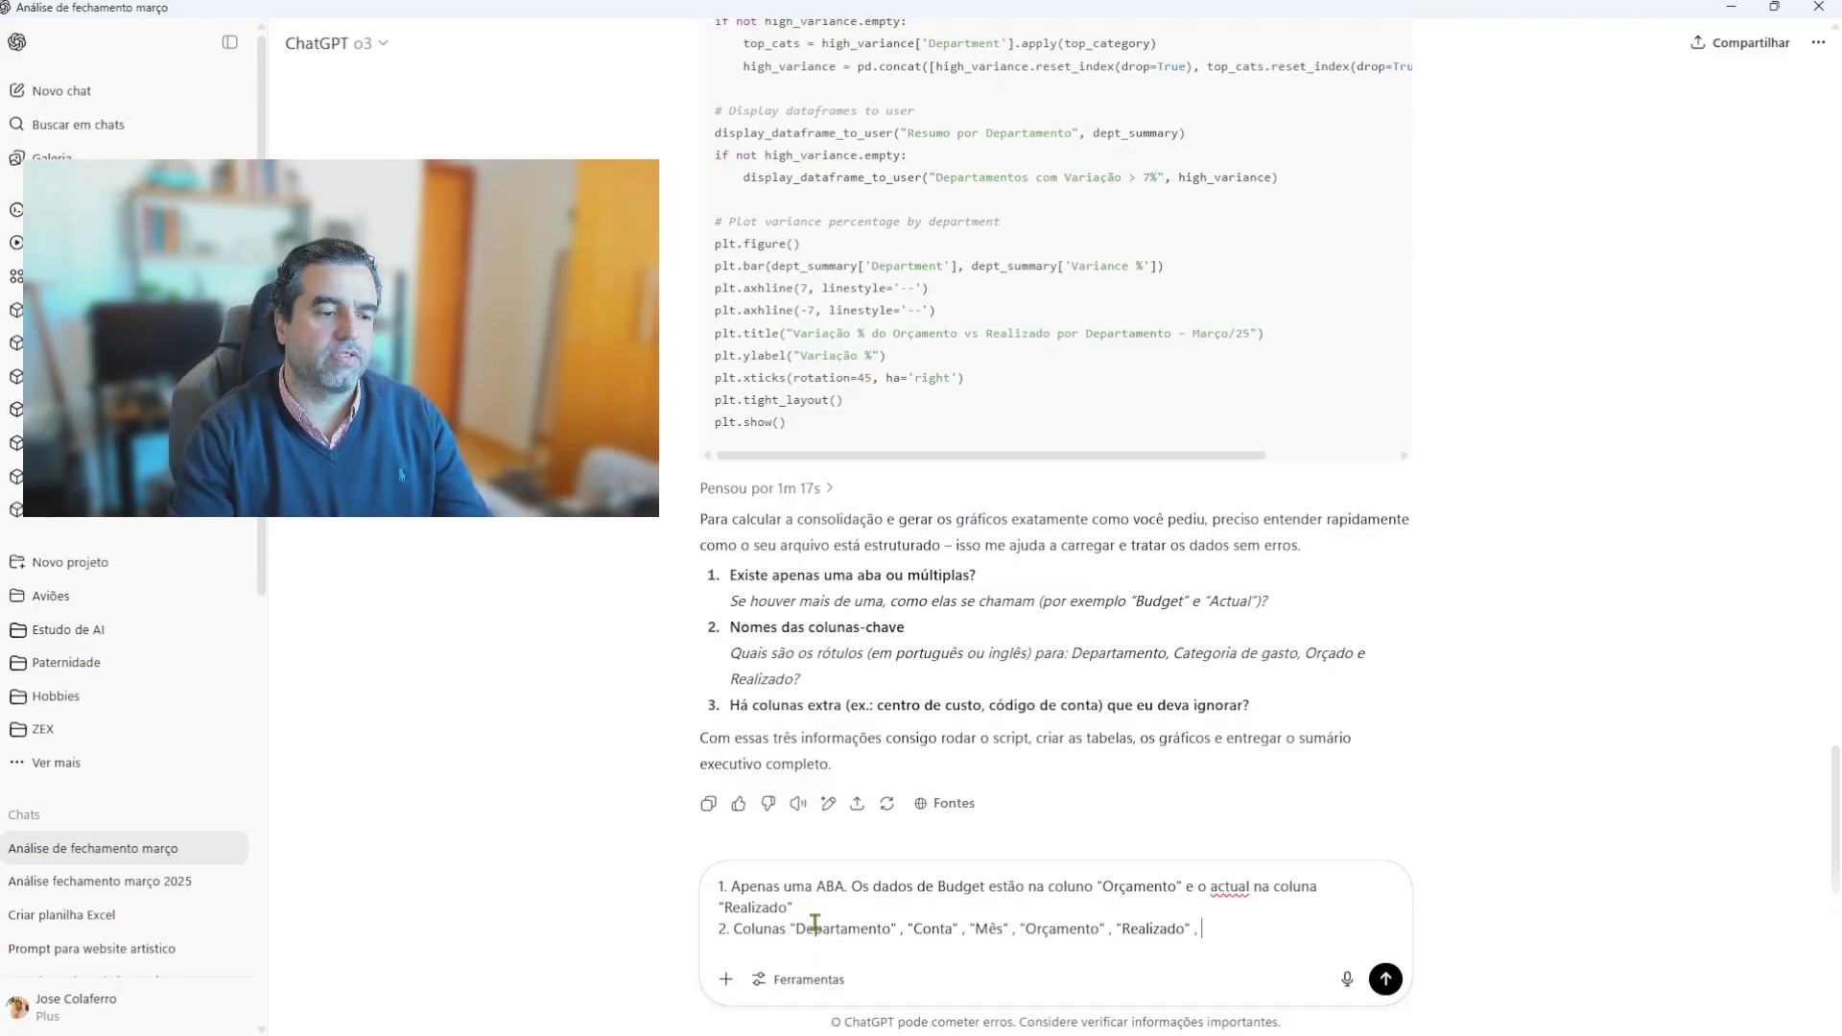
{"action": "type", "text": "\"Forecast\" , \"Realiza"}
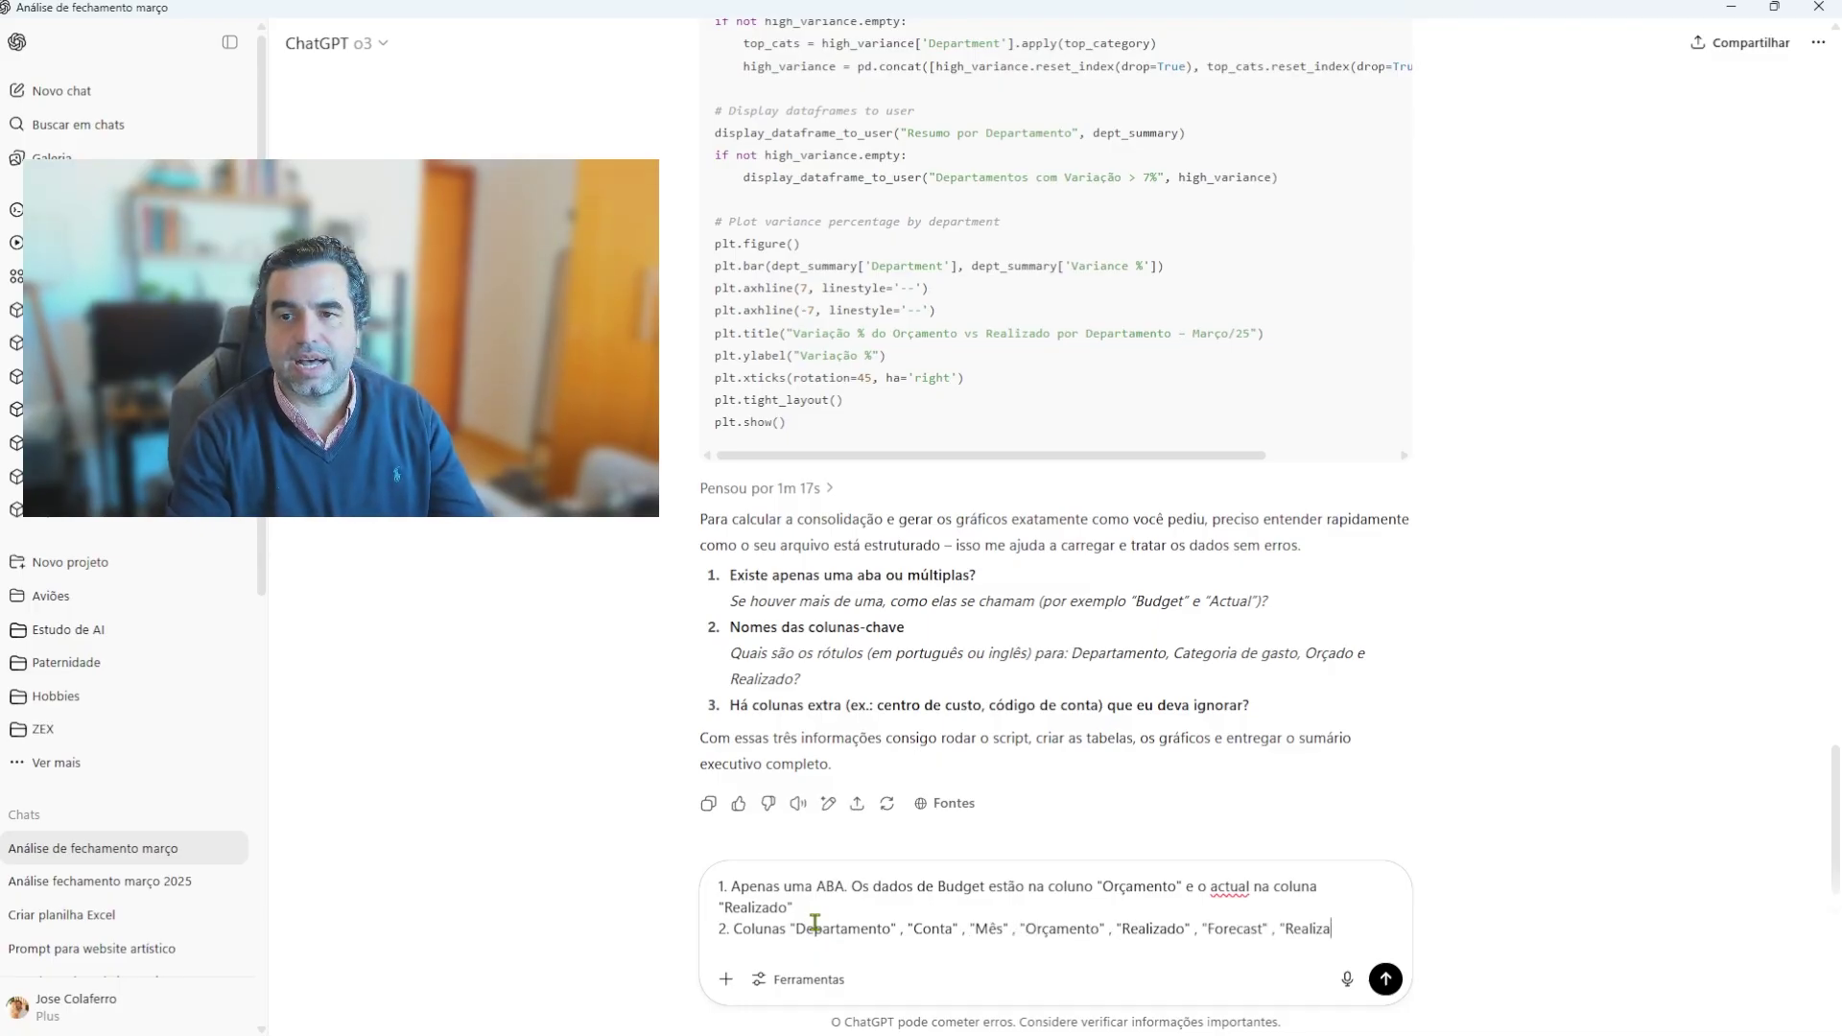
{"action": "type", "text": "do no Ano Pa"}
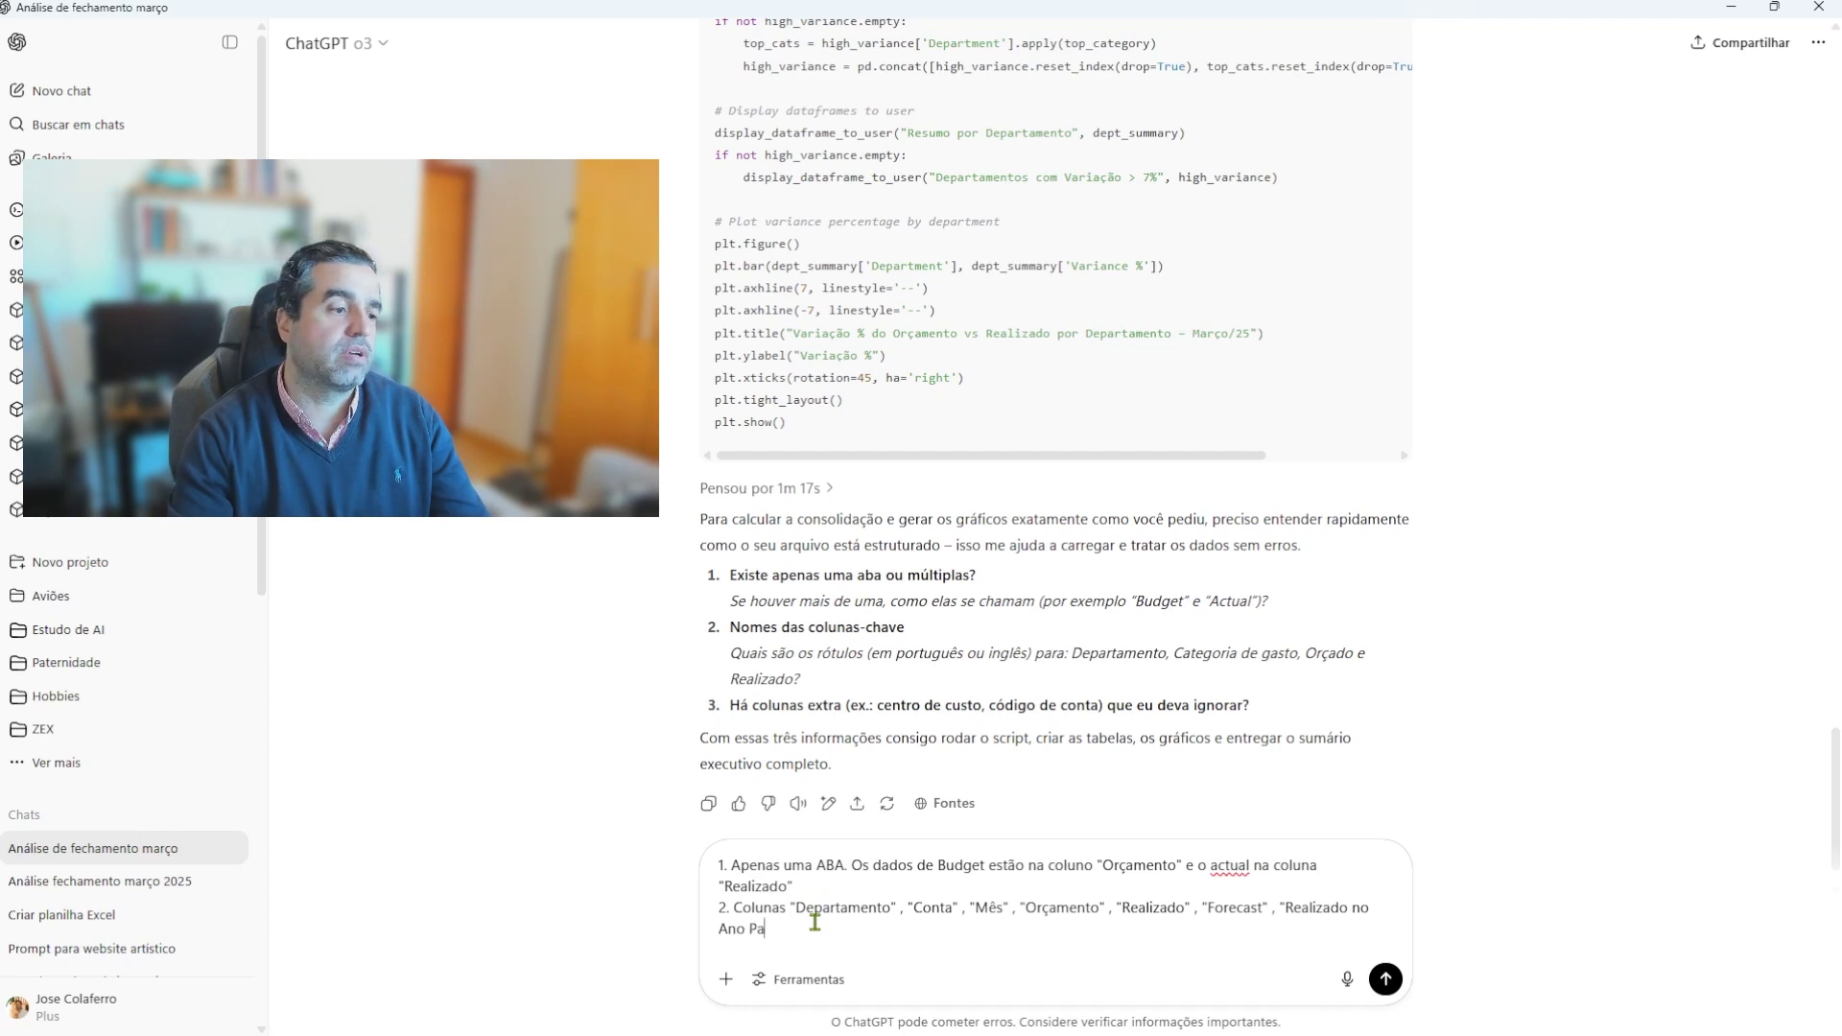
{"action": "type", "text": "ssado\""}
{"action": "key", "text": "shift+Return"}
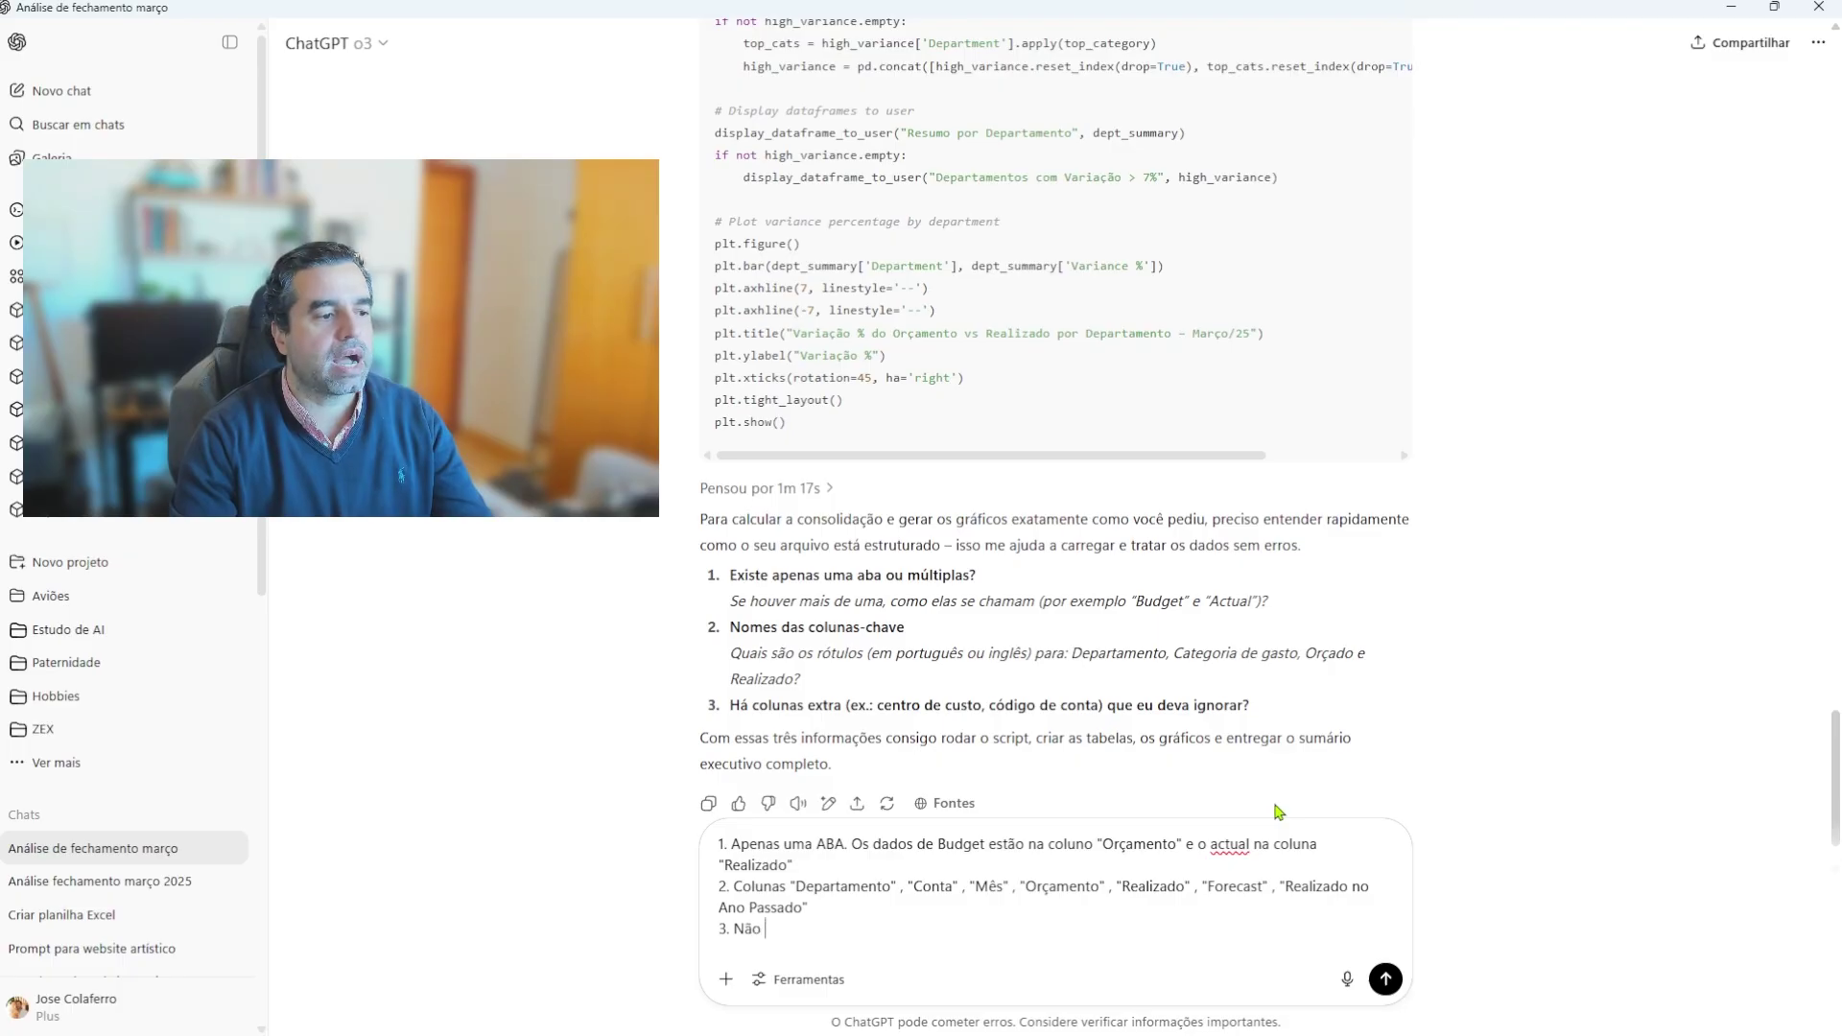
Step: Add "3. Não há outras colunas além das que te passei no item 2" as the third answer and send the message
{"action": "type", "text": "há outras col"}
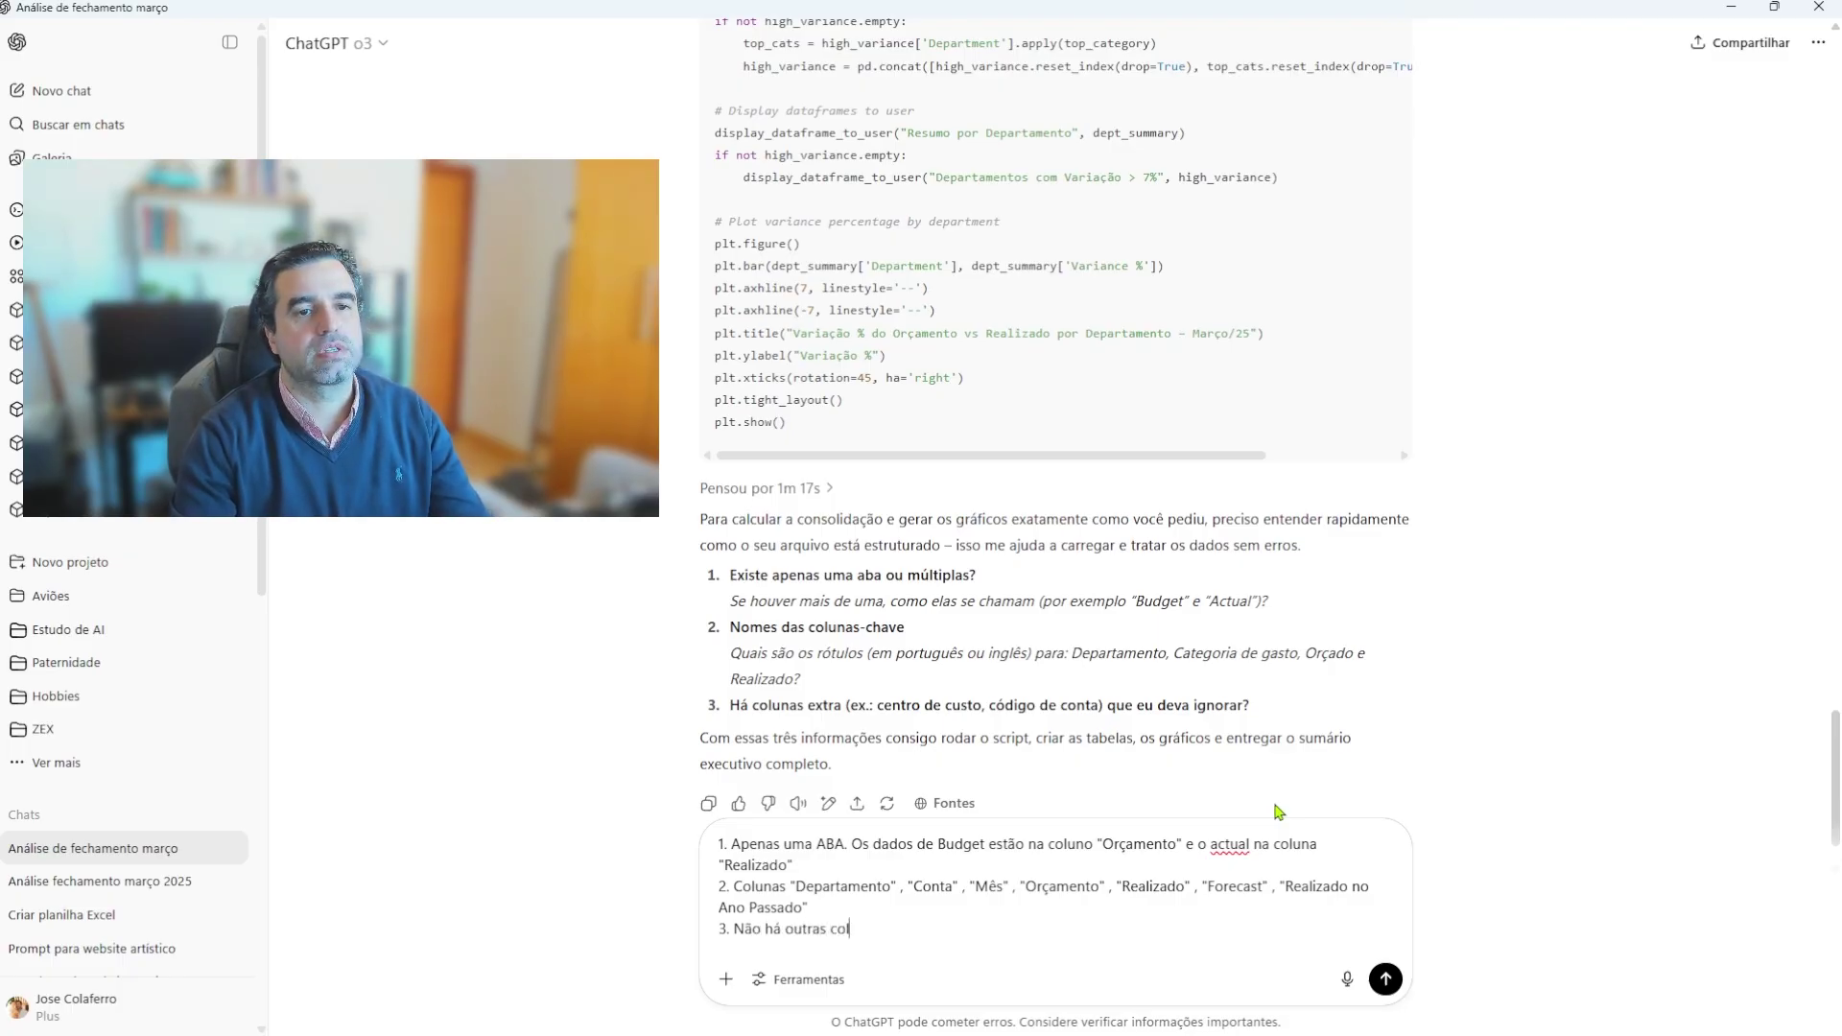
{"action": "type", "text": "unas além das que te passei no it"}
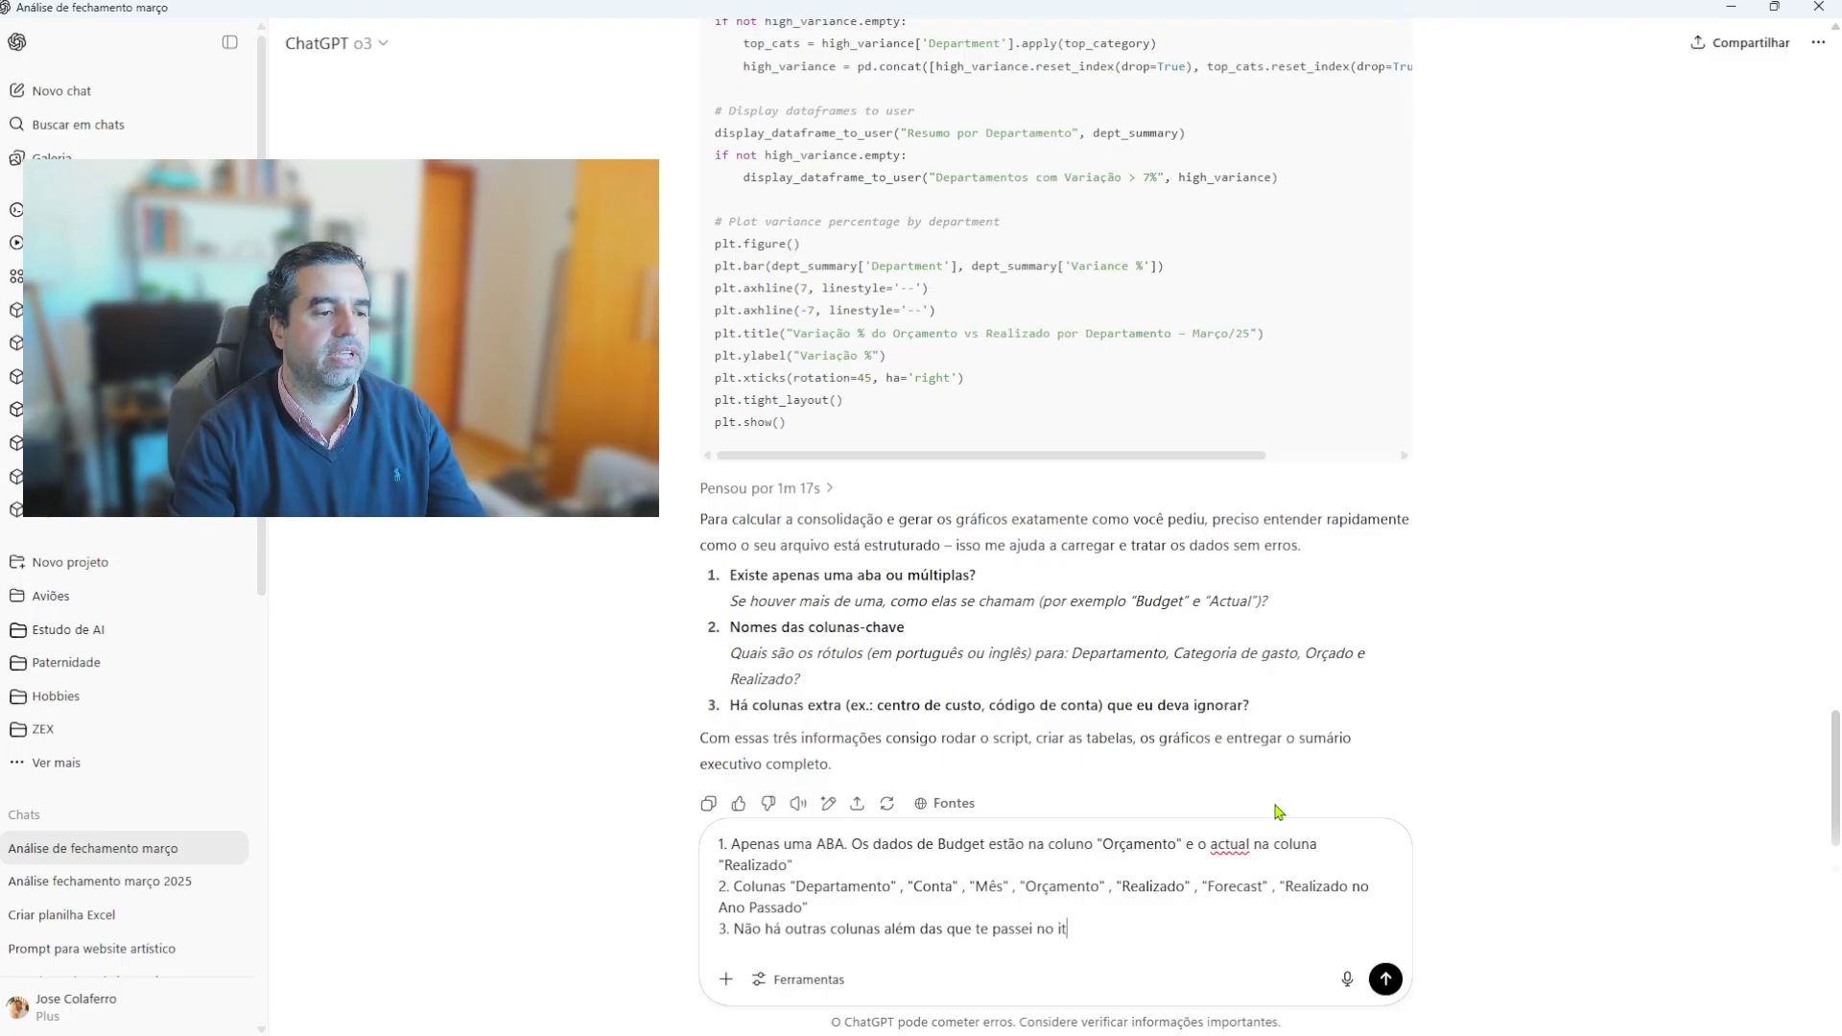
{"action": "type", "text": "em 2"}
{"action": "key", "text": "Return"}
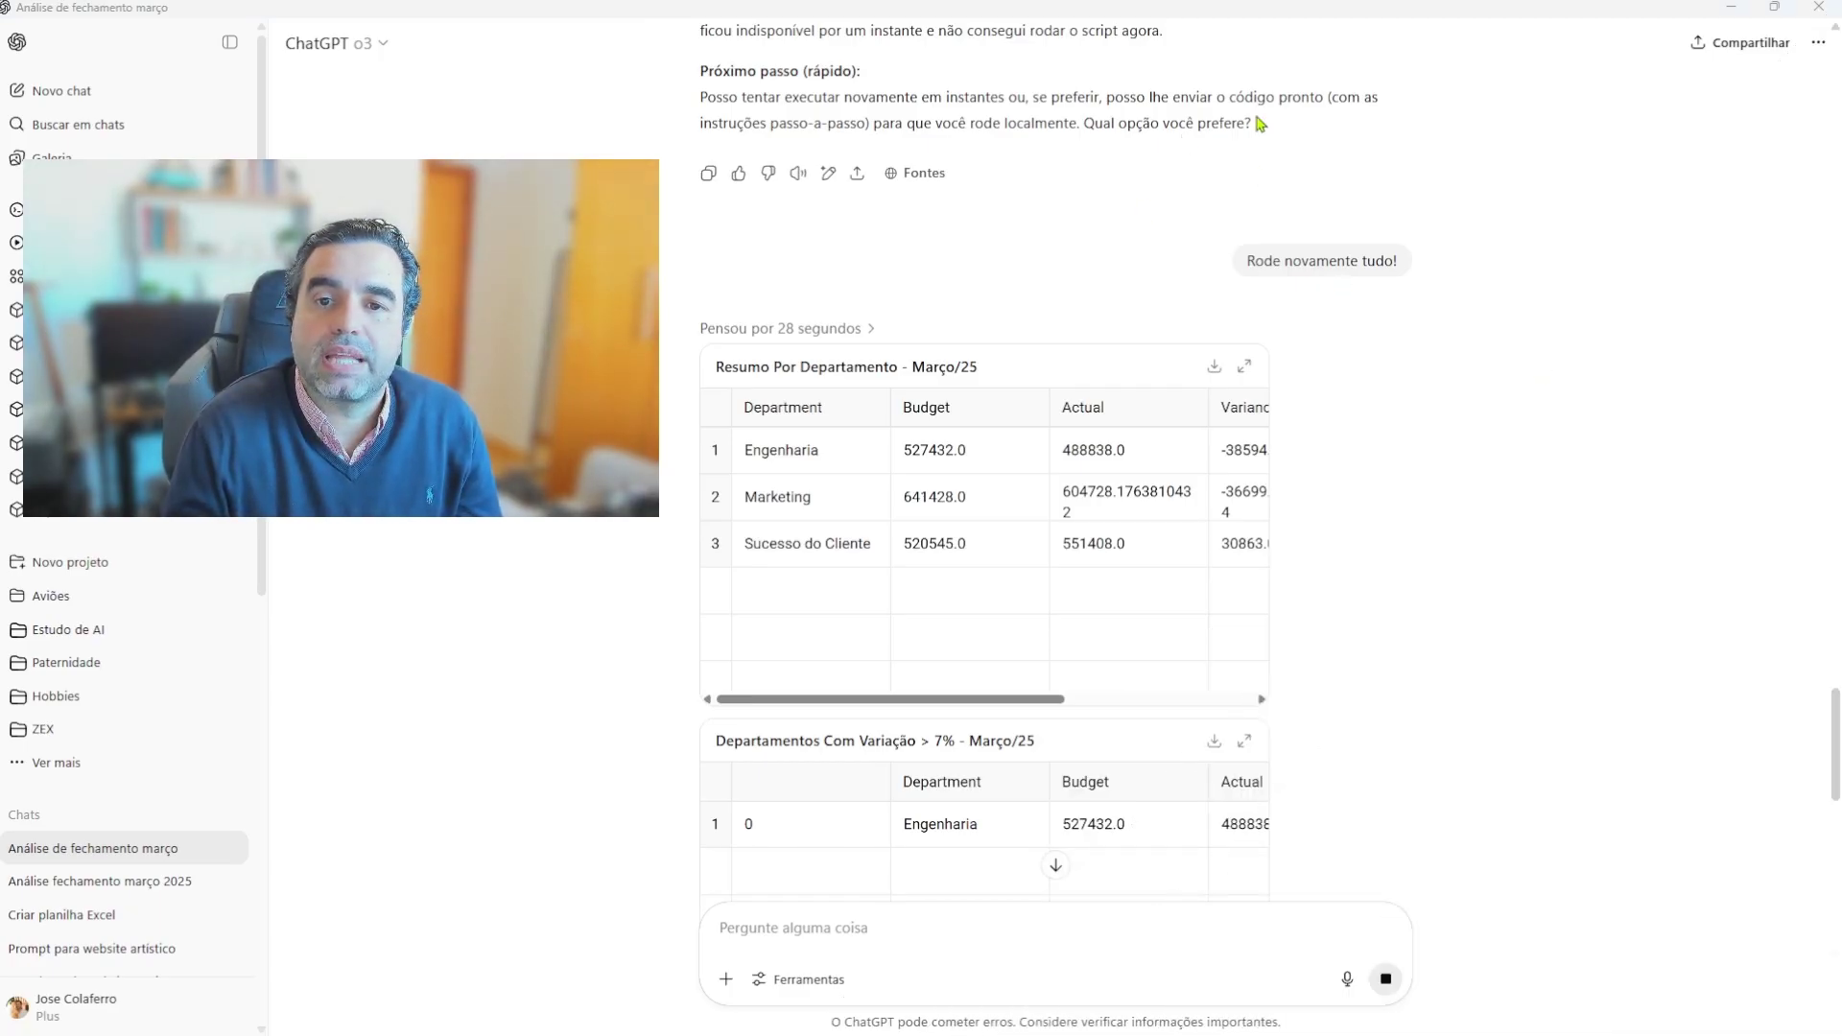
Step: Read the response to "Rode novamente tudo!" through the charts and consolidation table to the executive summary and suggested next steps
{"action": "triple_click", "coordinate": [1288, 260]}
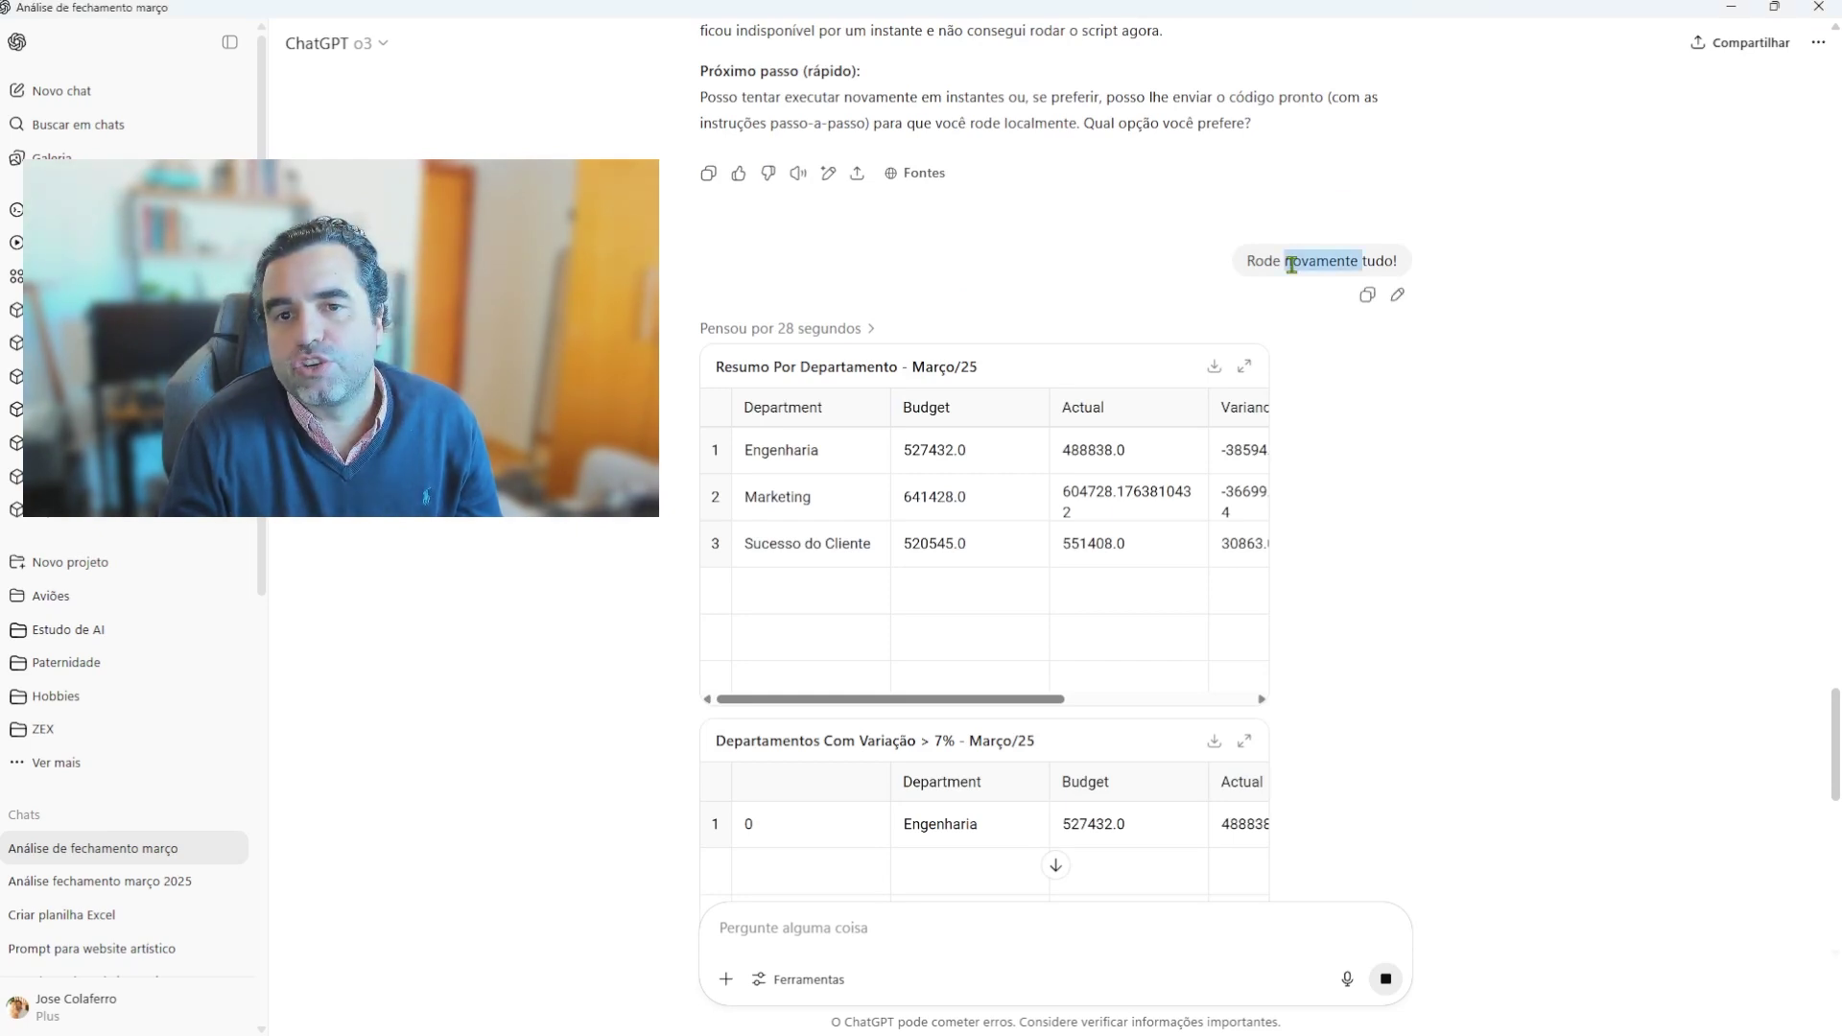
{"action": "left_click", "coordinate": [1382, 260]}
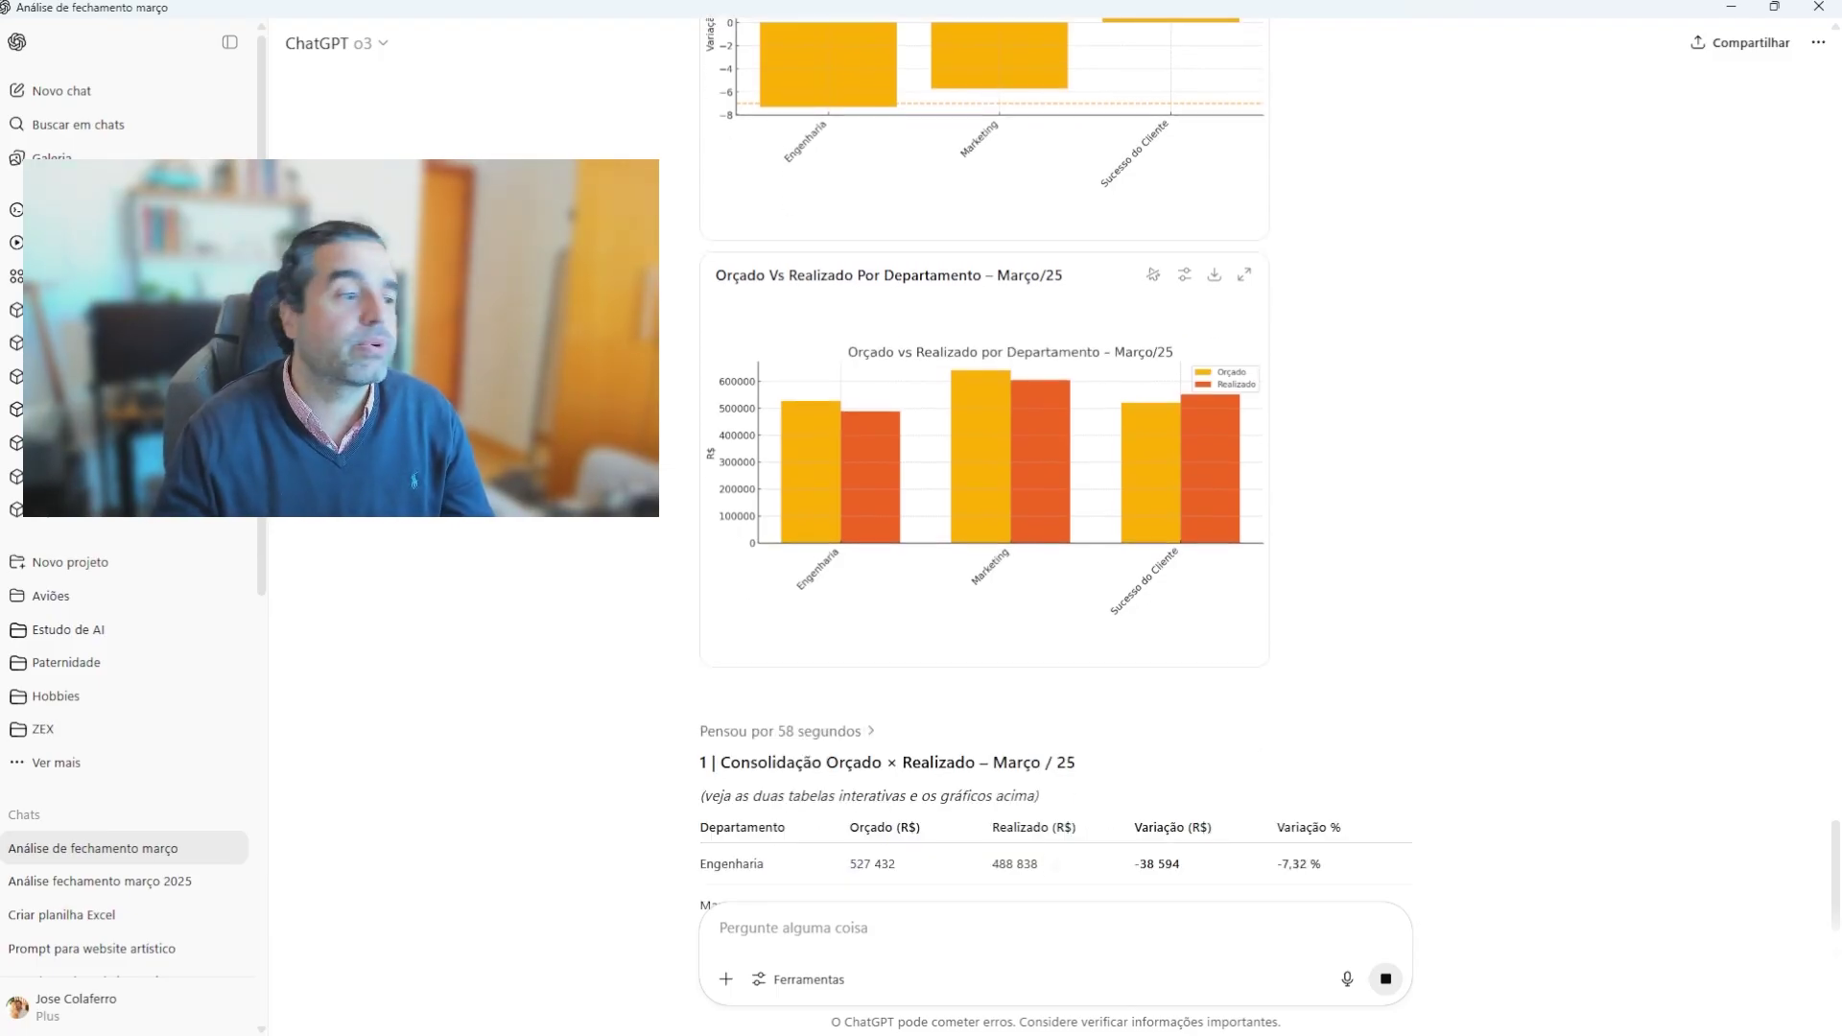
{"action": "scroll", "coordinate": [1685, 365], "scroll_direction": "down", "scroll_amount": 2}
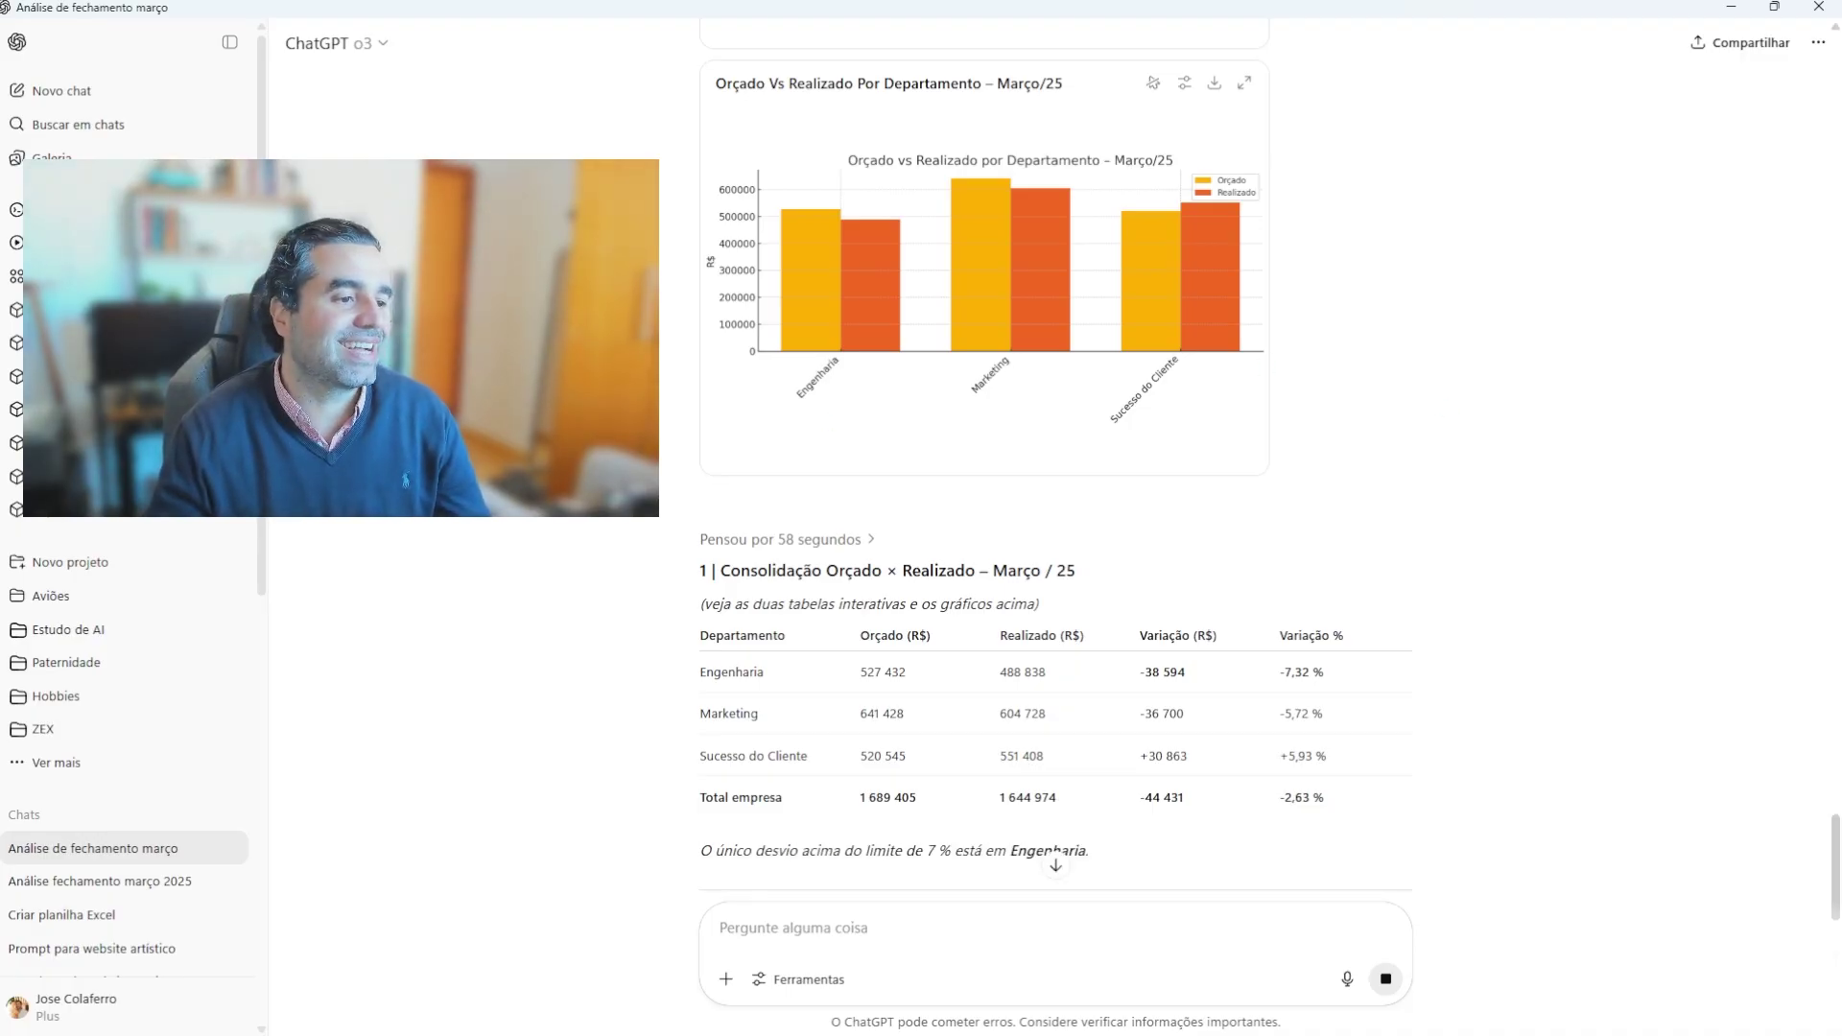
{"action": "scroll", "coordinate": [1358, 542], "scroll_direction": "down", "scroll_amount": 3}
{"action": "scroll", "coordinate": [1359, 542], "scroll_direction": "down", "scroll_amount": 3}
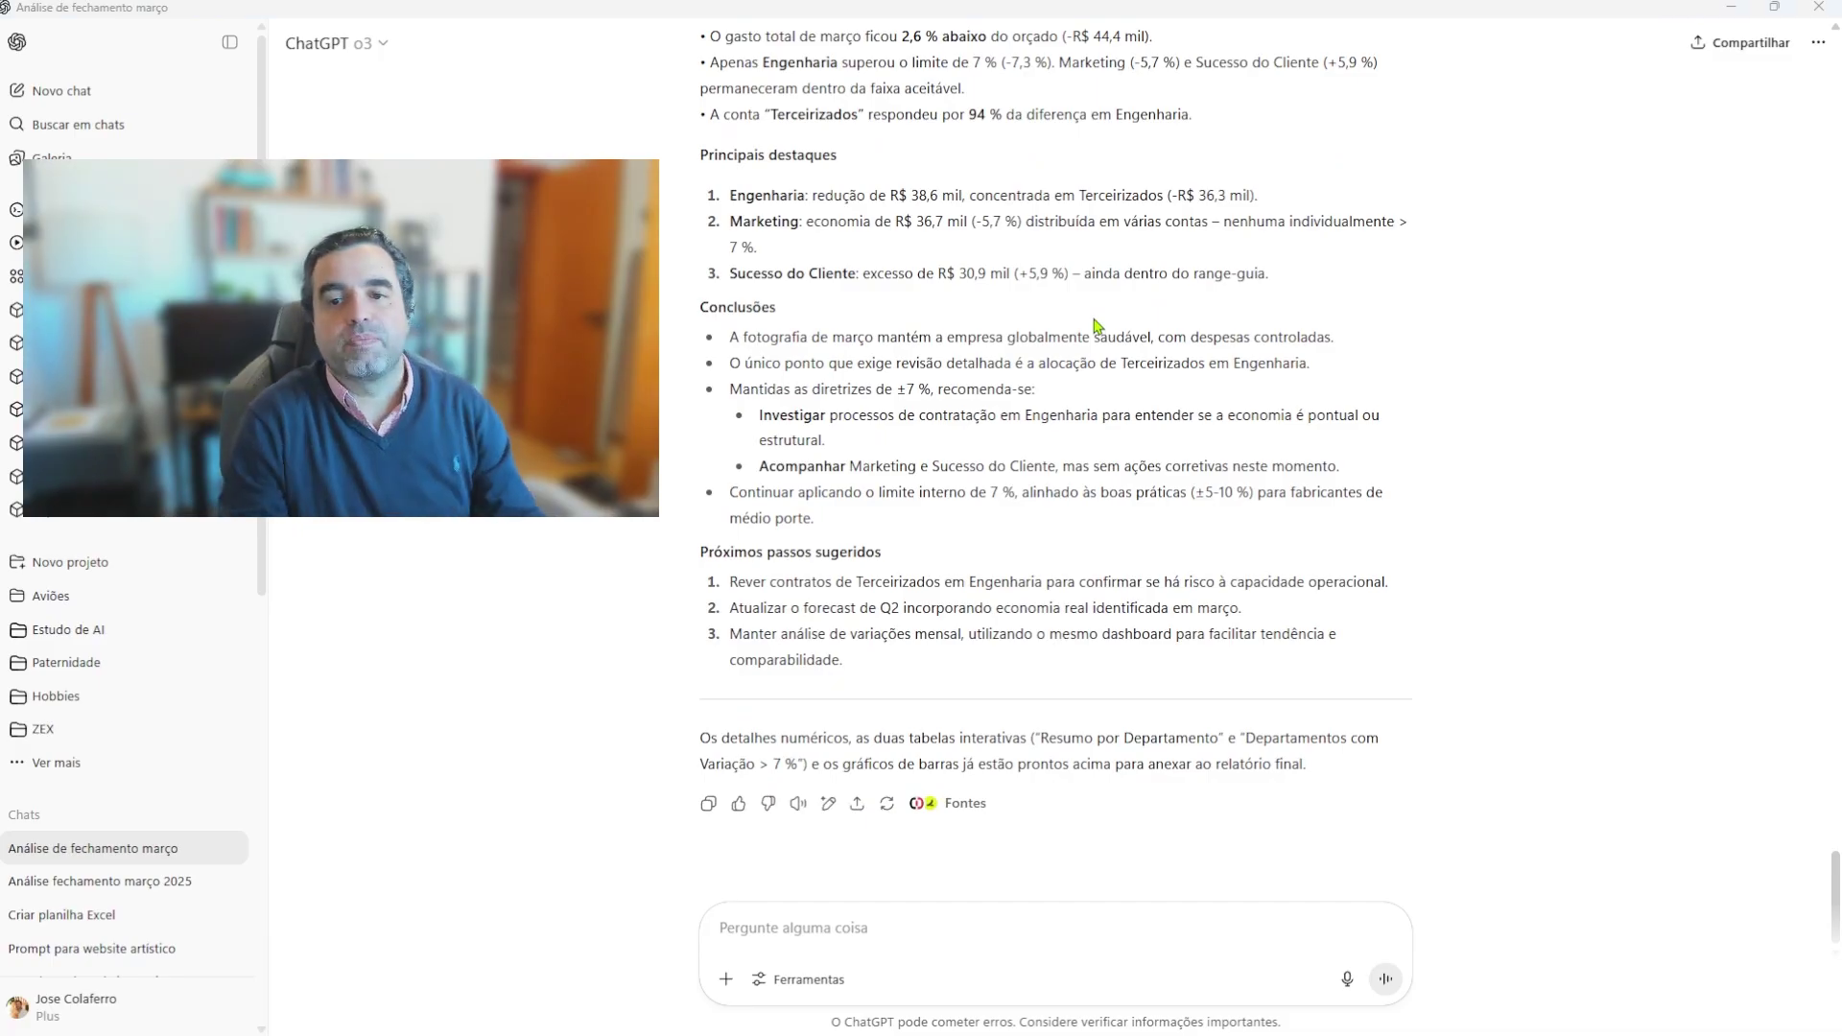
{"action": "scroll", "coordinate": [1036, 535], "scroll_direction": "up", "scroll_amount": 1}
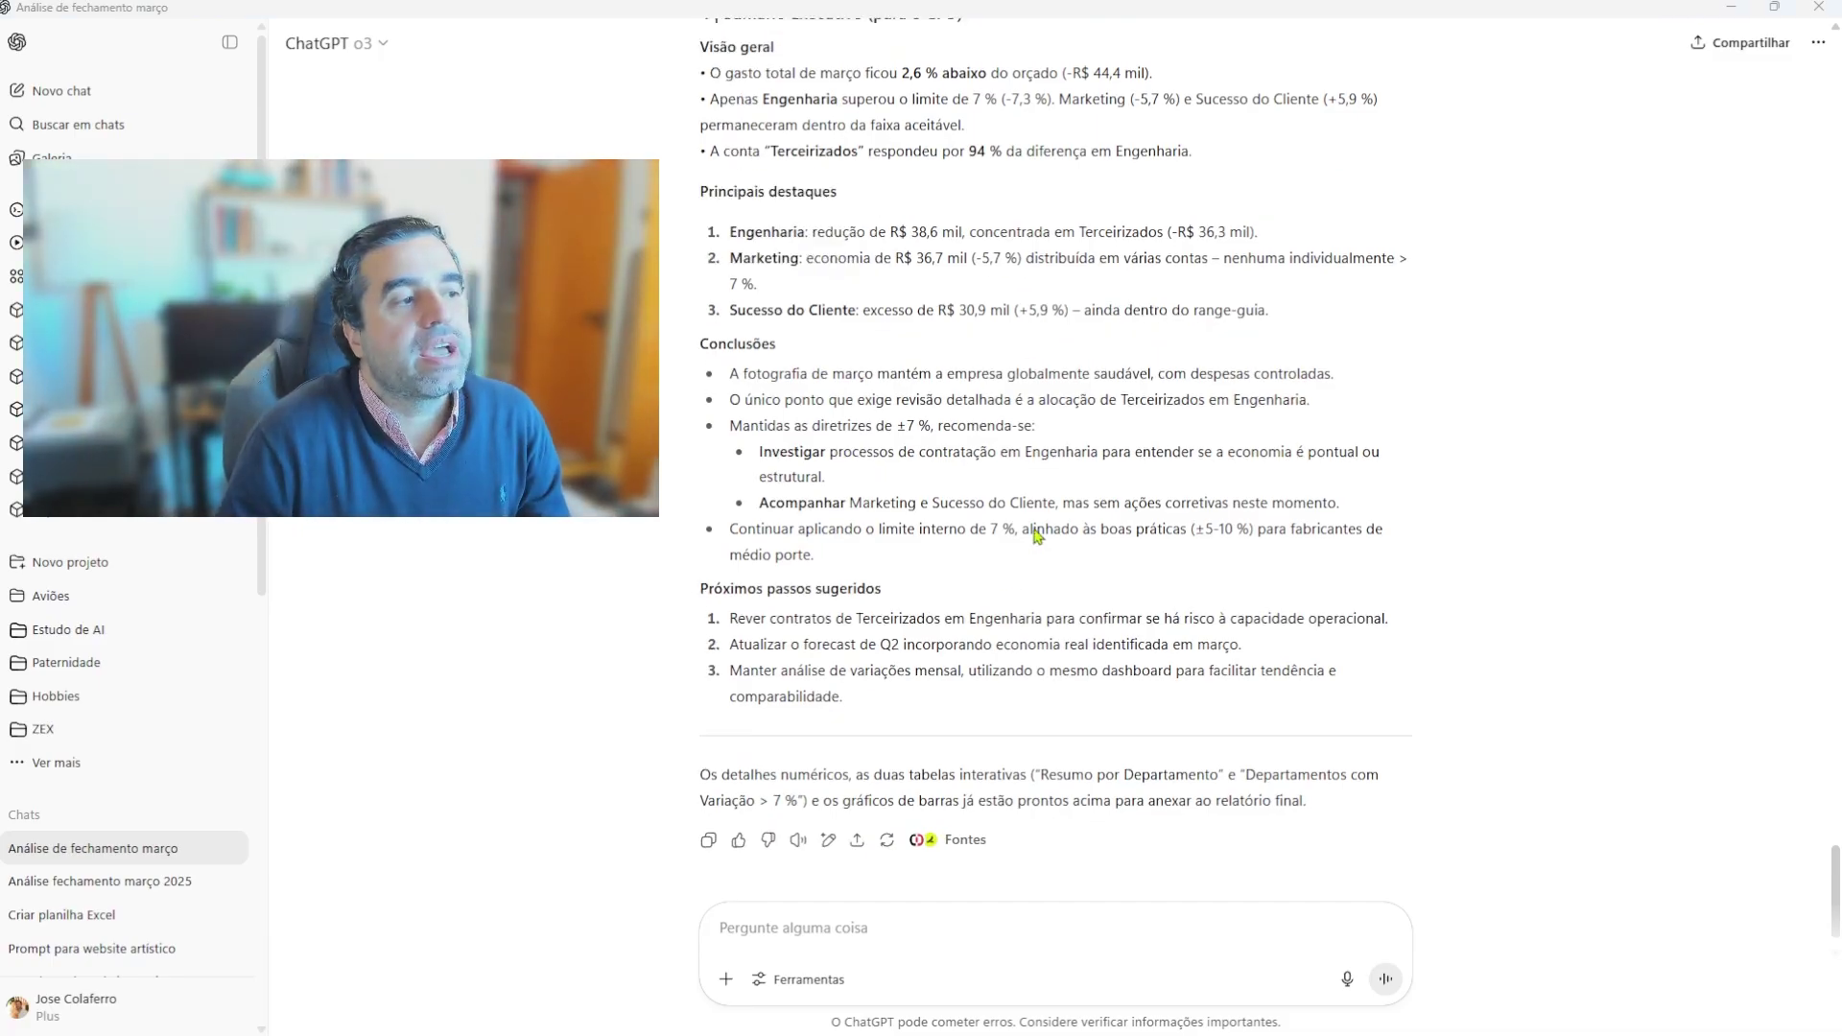
Step: Return to the department summary table for March/25 and examine its actual, variance and variance % columns
{"action": "scroll", "coordinate": [1037, 536], "scroll_direction": "up", "scroll_amount": 20}
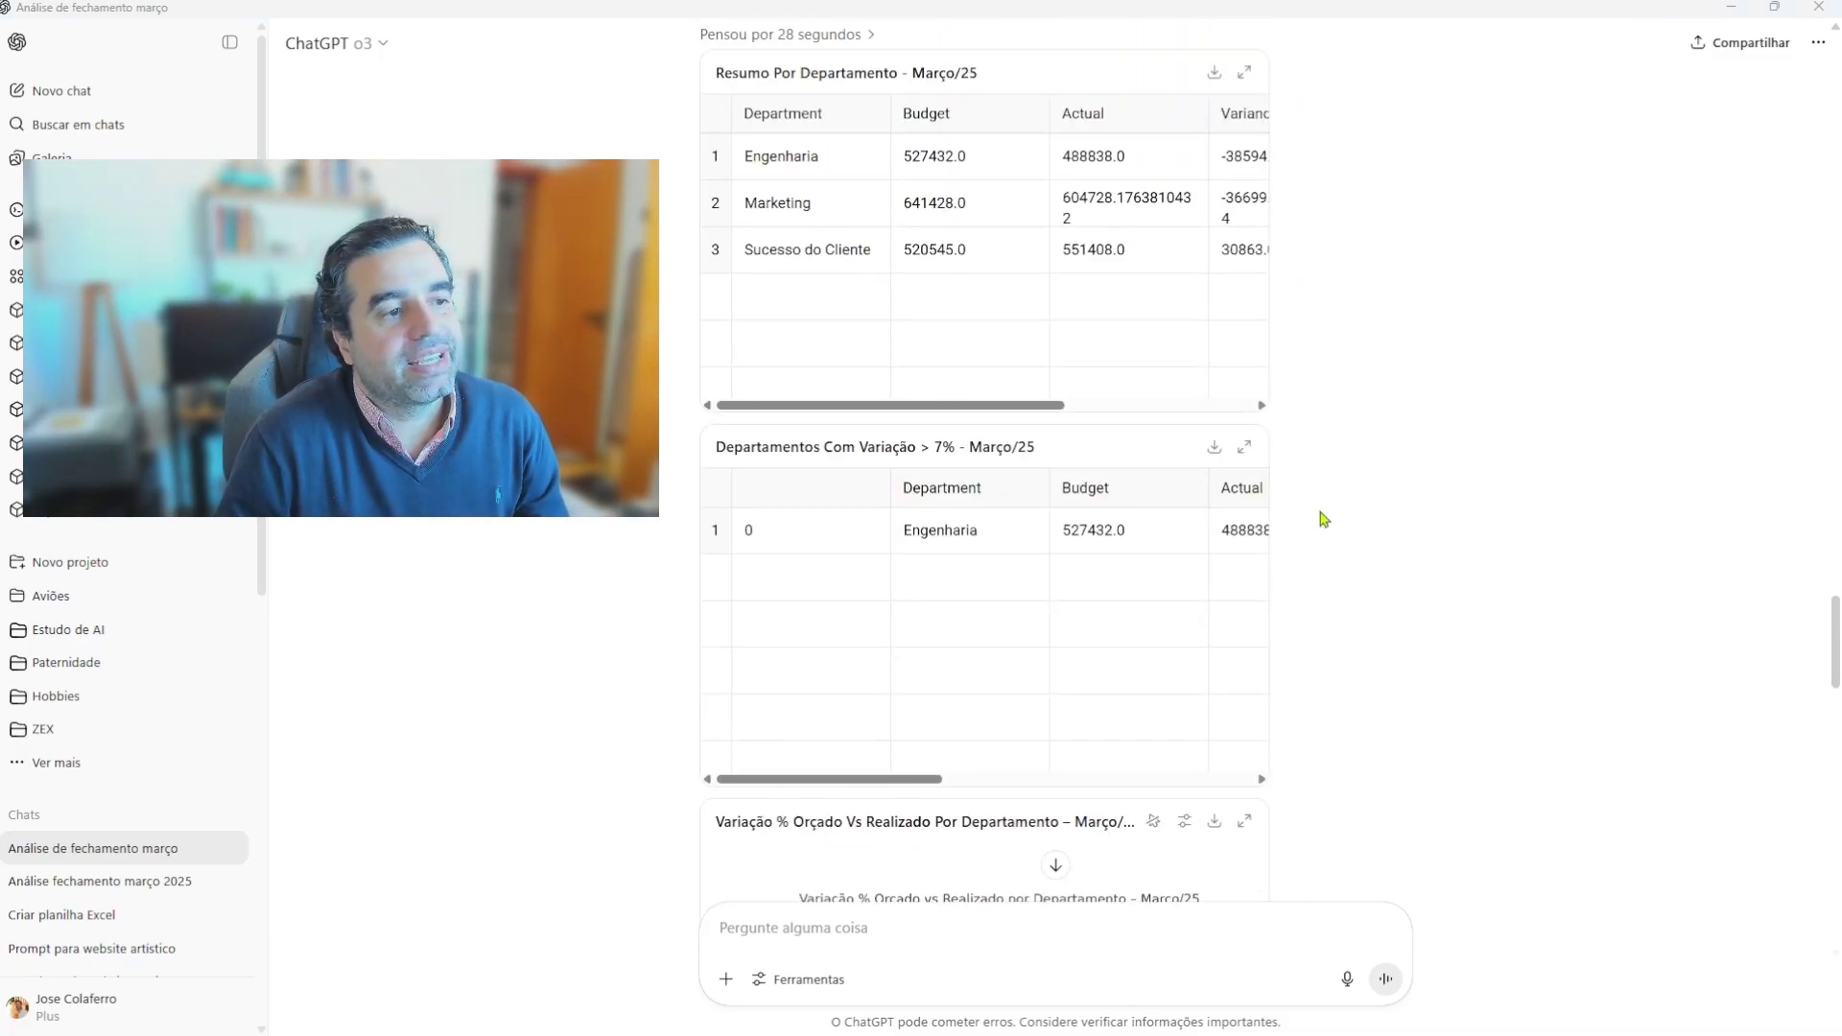
{"action": "scroll", "coordinate": [1324, 519], "scroll_direction": "up", "scroll_amount": 3}
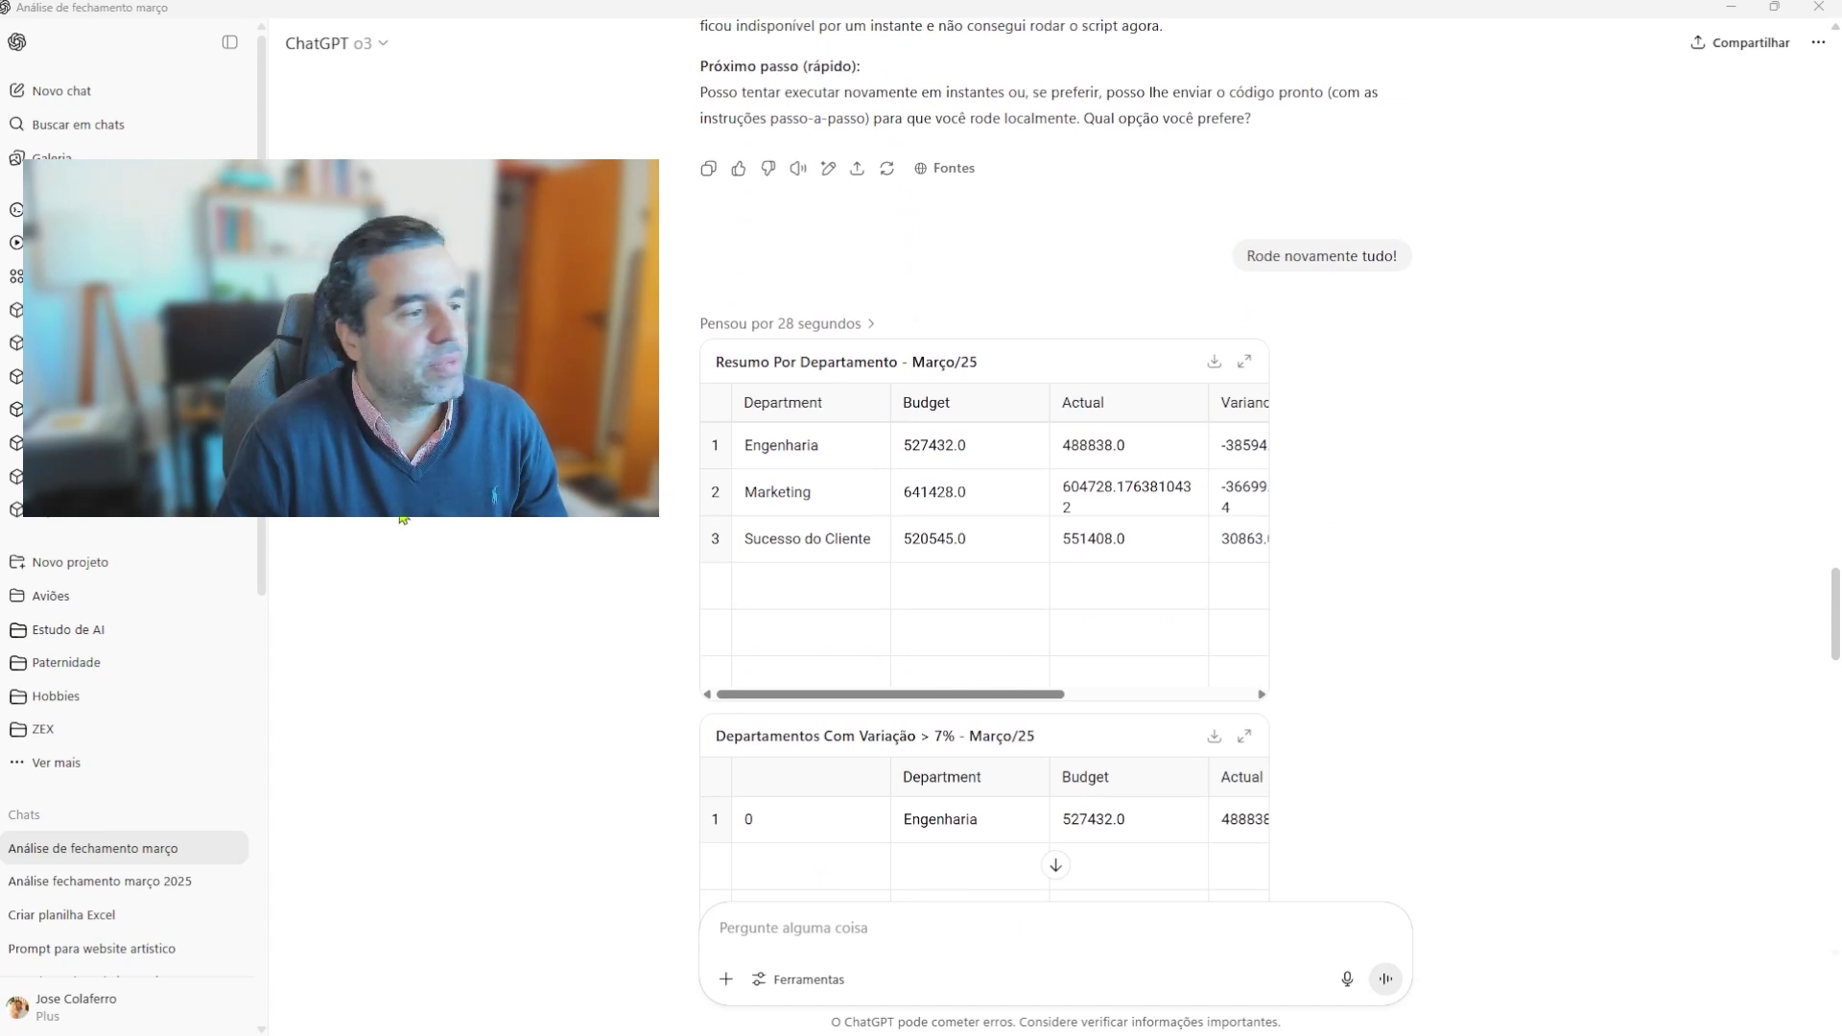
{"action": "scroll", "coordinate": [986, 507], "scroll_direction": "right", "scroll_amount": 5}
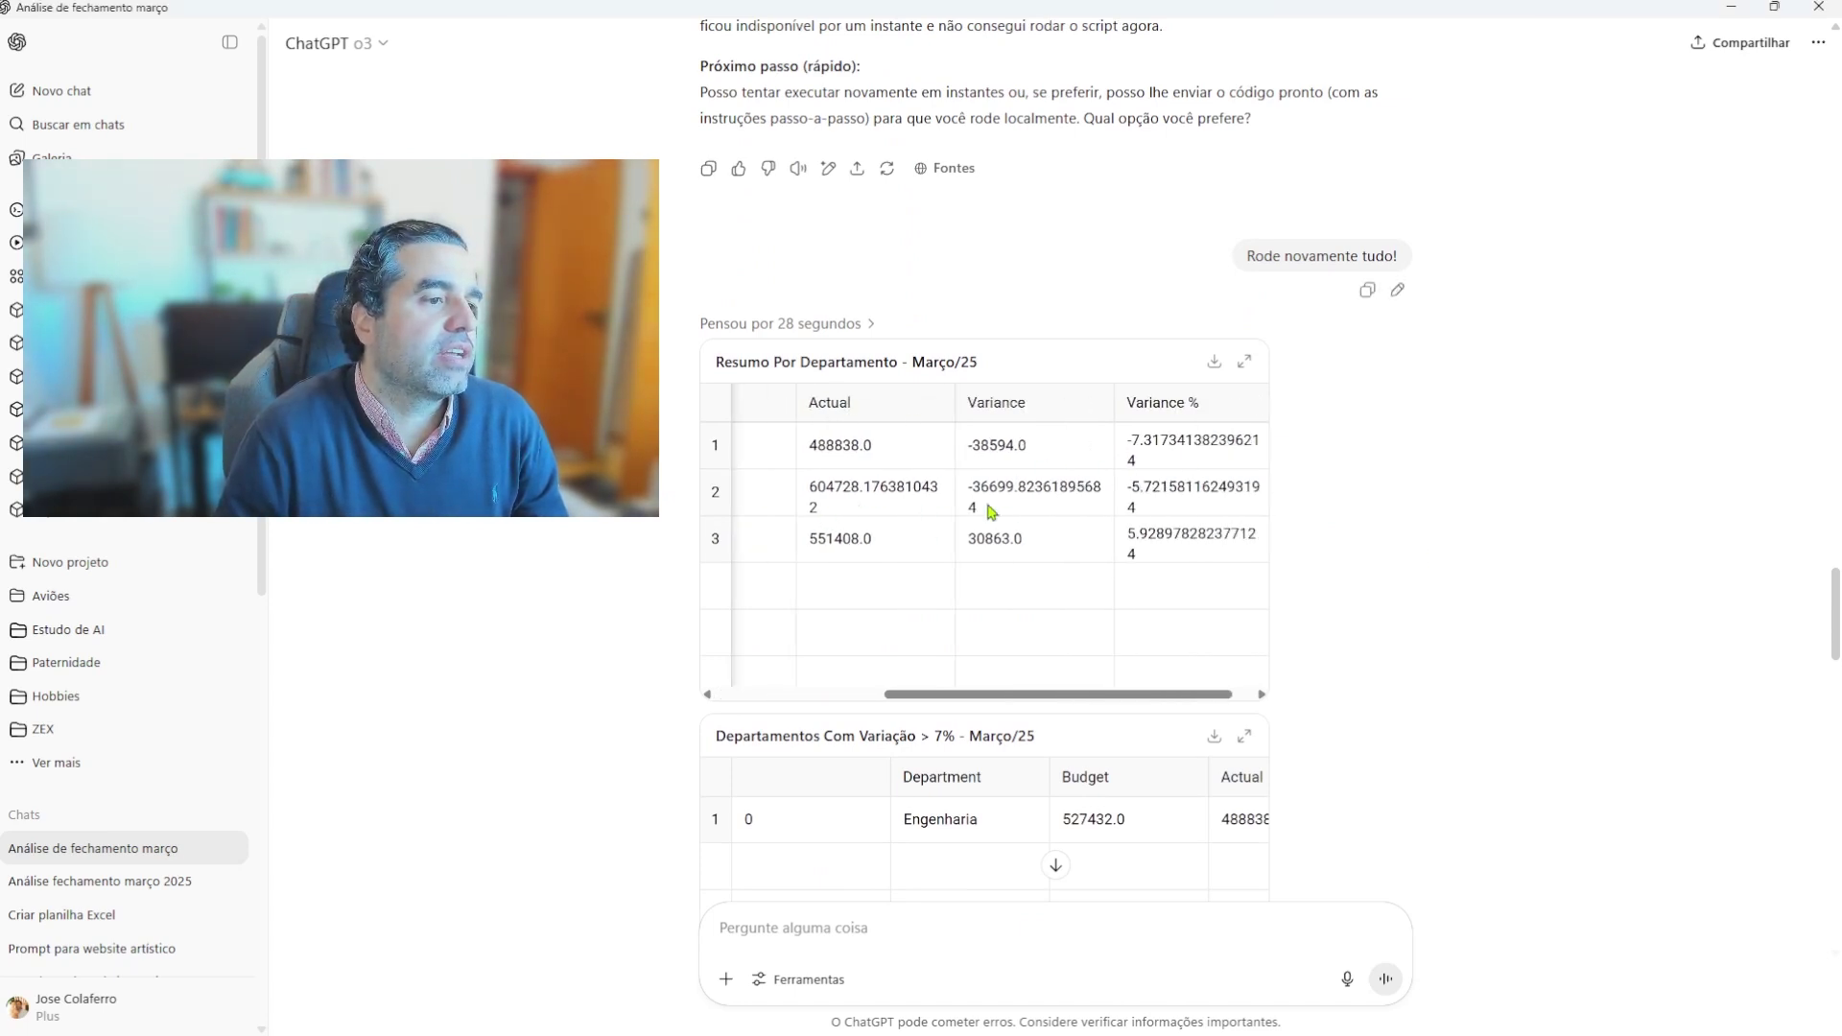
{"action": "left_click_drag", "start_coordinate": [1121, 703], "coordinate": [823, 720]}
Step: Examine the remaining columns of the table of departments with variance above 7% and select its Terceirizados cell under Top Account
{"action": "scroll", "coordinate": [823, 720], "scroll_direction": "down", "scroll_amount": 3}
{"action": "left_click_drag", "start_coordinate": [815, 789], "coordinate": [483, 687]}
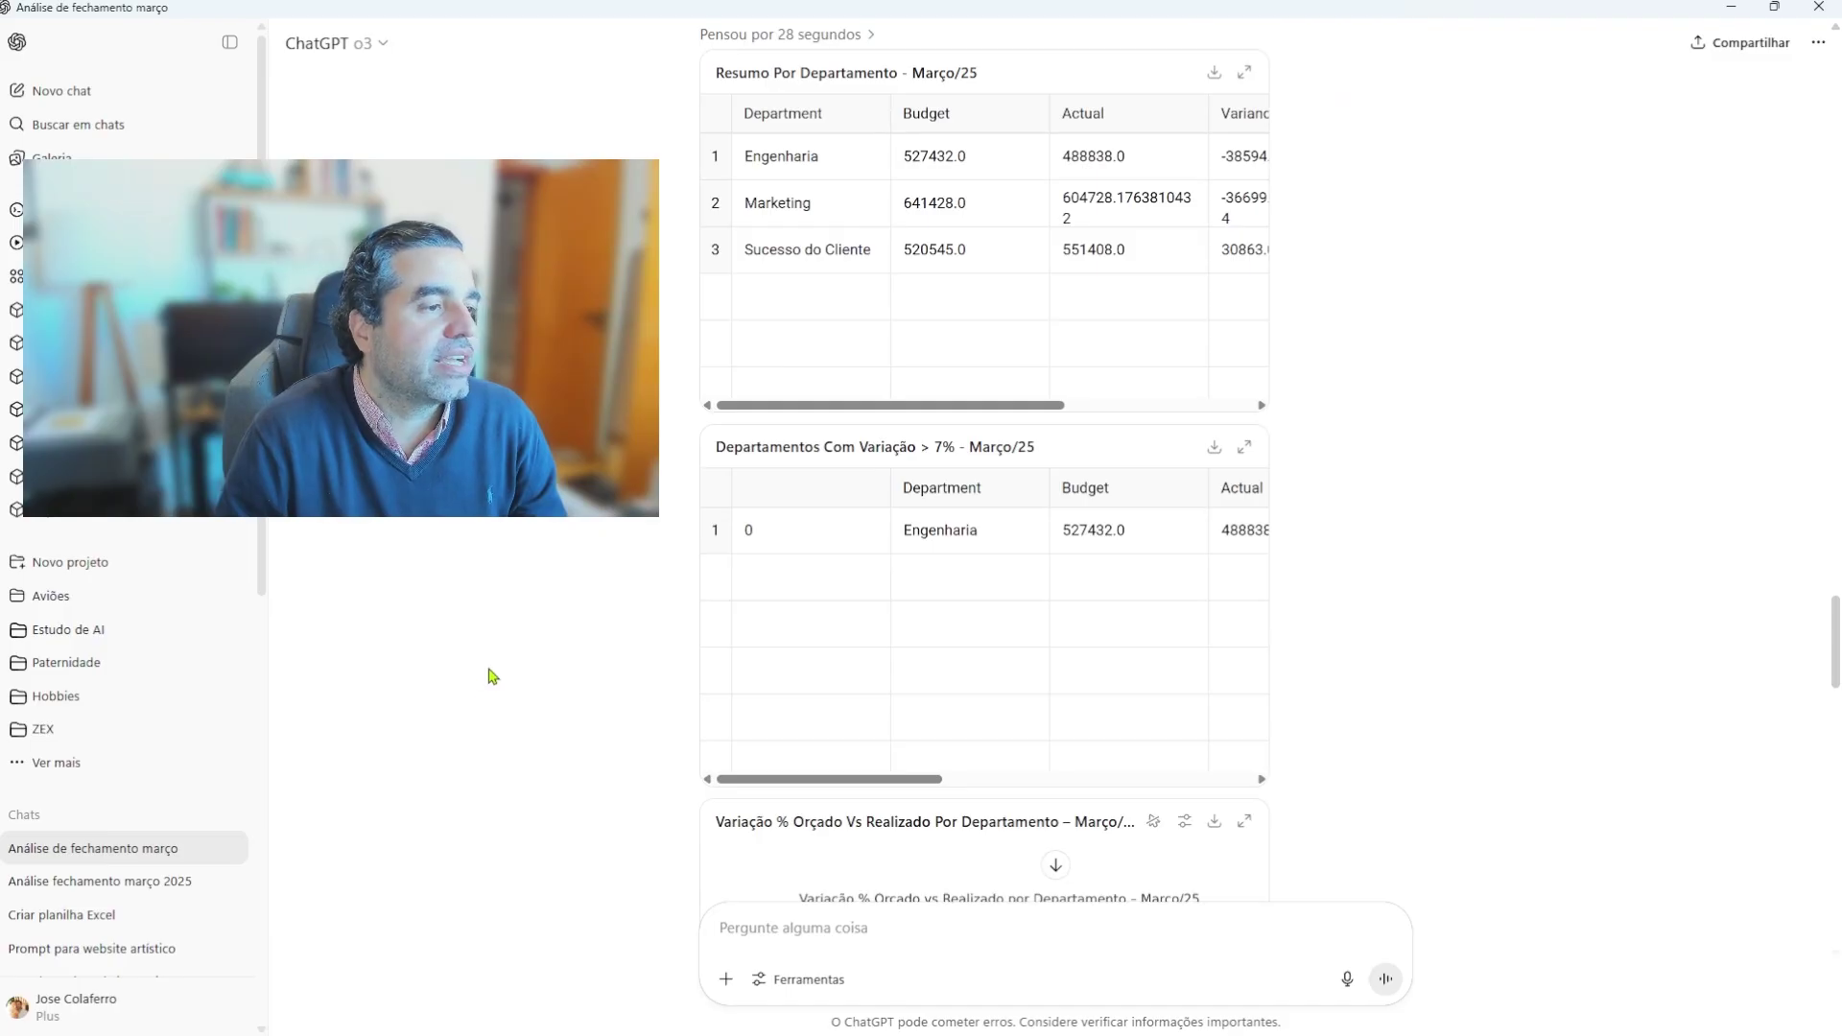
{"action": "scroll", "coordinate": [490, 672], "scroll_direction": "down", "scroll_amount": 1}
{"action": "scroll", "coordinate": [489, 671], "scroll_direction": "up", "scroll_amount": 1}
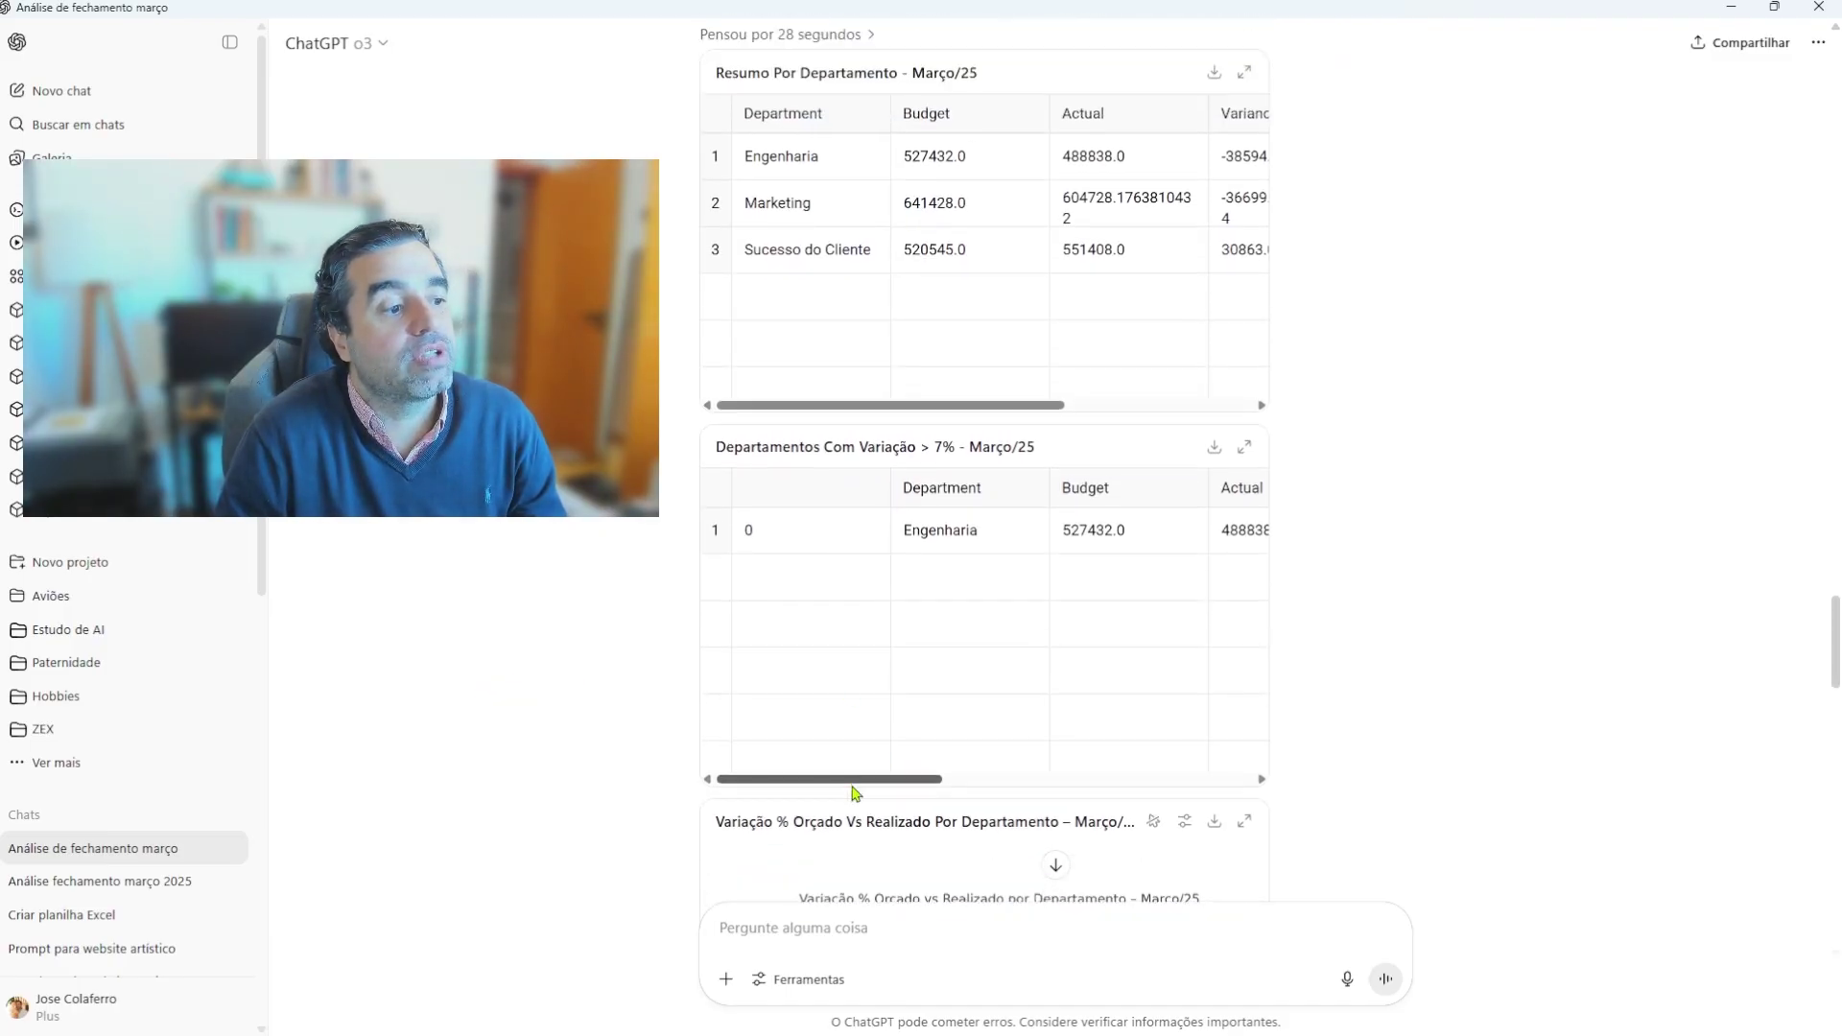
{"action": "left_click_drag", "start_coordinate": [853, 782], "coordinate": [1251, 814]}
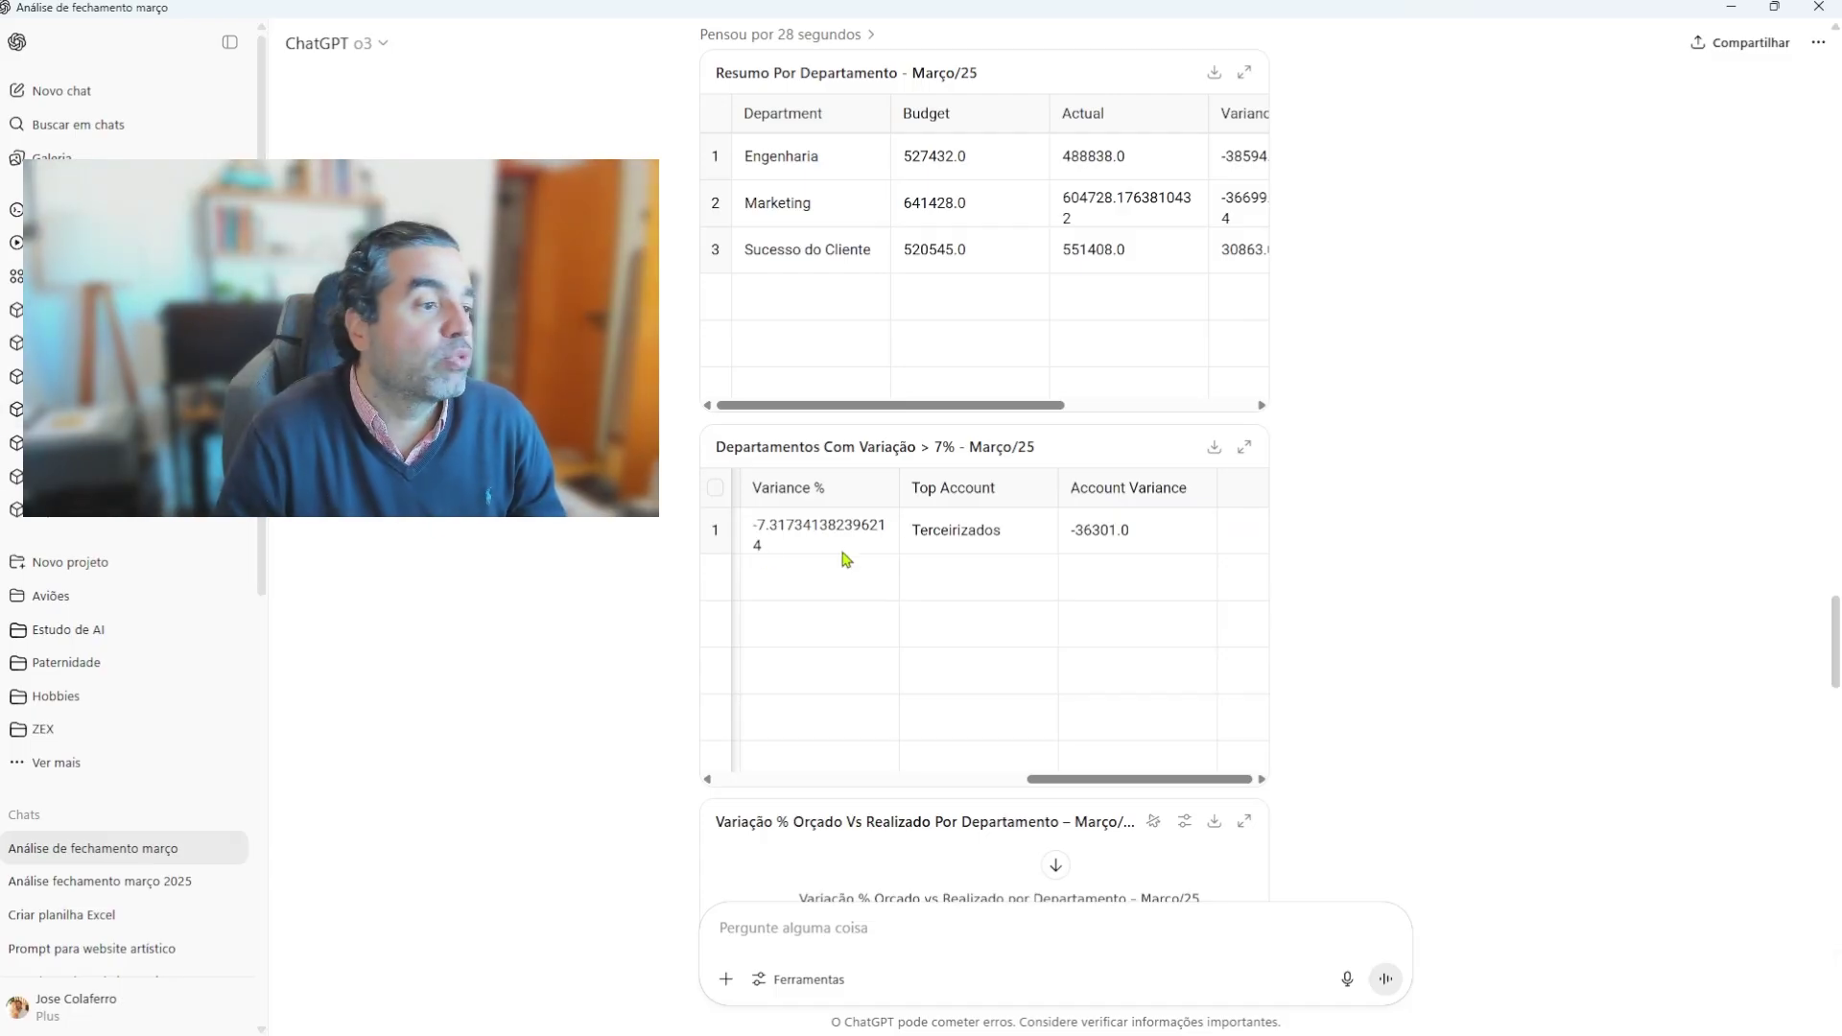
{"action": "left_click", "coordinate": [981, 530]}
Step: Switch the percentage variance chart by department to its interactive version and inspect the Sucesso do Cliente bar's value
{"action": "scroll", "coordinate": [425, 566], "scroll_direction": "down", "scroll_amount": 5}
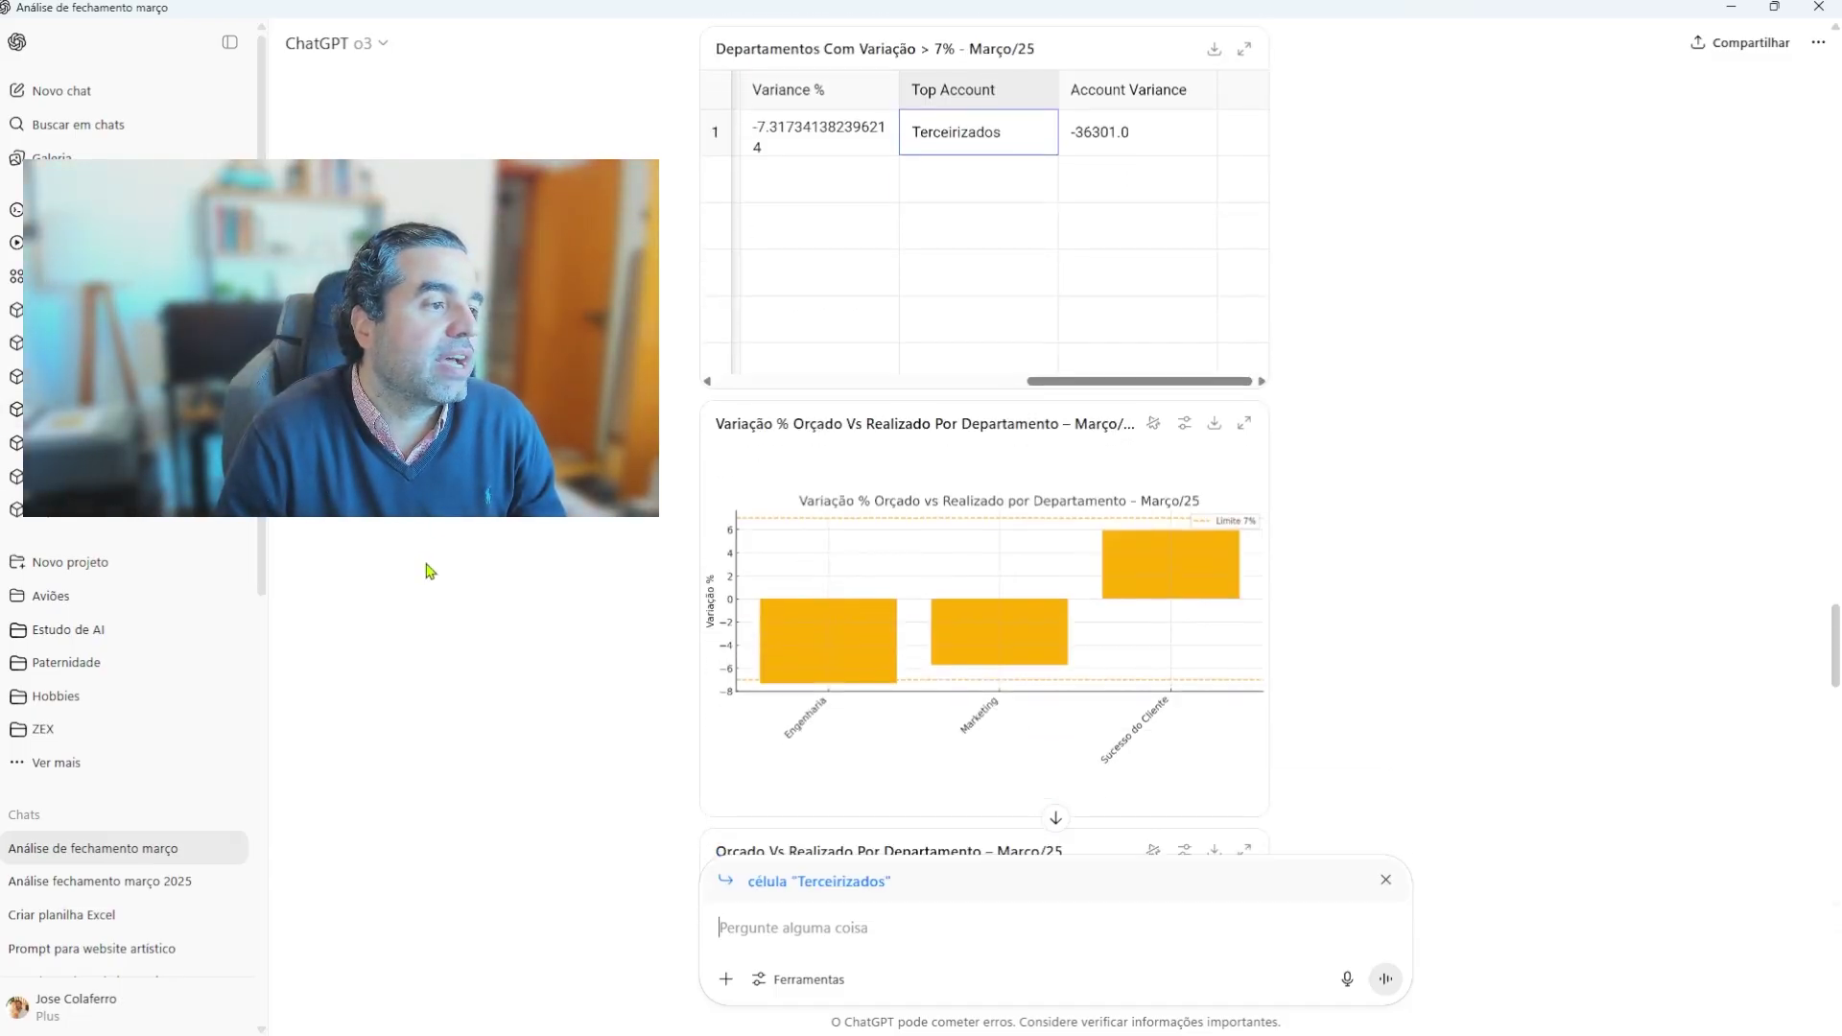
{"action": "scroll", "coordinate": [1022, 605], "scroll_direction": "down", "scroll_amount": 2}
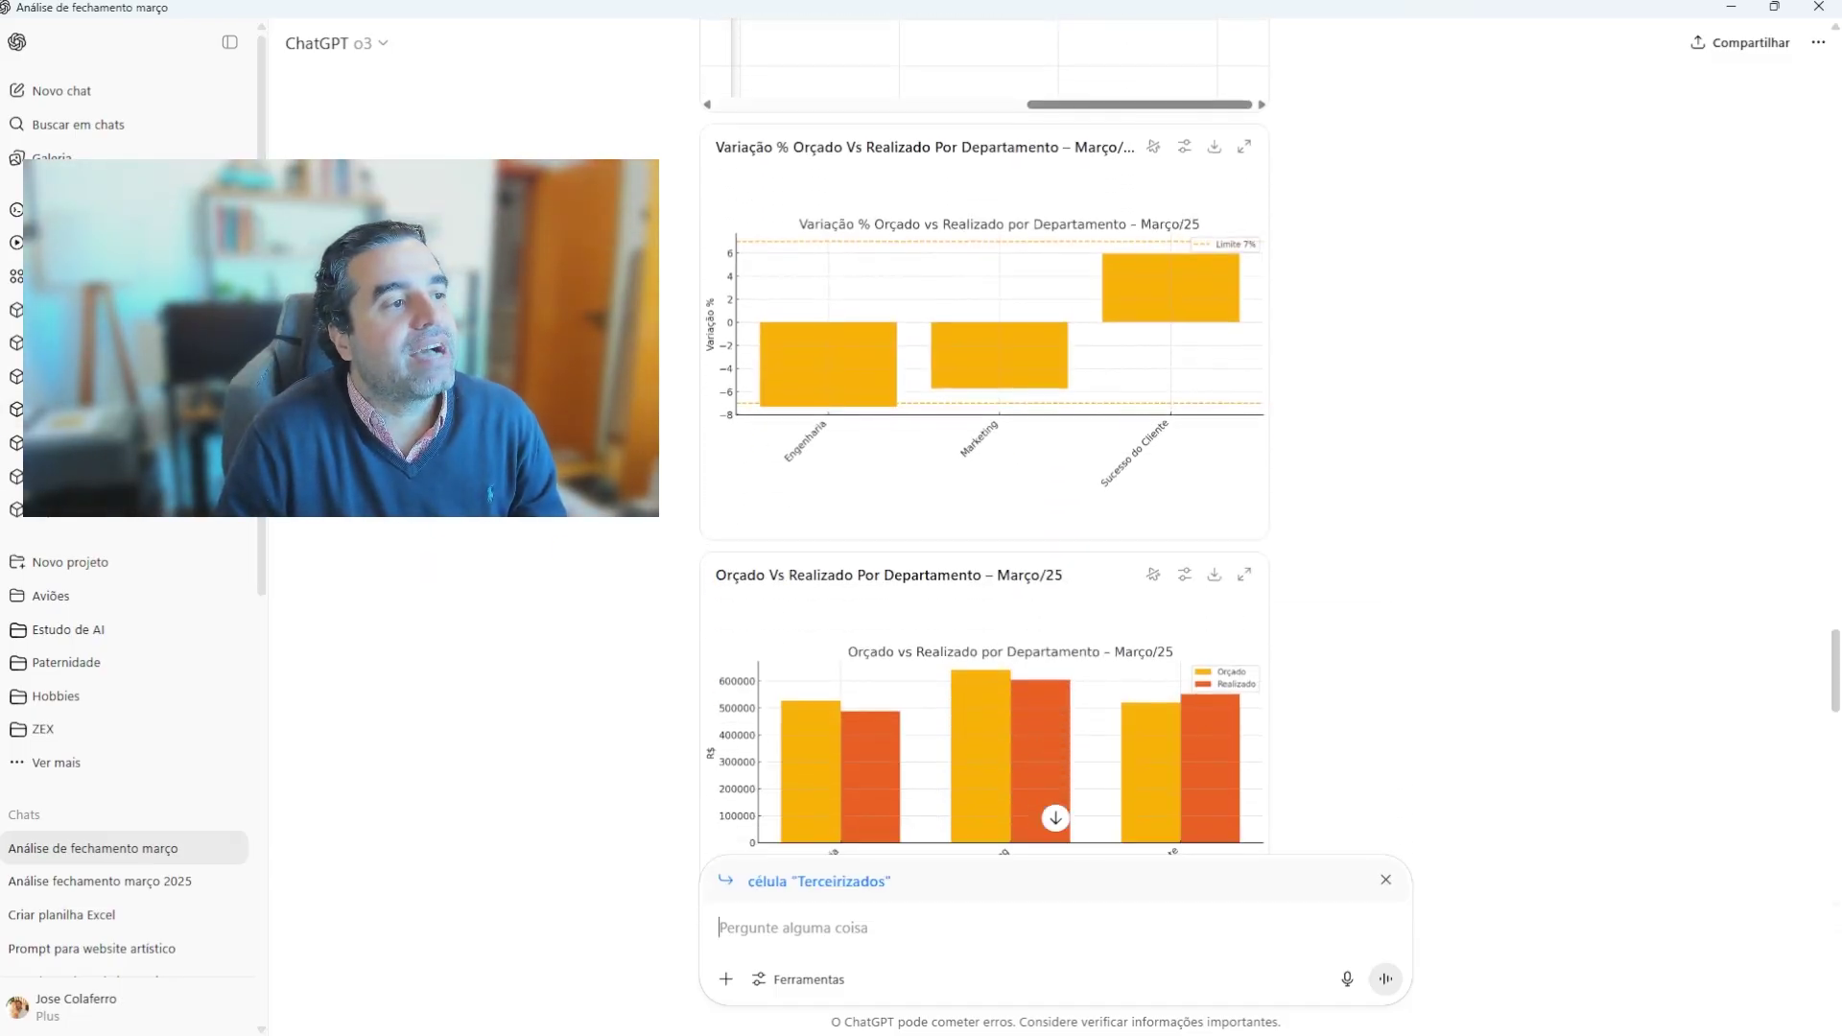
{"action": "left_click", "coordinate": [1155, 146]}
{"action": "mouse_move", "coordinate": [1164, 285]}
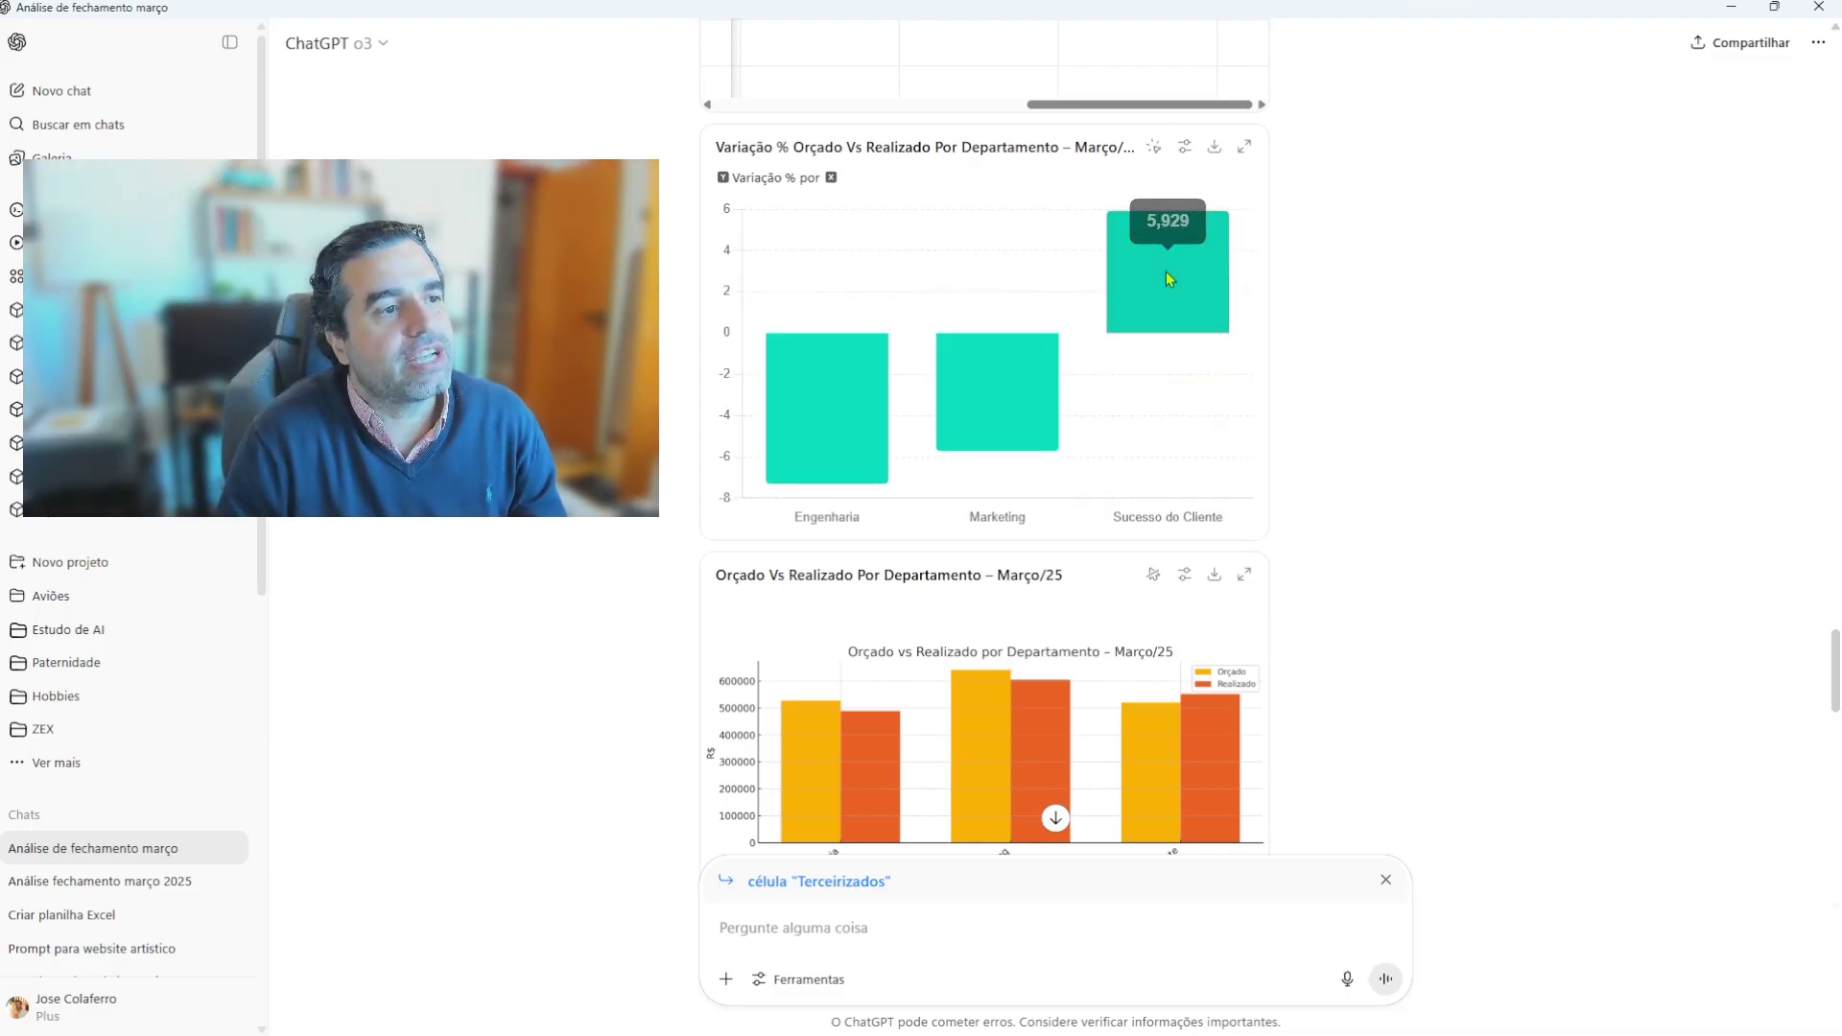
Step: Check the Marketing bar's value, switch the percentage variance chart back to its static version and start downloading it
{"action": "mouse_move", "coordinate": [995, 205]}
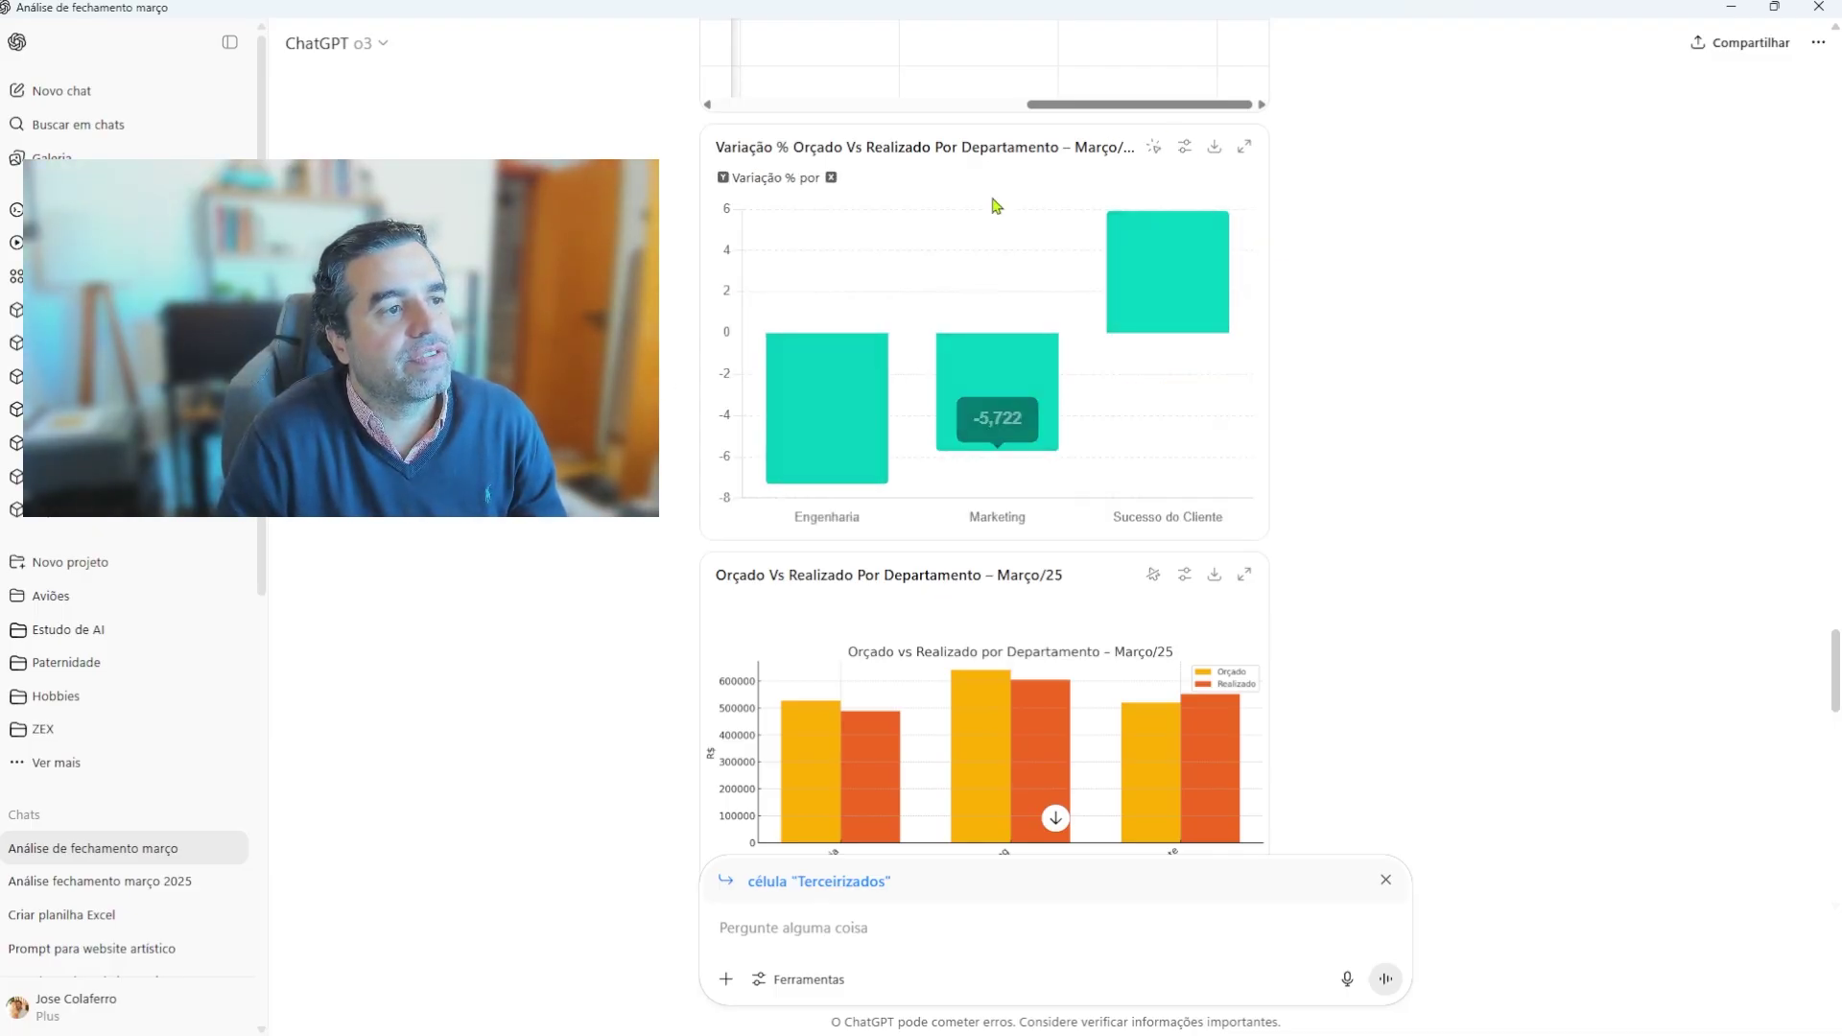
{"action": "left_click", "coordinate": [1153, 149]}
{"action": "left_click", "coordinate": [1152, 149]}
{"action": "left_click", "coordinate": [1152, 150]}
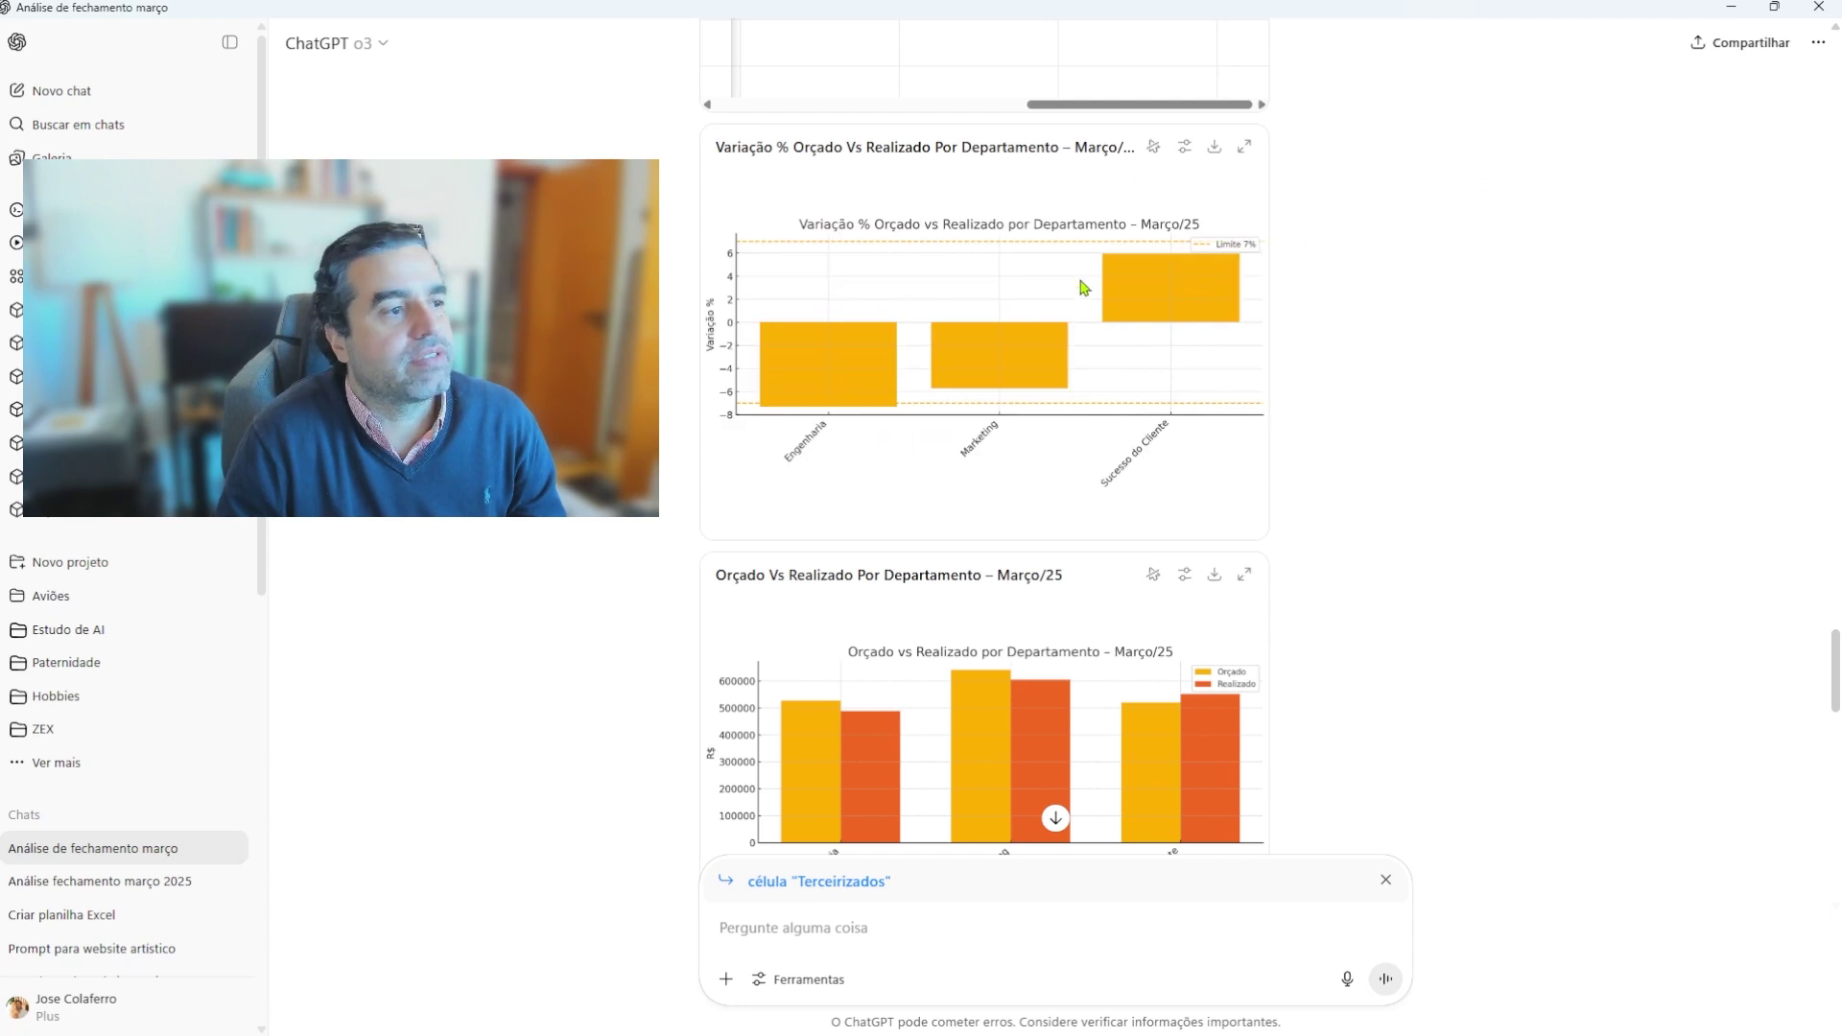
{"action": "left_click", "coordinate": [1214, 149]}
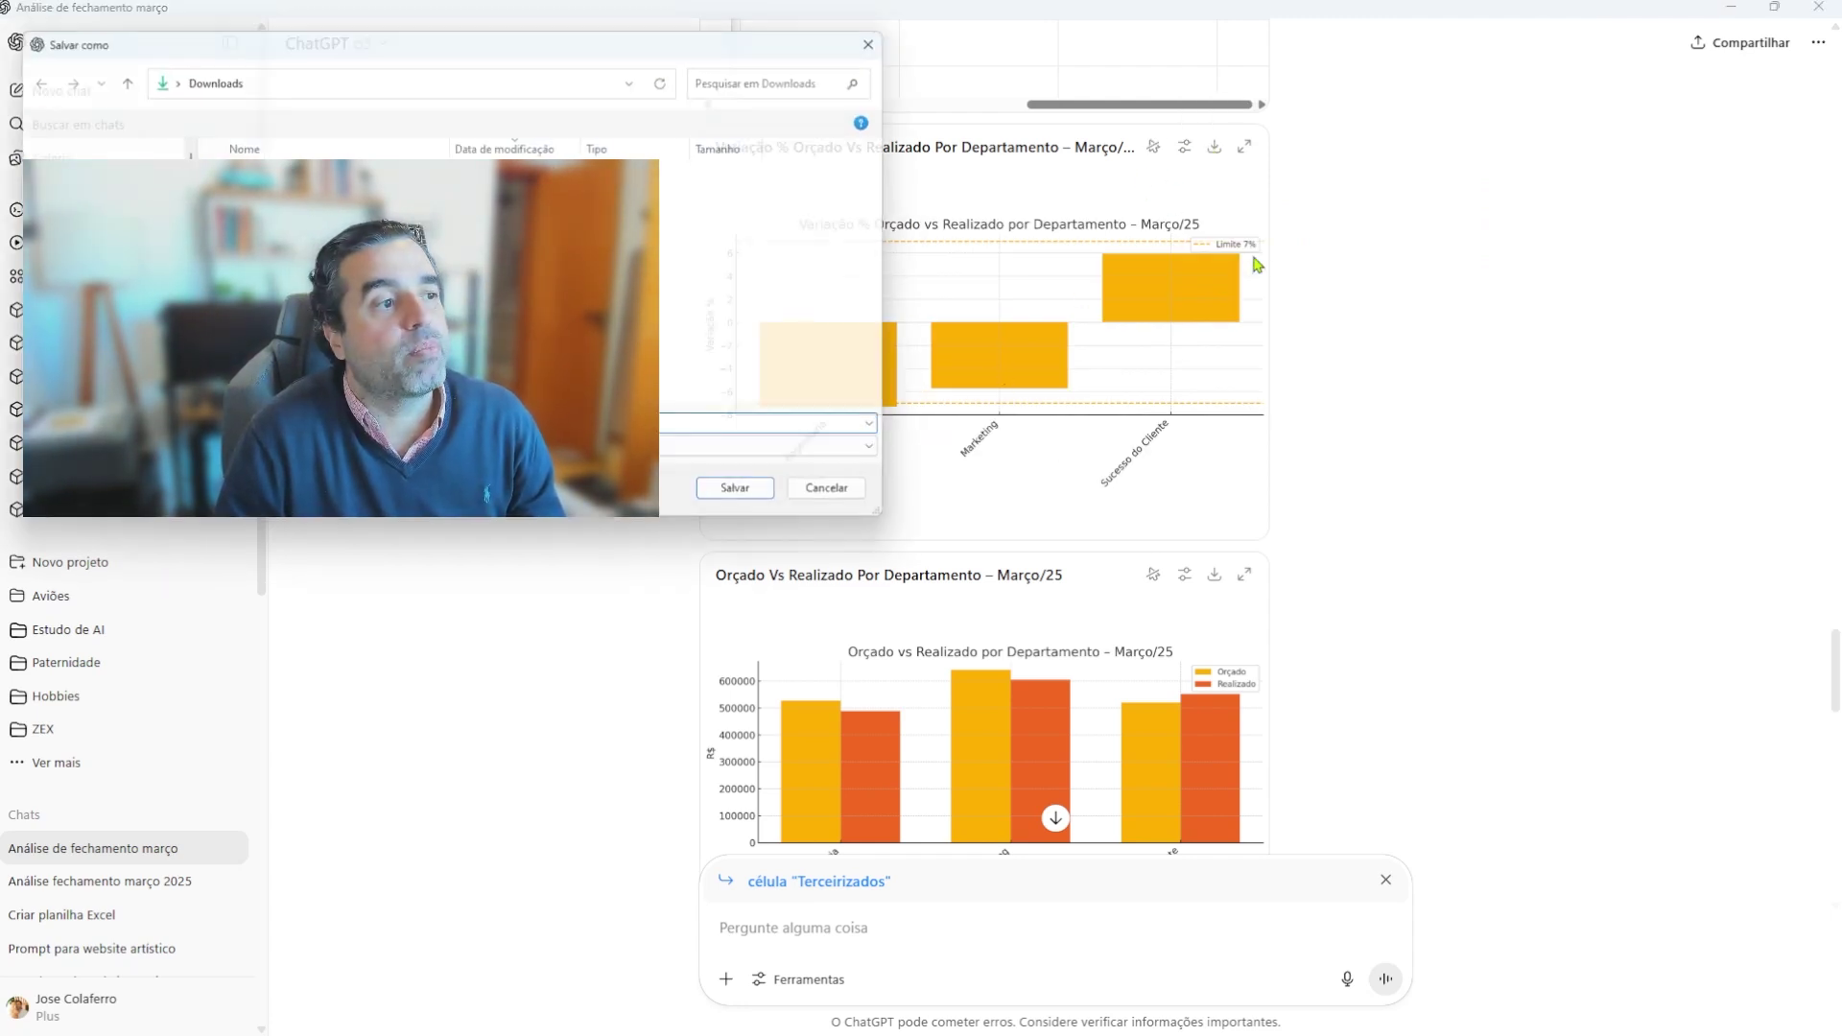
{"action": "left_click", "coordinate": [773, 501]}
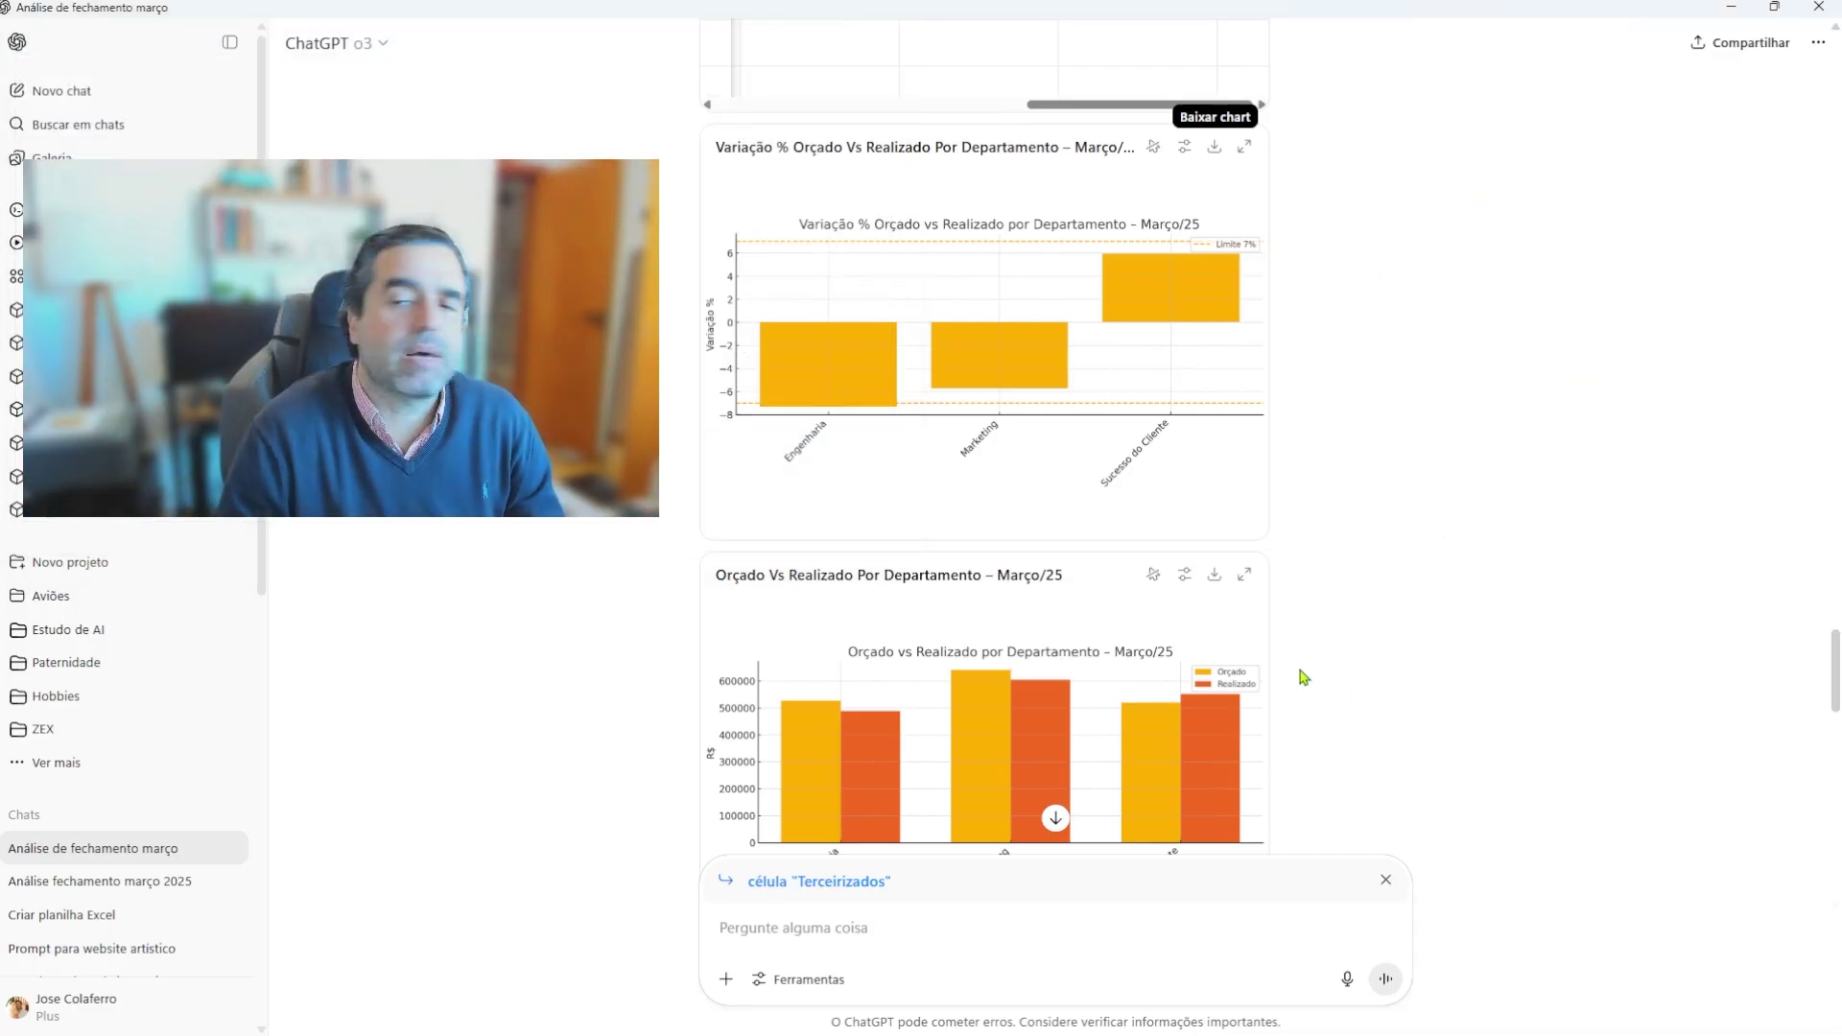
Step: Switch the "Orçado Vs Realizado Por Departamento – Março/25" chart to its interactive version and inspect its Marketing and Engenharia bars
{"action": "scroll", "coordinate": [1199, 675], "scroll_direction": "down", "scroll_amount": 4}
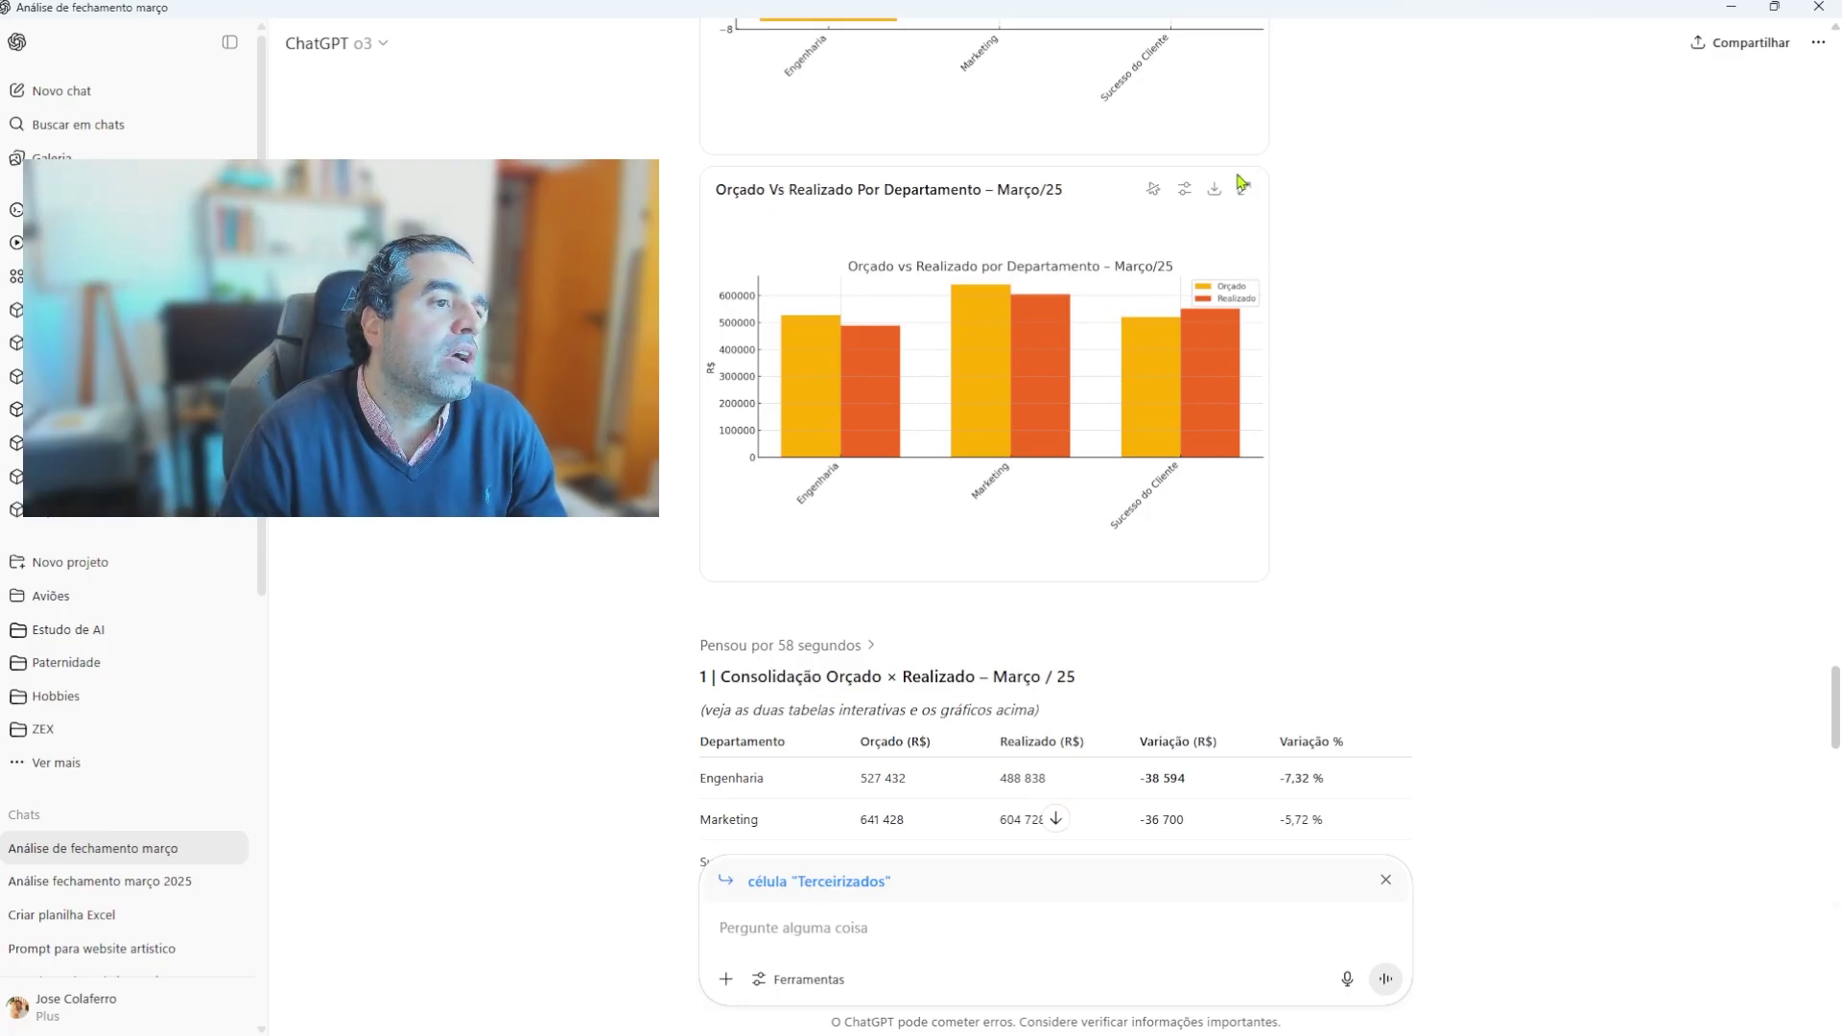
{"action": "left_click", "coordinate": [1152, 192]}
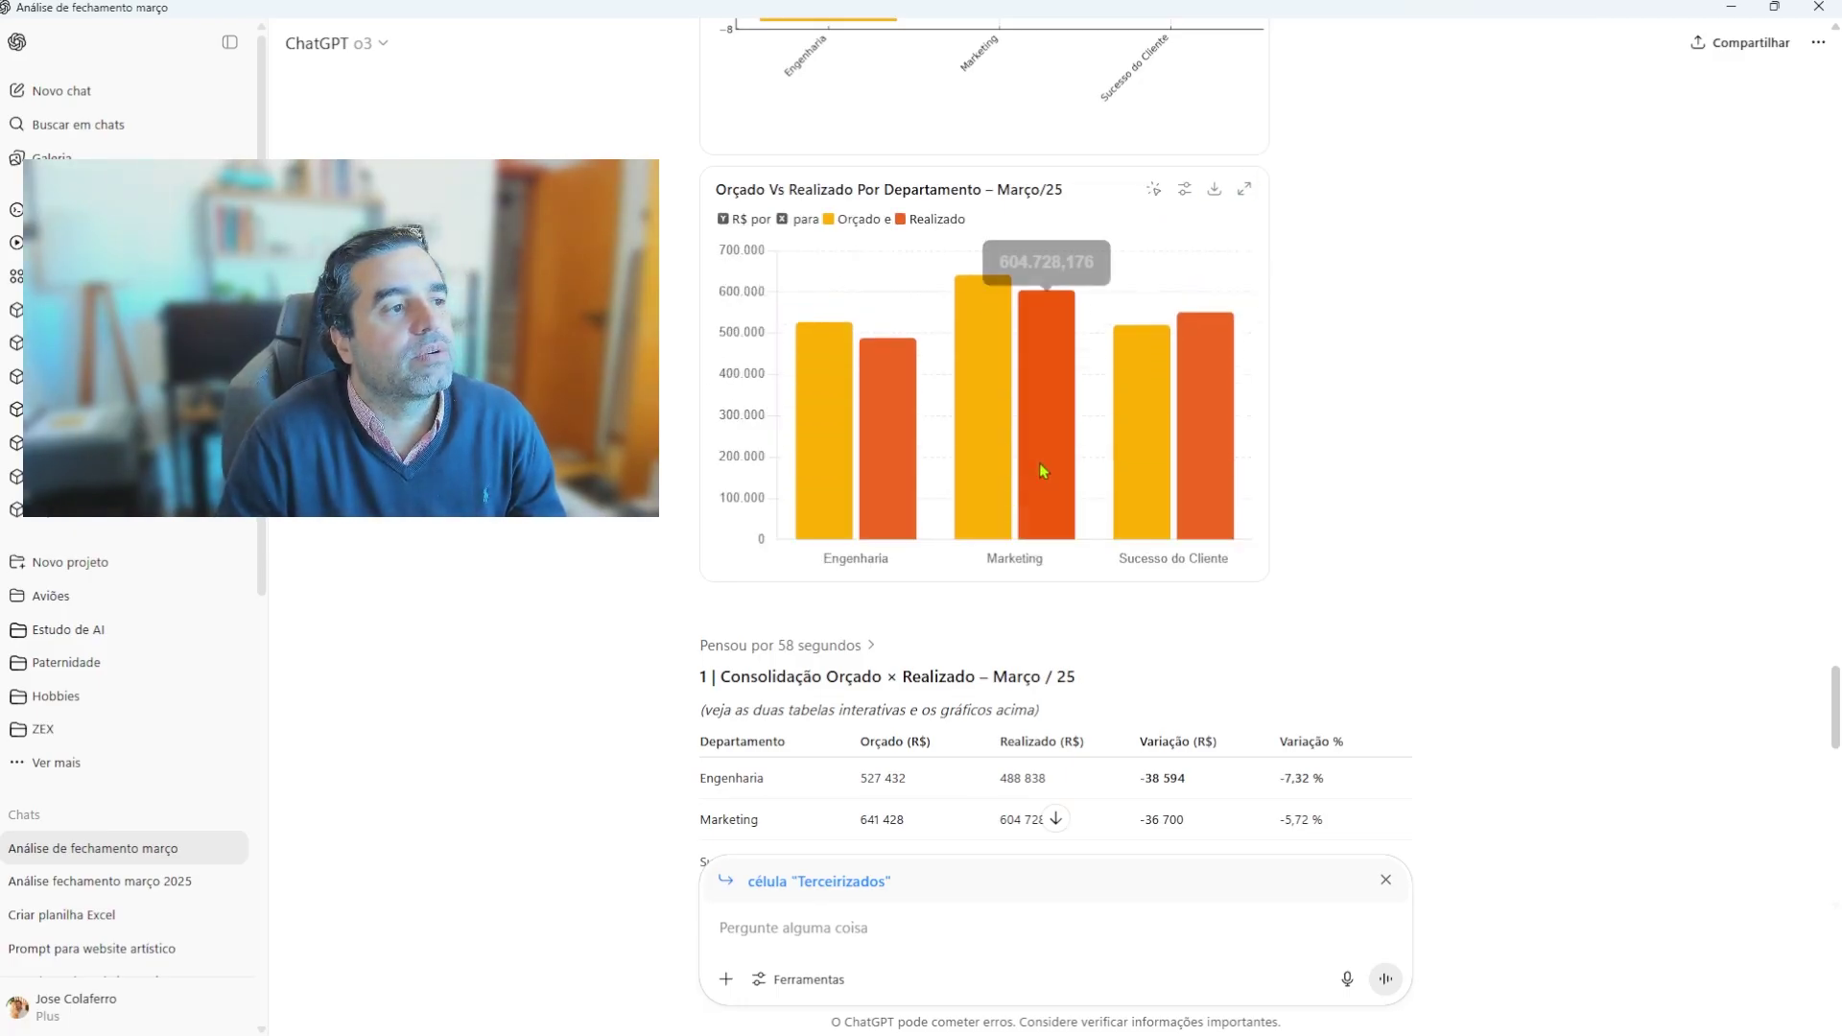
{"action": "mouse_move", "coordinate": [849, 482]}
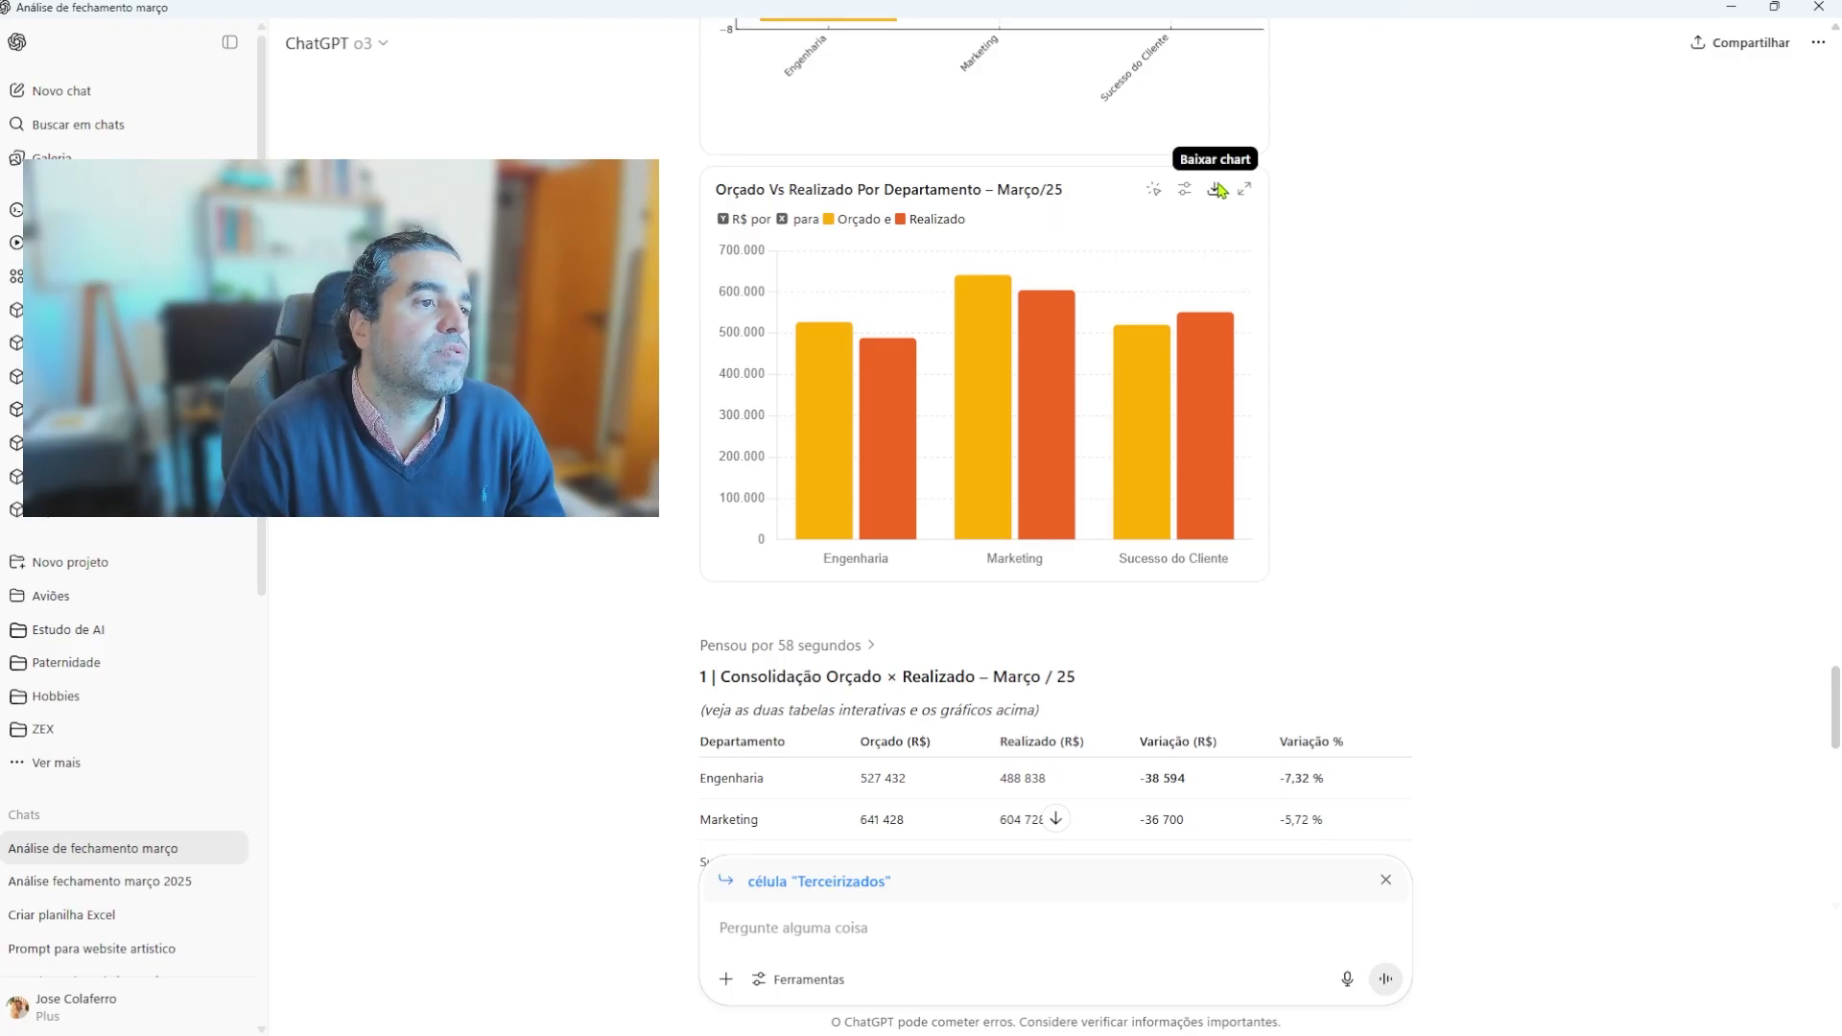
Step: Change the Orçado series colour to teal in the budget versus actual chart by department
{"action": "left_click", "coordinate": [1185, 189]}
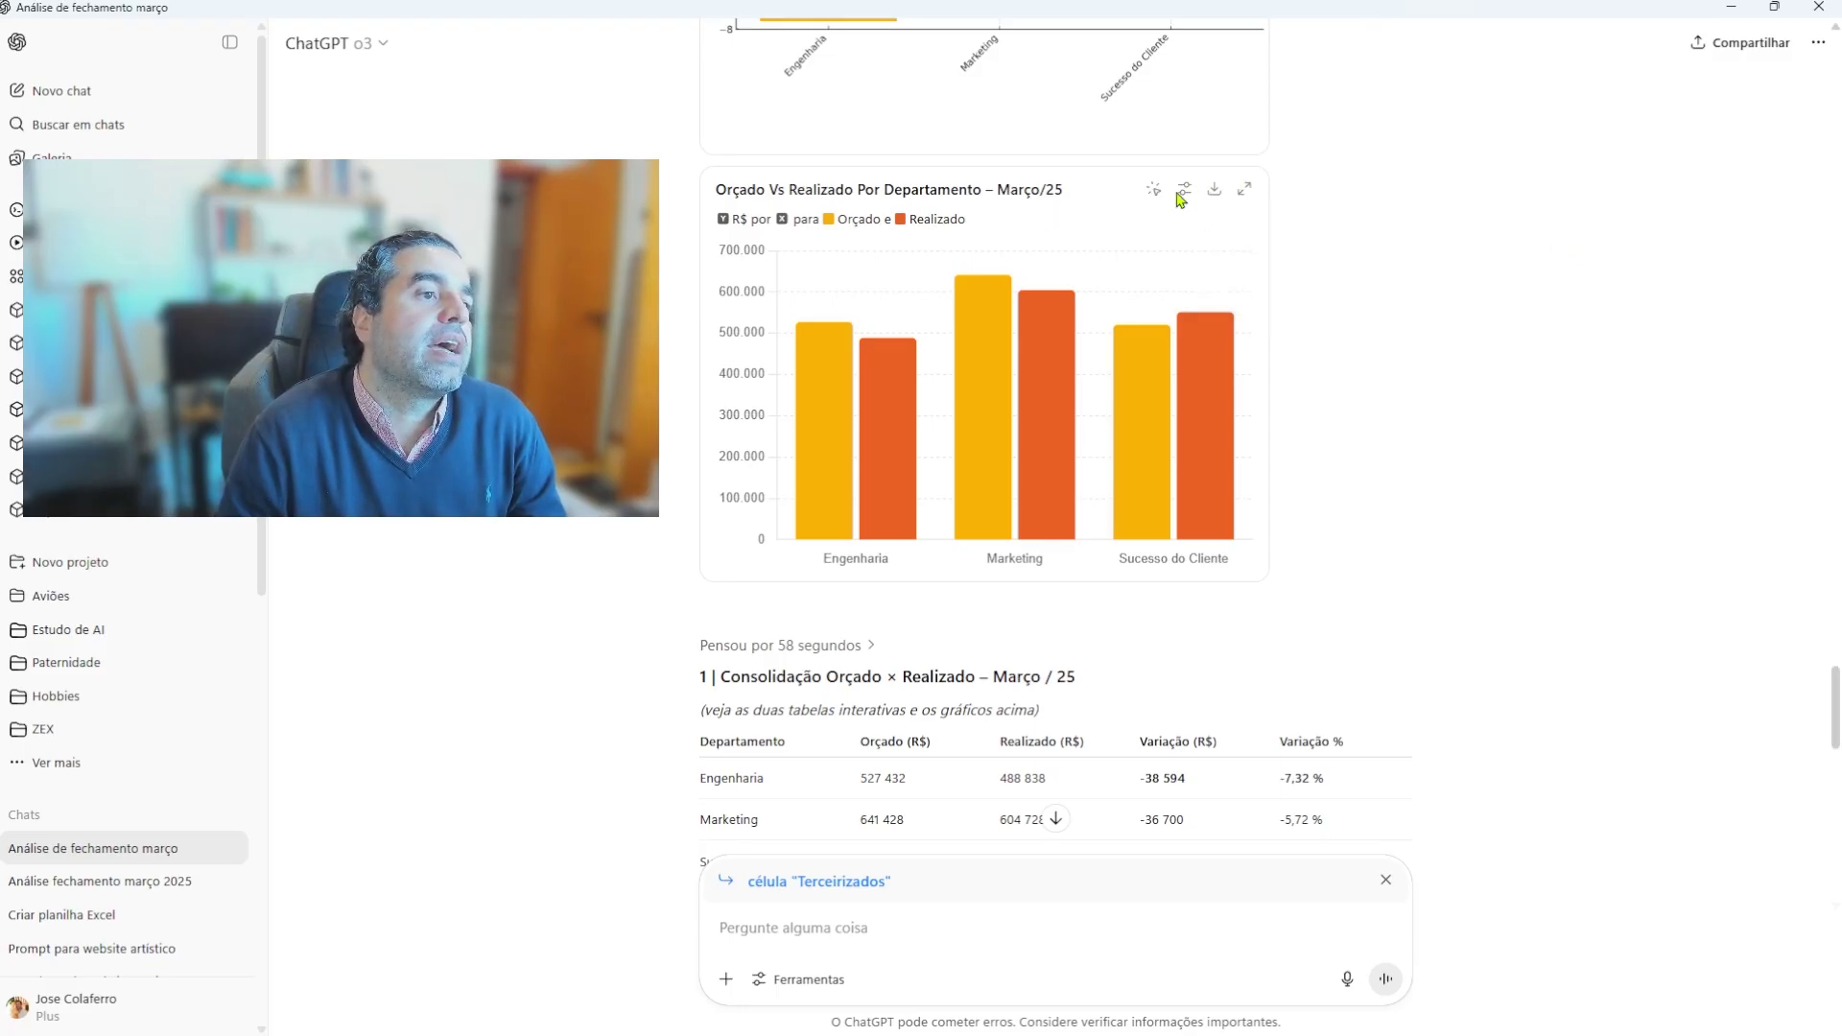
{"action": "left_click", "coordinate": [1180, 195]}
{"action": "mouse_move", "coordinate": [1281, 257]}
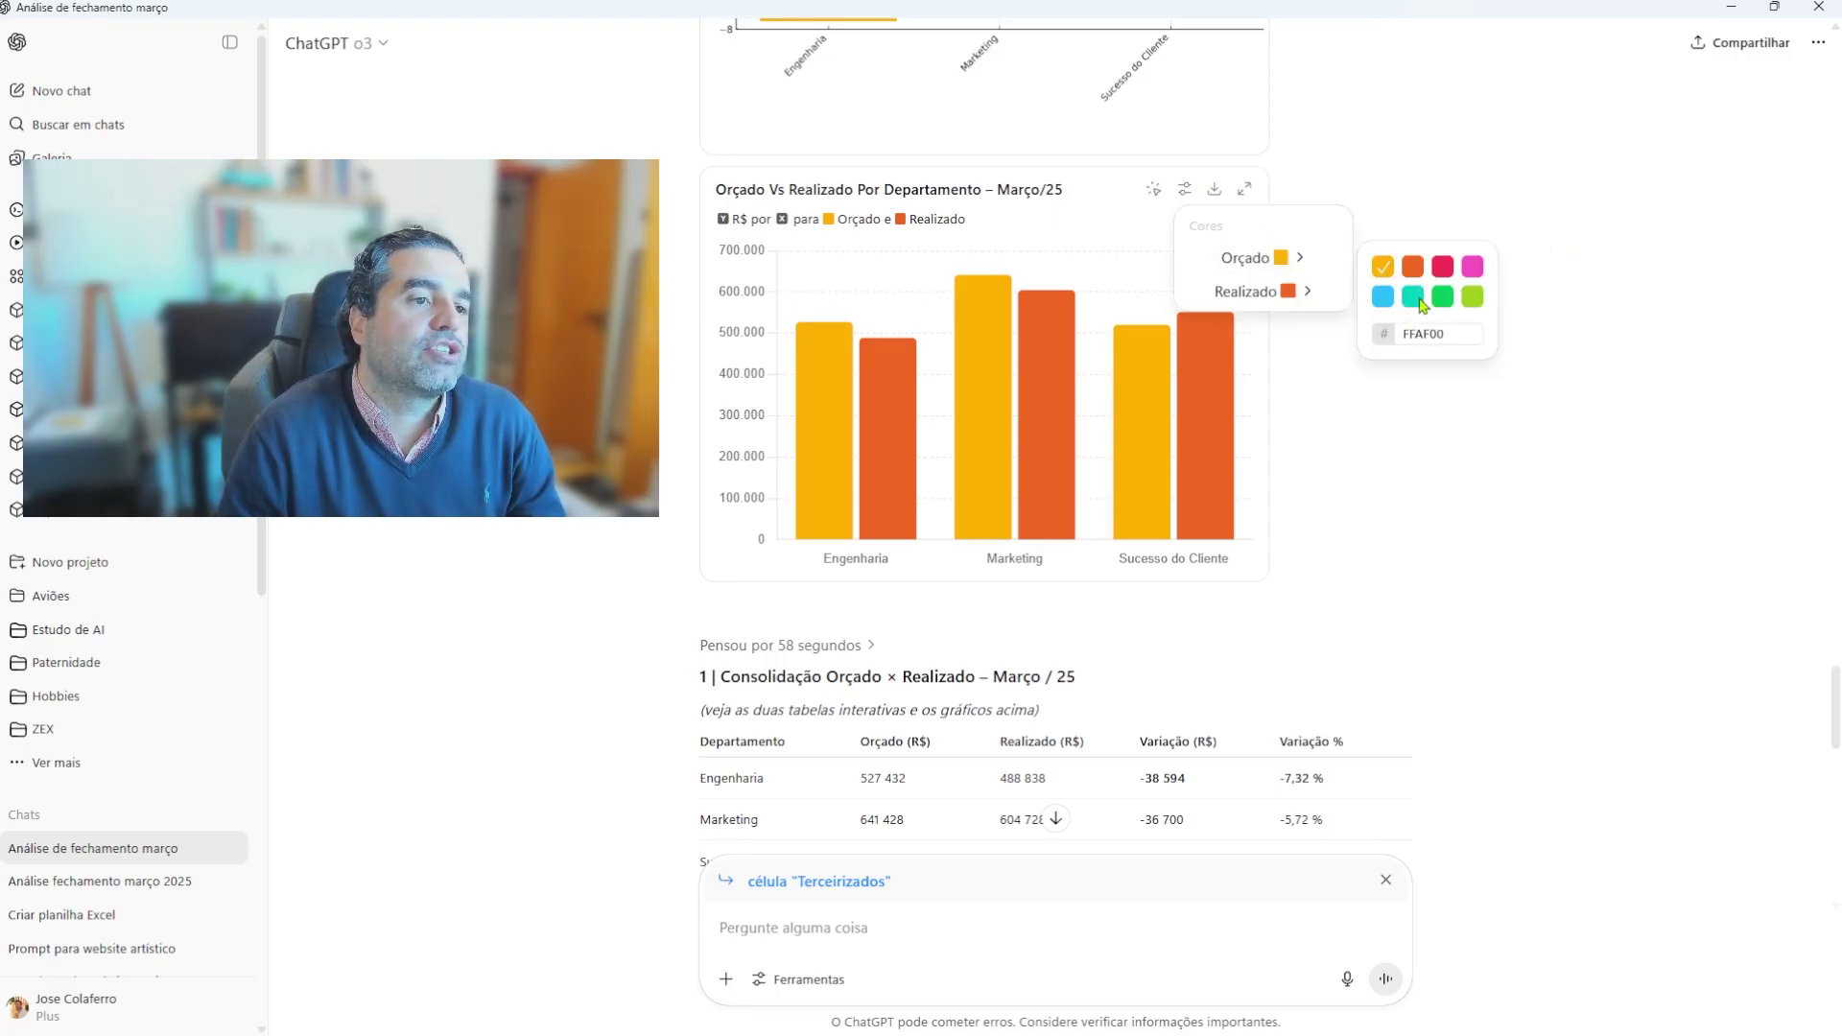
{"action": "left_click", "coordinate": [1419, 300]}
{"action": "left_click", "coordinate": [1521, 309]}
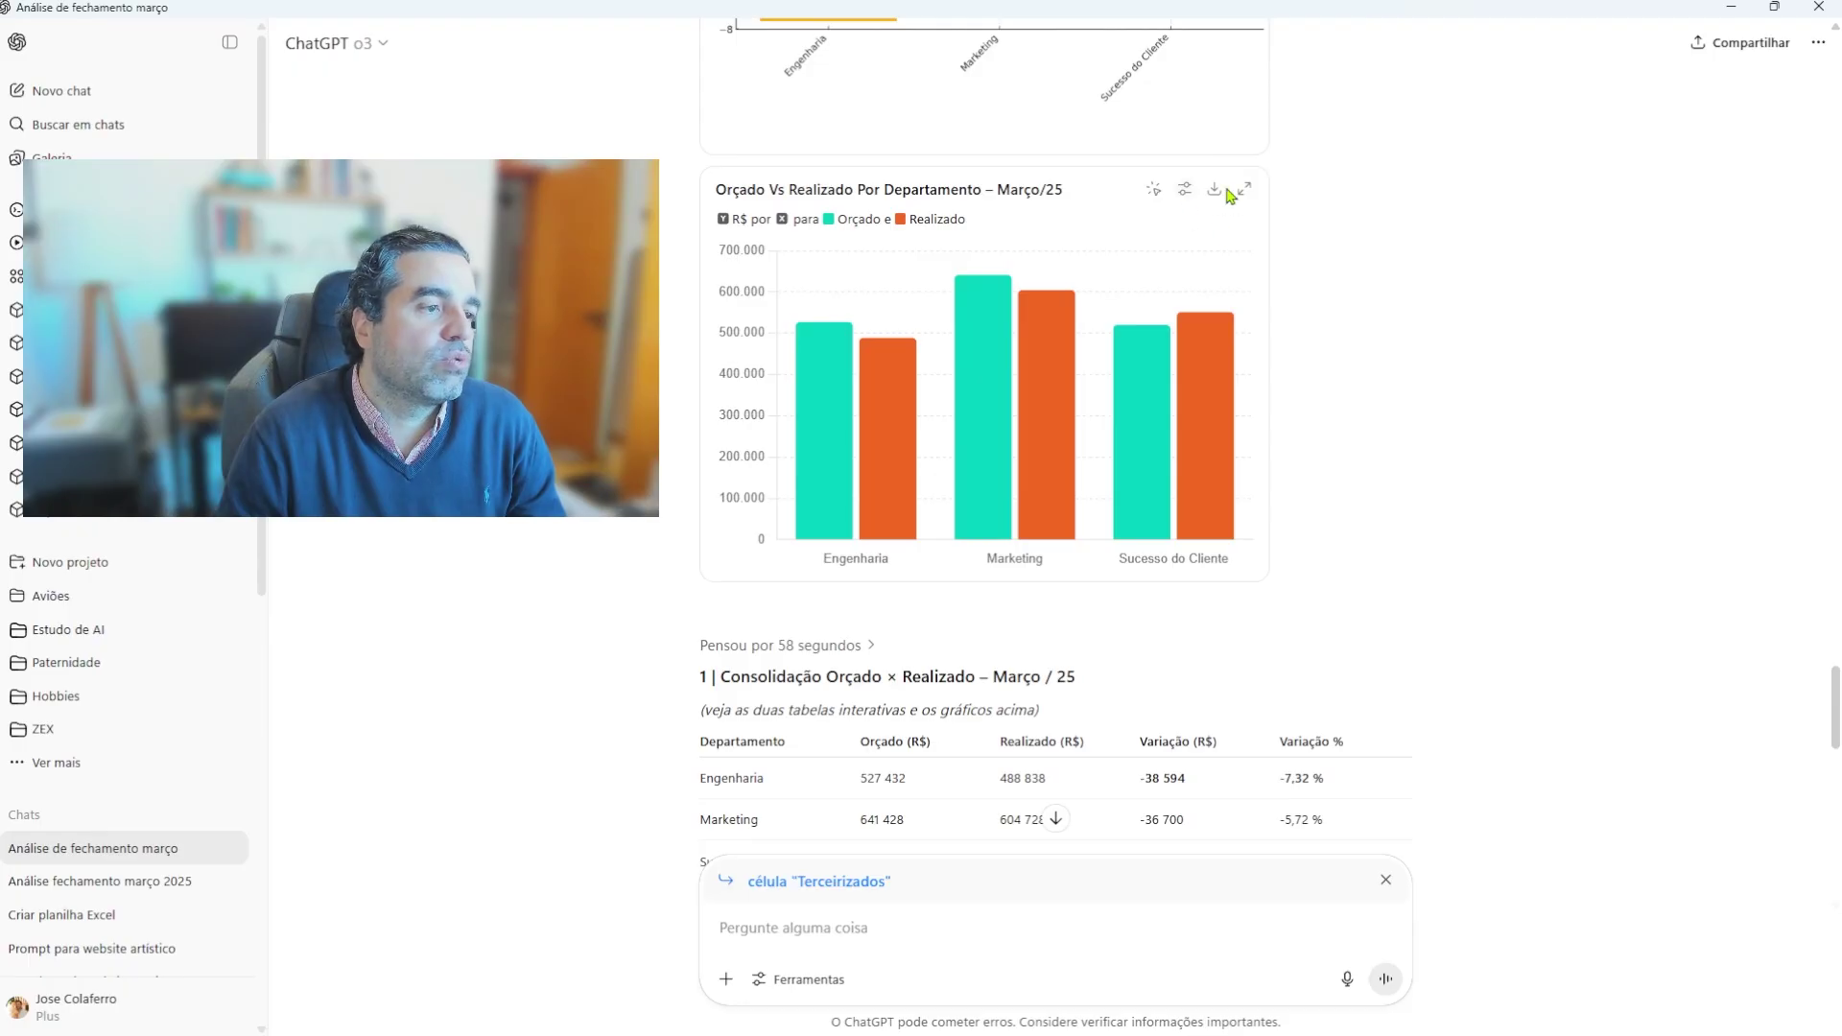
Step: Highlight the "Consolidação Orçado × Realizado – Março / 25" table and its closing note to review them
{"action": "scroll", "coordinate": [899, 344], "scroll_direction": "down", "scroll_amount": 4}
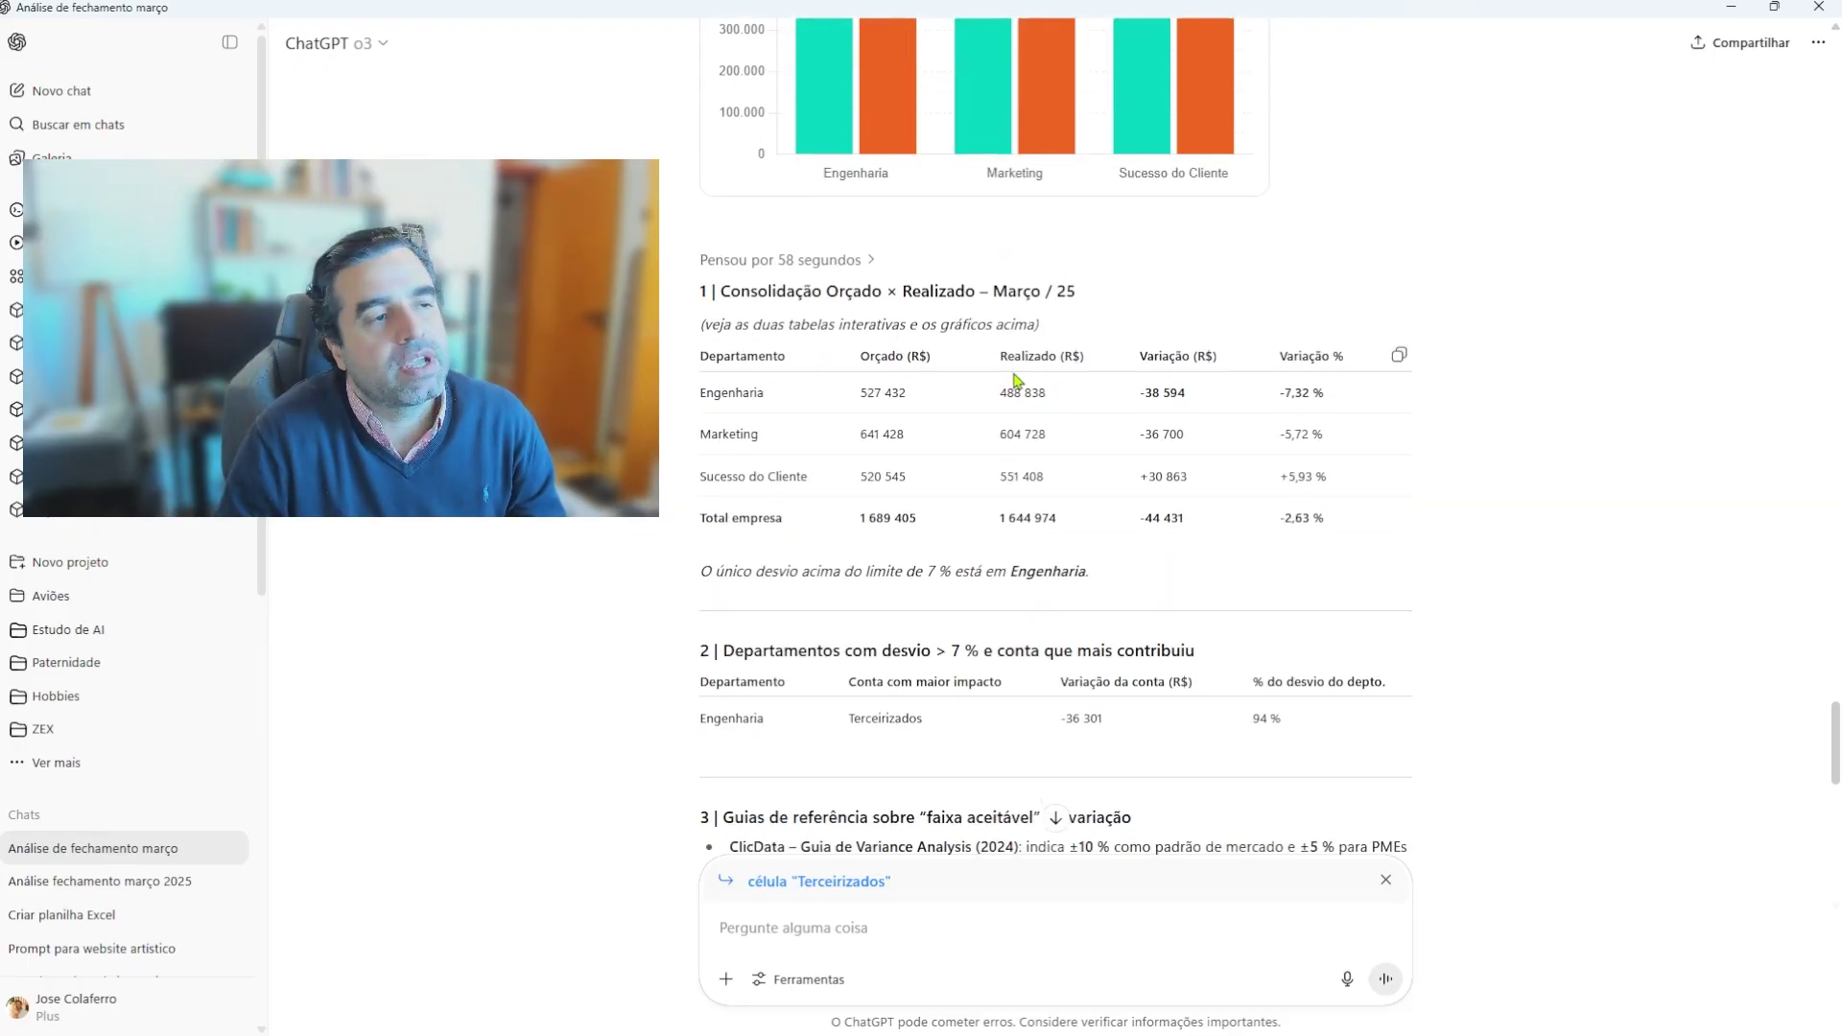
{"action": "scroll", "coordinate": [1017, 381], "scroll_direction": "up", "scroll_amount": 5}
{"action": "scroll", "coordinate": [765, 307], "scroll_direction": "down", "scroll_amount": 5}
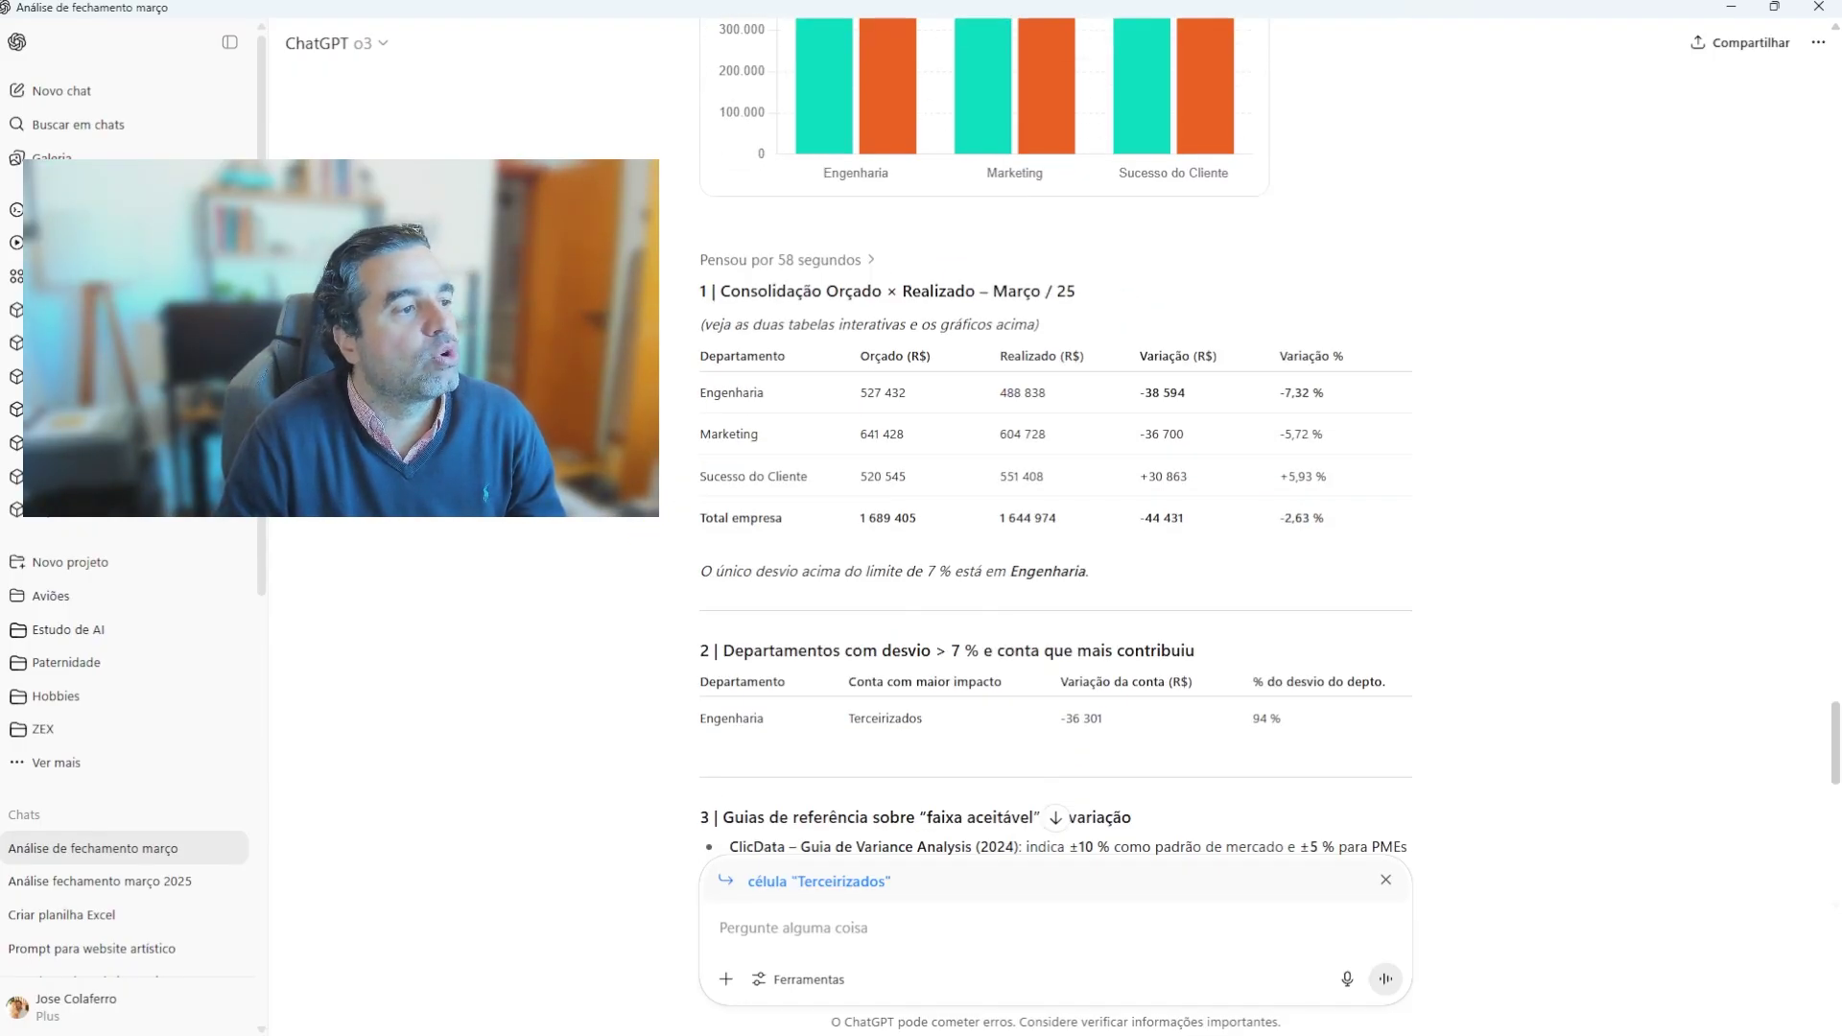
{"action": "left_click_drag", "start_coordinate": [699, 284], "coordinate": [1554, 568]}
{"action": "left_click", "coordinate": [1552, 572]}
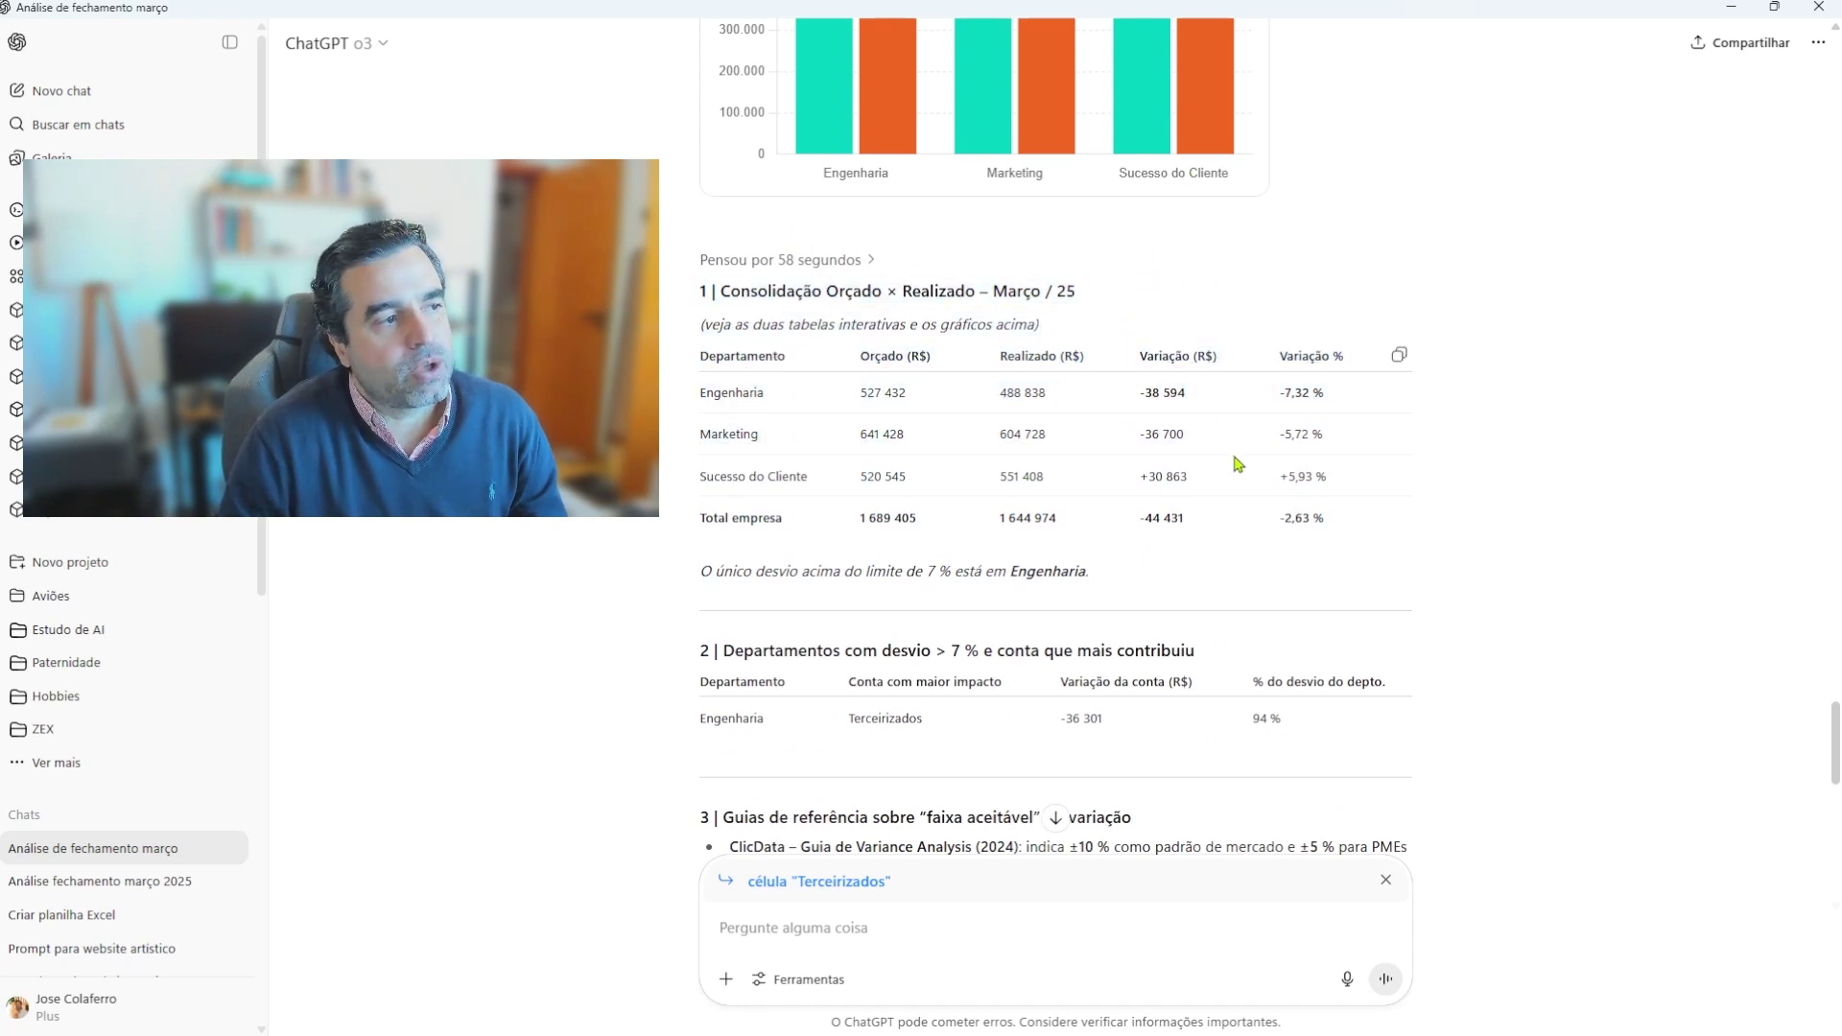
Step: Examine the Engenharia row of the consolidation table: its budget, actual, variance in R$ and variance %
{"action": "double_click", "coordinate": [721, 395]}
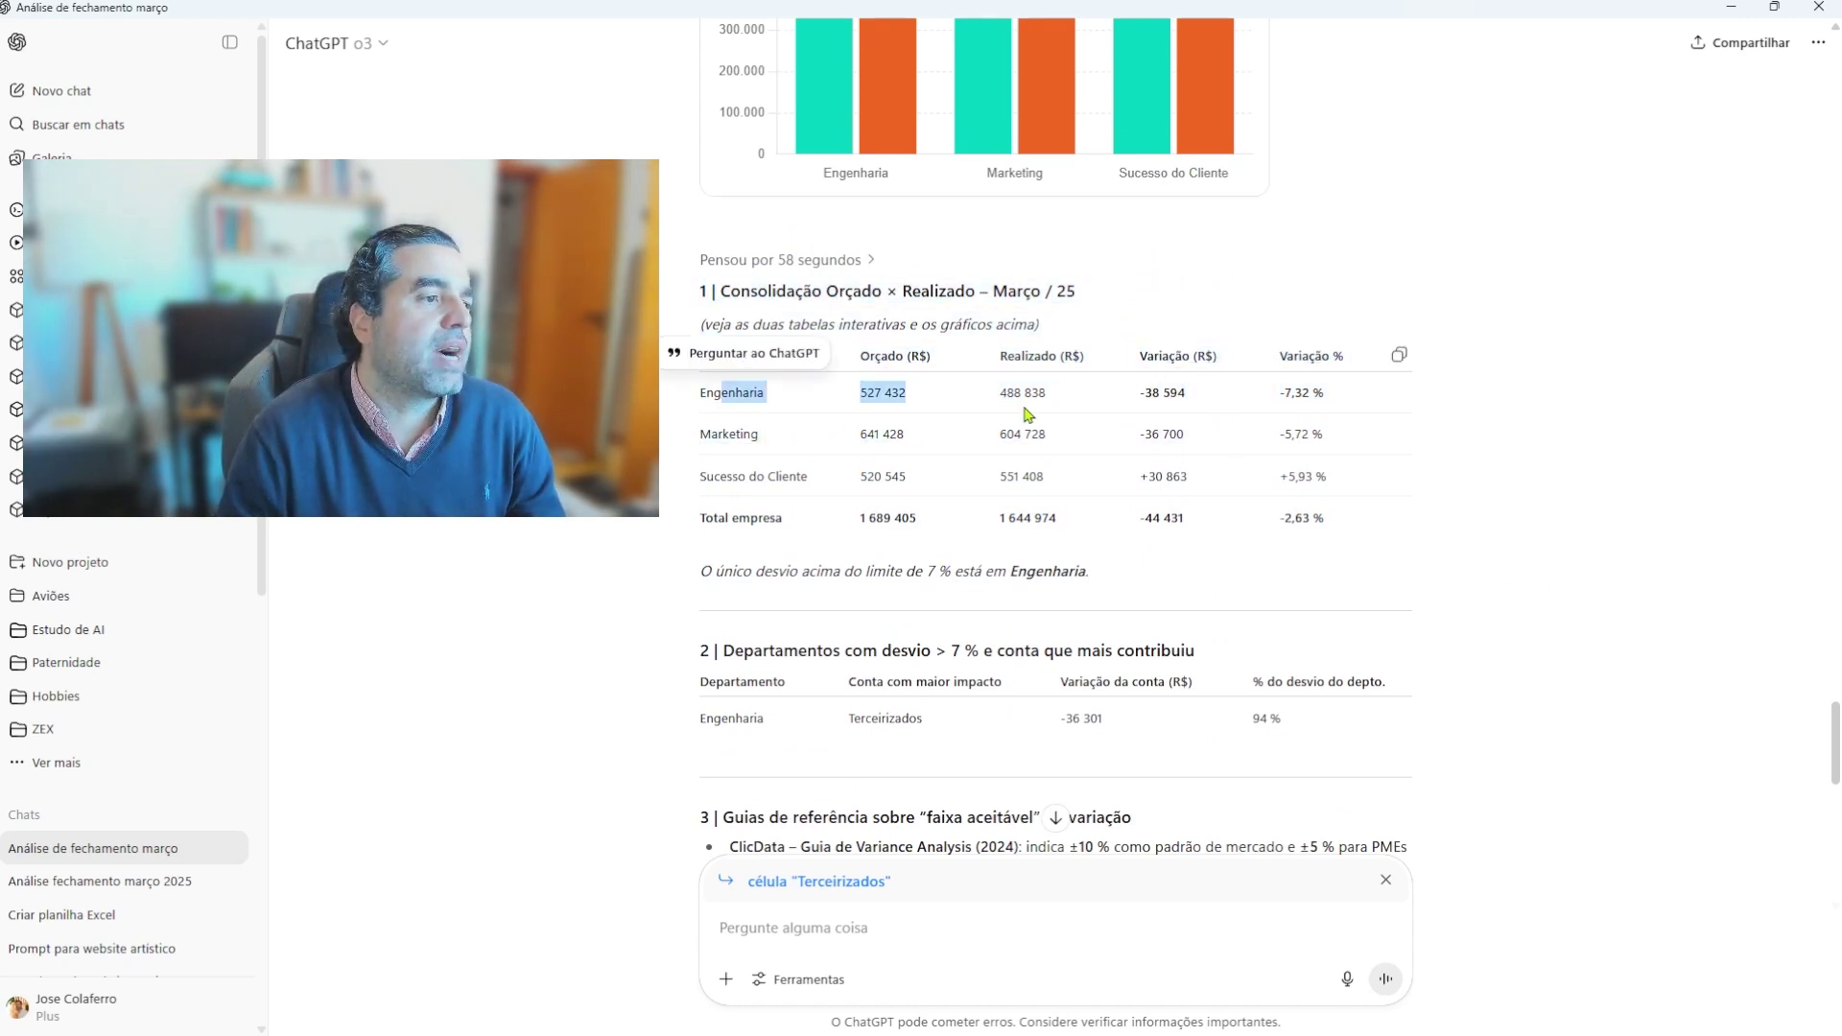
{"action": "double_click", "coordinate": [864, 394]}
{"action": "double_click", "coordinate": [1005, 394]}
{"action": "left_click", "coordinate": [1111, 384]}
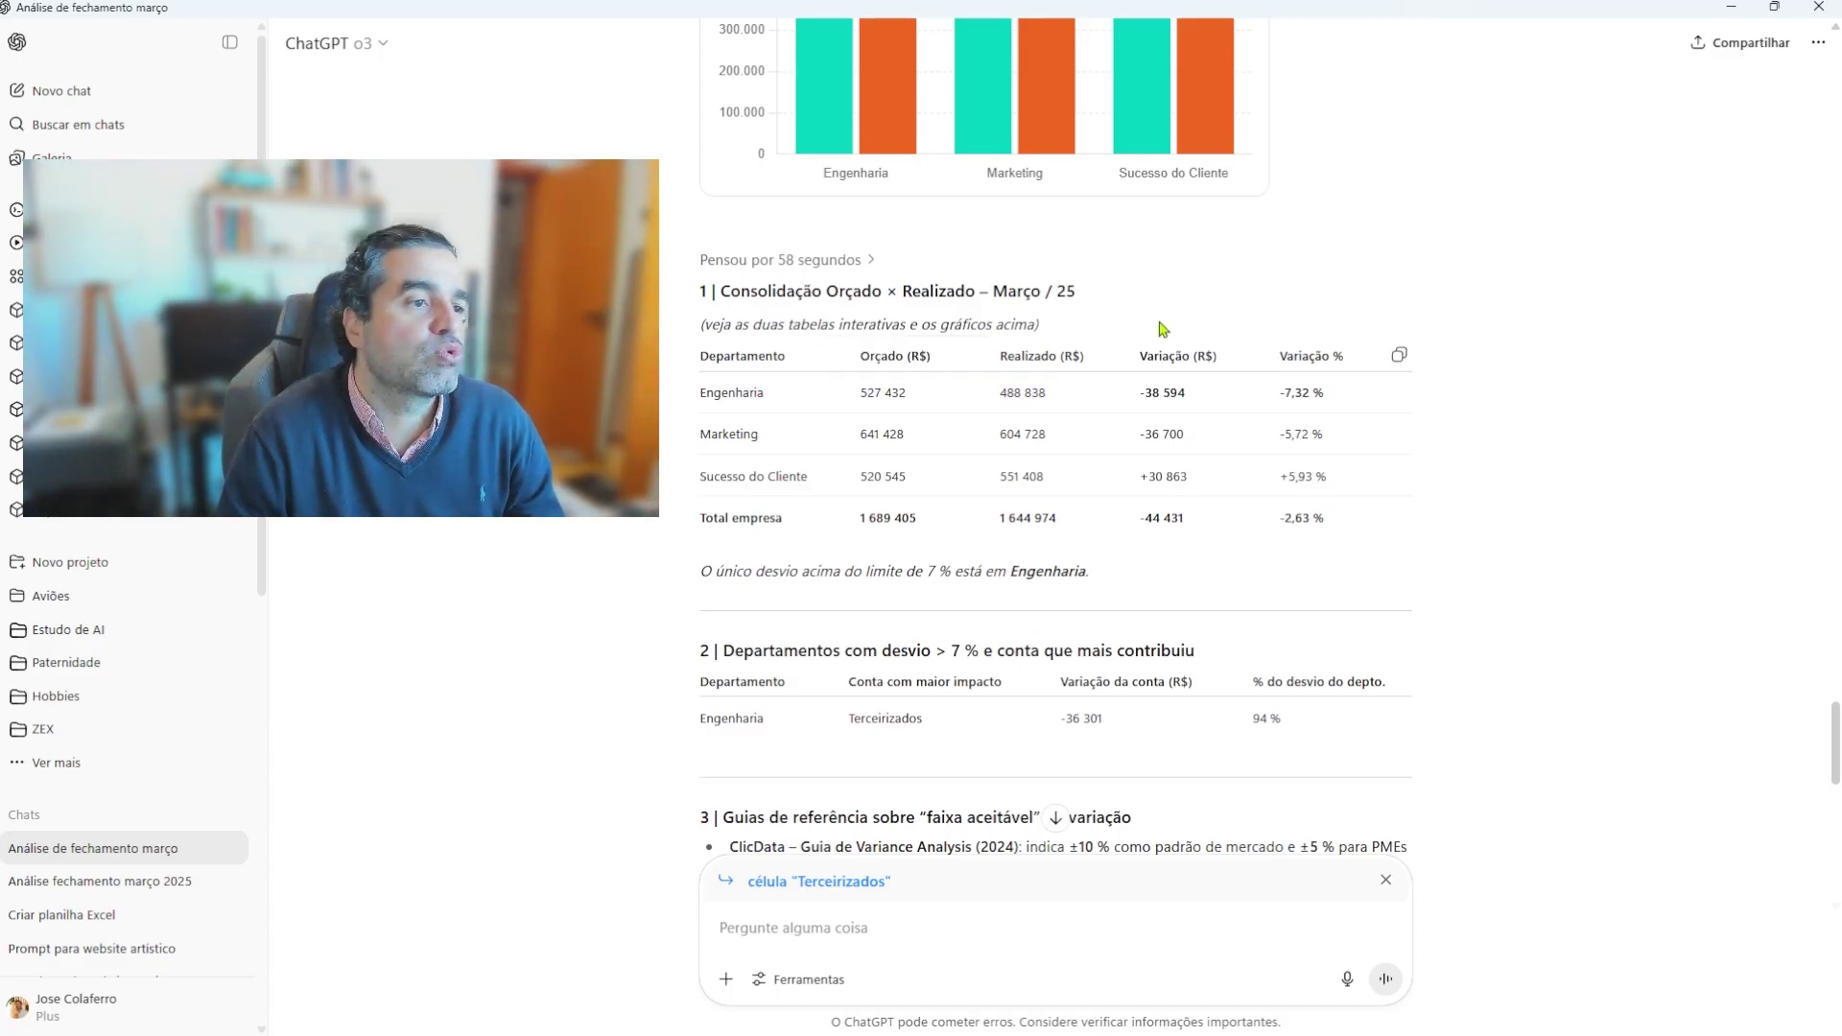
{"action": "double_click", "coordinate": [1161, 393]}
{"action": "left_click", "coordinate": [1144, 396]}
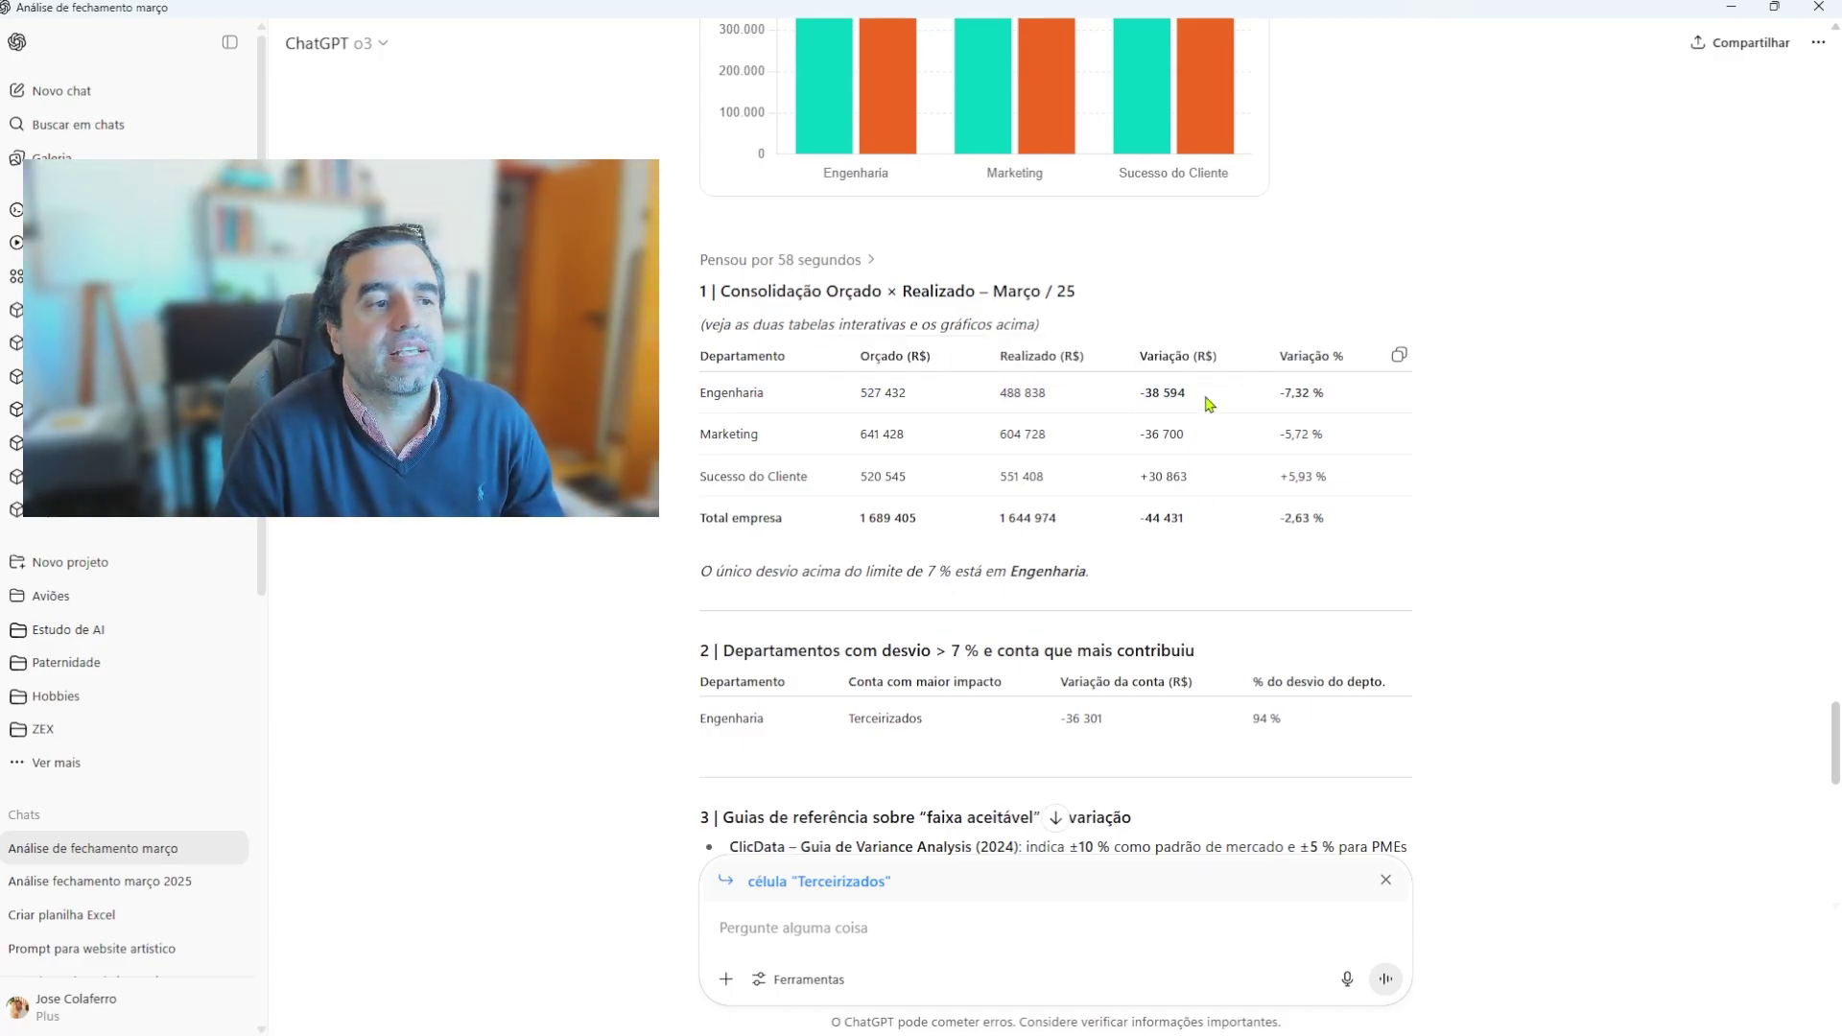
{"action": "double_click", "coordinate": [1301, 394]}
{"action": "left_click", "coordinate": [1339, 401]}
Step: Read through the departments above the 7 % deviation limit and the variance reference guides to the executive summary
{"action": "scroll", "coordinate": [1346, 405], "scroll_direction": "down", "scroll_amount": 1}
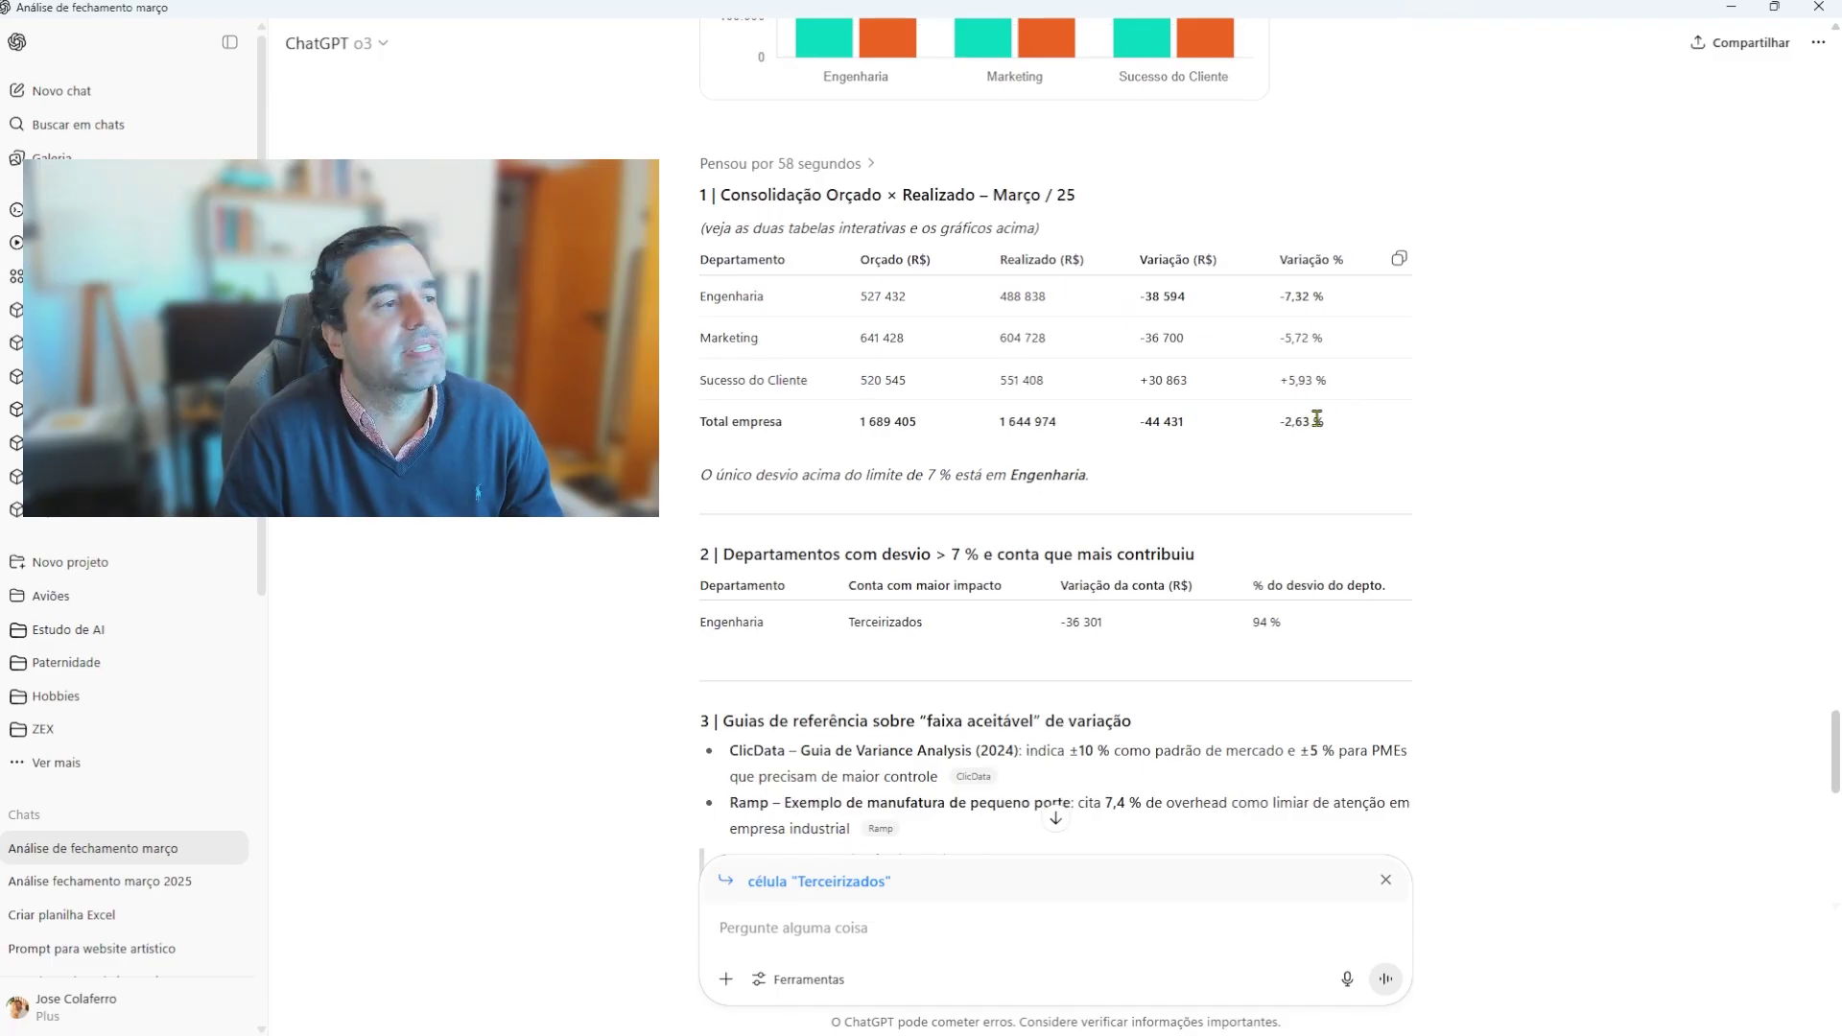
{"action": "scroll", "coordinate": [1288, 357], "scroll_direction": "down", "scroll_amount": 1}
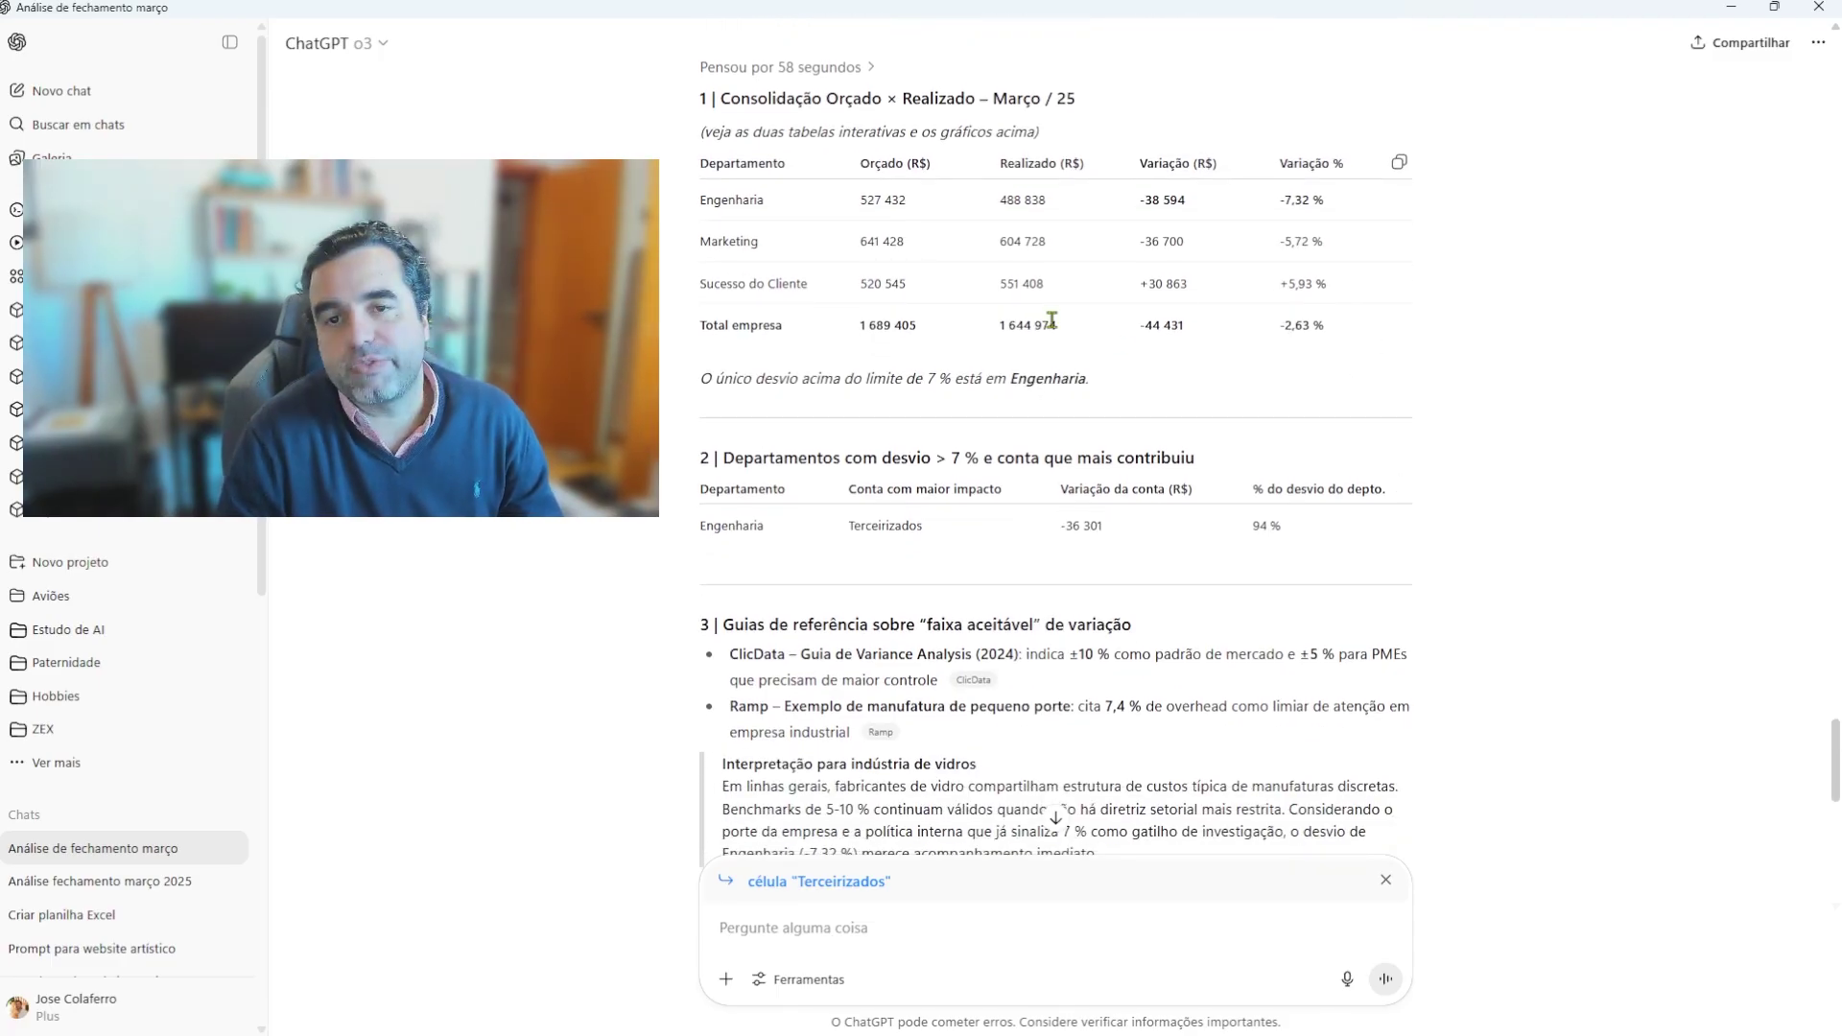
{"action": "scroll", "coordinate": [720, 239], "scroll_direction": "down", "scroll_amount": 2}
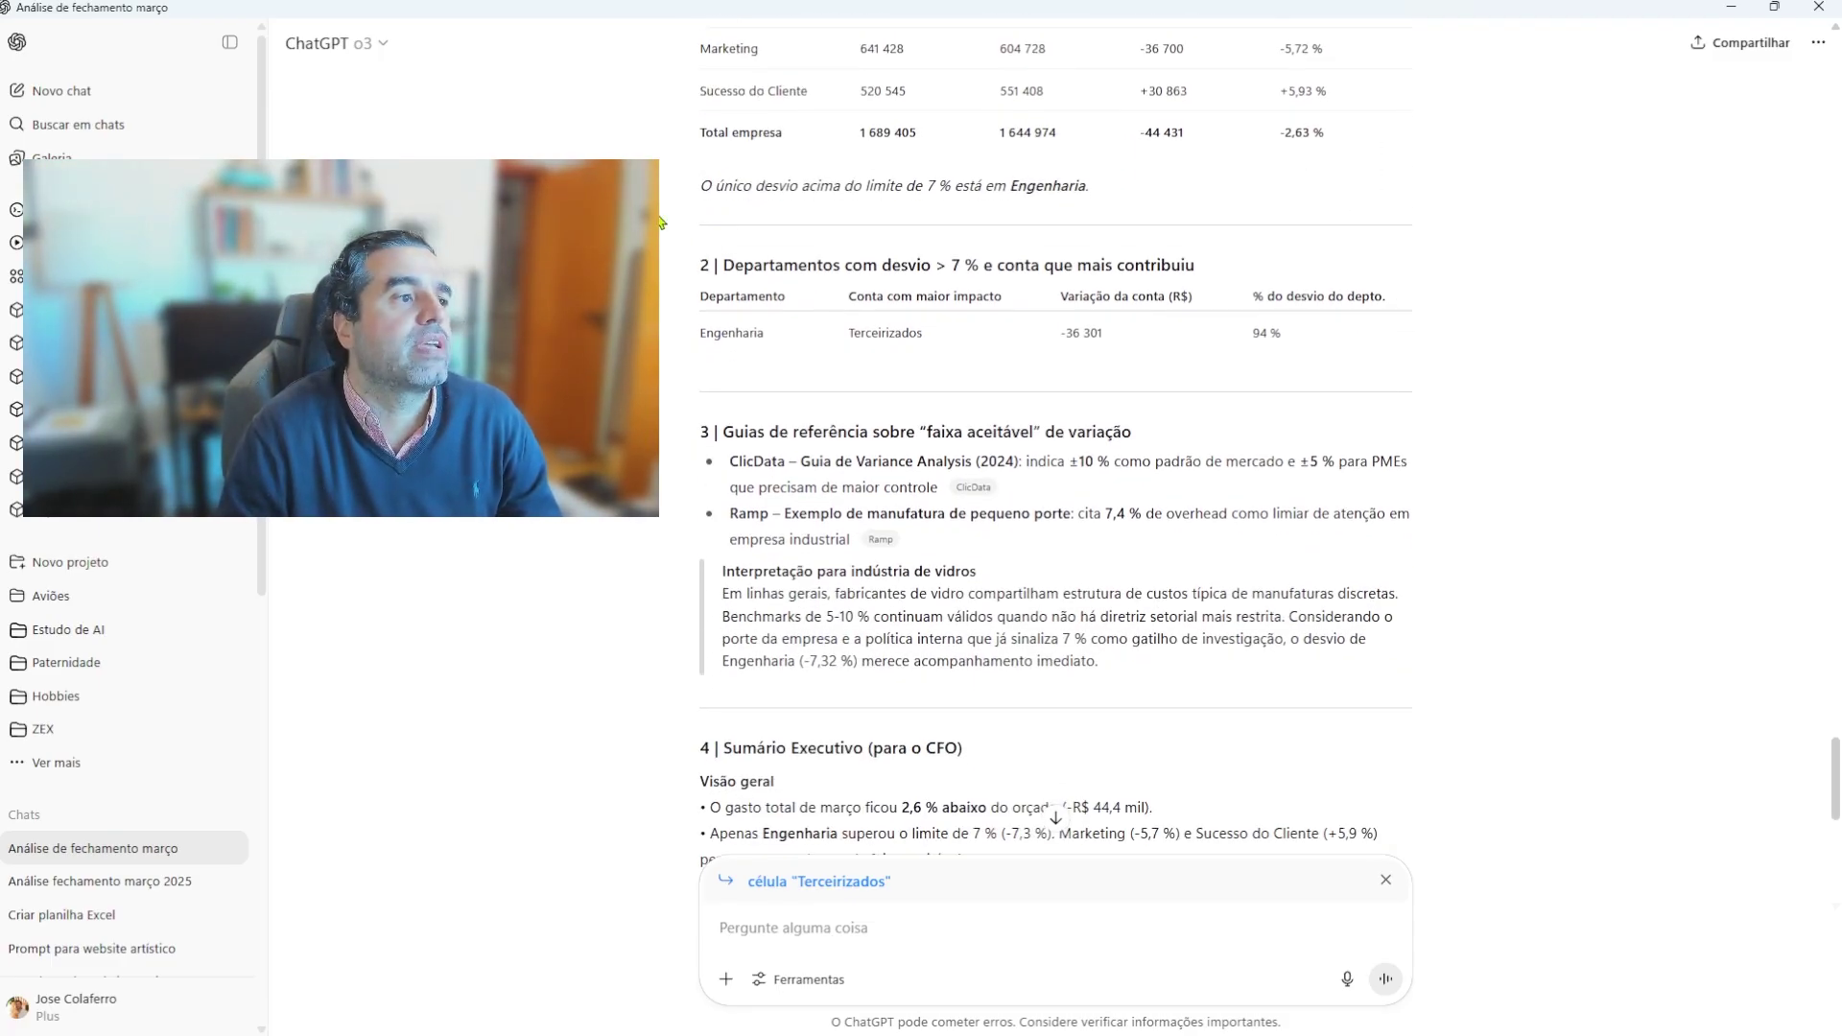
{"action": "scroll", "coordinate": [1223, 456], "scroll_direction": "down", "scroll_amount": 6}
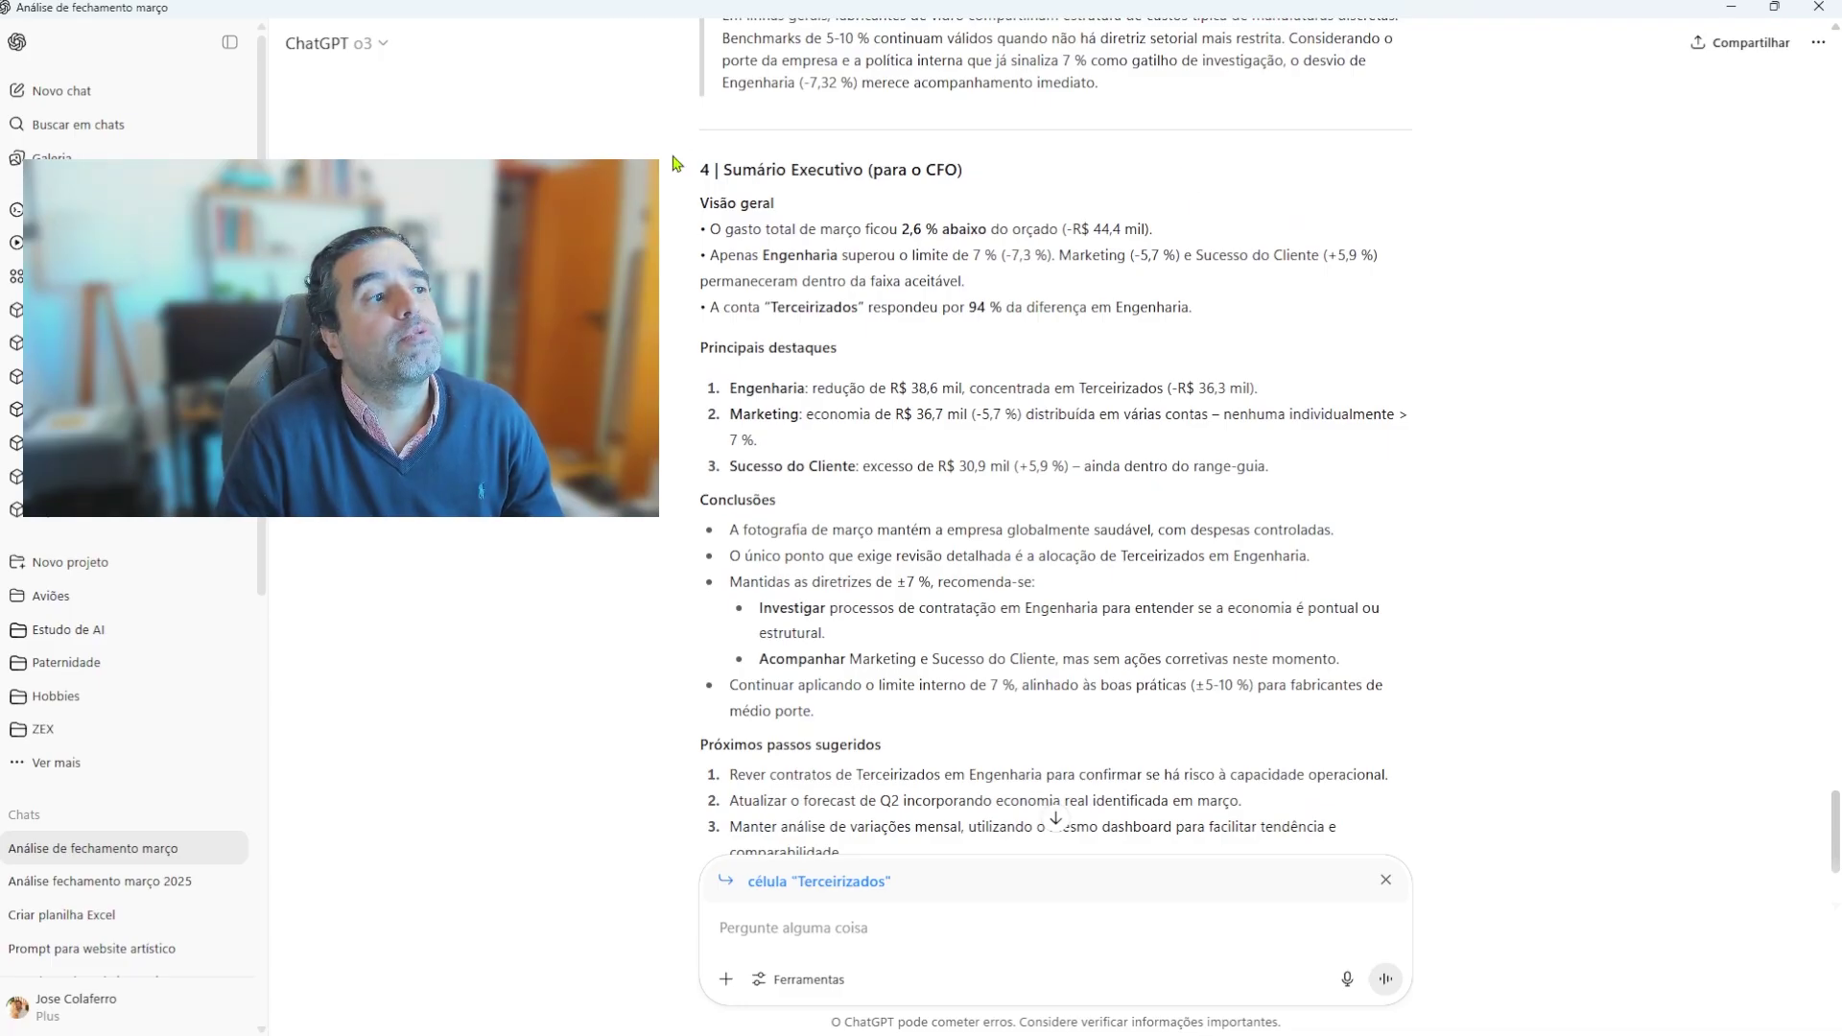
Step: Highlight and read the "Visão geral" bullets of the executive summary for the CFO
{"action": "left_click_drag", "start_coordinate": [677, 167], "coordinate": [1255, 414]}
{"action": "left_click", "coordinate": [1093, 439]}
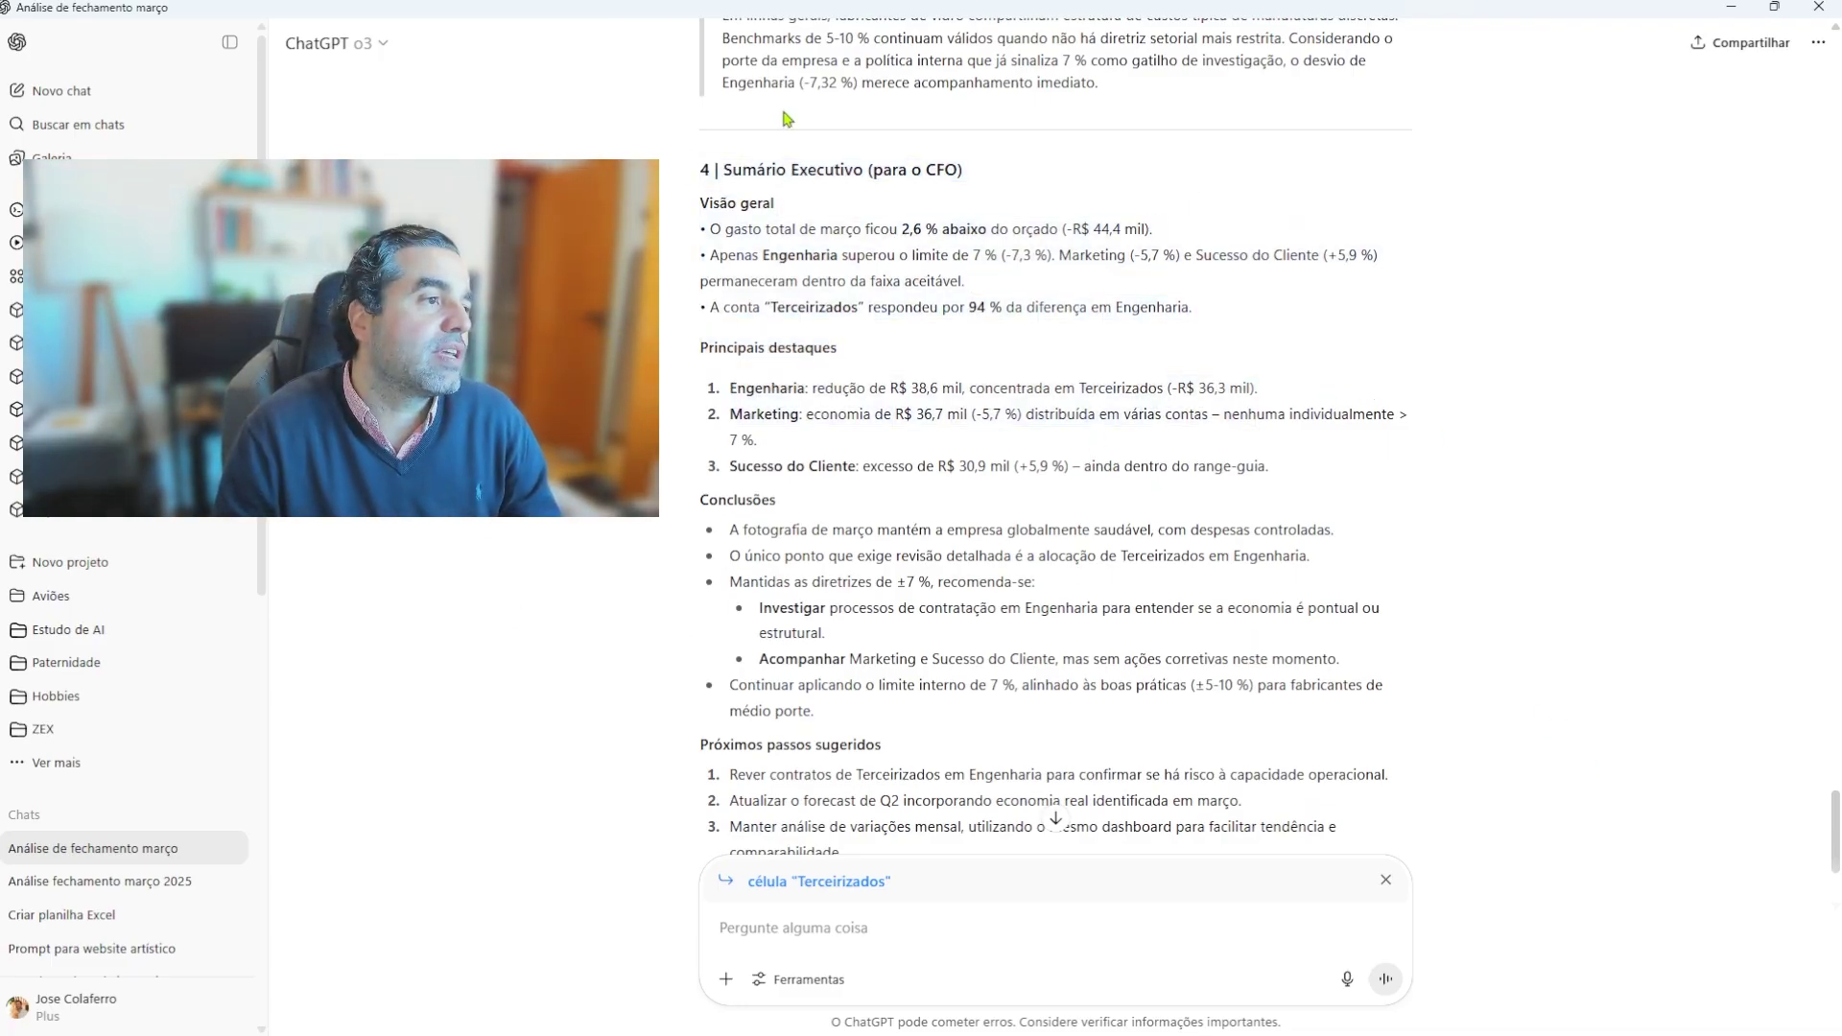
{"action": "left_click_drag", "start_coordinate": [1162, 171], "coordinate": [1244, 317]}
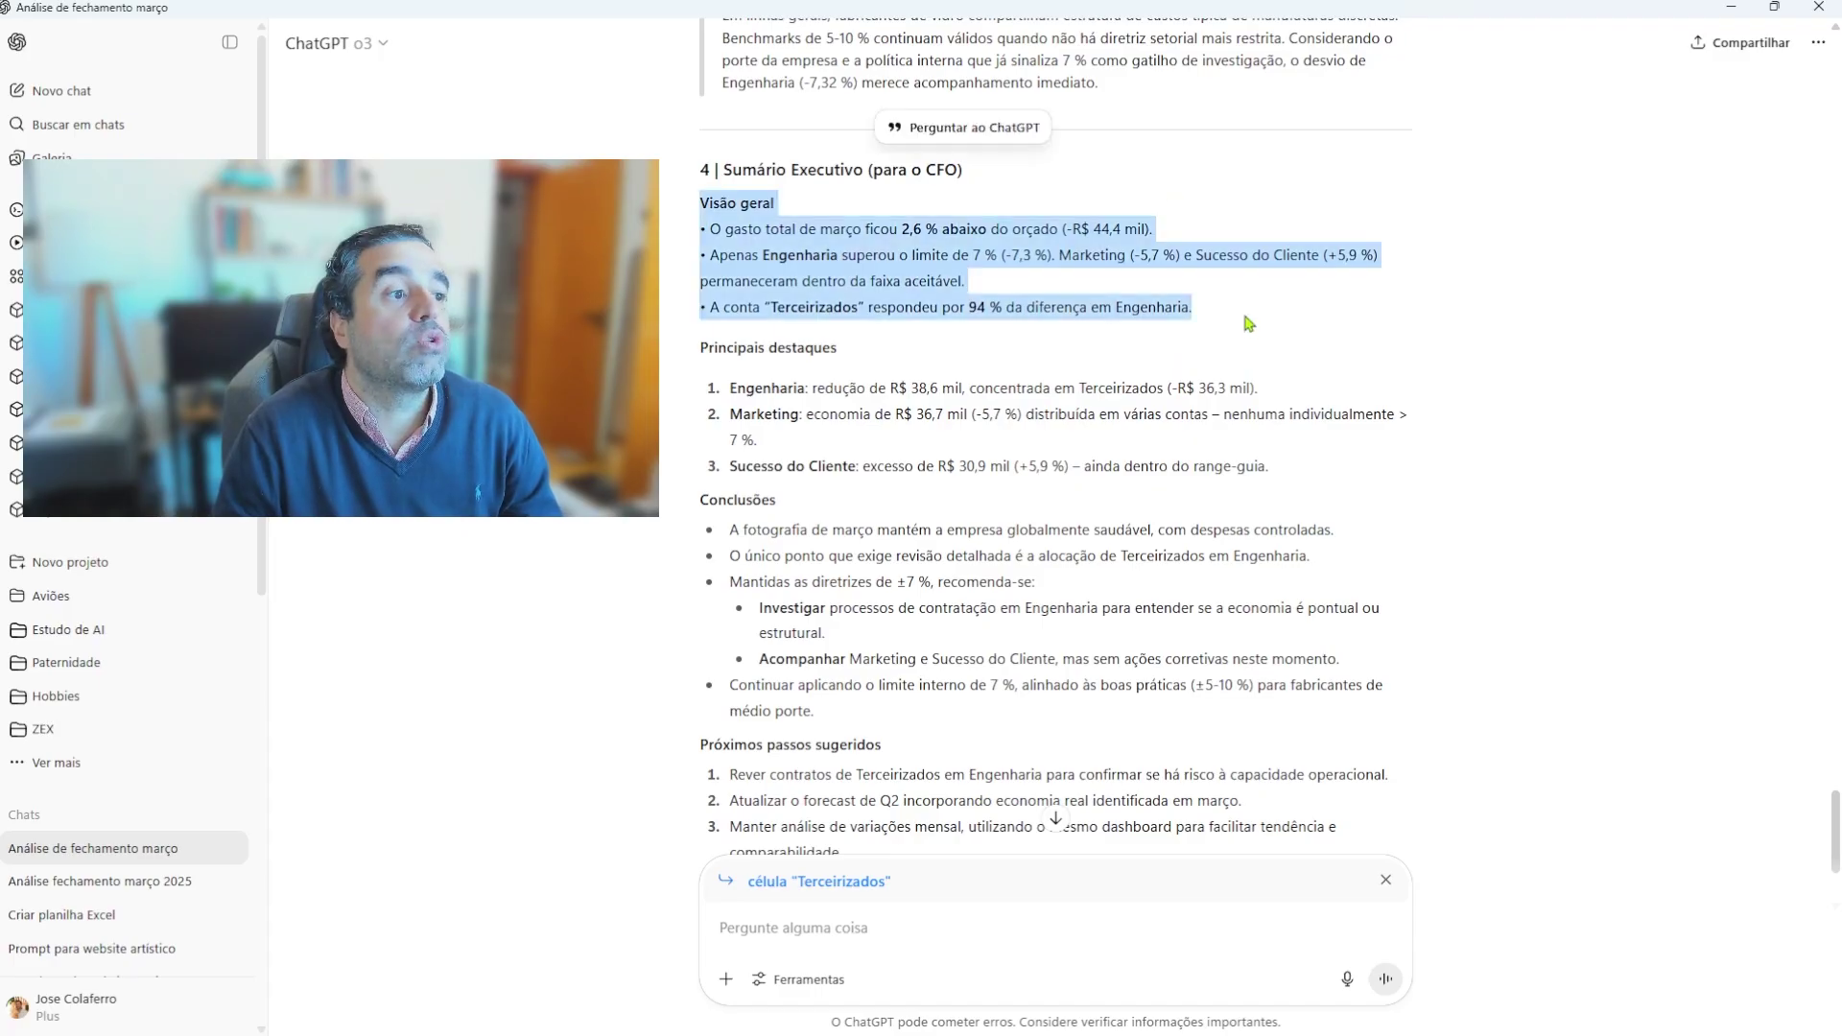
{"action": "left_click", "coordinate": [1244, 318]}
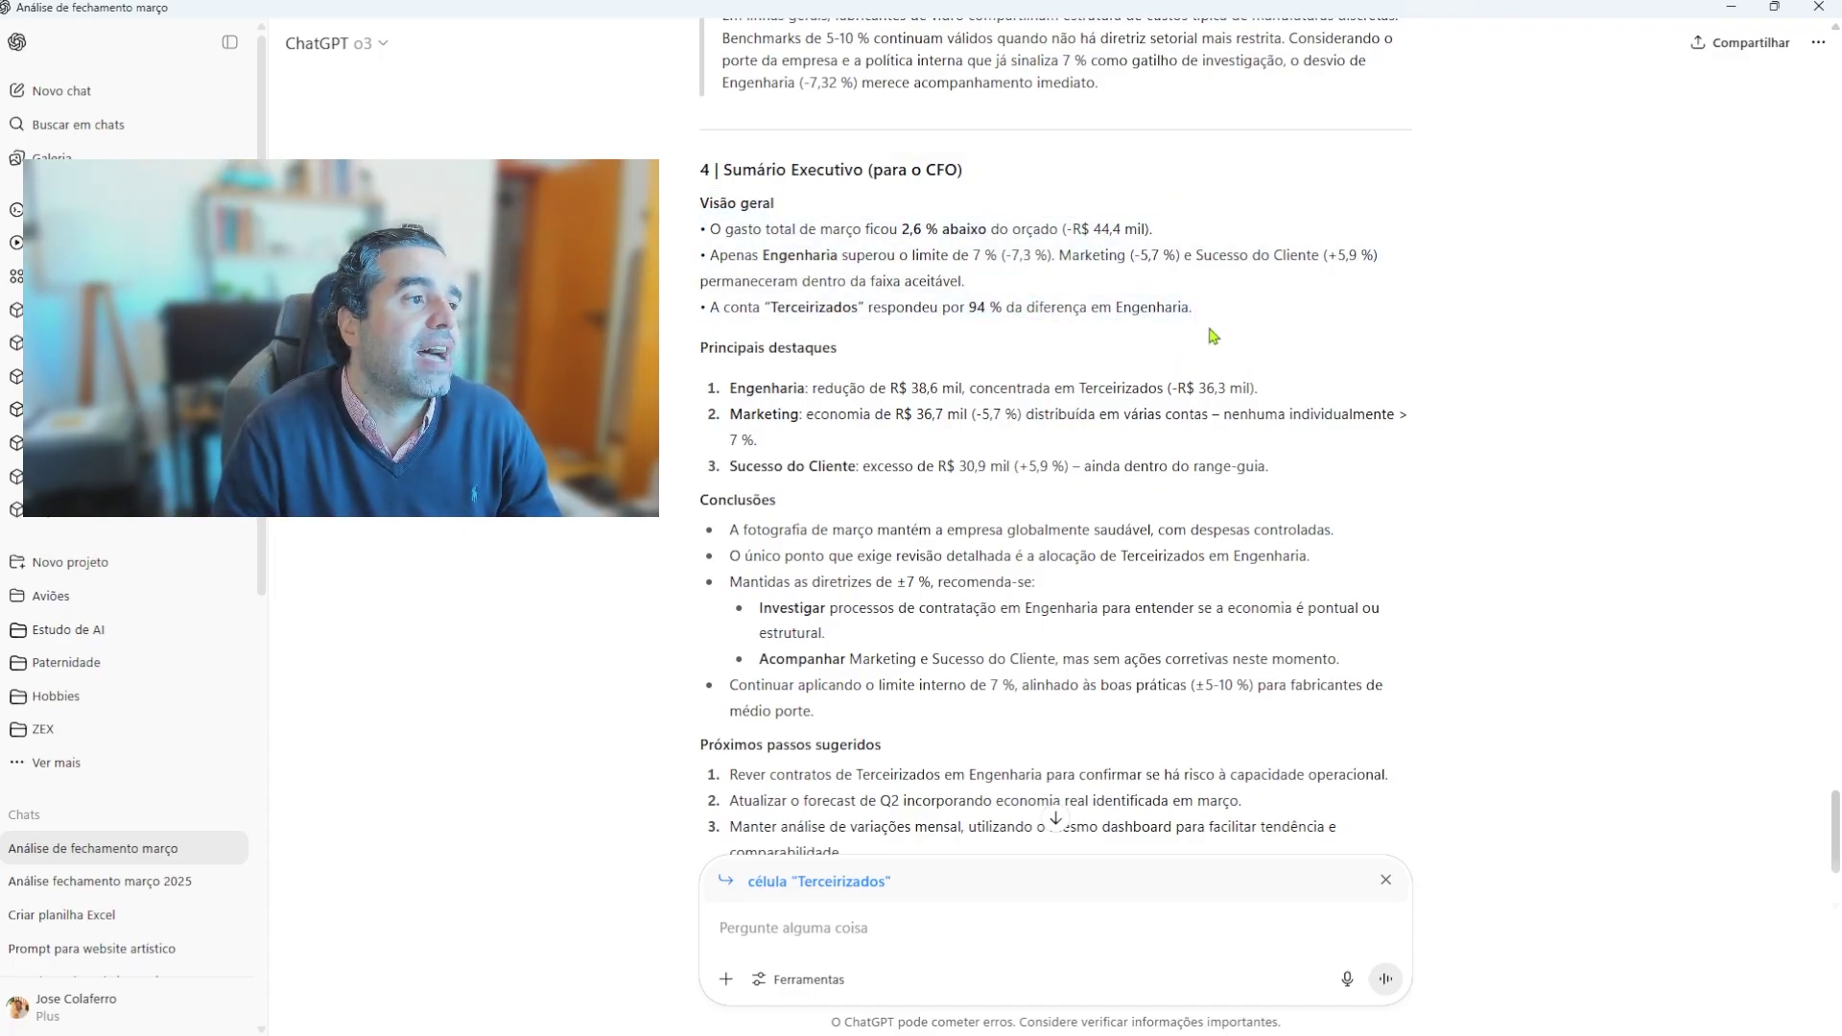
{"action": "left_click_drag", "start_coordinate": [1084, 165], "coordinate": [1247, 376]}
{"action": "left_click", "coordinate": [1248, 367]}
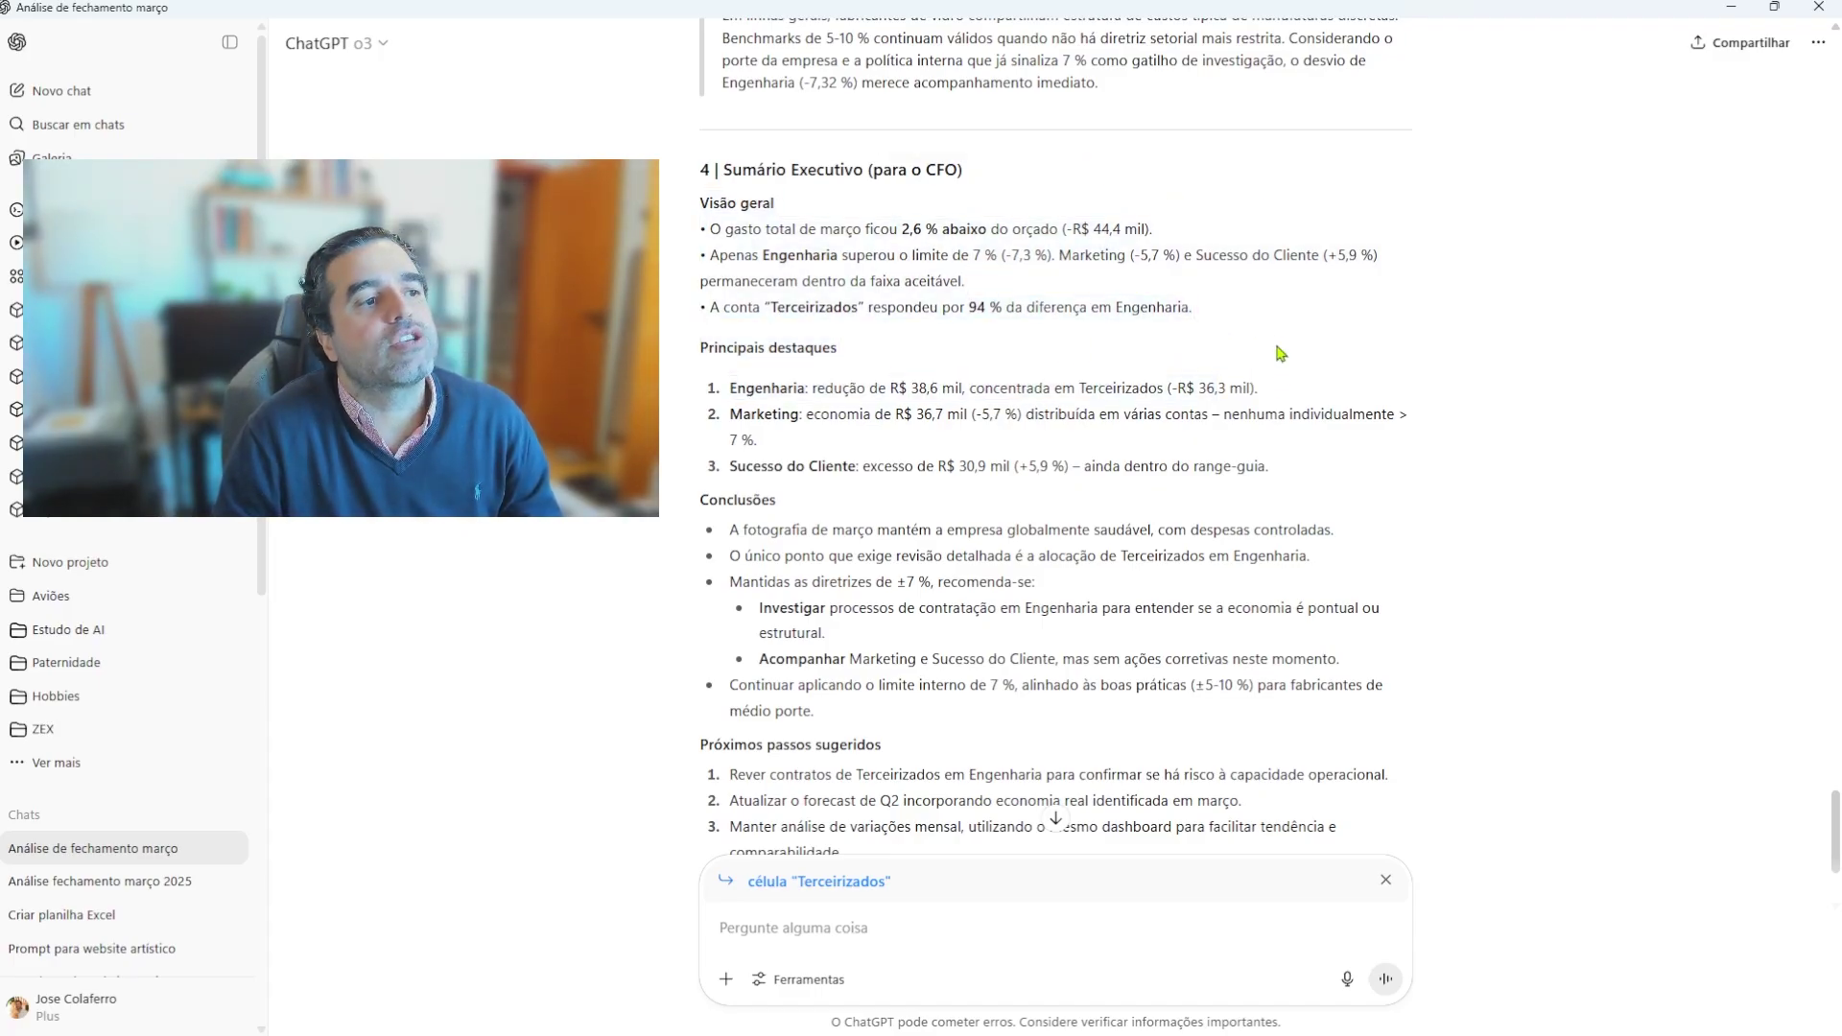
{"action": "left_click_drag", "start_coordinate": [1257, 192], "coordinate": [1343, 376]}
{"action": "left_click", "coordinate": [1328, 332]}
{"action": "left_click_drag", "start_coordinate": [1216, 173], "coordinate": [1291, 300]}
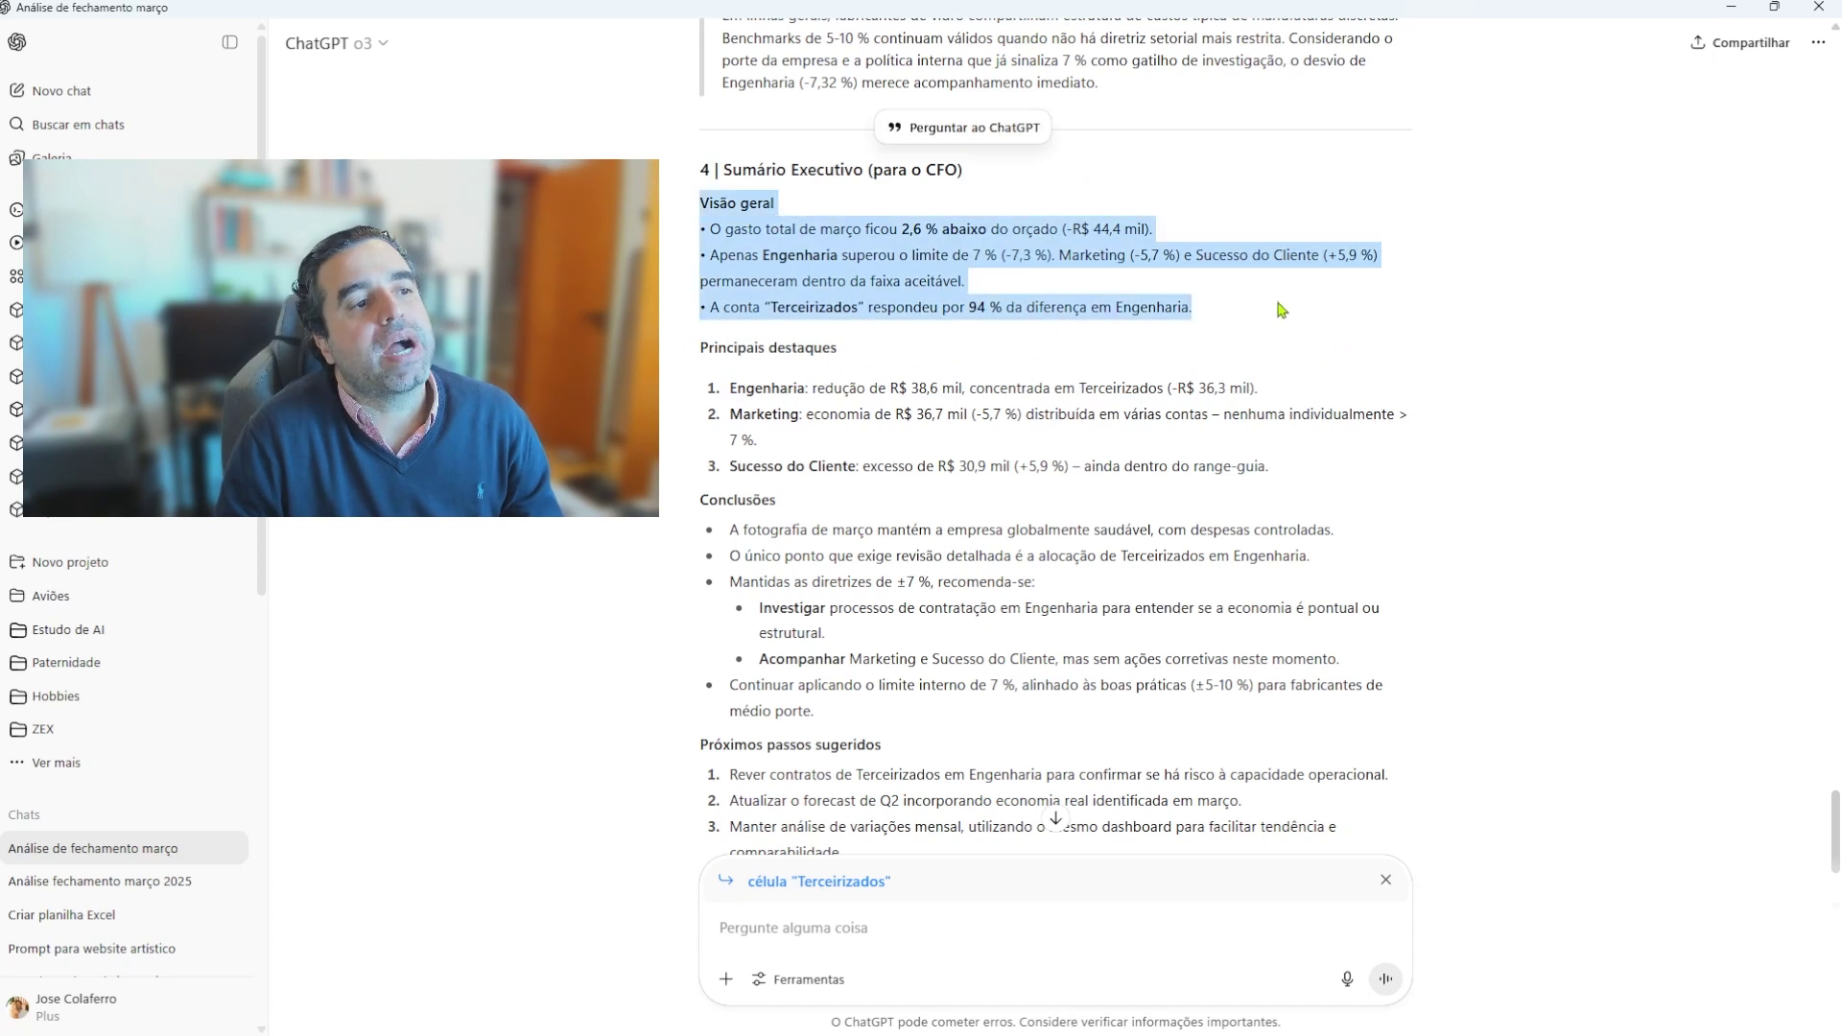
{"action": "left_click", "coordinate": [1290, 299]}
{"action": "left_click_drag", "start_coordinate": [1283, 207], "coordinate": [1328, 310]}
{"action": "left_click", "coordinate": [1328, 310]}
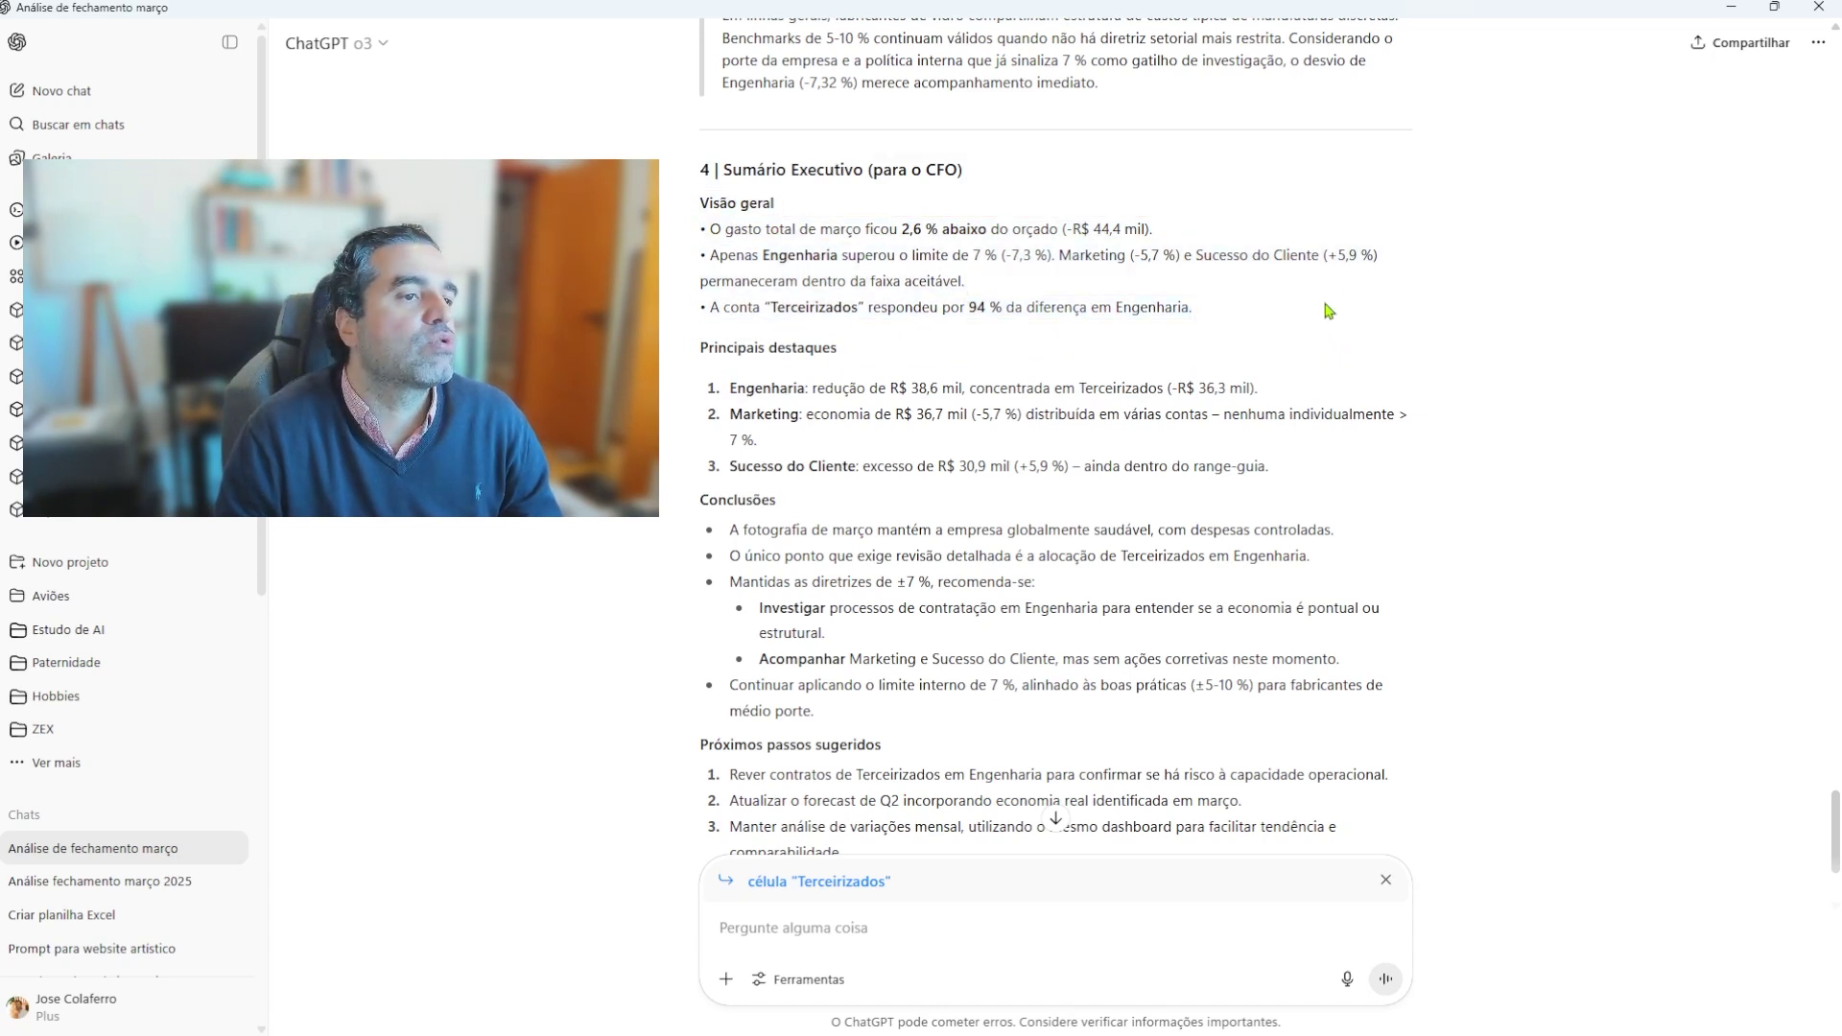
Step: Highlight and read the "Principais destaques" items on Engenharia, Marketing and Sucesso do Cliente in the executive summary
{"action": "scroll", "coordinate": [1035, 334], "scroll_direction": "down", "scroll_amount": 2}
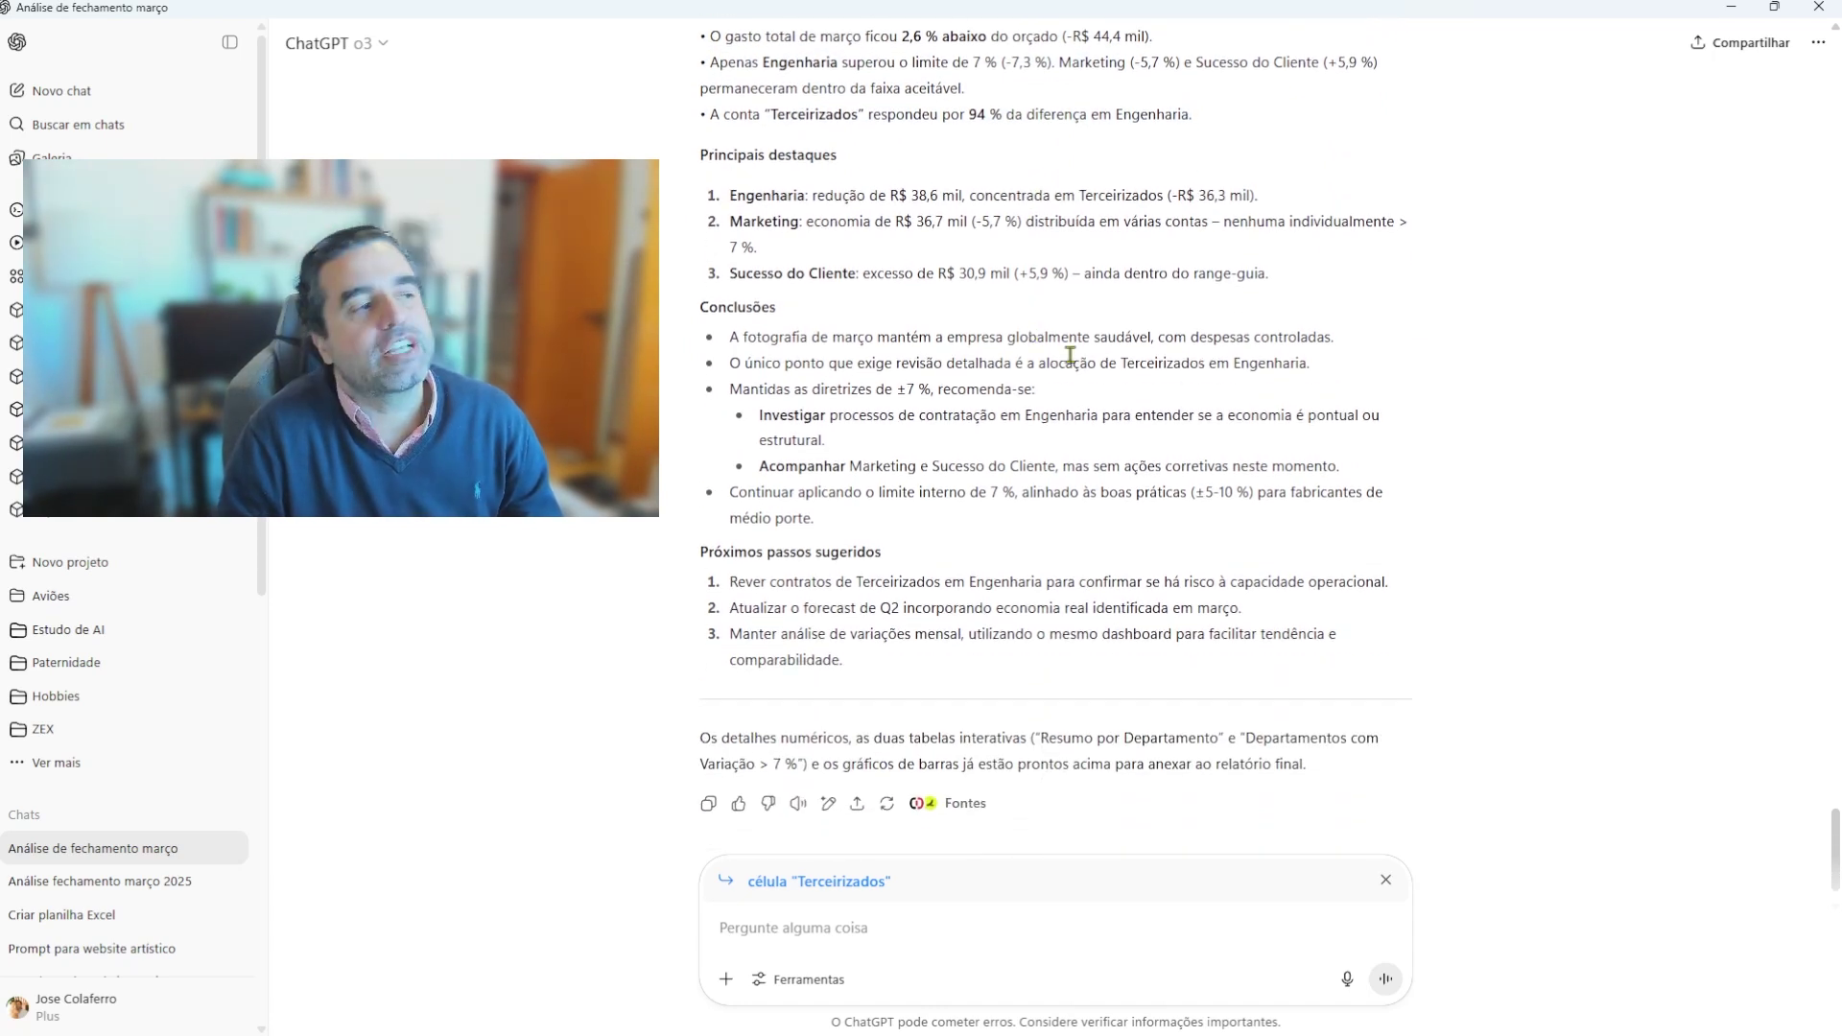
{"action": "left_click", "coordinate": [1087, 129]}
{"action": "left_click_drag", "start_coordinate": [1013, 98], "coordinate": [1193, 151]}
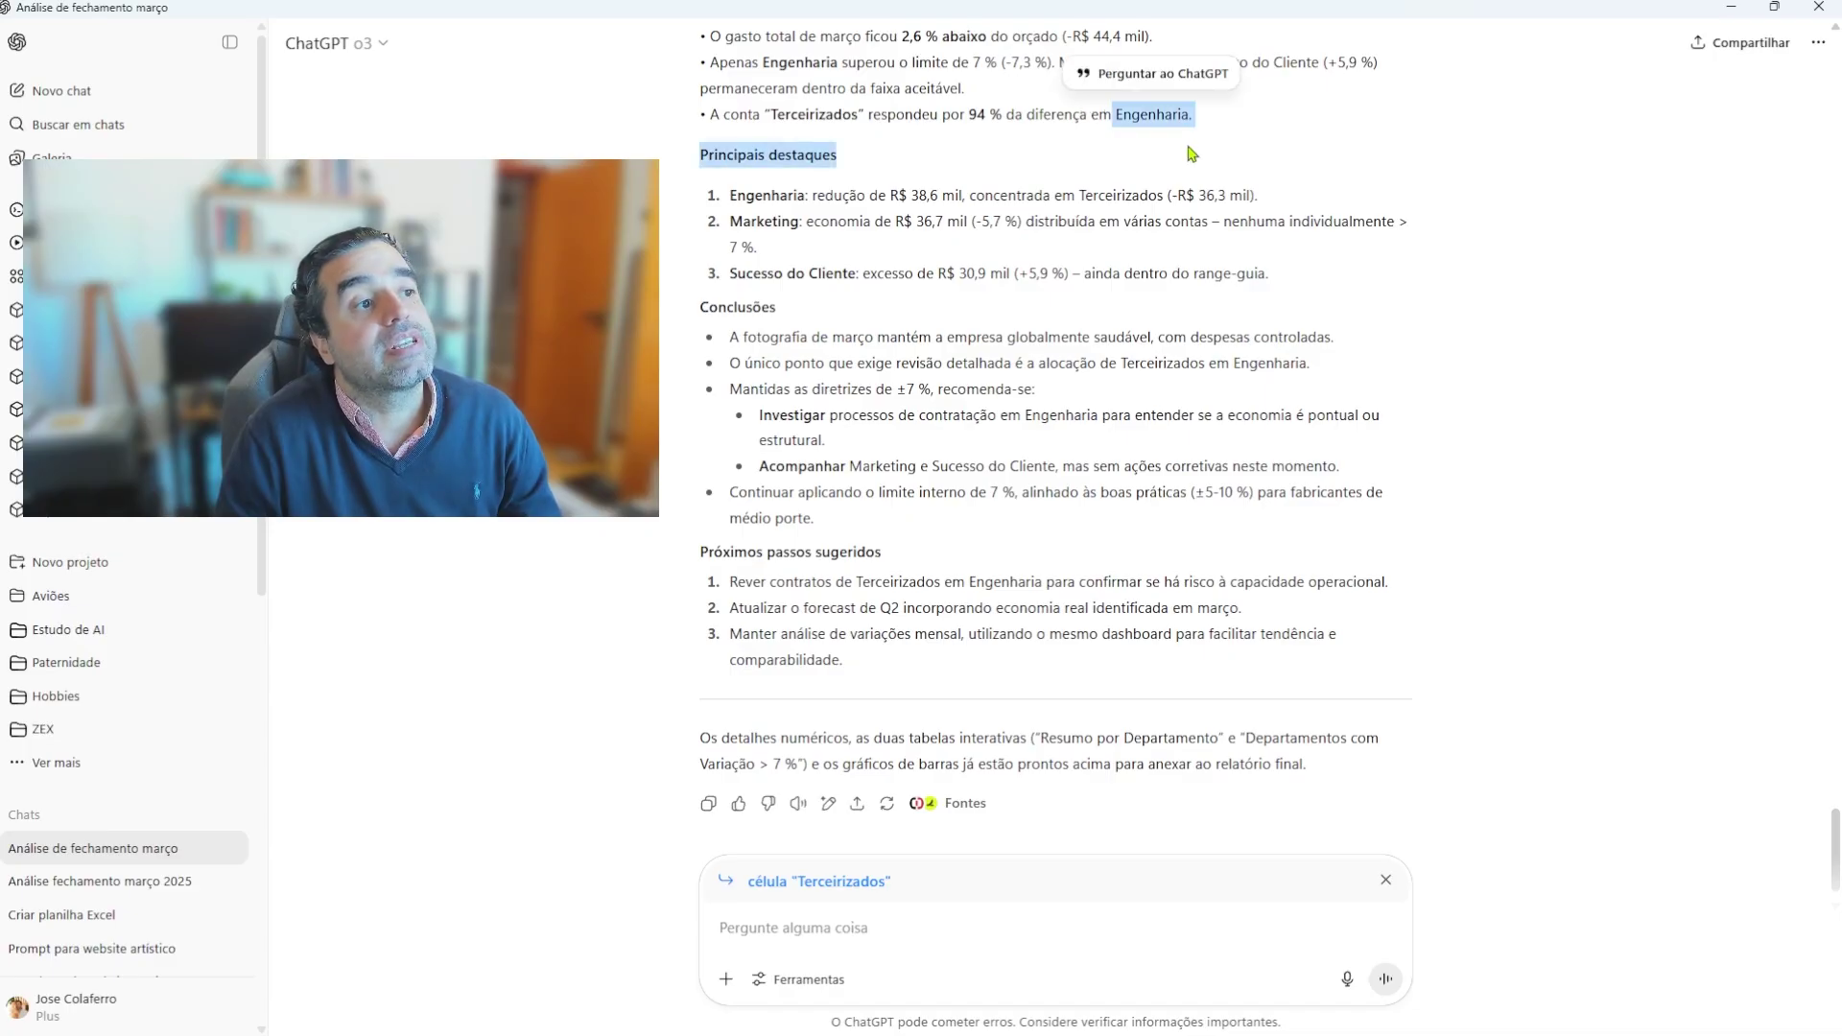
{"action": "left_click", "coordinate": [1192, 152]}
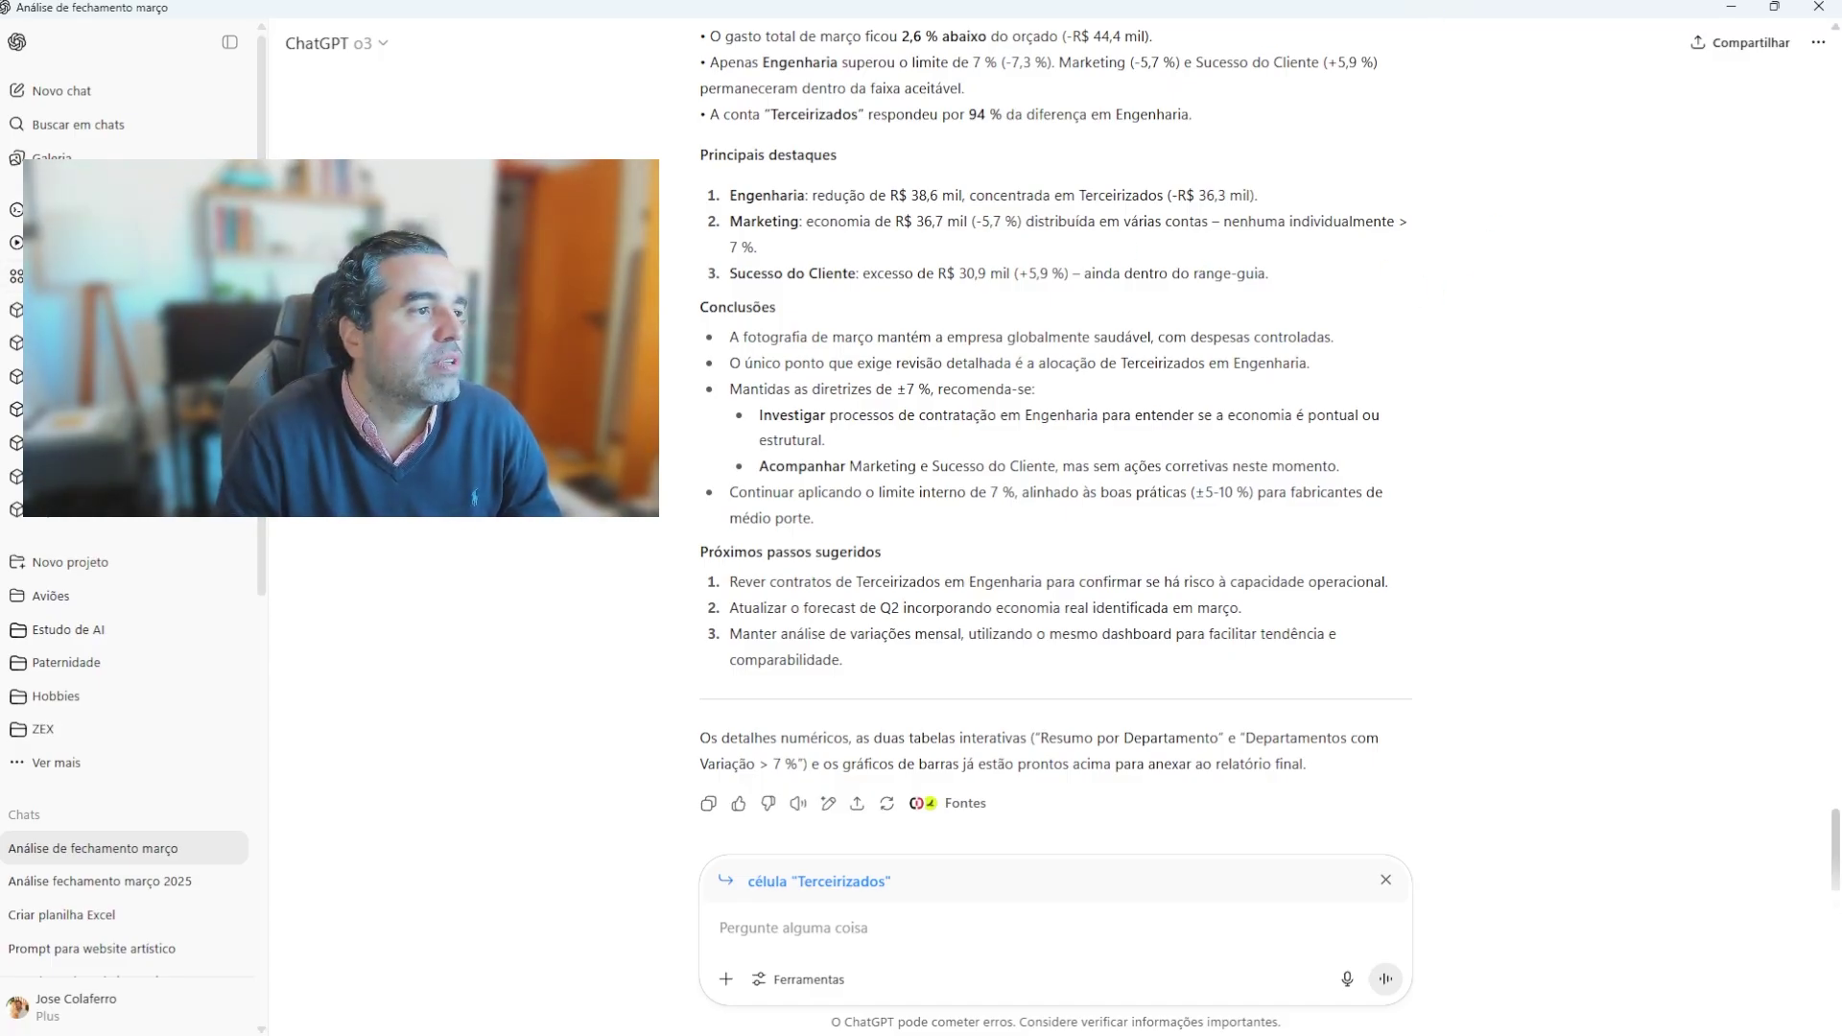
{"action": "left_click_drag", "start_coordinate": [1128, 170], "coordinate": [1154, 333]}
{"action": "left_click", "coordinate": [1155, 331]}
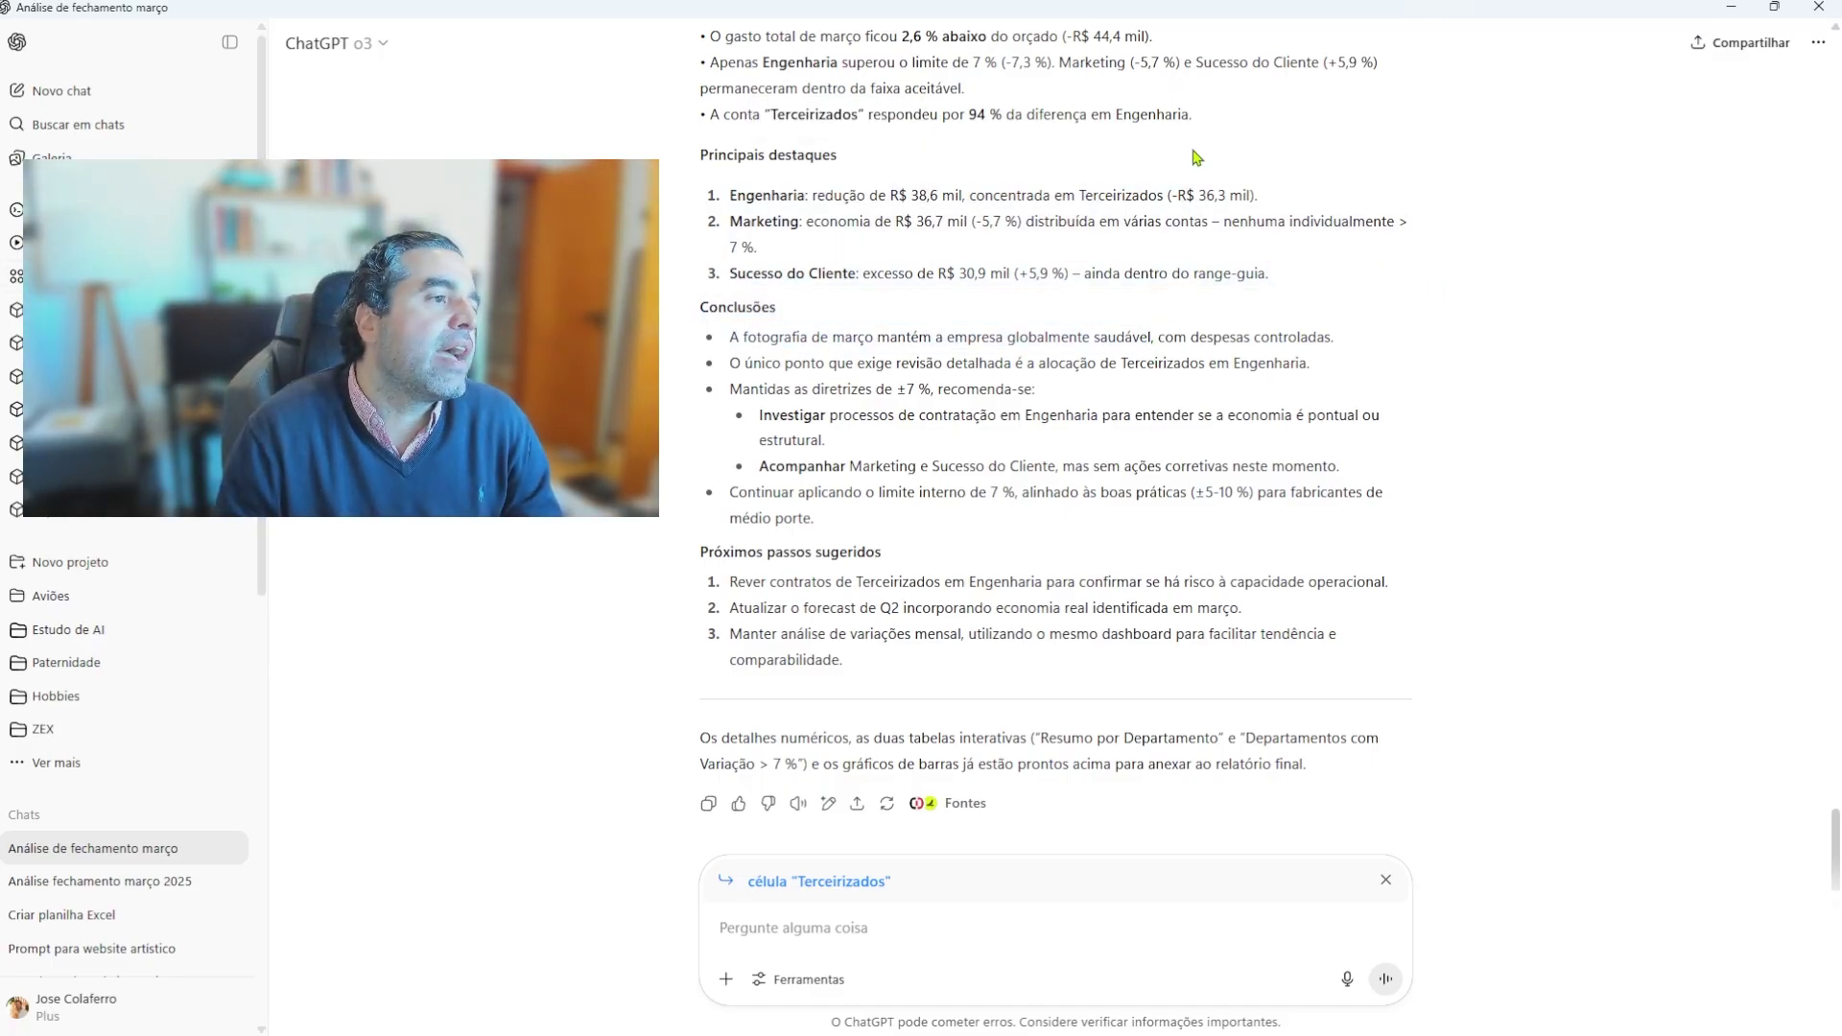
{"action": "left_click_drag", "start_coordinate": [1193, 153], "coordinate": [1240, 297]}
{"action": "left_click", "coordinate": [1203, 276]}
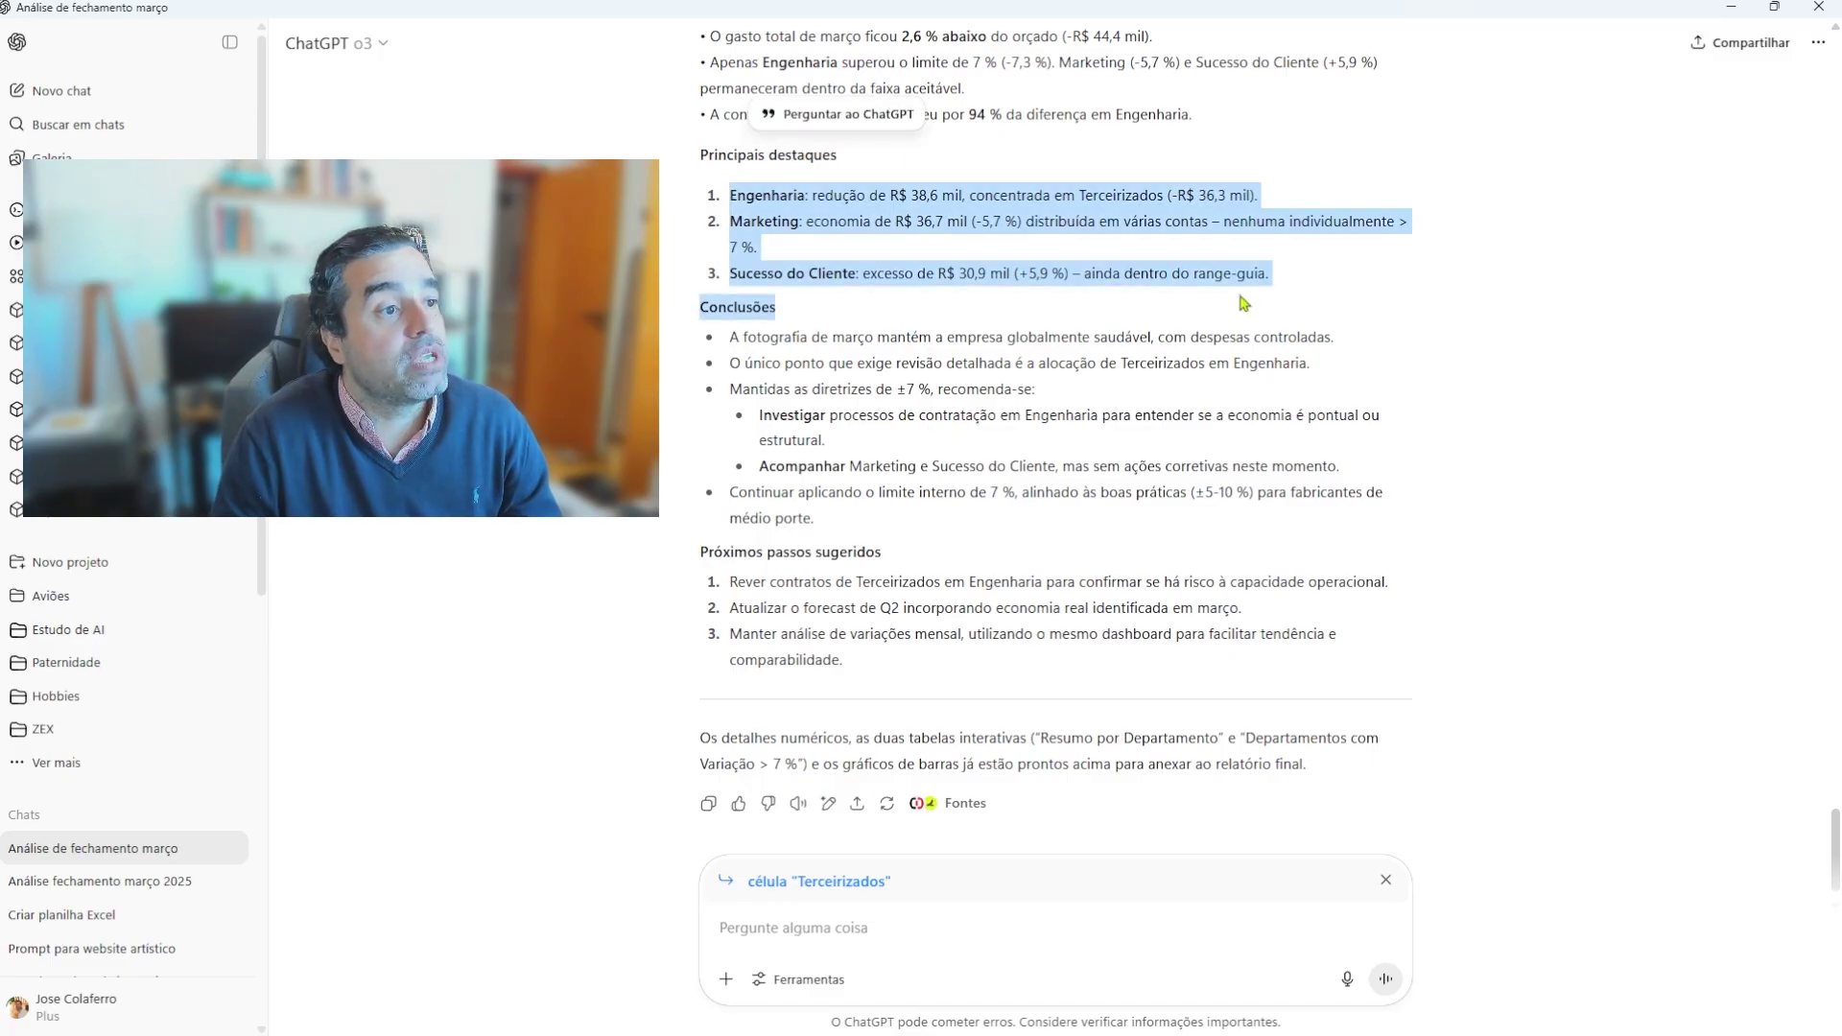
{"action": "left_click", "coordinate": [1238, 296]}
Step: Highlight and read the "Conclusões" bullets and their recommendations in the executive summary
{"action": "scroll", "coordinate": [1152, 269], "scroll_direction": "down", "scroll_amount": 1}
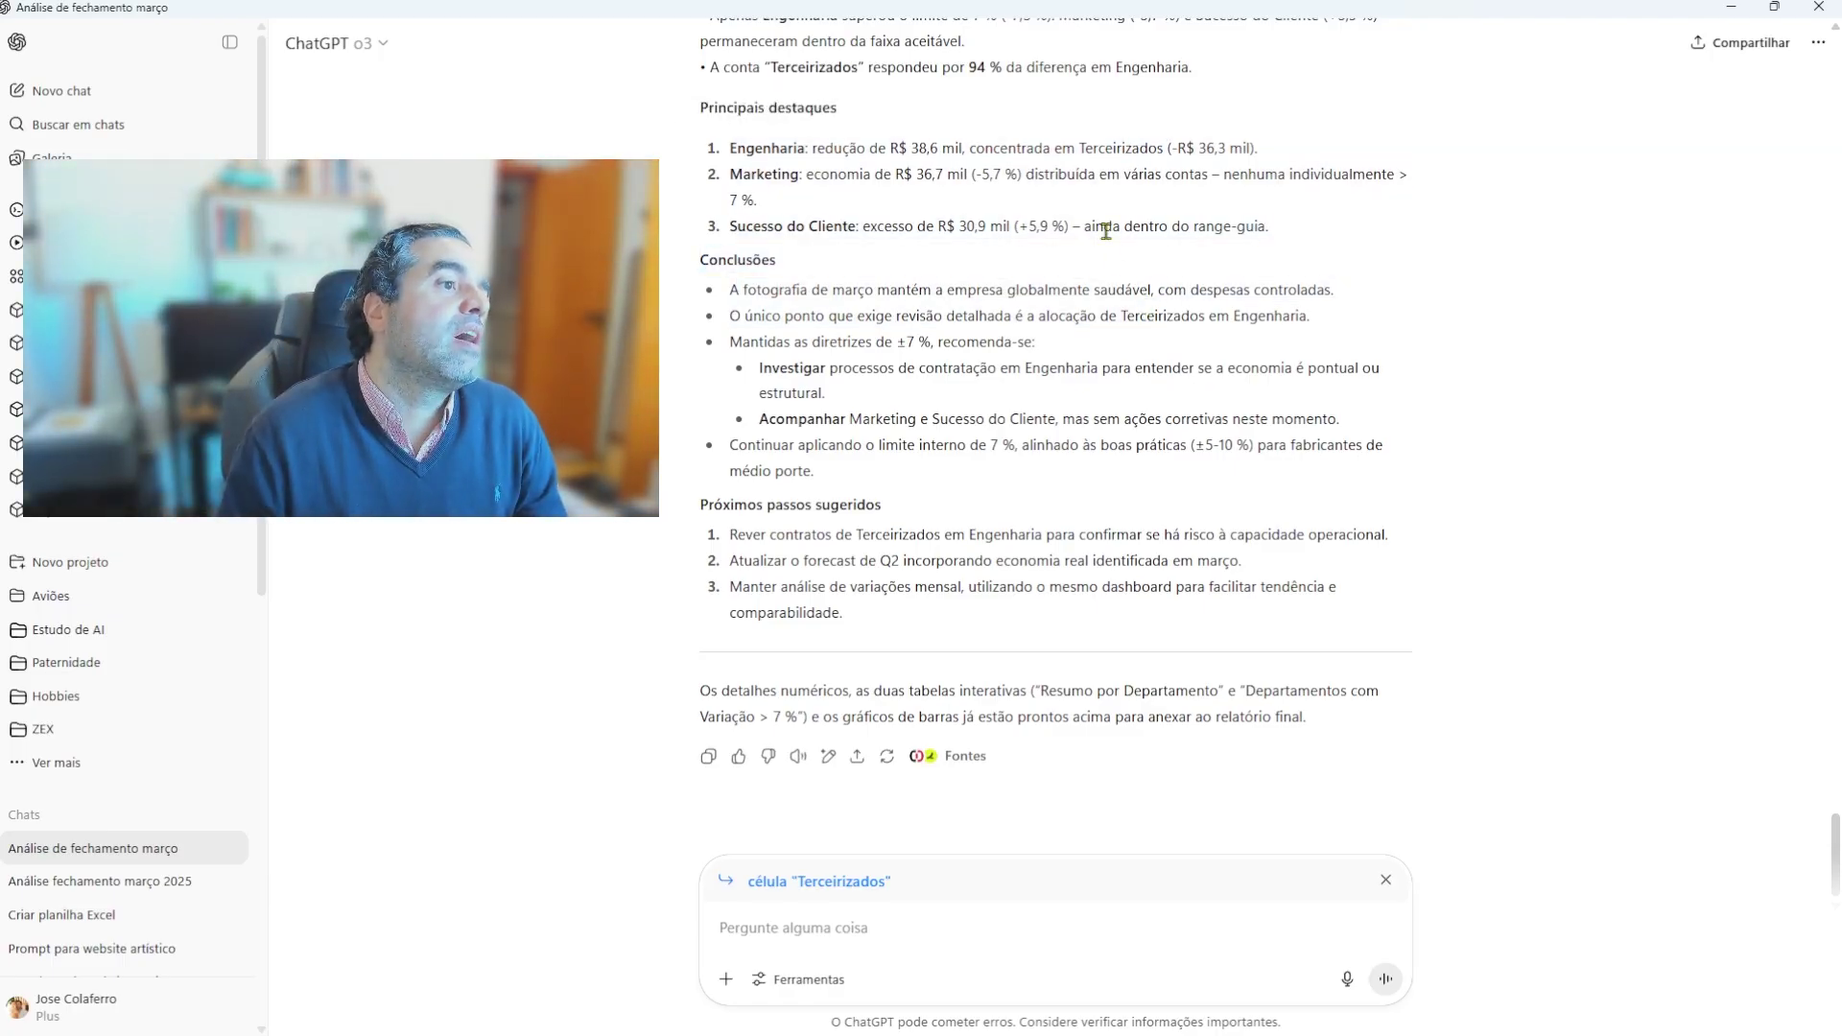
{"action": "left_click_drag", "start_coordinate": [1106, 231], "coordinate": [1292, 337]}
{"action": "left_click", "coordinate": [1173, 113]}
{"action": "left_click", "coordinate": [1292, 337]}
{"action": "left_click_drag", "start_coordinate": [1275, 269], "coordinate": [1214, 472]}
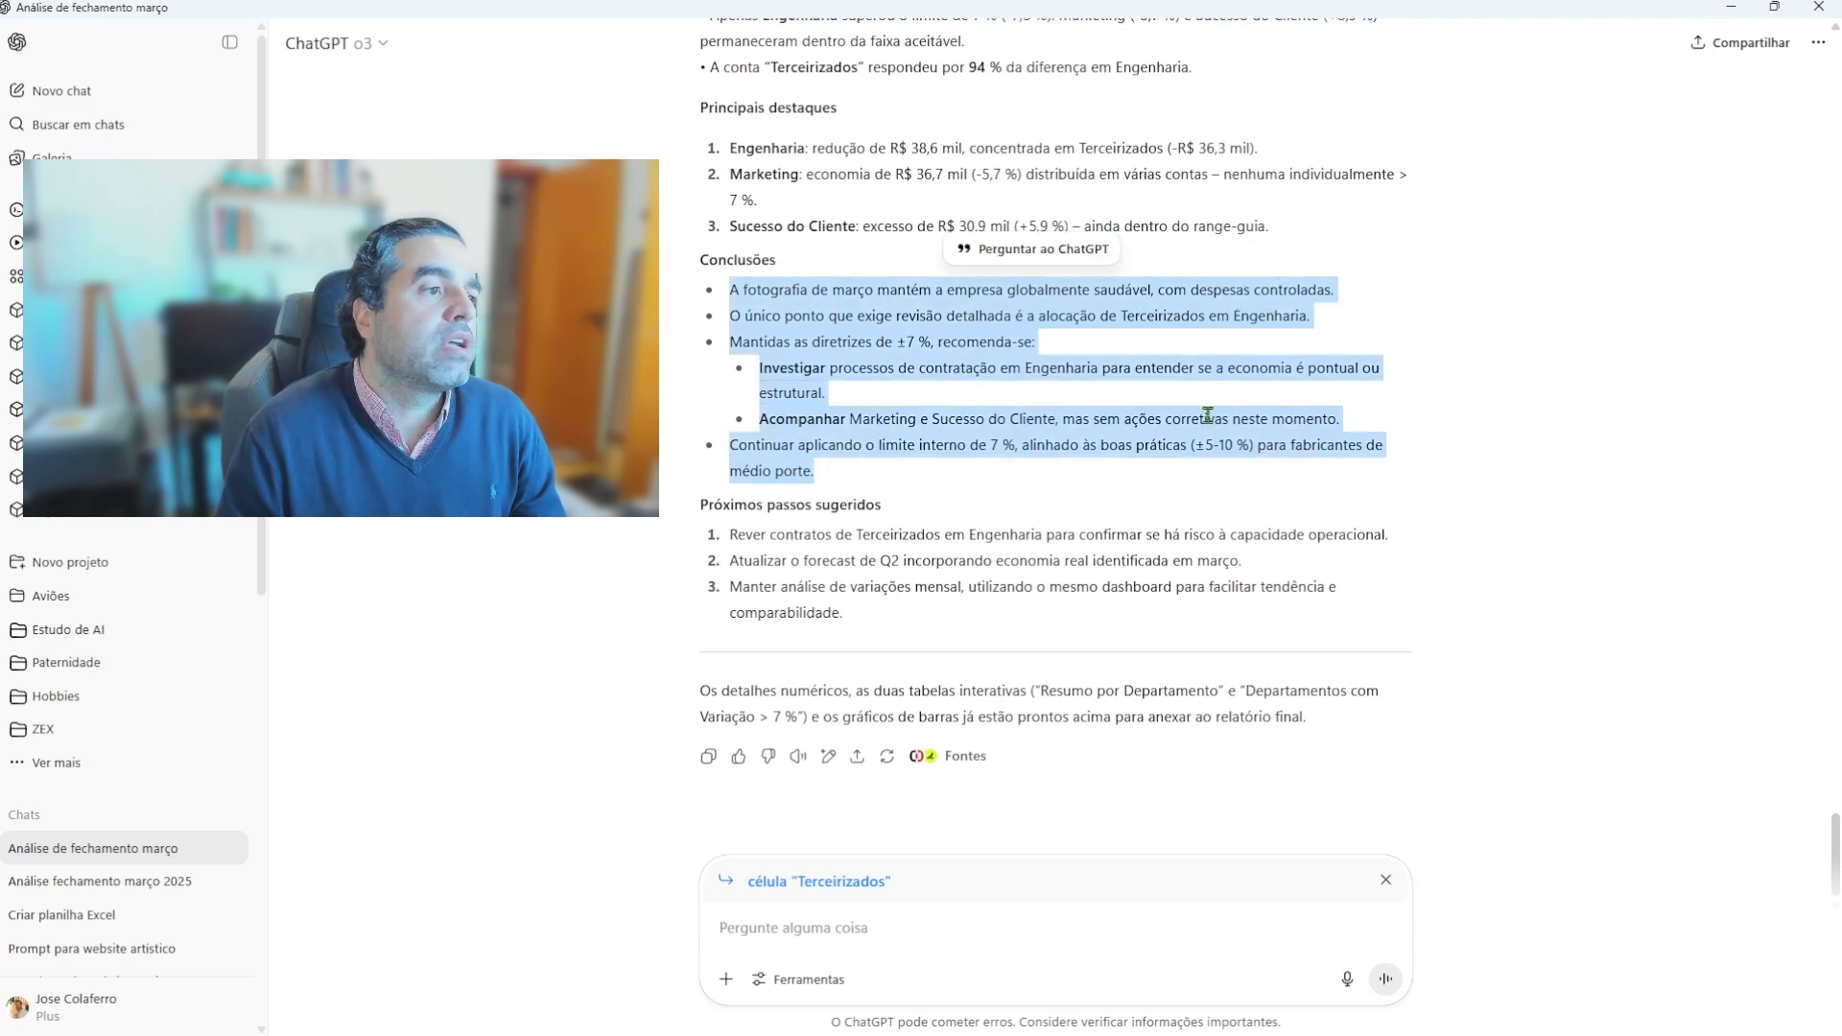
{"action": "left_click", "coordinate": [1208, 415]}
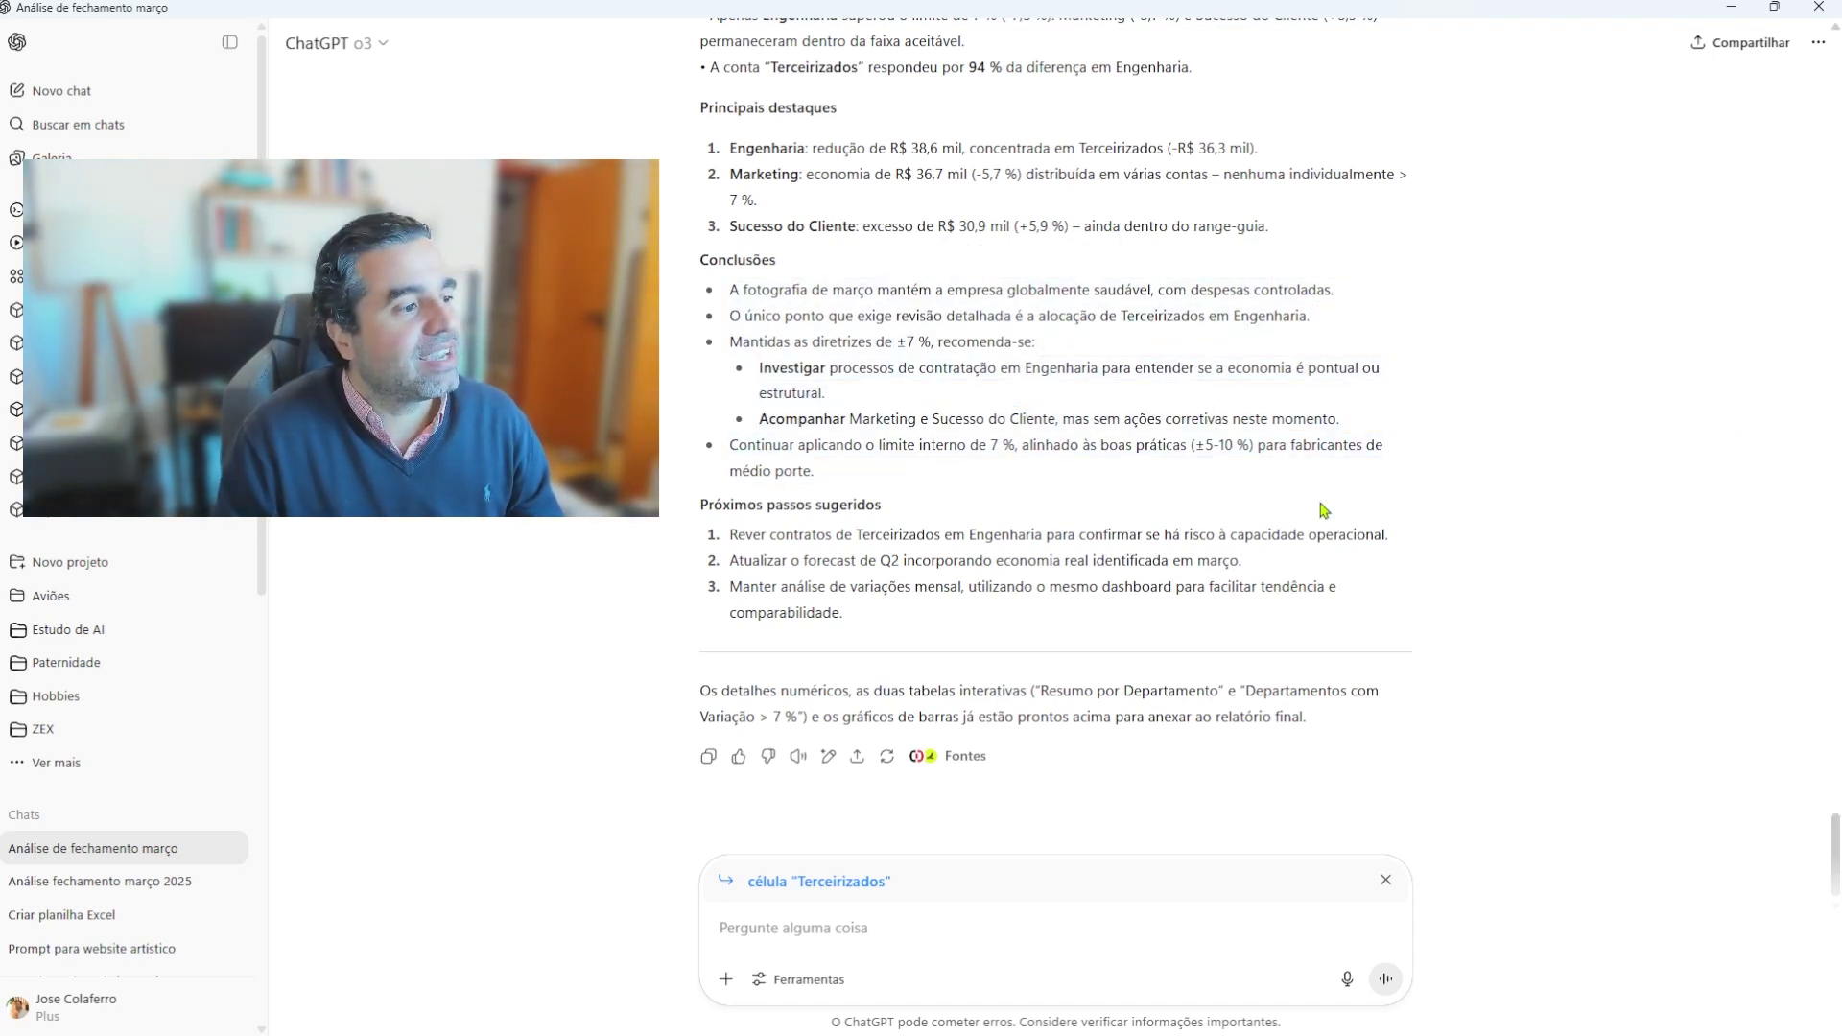
{"action": "left_click_drag", "start_coordinate": [1014, 264], "coordinate": [1362, 424]}
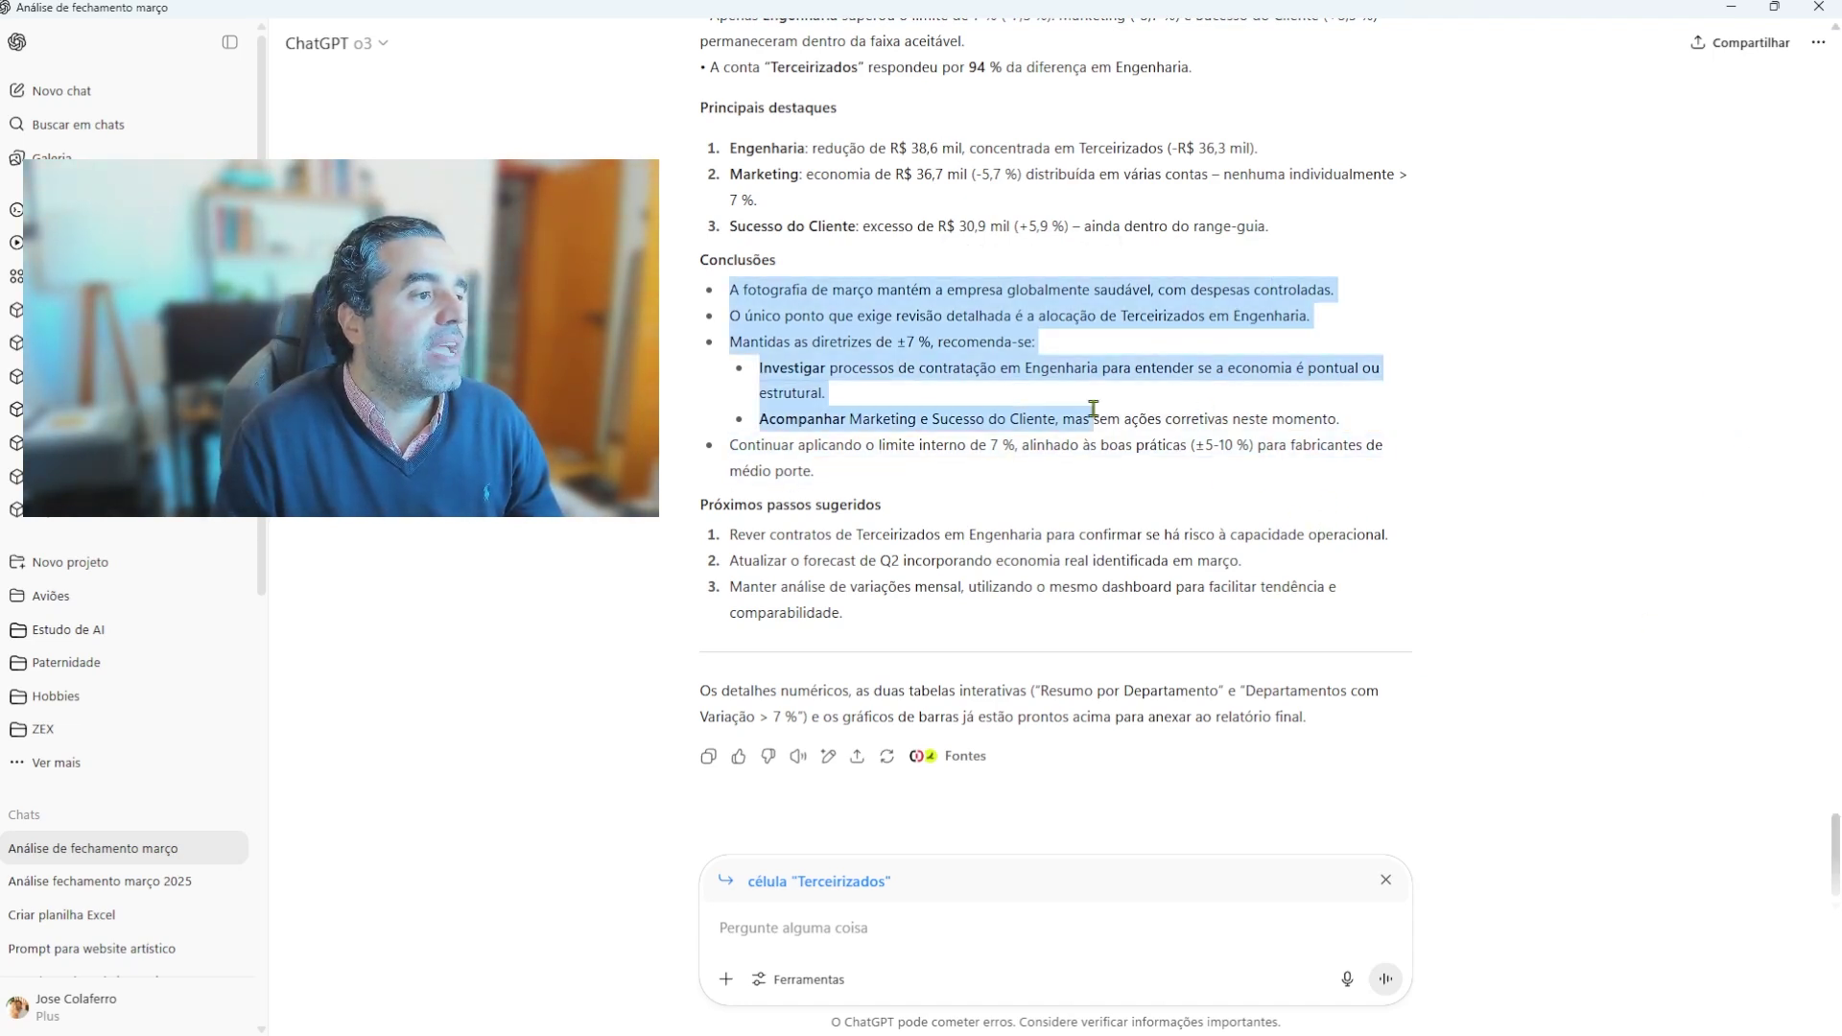
Step: Clear the text highlight and read the remaining "Conclusões" bullet and the "Próximos passos sugeridos" items
{"action": "left_click", "coordinate": [1093, 408]}
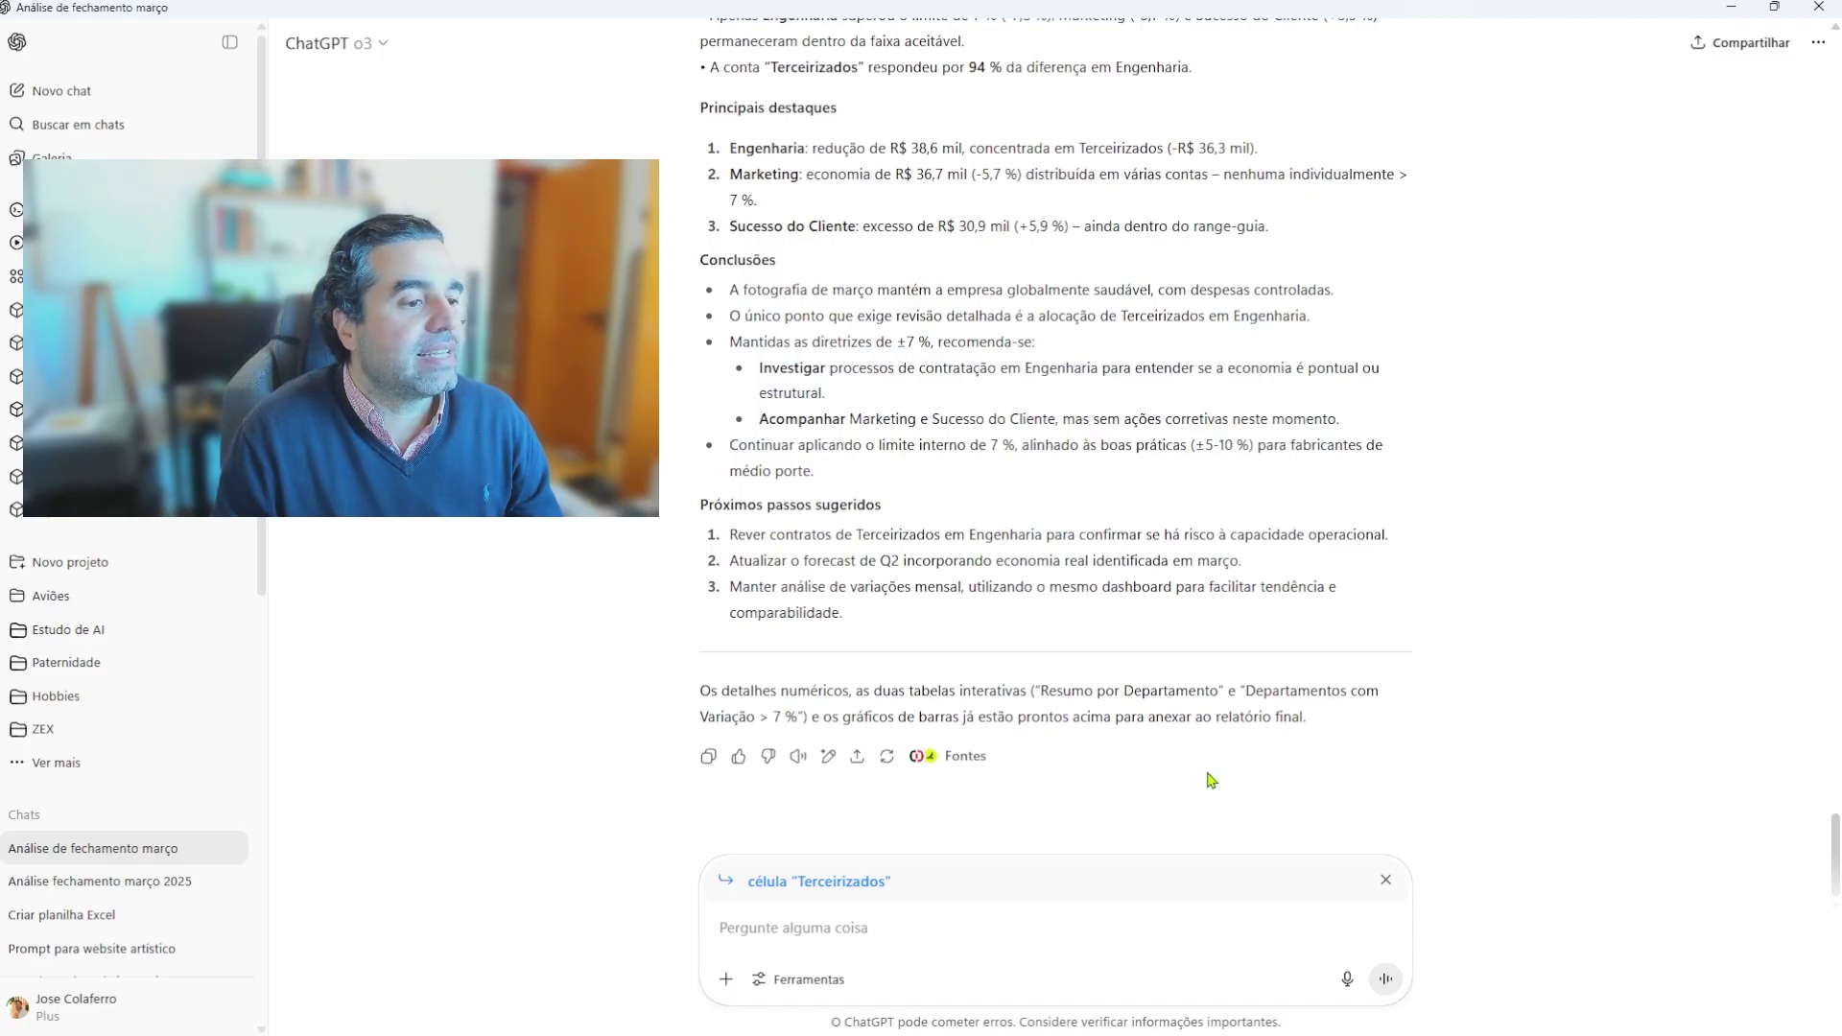
{"action": "left_click_drag", "start_coordinate": [1020, 477], "coordinate": [1079, 425]}
{"action": "left_click", "coordinate": [1108, 693]}
{"action": "left_click_drag", "start_coordinate": [1110, 534], "coordinate": [1110, 369]}
{"action": "left_click", "coordinate": [1110, 369]}
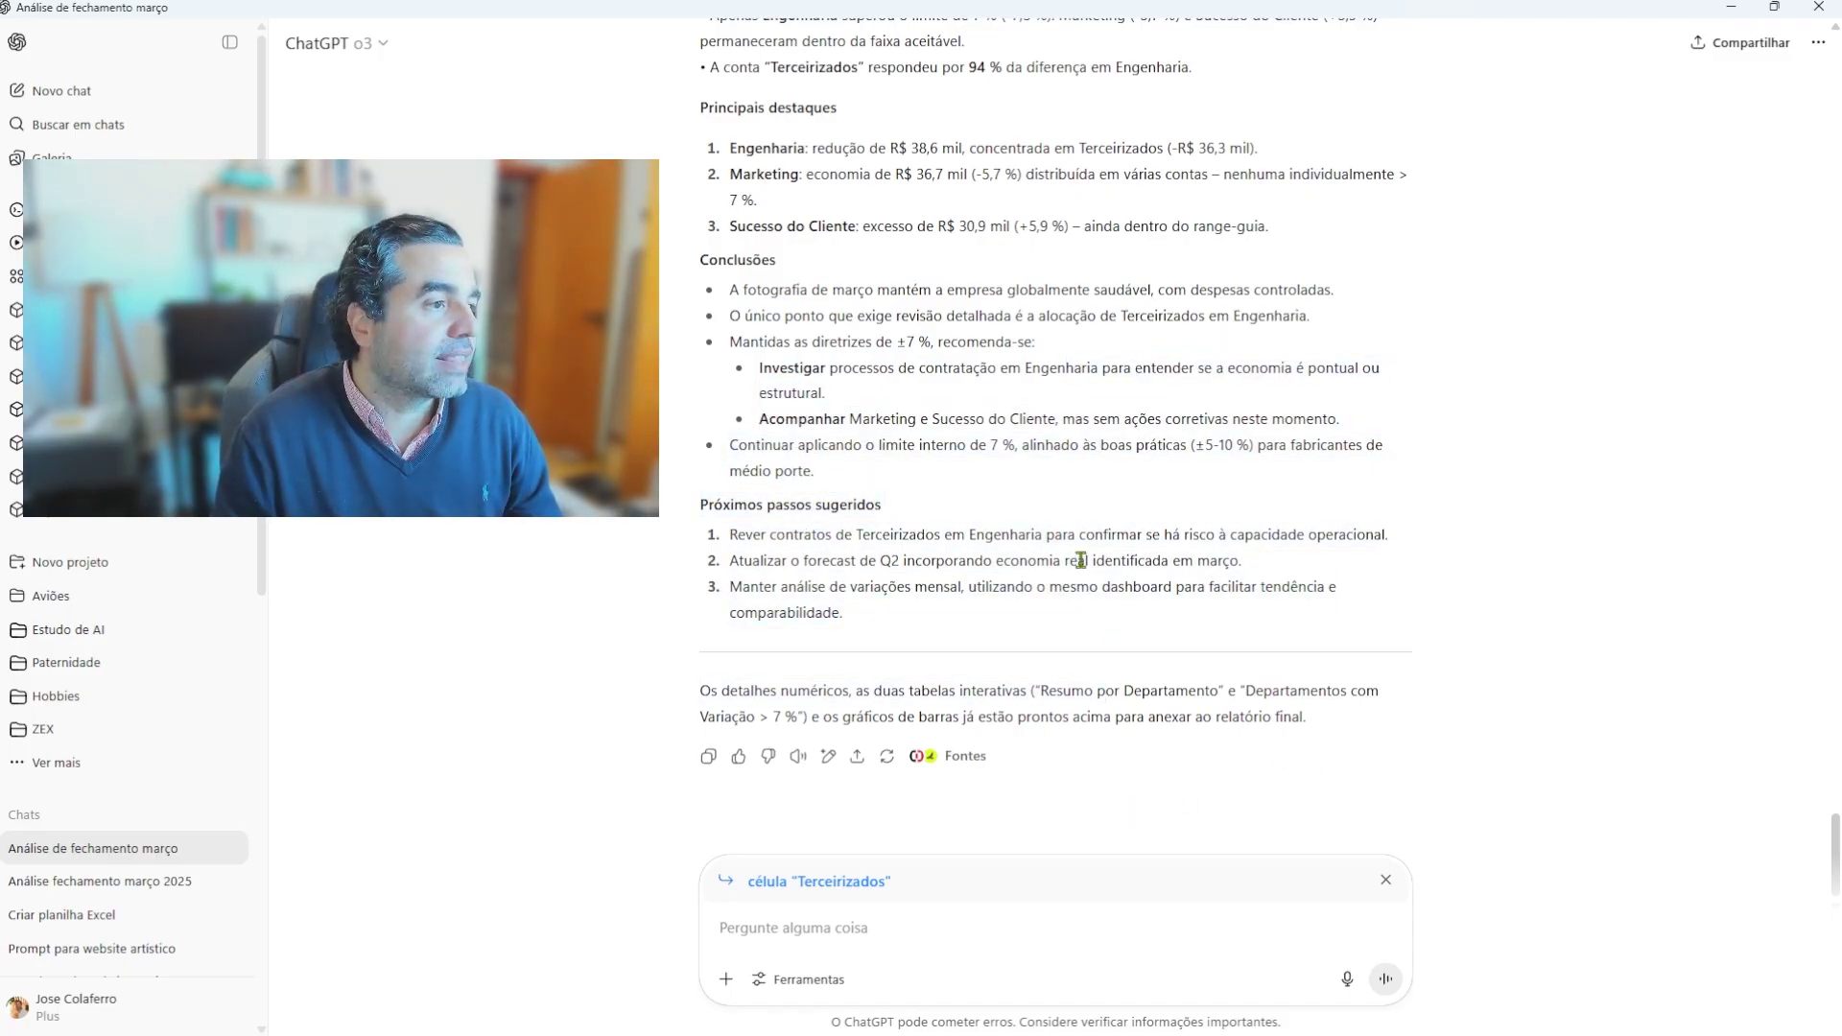
Step: Return to section 3 and reread the ClicData and Ramp reference guides on the acceptable variation range
{"action": "scroll", "coordinate": [717, 278], "scroll_direction": "up", "scroll_amount": 7}
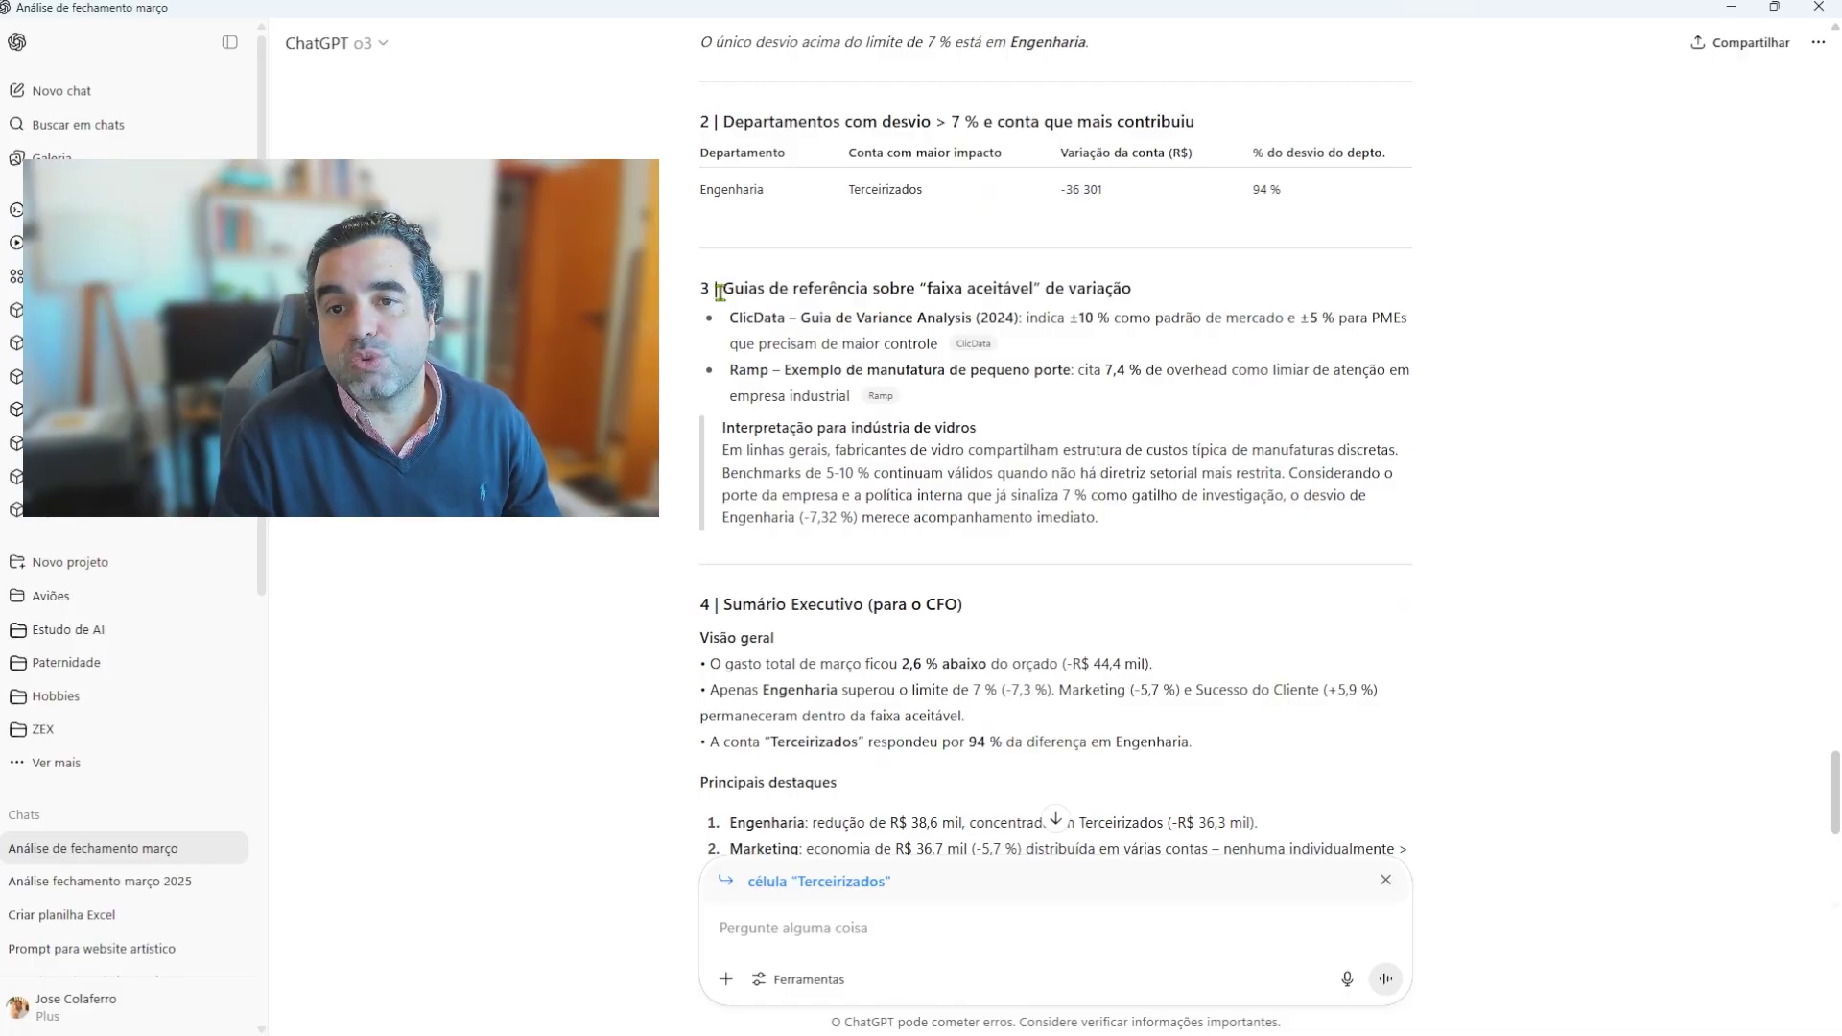
{"action": "left_click_drag", "start_coordinate": [697, 297], "coordinate": [1113, 324]}
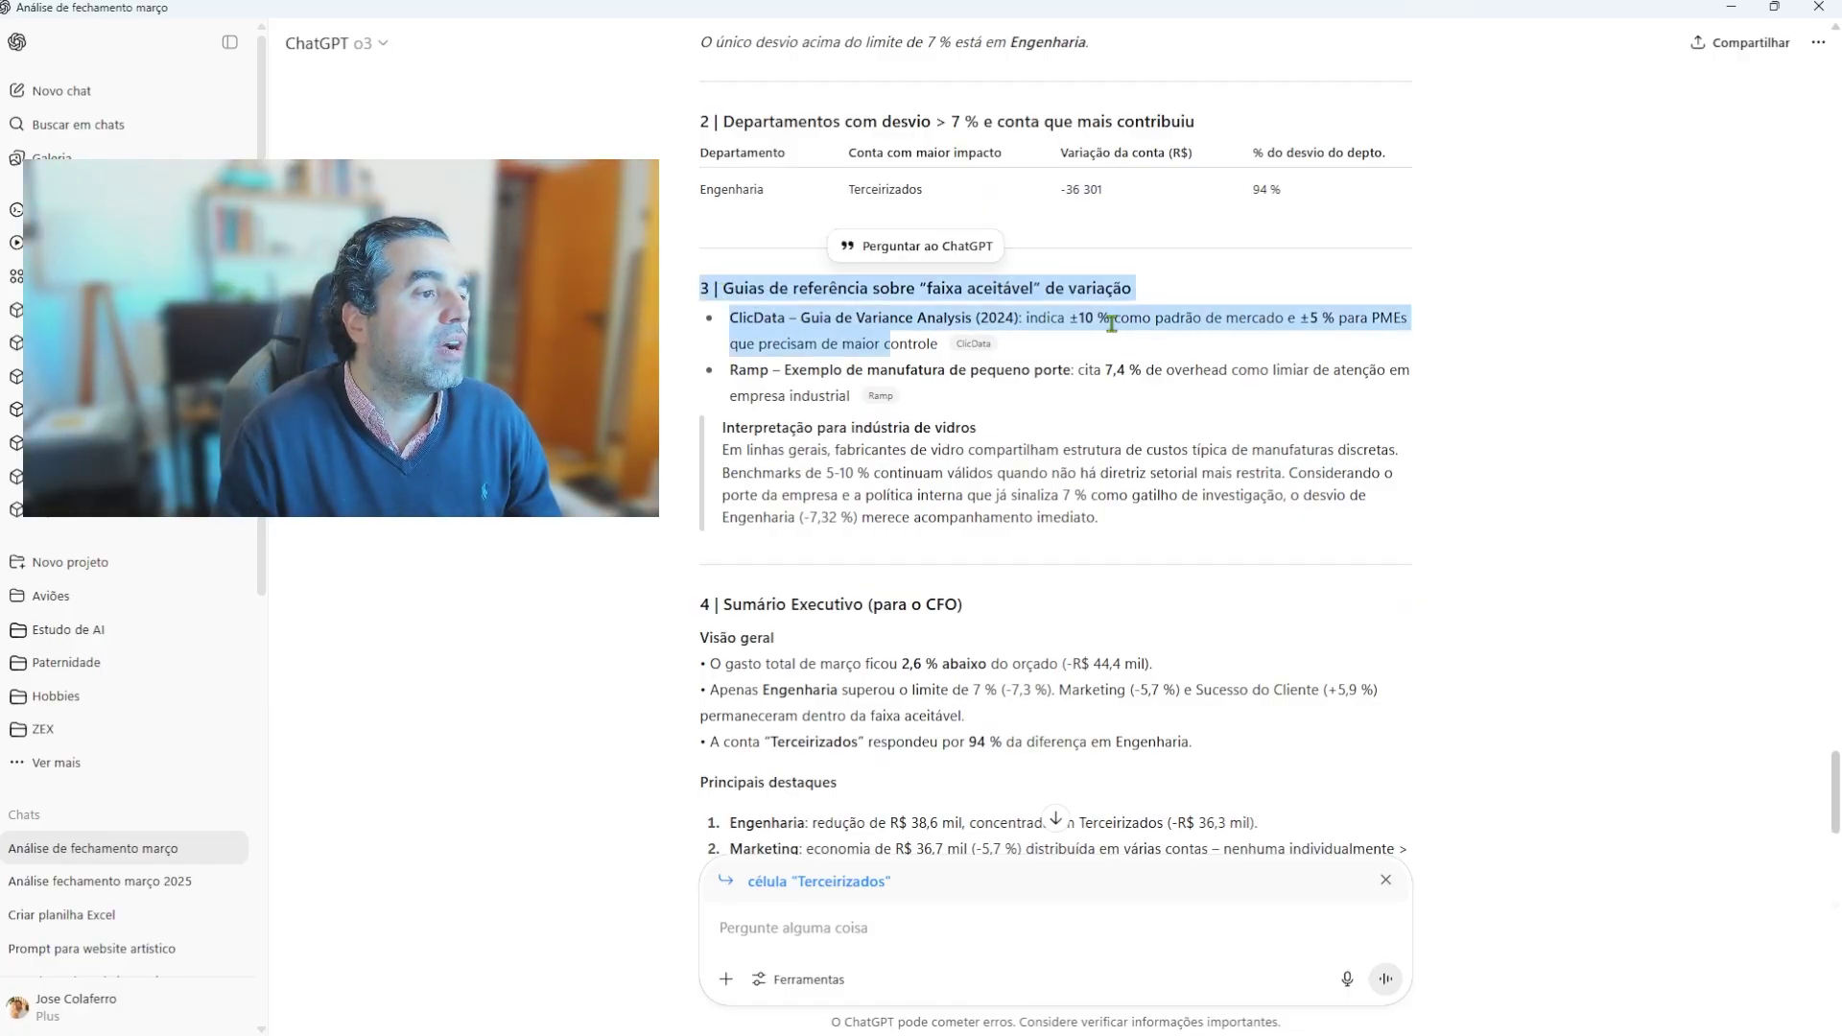
{"action": "triple_click", "coordinate": [1179, 348]}
{"action": "left_click", "coordinate": [1248, 404]}
{"action": "scroll", "coordinate": [1190, 348], "scroll_direction": "down", "scroll_amount": 1}
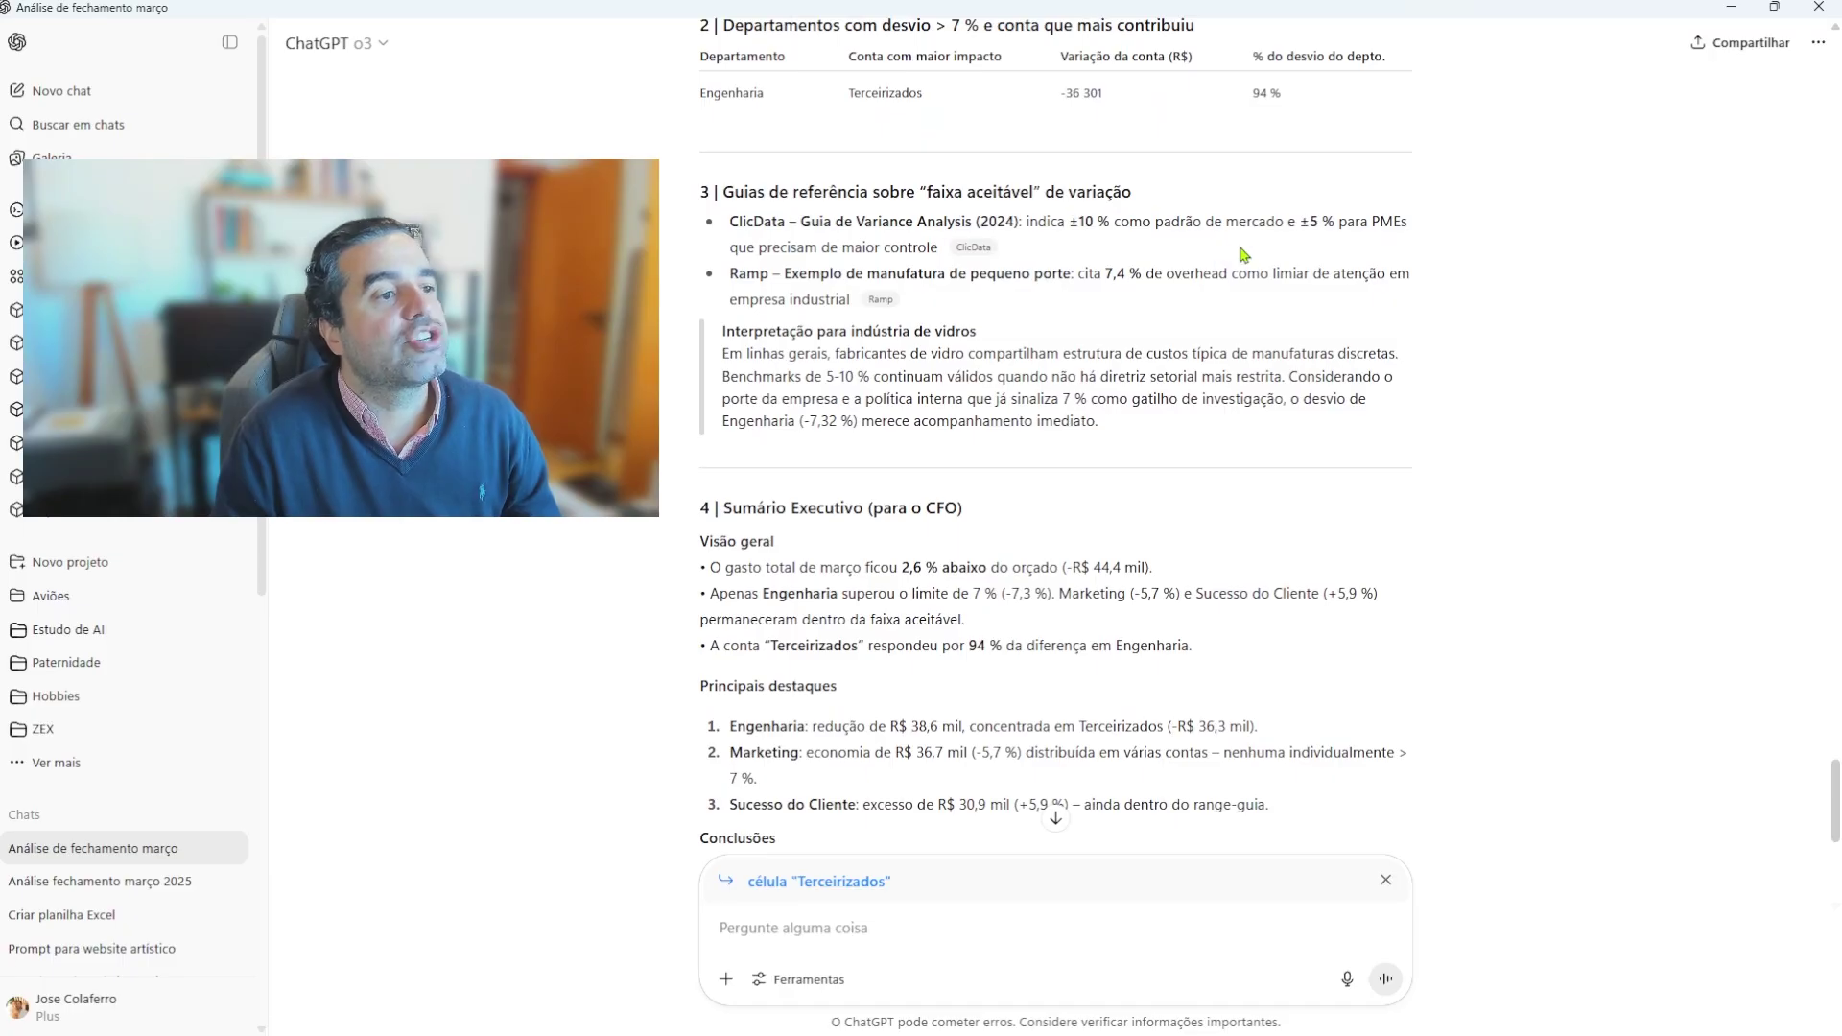
{"action": "left_click_drag", "start_coordinate": [1244, 255], "coordinate": [1254, 192]}
{"action": "left_click", "coordinate": [1258, 189]}
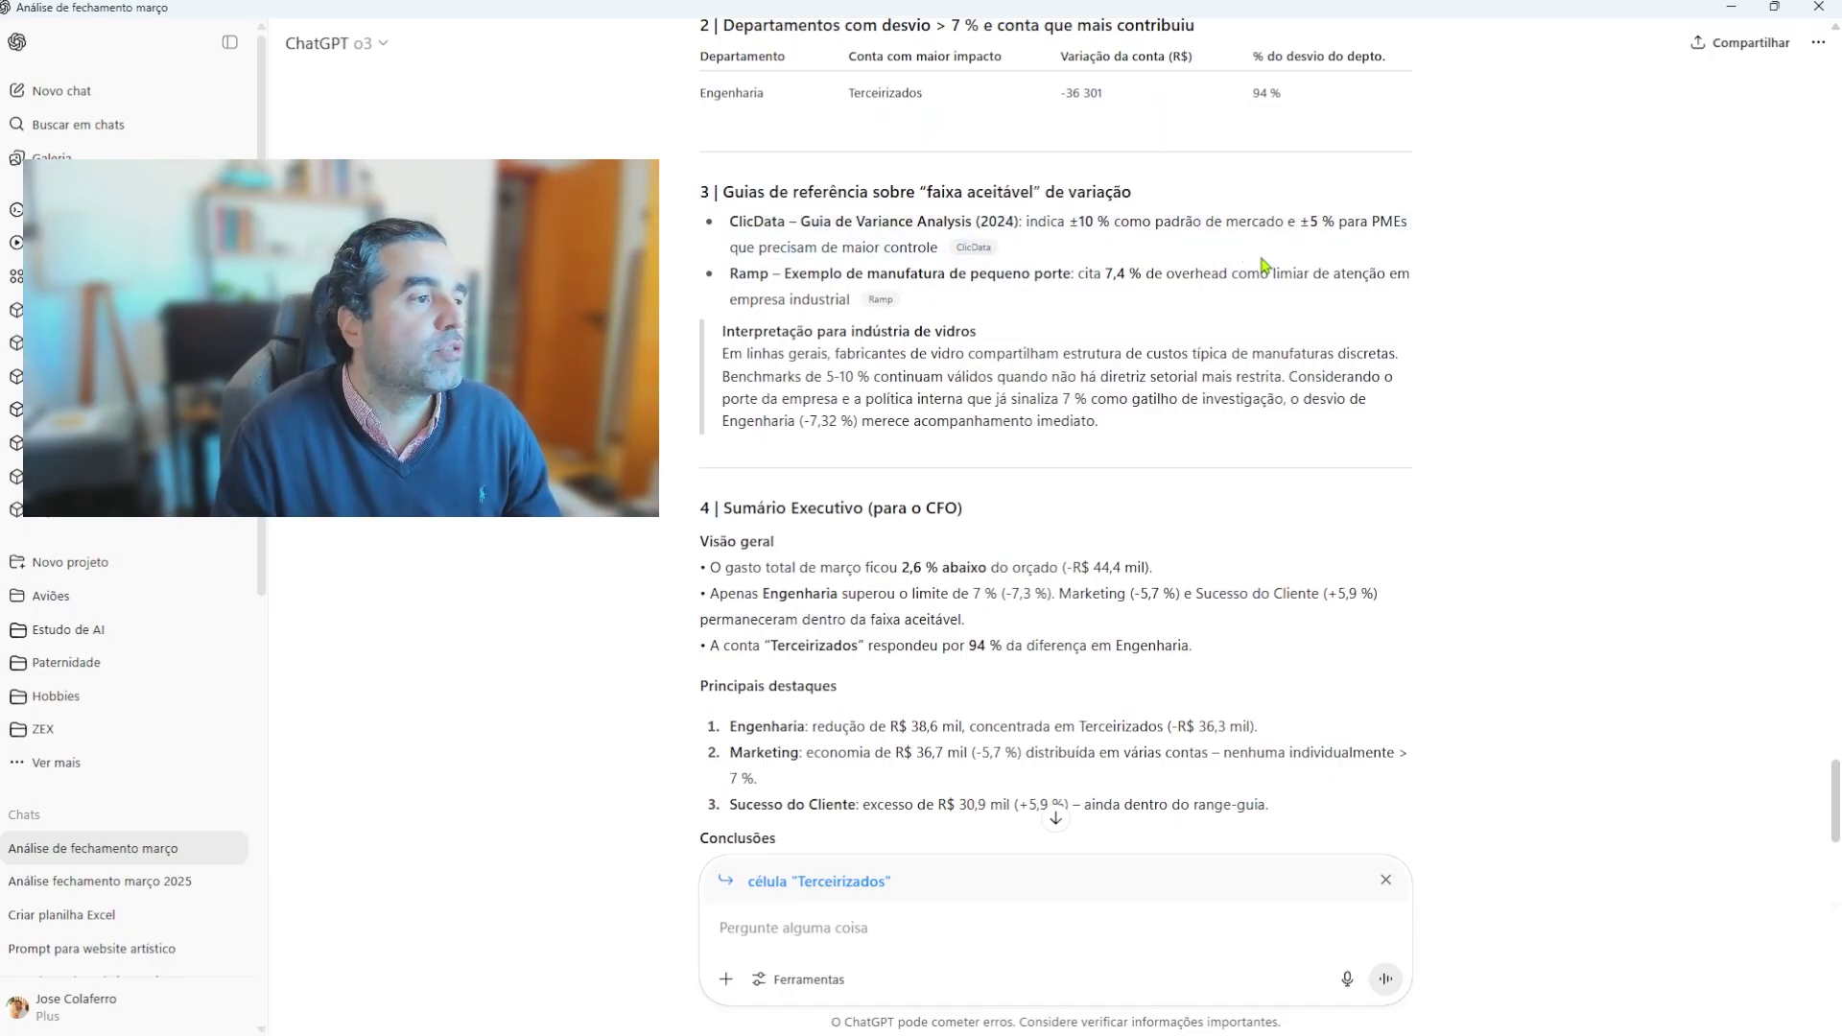
{"action": "left_click_drag", "start_coordinate": [1254, 259], "coordinate": [1263, 336]}
{"action": "left_click", "coordinate": [1207, 298]}
Step: Highlight and read the "Interpretação para indústria de vidros" paragraph, then clear the highlight
{"action": "scroll", "coordinate": [1230, 327], "scroll_direction": "down", "scroll_amount": 2}
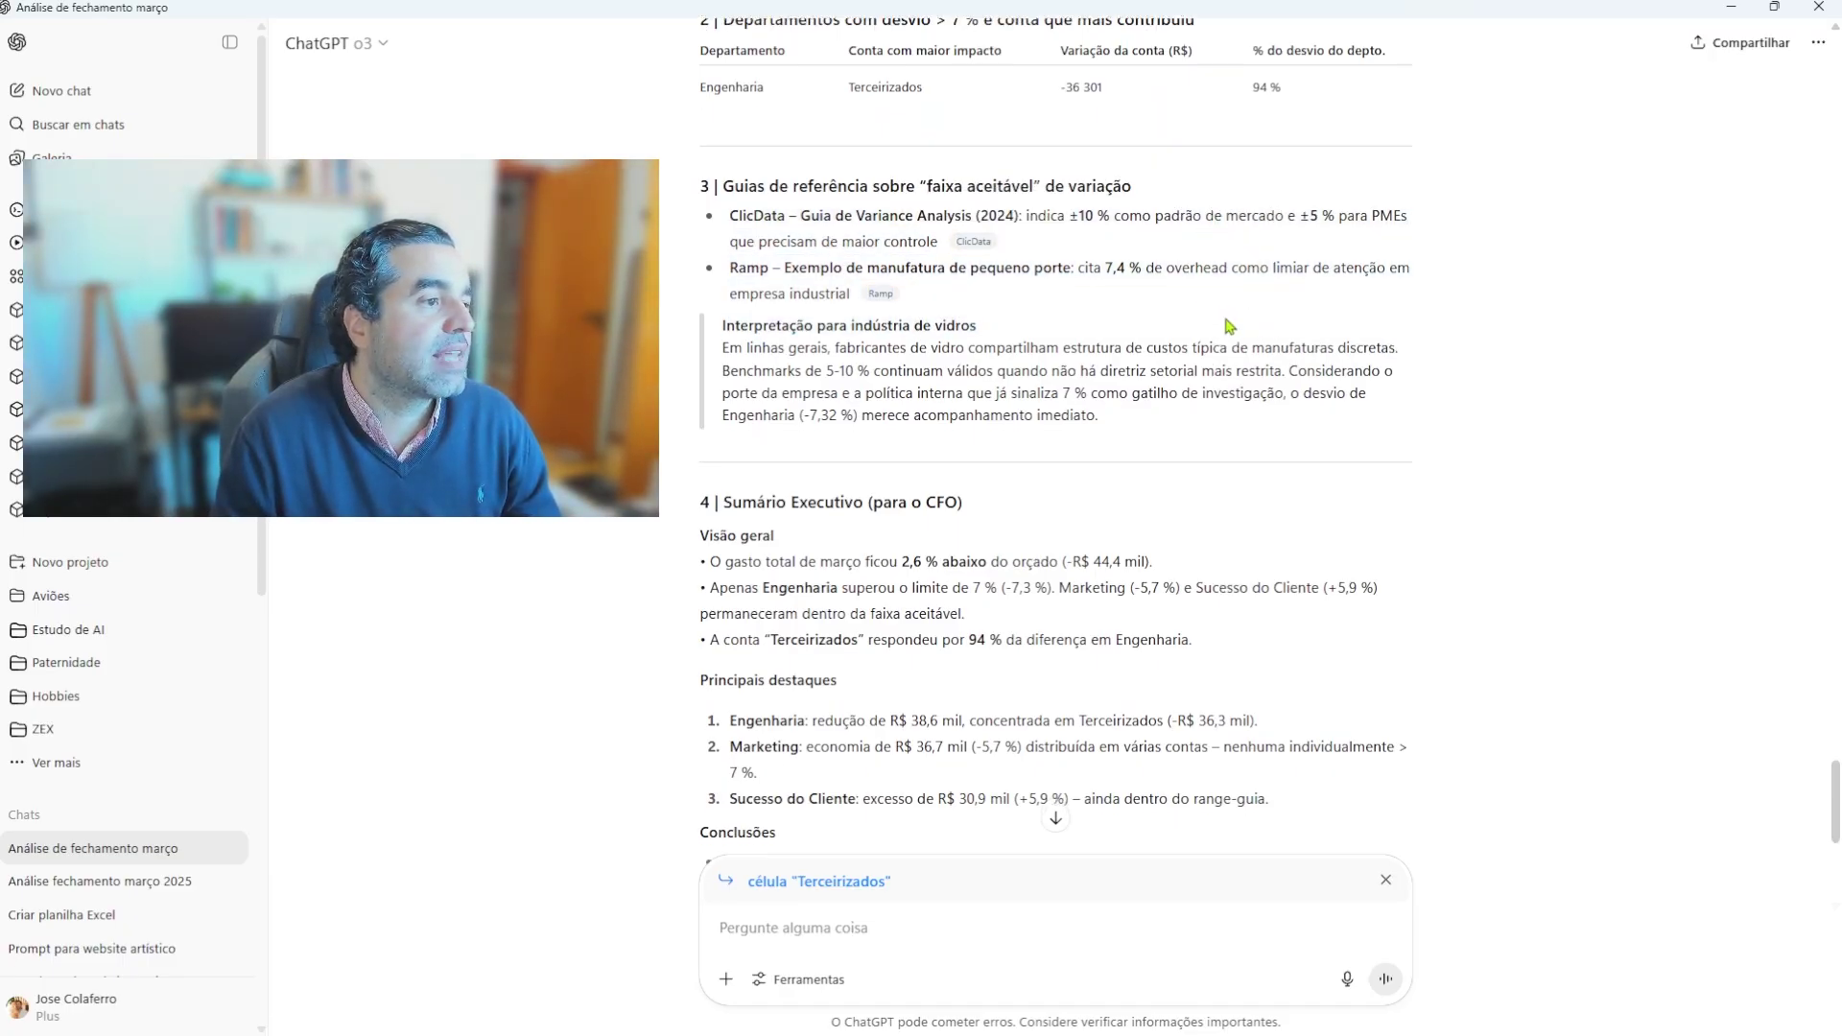
{"action": "left_click_drag", "start_coordinate": [773, 160], "coordinate": [1062, 160]}
{"action": "triple_click", "coordinate": [1062, 161]}
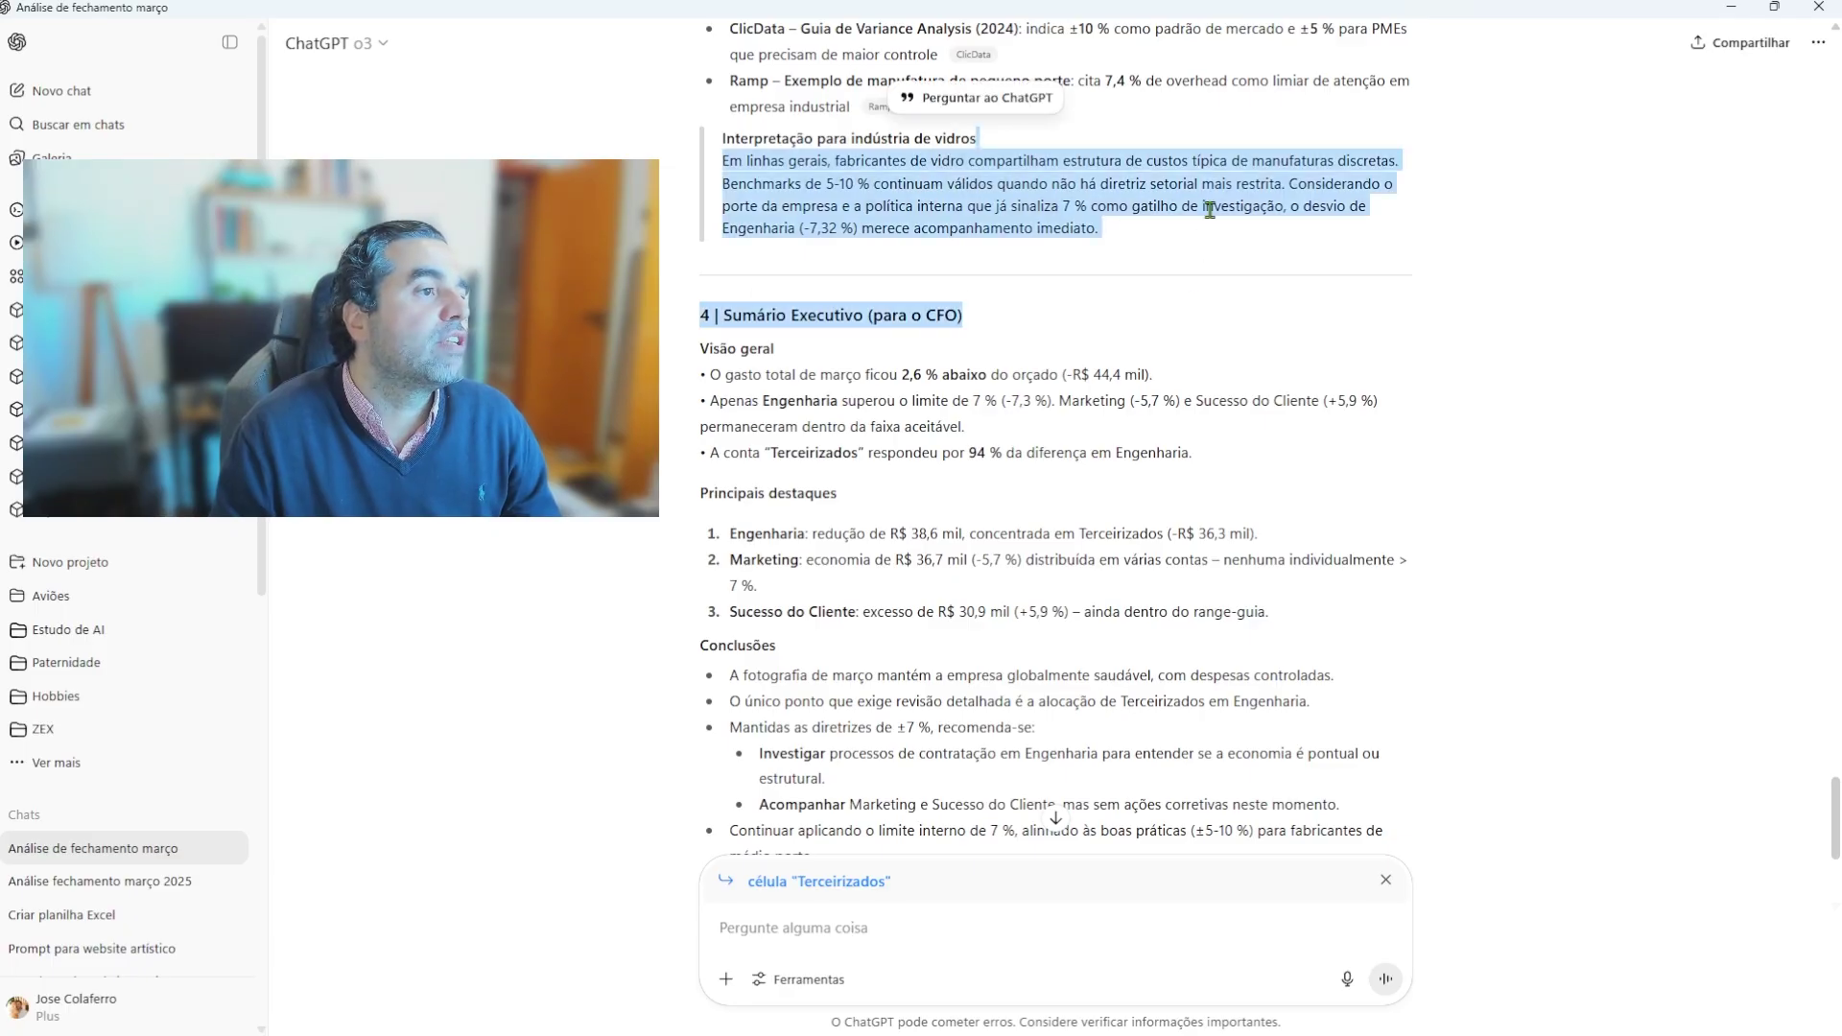
{"action": "left_click", "coordinate": [1209, 233]}
{"action": "left_click_drag", "start_coordinate": [1209, 232], "coordinate": [1242, 253]}
{"action": "left_click", "coordinate": [1243, 254]}
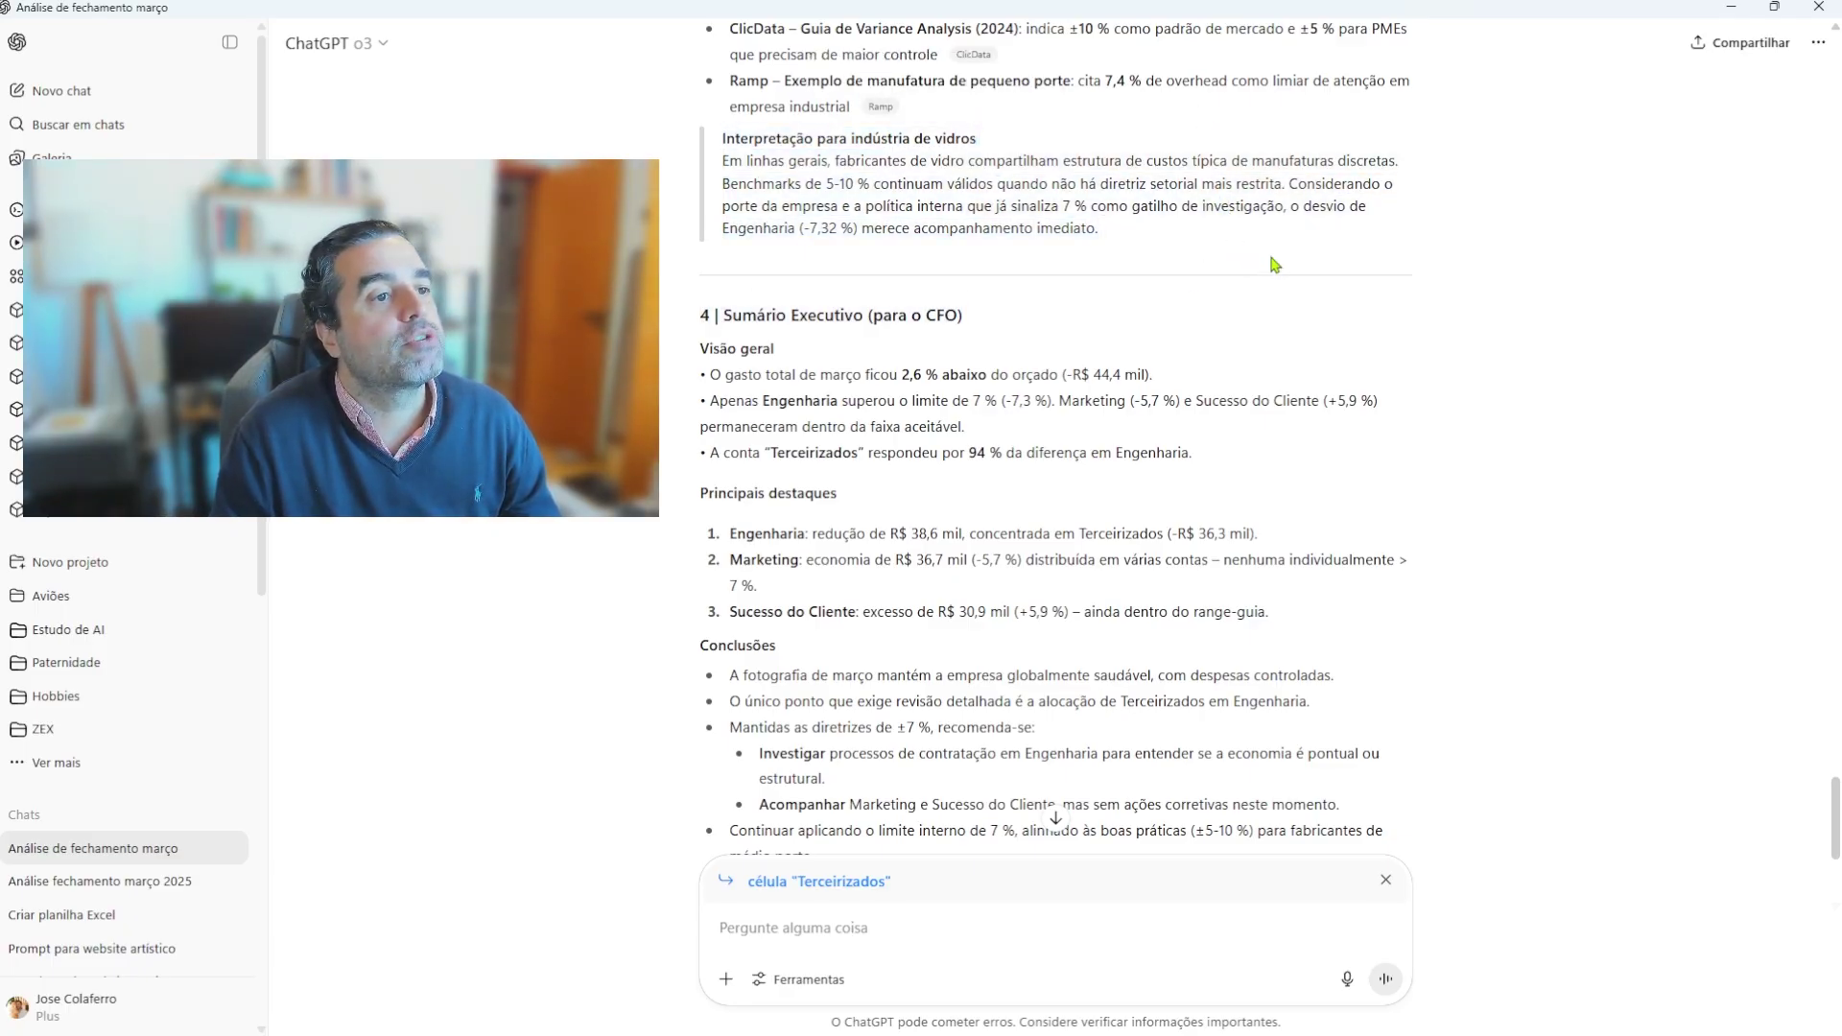
Step: Remove the quoted "Terceirizados" cell reference from the message box at the end of the conversation
{"action": "scroll", "coordinate": [844, 527], "scroll_direction": "down", "scroll_amount": 4}
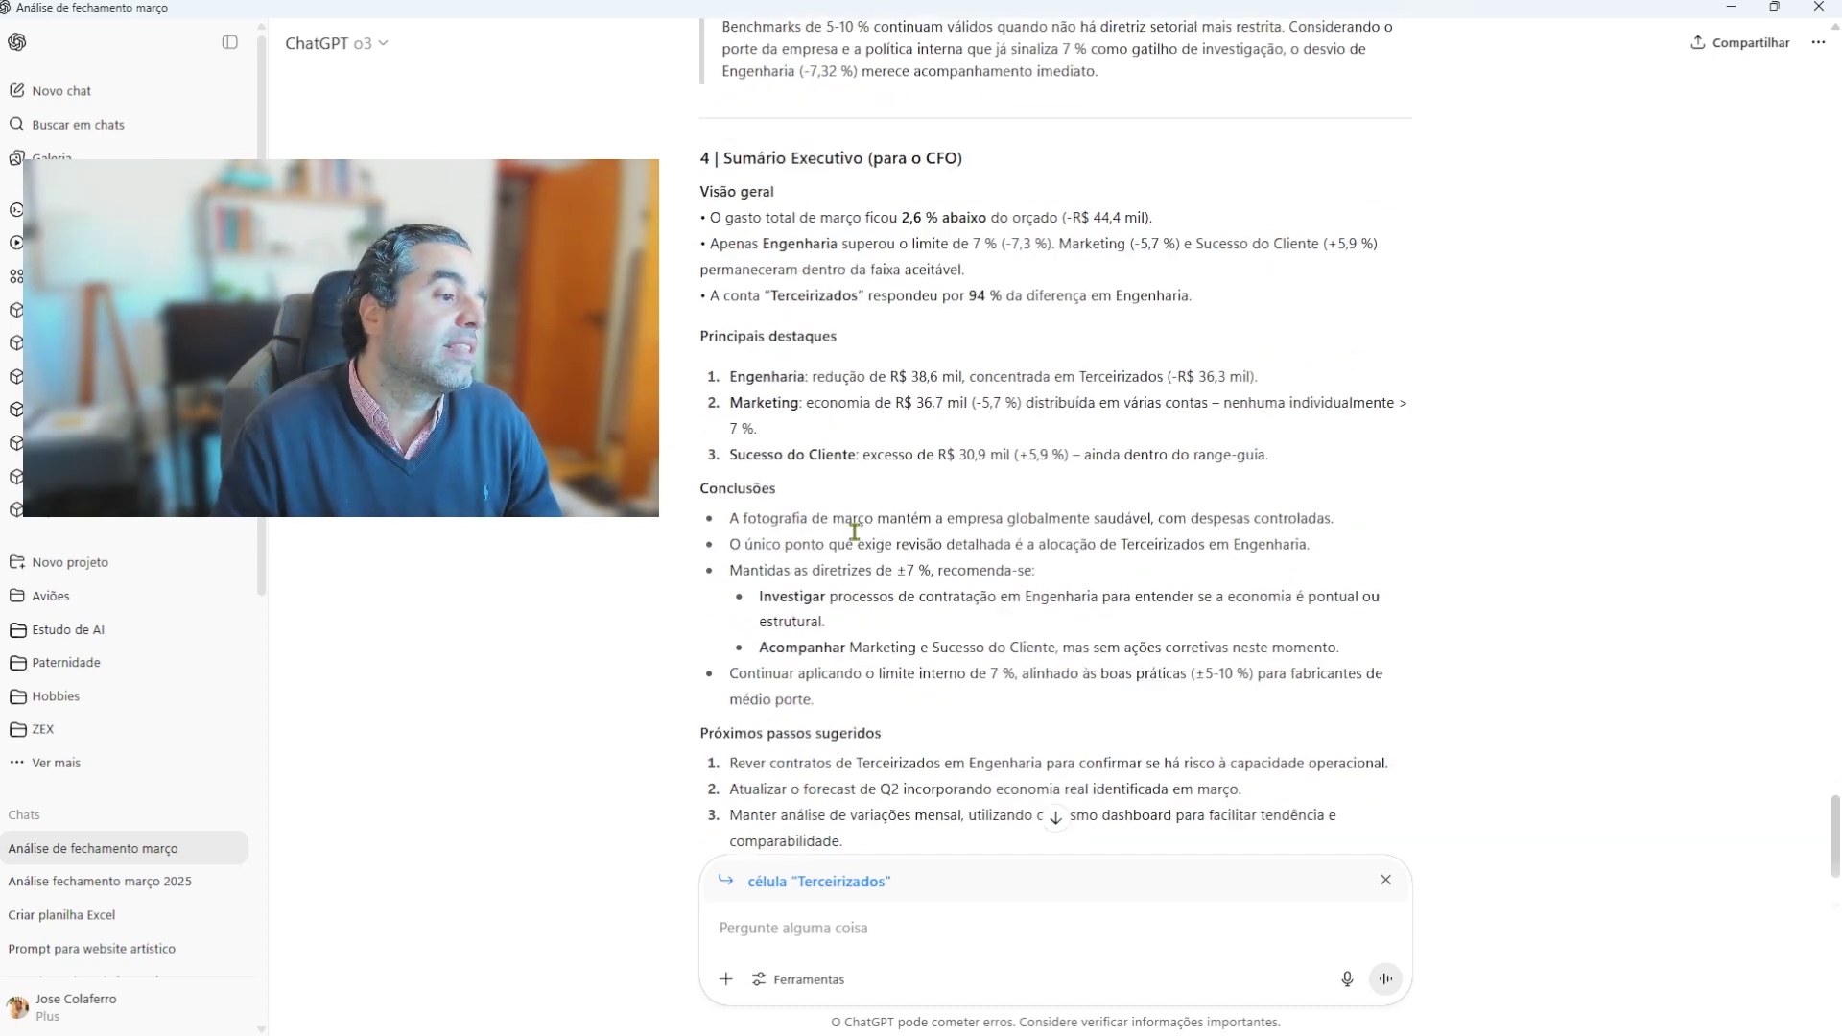
{"action": "left_click", "coordinate": [1386, 880]}
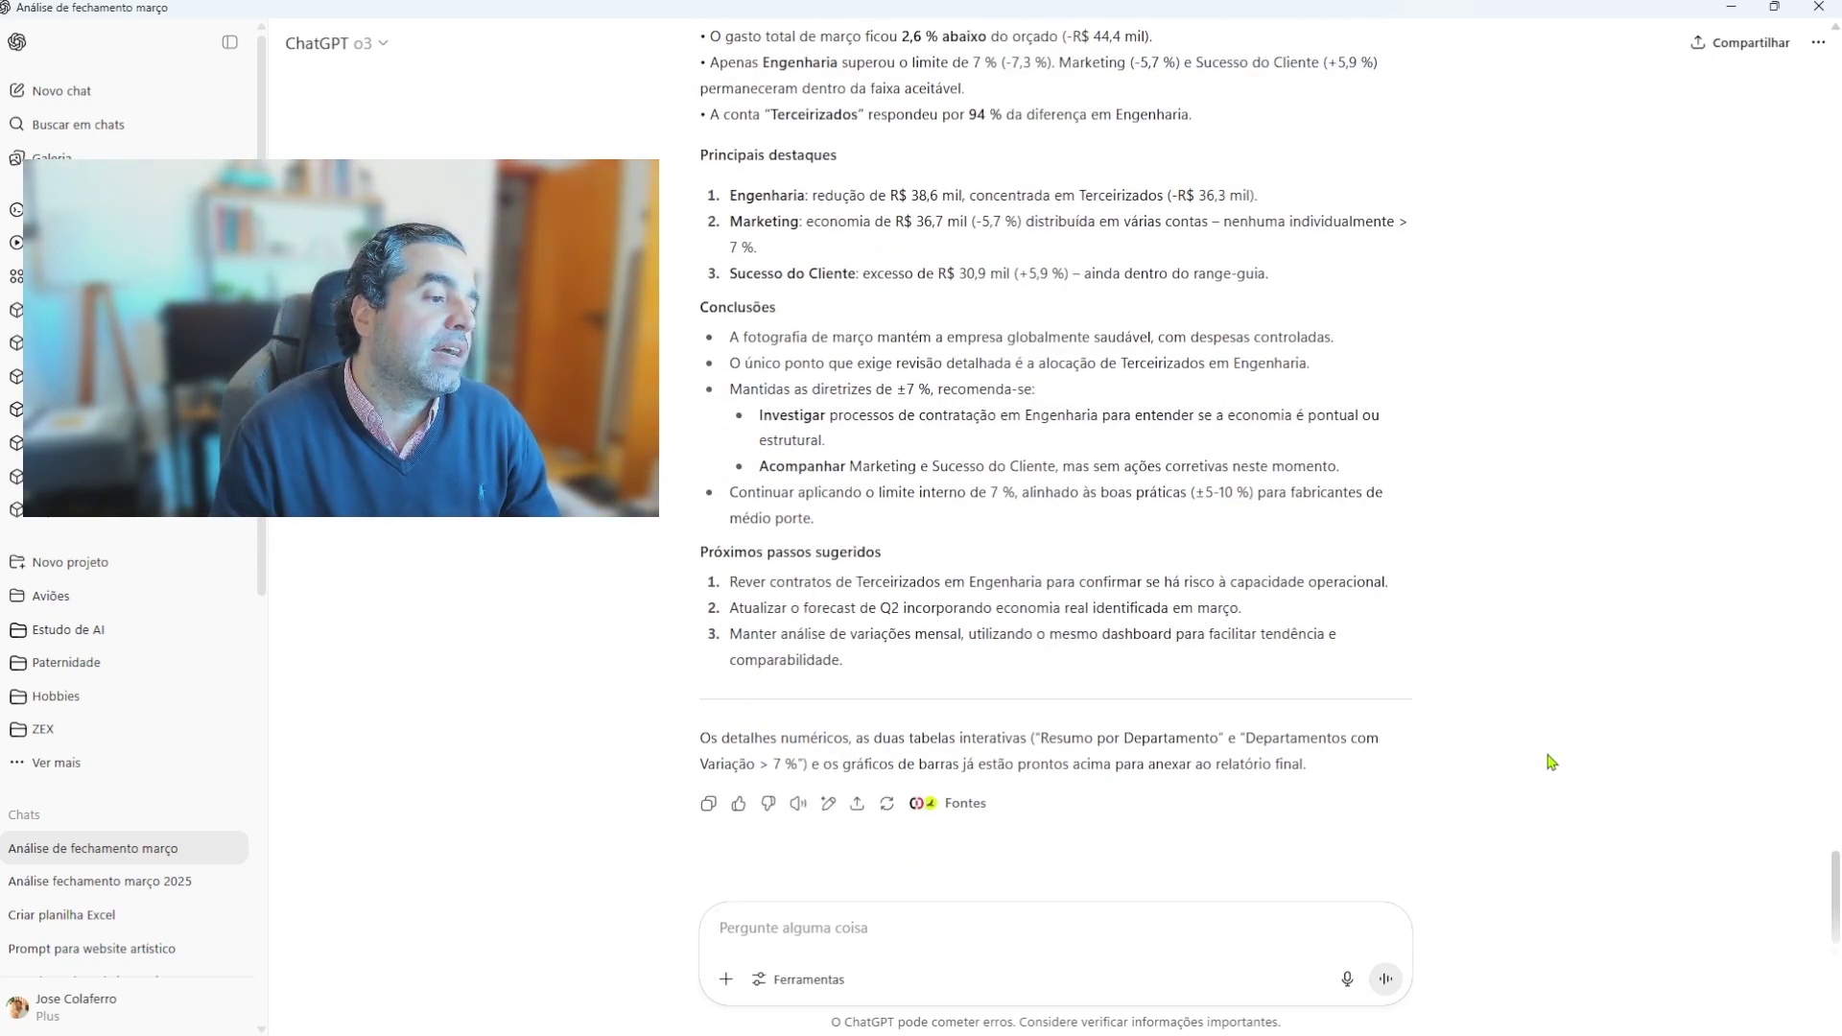
{"action": "scroll", "coordinate": [1027, 434], "scroll_direction": "up", "scroll_amount": 2}
{"action": "scroll", "coordinate": [1103, 537], "scroll_direction": "down", "scroll_amount": 2}
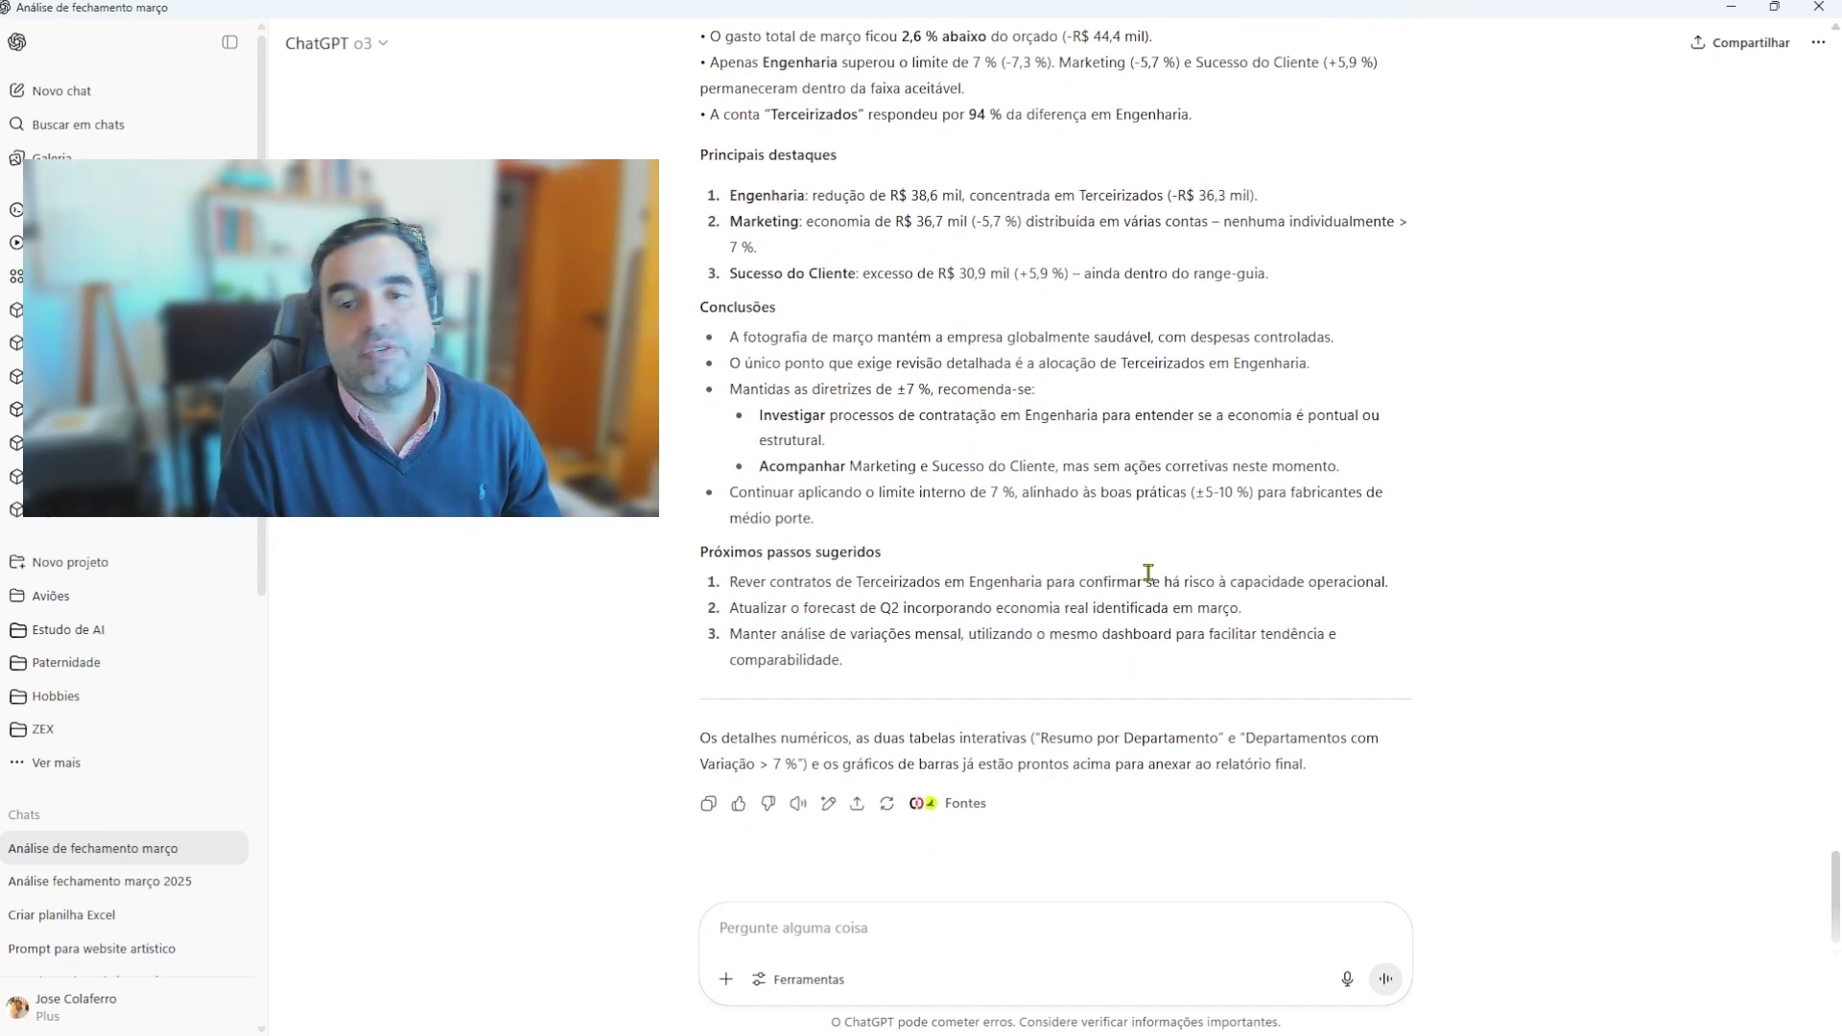